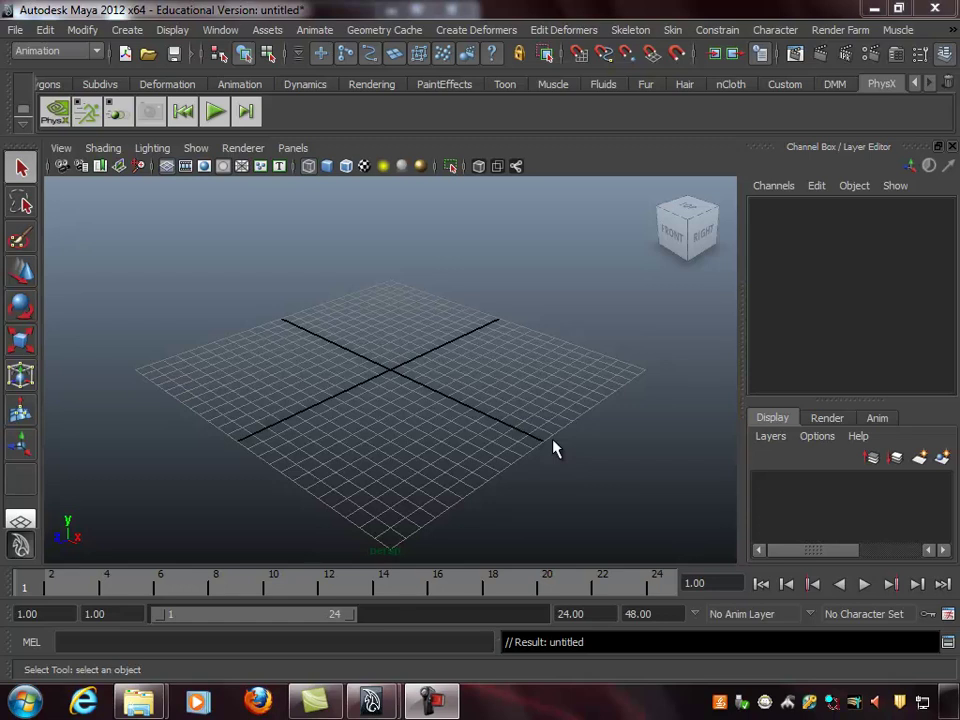
click(96, 705)
click(264, 35)
text(www.the)
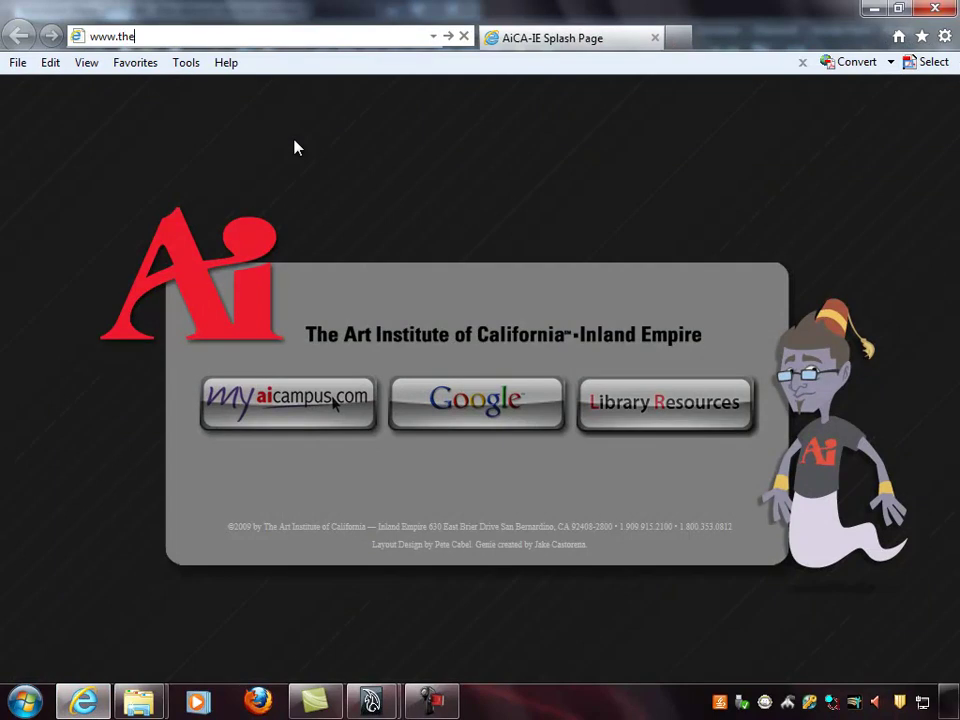
text(-blueprints.com)
key(Return)
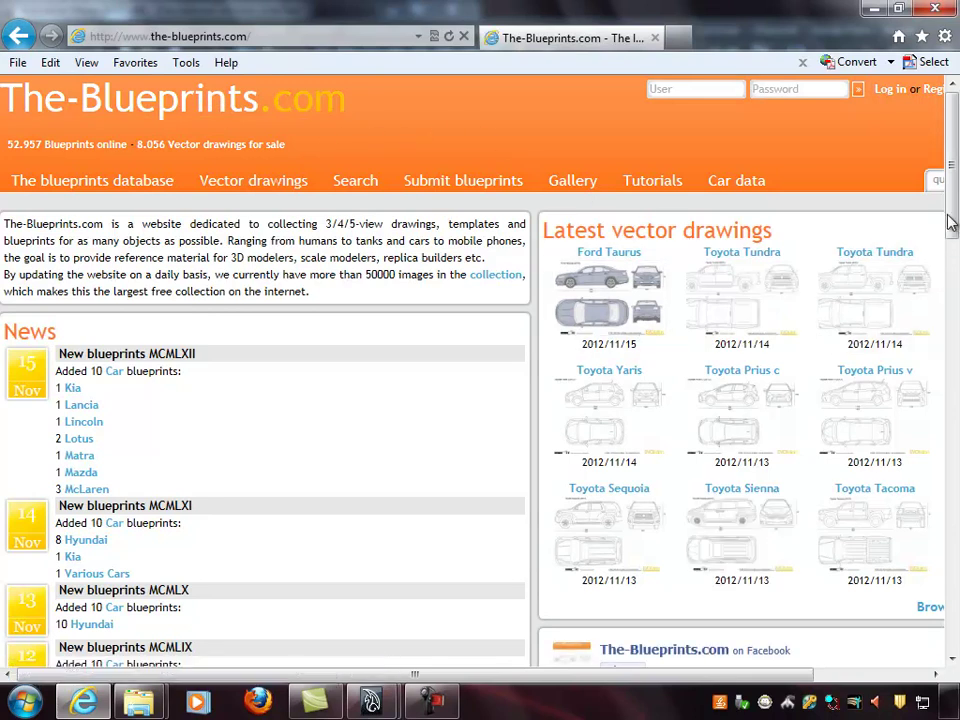
Look over the home page's news and latest vector drawings, and open the Toyota Tundra drawing dated 2012/11/14
scroll(951, 230, down, 3)
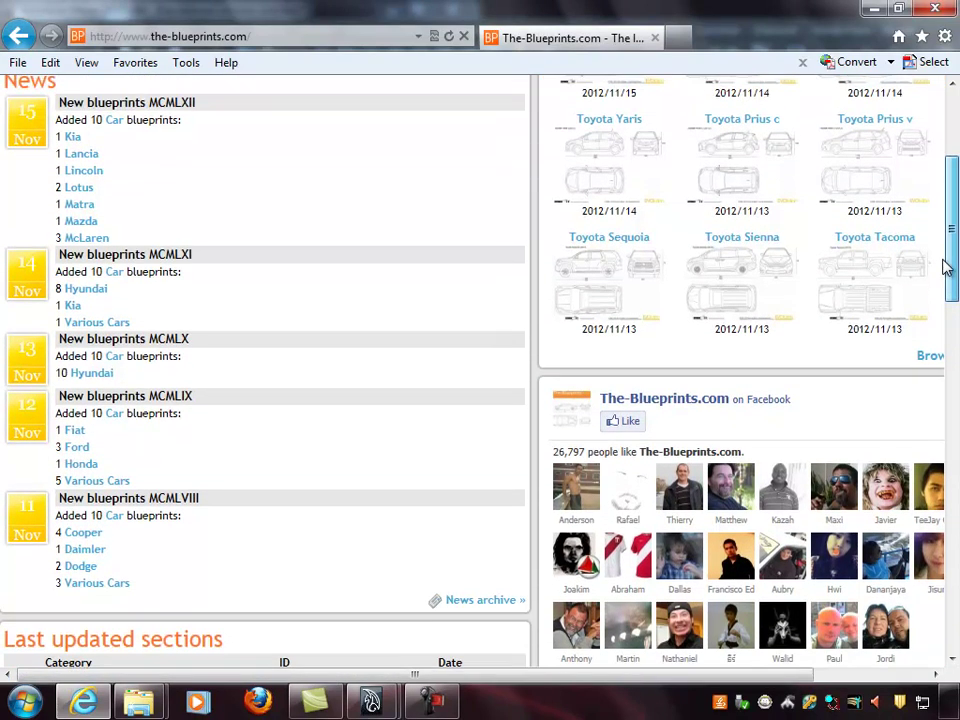
scroll(948, 265, up, 2)
scroll(950, 265, down, 2)
drag(951, 265, 953, 197)
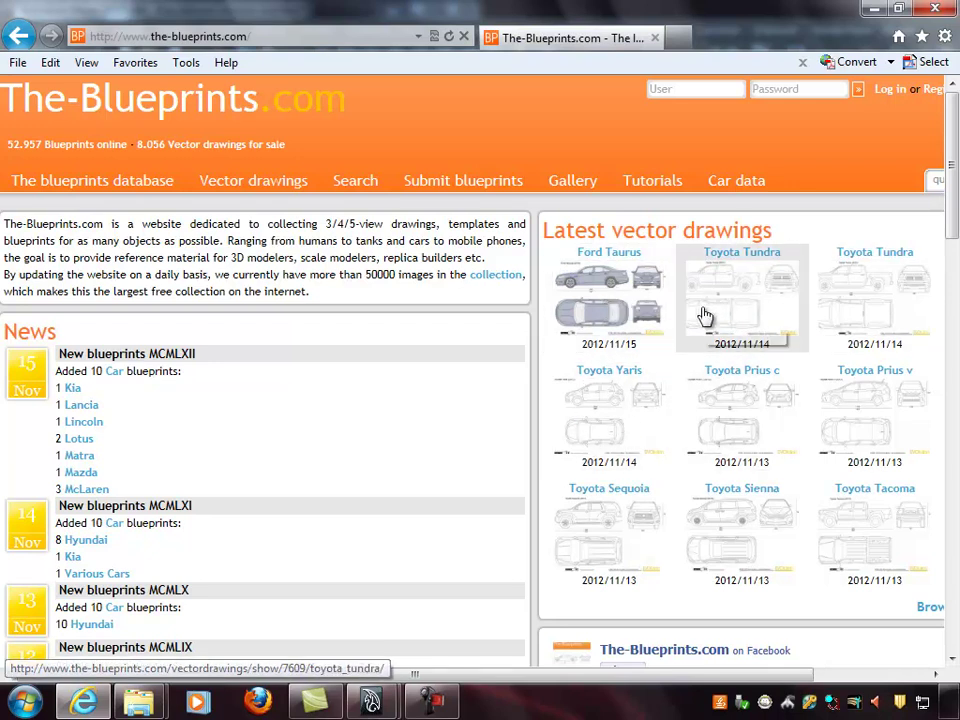
click(741, 305)
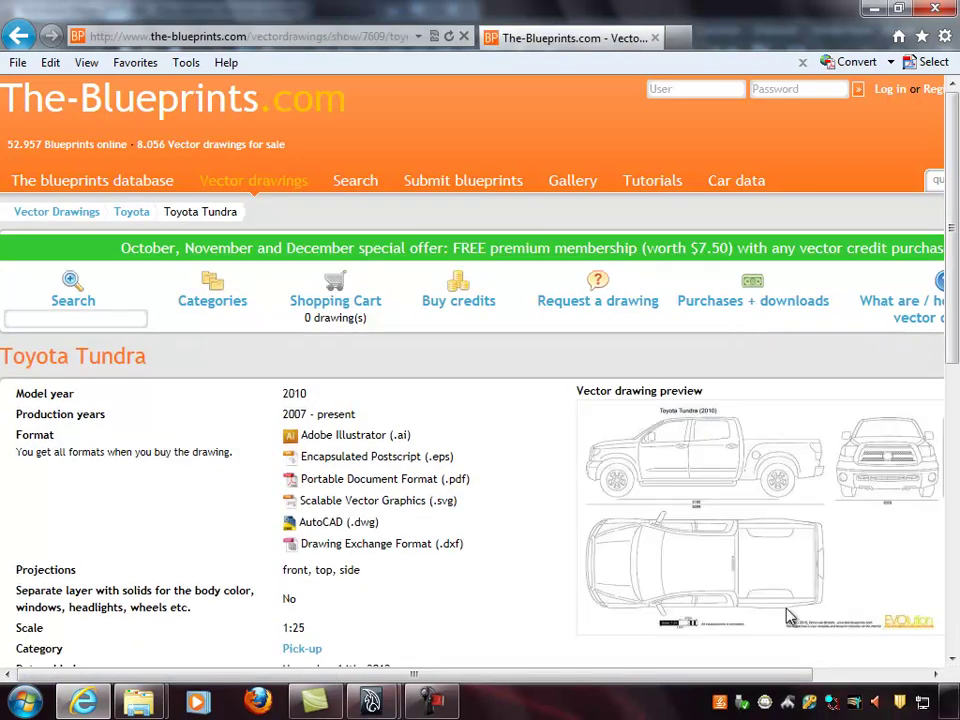
Examine the Toyota Tundra drawing's preview, file formats, notes and price, and return to the site's home page
drag(746, 675, 857, 688)
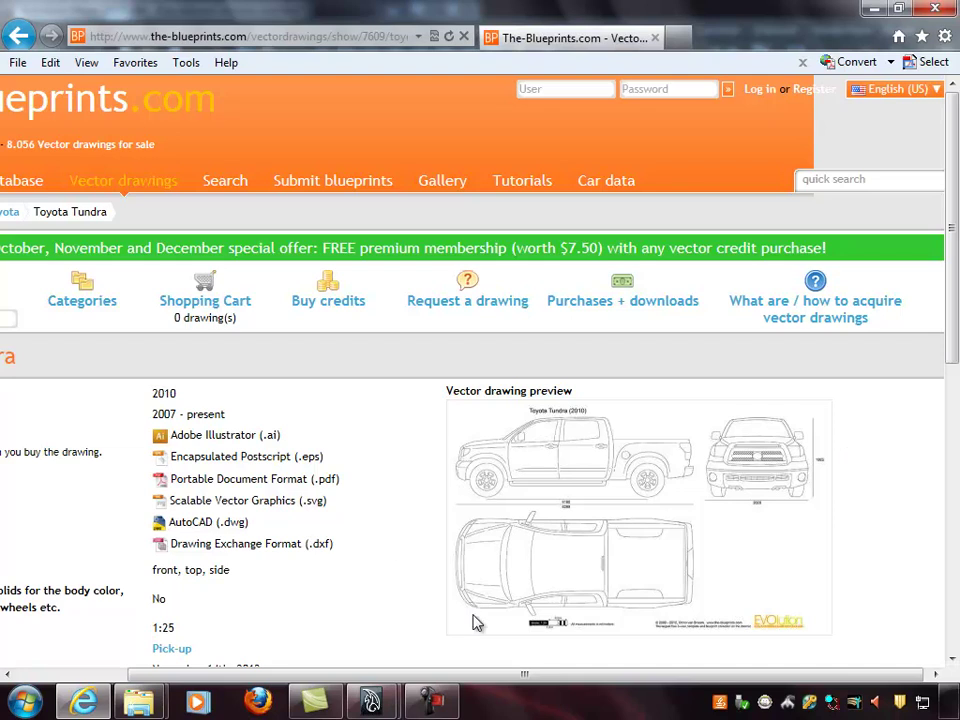
drag(532, 676, 393, 693)
scroll(270, 546, down, 5)
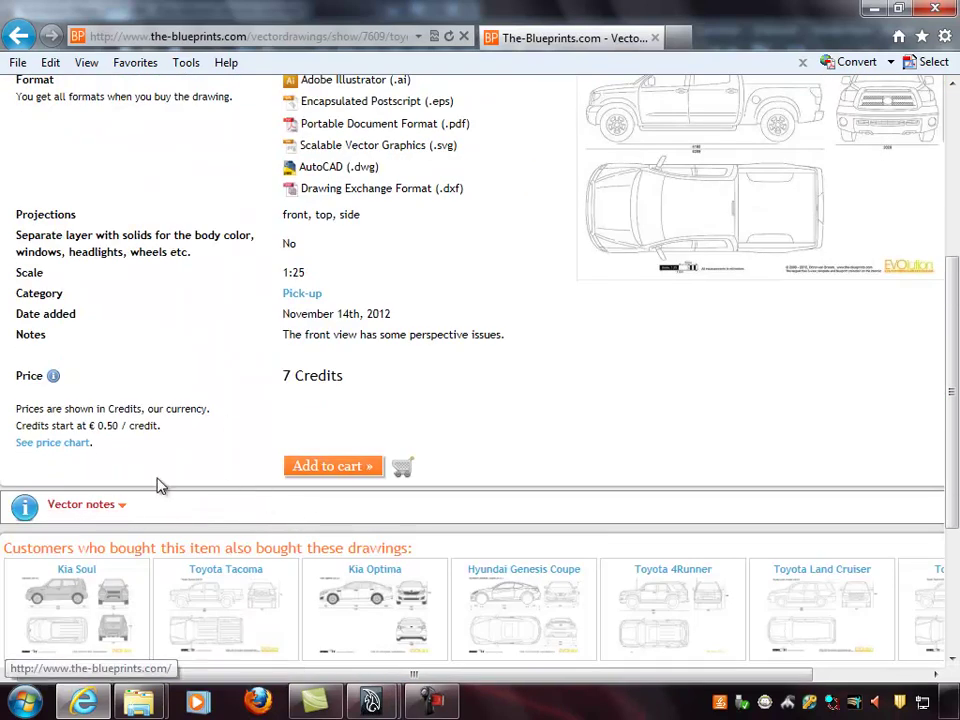
scroll(340, 258, up, 1)
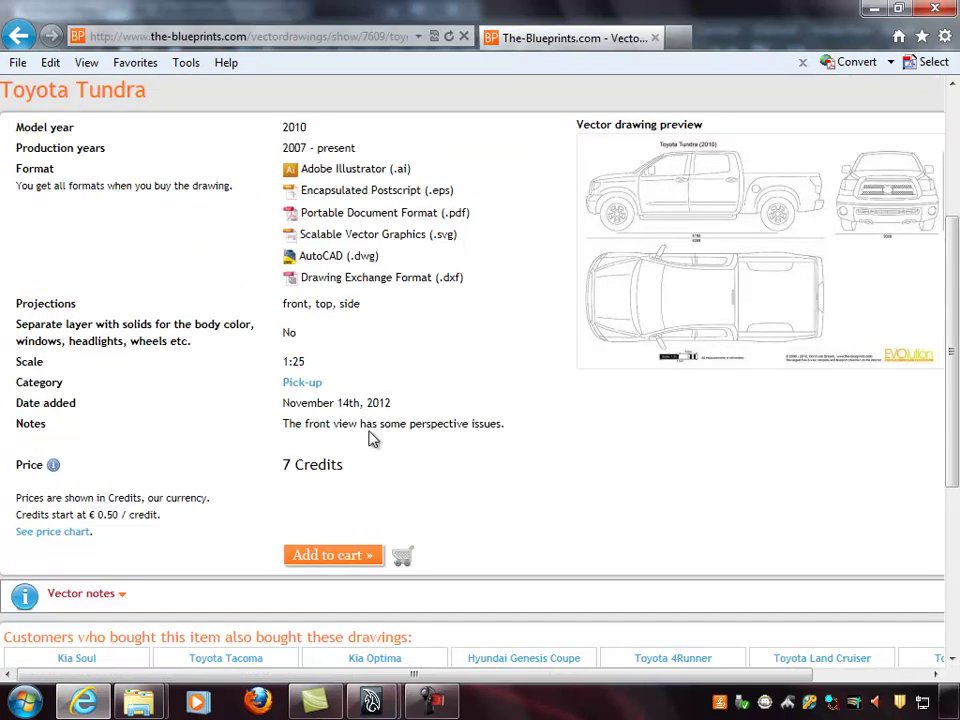
scroll(300, 300, up, 3)
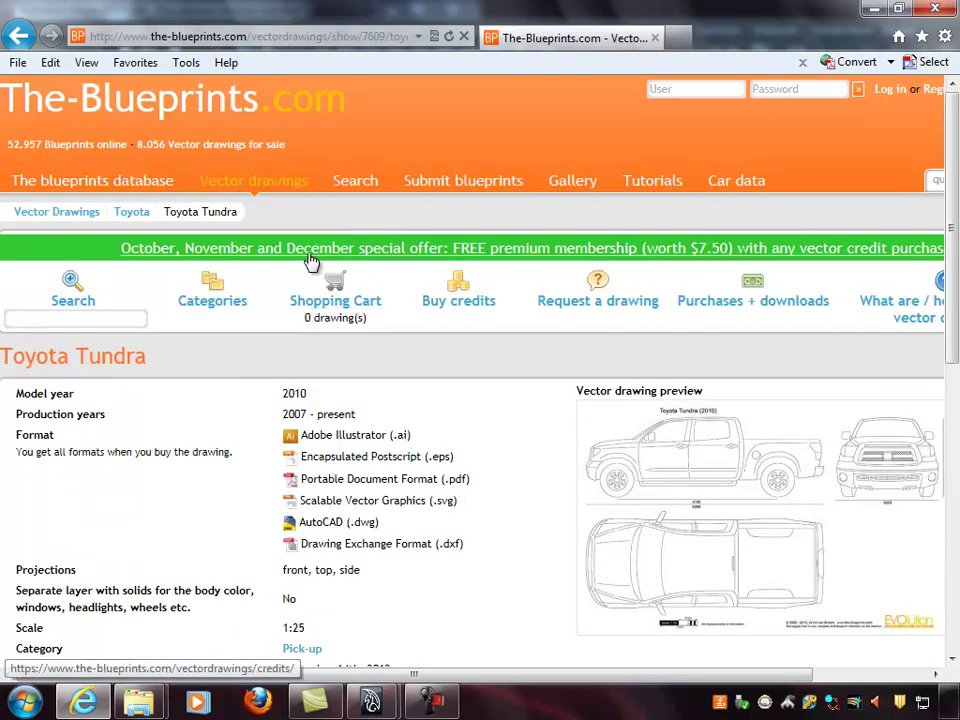
click(30, 100)
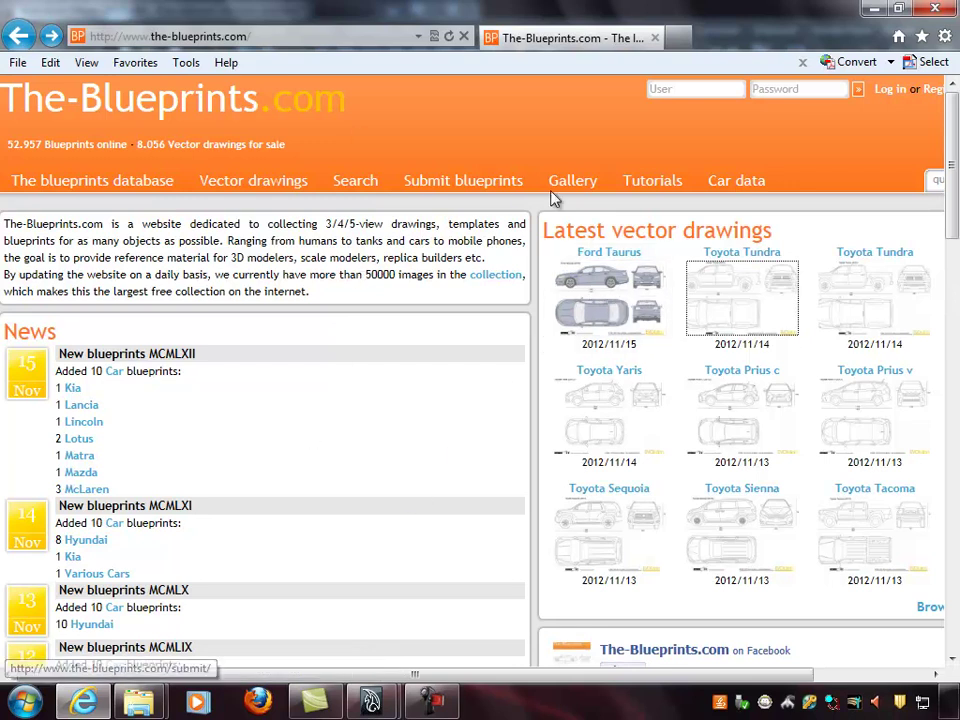
click(307, 36)
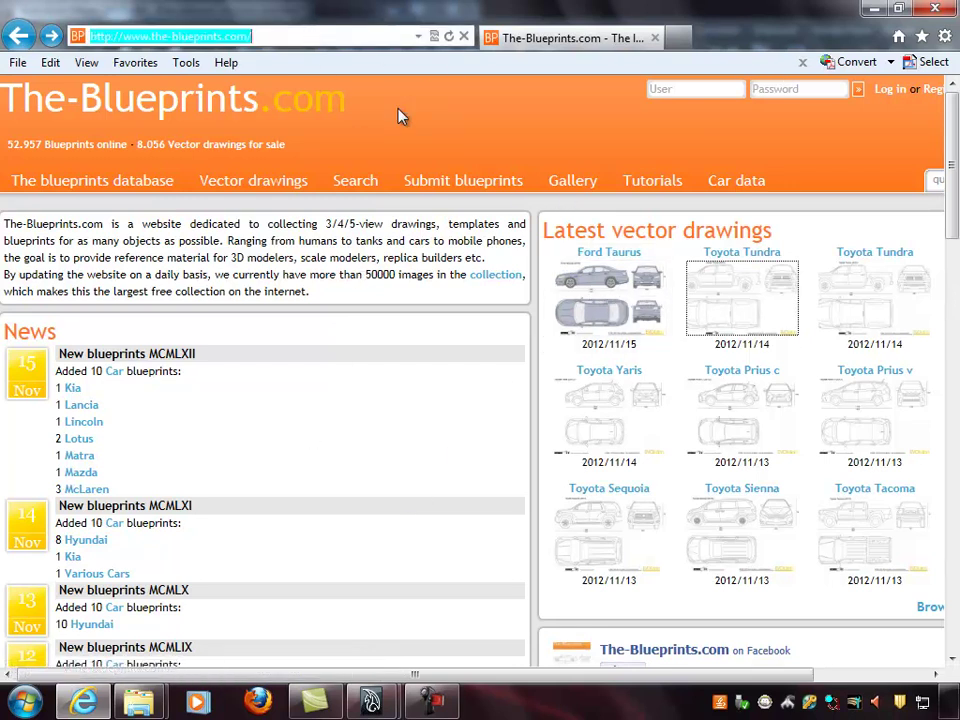
text(www.google.com)
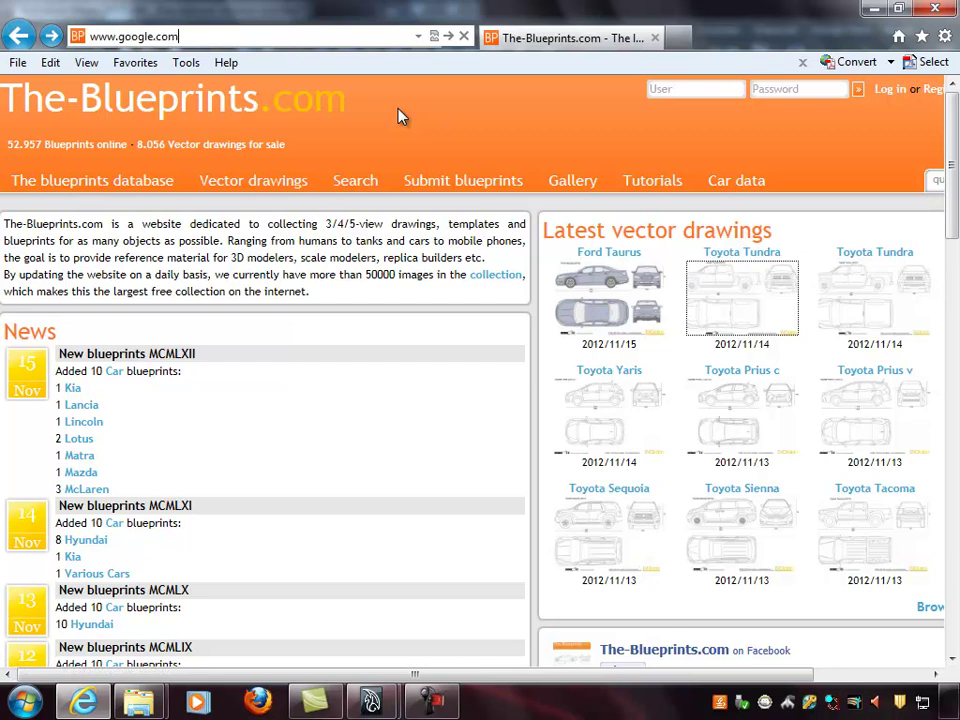
key(Return)
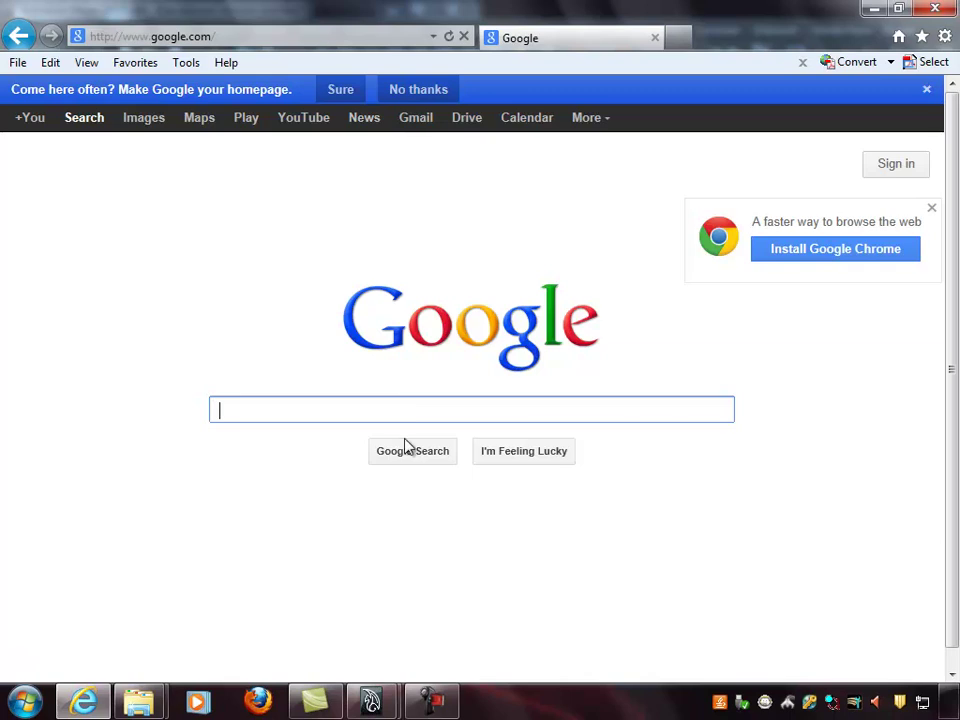
Search Google for "bronco concept" and show the image results
text(bron)
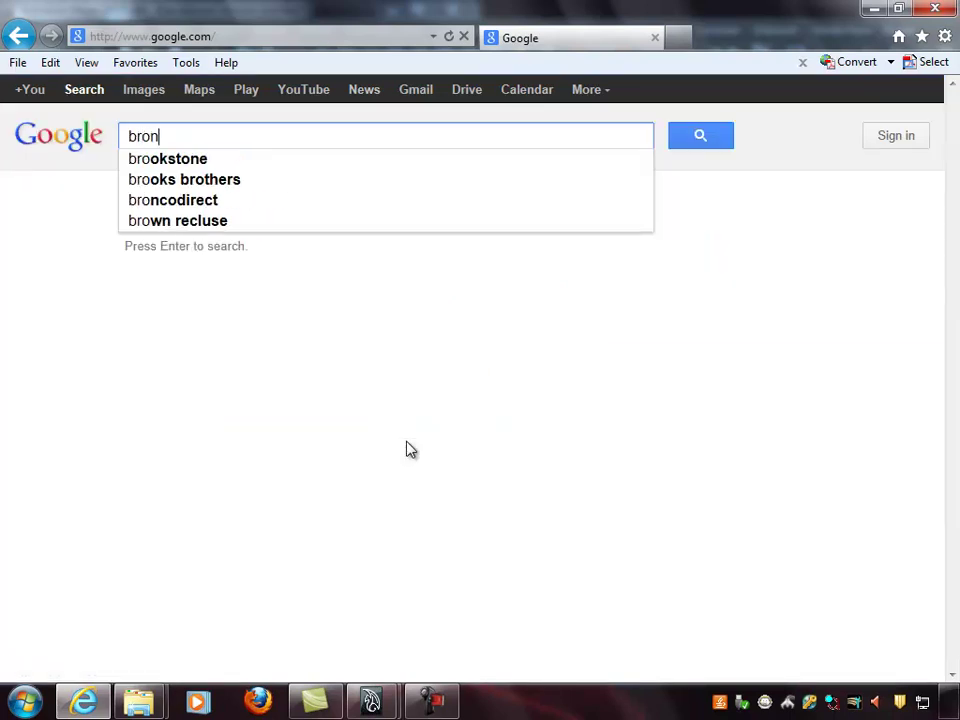
text(co concept)
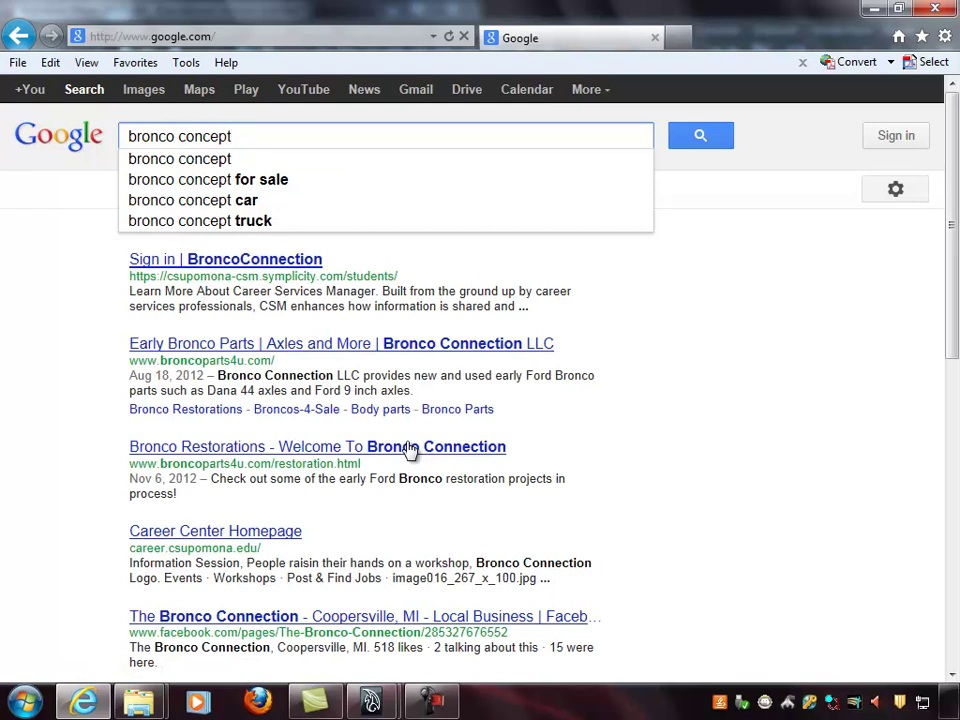
key(Return)
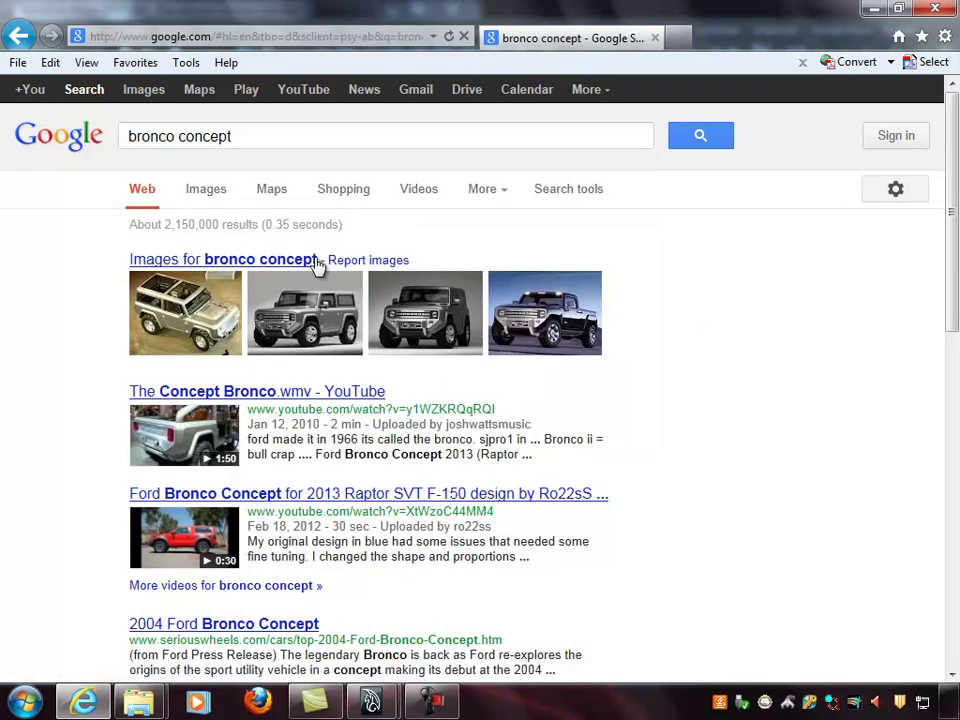
click(252, 261)
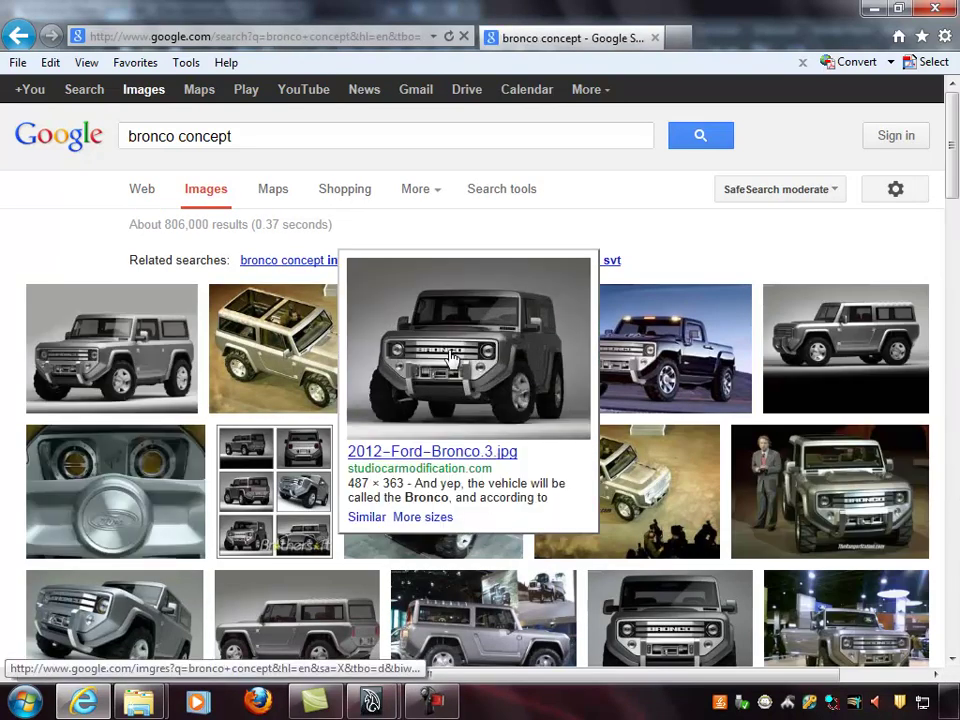
Open the first Bronco concept image, look through the photos on its diseno-art.com source page, and return to the image results
scroll(505, 278, down, 1)
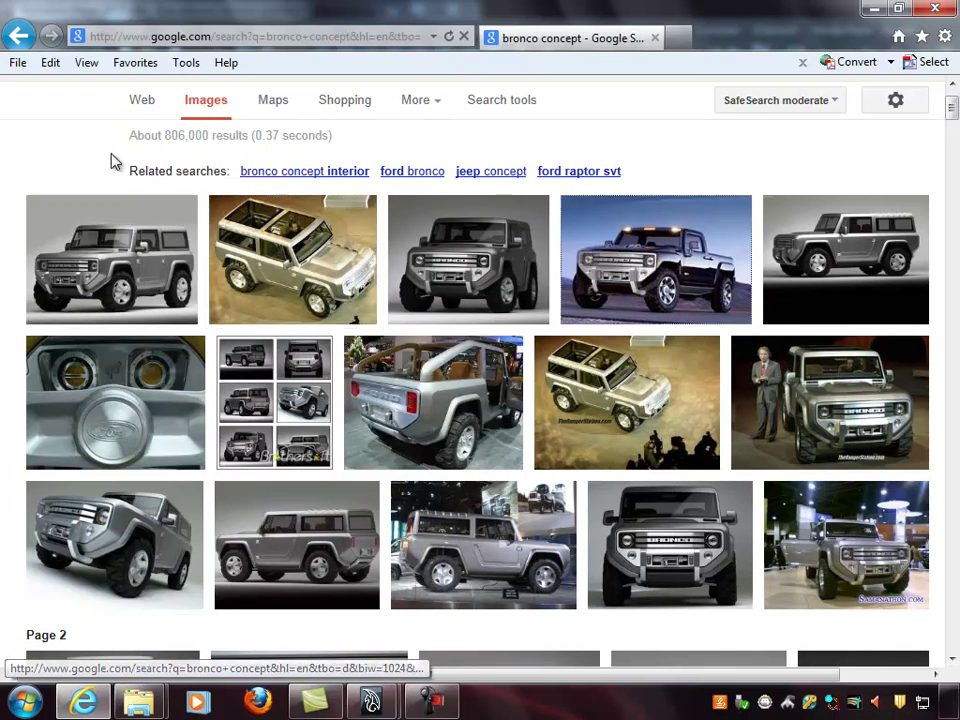
mouse_move(913, 291)
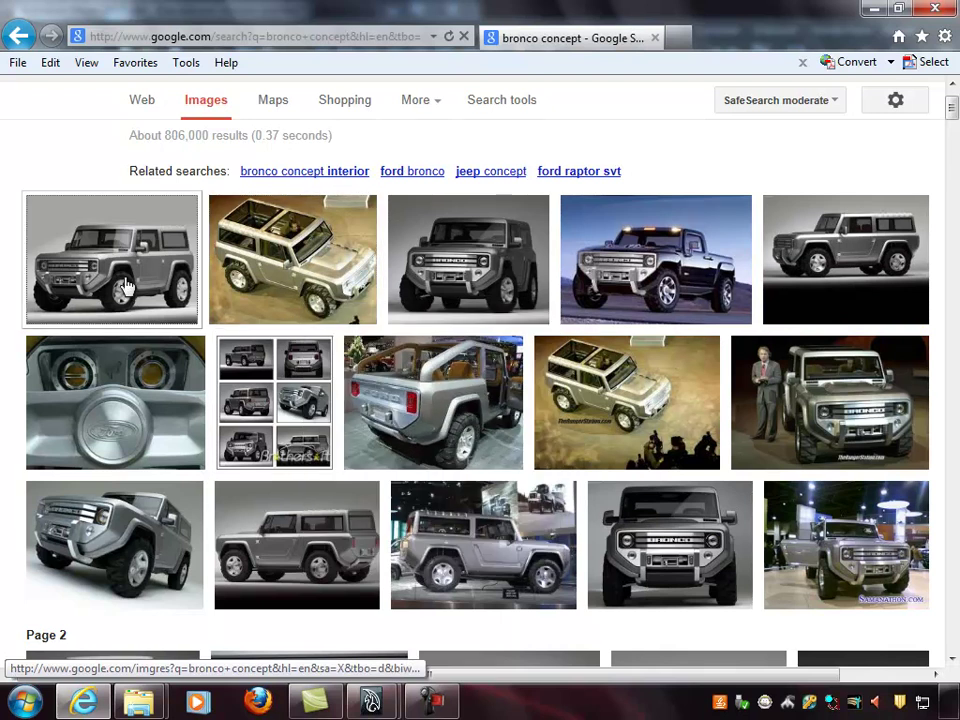
click(113, 240)
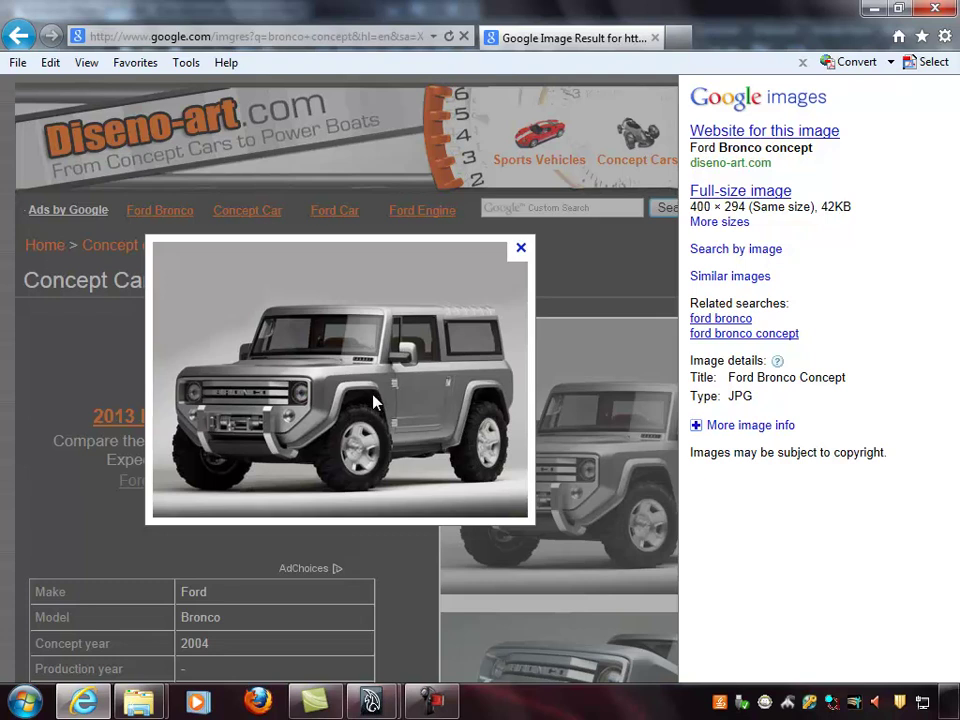
click(521, 247)
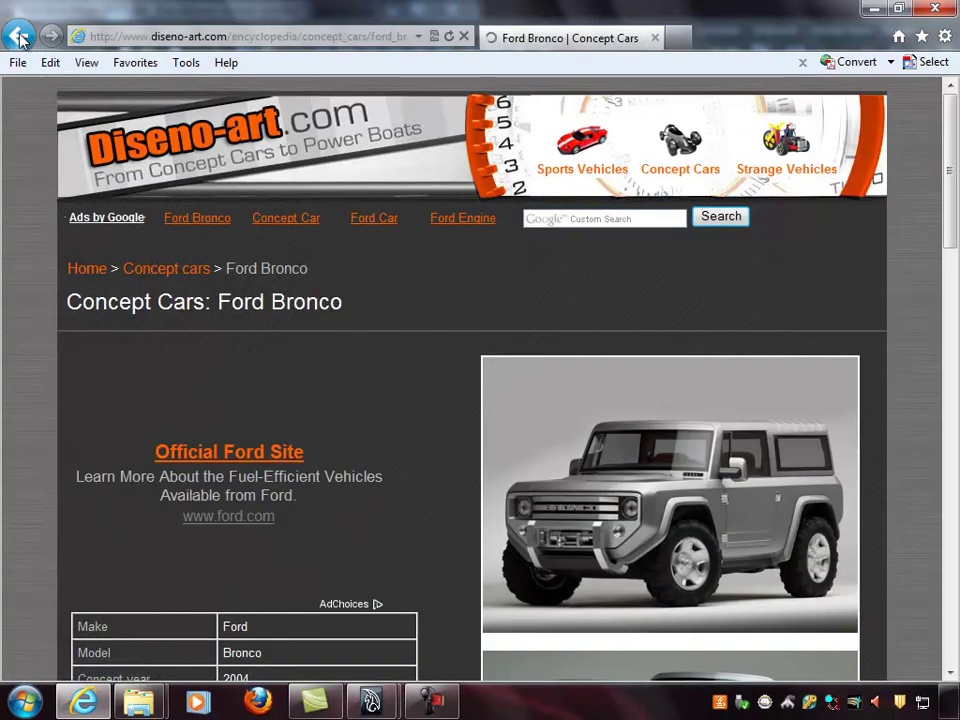
scroll(542, 309, down, 4)
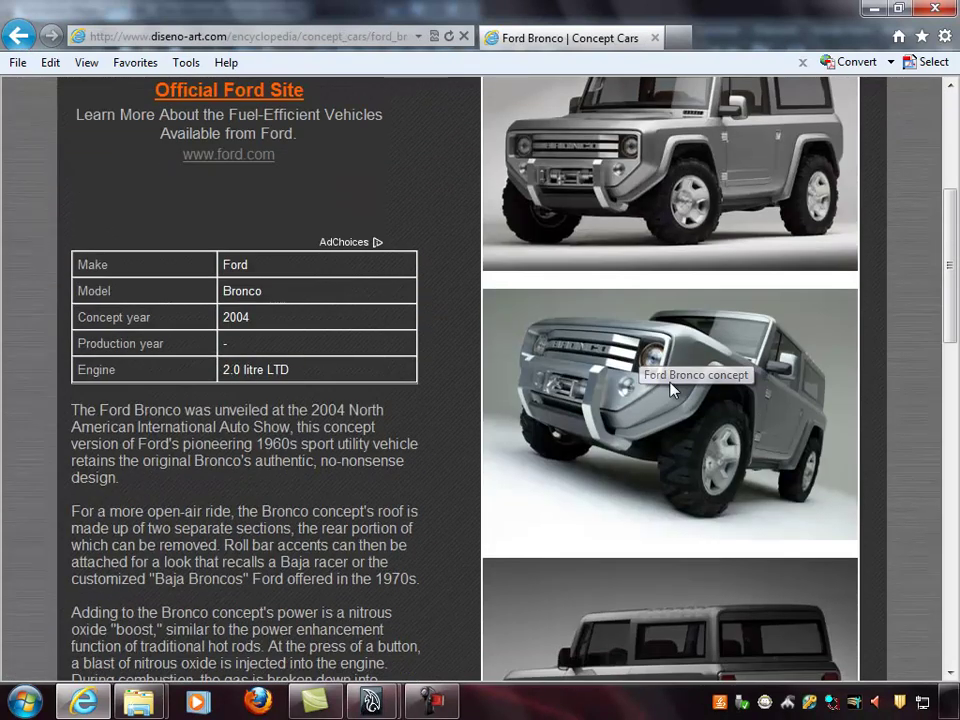
scroll(760, 425, down, 3)
scroll(736, 503, down, 2)
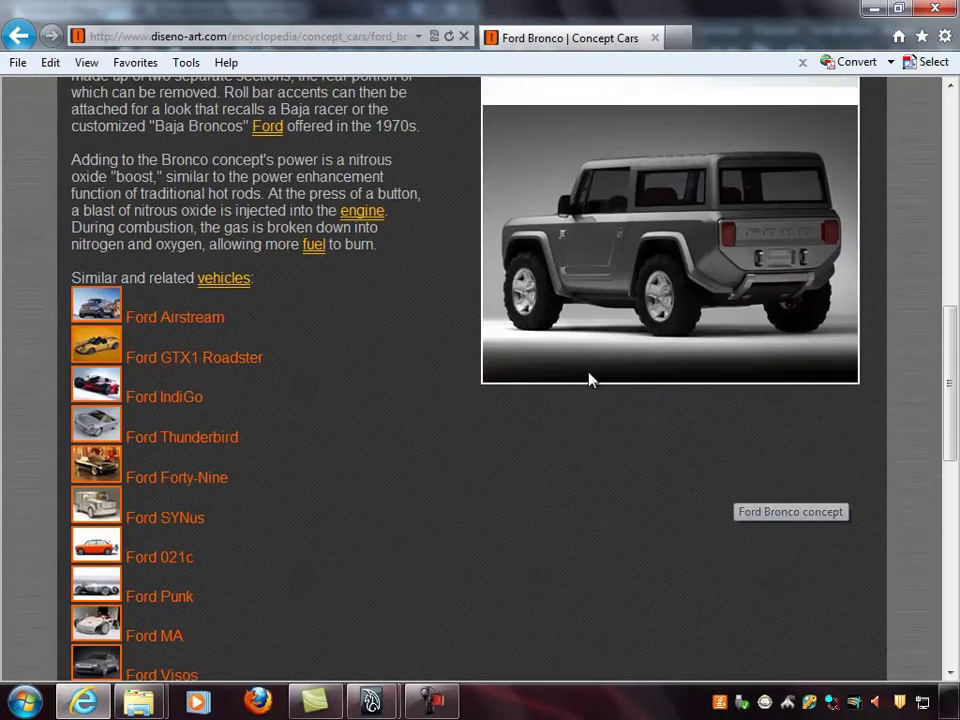
click(20, 35)
scroll(692, 332, down, 1)
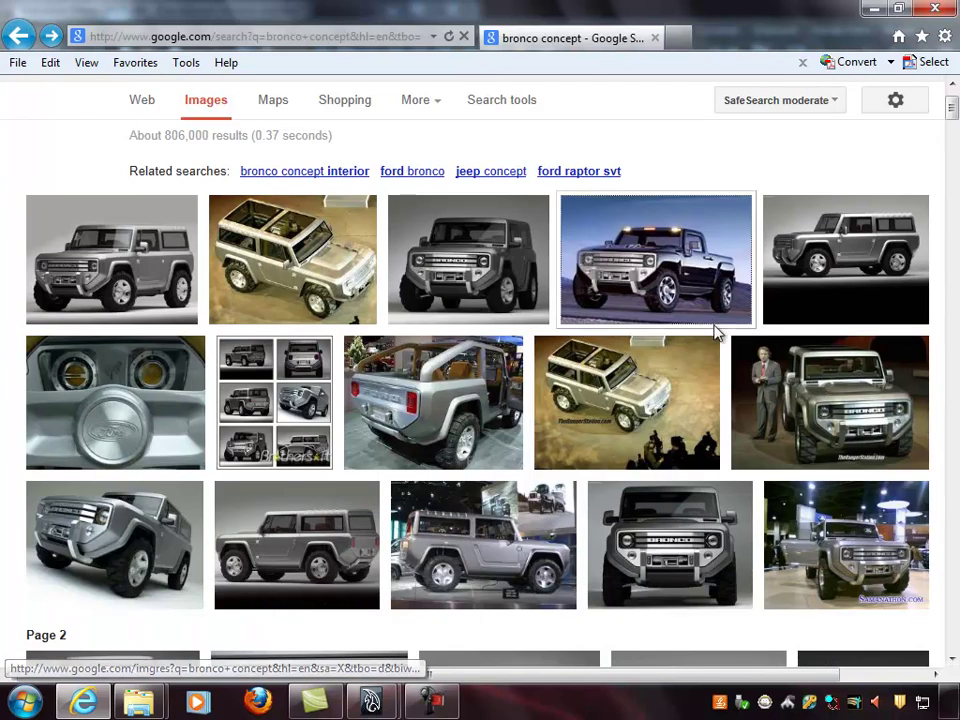
View the overhead photo of the Bronco and the close-up of its grille and winch, returning to the image results after each
click(326, 259)
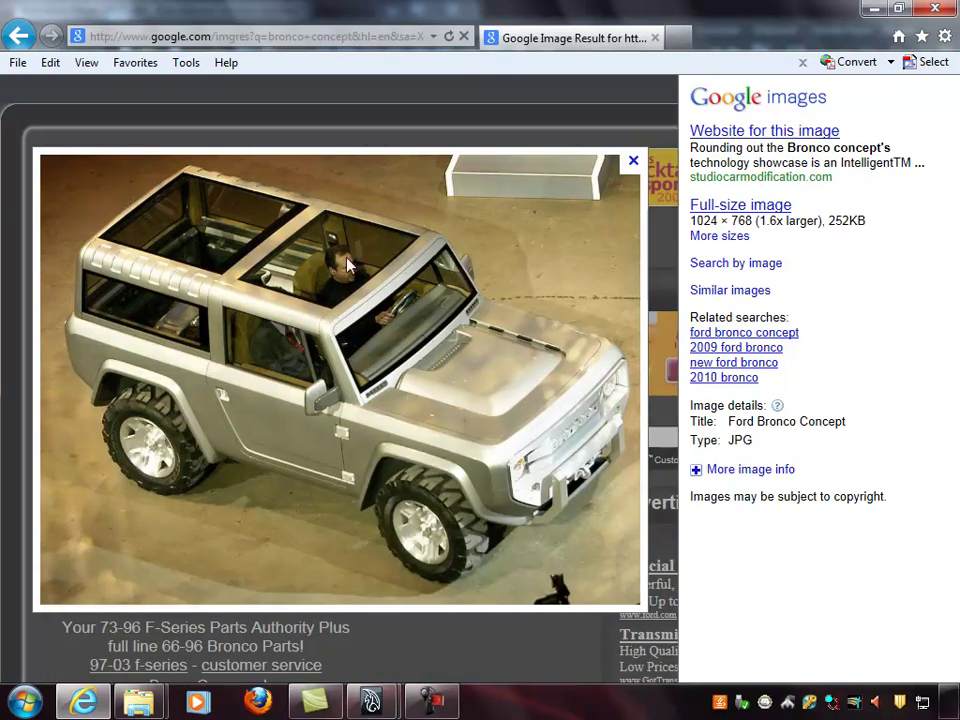
click(18, 36)
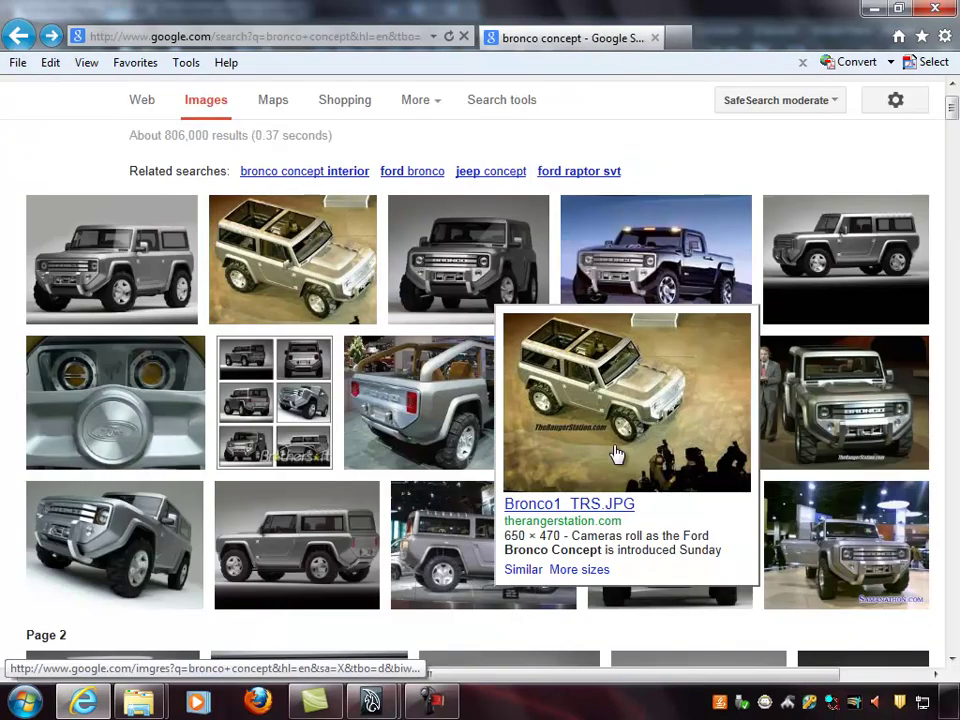
scroll(471, 446, down, 2)
scroll(769, 441, down, 2)
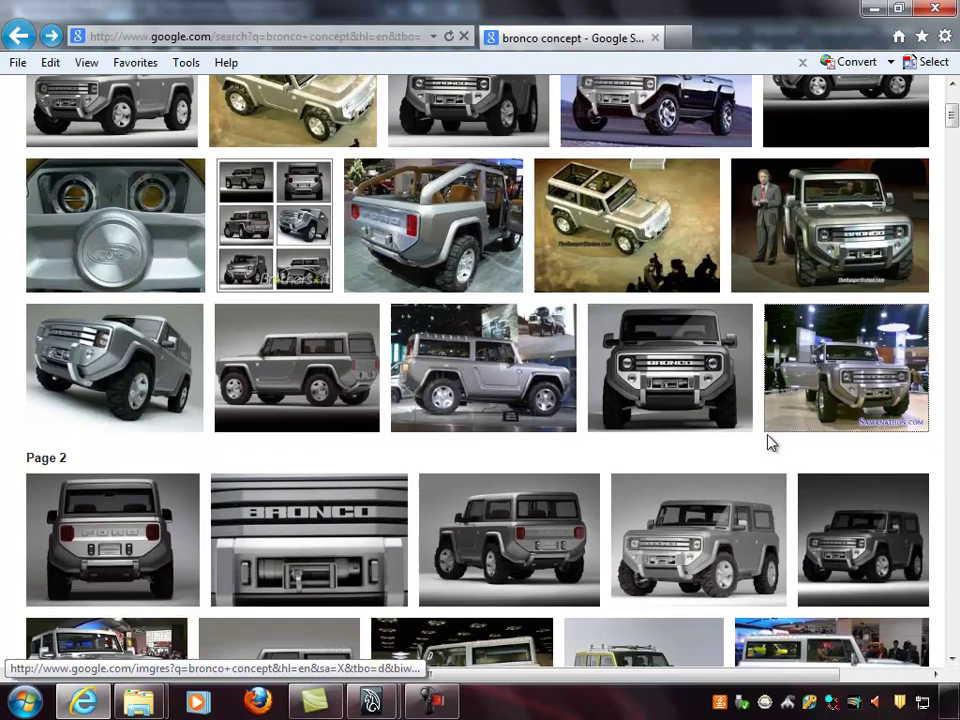
scroll(718, 435, down, 2)
click(358, 474)
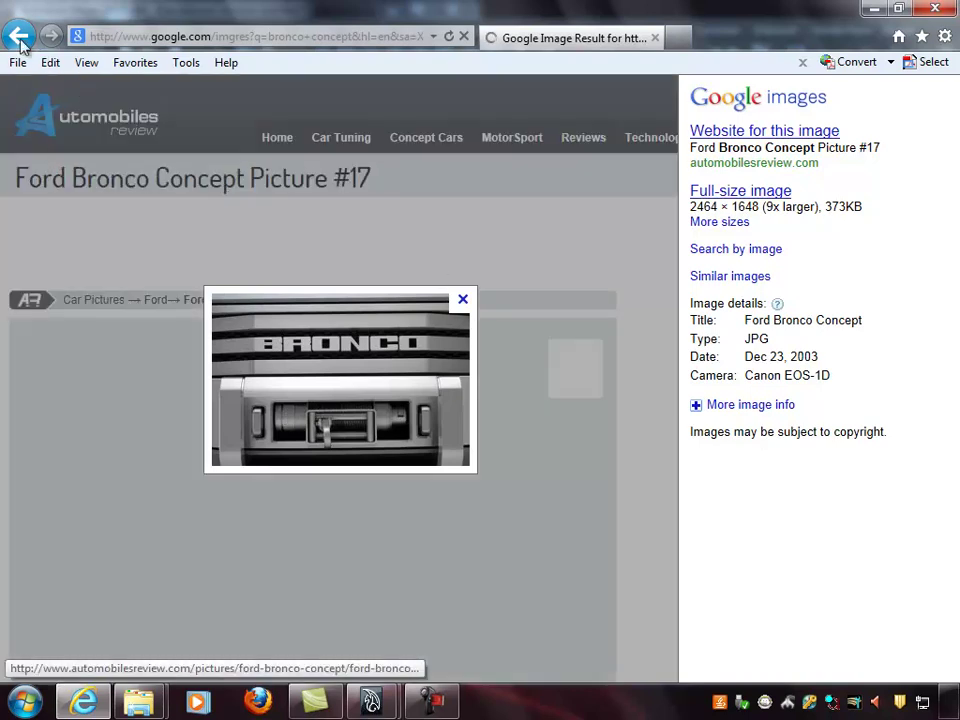
click(18, 36)
Examine the interior door handle photo and its conceptcarz.com source page, and close the browser window
scroll(752, 358, down, 2)
scroll(752, 360, down, 6)
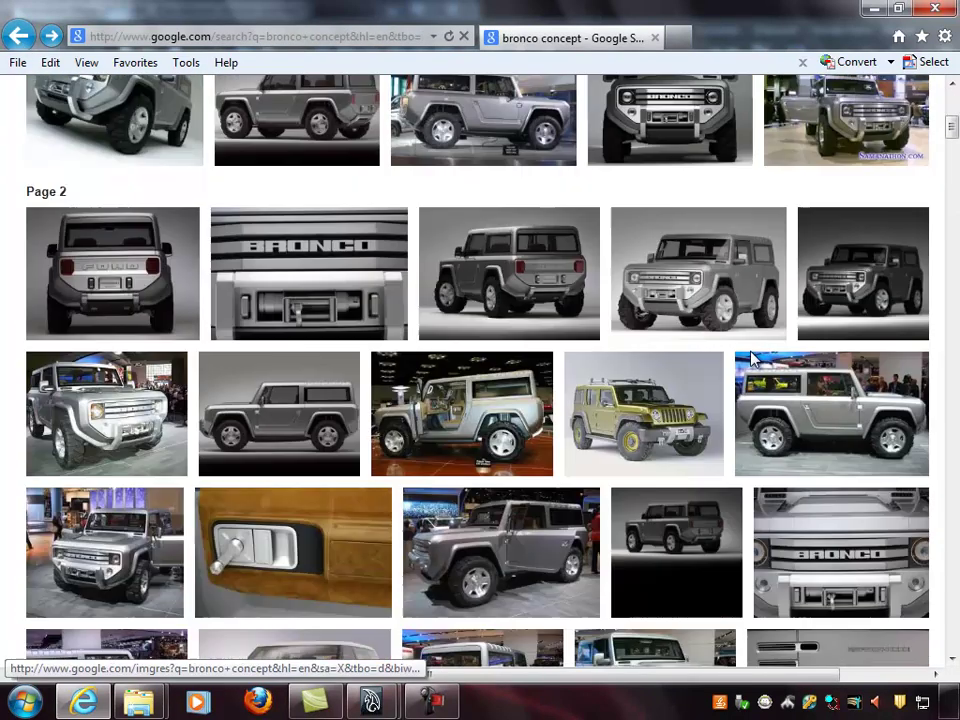
click(313, 381)
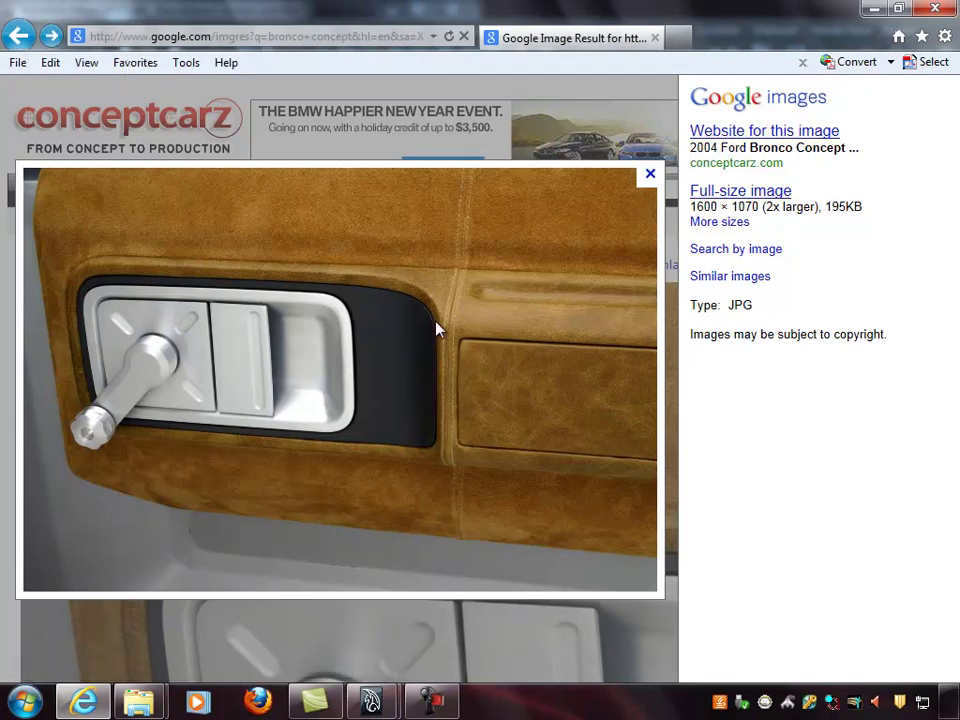
click(648, 175)
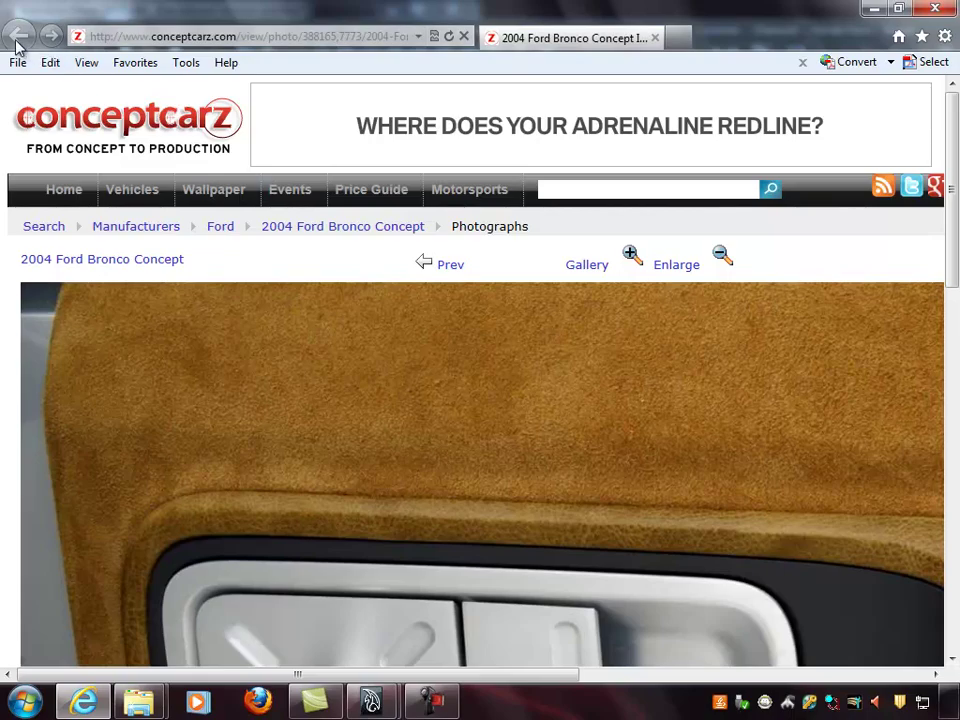
click(935, 9)
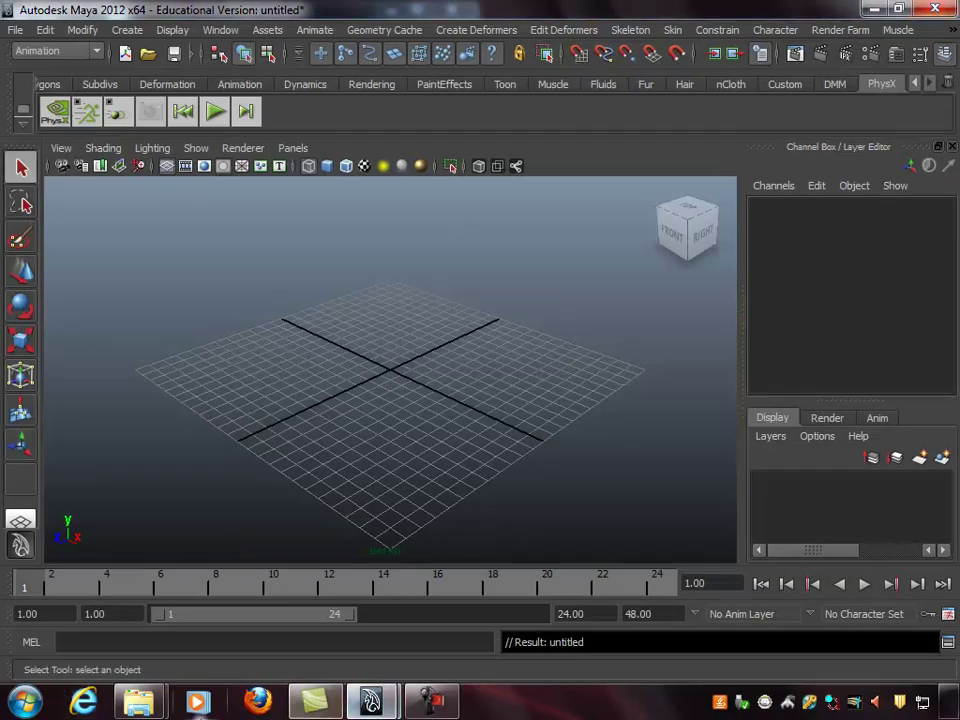
Open the web browser and search Google Images for "bronco concept"
click(83, 704)
click(491, 401)
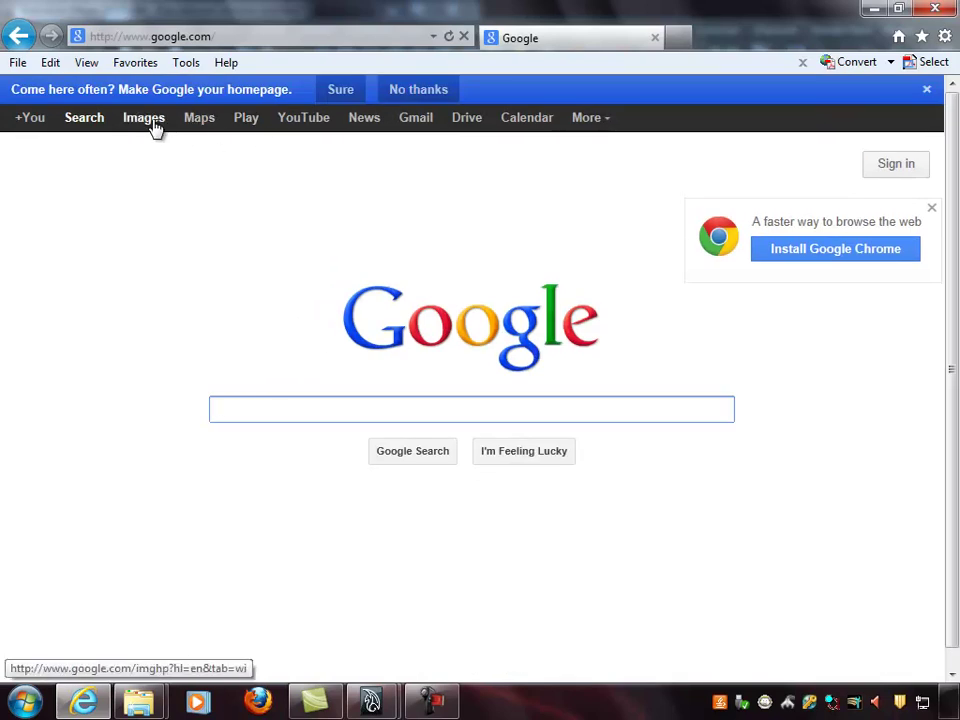
click(158, 121)
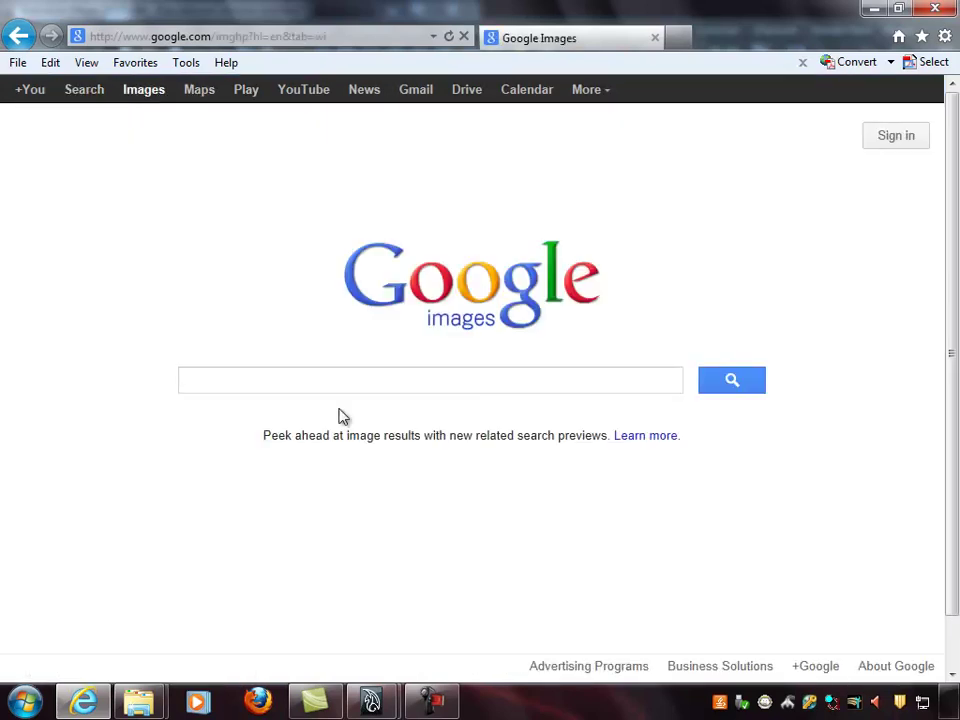
text(bronco)
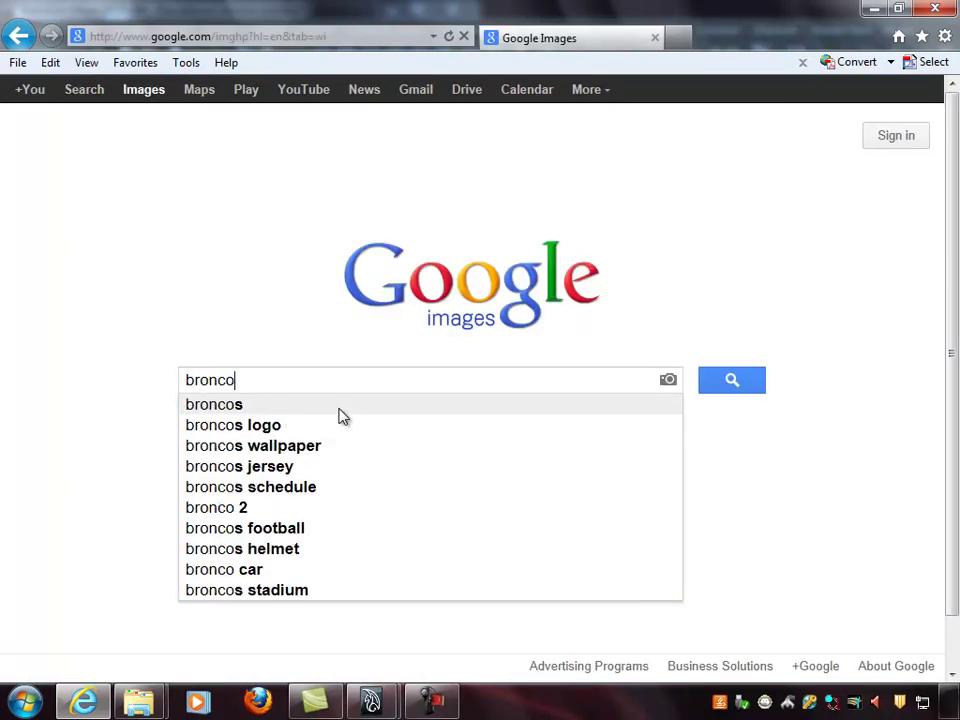
text( concept)
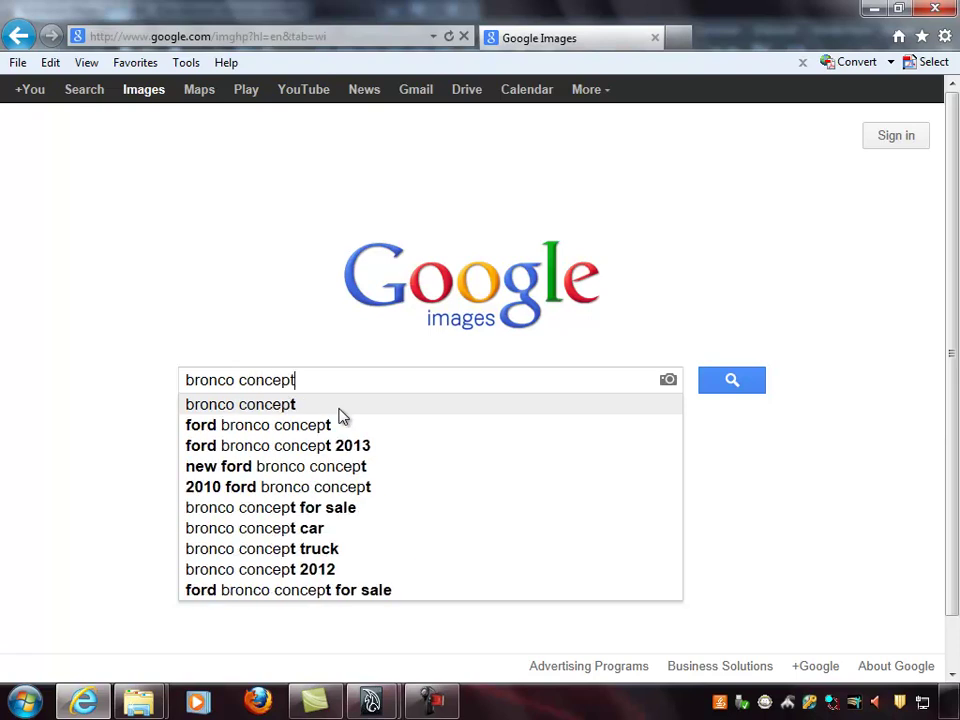
click(339, 406)
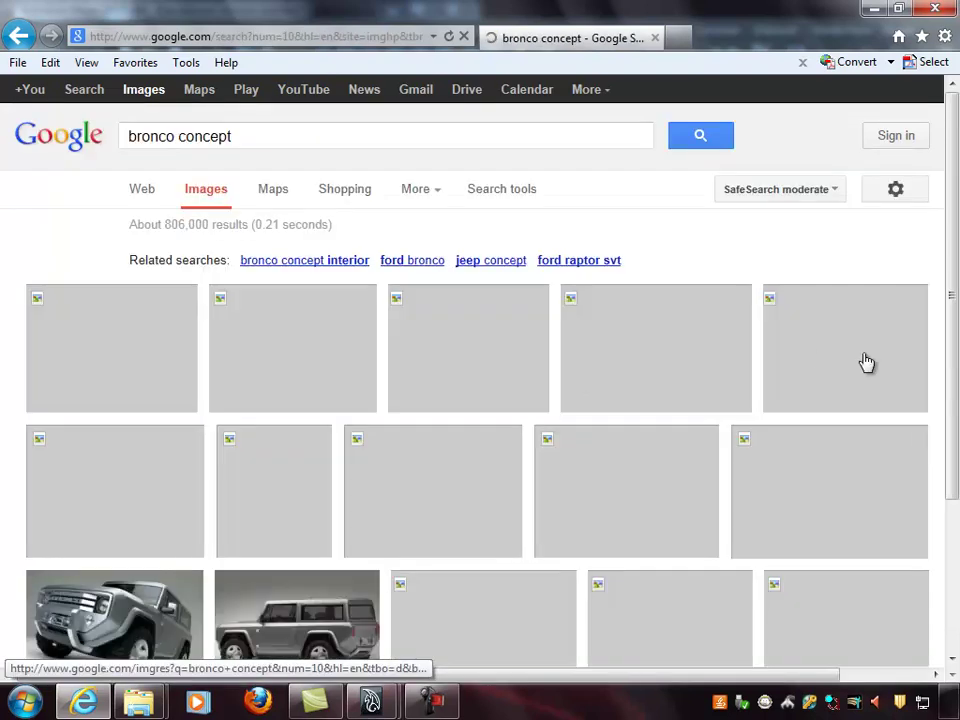
Examine the front and side photos of the Bronco among the first page of image results, enlarging the side-view previews
scroll(499, 398, down, 3)
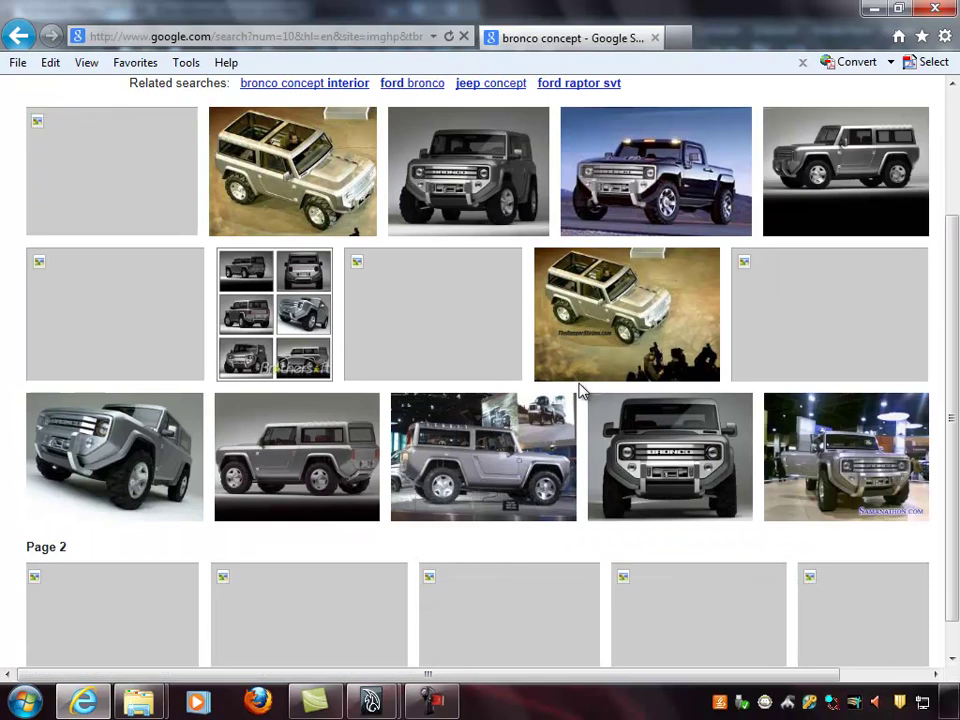
scroll(454, 401, down, 1)
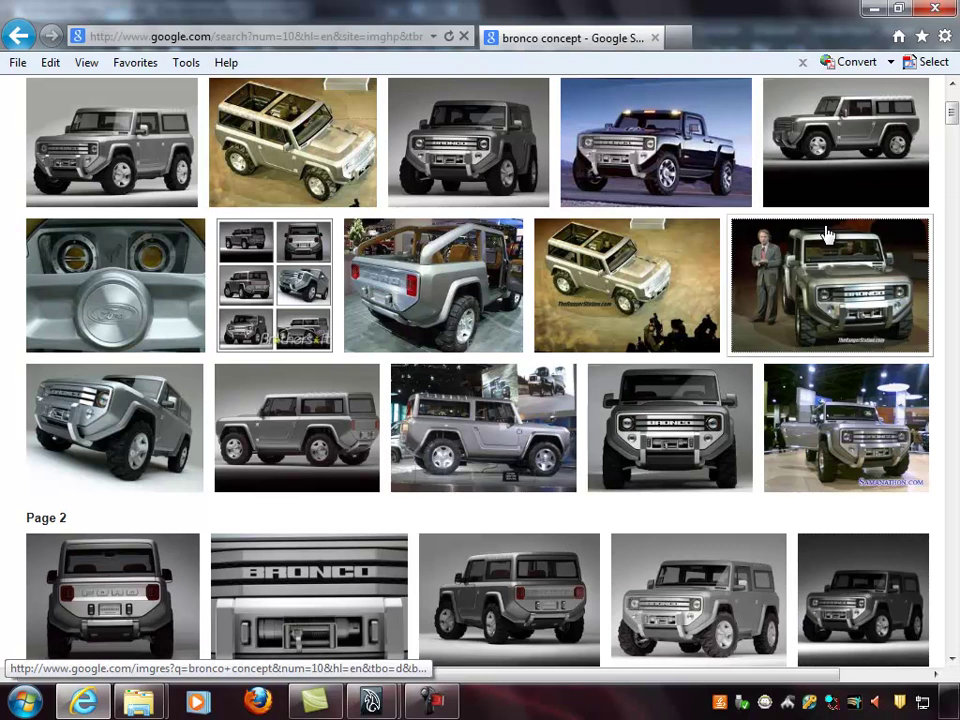
mouse_move(826, 234)
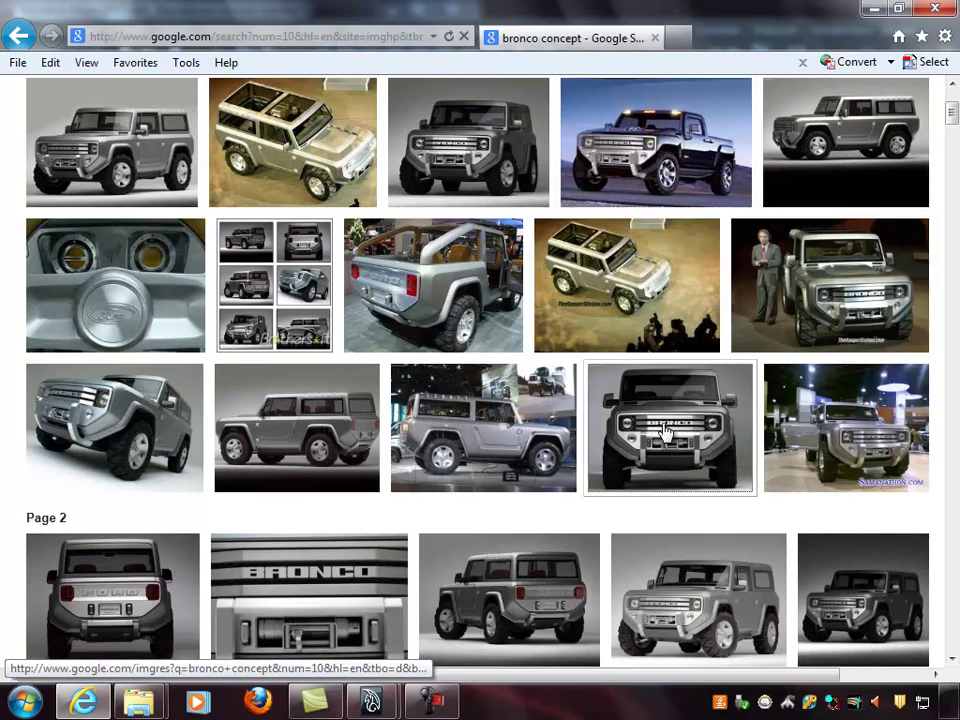
mouse_move(675, 428)
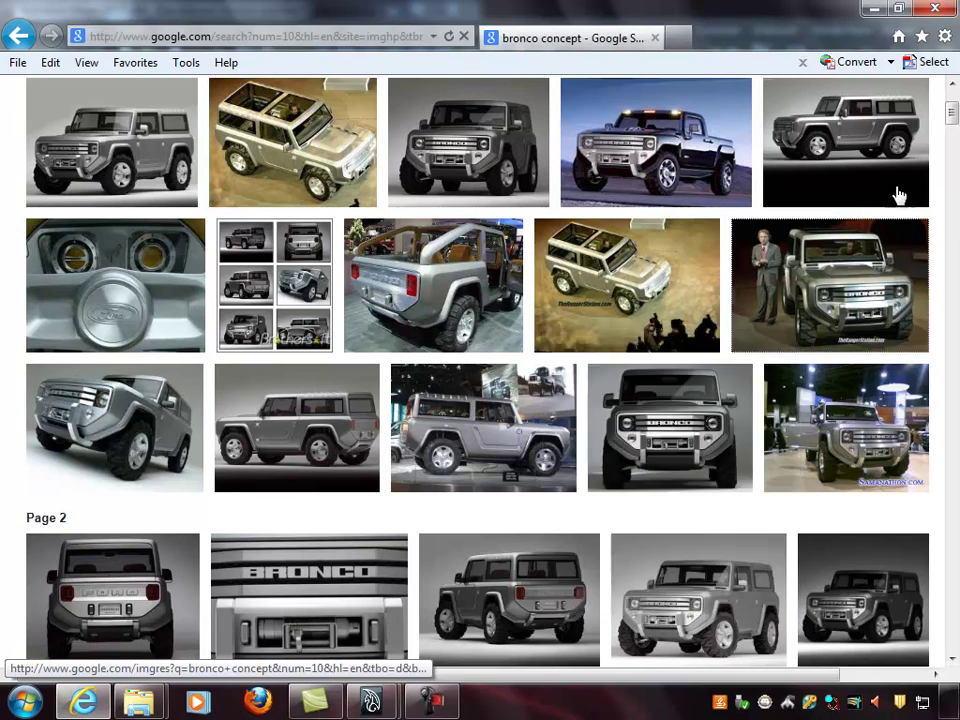
mouse_move(845, 127)
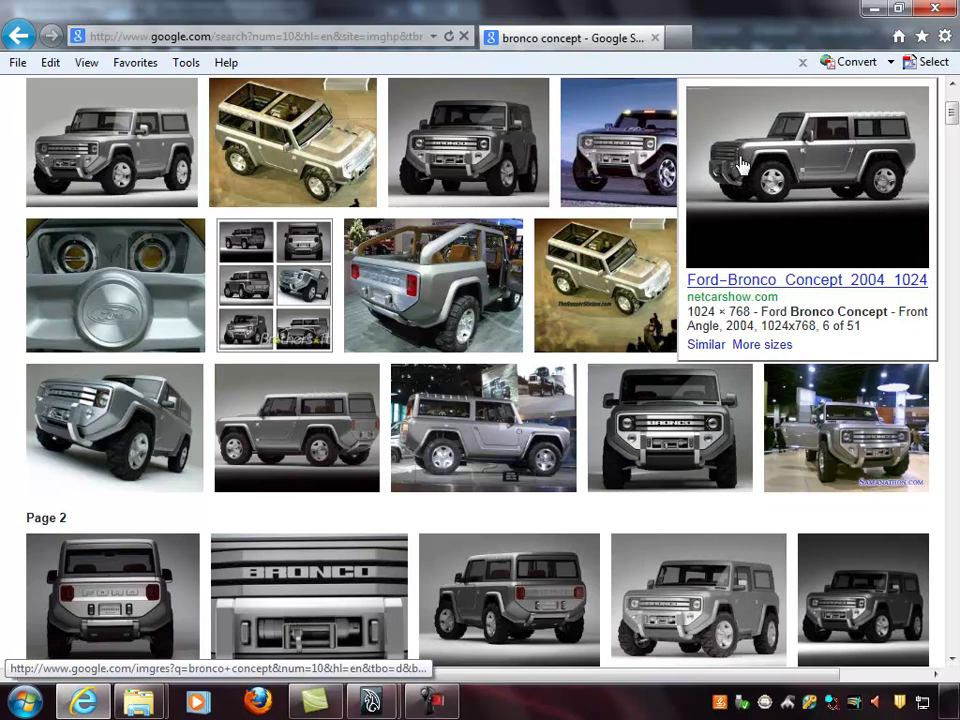
scroll(810, 168, up, 2)
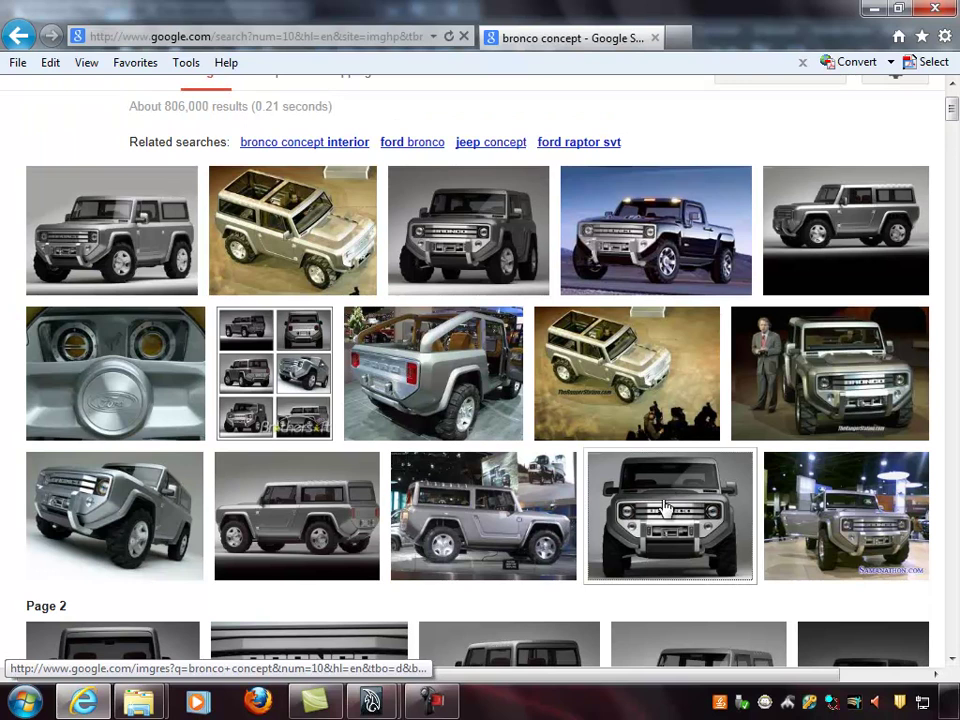
mouse_move(677, 506)
scroll(680, 490, down, 2)
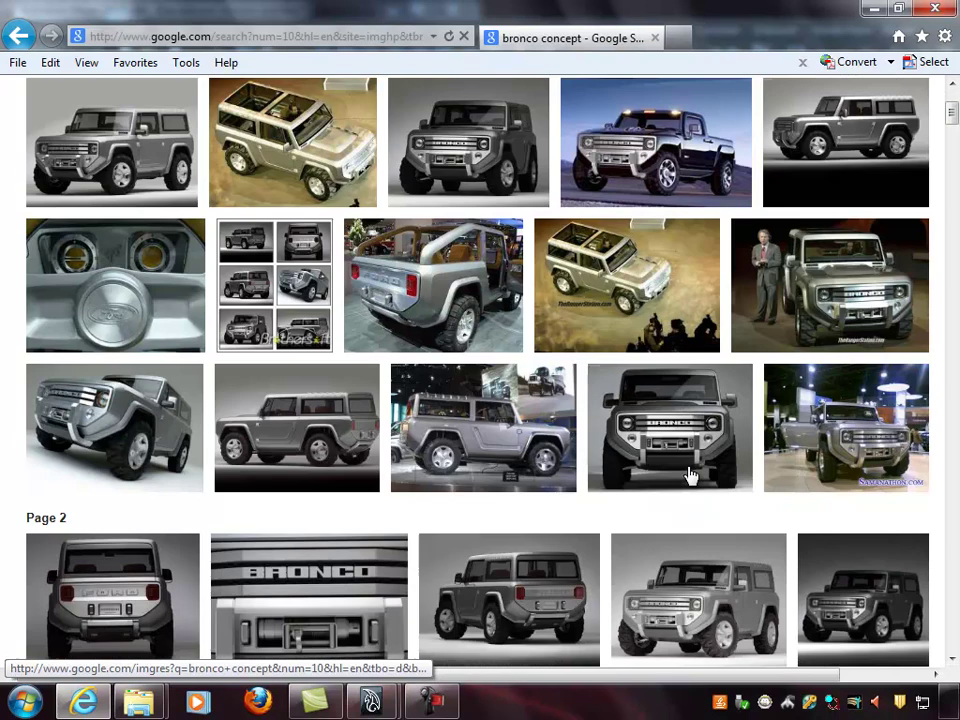
mouse_move(330, 437)
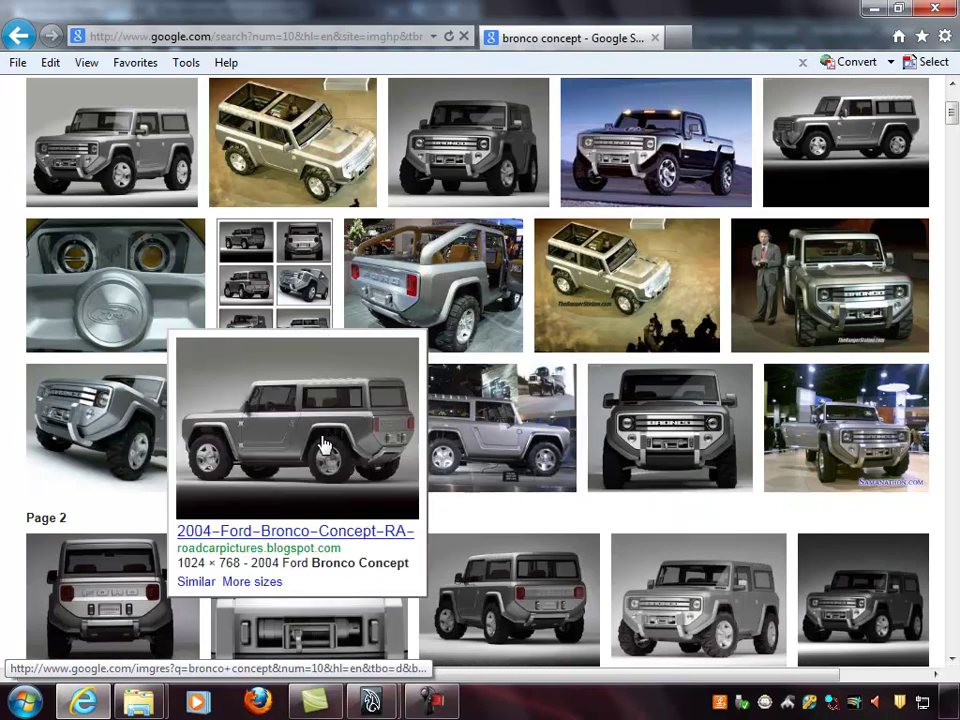
Preview the straight rear view and the straight side view of the Bronco in the page 2 image results
scroll(626, 398, down, 4)
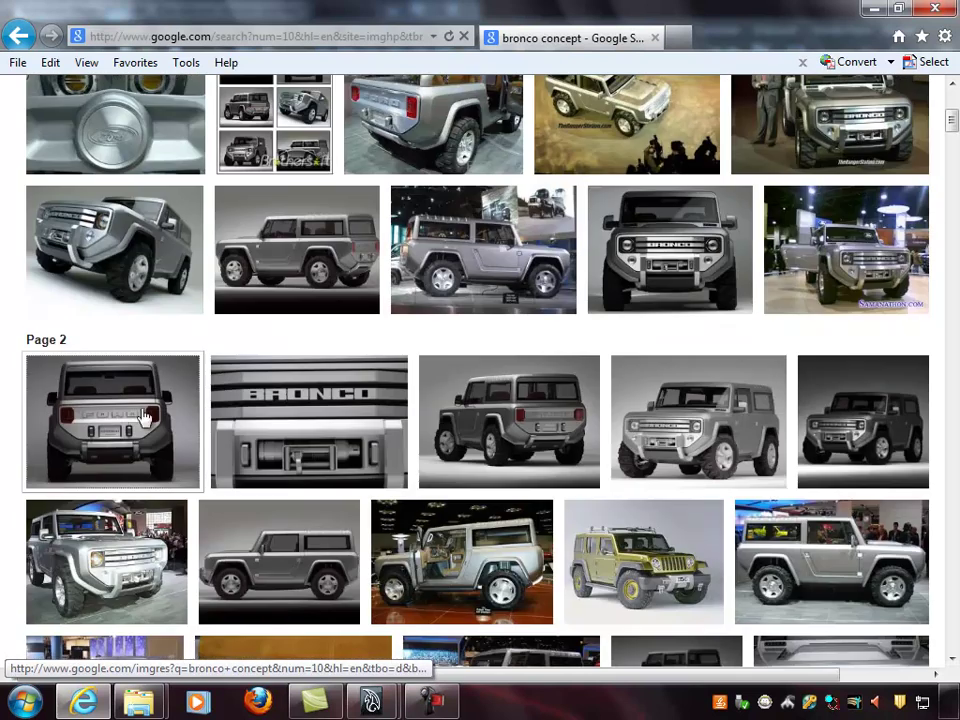
mouse_move(148, 430)
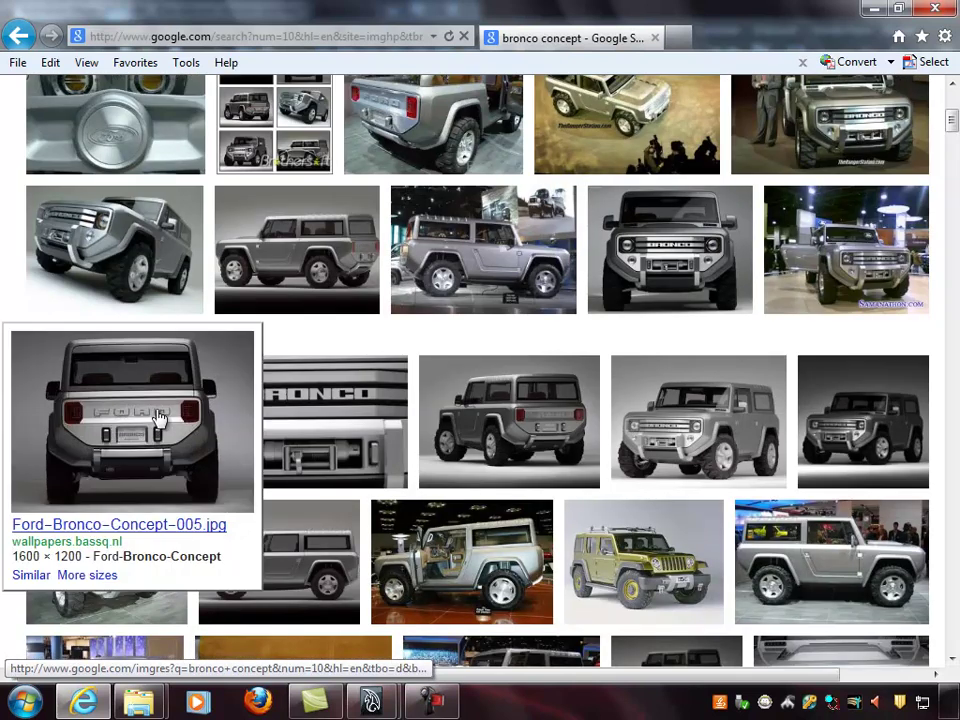
scroll(617, 443, down, 2)
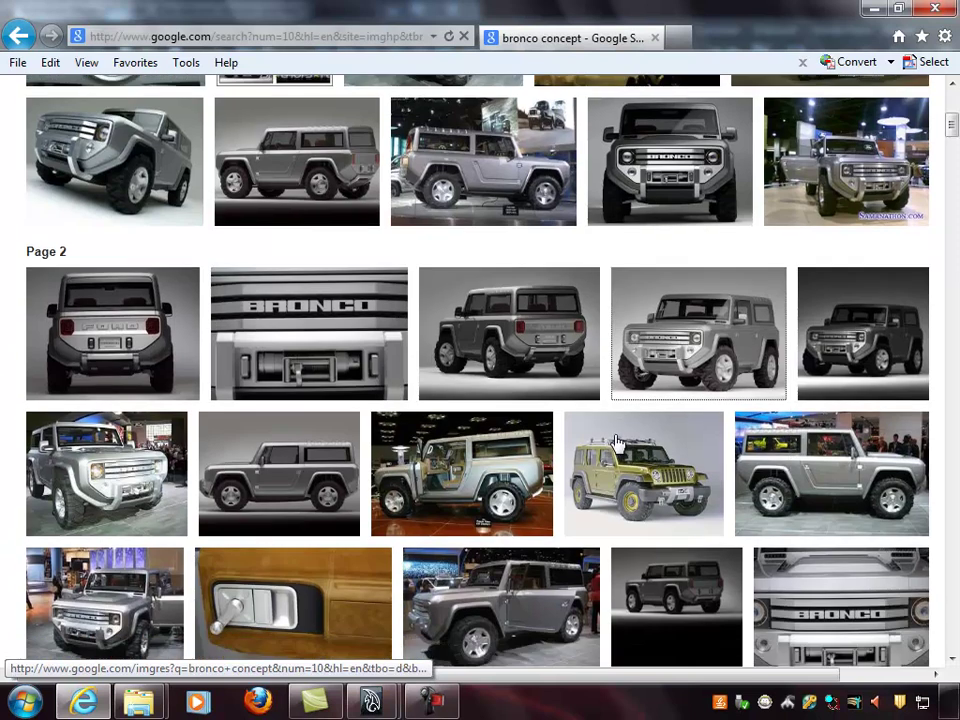
scroll(617, 443, down, 4)
mouse_move(279, 311)
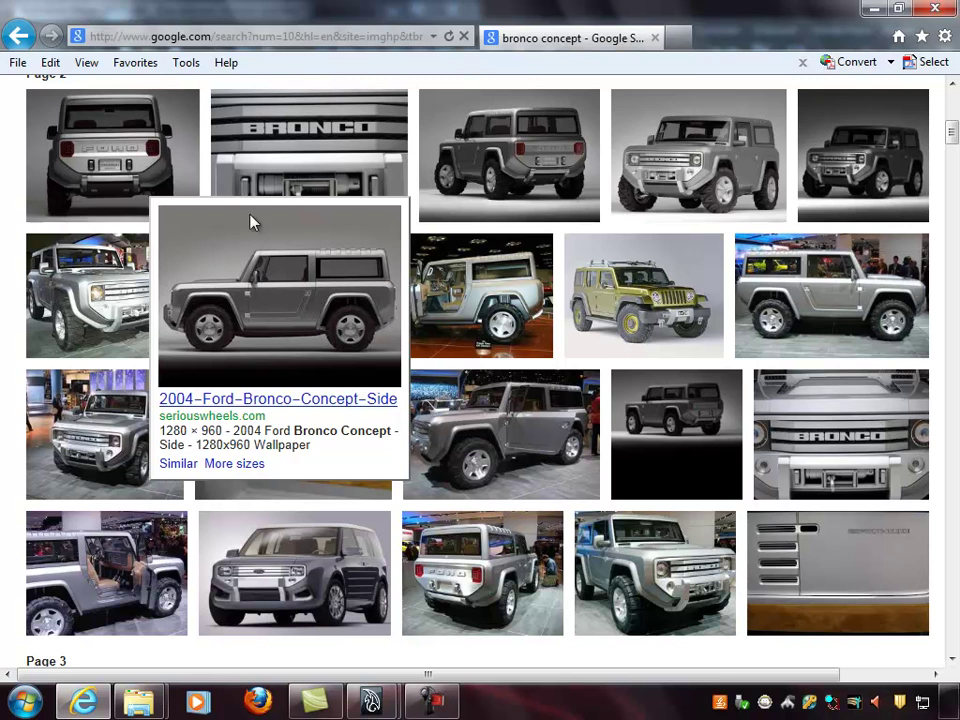
Open the rear-view Bronco image from wallpapers.bassq.nl, return to the results, and preview the rear and side views again
click(120, 182)
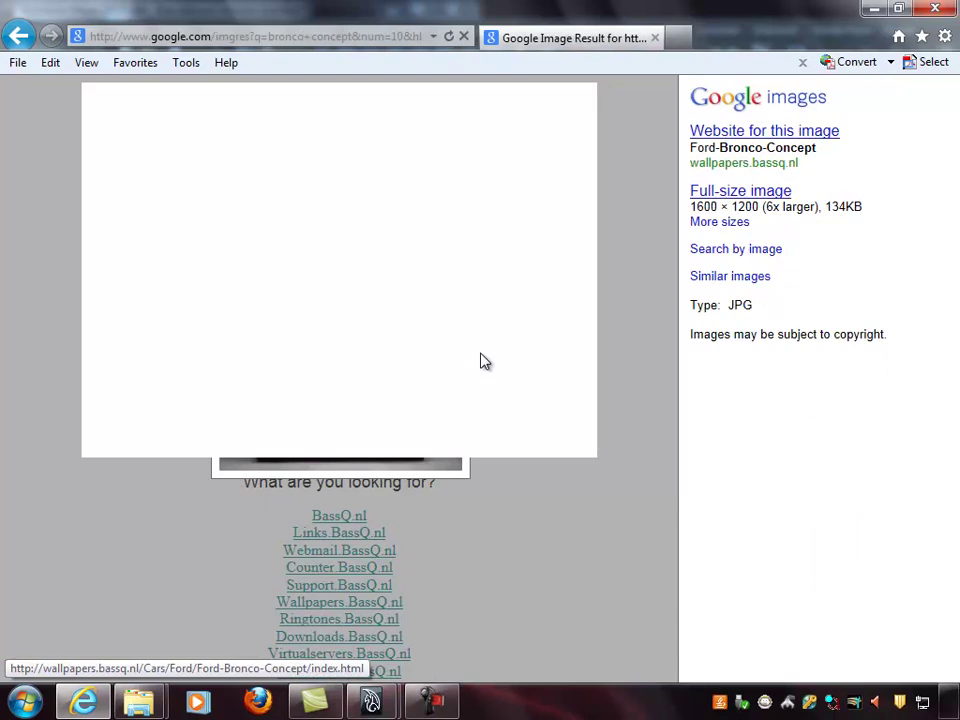
click(18, 36)
mouse_move(128, 170)
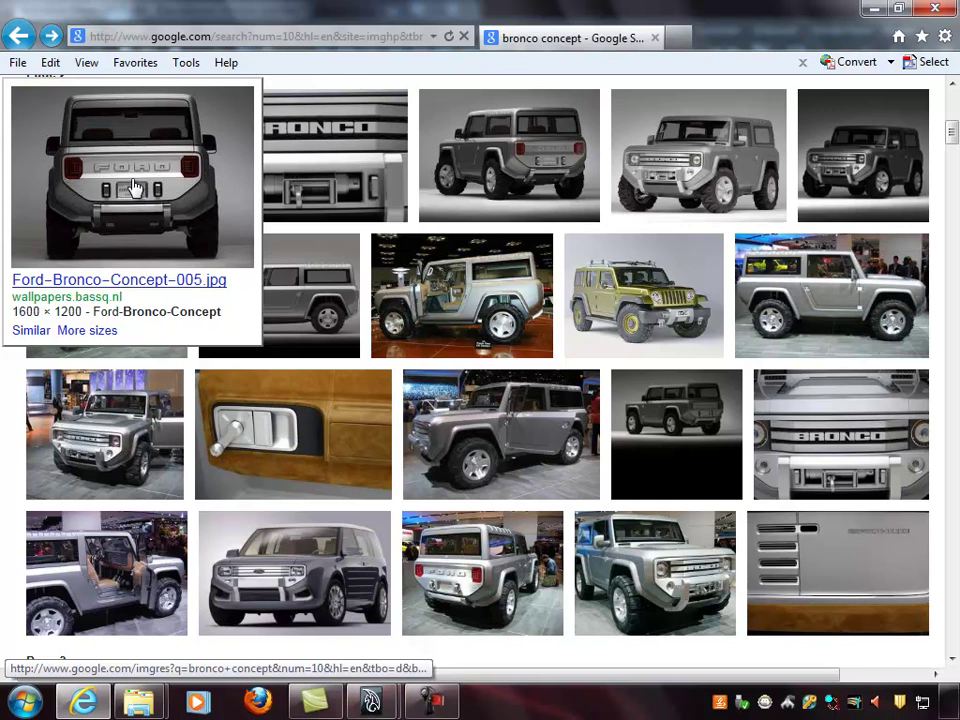
mouse_move(310, 309)
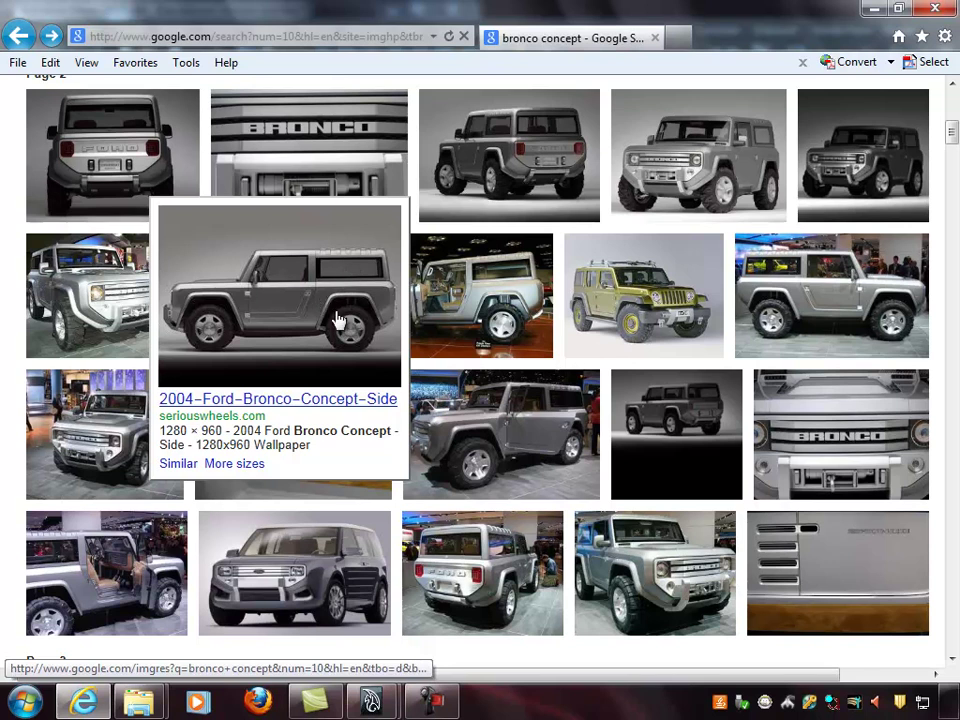
Preview the straight front view of the Bronco in the image results and minimize the browser to return to Maya
scroll(355, 323, up, 3)
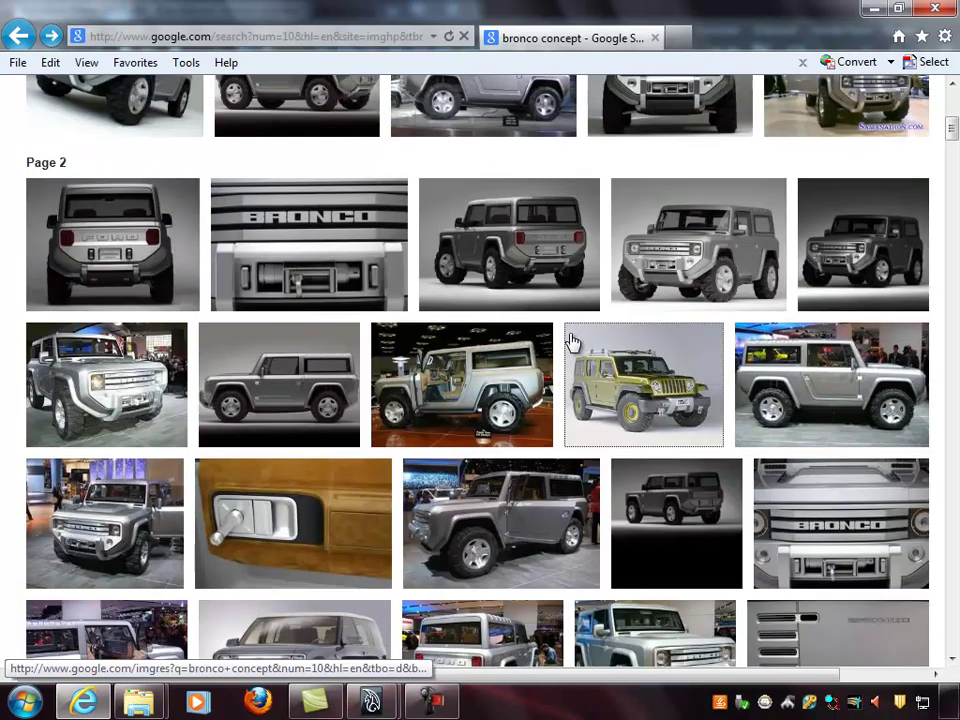
scroll(573, 341, down, 4)
scroll(573, 340, up, 6)
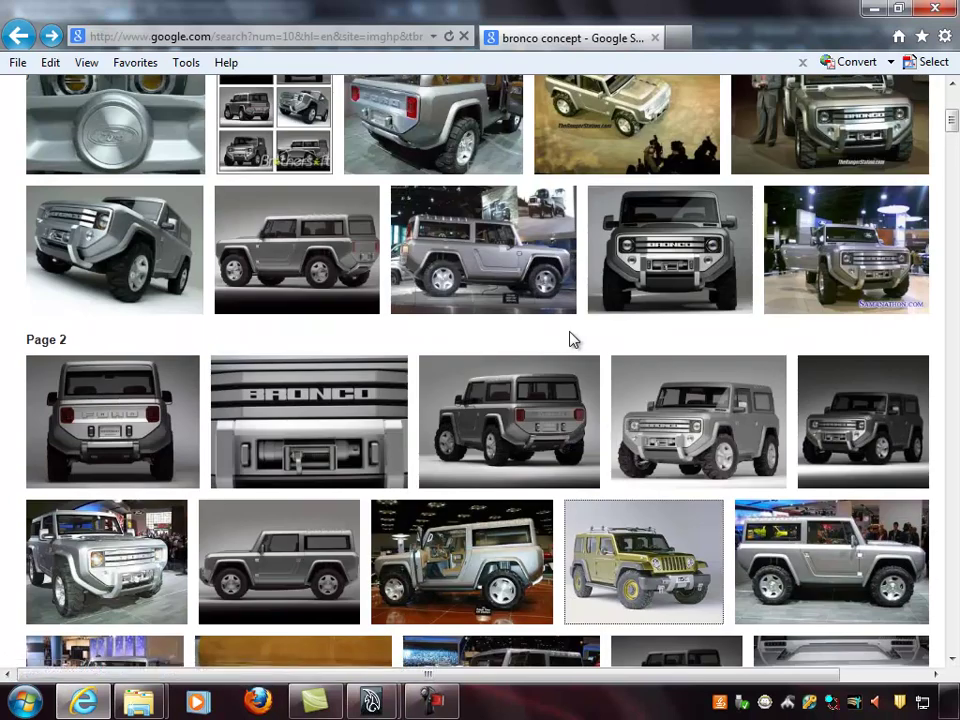
scroll(573, 340, up, 2)
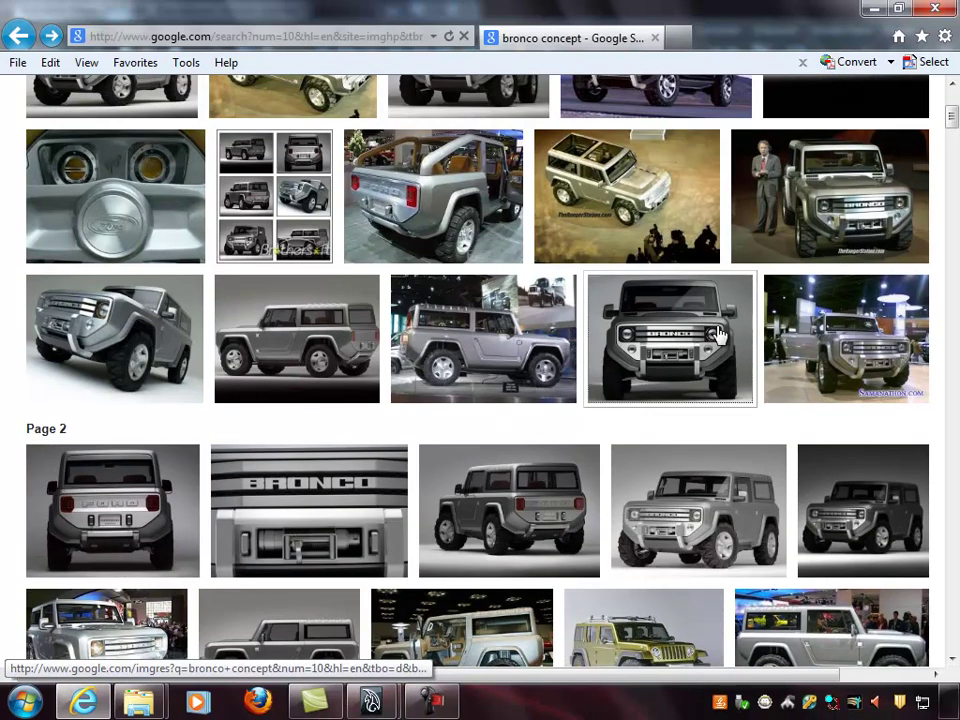
mouse_move(695, 330)
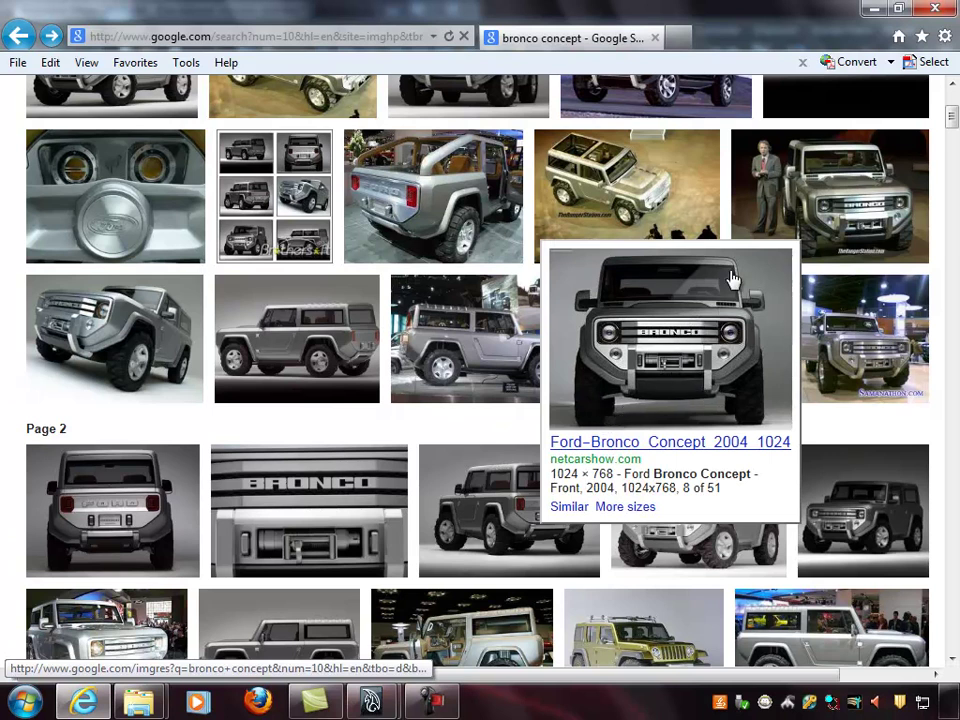
scroll(668, 322, up, 1)
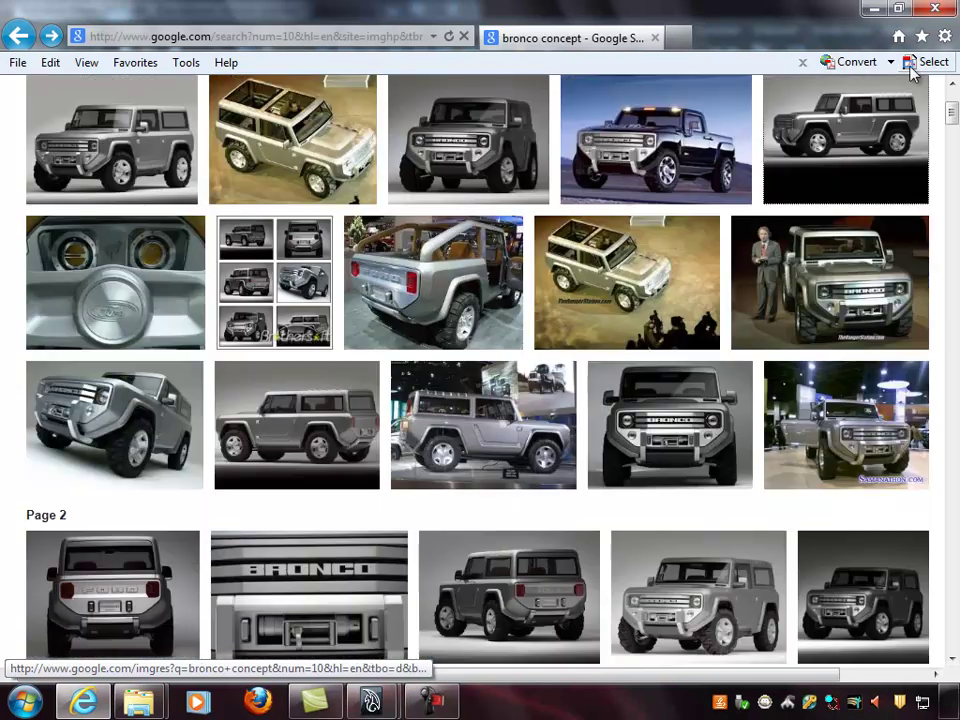
click(867, 8)
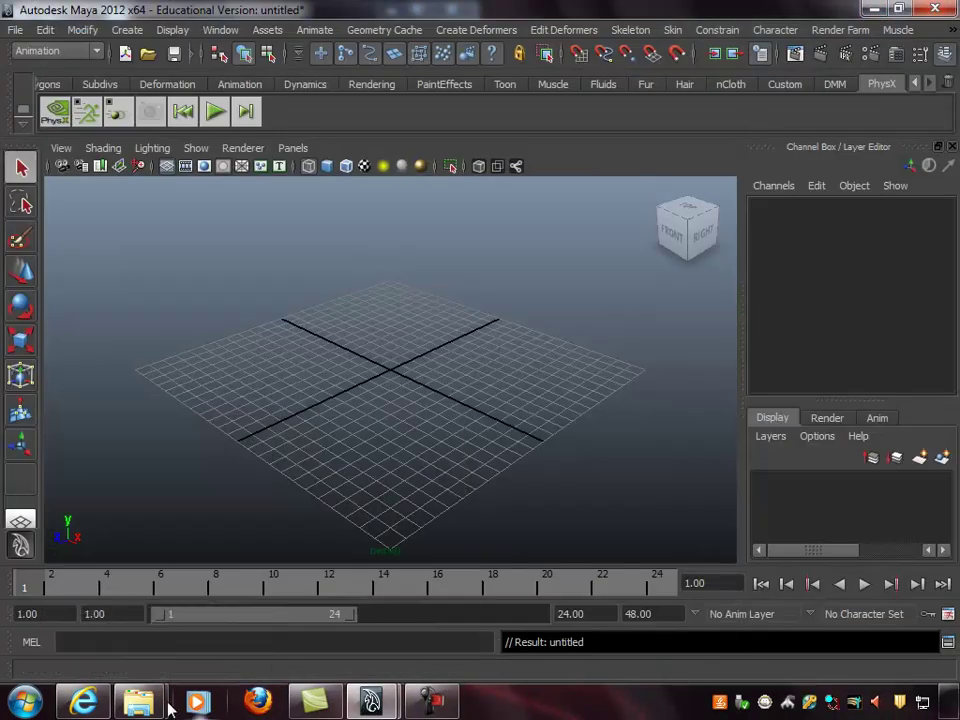
Bring up the Explorer window showing the Assignment_06 Concept folder and close it
mouse_move(138, 702)
click(331, 525)
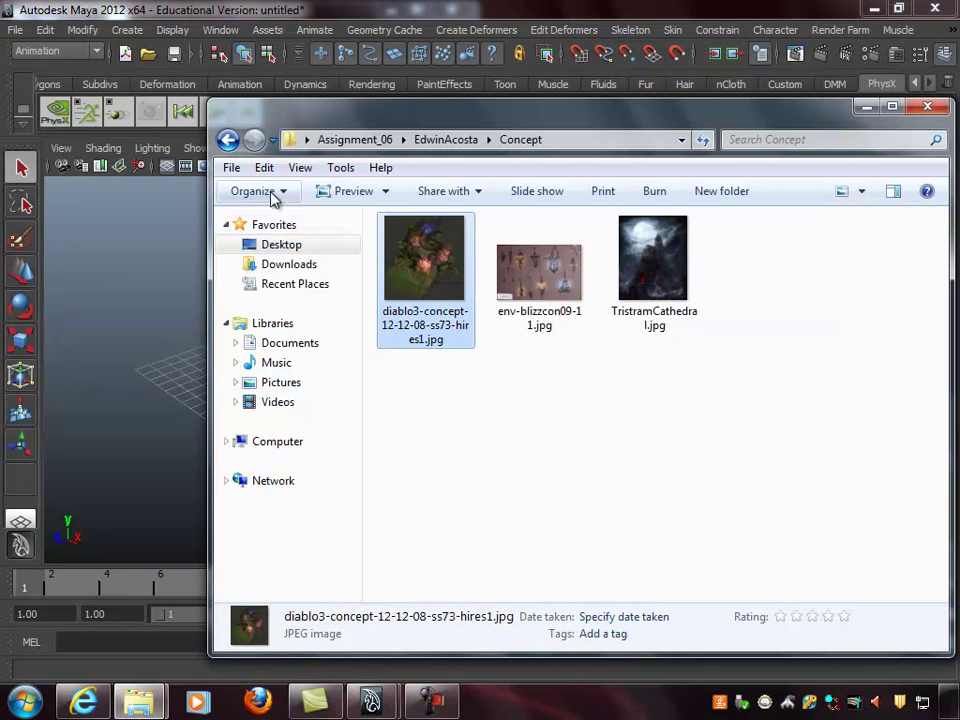
click(928, 110)
In the remaining Explorer window, go to the Desktop, open the PC-Kong network share and enter its Courses folder
click(141, 702)
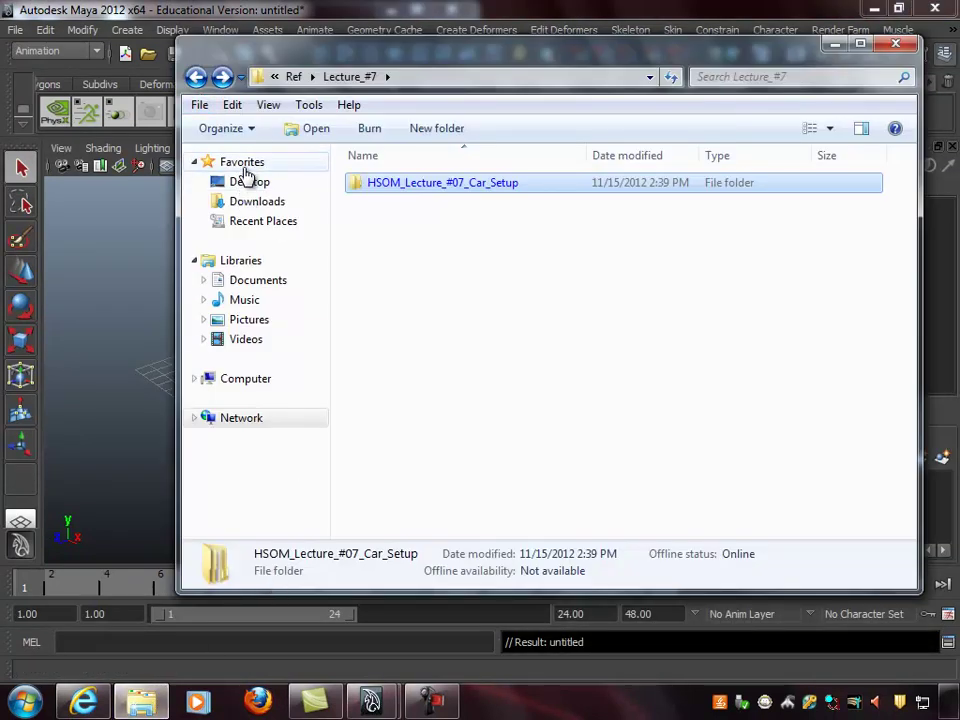
click(247, 182)
drag(909, 213, 909, 285)
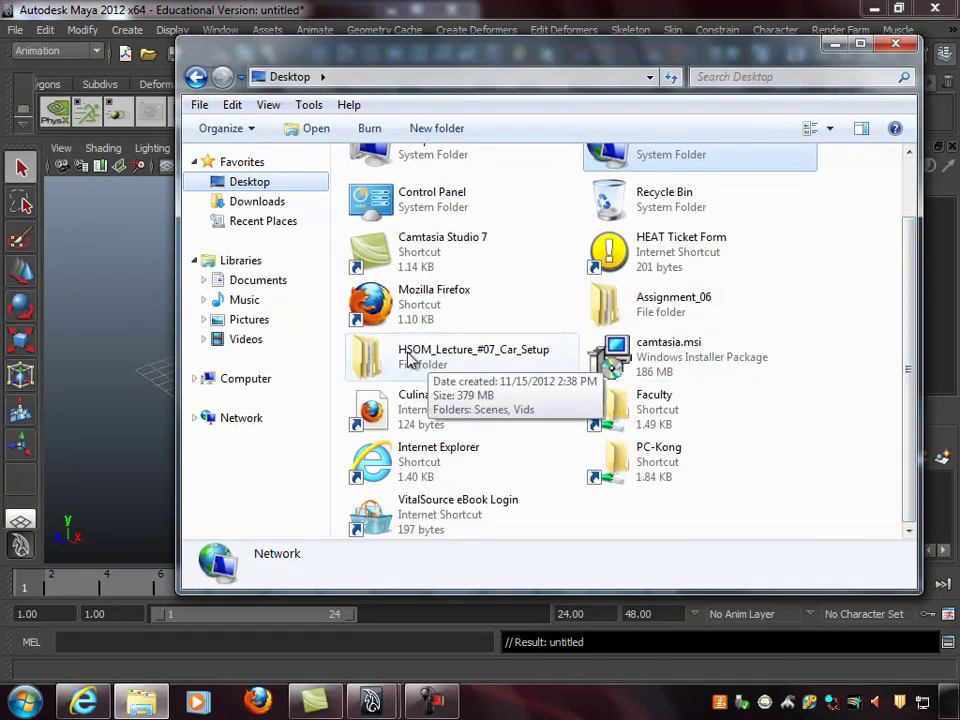
double_click(640, 462)
double_click(385, 184)
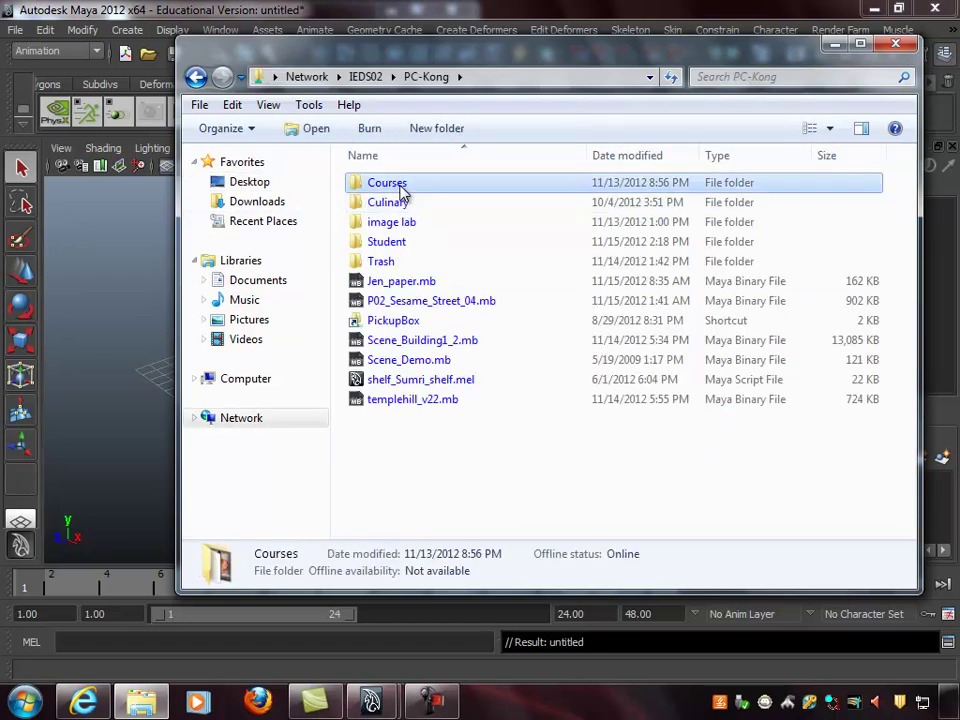
Open the instructor's course folder, then GA2211_HardSurfaceAndOrganicModeling, Ref and the Lecture_#7 folder
scroll(497, 309, down, 2)
scroll(528, 330, down, 4)
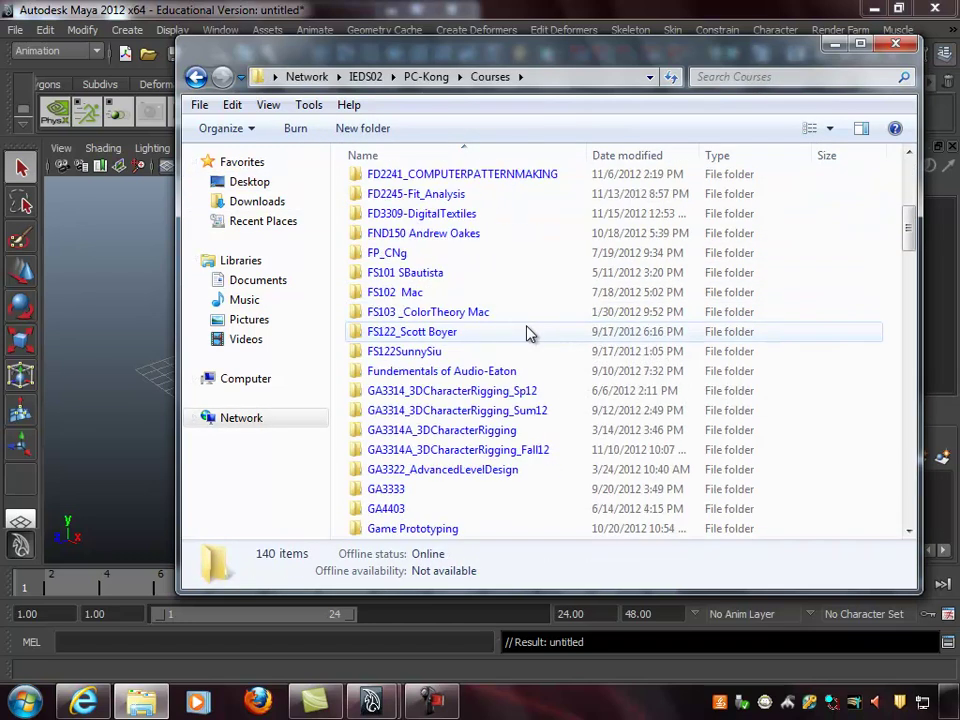
scroll(528, 333, down, 12)
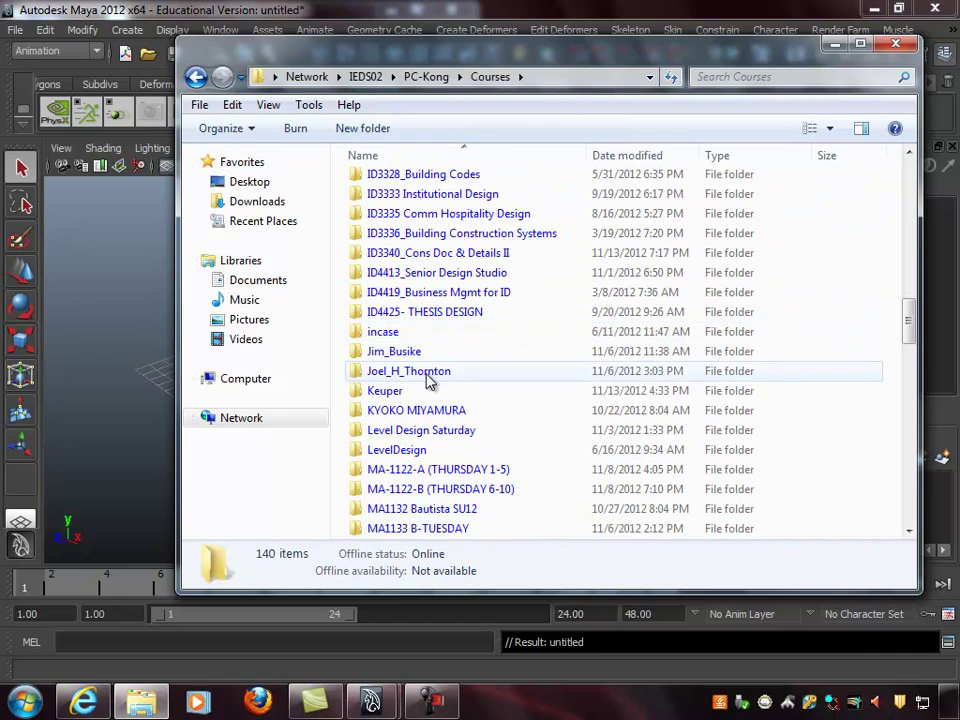
double_click(427, 376)
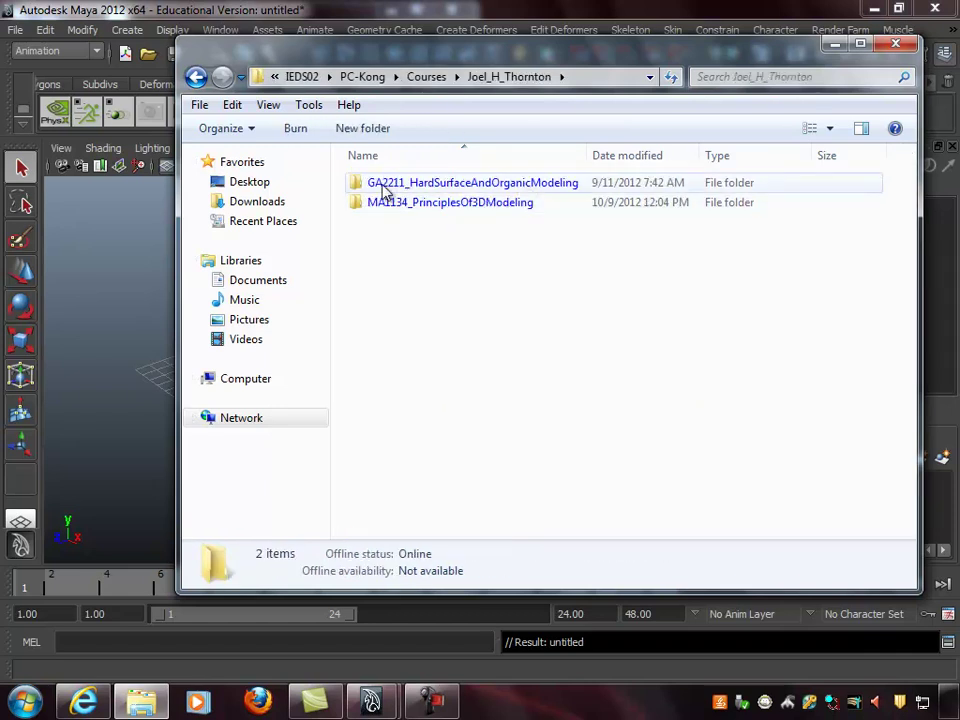
double_click(452, 190)
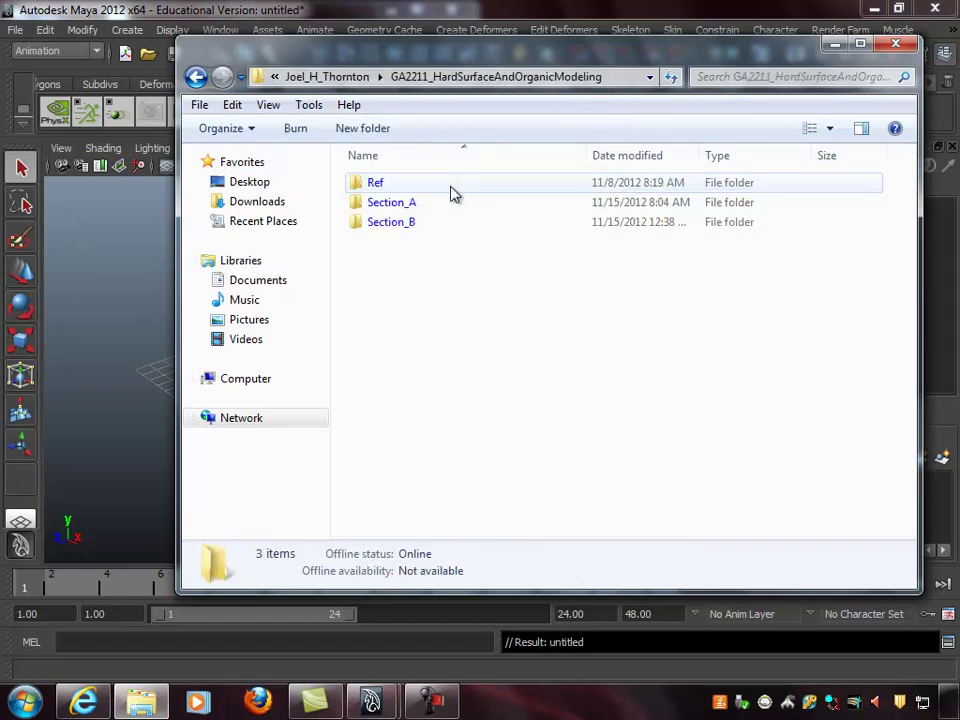
double_click(390, 186)
double_click(422, 302)
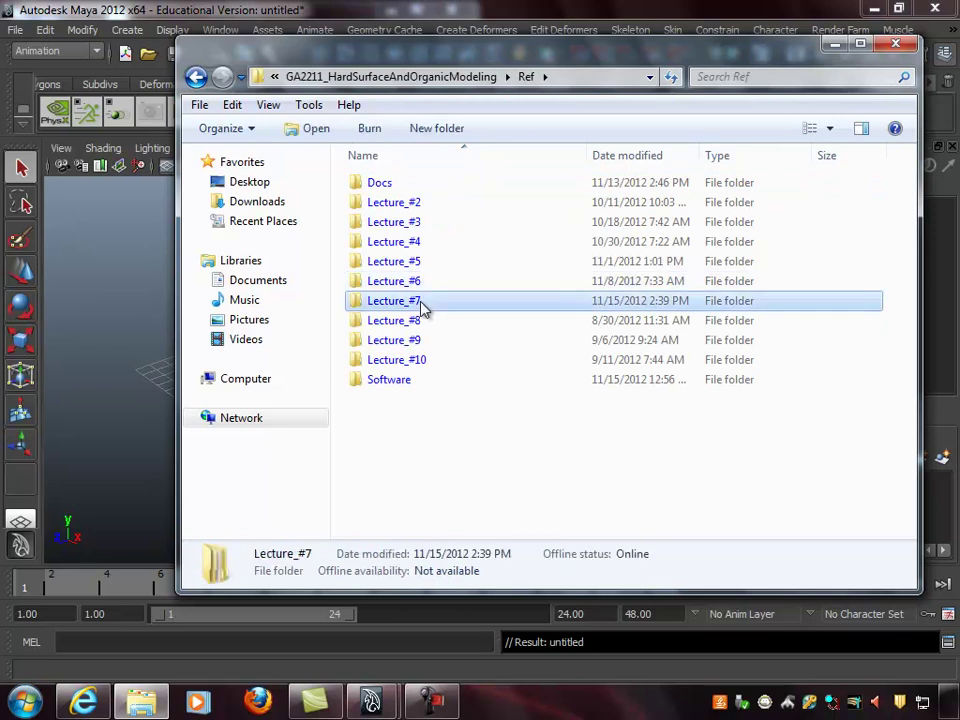
Open the HSOM_Lecture_#07_Car_Setup folder and copy its Scenes subfolder
double_click(437, 187)
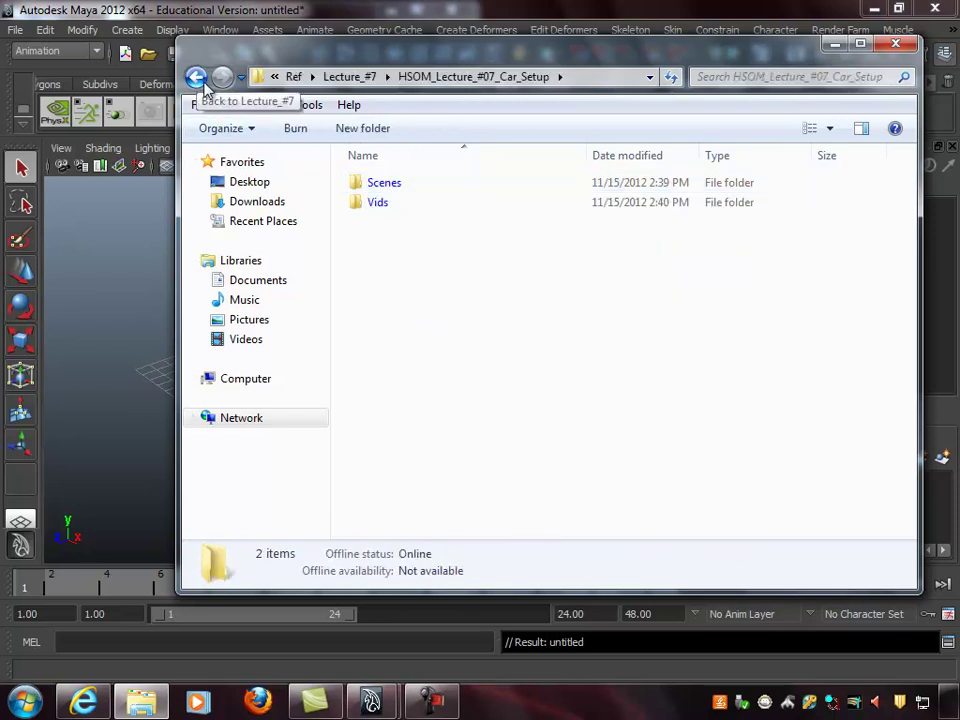
click(393, 190)
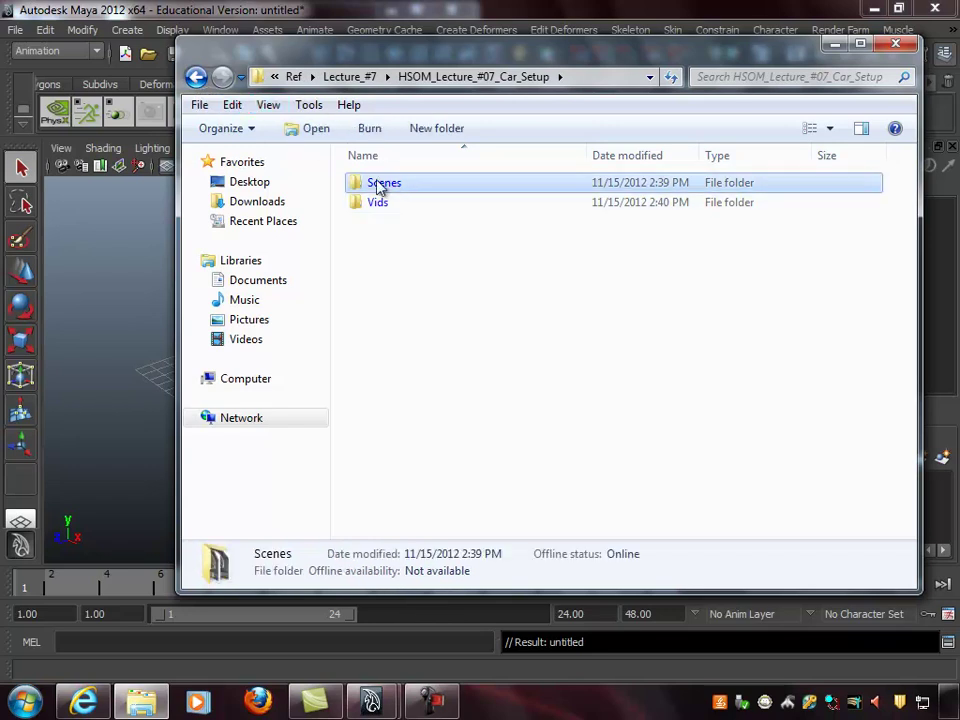
right_click(380, 188)
click(158, 416)
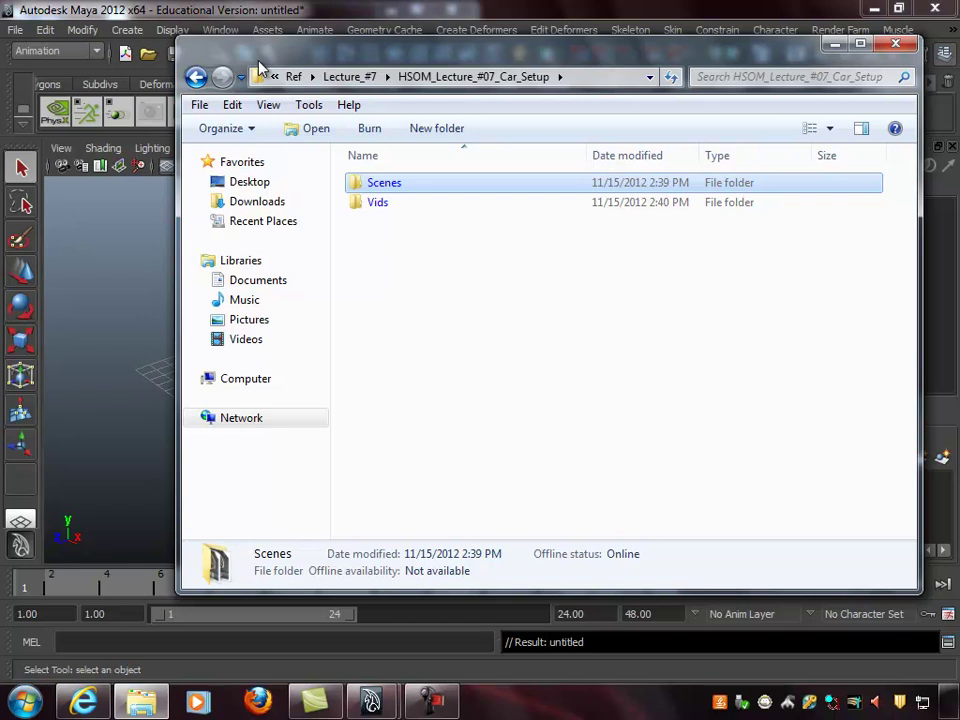
right_click(405, 186)
click(215, 416)
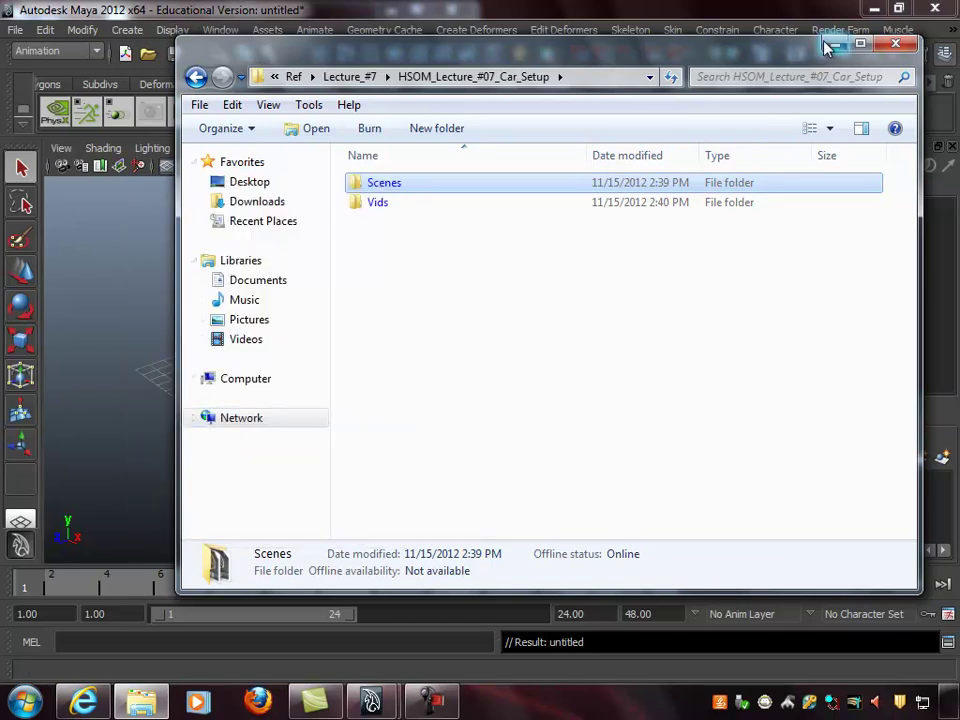
Go to the Desktop, paste the copied Scenes folder there and let the transfer run
click(250, 183)
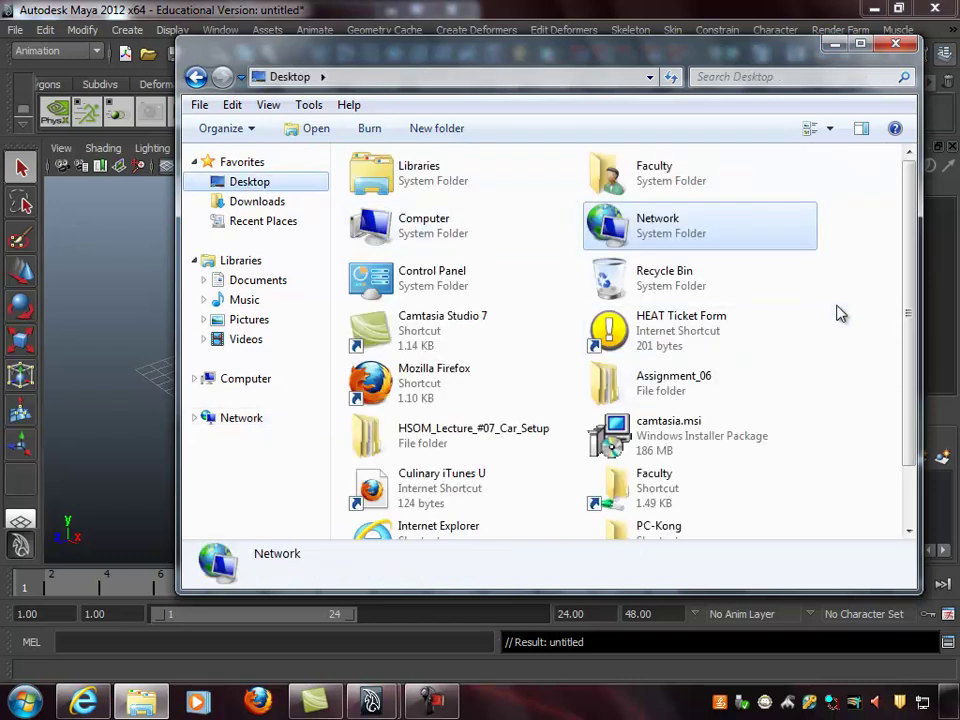
click(864, 294)
right_click(594, 287)
click(642, 387)
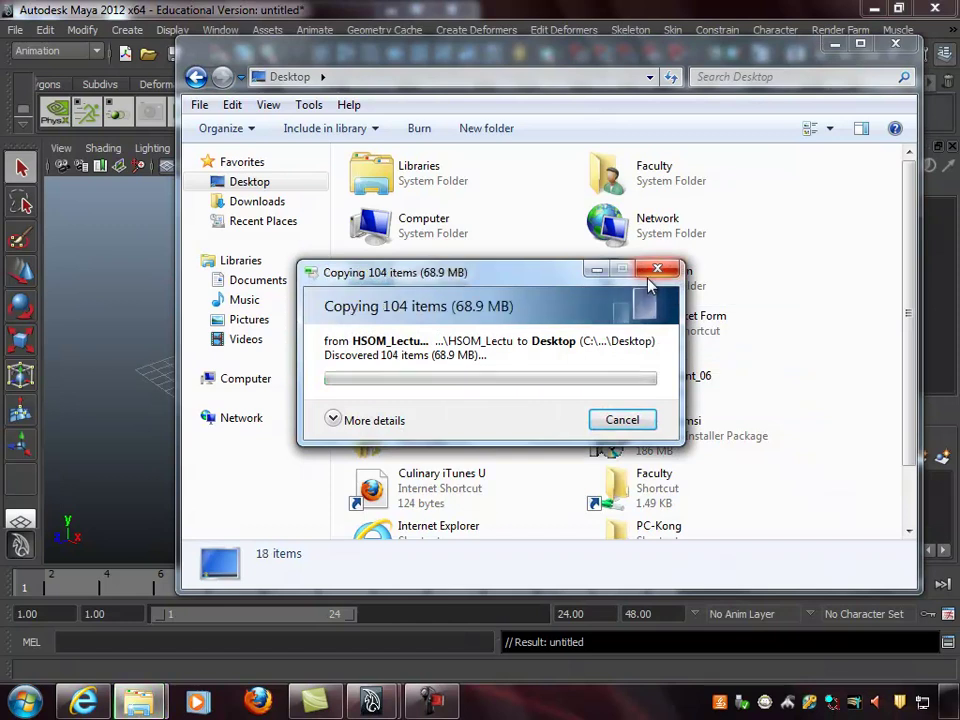
drag(462, 285, 258, 225)
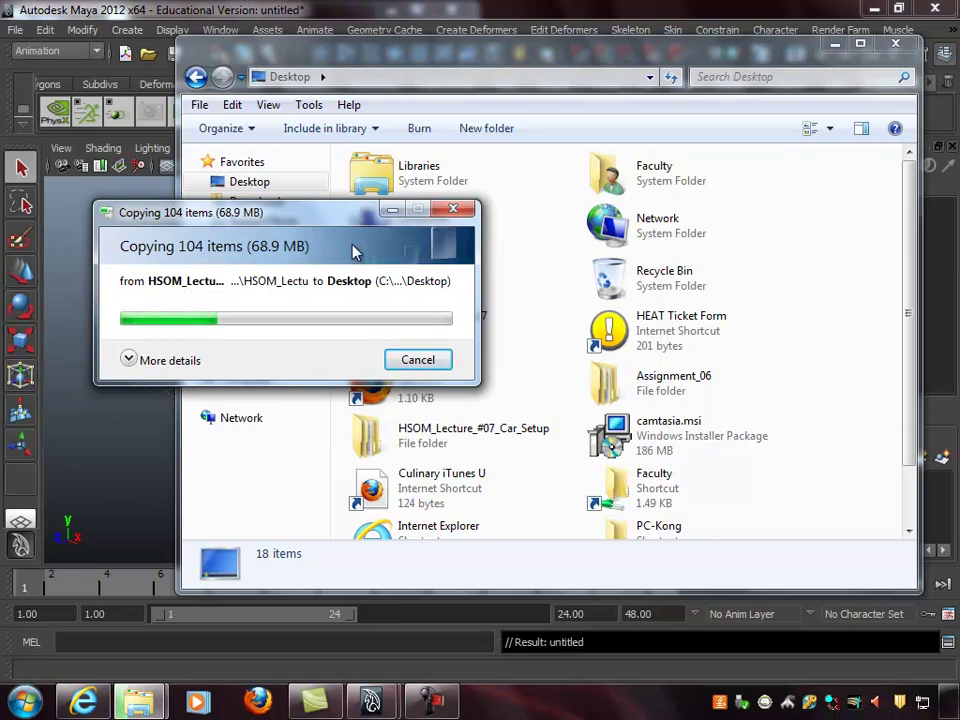
click(432, 702)
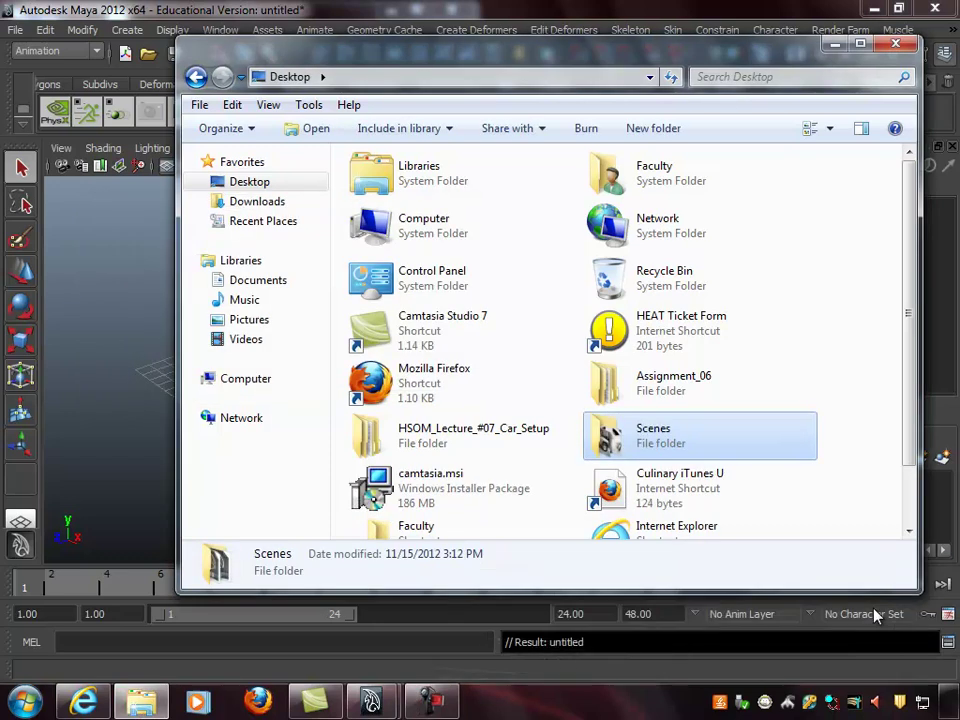
Open the Scenes folder on the Desktop and check the Bronco side view, tire tread and 5825.jpg rear view reference images
double_click(647, 446)
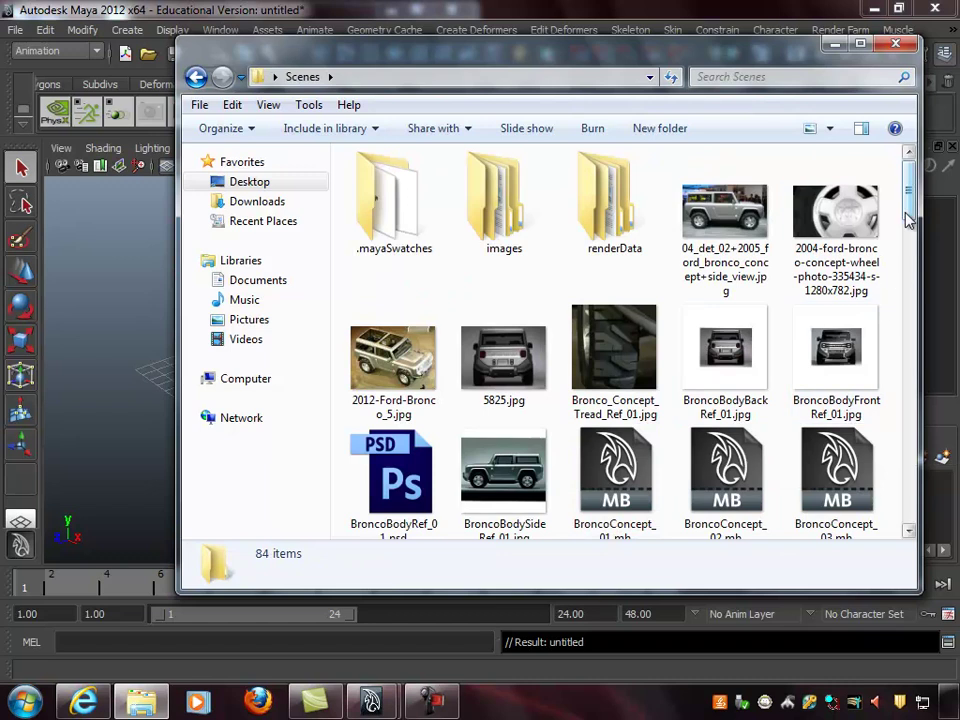
click(730, 211)
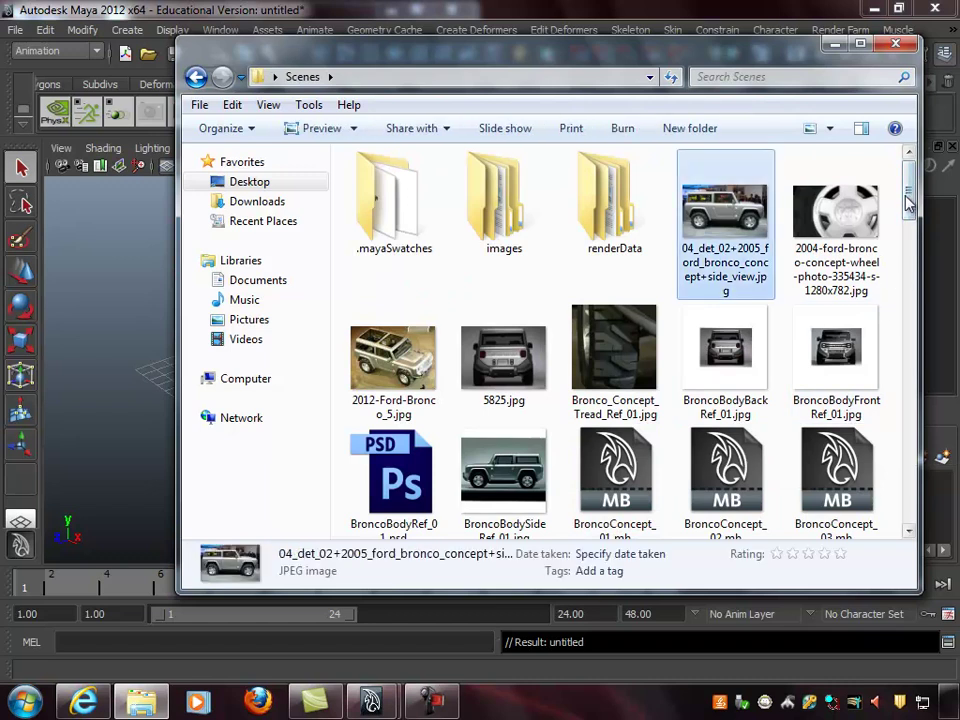
scroll(730, 225, down, 2)
click(617, 252)
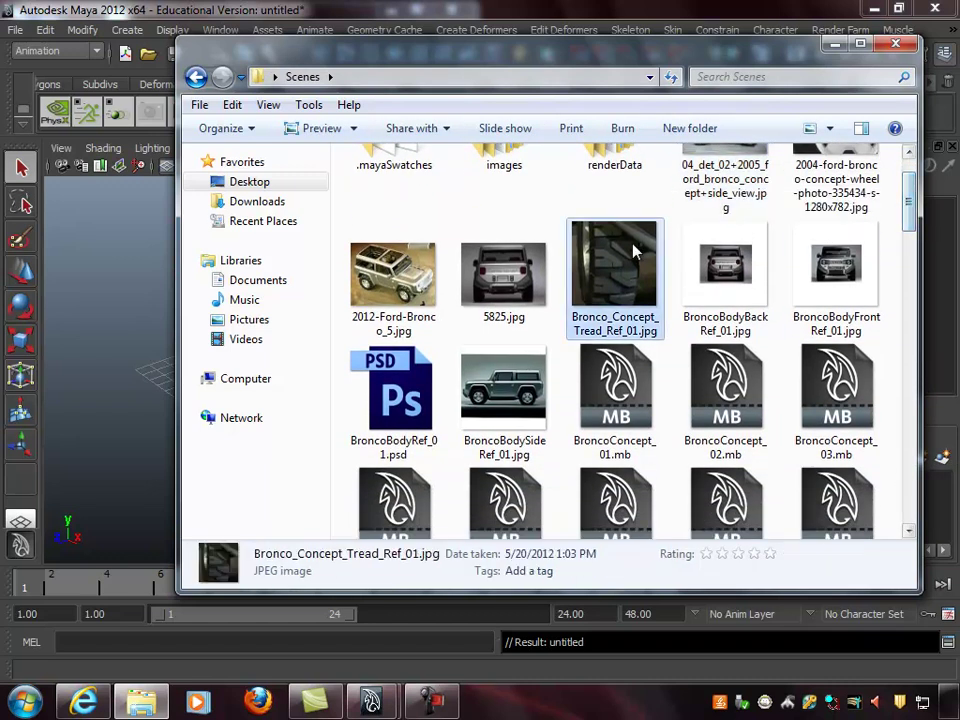
click(514, 263)
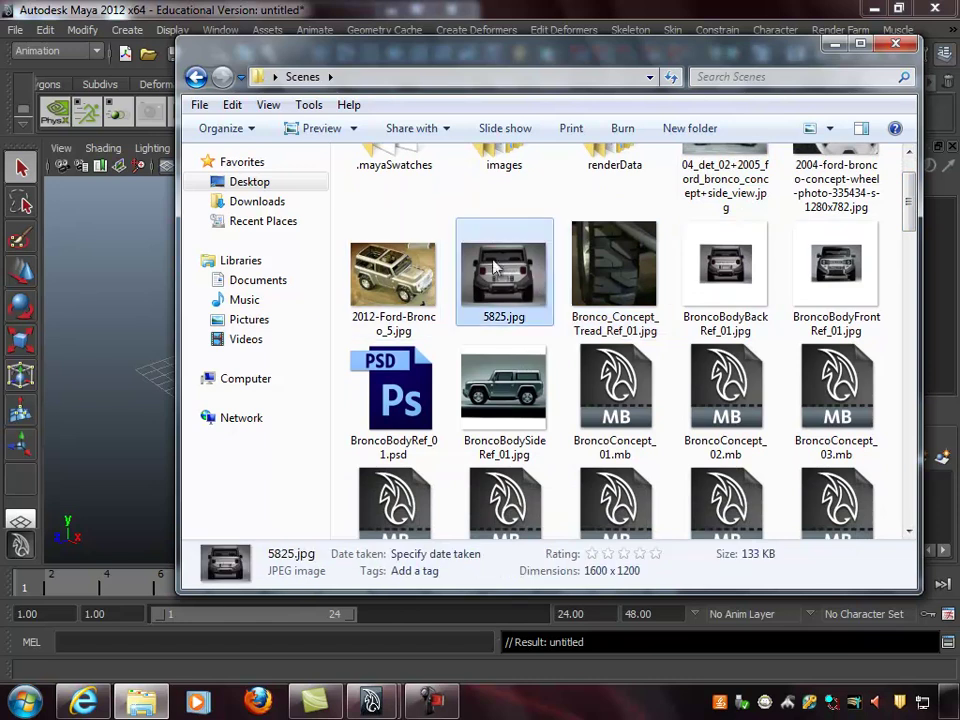
scroll(910, 215, down, 4)
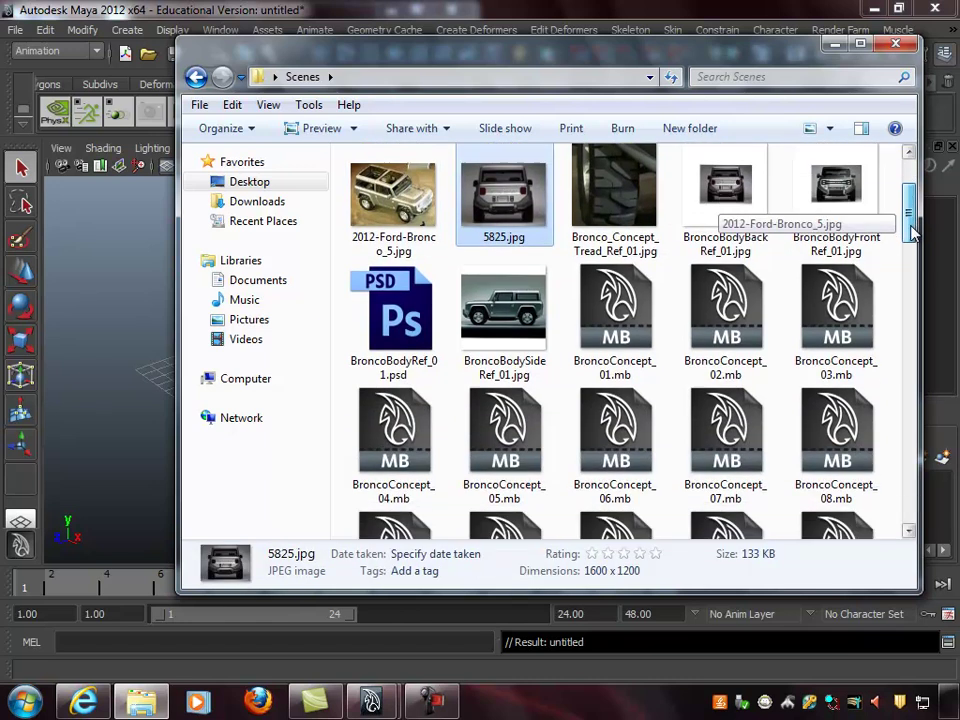
Look through the rest of the Bronco concept photos in the folder, including the tail light and wheel close-ups
drag(912, 243, 935, 385)
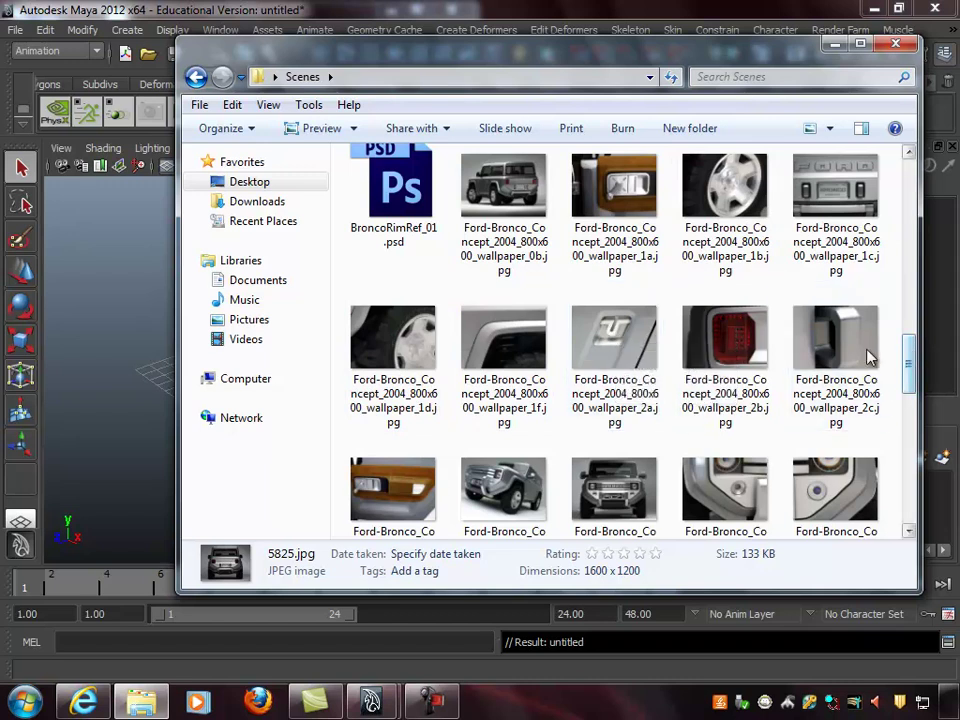
click(737, 336)
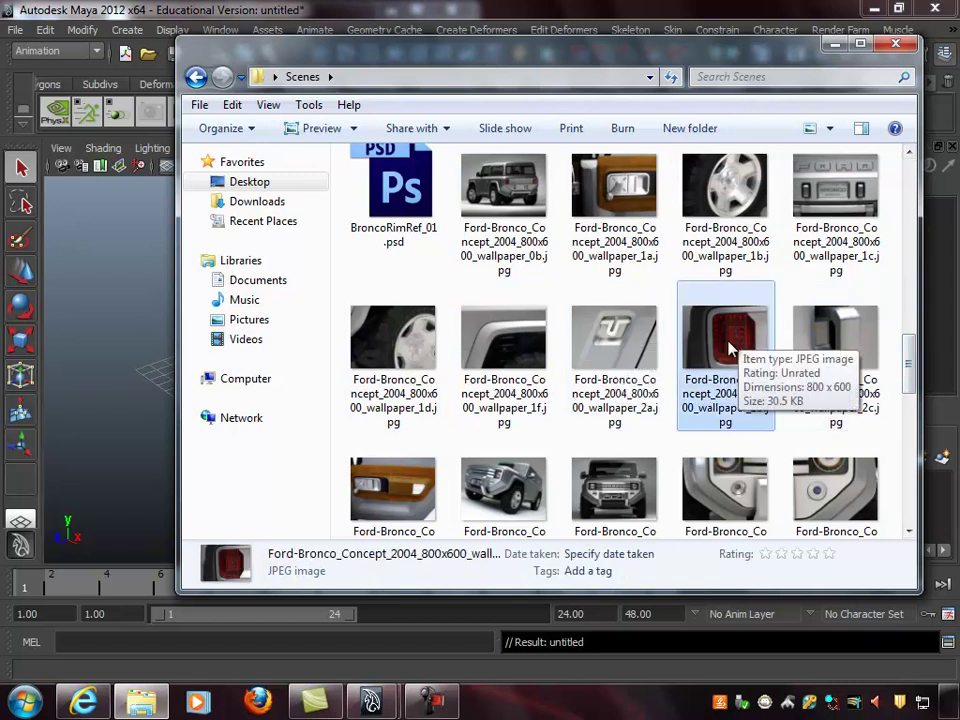
scroll(908, 367, down, 2)
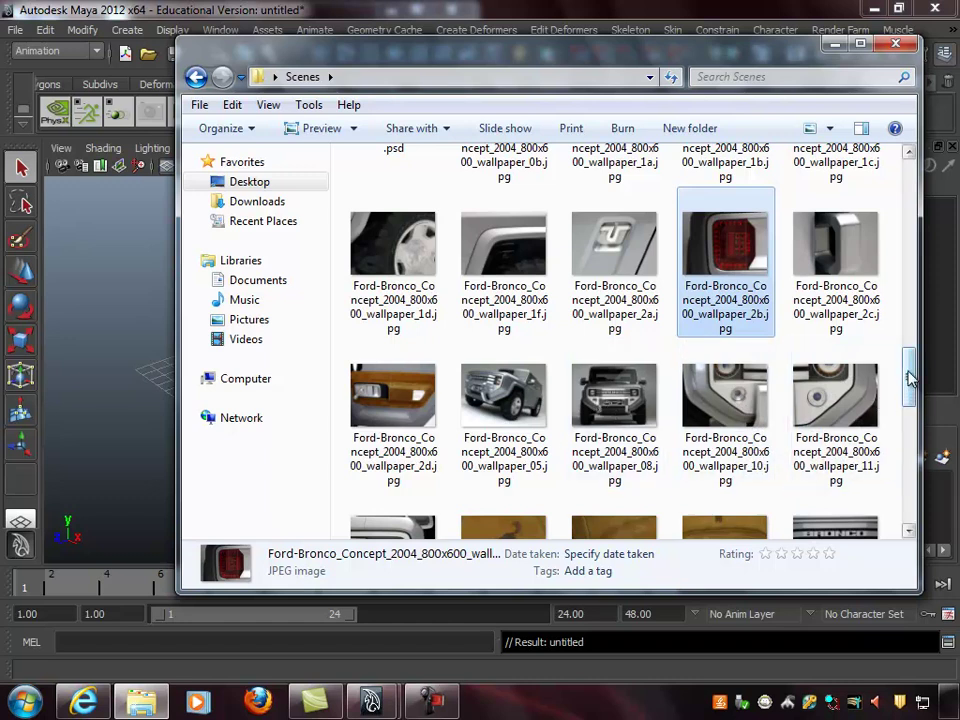
scroll(893, 401, down, 5)
scroll(916, 432, down, 3)
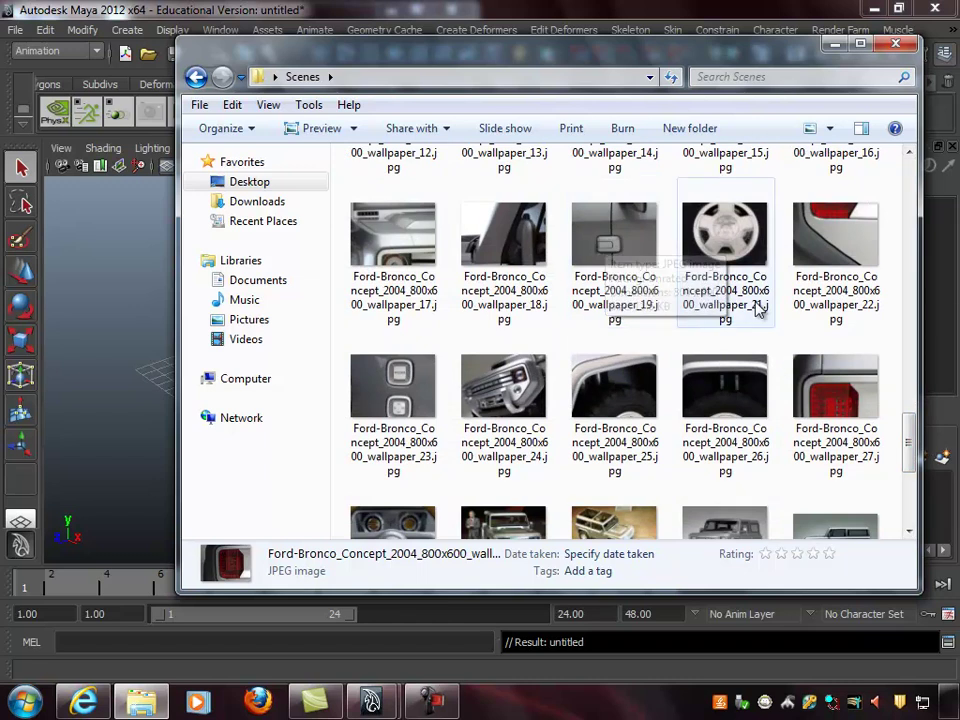
click(730, 233)
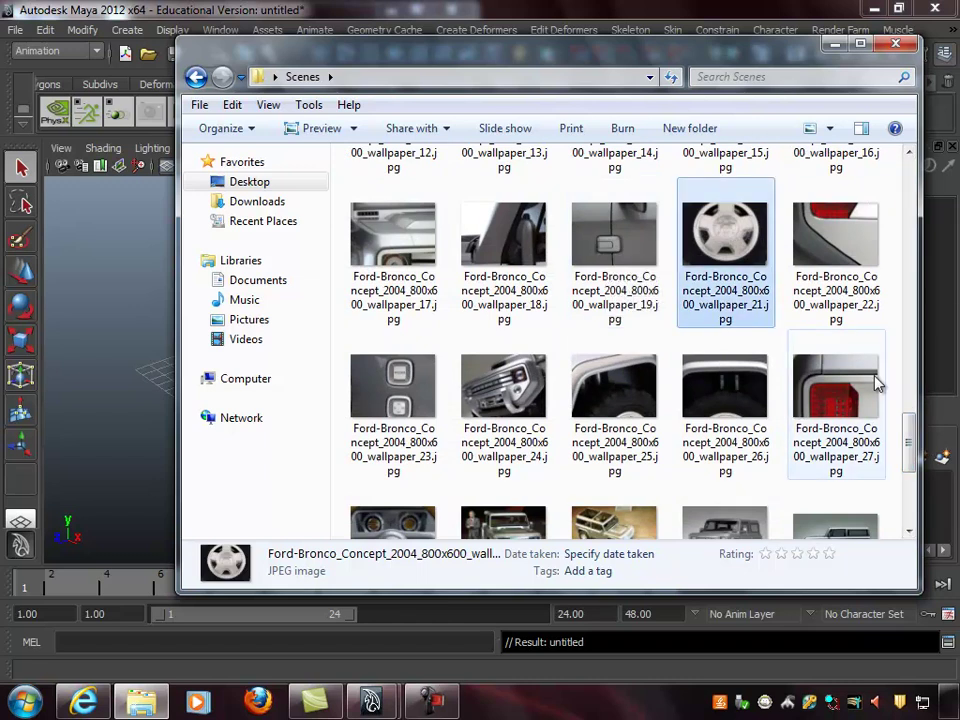
drag(917, 440, 928, 386)
Select the three reference images together: Ford-Bronco_Concept_2004_800x600_wallpaper_08.jpg, ford-bronco-concept.jpg and 5825.jpg
click(614, 262)
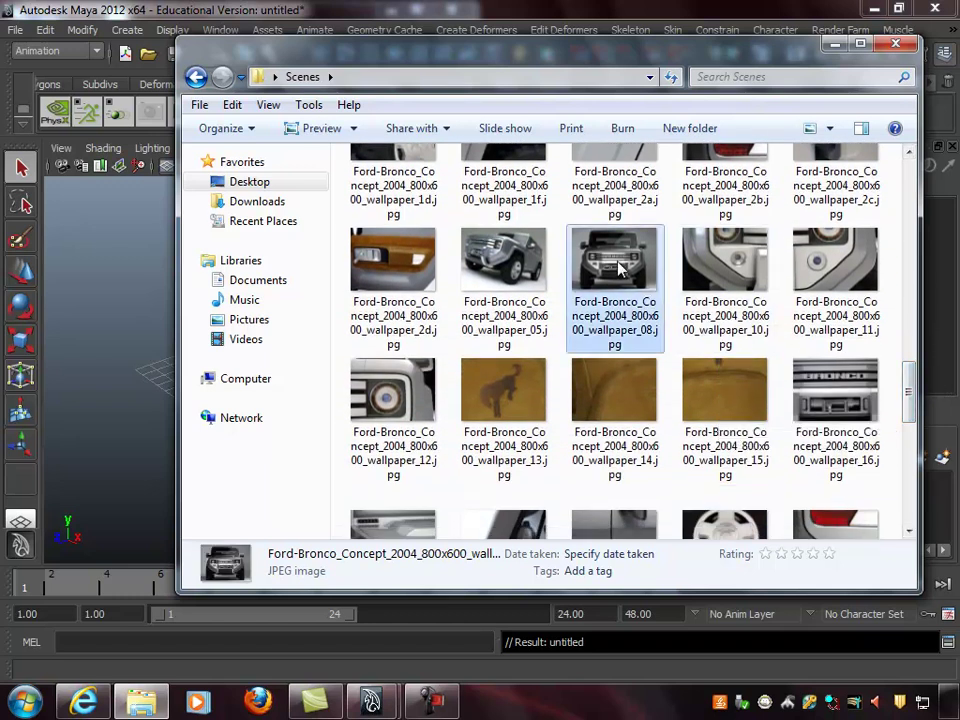
drag(910, 383, 918, 178)
ctrl+click(858, 338)
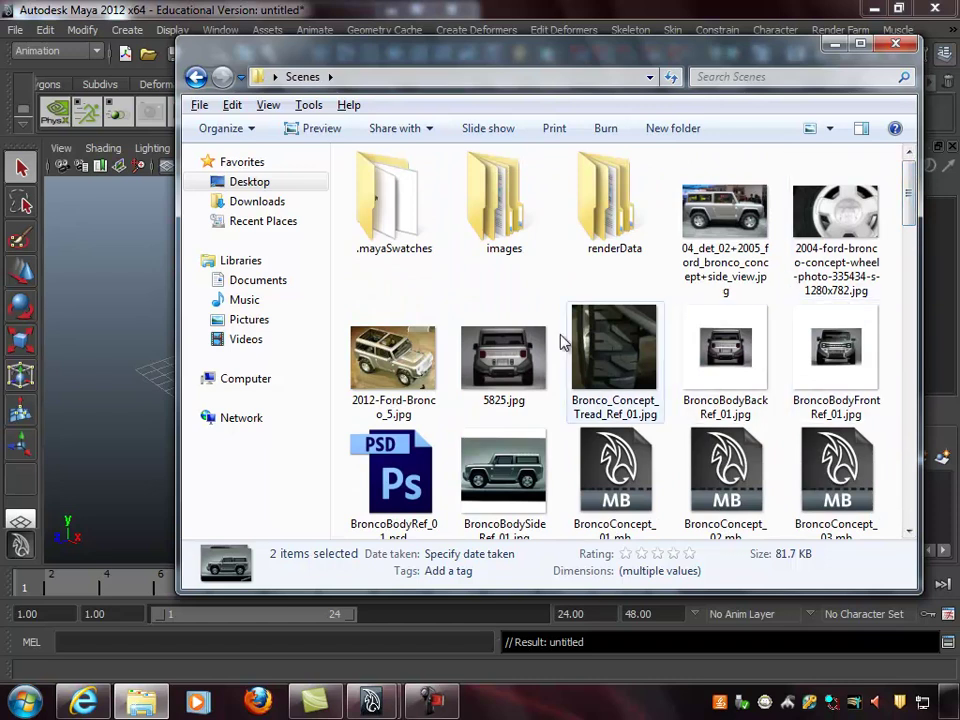
ctrl+click(533, 383)
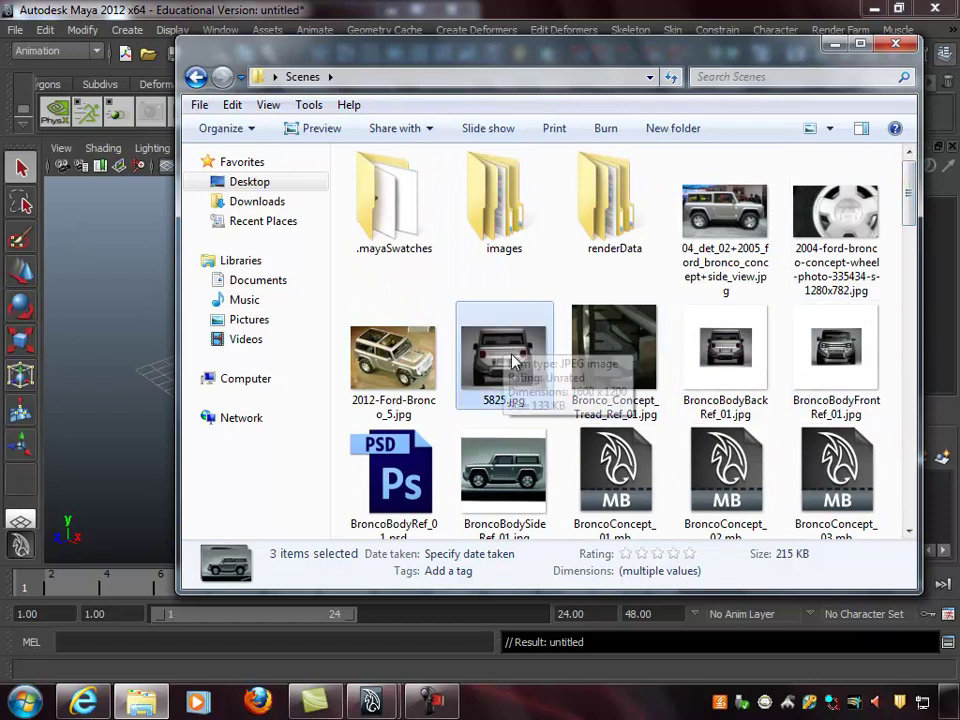
Launch Adobe Photoshop CS6 (64 Bit) and open the three selected Bronco images in it as separate documents
click(22, 703)
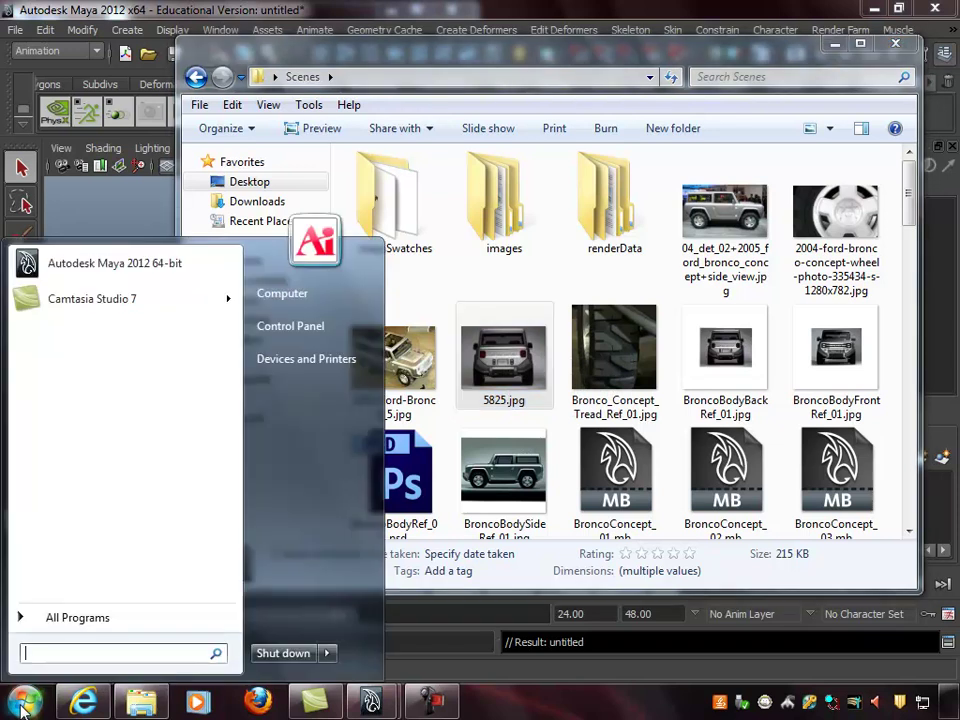
click(45, 617)
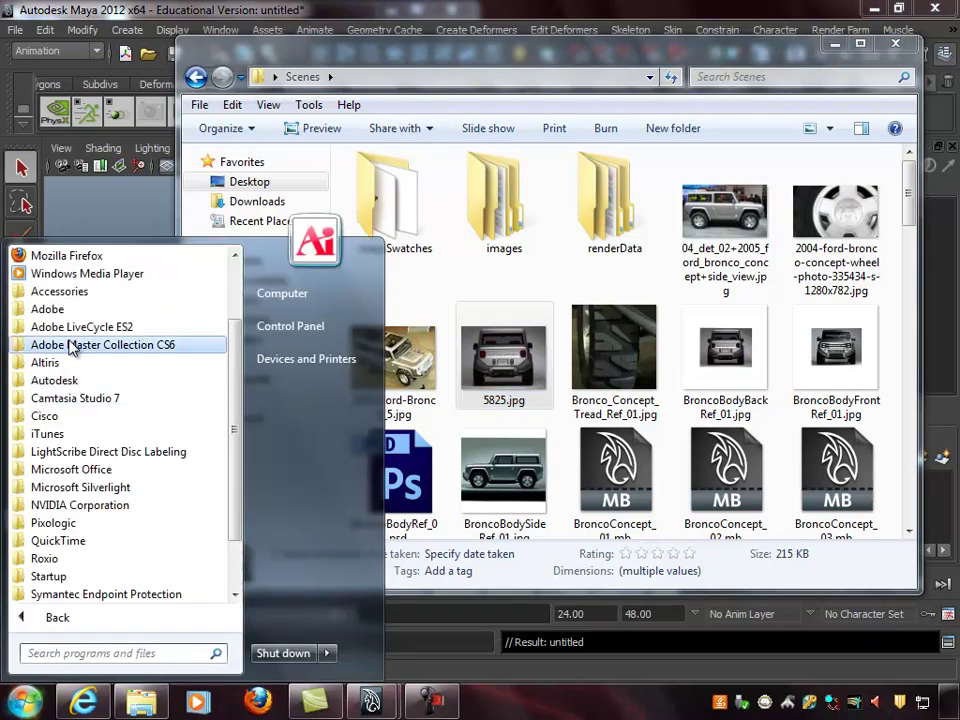
click(47, 309)
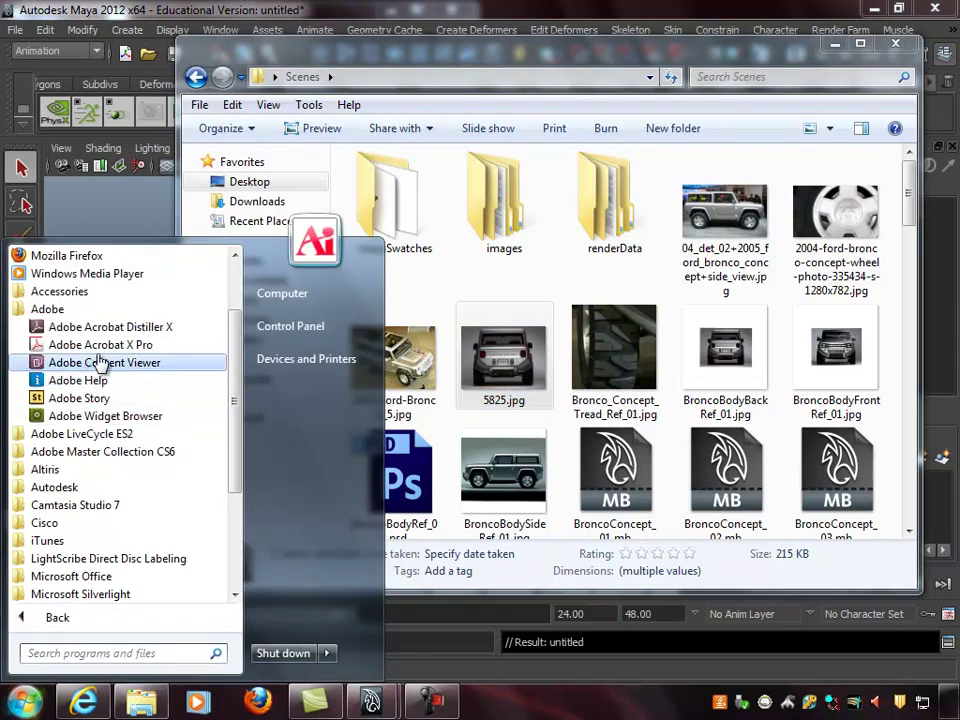
click(55, 313)
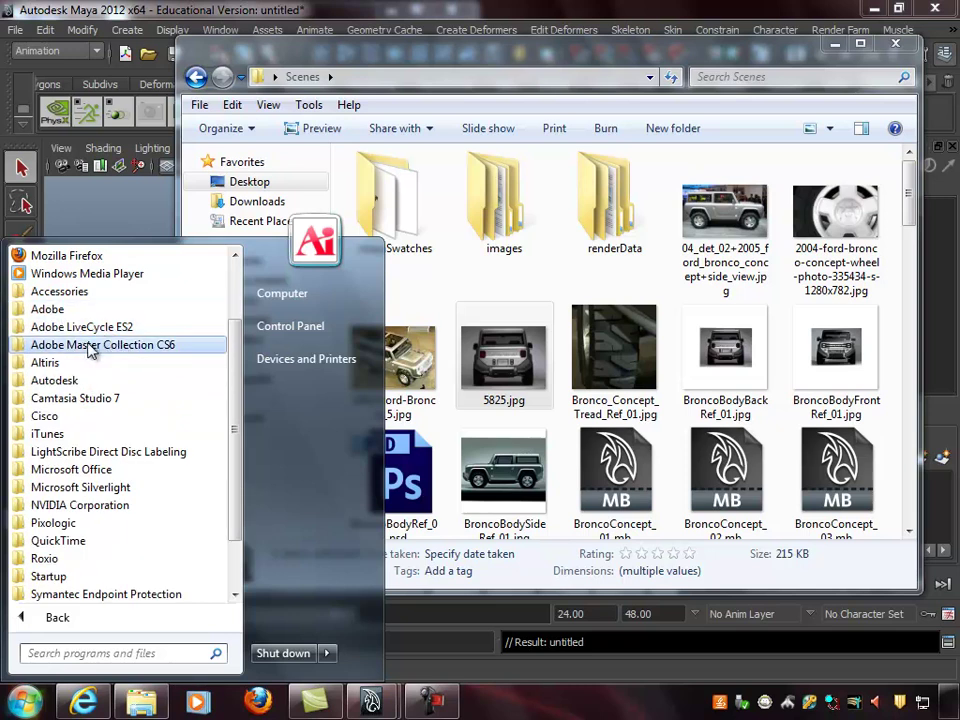
click(131, 346)
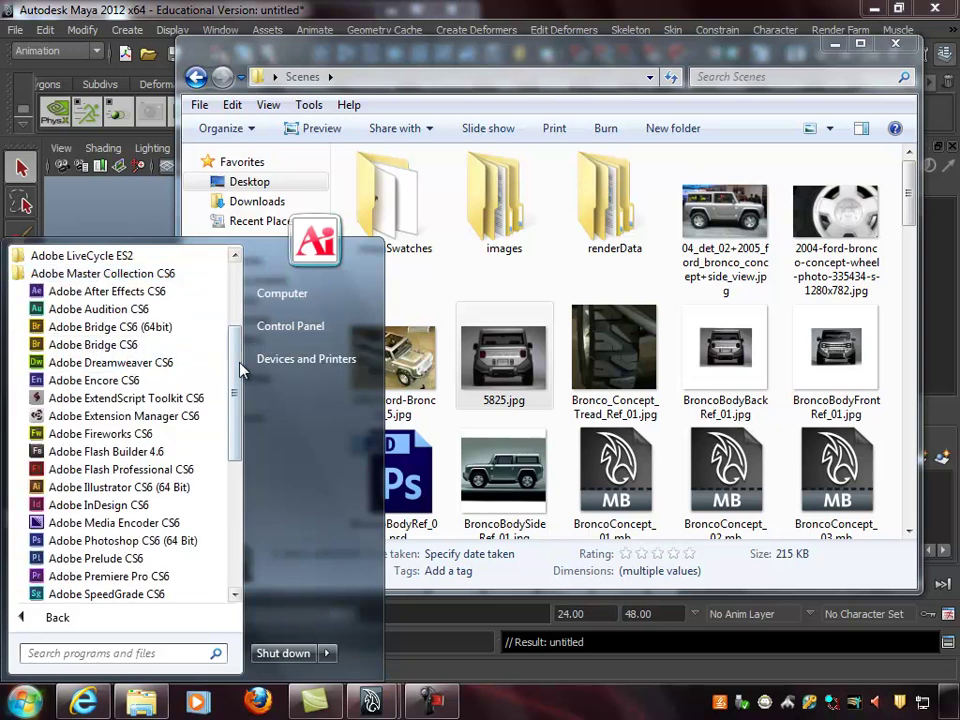
scroll(245, 376, down, 1)
scroll(243, 377, up, 1)
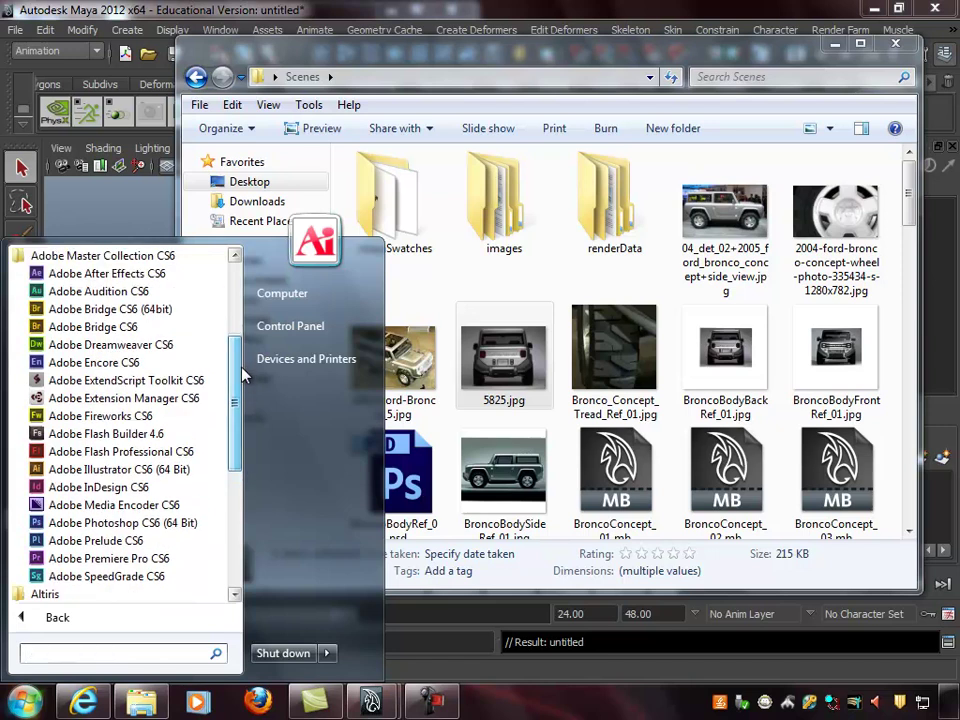
click(141, 521)
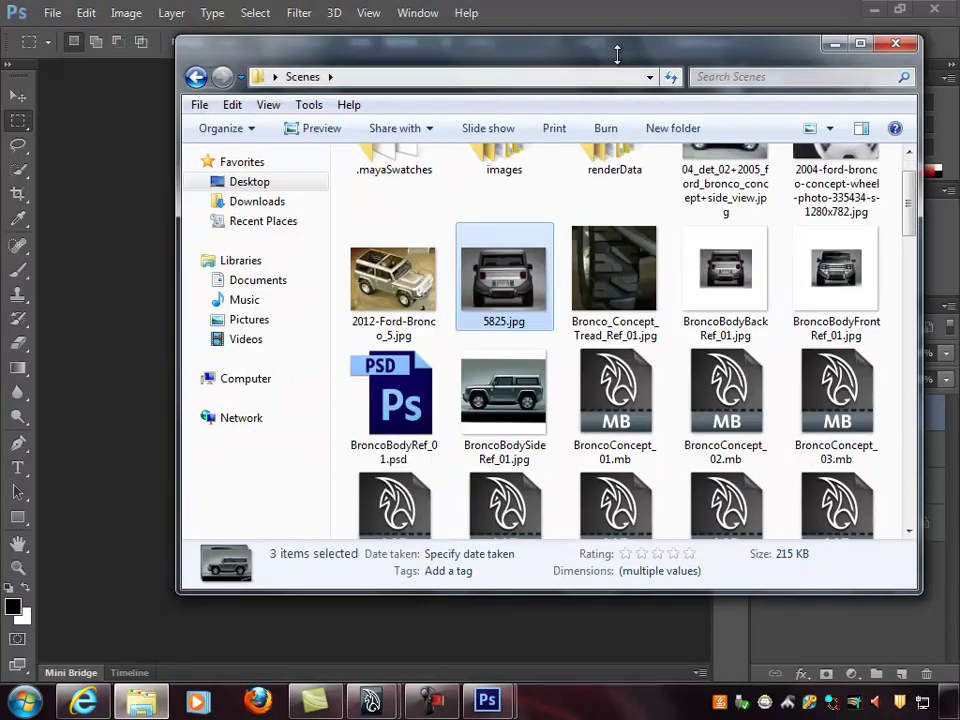
drag(587, 57, 632, 85)
drag(562, 316, 180, 317)
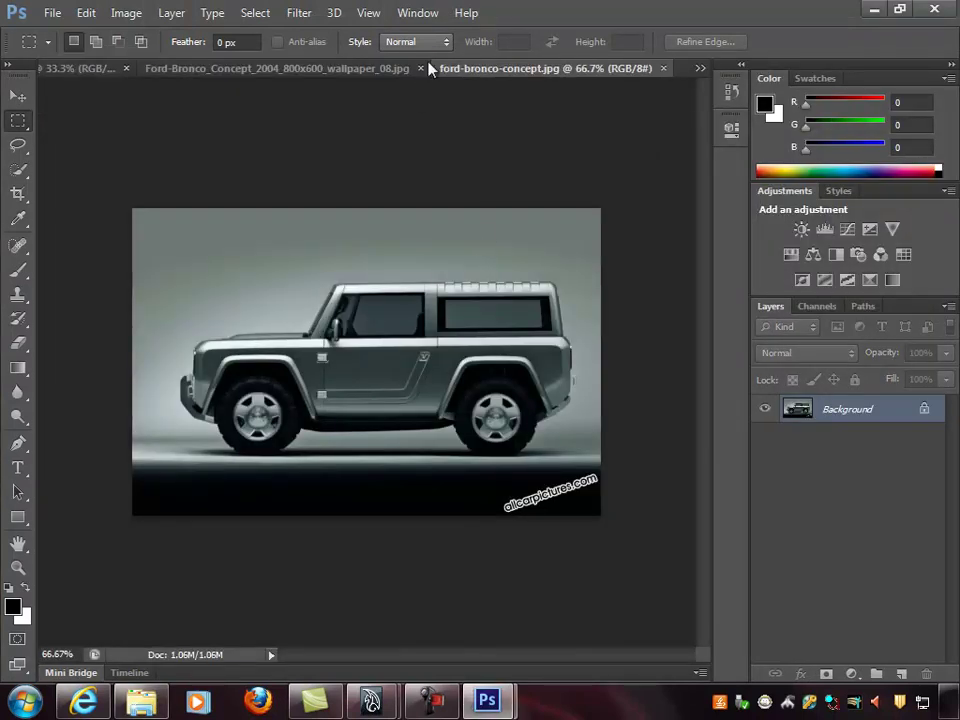
Create a new blank document 2048 pixels wide and 2048 pixels high
click(51, 13)
click(62, 33)
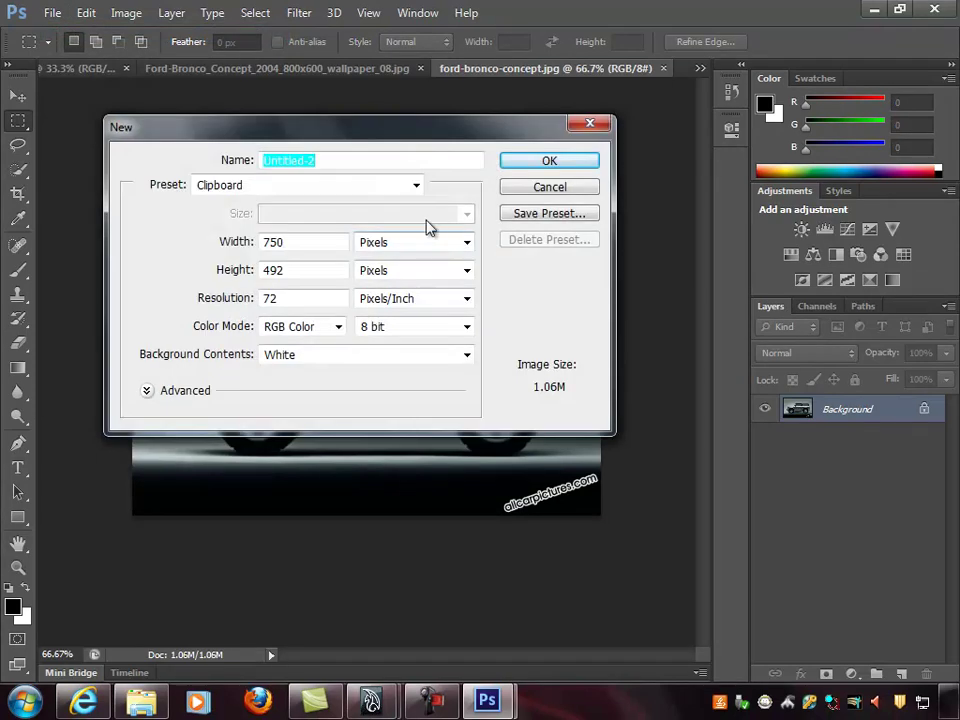
double_click(312, 241)
text(2480)
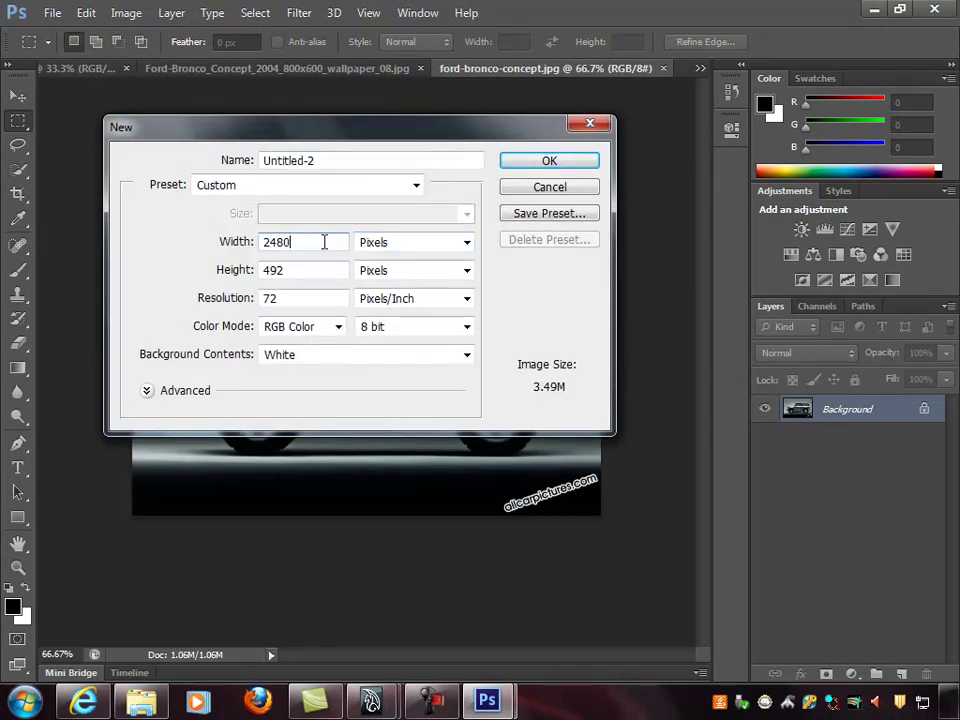
double_click(324, 242)
text(2048)
key(Tab)
text(2048)
click(524, 163)
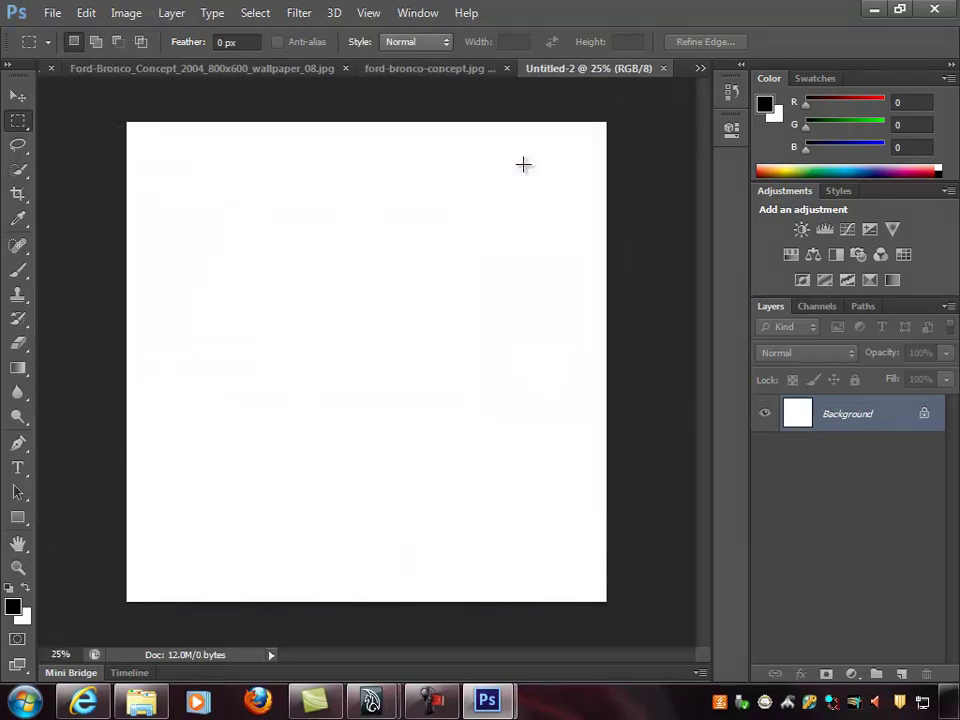
Copy the whole front-view image, Ford-Bronco_Concept_2004_800x600_wallpaper_08.jpg, into the blank document as its own layer
click(85, 68)
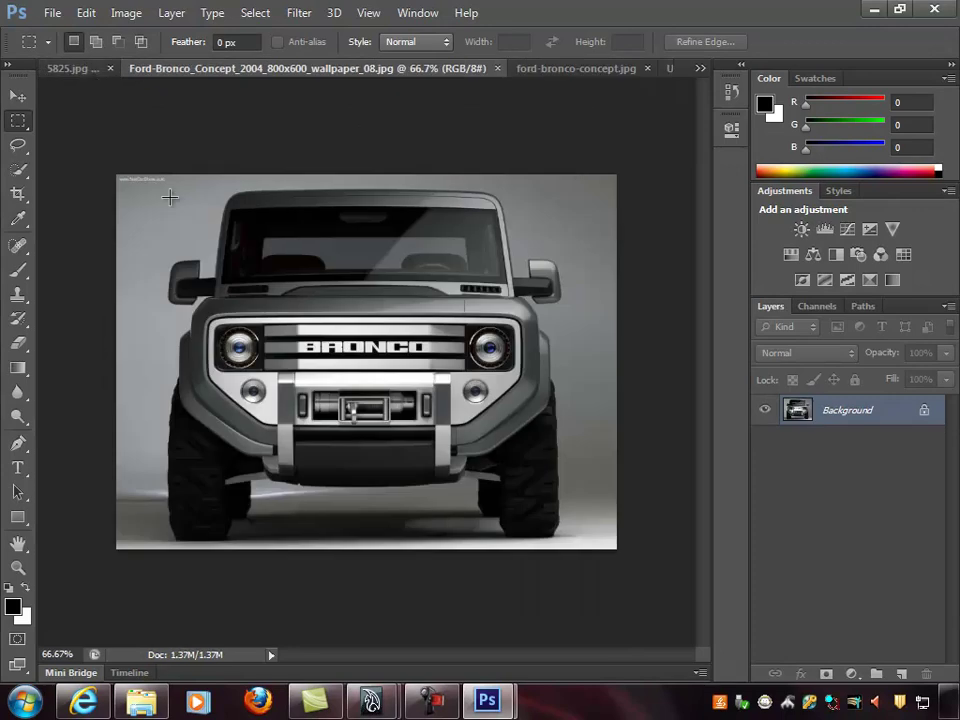
key(ctrl+a)
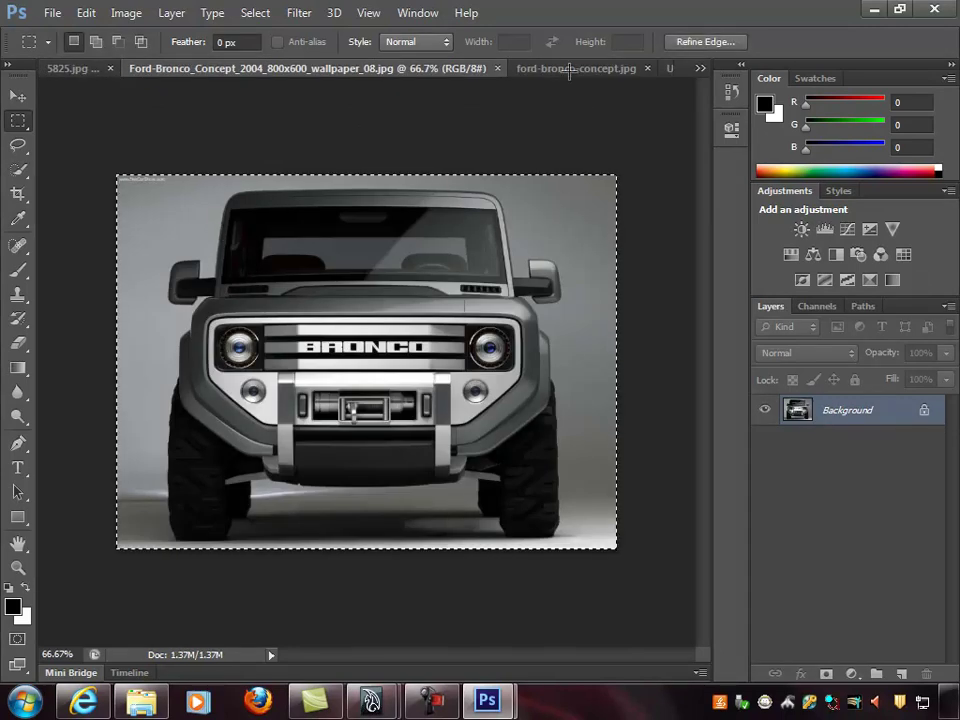
click(665, 70)
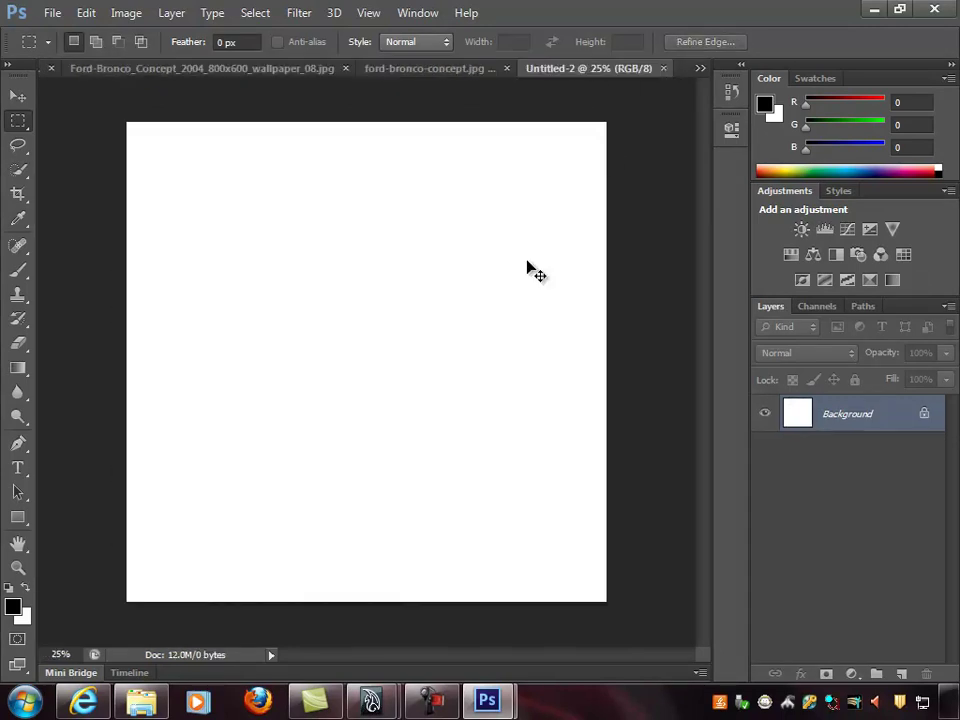
key(ctrl+v)
Copy the whole rear-view image, 5825.jpg, into the new document as another layer
click(64, 70)
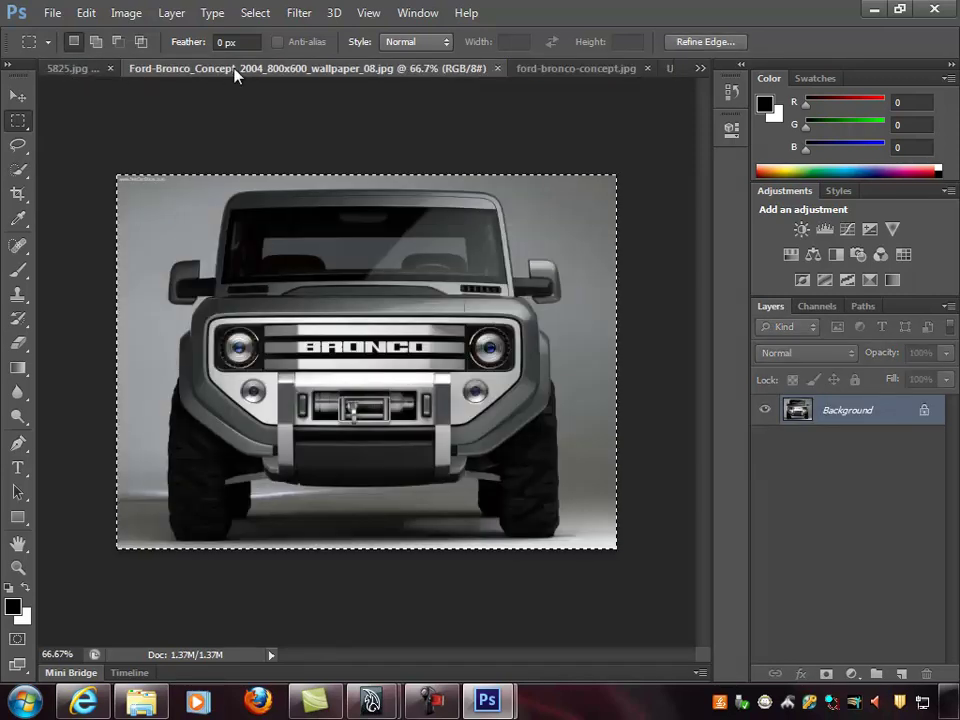
click(70, 70)
key(ctrl+a)
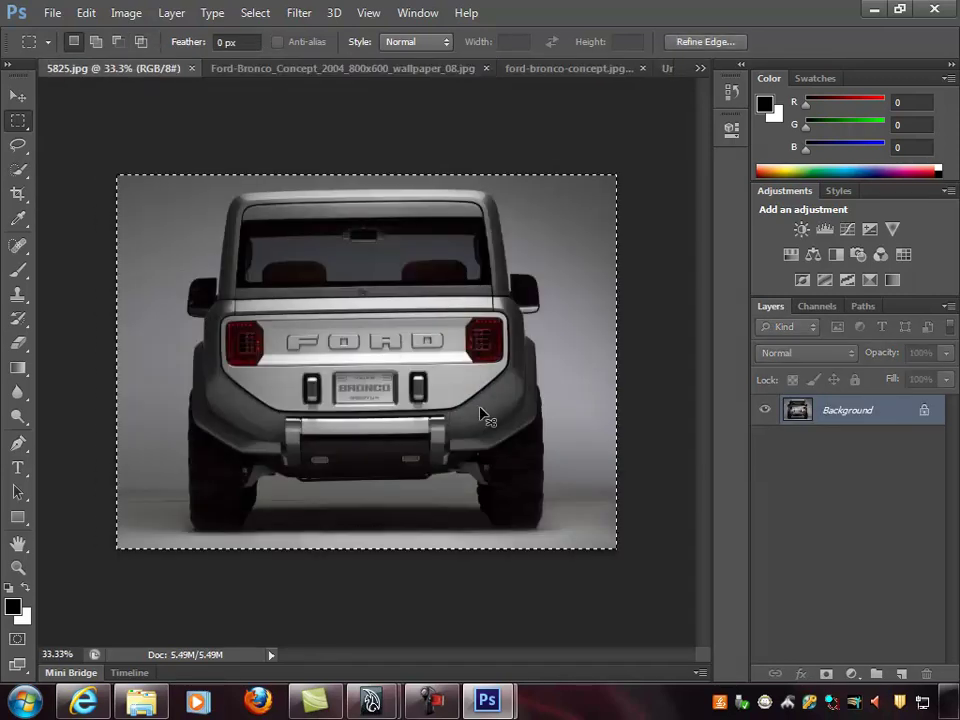
click(668, 68)
key(ctrl+v)
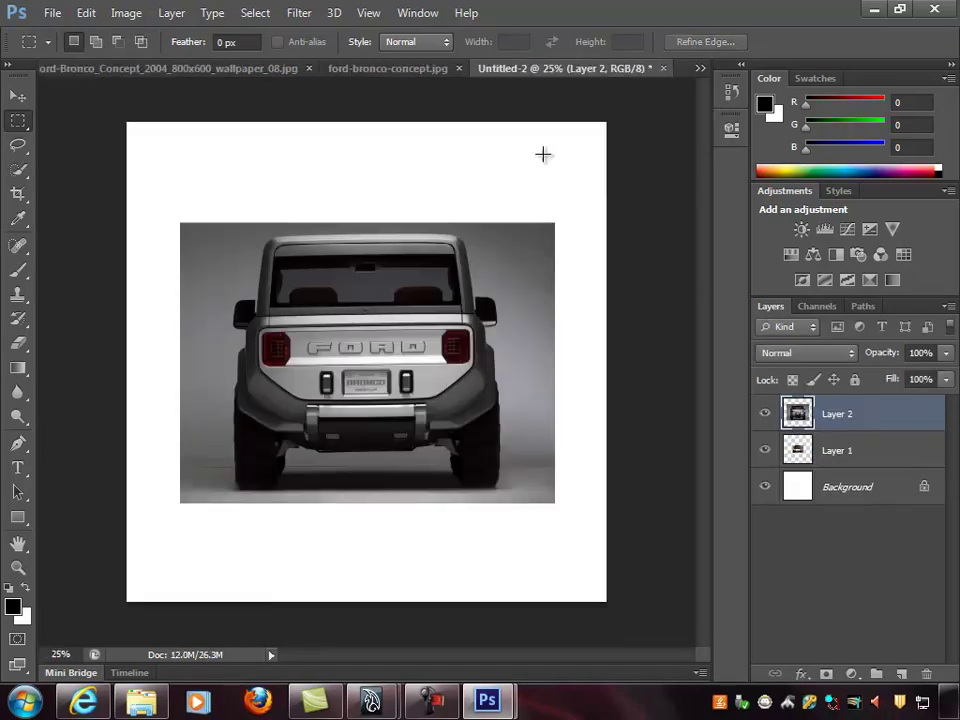
Copy the whole side-view image, ford-bronco-concept.jpg, into the new document above the front and rear views
click(385, 68)
key(ctrl+a)
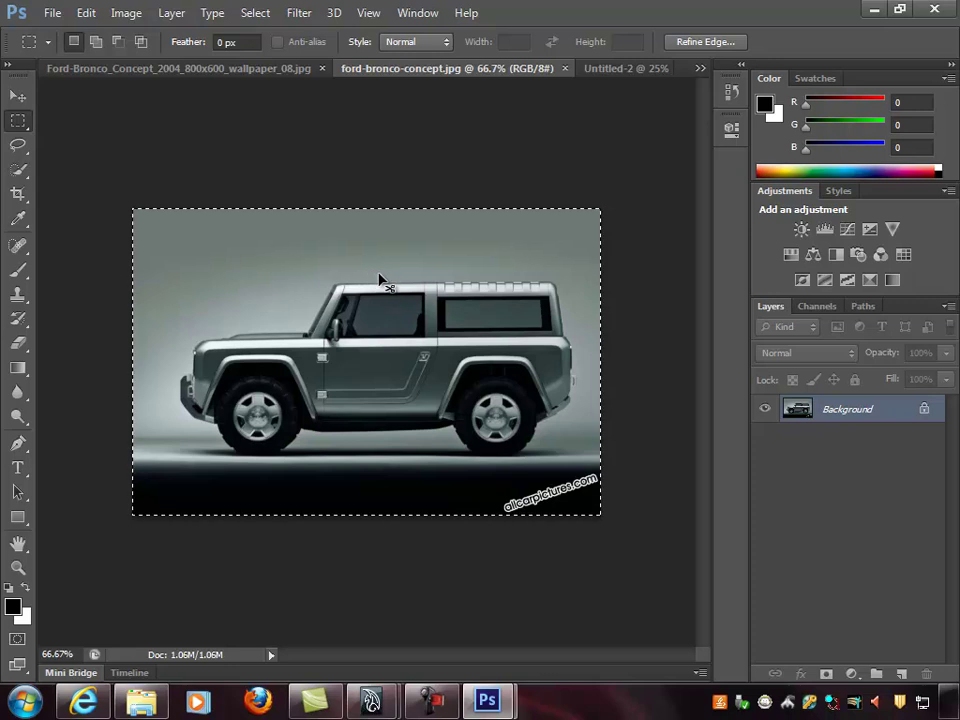
click(630, 70)
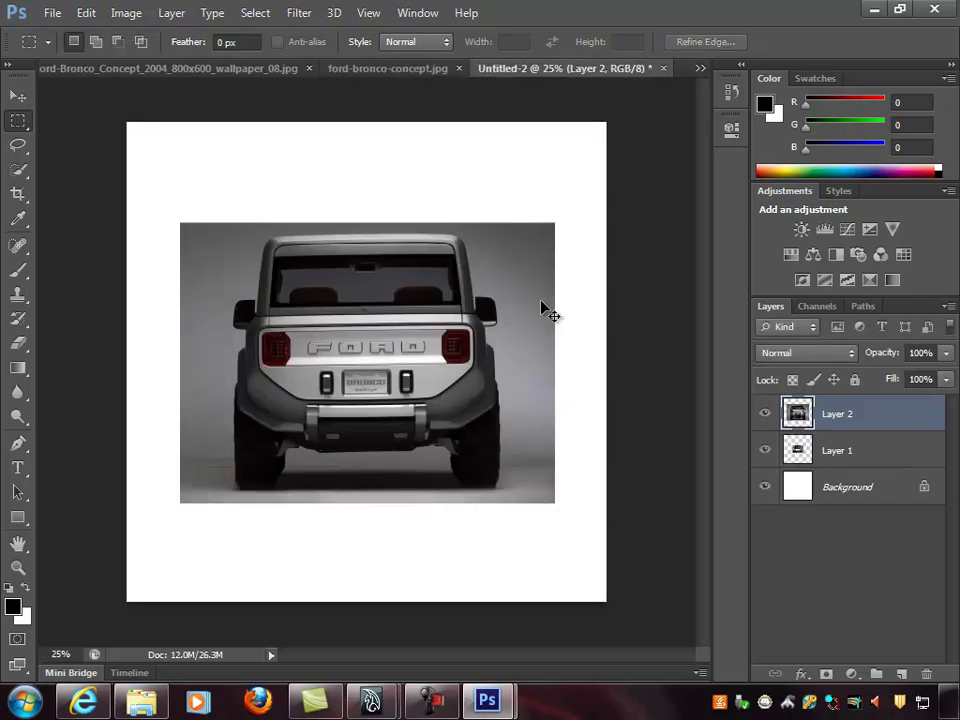
key(ctrl+v)
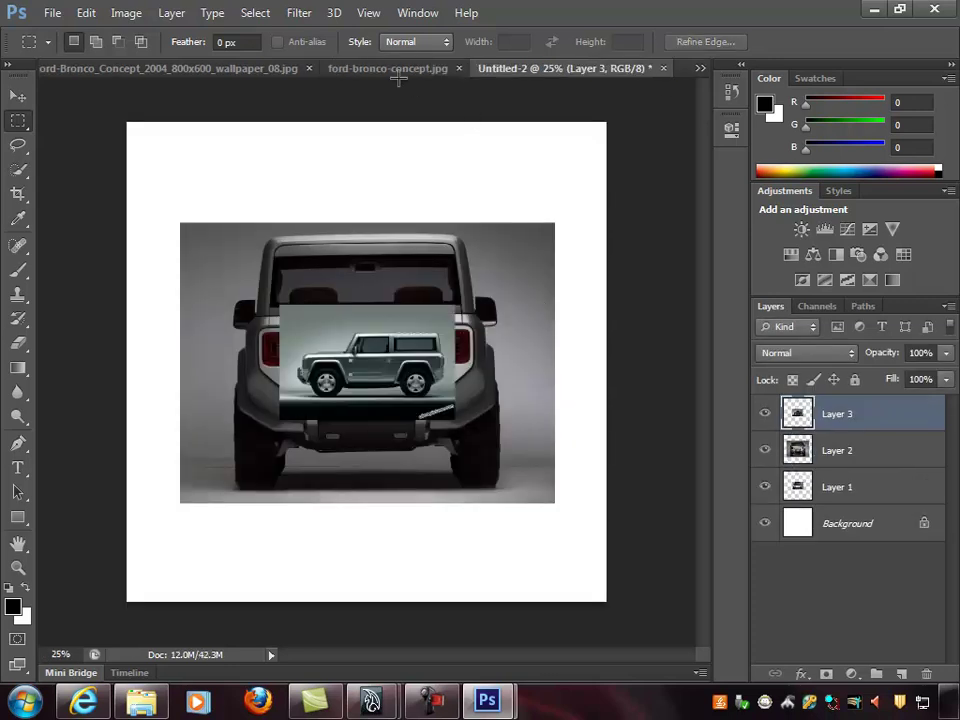
Close the three source image documents and keep only the combined document open
click(388, 68)
click(565, 68)
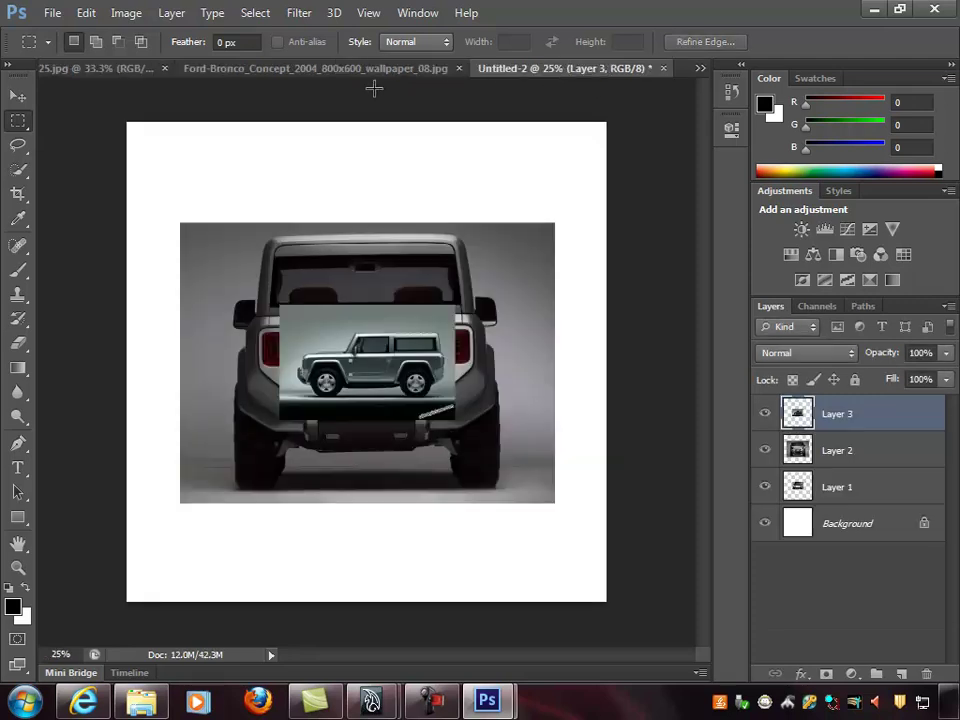
click(400, 70)
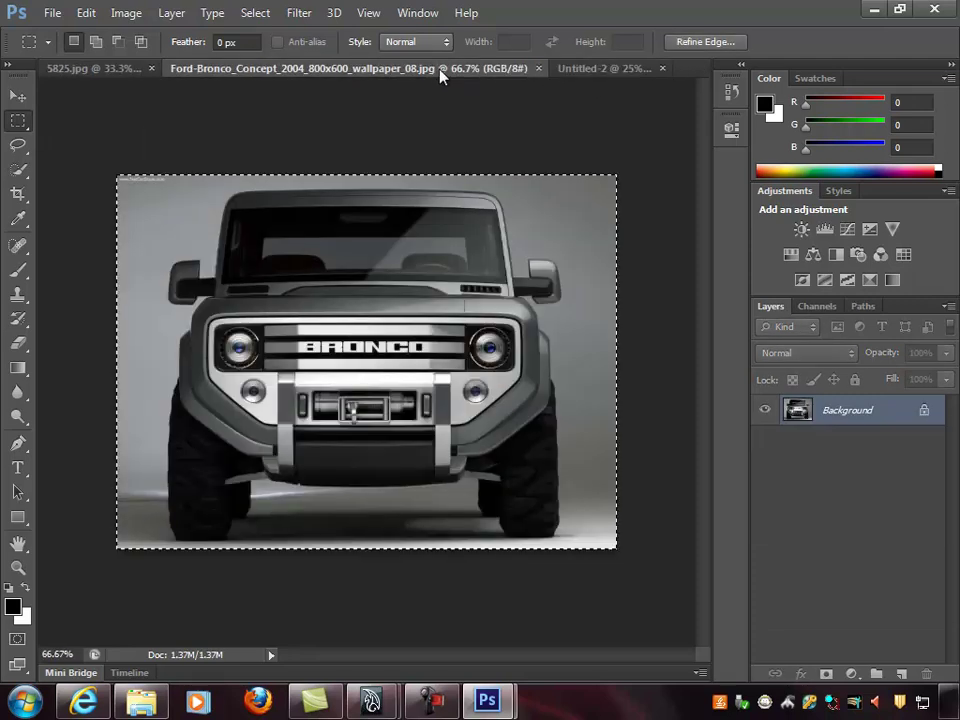
click(538, 68)
click(152, 68)
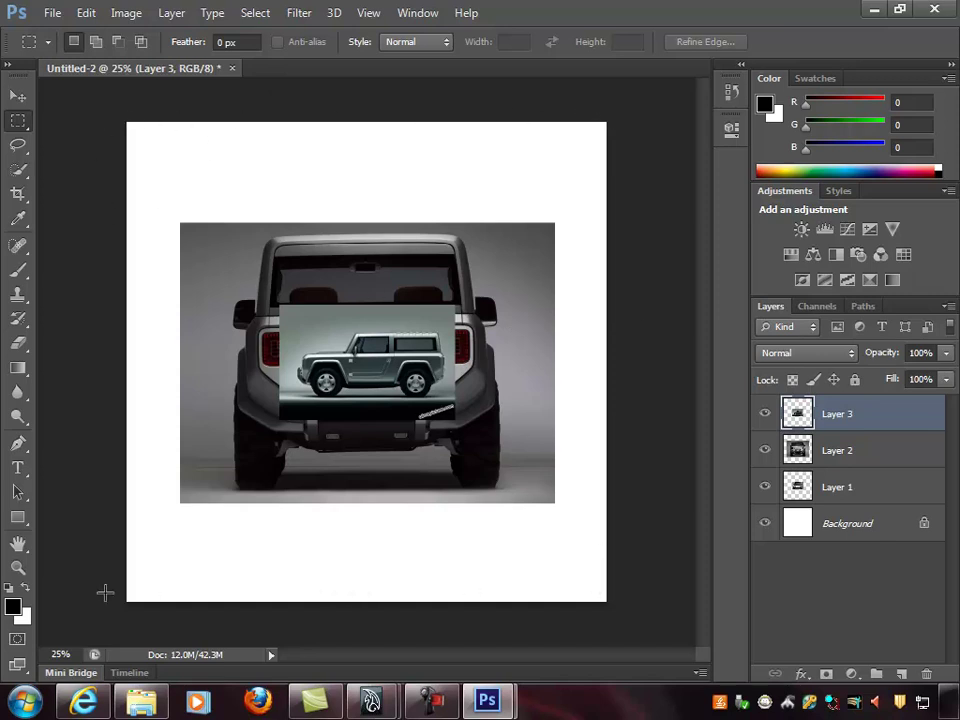
Hide the three pasted photo layers, showing each one alone for a moment to check which view it holds
click(768, 413)
click(765, 450)
click(765, 486)
click(766, 486)
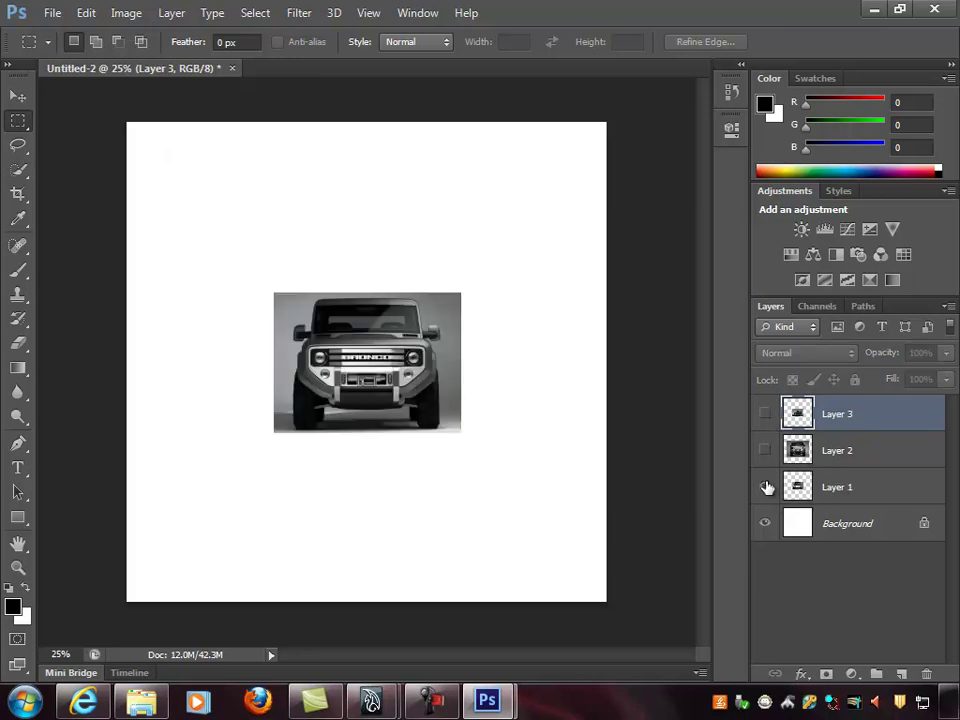
click(766, 486)
click(764, 450)
click(764, 450)
click(764, 413)
click(766, 414)
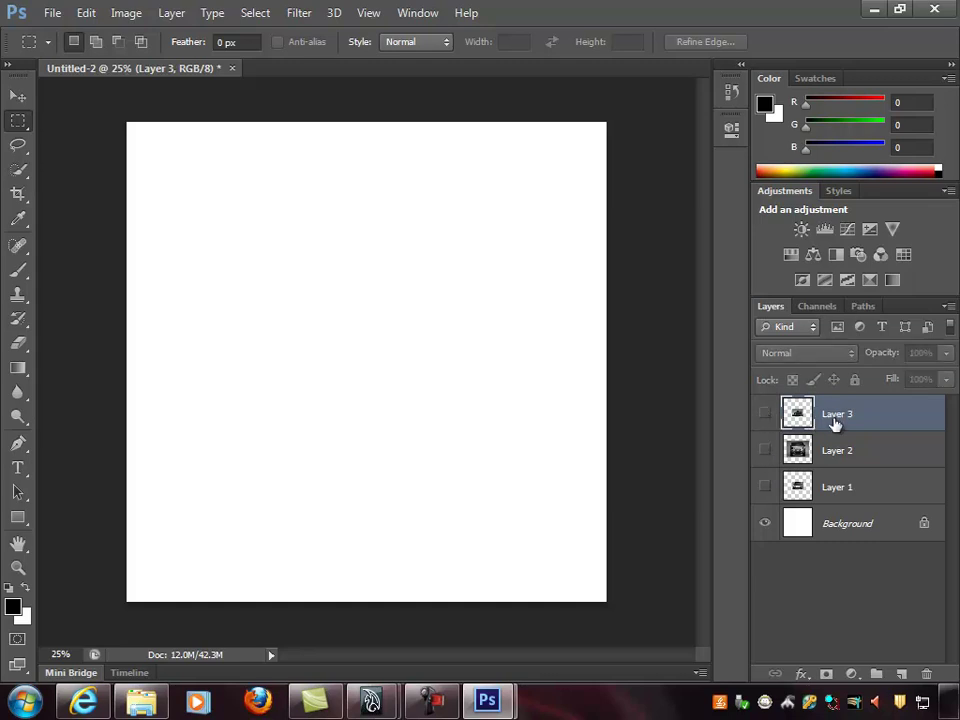
Show the side-view layer and scale it up proportionally from its centre until it fills the canvas width
click(764, 414)
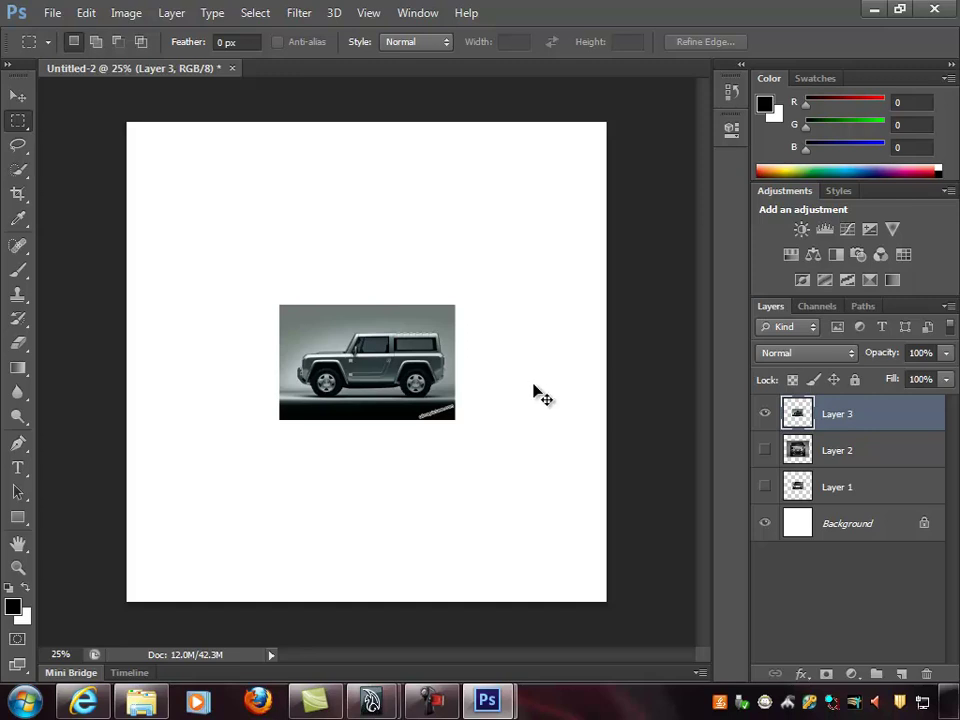
key(ctrl+t)
alt+shift+drag(456, 310, 675, 297)
key(Return)
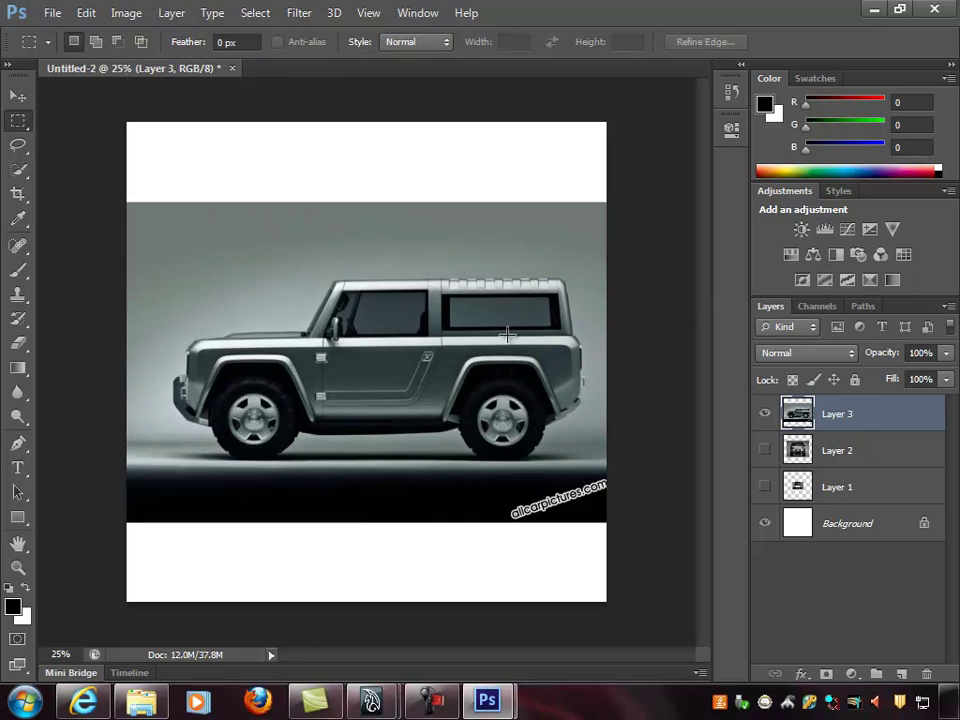
Shift the enlarged side view slightly left, leaving a thin white strip along the canvas's right edge
key(v)
drag(510, 349, 501, 344)
key(Right)
key(Right)
key(Right)
key(Right)
key(Right)
key(Right)
key(Right)
key(Right)
key(Right)
key(Right)
key(Right)
key(Right)
key(Right)
key(Right)
key(Right)
key(Right)
key(Right)
key(Right)
key(Right)
key(Right)
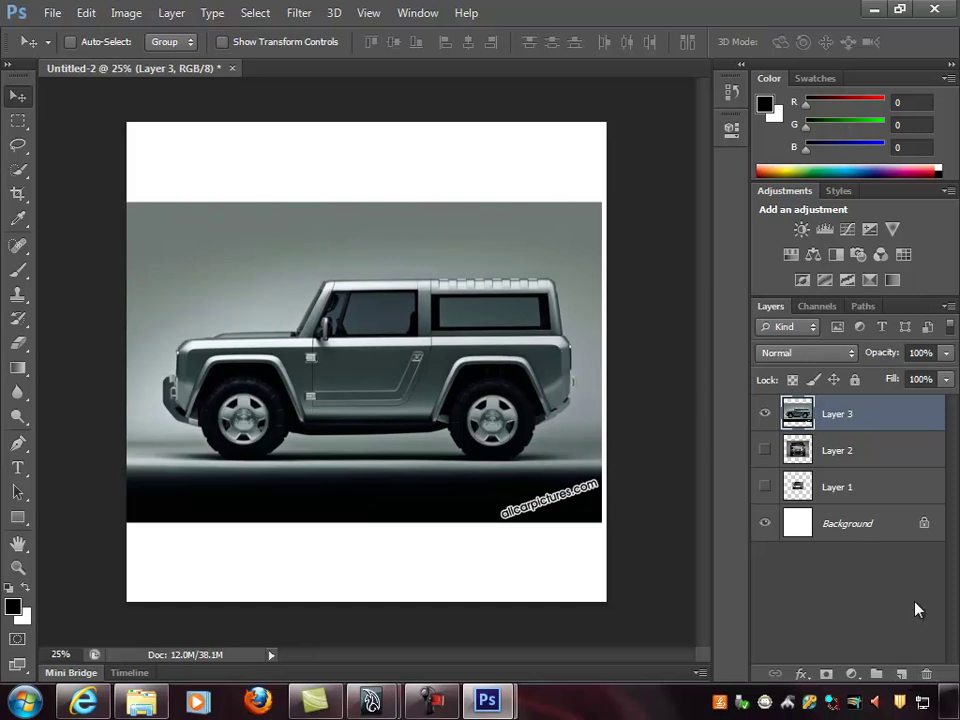
On a new layer, paint a straight horizontal line above the vehicle's roof with a 13 px brush in pure red (ff0000)
click(901, 673)
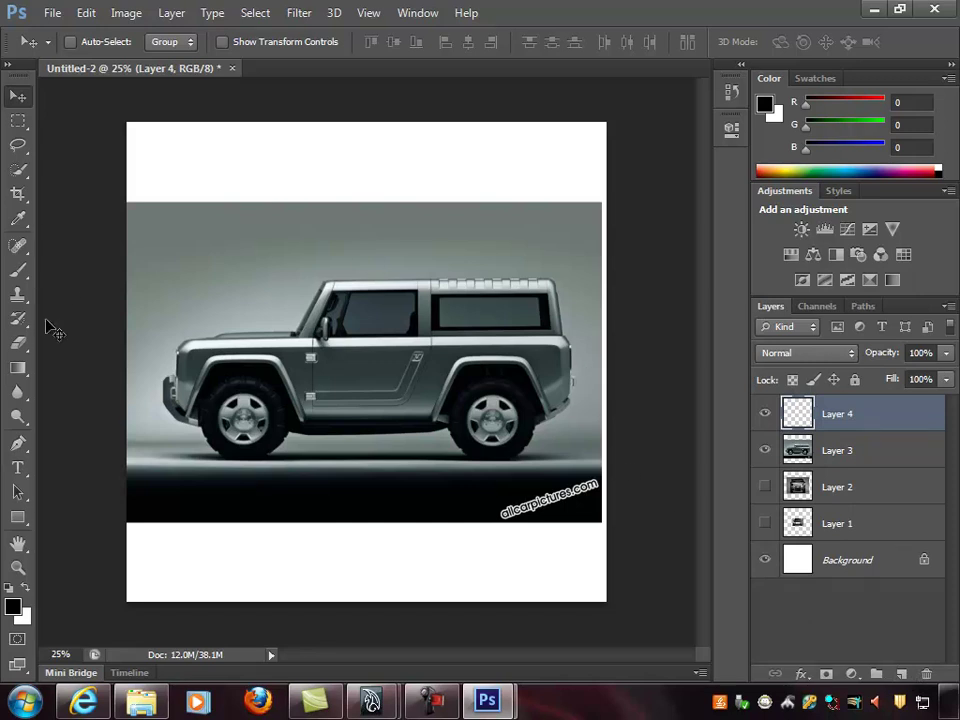
click(19, 270)
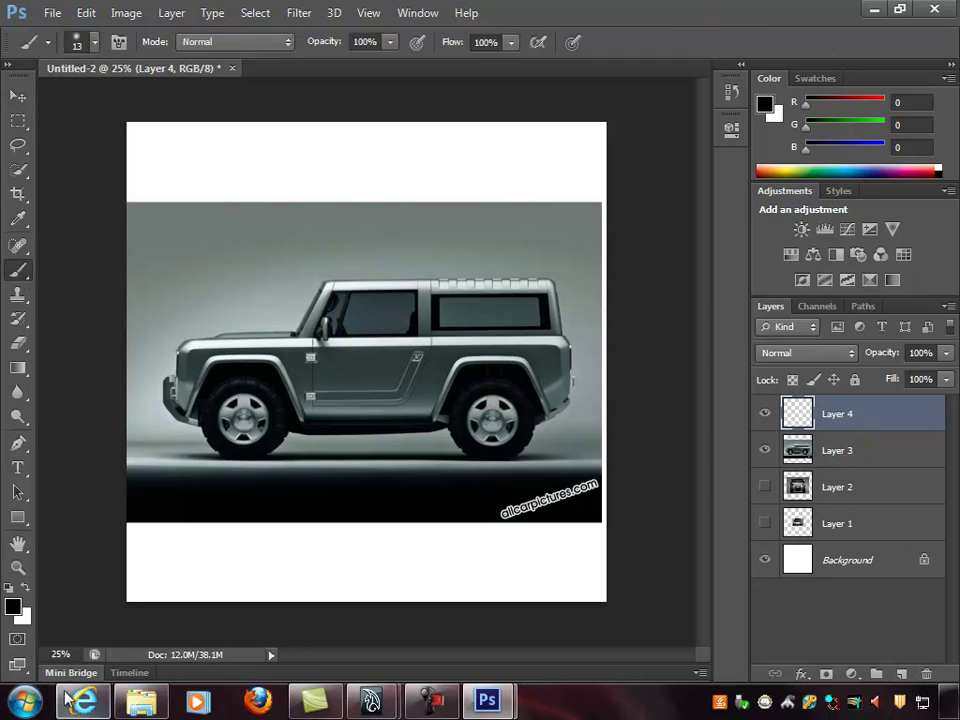
click(12, 607)
drag(381, 189, 598, 155)
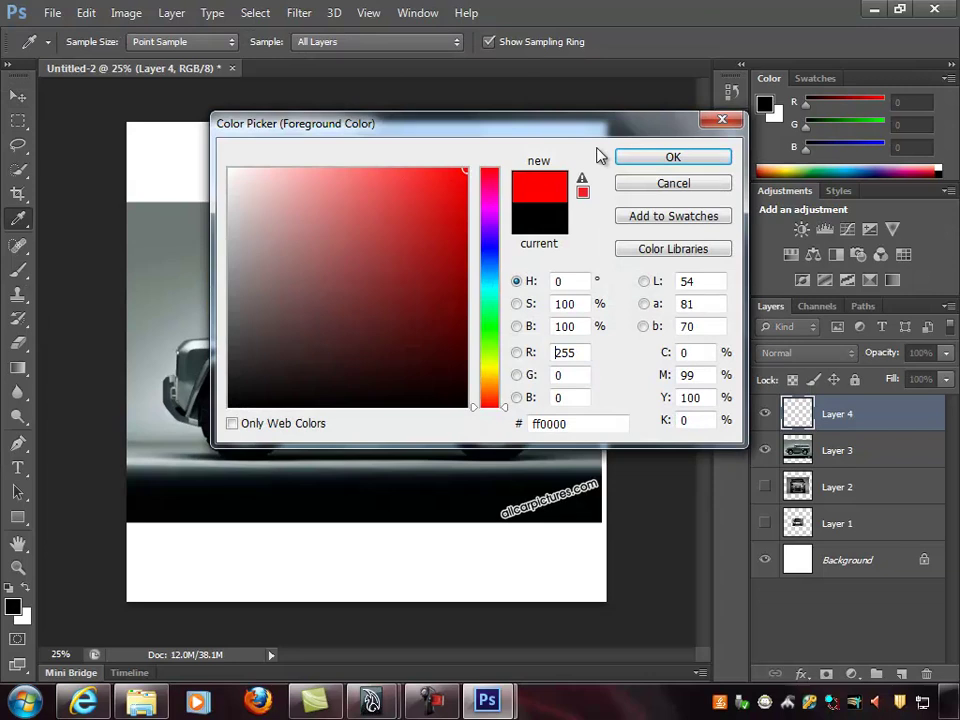
click(669, 156)
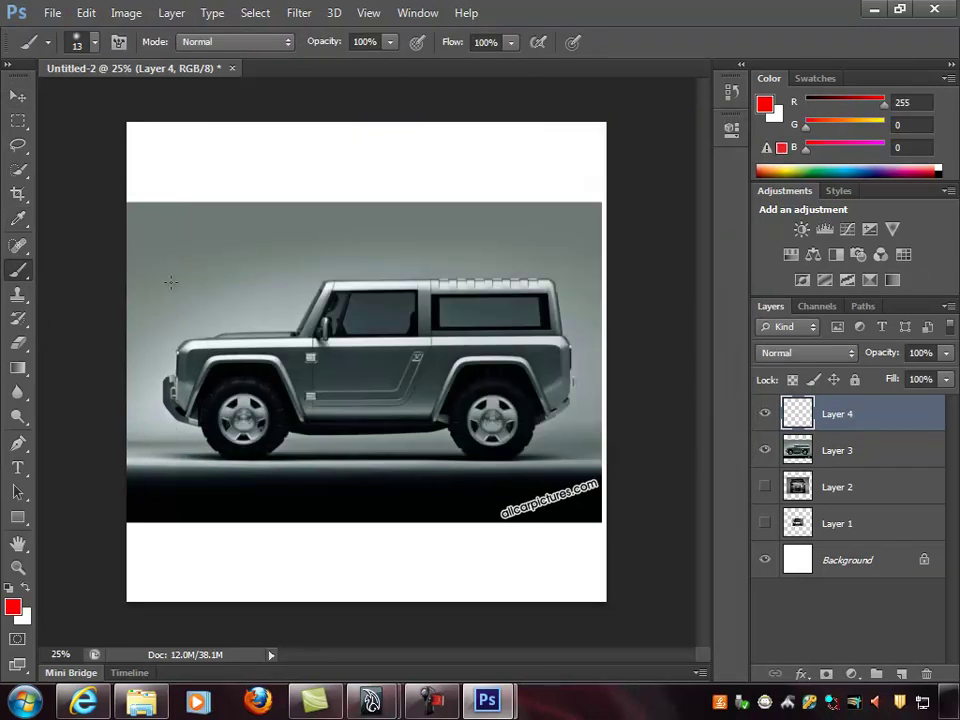
shift+drag(150, 248, 603, 249)
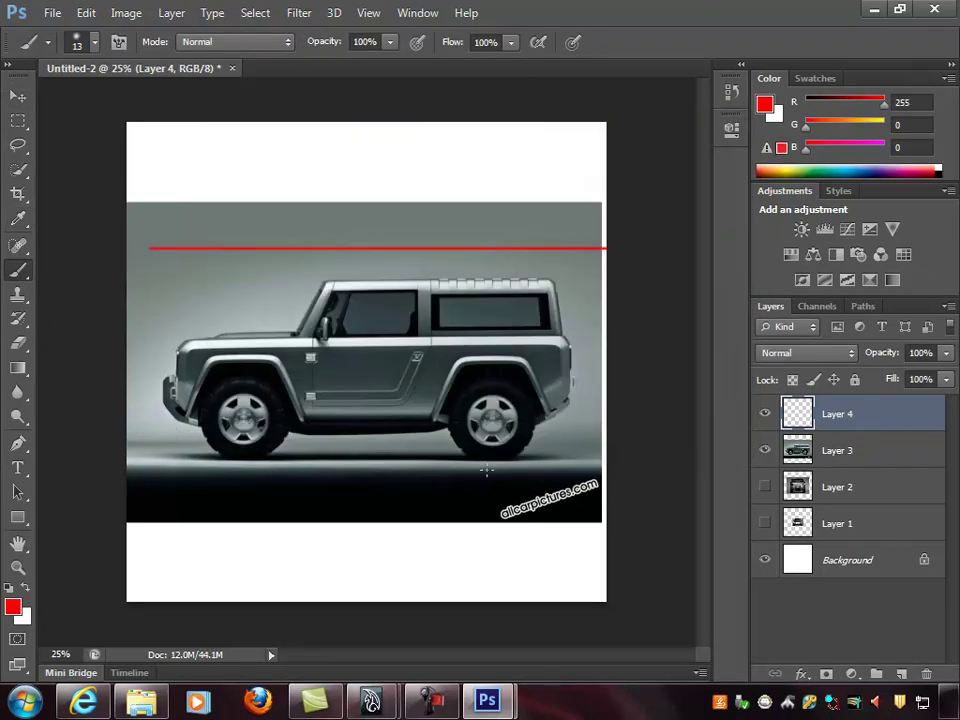
key(f)
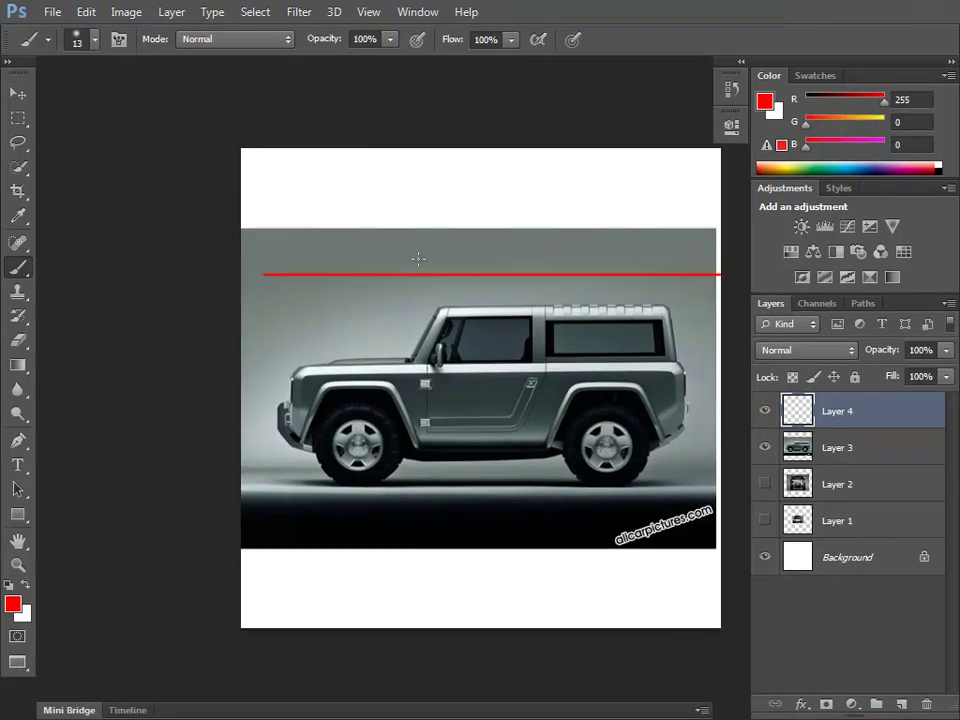
key(f)
key(f)
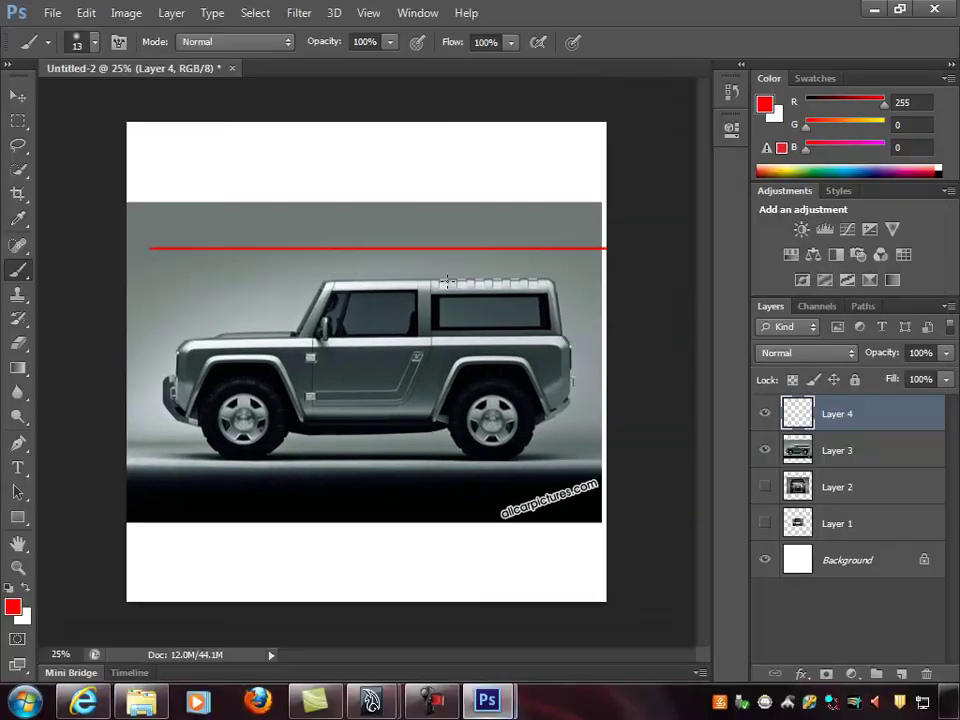
Move the red line down and nudge it to sit on the ground just beneath the vehicle's tyres
key(v)
mouse_move(506, 251)
mouse_down()
mouse_move(455, 283)
mouse_move(477, 467)
mouse_move(455, 355)
mouse_move(468, 467)
mouse_move(473, 281)
mouse_move(470, 465)
mouse_up()
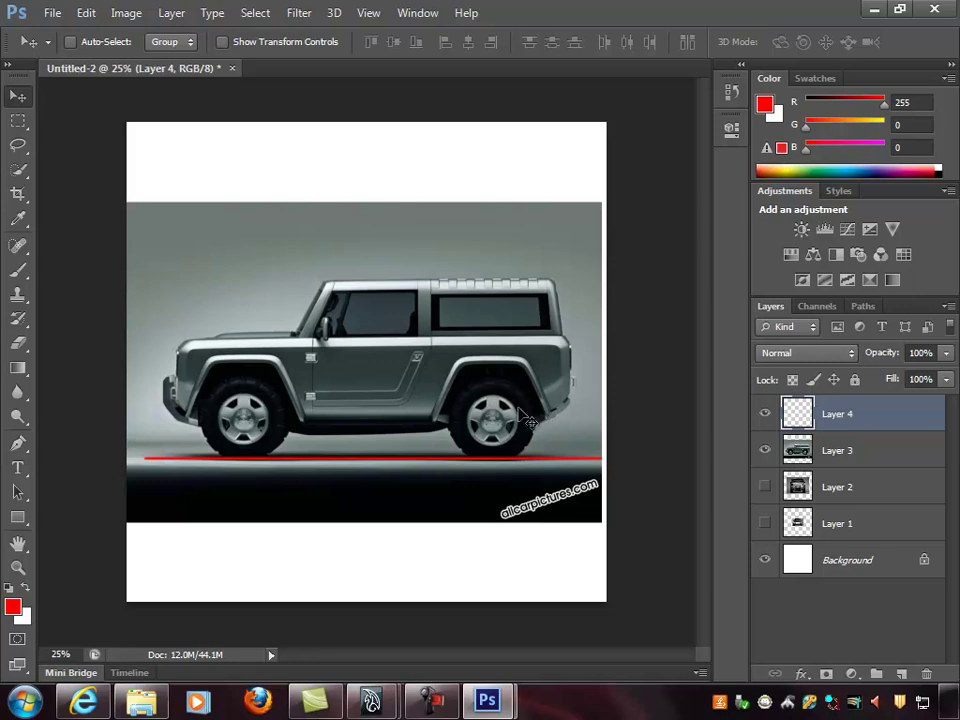
mouse_move(388, 463)
mouse_down()
mouse_move(369, 429)
mouse_move(379, 464)
mouse_up()
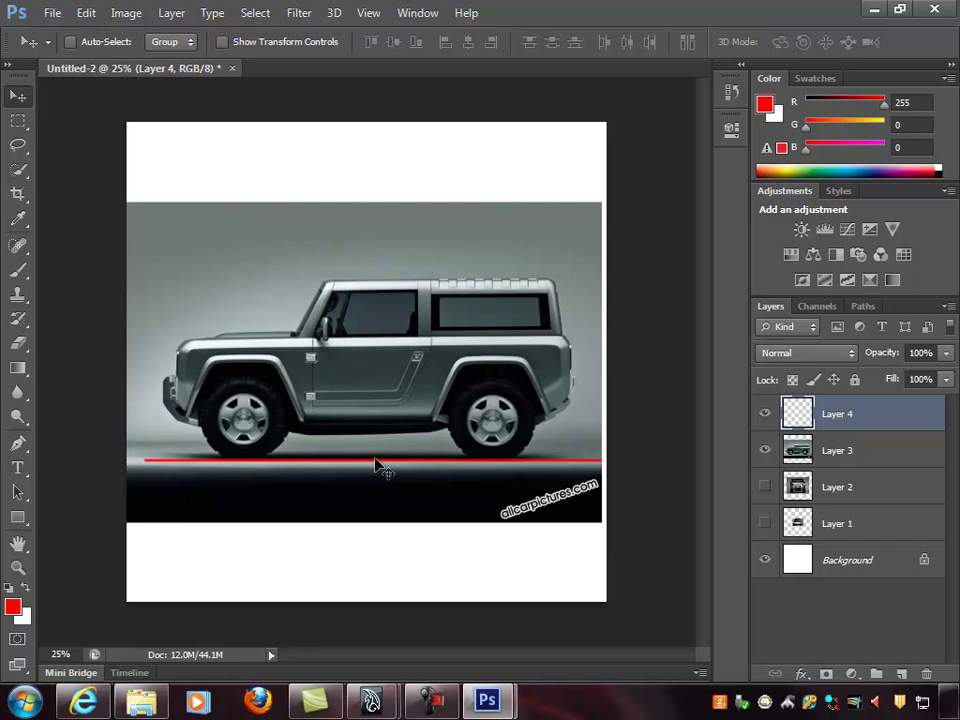
key(Down)
key(Down)
key(Down)
key(Down)
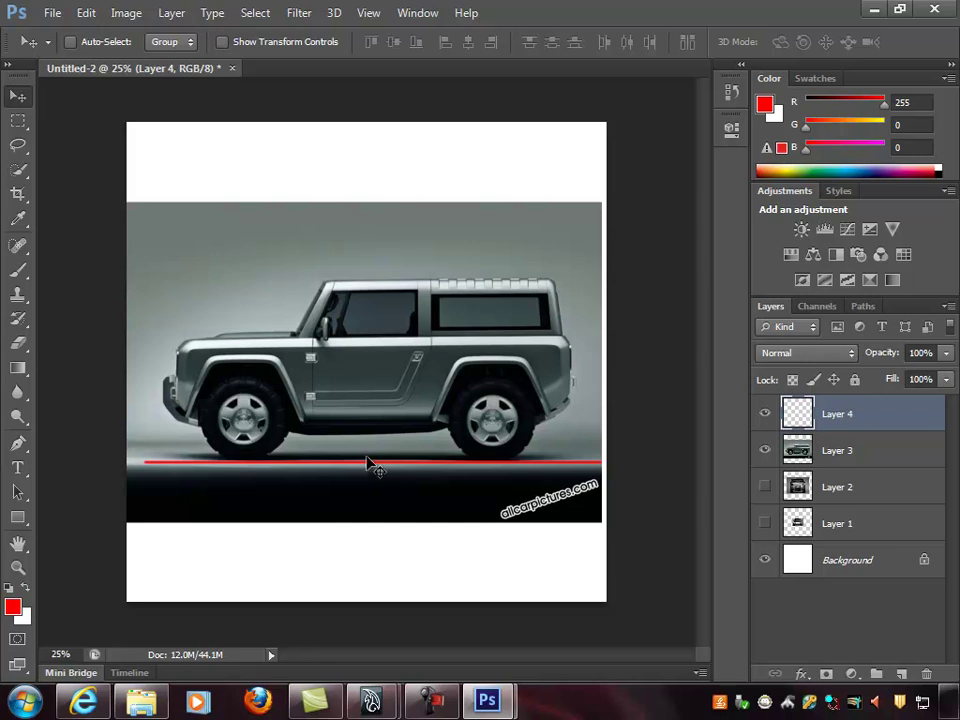
Check that the side view is level by moving the red line between the body's waistline and the ground under the tyres
drag(353, 470, 350, 357)
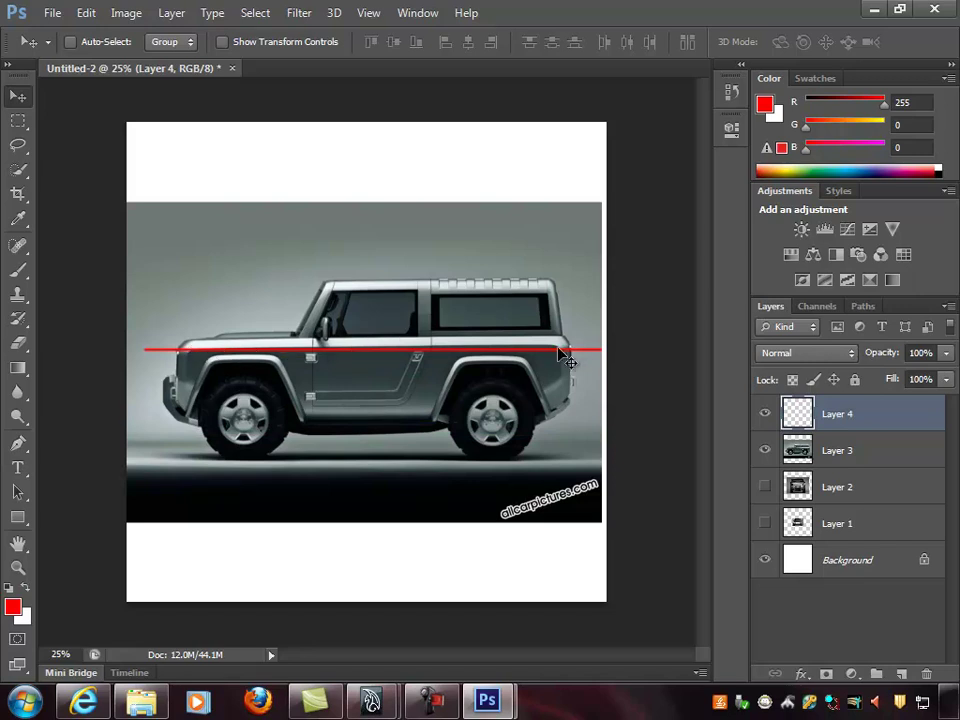
drag(420, 349, 421, 457)
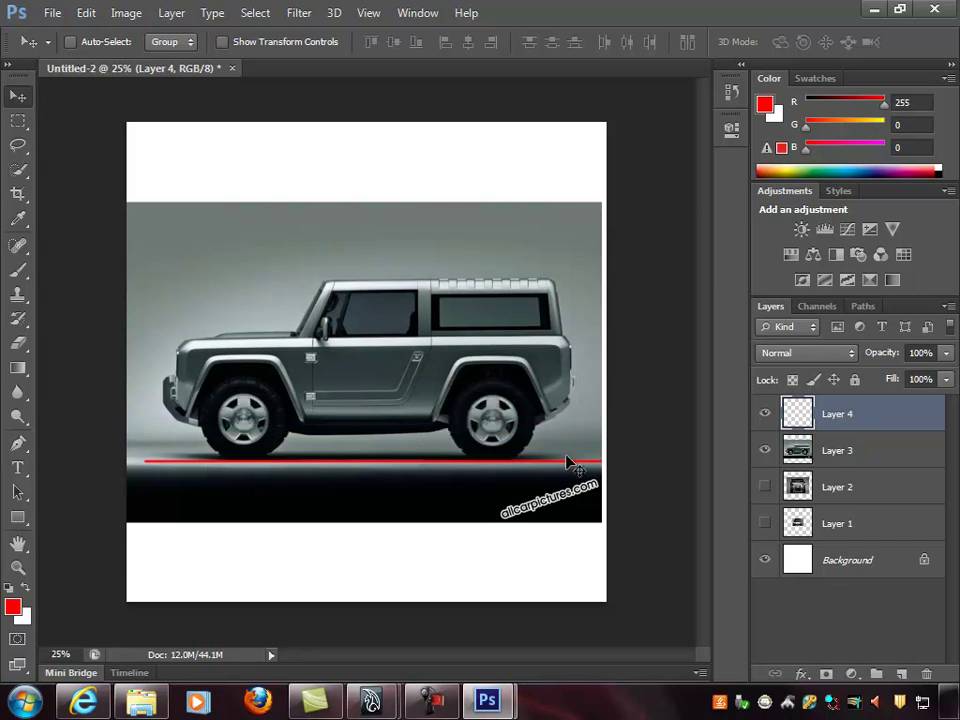
drag(414, 471, 408, 347)
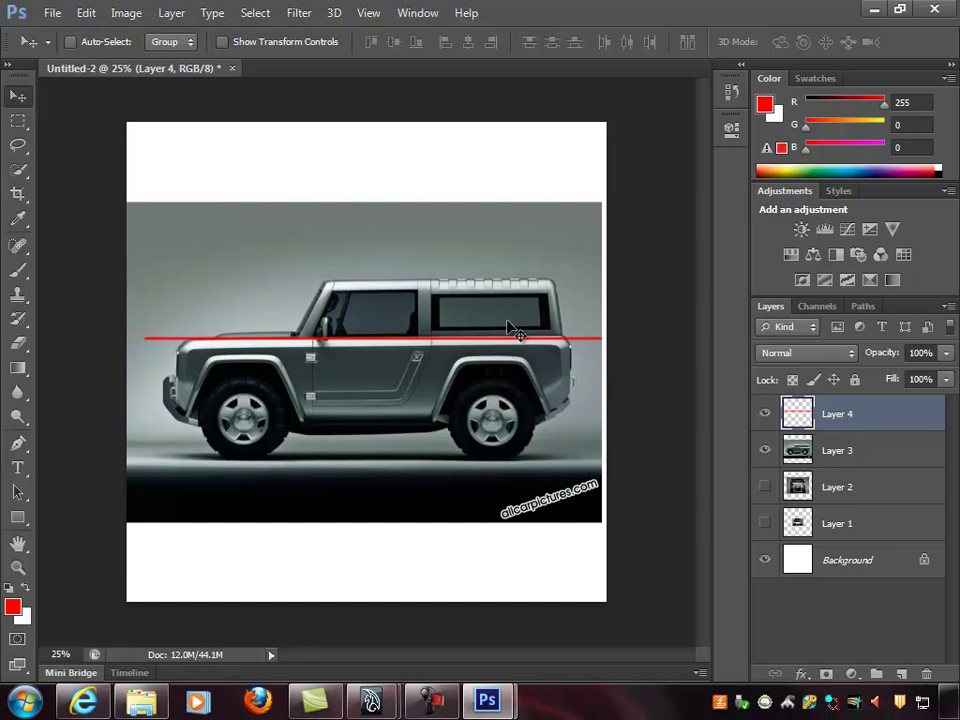
drag(470, 341, 465, 465)
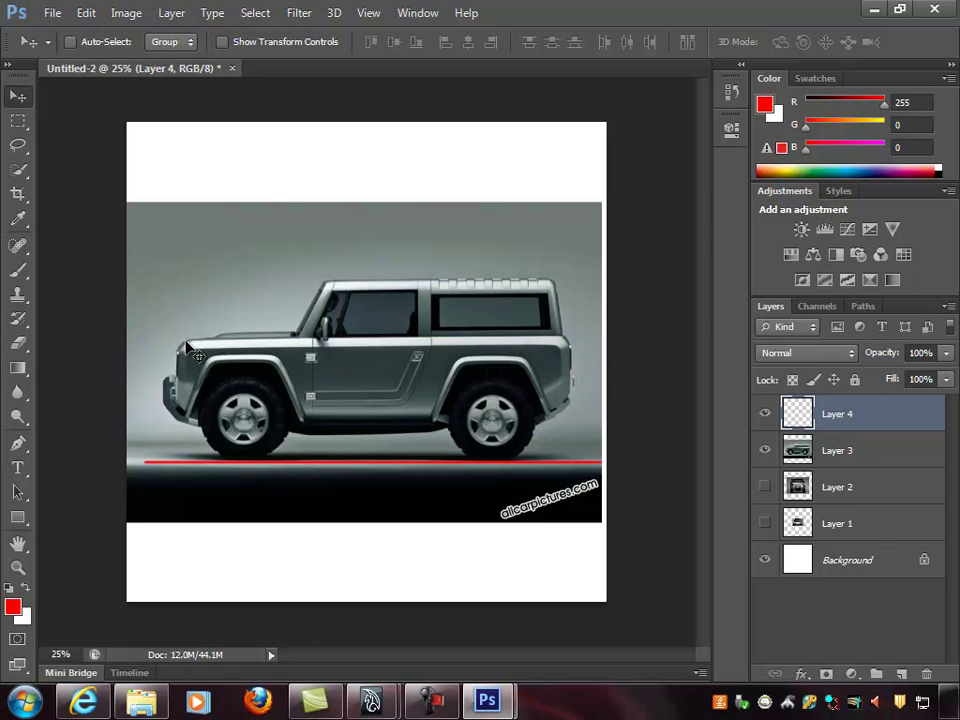
drag(294, 406, 295, 302)
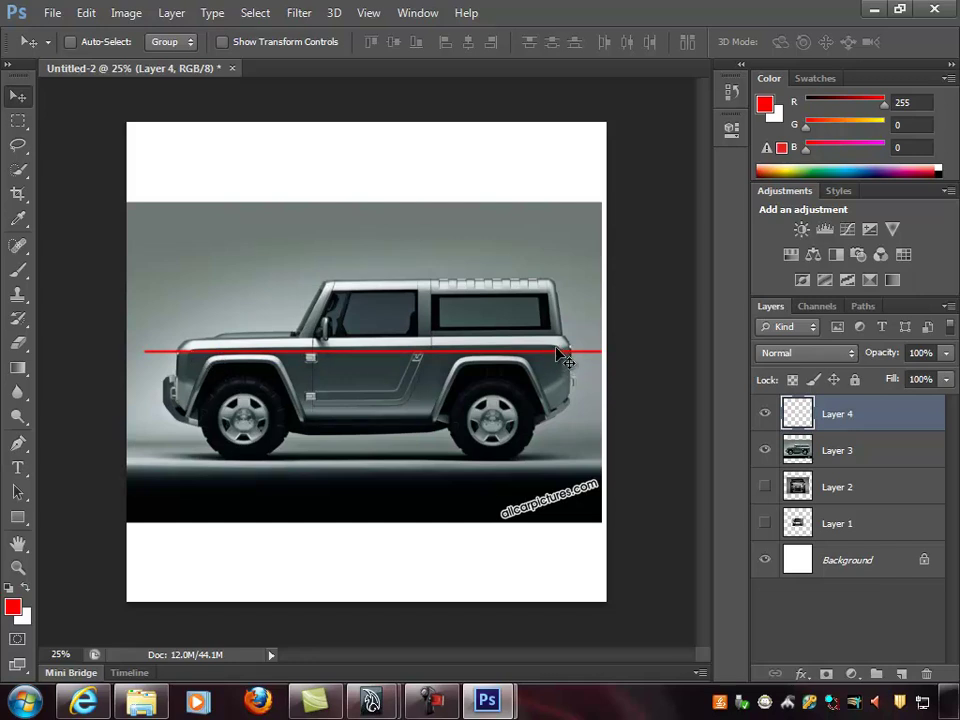
drag(447, 340, 447, 448)
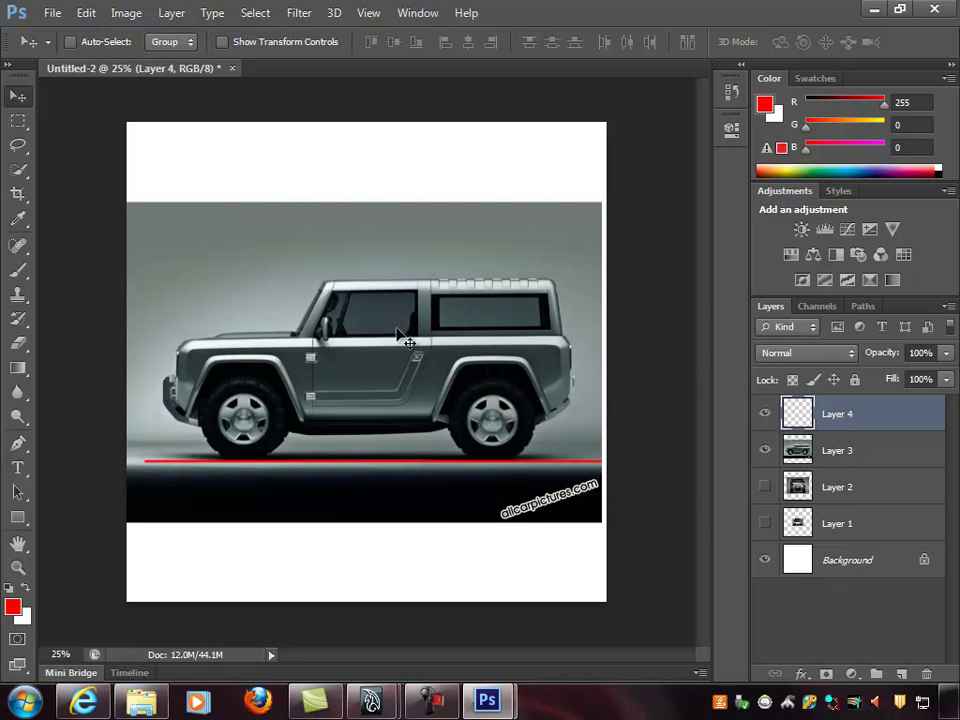
Place the front-view layer directly above the side-view layer and make it visible at 52% opacity
click(853, 490)
drag(849, 504, 859, 440)
click(850, 522)
click(765, 523)
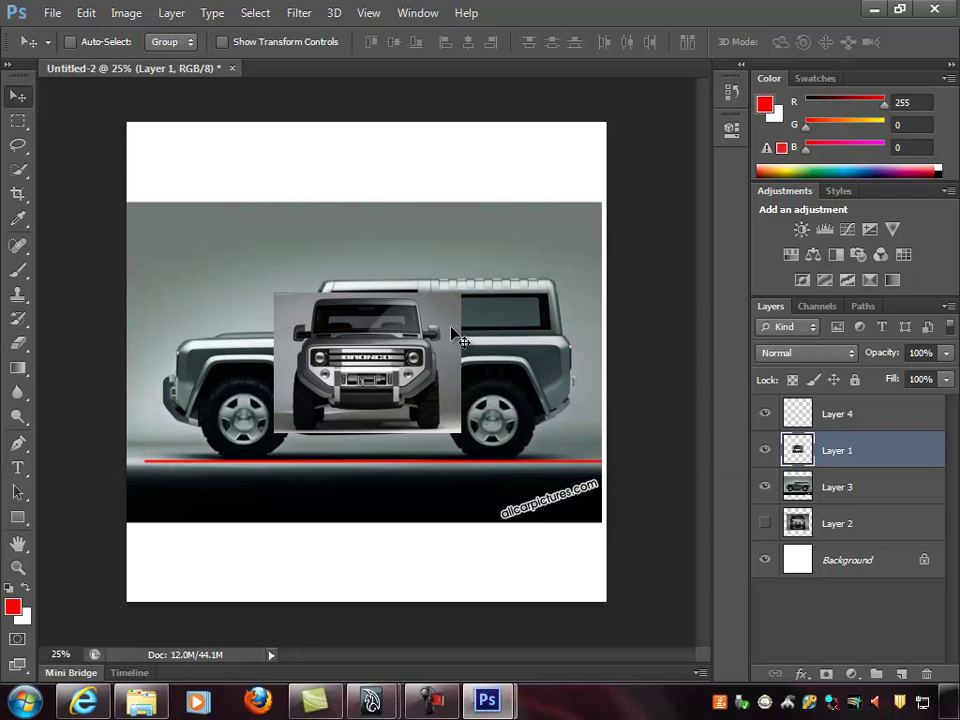
click(946, 353)
drag(944, 377, 900, 378)
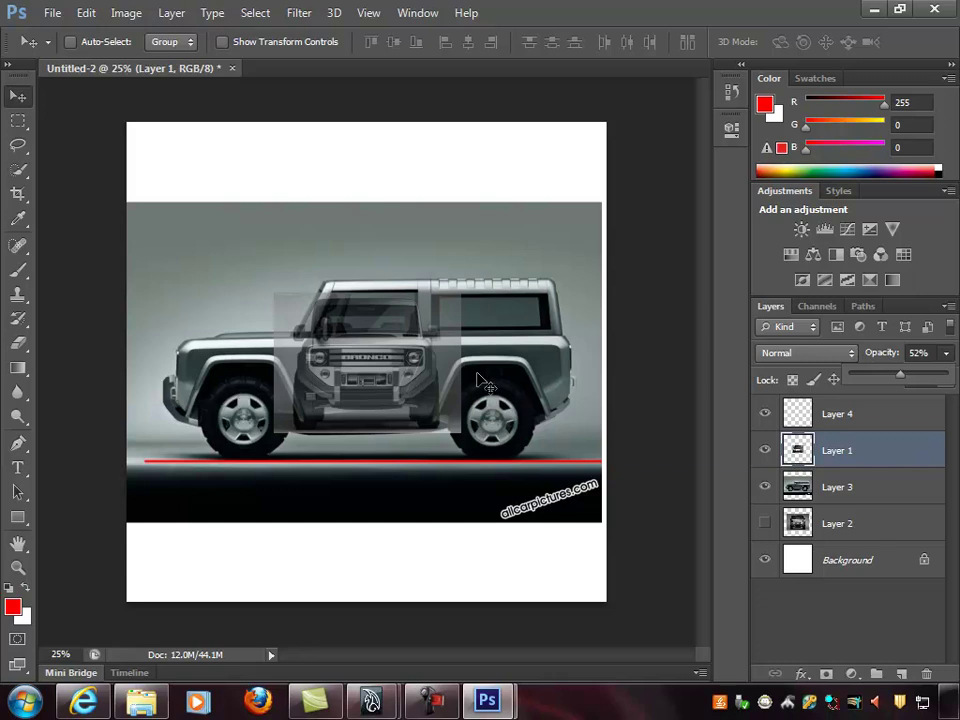
Enlarge the front view to 148% with Free Transform and line up its roof with the side view's roof
key(ctrl+t)
drag(458, 296, 514, 276)
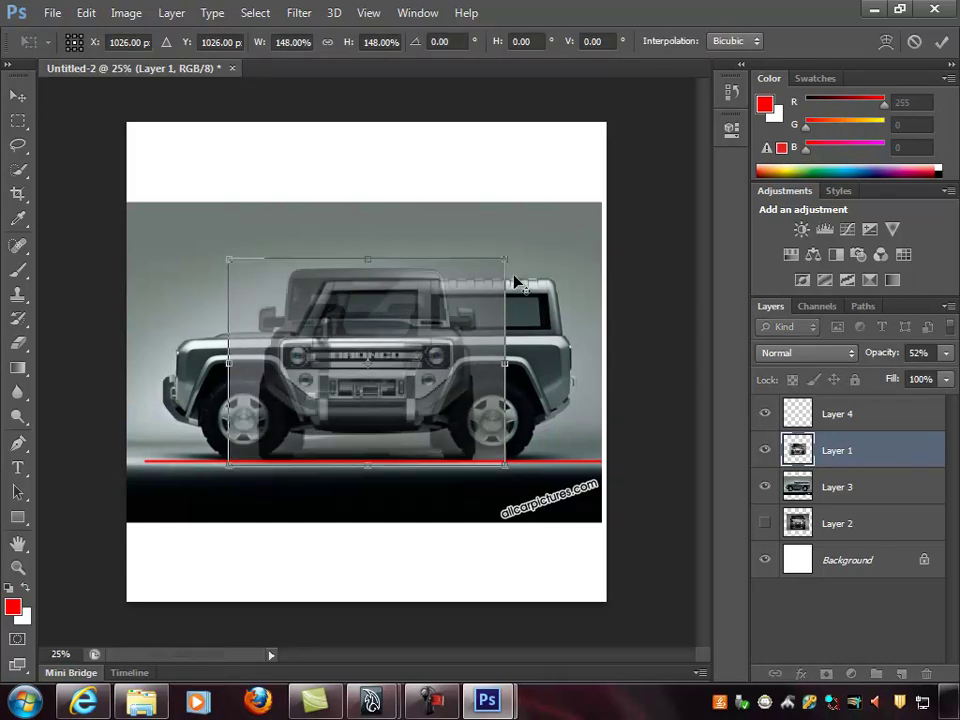
drag(393, 348, 425, 358)
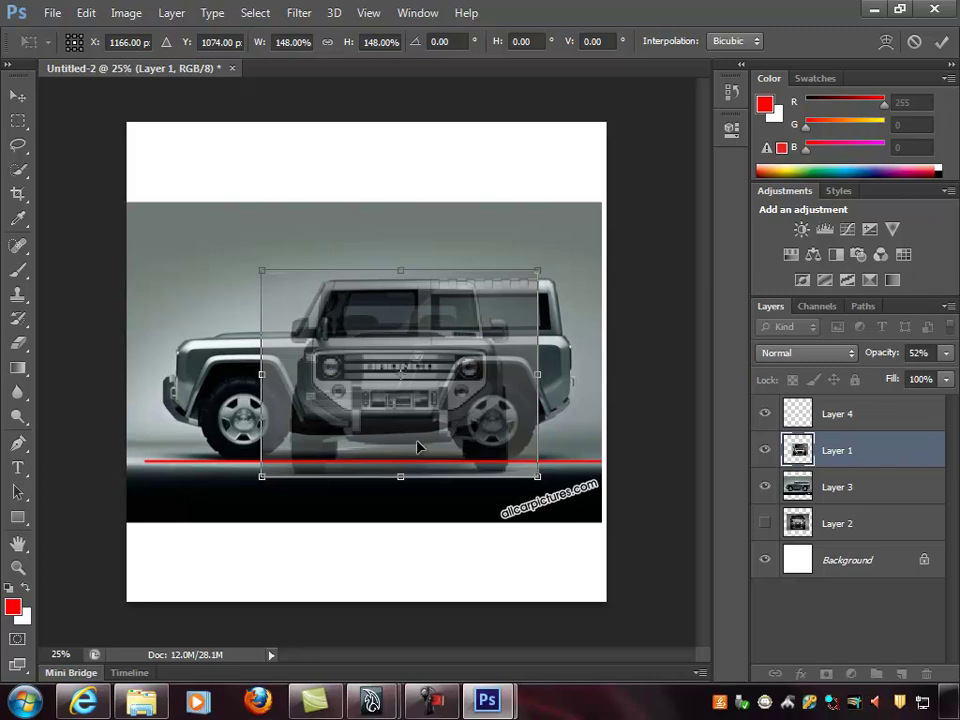
Move the transform's reference point to the roof's edge and scale the front view to about 138% so its tyres meet the red ground line
drag(400, 374, 330, 280)
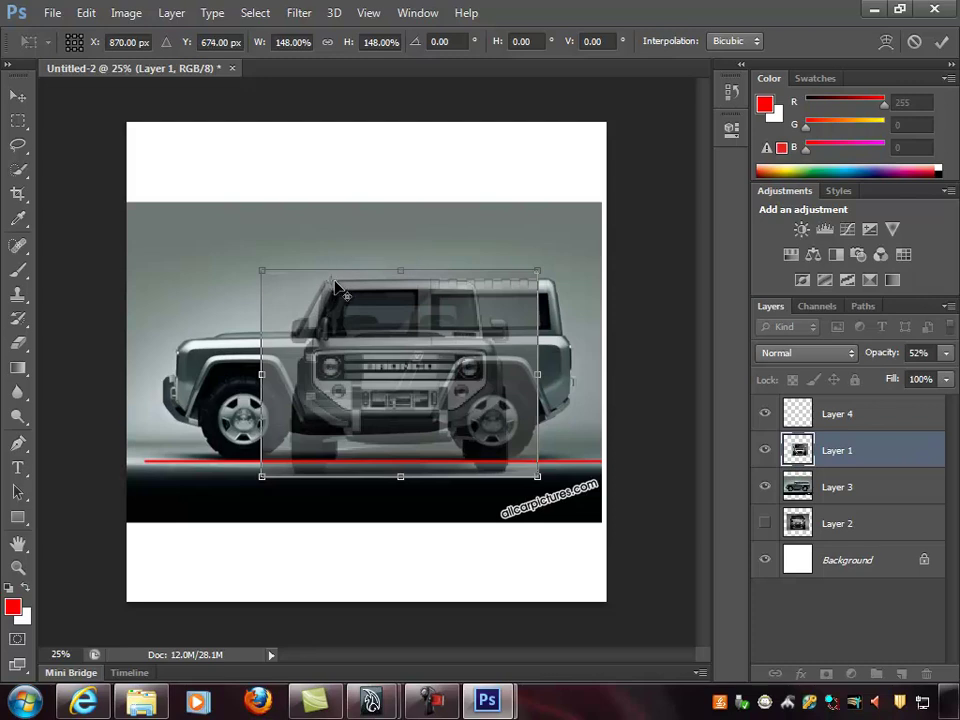
mouse_move(537, 476)
mouse_down()
mouse_move(395, 345)
mouse_move(578, 497)
mouse_move(497, 461)
mouse_move(531, 471)
mouse_up()
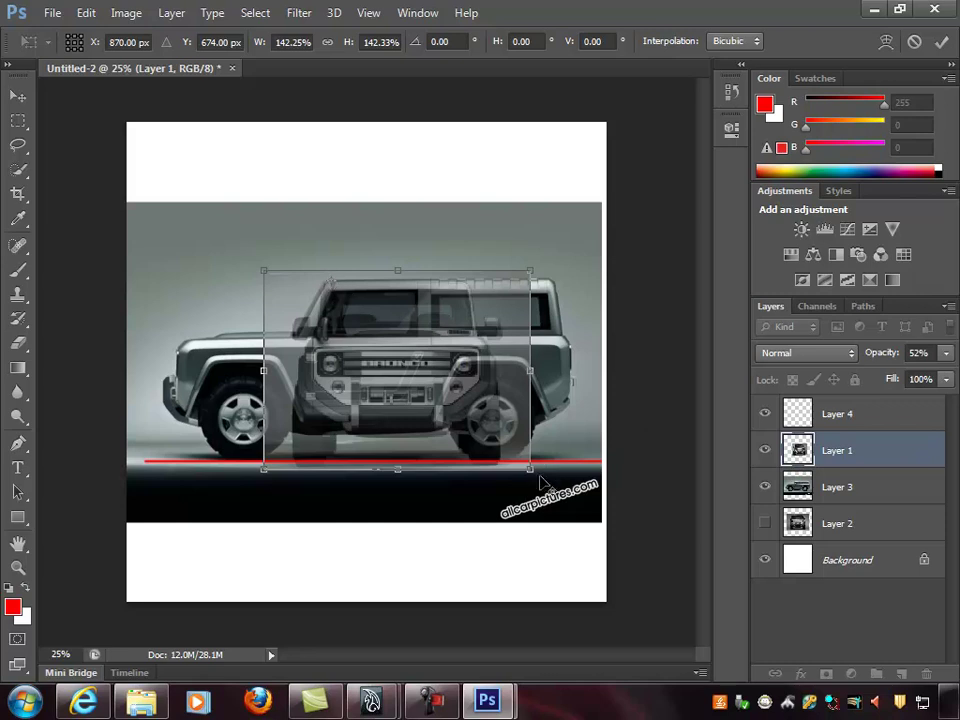
alt+drag(530, 466, 524, 463)
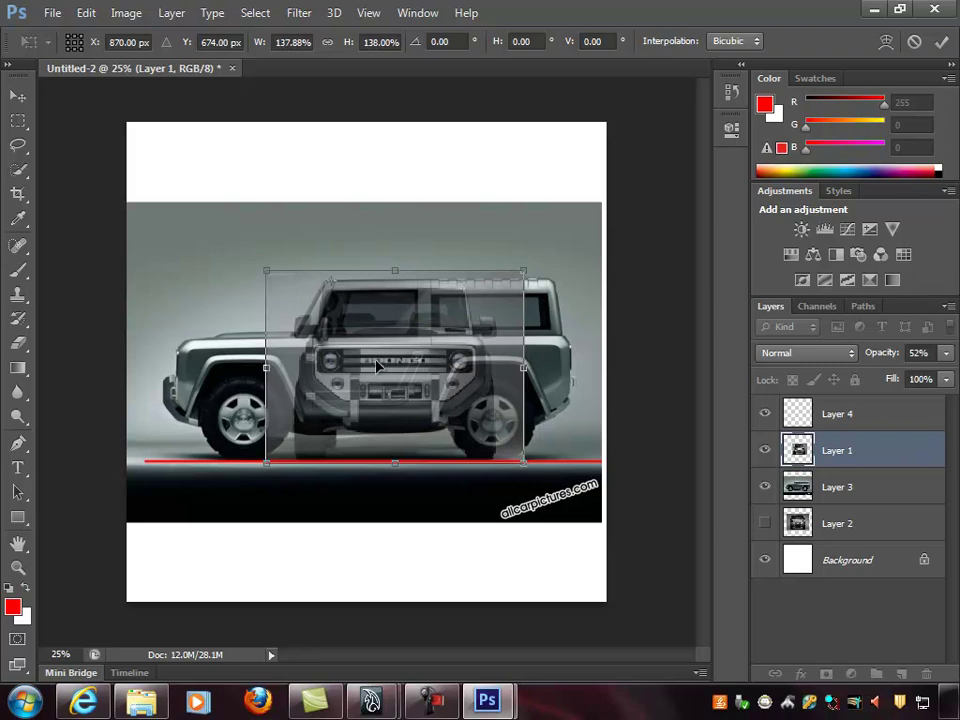
Slide the front view sideways across the side view to compare their roof, bonnet and wheel heights
key(Left)
key(Left)
key(Left)
key(Left)
key(Left)
key(Left)
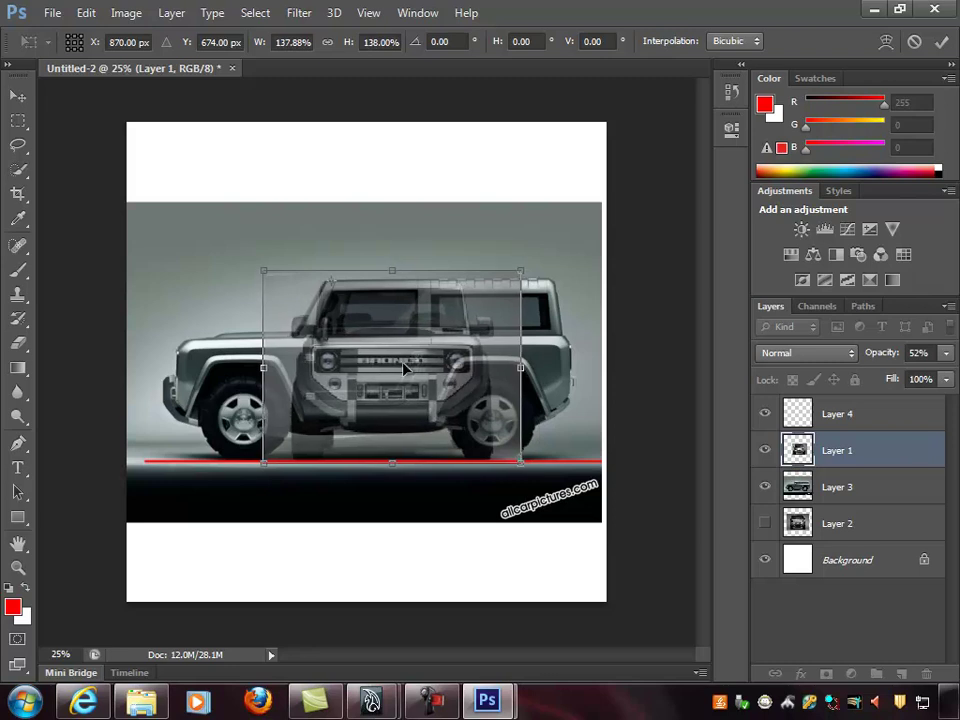
key(Right)
key(Right)
key(Right)
key(Right)
key(Right)
key(Right)
key(Right)
key(Right)
key(Right)
key(Right)
key(Right)
key(Right)
key(Right)
key(Right)
key(Right)
key(Right)
key(Right)
key(Right)
key(Right)
key(Right)
key(Right)
key(Right)
key(Right)
key(Right)
key(Right)
key(Right)
key(Right)
key(Right)
key(Right)
key(Right)
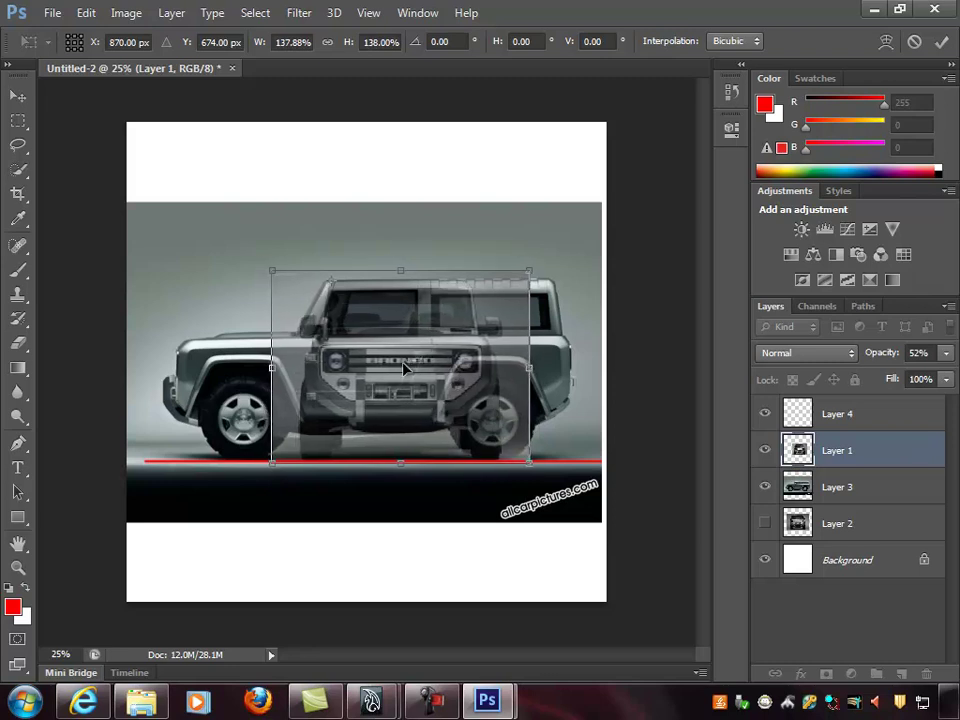
key(Right)
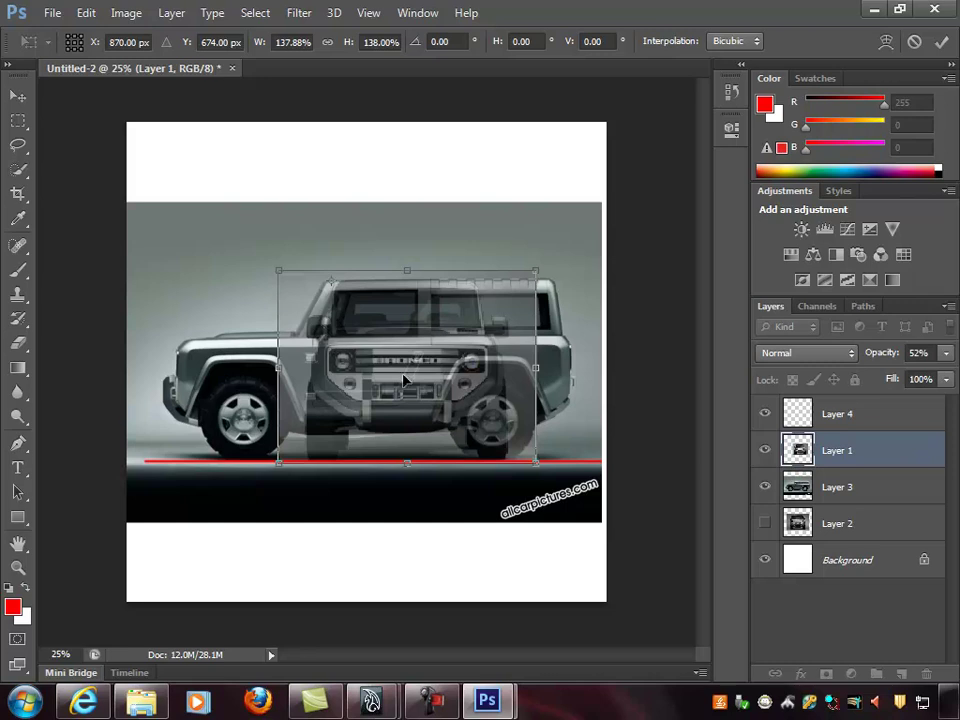
drag(405, 369, 350, 372)
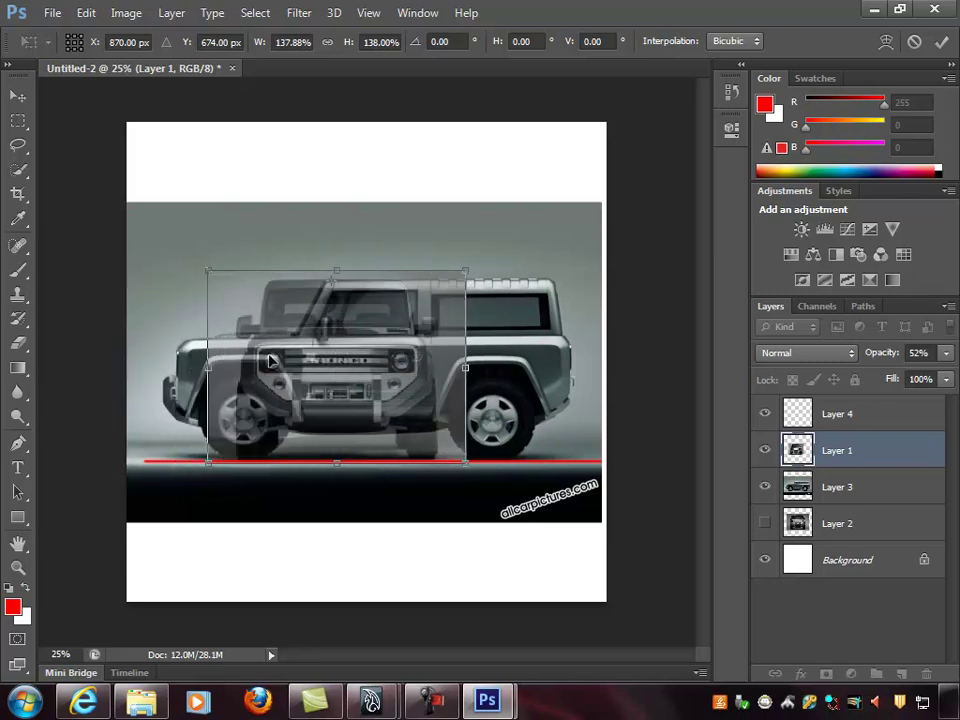
drag(365, 360, 440, 362)
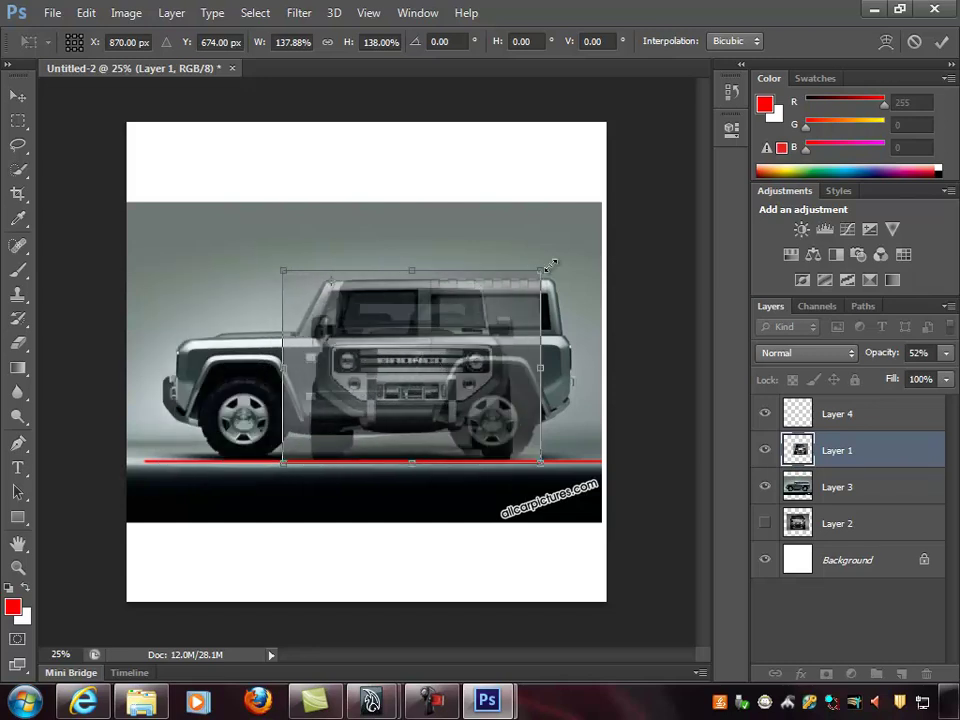
Scale the front view to about 141%, recentre it over the side view and apply the transform
drag(541, 271, 545, 270)
drag(403, 366, 331, 366)
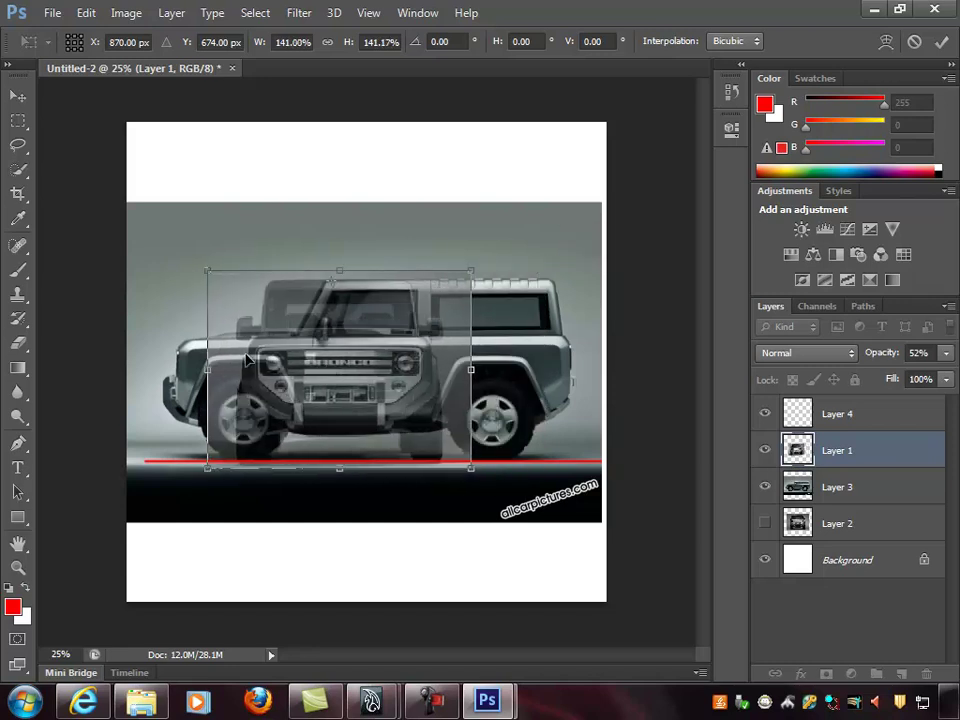
drag(311, 343, 368, 344)
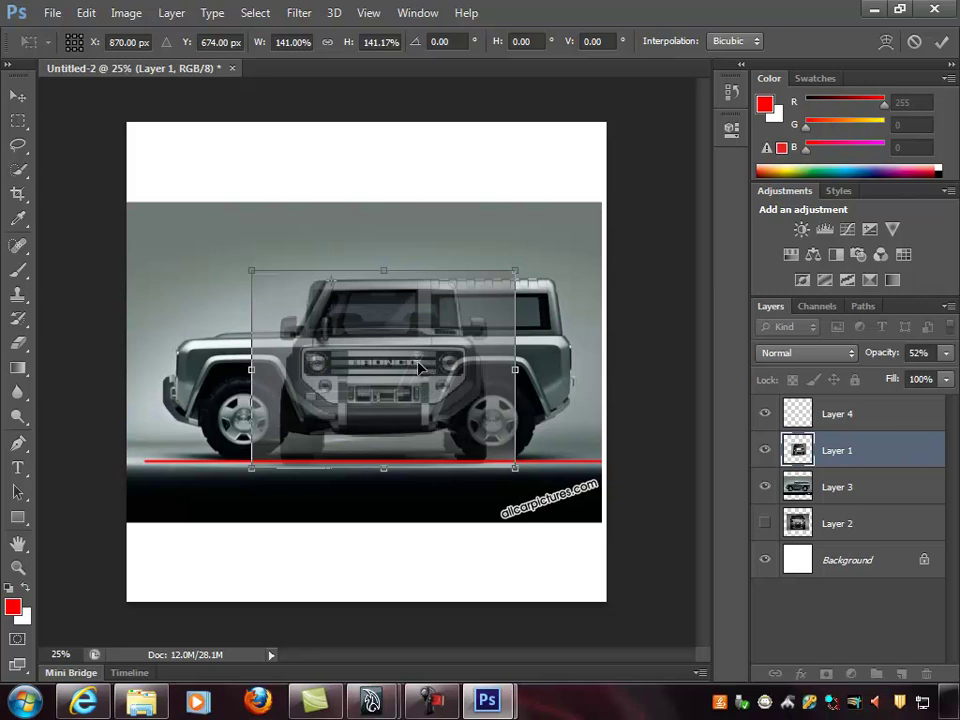
key(Return)
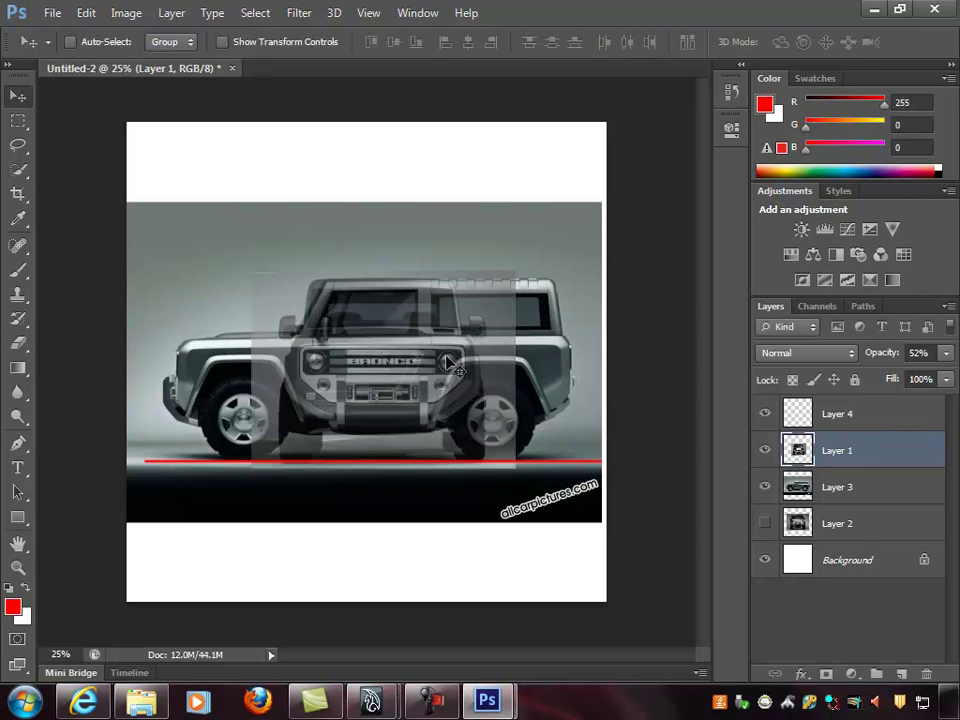
Restore the front-view layer to 100% opacity and shift the image slightly to the left
click(947, 354)
drag(907, 375, 957, 375)
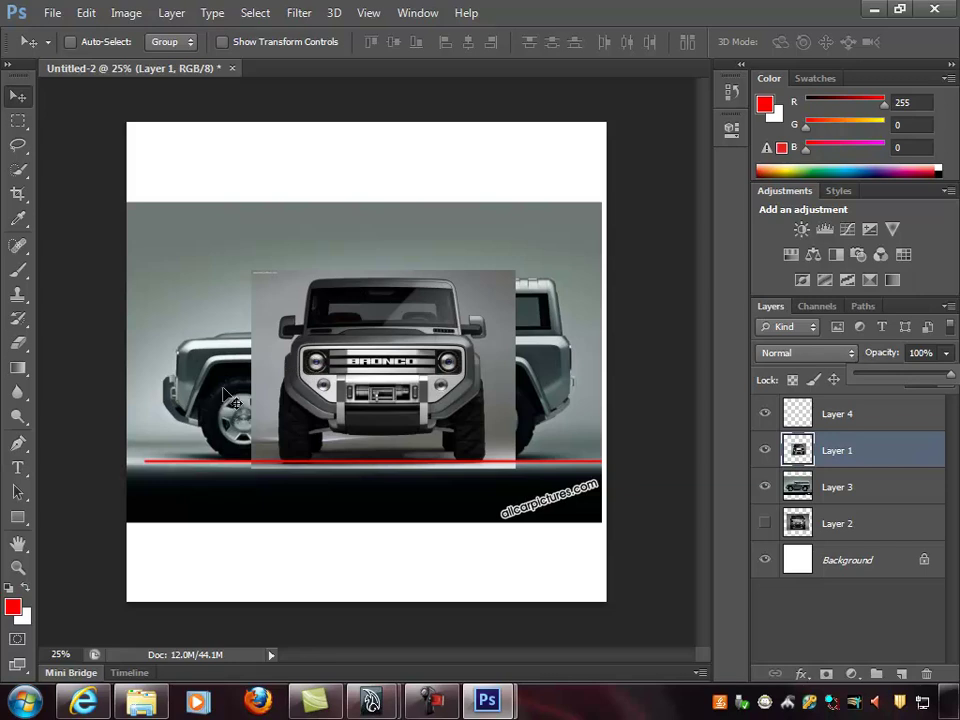
mouse_move(430, 336)
mouse_down()
mouse_move(407, 333)
mouse_move(418, 338)
mouse_up()
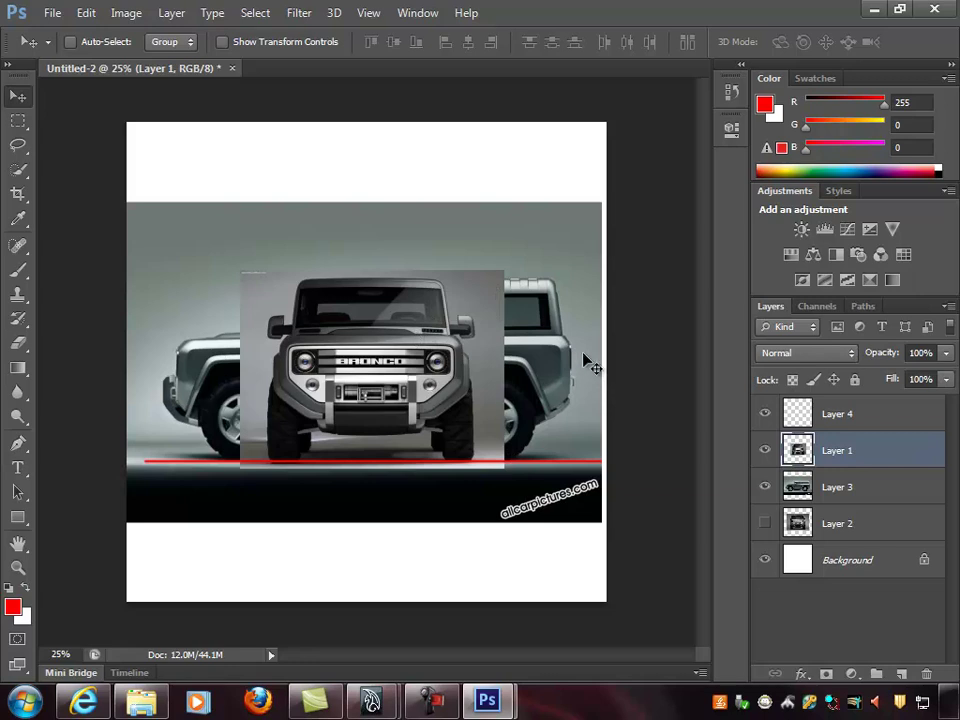
Hide the side and front views, place the rear-view layer directly above the front-view layer and make it visible
click(765, 487)
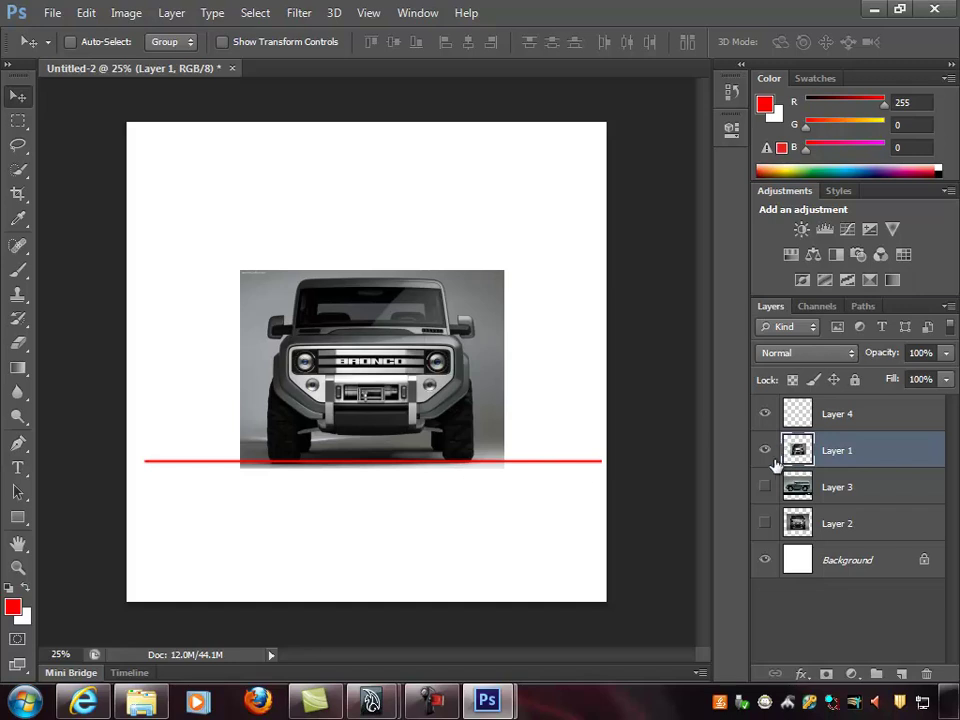
click(880, 536)
drag(880, 536, 872, 440)
click(765, 451)
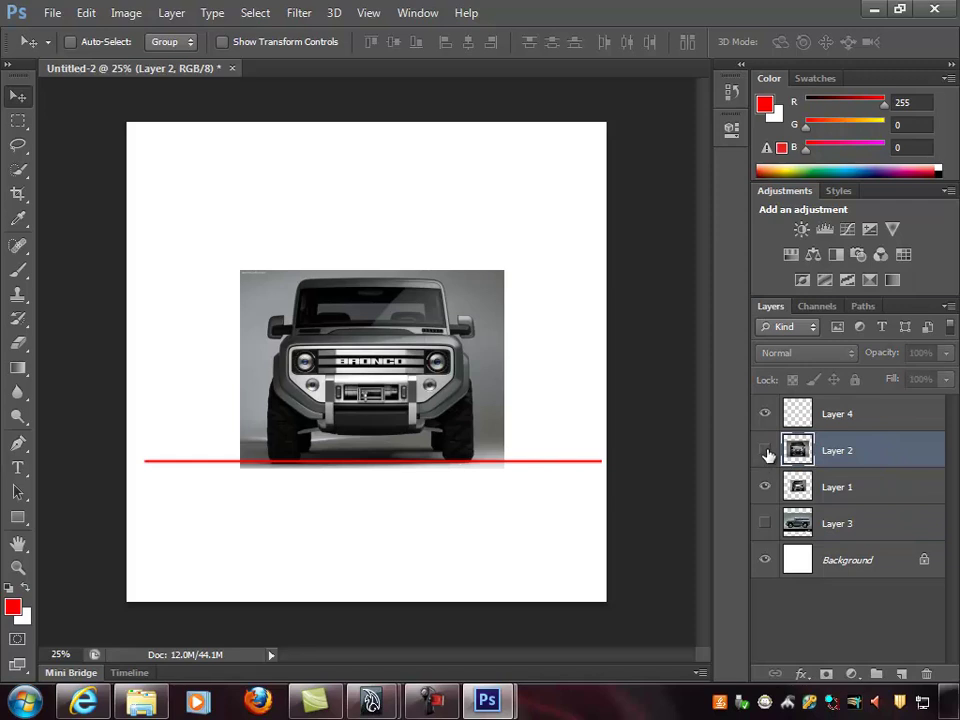
click(765, 488)
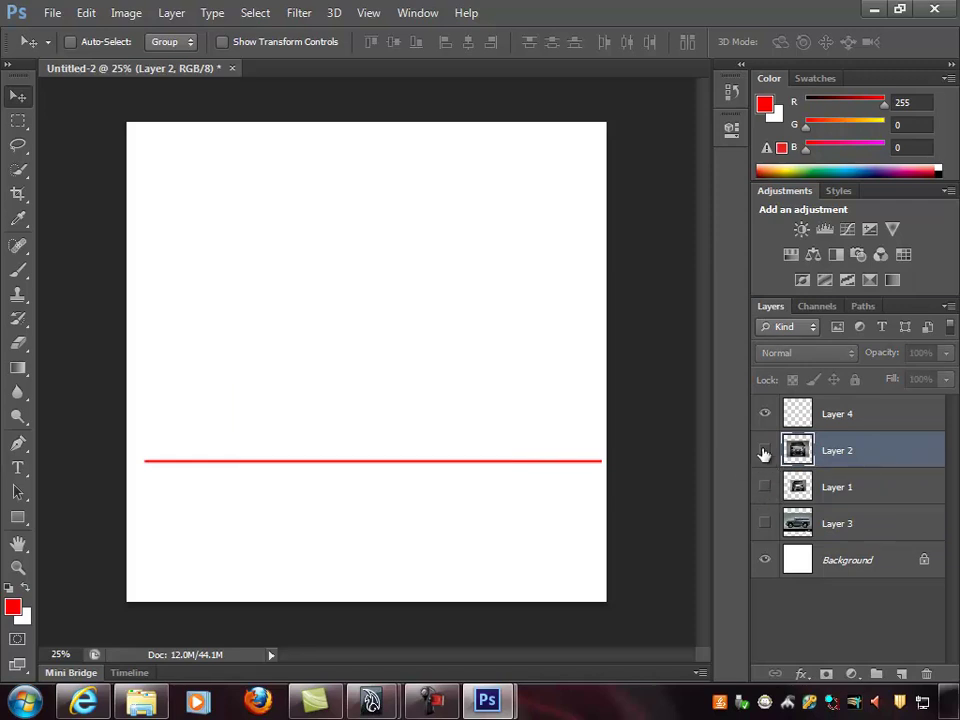
click(765, 451)
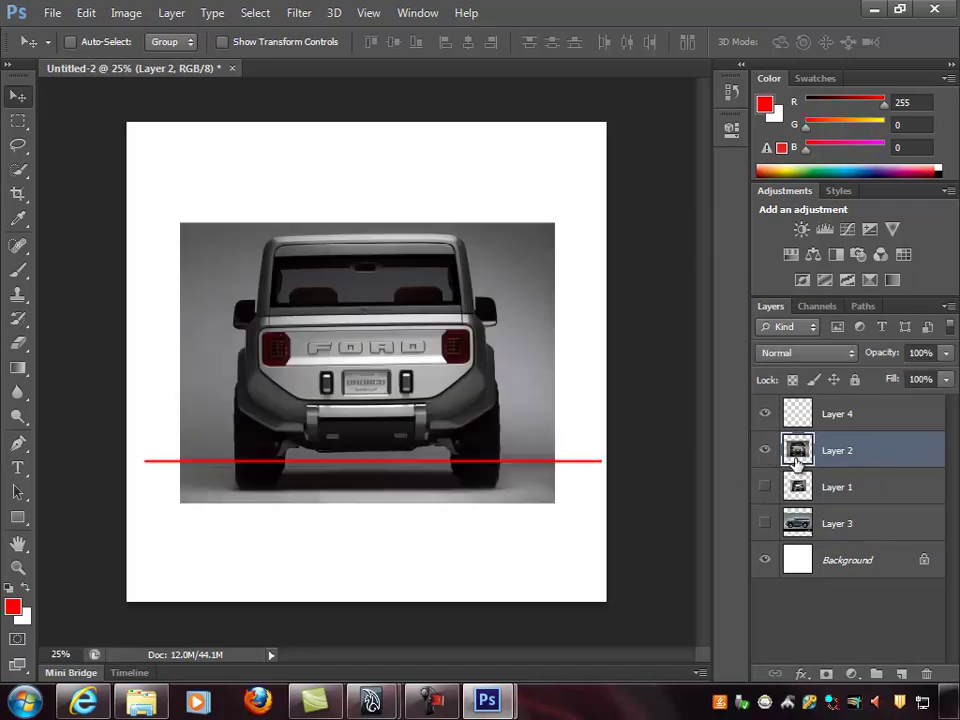
Show the side view and compare it with the rear view at 53% opacity, then restore the rear view to 100%
click(945, 353)
drag(944, 375, 901, 387)
click(765, 524)
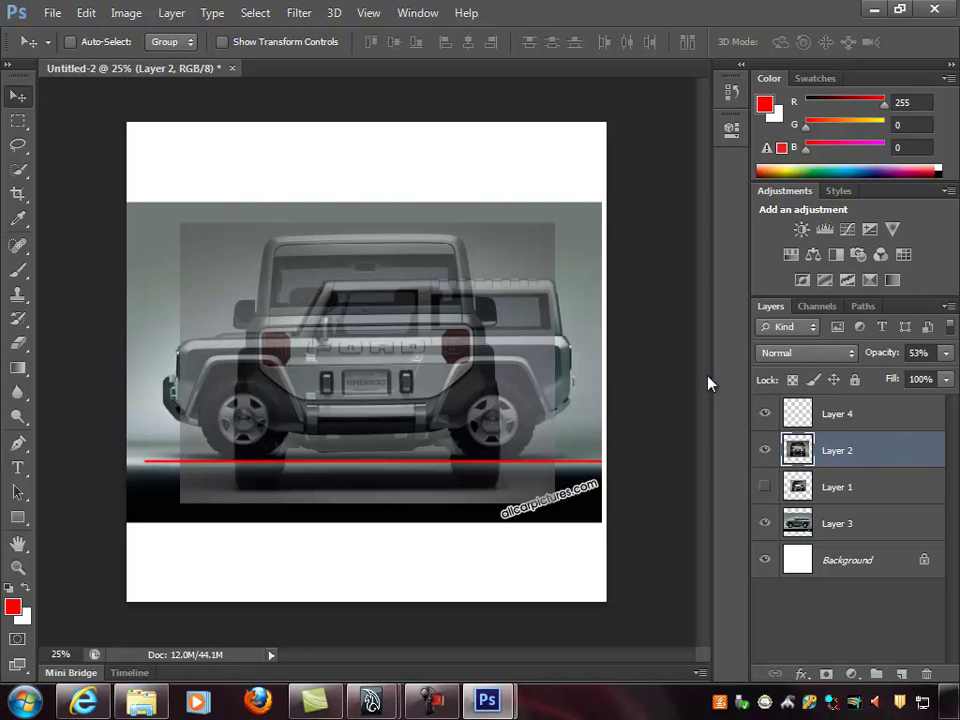
click(946, 355)
drag(916, 374, 952, 378)
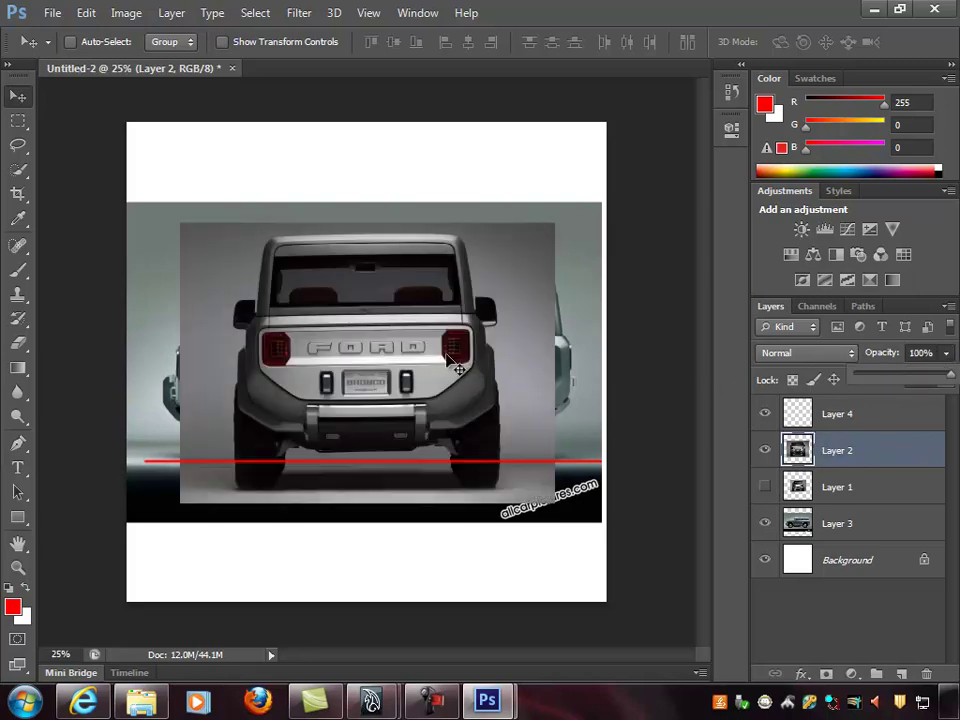
Rotate the rear view 0.51° to level its tyres with the red ground line, apply the transform and lower the image
drag(388, 382, 387, 348)
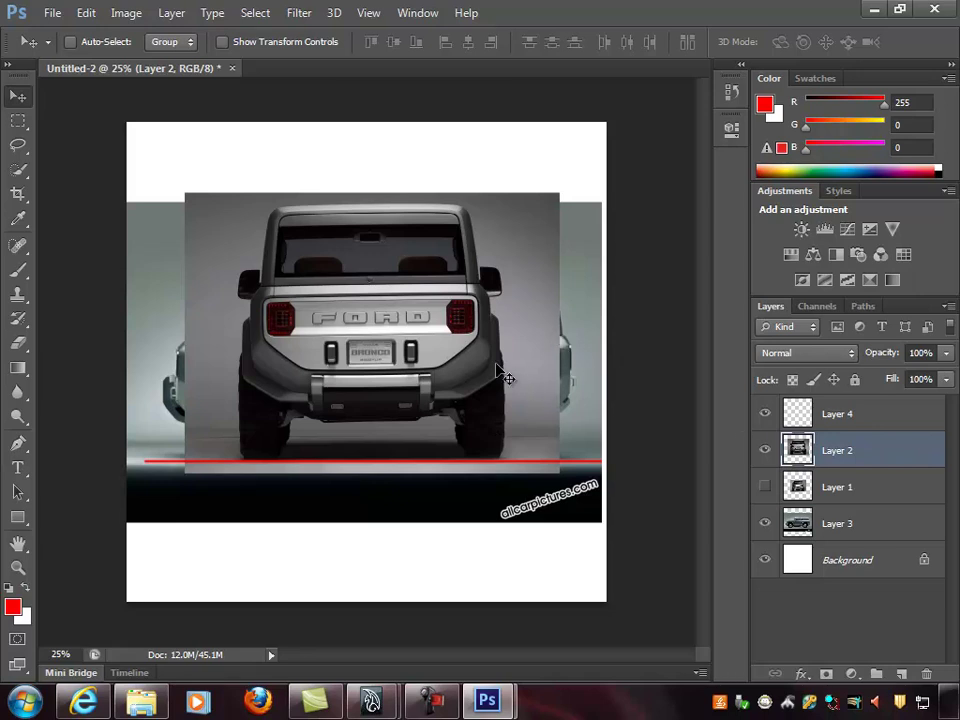
key(ctrl+t)
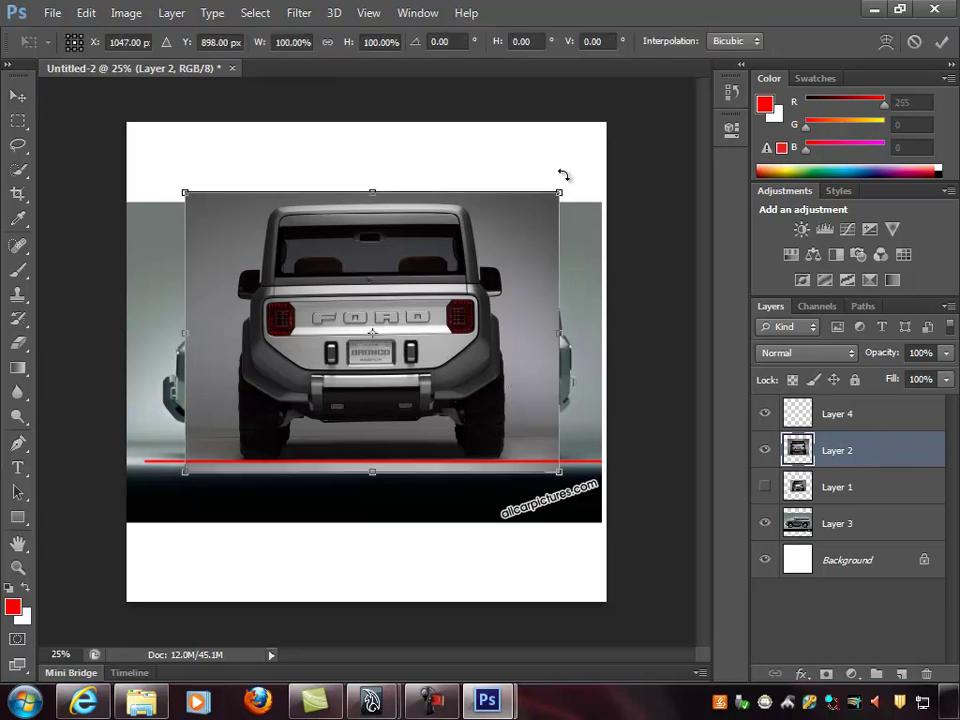
mouse_move(574, 174)
mouse_down()
mouse_move(583, 176)
mouse_move(577, 166)
mouse_up()
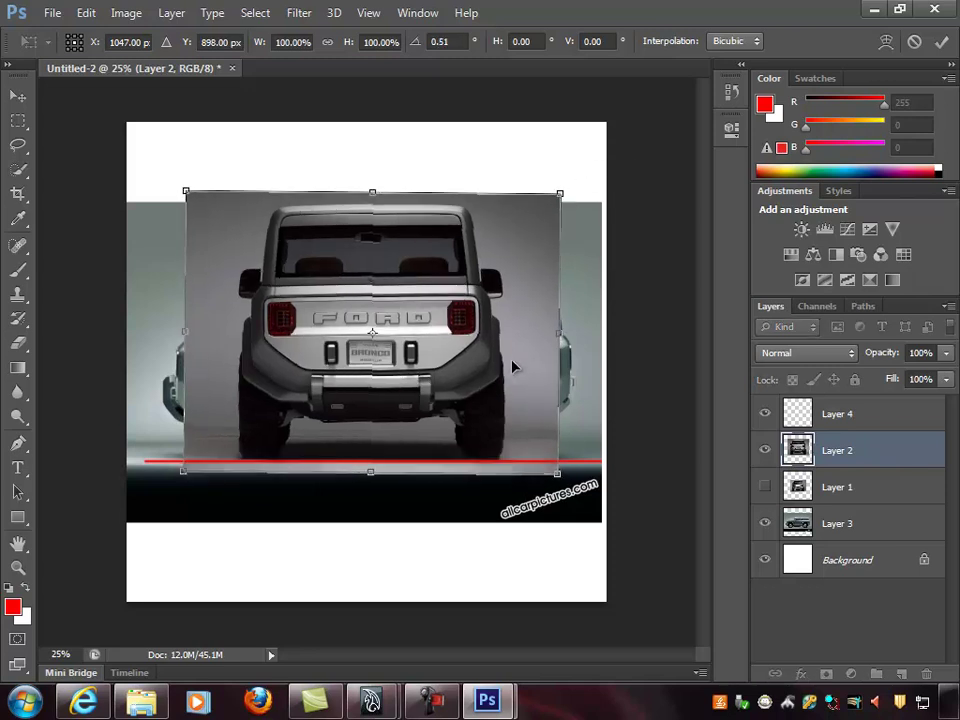
key(Down)
key(Down)
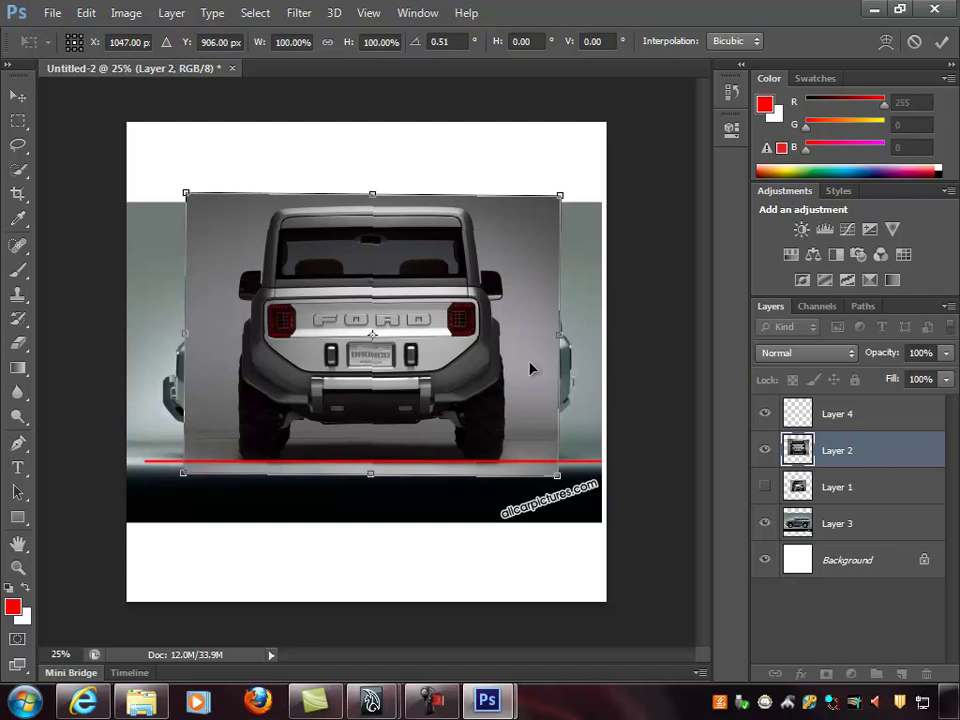
key(Return)
key(Return)
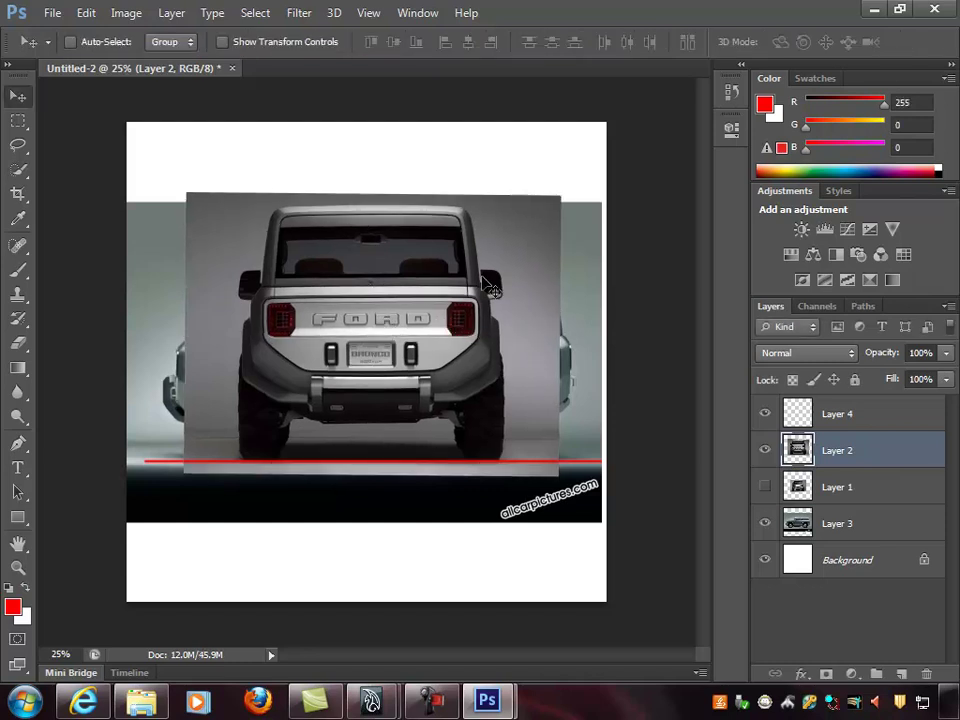
mouse_move(430, 258)
mouse_down()
mouse_move(441, 401)
mouse_move(442, 255)
mouse_up()
Check that the rear view is level by moving the red line over its body and roof, and return the line to the ground
click(837, 413)
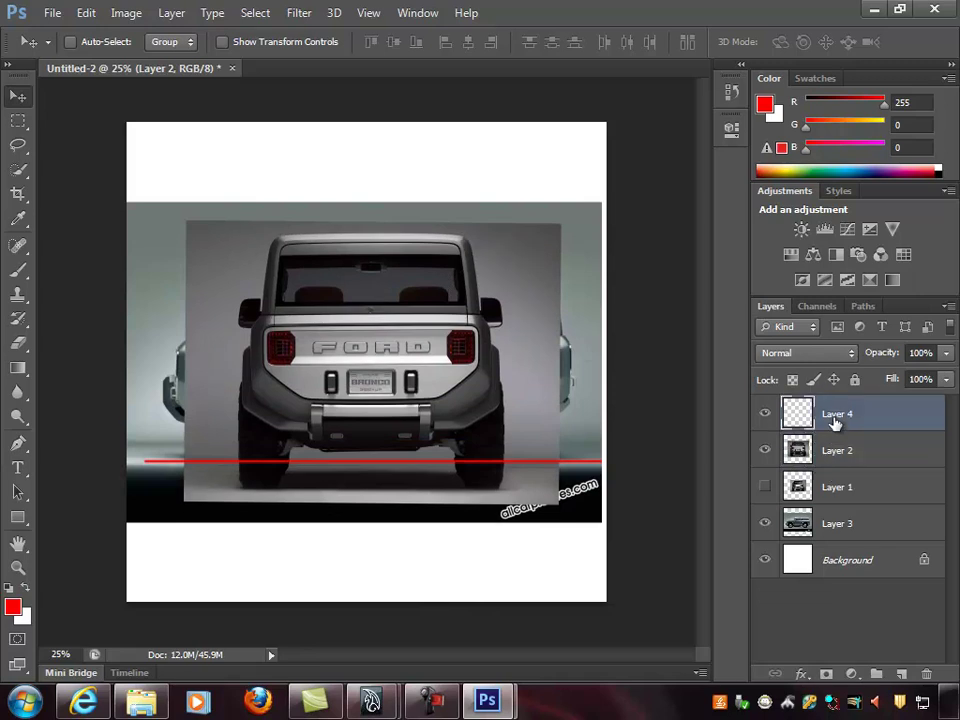
drag(418, 463, 268, 320)
mouse_move(347, 336)
mouse_down()
mouse_move(352, 313)
mouse_move(349, 324)
mouse_up()
drag(428, 325, 403, 264)
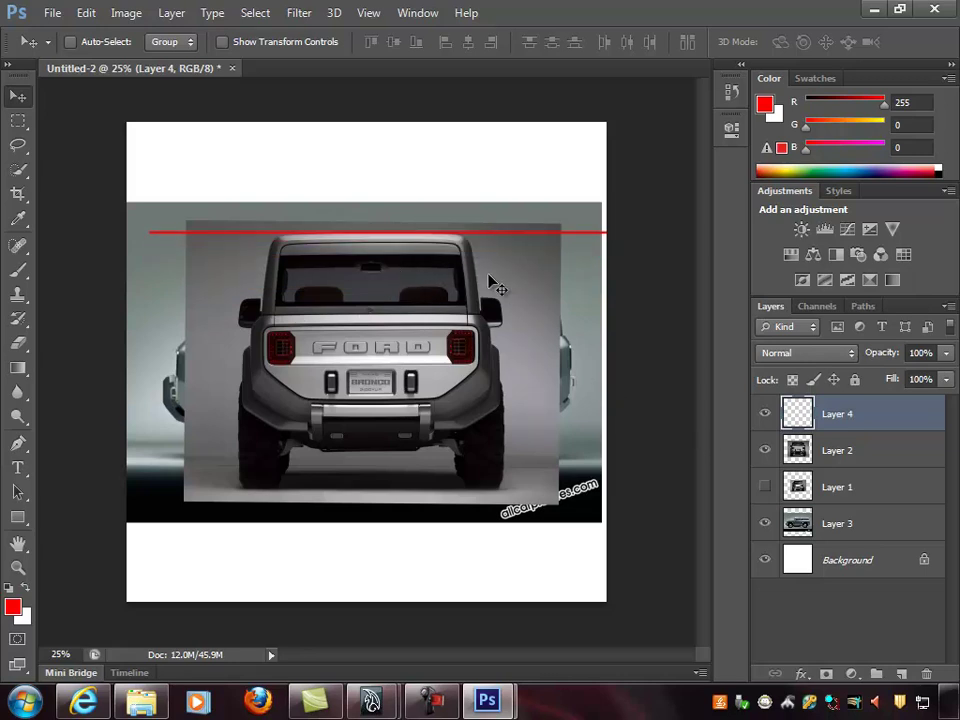
drag(503, 380, 512, 390)
key(ctrl+z)
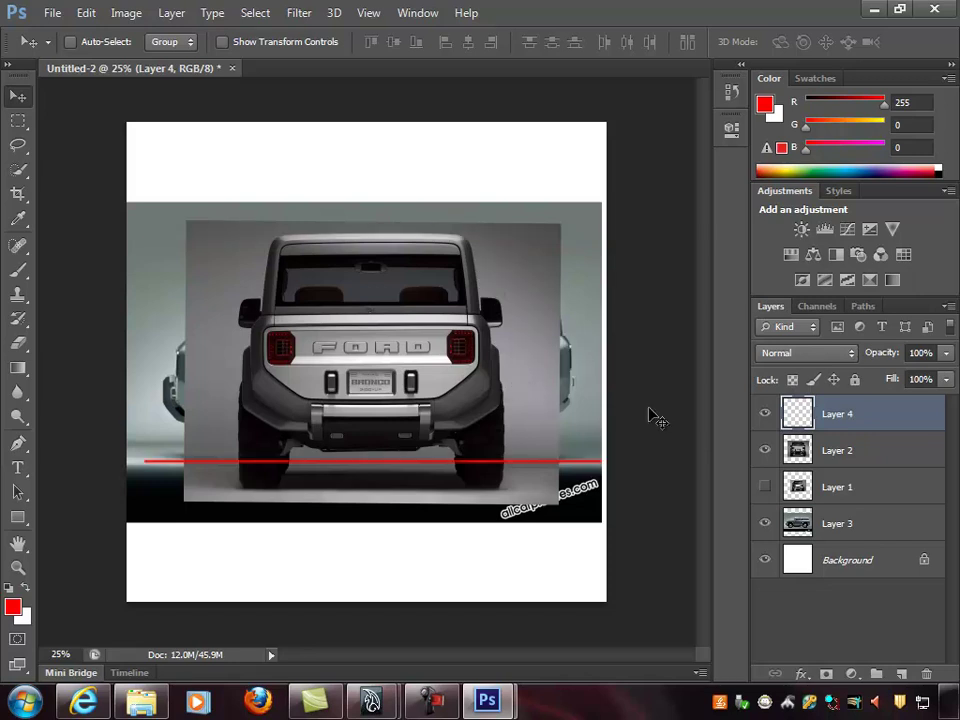
Select the rear-view layer and reduce its opacity to 54% so the side view shows through
click(844, 451)
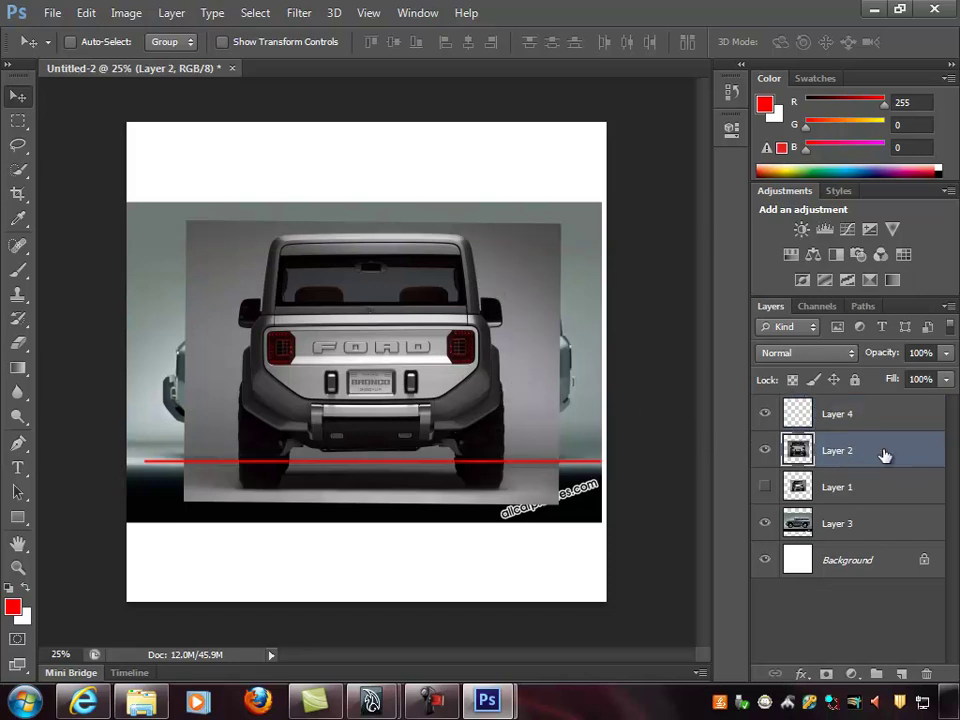
click(945, 353)
drag(943, 376, 903, 378)
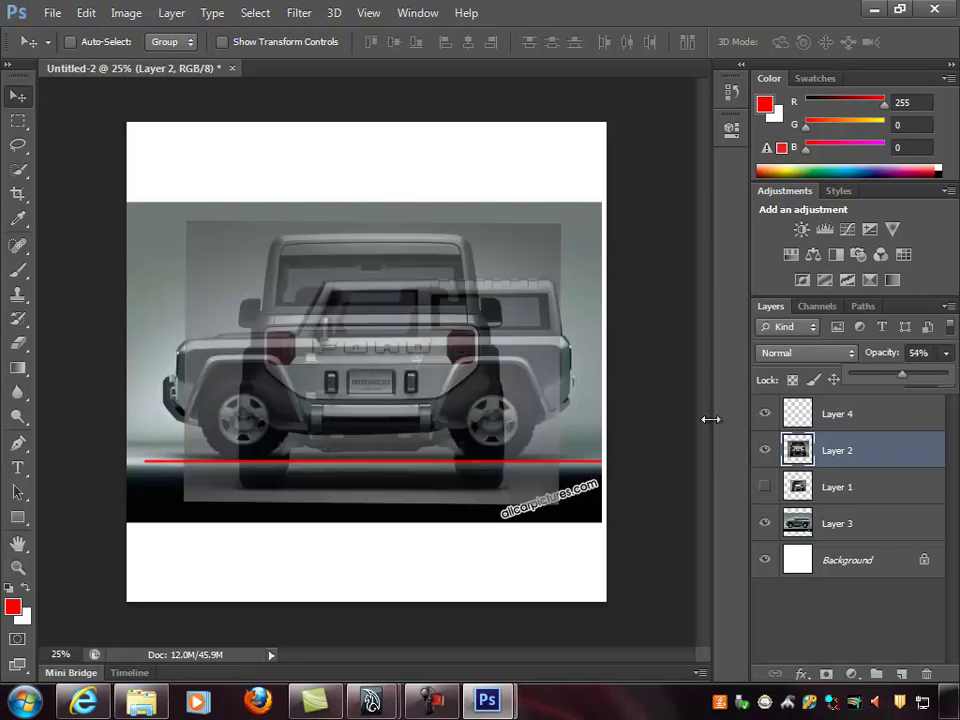
click(419, 292)
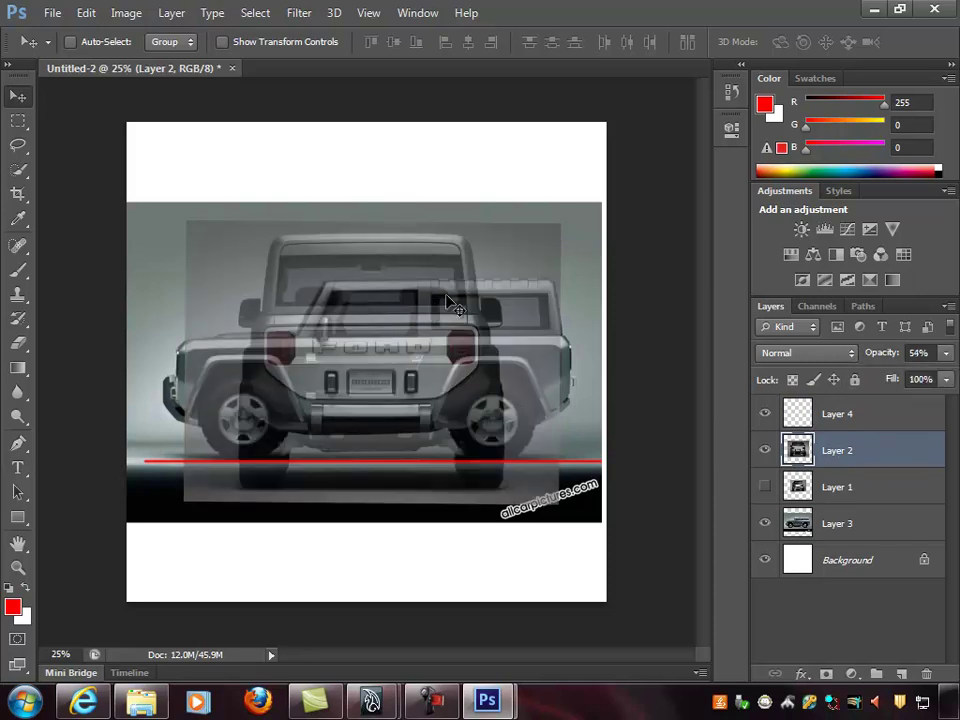
Transform the rear view: align its roof with the side view's roof, move the pivot to the roof's rear corner and scale to about 69.25%
key(ctrl+t)
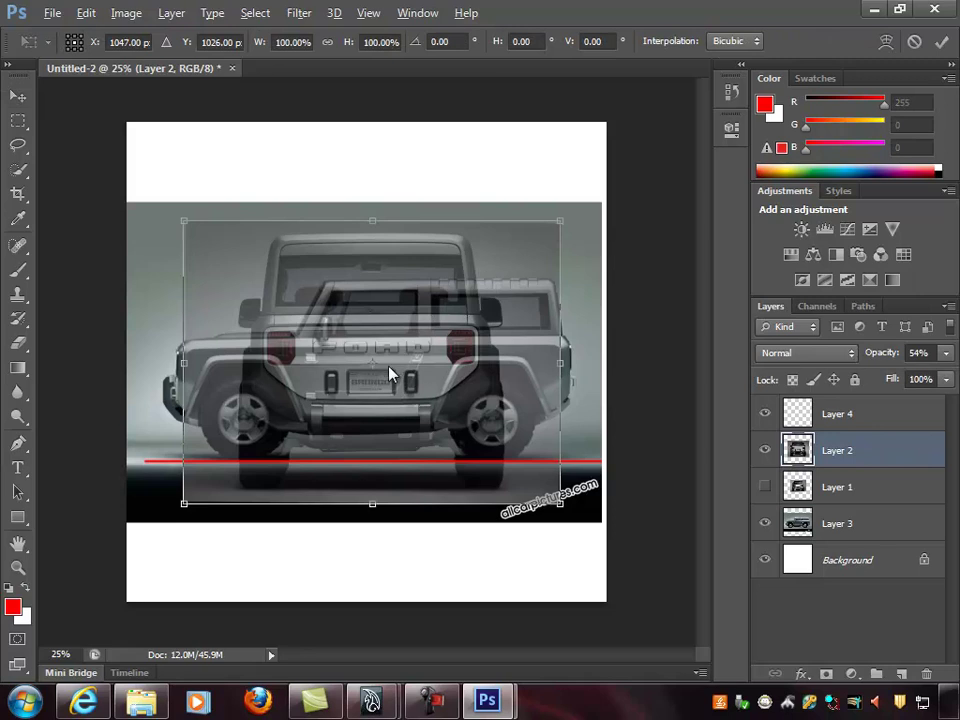
drag(436, 260, 522, 302)
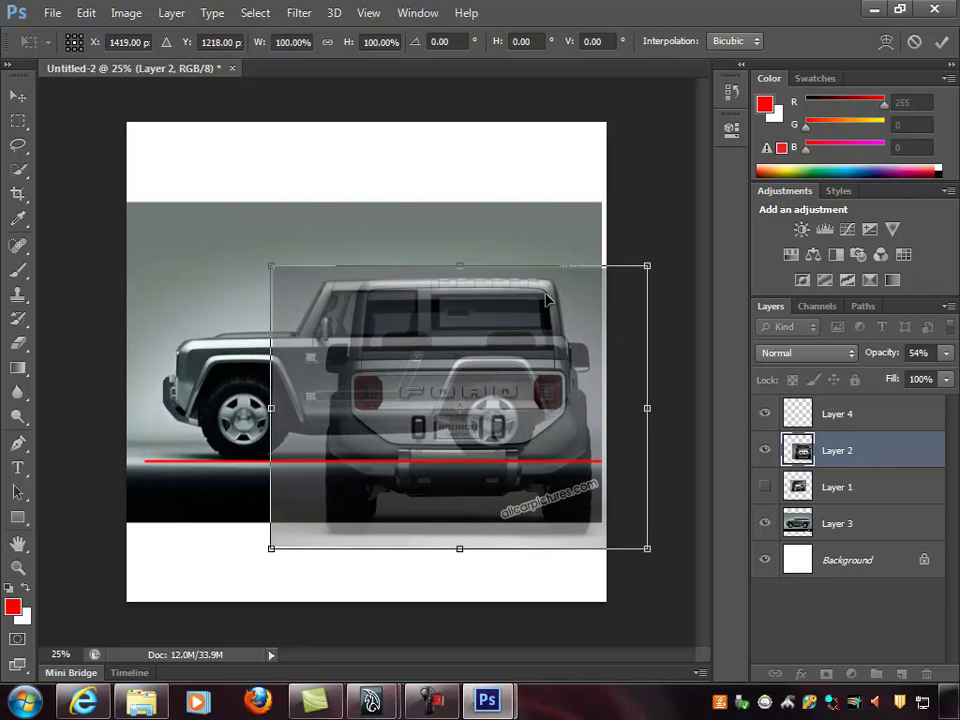
drag(525, 318, 555, 288)
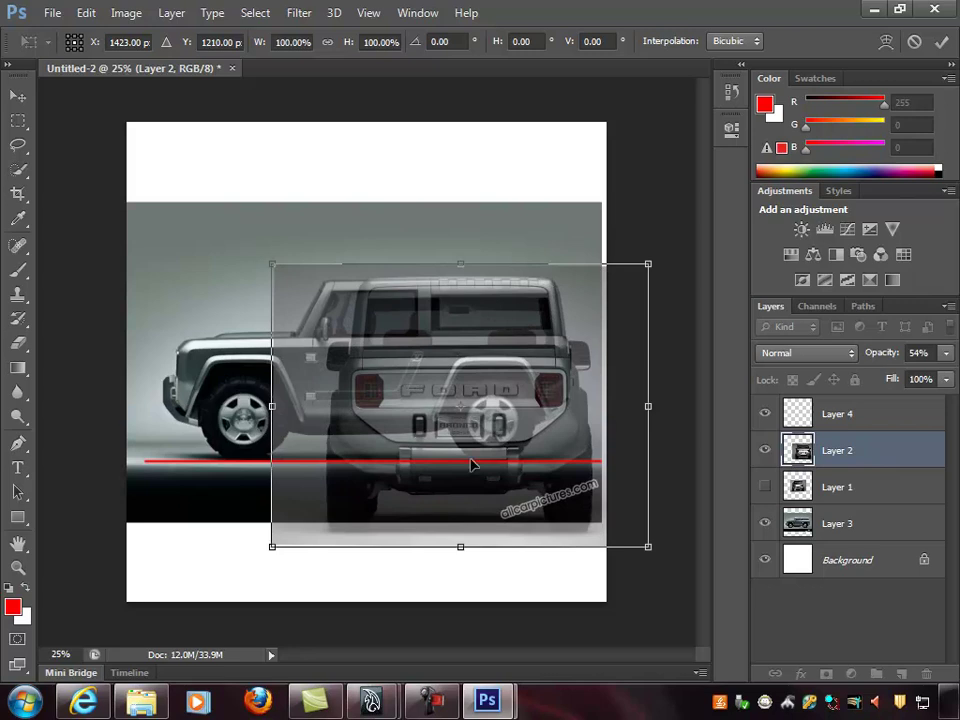
drag(461, 413, 546, 280)
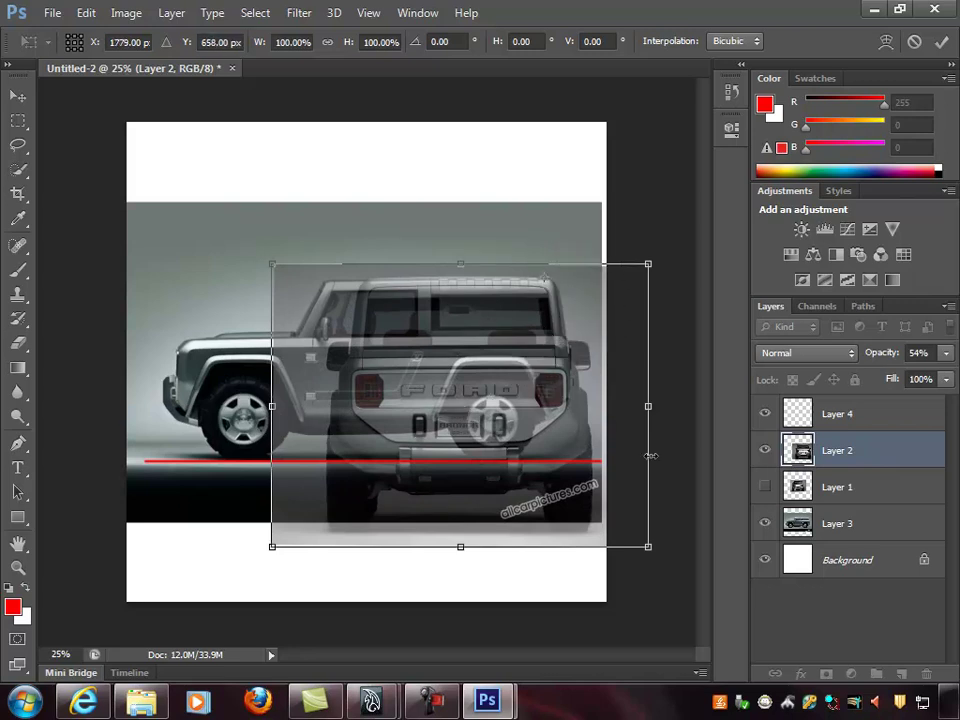
drag(650, 549, 617, 468)
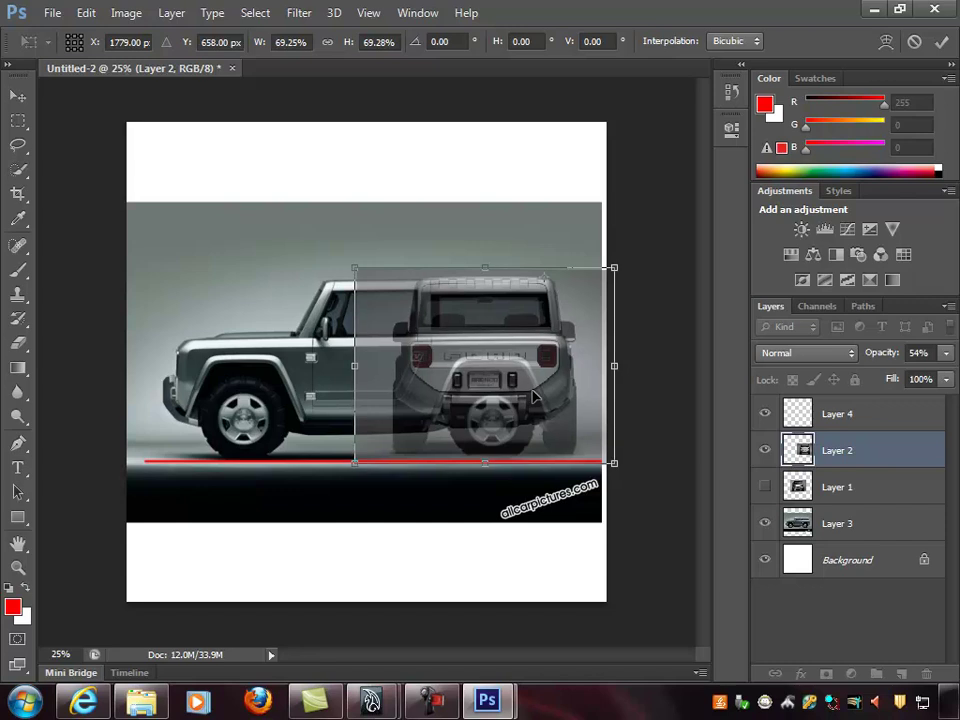
Slide the reduced rear view leftward across the side view to compare their roof, body and tyre heights
drag(540, 397, 533, 397)
key(Left)
key(Left)
key(Left)
key(Left)
key(Left)
key(Left)
key(Left)
key(Left)
key(Left)
key(Left)
key(Left)
key(Left)
key(Left)
key(Left)
key(Left)
key(Left)
key(Left)
key(Left)
key(Left)
key(Left)
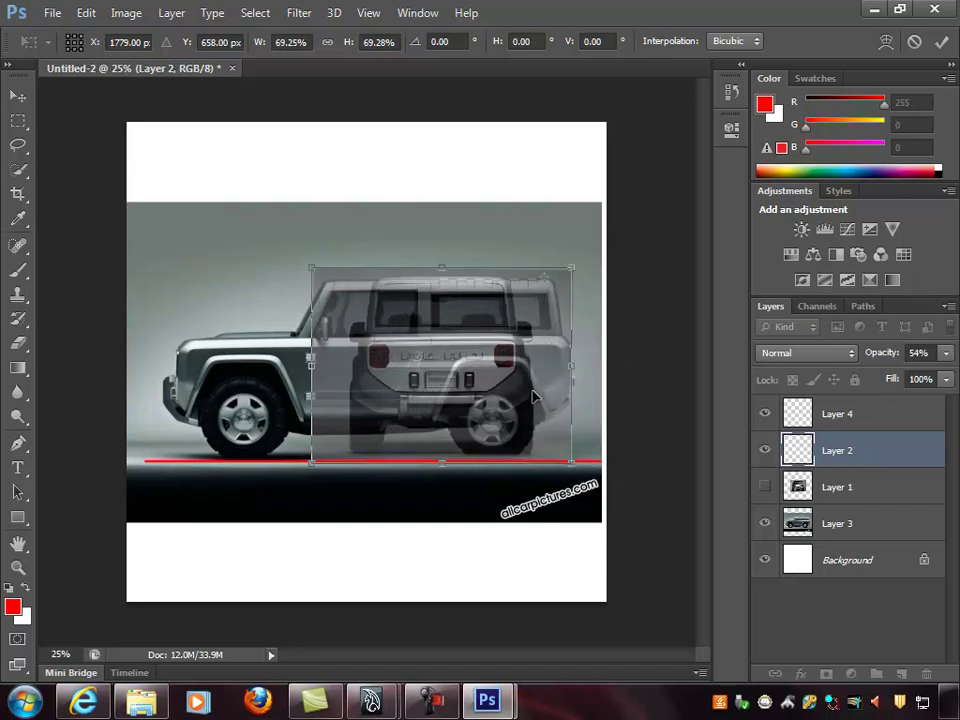
key(shift+Left)
key(shift+Left)
key(shift+Left)
key(shift+Left)
key(shift+Left)
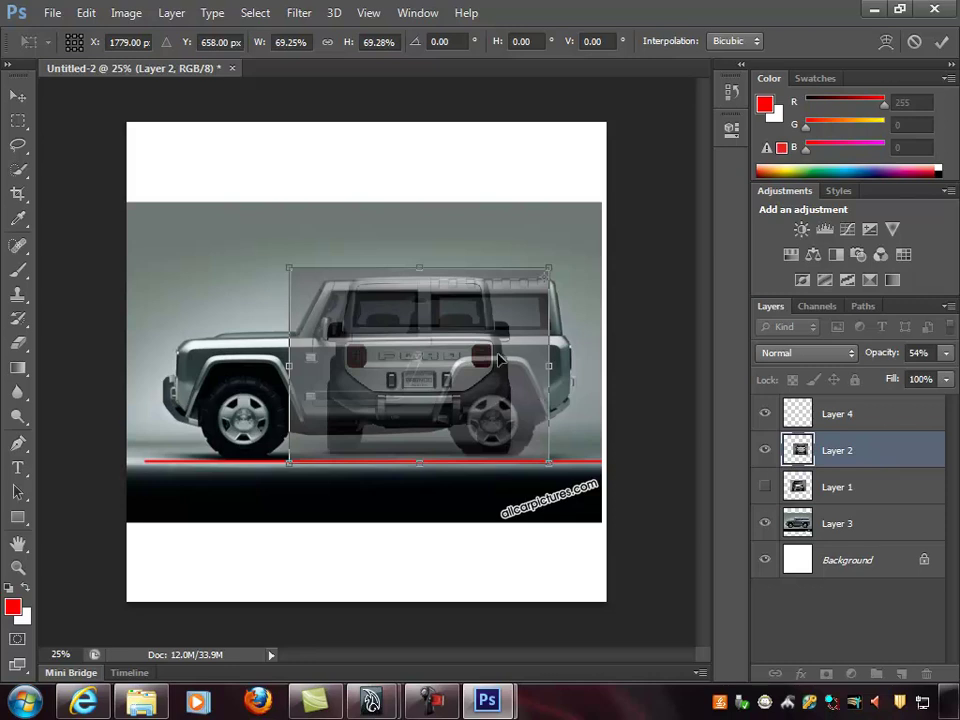
Enlarge the rear view to about 73% and slide it along the side view to compare body lines and tyre bottoms
drag(545, 463, 565, 473)
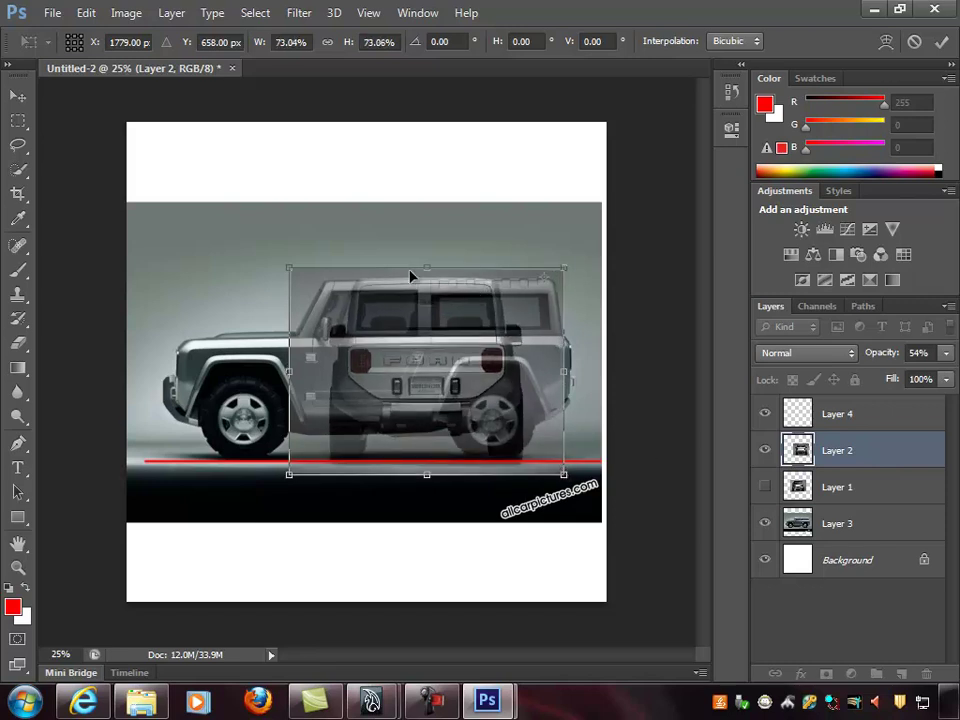
drag(450, 310, 500, 311)
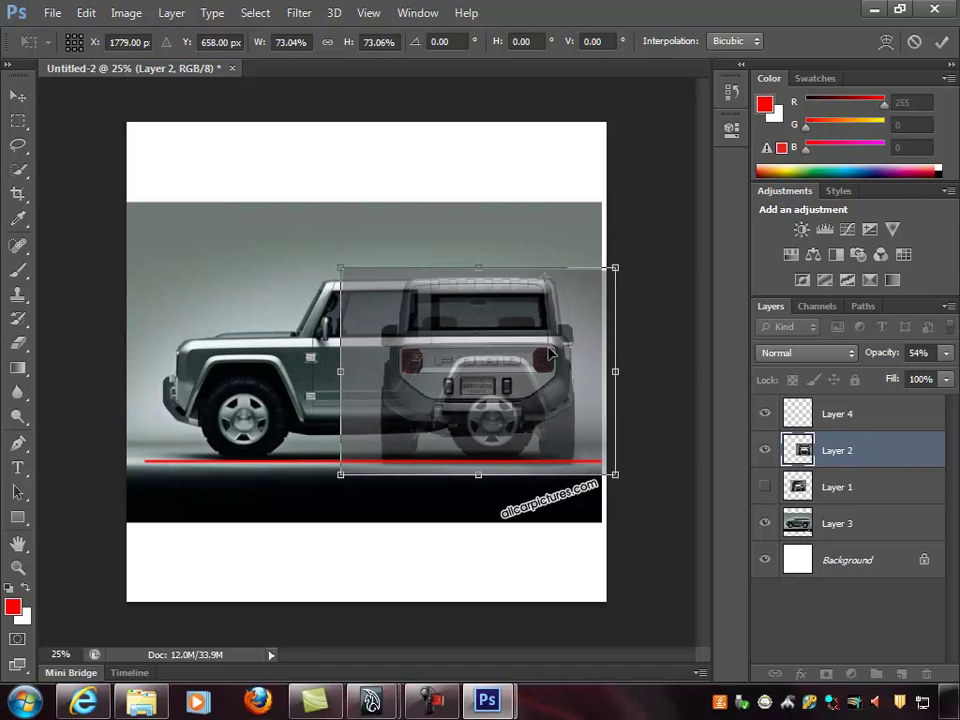
key(ctrl+z)
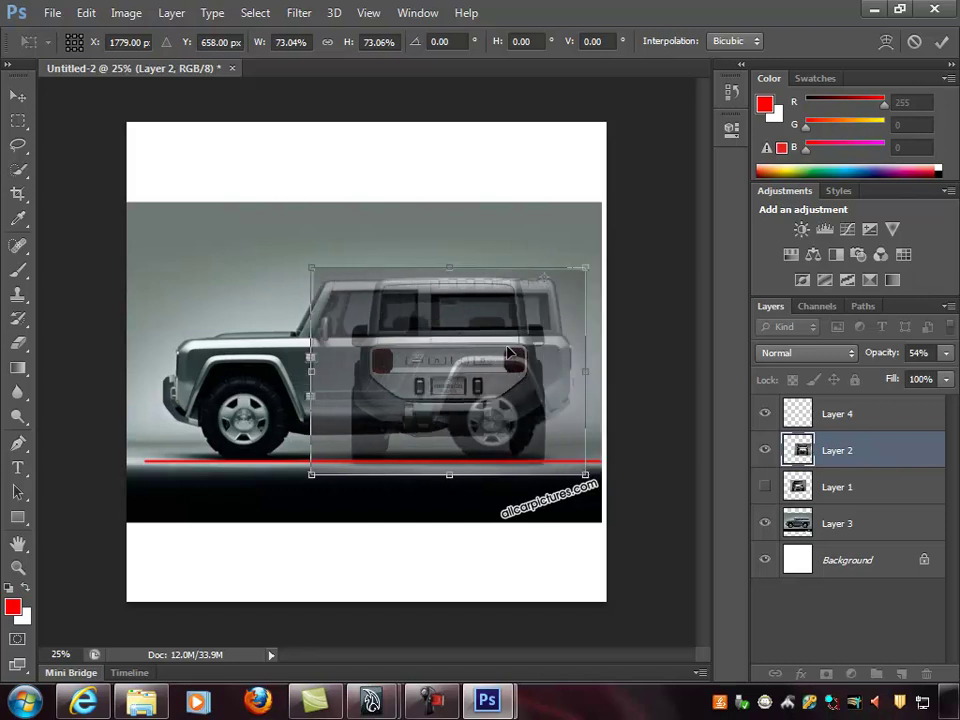
drag(515, 373, 551, 372)
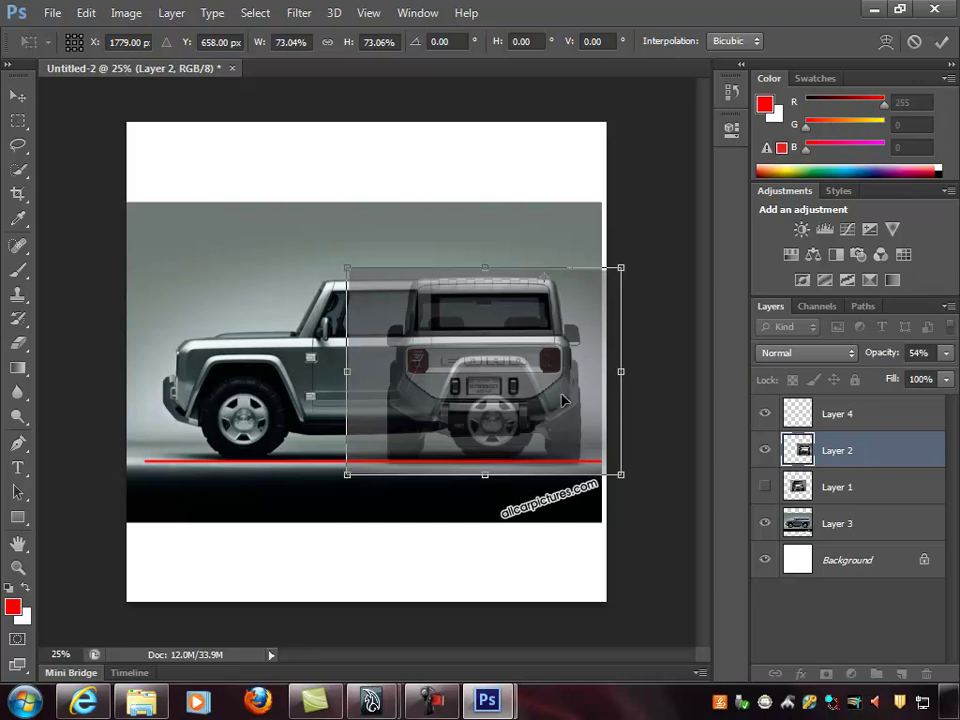
drag(565, 397, 474, 388)
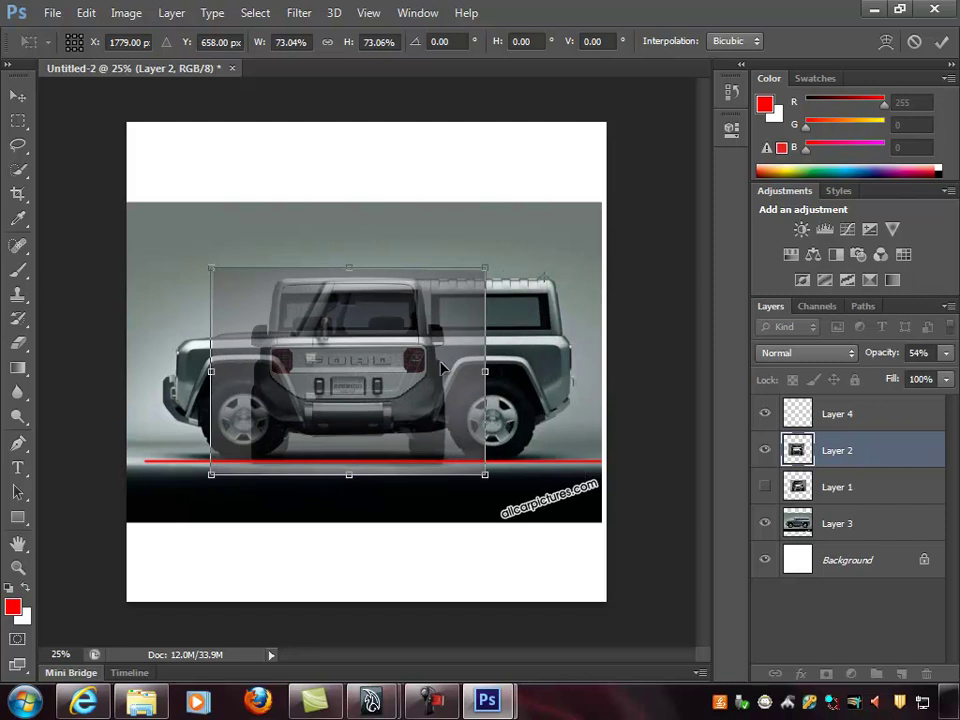
drag(458, 376, 508, 379)
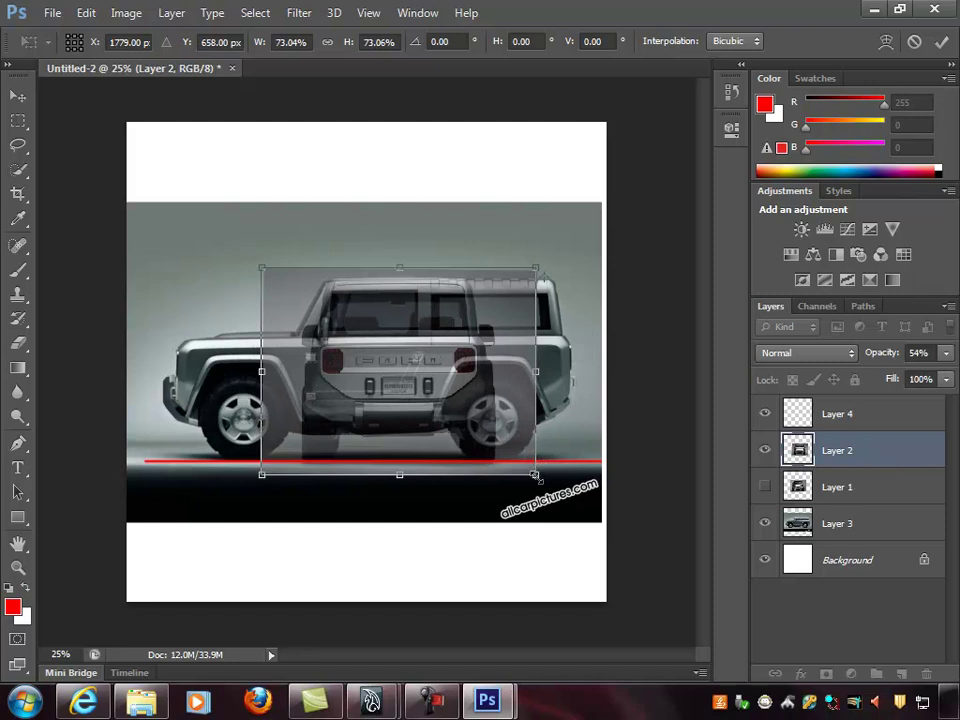
Fine-tune the rear view's scale to 72.98%, apply the transform and move the image to roughly the centre of the canvas
drag(537, 478, 531, 469)
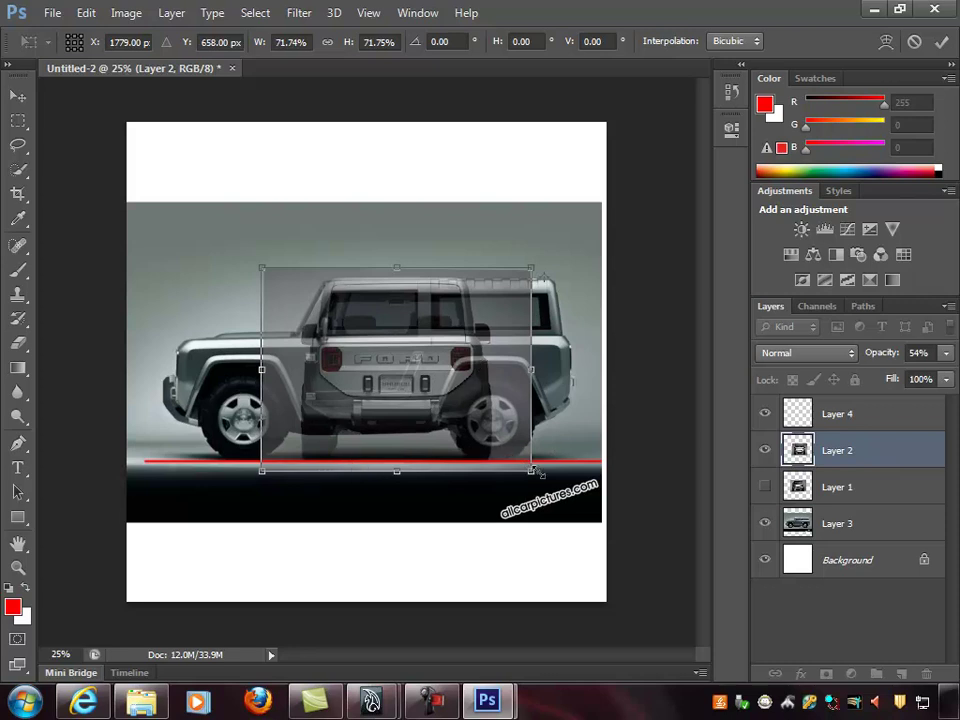
drag(531, 469, 536, 473)
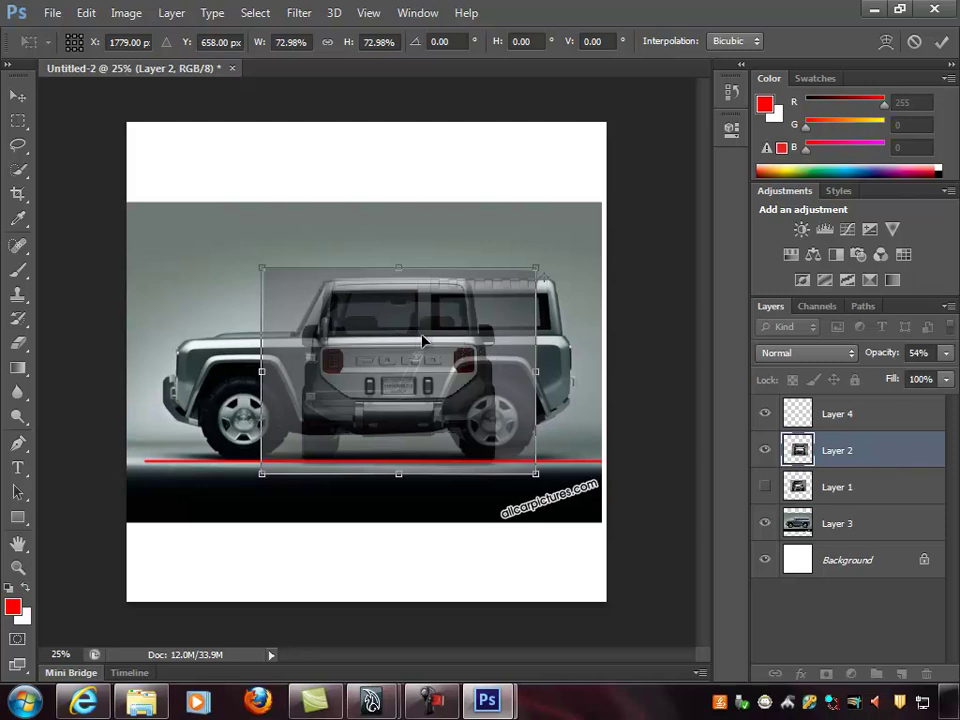
key(Return)
drag(490, 358, 466, 358)
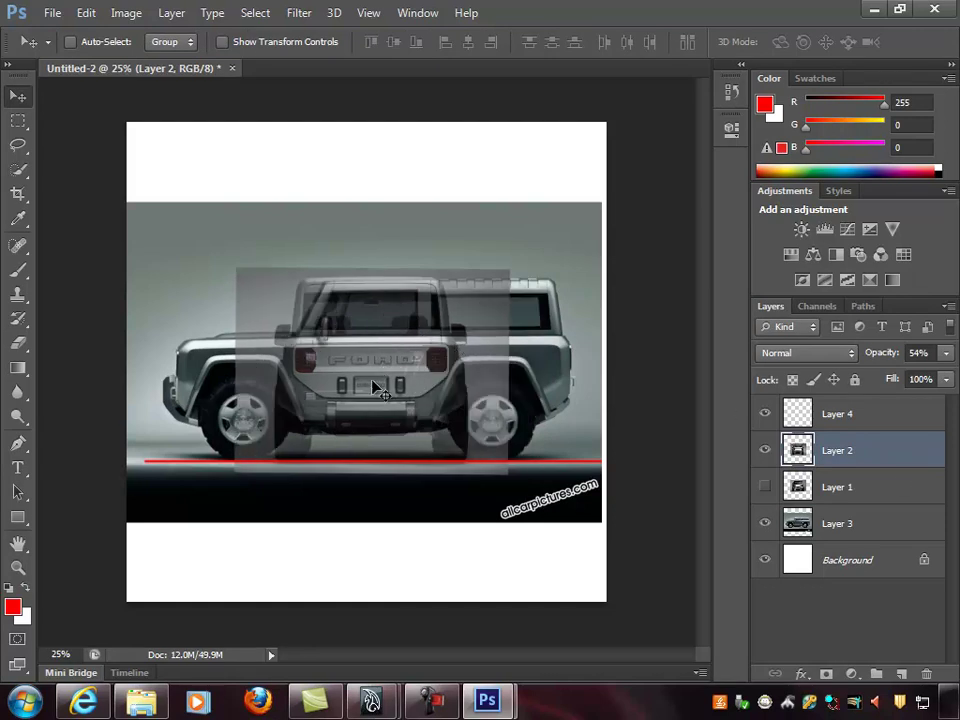
Restore the rear view to 100% opacity, hide it and the red line, and select the side-view layer
click(945, 353)
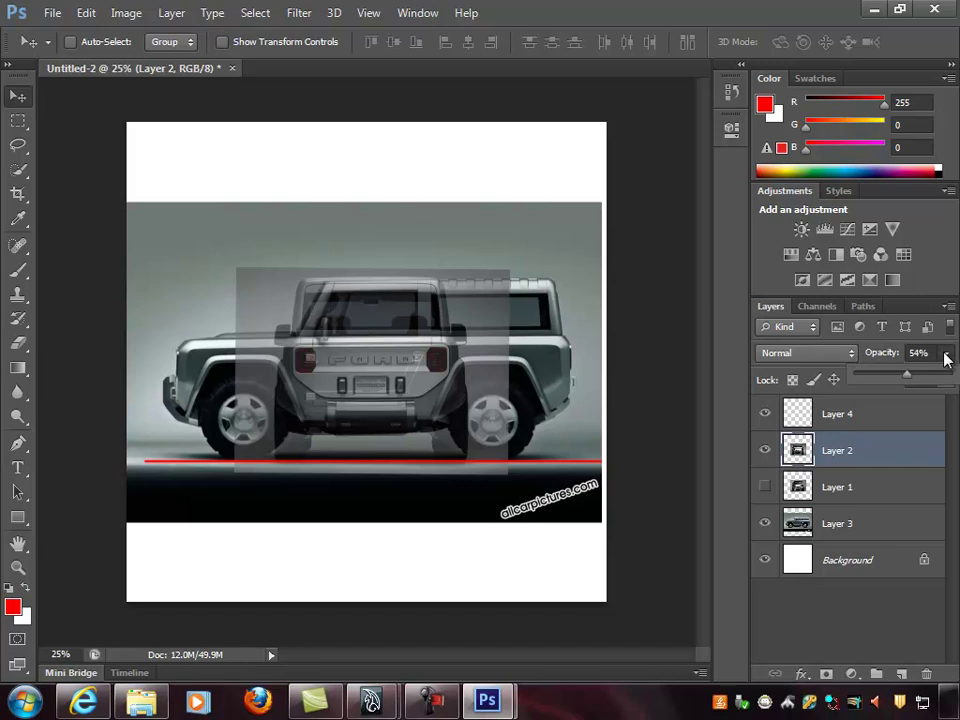
drag(906, 374, 952, 374)
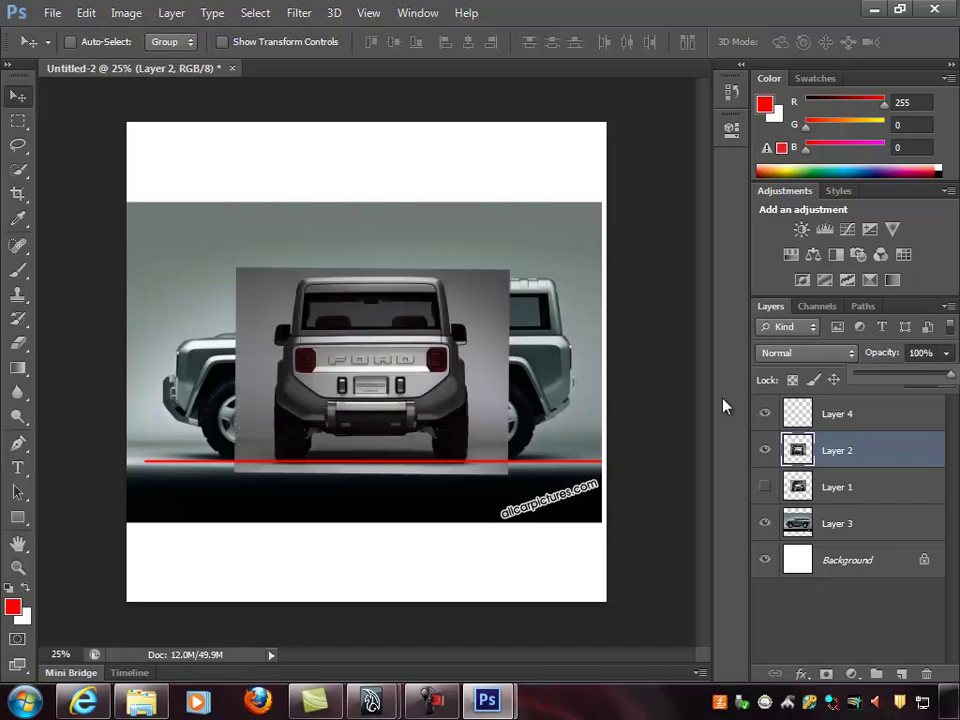
click(764, 413)
click(764, 413)
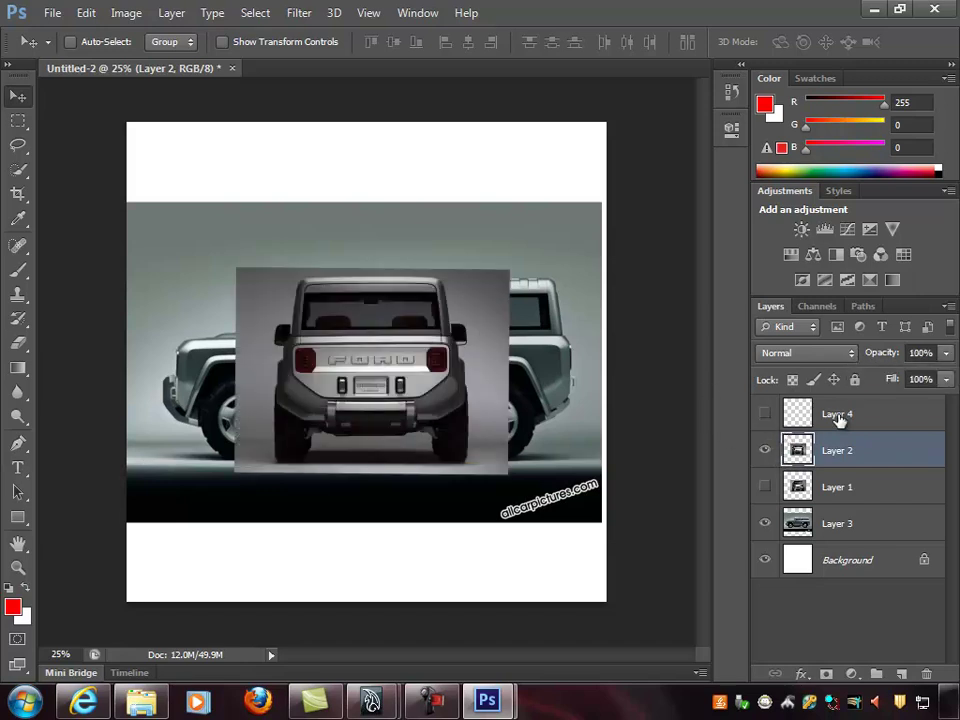
click(765, 450)
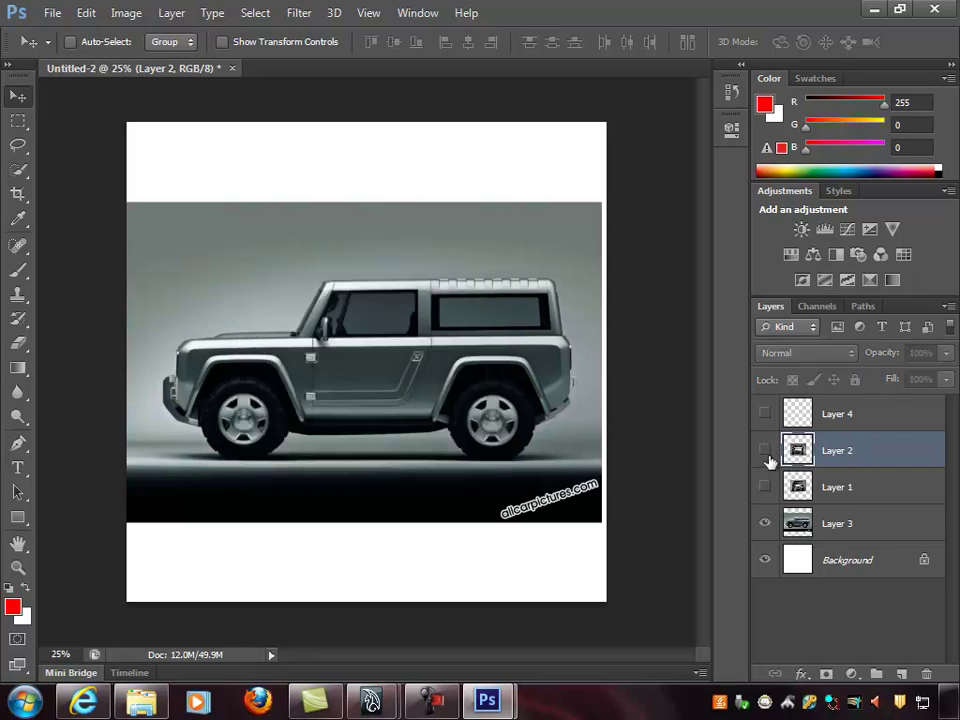
click(860, 525)
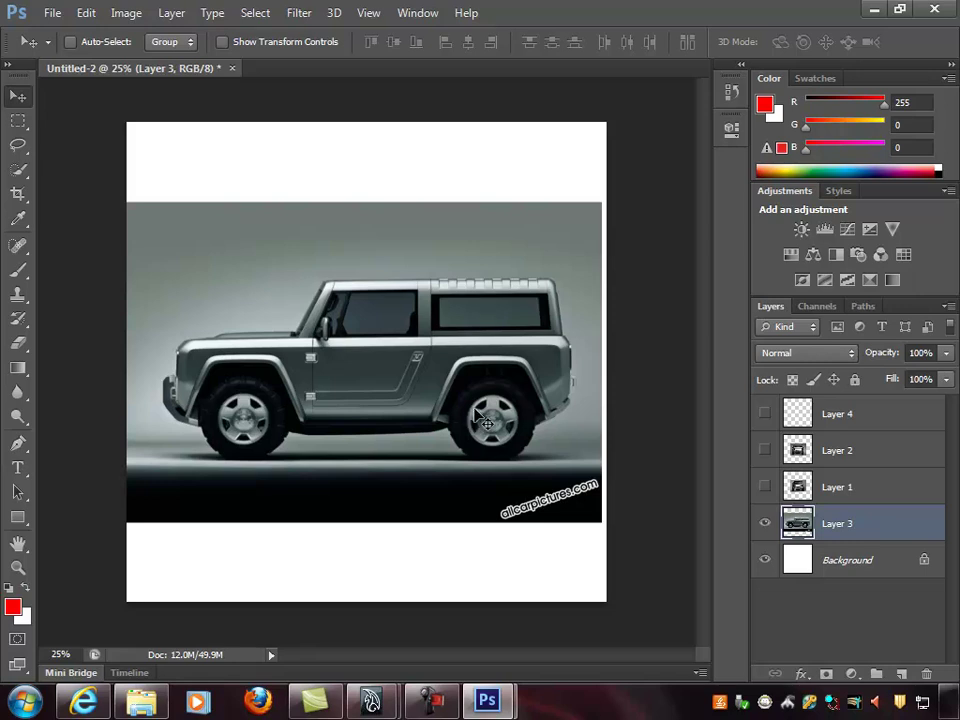
Start saving the side view as a copy, and create and open a new Desktop folder named Temp as the destination
key(ctrl+s)
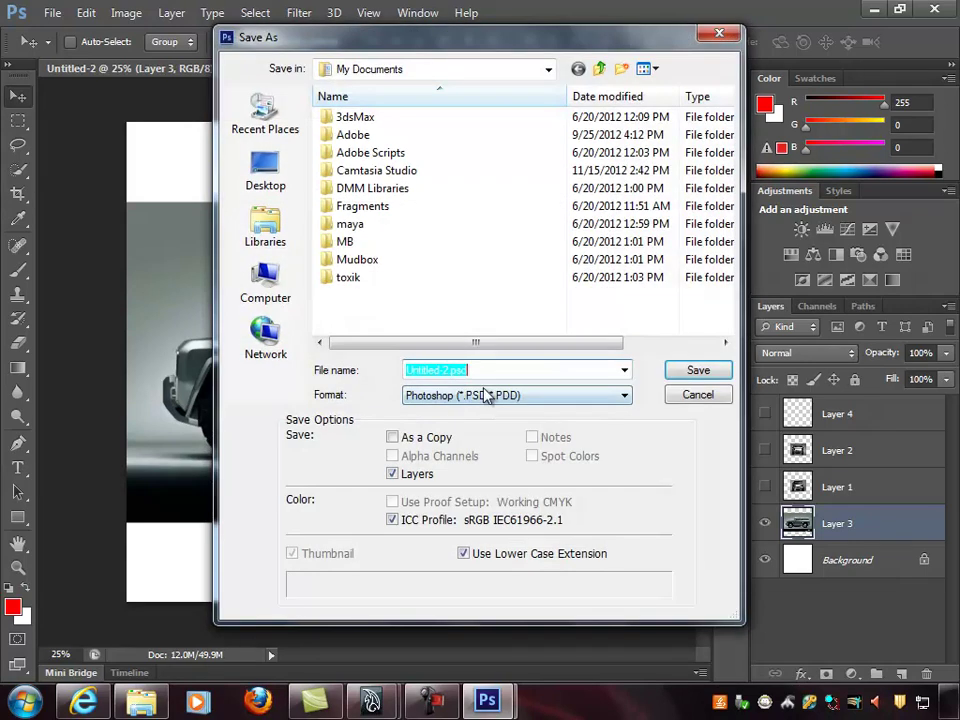
click(437, 443)
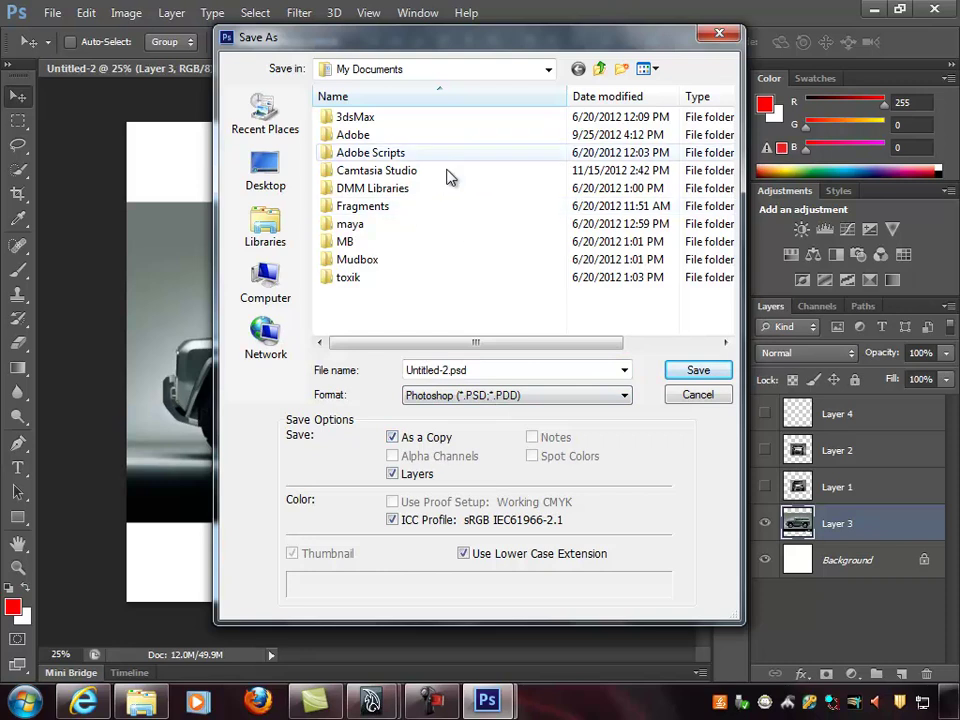
click(548, 69)
click(368, 105)
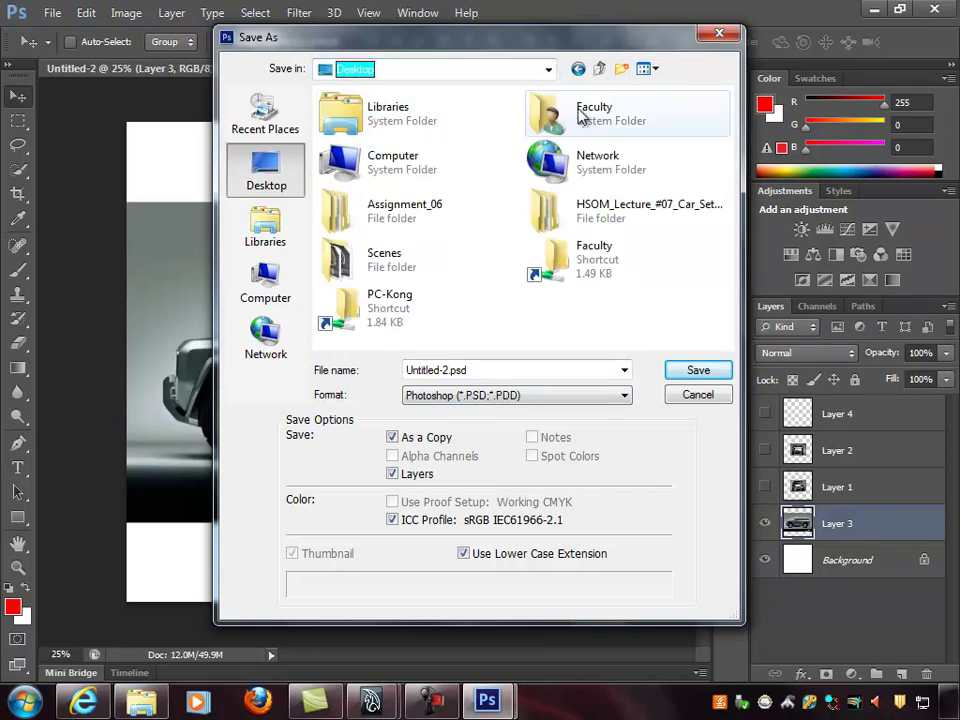
key(ctrl+shift+n)
text(Temp)
key(Return)
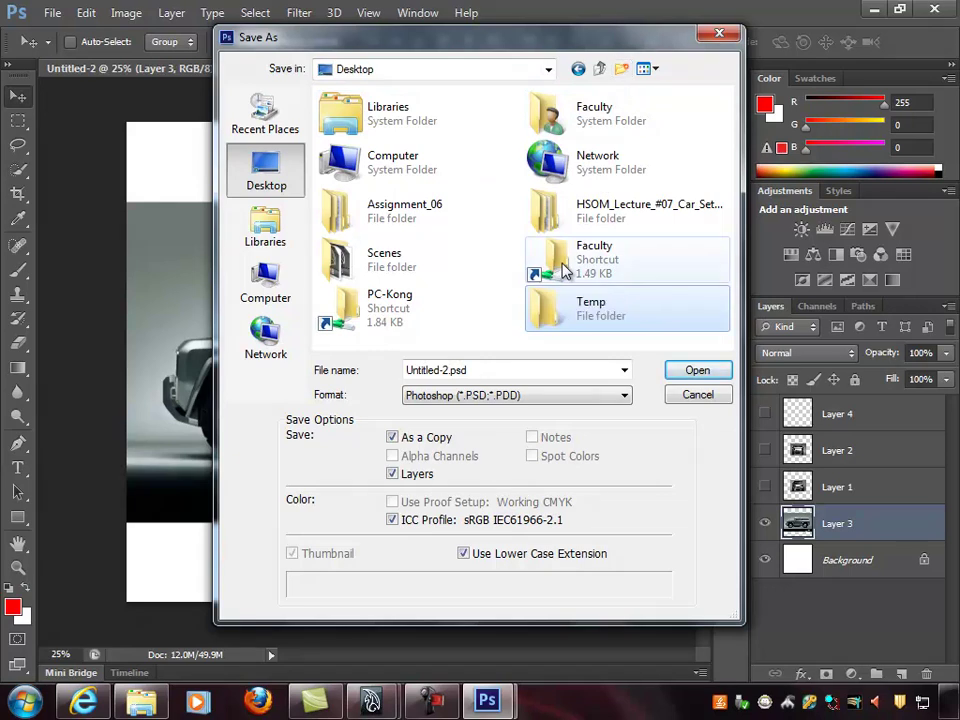
double_click(621, 317)
Set the side-view copy's format to JPEG and name it Side_Ref_Tex.jpg
click(508, 396)
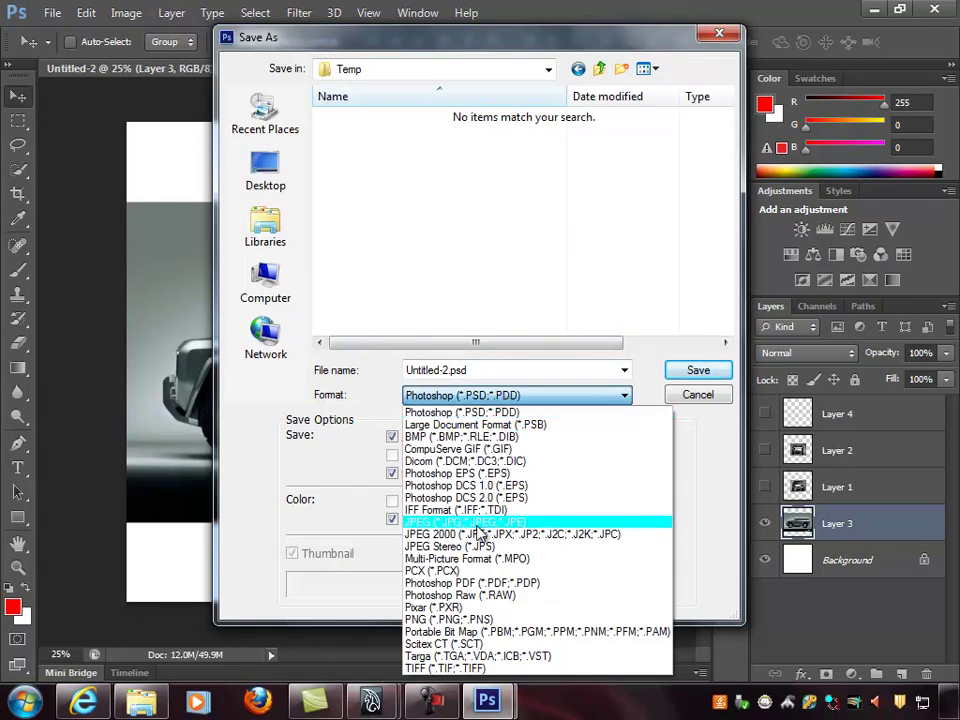
click(485, 519)
double_click(500, 371)
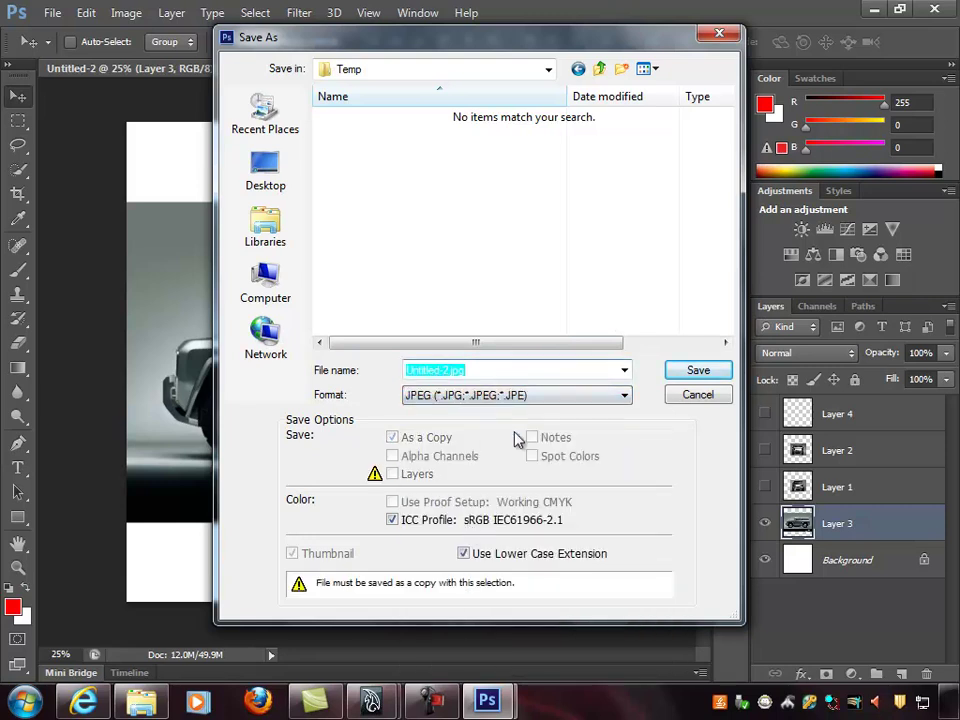
key(Left)
key(Left)
key(BackSpace)
key(BackSpace)
key(BackSpace)
key(BackSpace)
key(BackSpace)
key(BackSpace)
key(BackSpace)
key(BackSpace)
key(BackSpace)
key(BackSpace)
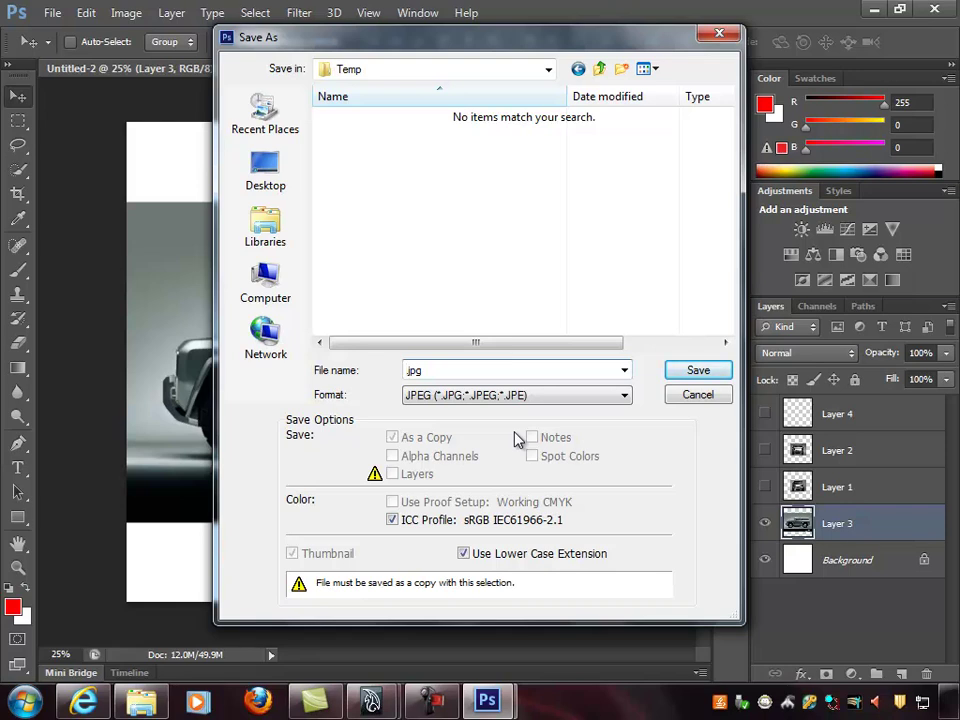
text(Side_Ref_Tex)
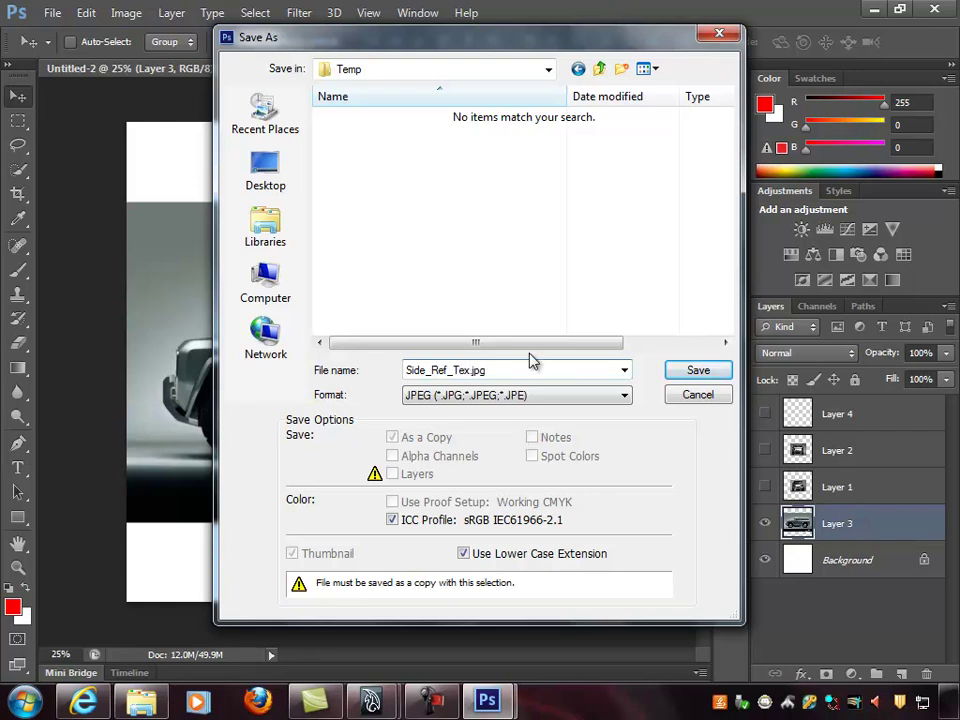
Save the side-view JPEG at maximum image quality
click(690, 374)
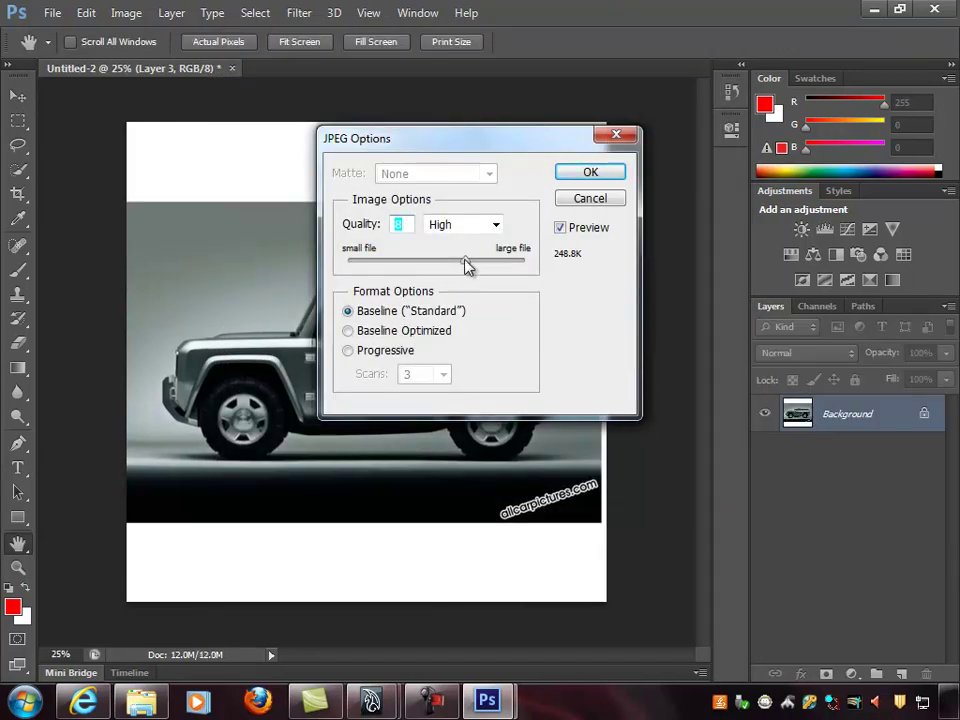
drag(462, 262, 660, 266)
click(591, 172)
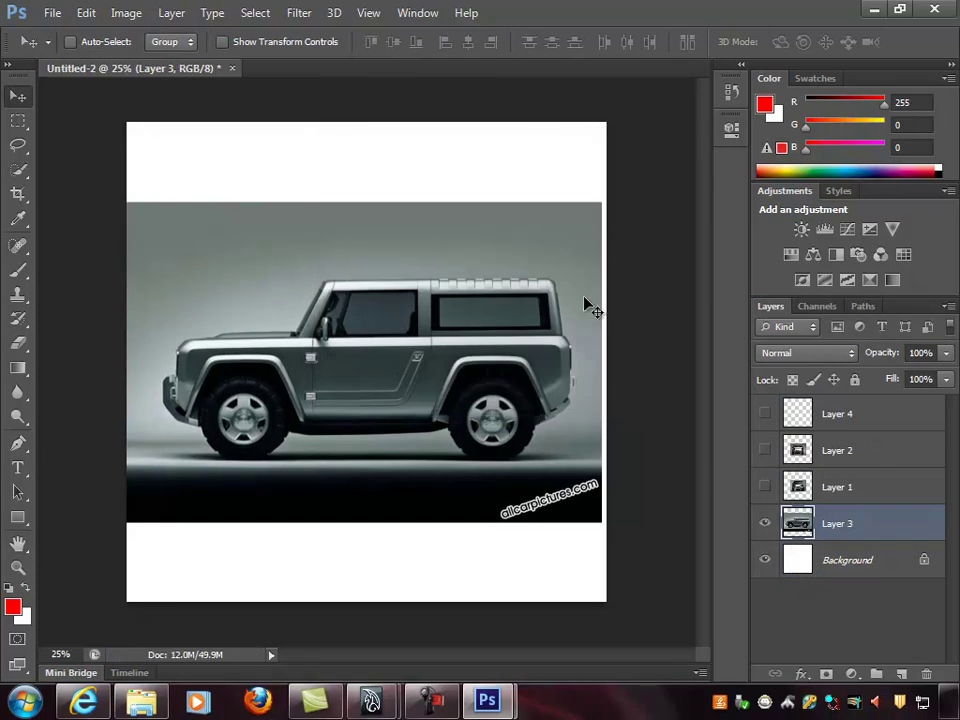
Hide the side view, and select and show the front-view layer
click(766, 524)
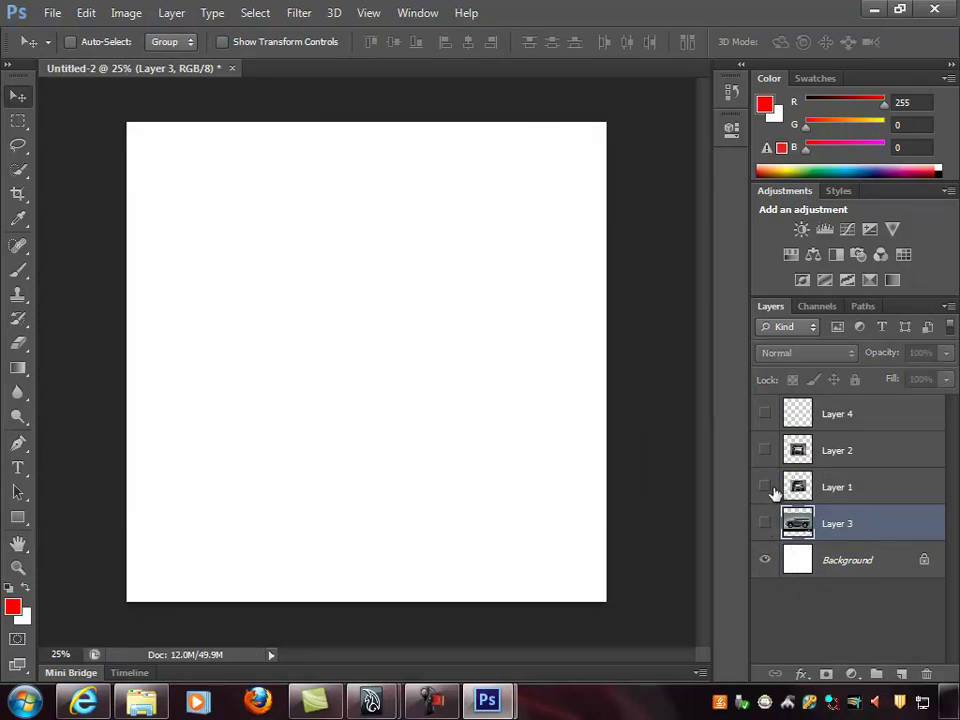
click(840, 487)
click(765, 487)
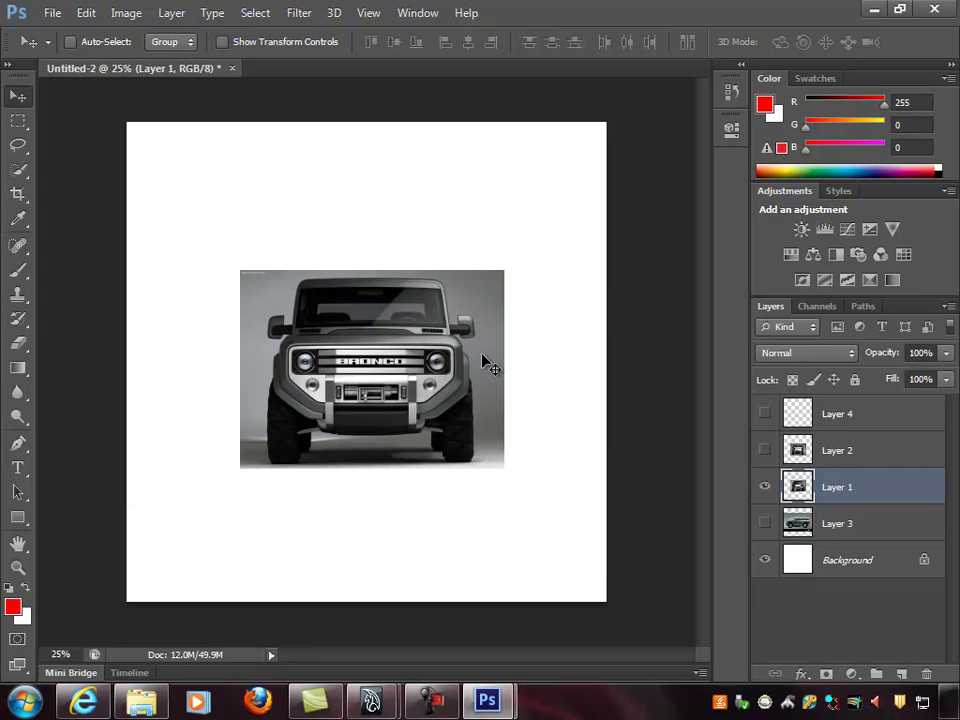
Start saving the front view as a copy in the Temp folder, with the format set to JPEG
key(ctrl+shift+s)
click(415, 437)
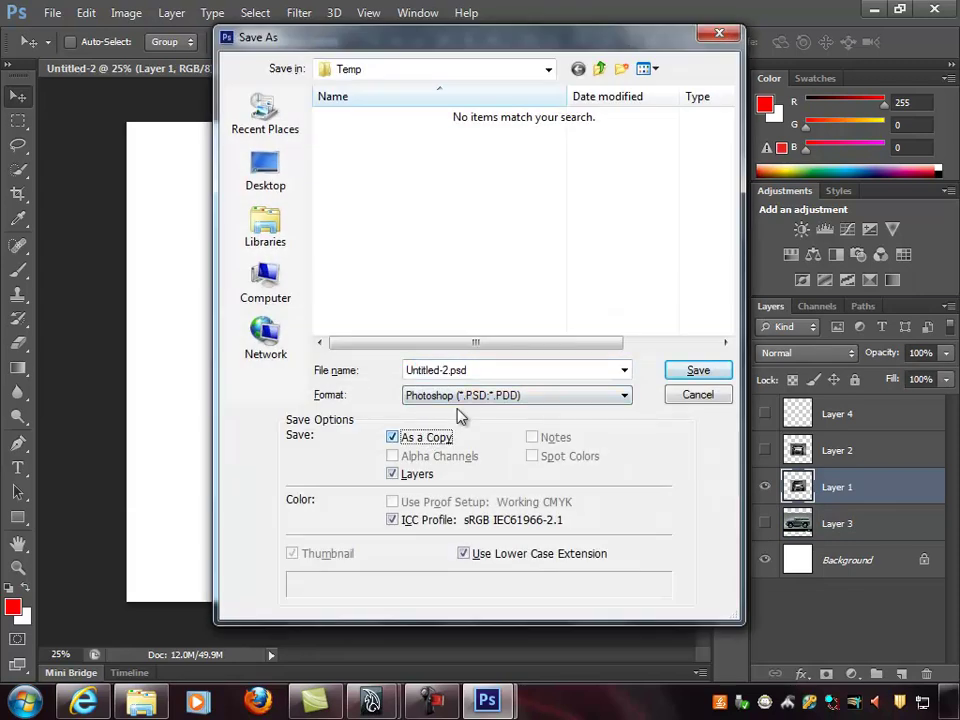
click(470, 395)
click(465, 507)
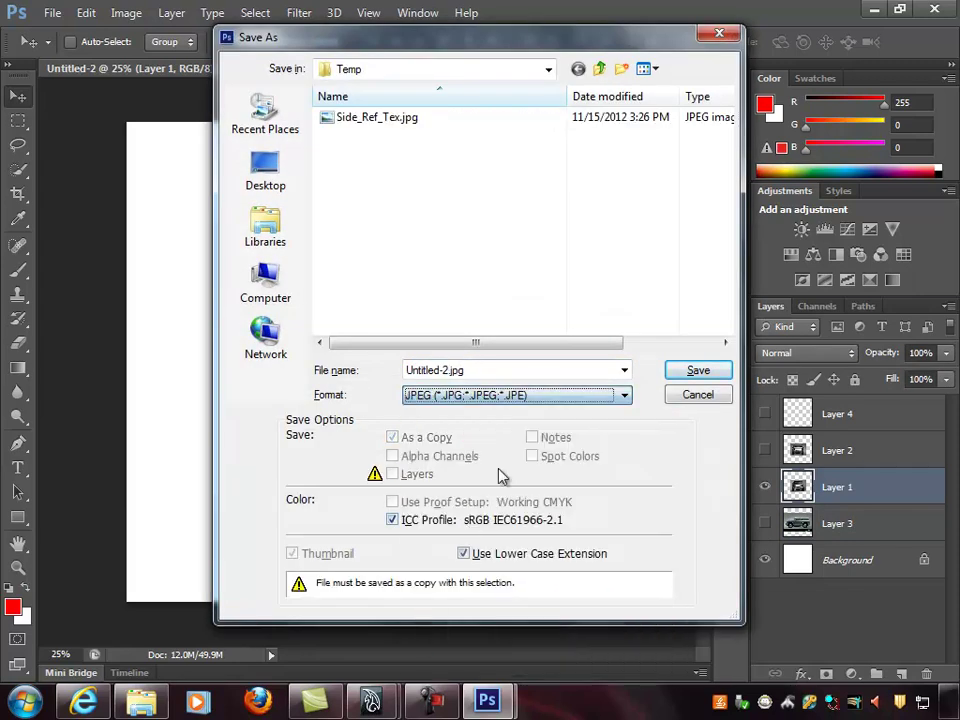
Name the front-view copy Front_Ref_Tex.jpg and save it at maximum JPEG quality, 12
click(384, 118)
double_click(428, 372)
click(428, 372)
key(BackSpace)
key(BackSpace)
key(BackSpace)
key(BackSpace)
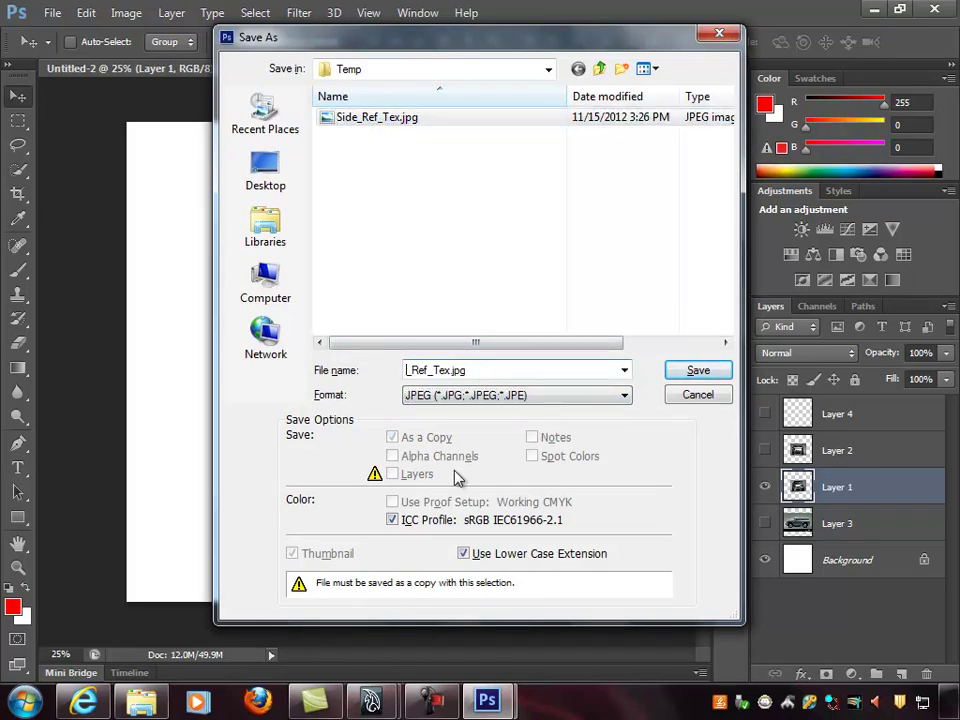
text(Fron)
text(t)
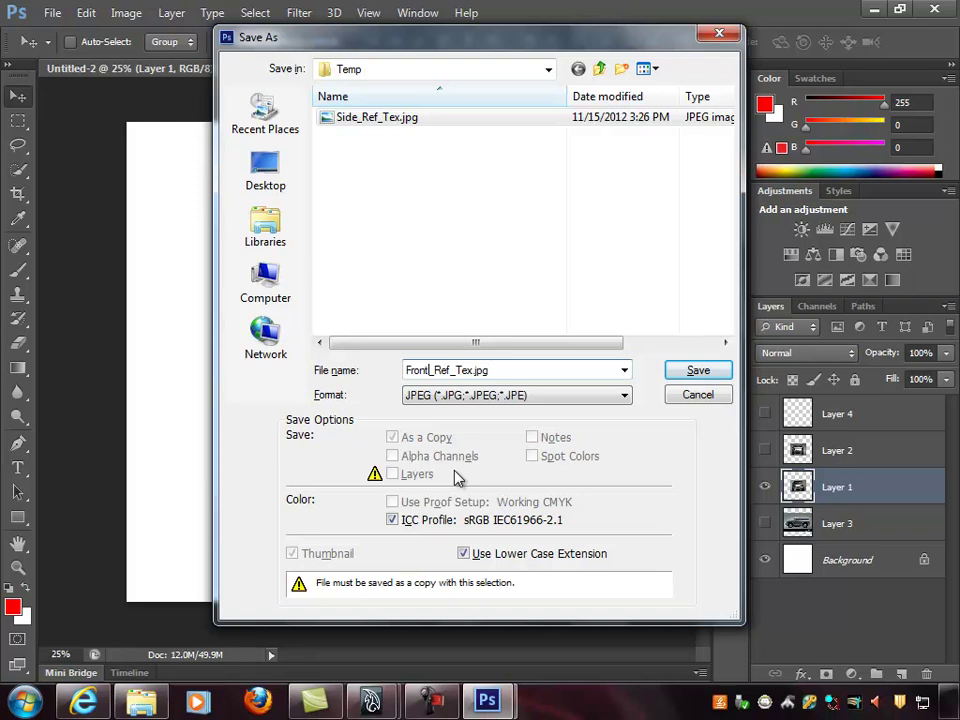
click(696, 371)
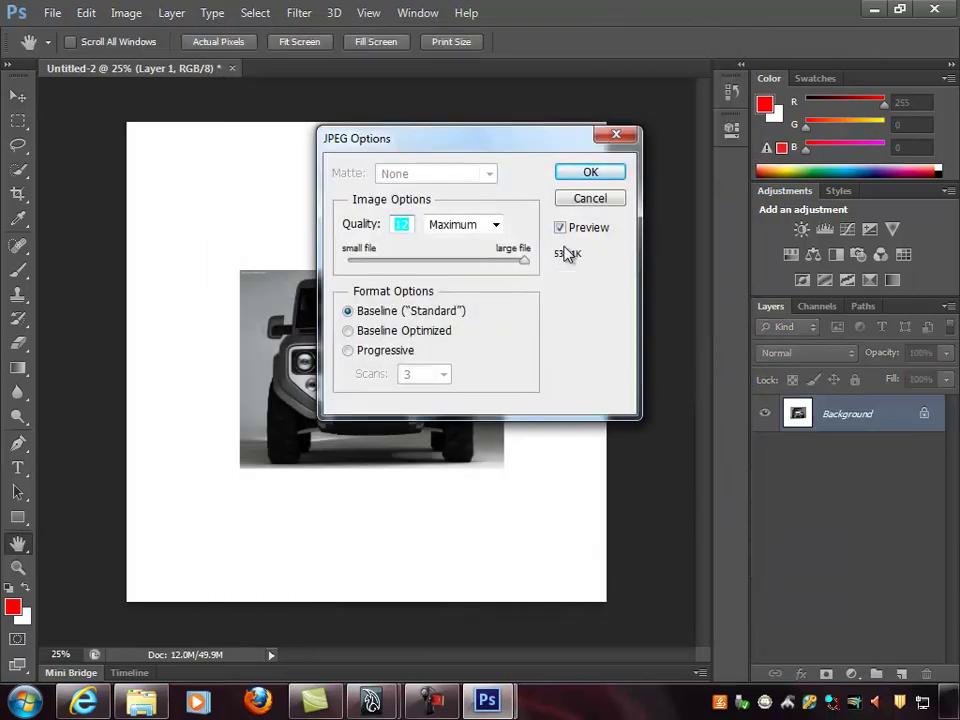
click(584, 178)
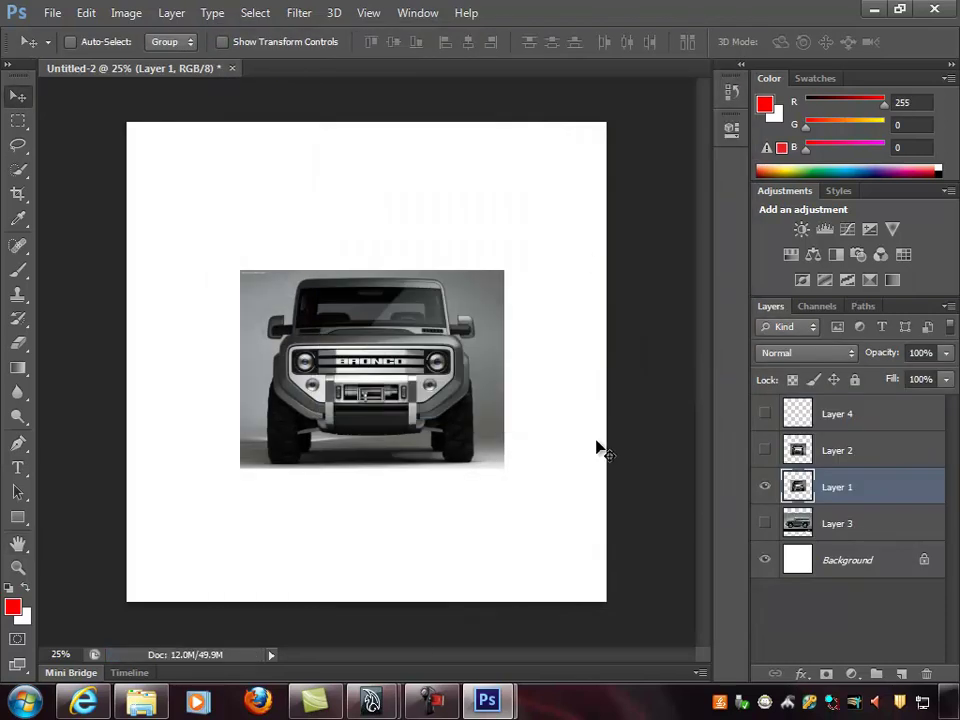
Hide the front-view layer, and show and select the rear-view layer, Layer 2
click(765, 486)
click(765, 450)
click(842, 452)
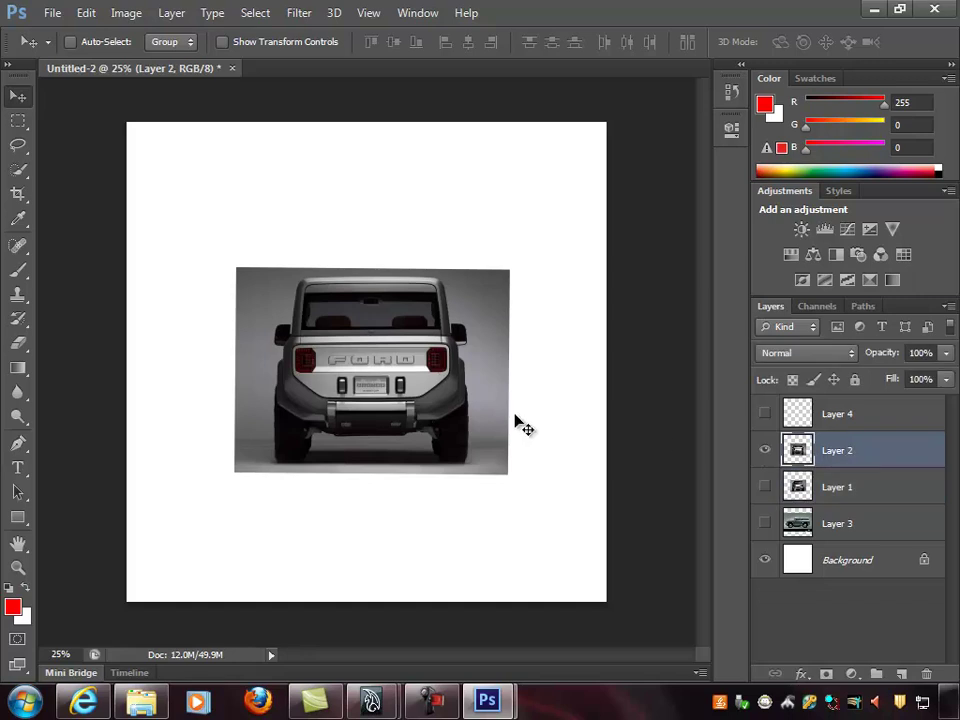
Start saving the rear view as a copy in the Temp folder, with the format set to JPEG
key(ctrl+shift+s)
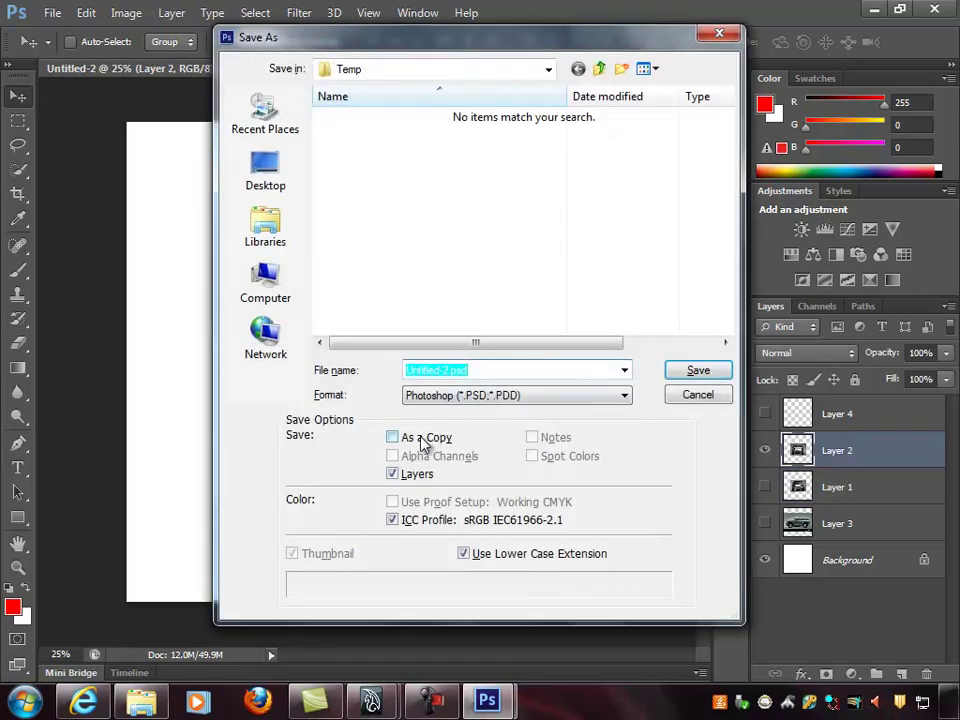
click(424, 439)
click(519, 396)
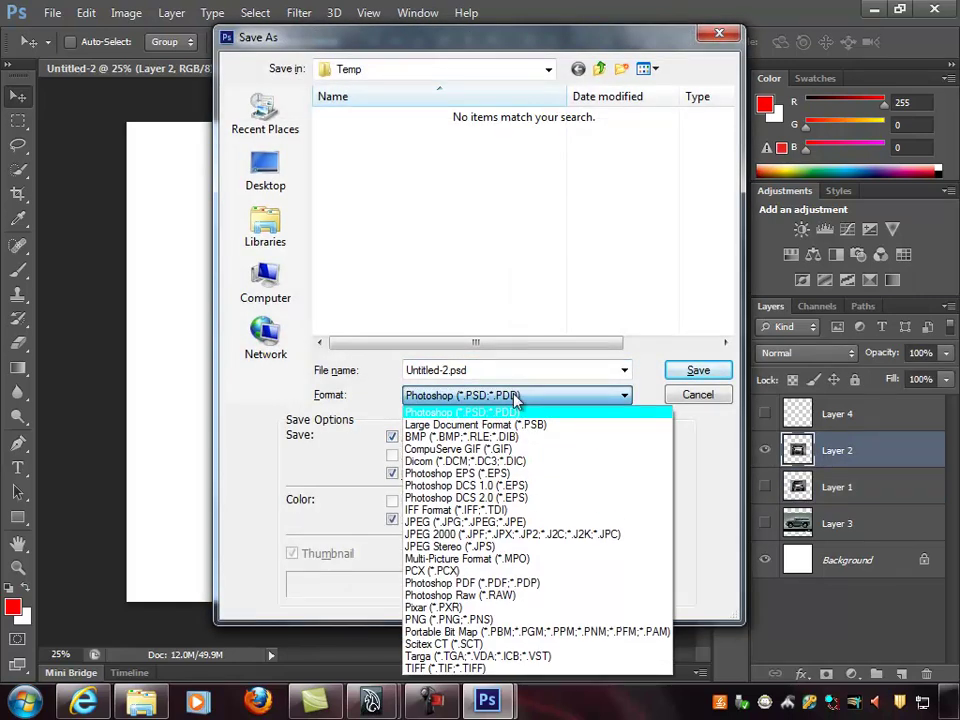
click(462, 521)
Name the rear-view copy Back_Ref_Tex.jpg and save it at maximum JPEG quality, 12
click(380, 117)
click(378, 135)
double_click(428, 372)
key(Left)
key(Left)
key(BackSpace)
key(BackSpace)
key(BackSpace)
key(BackSpace)
text(Back)
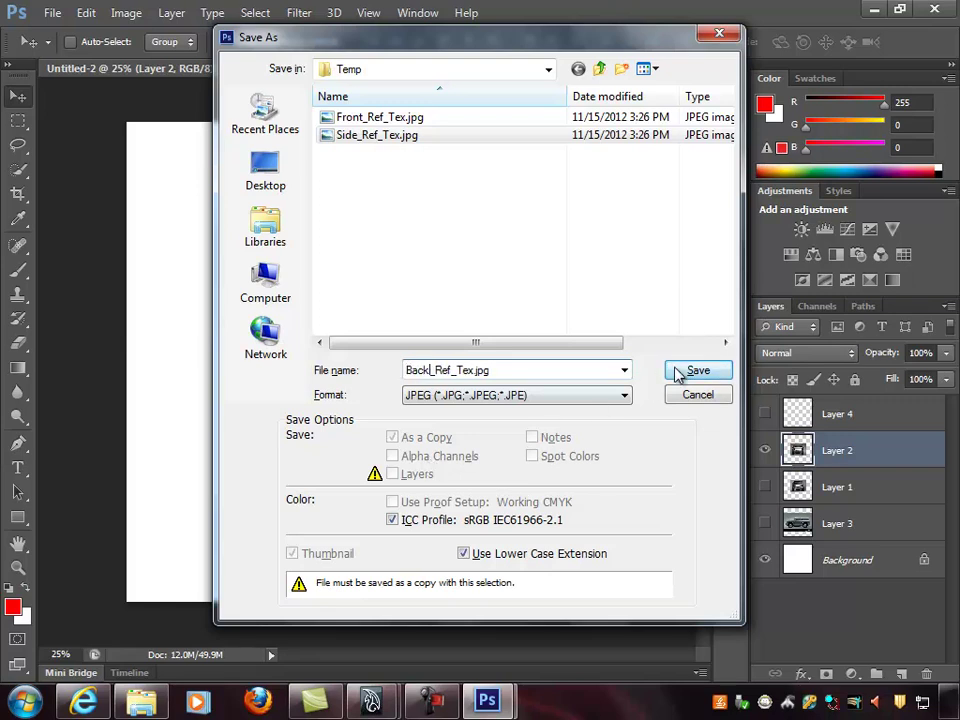
click(697, 371)
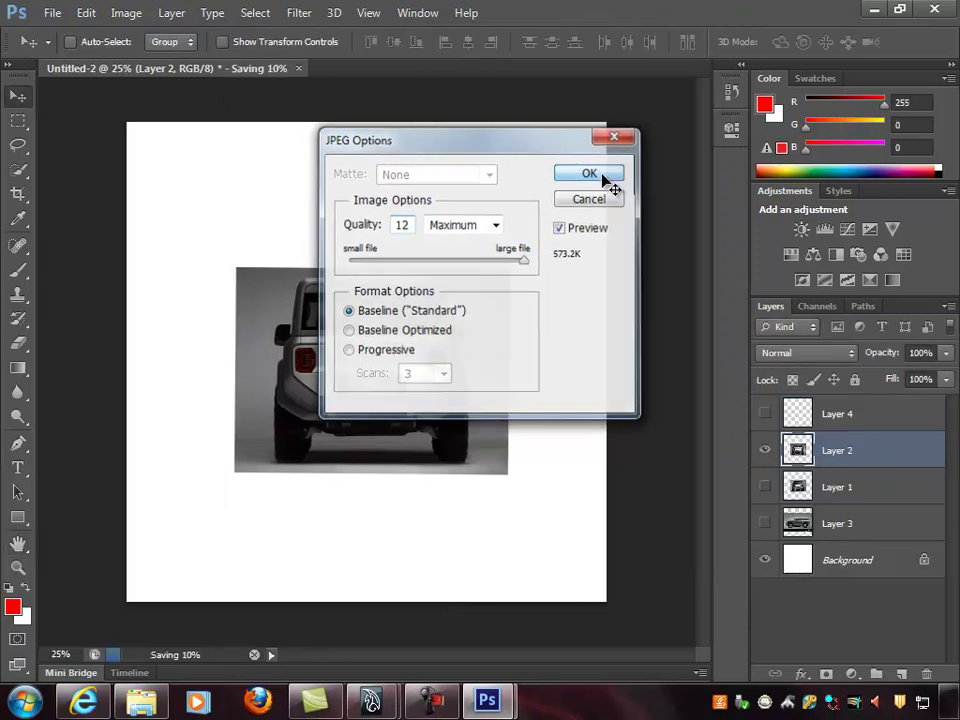
click(590, 173)
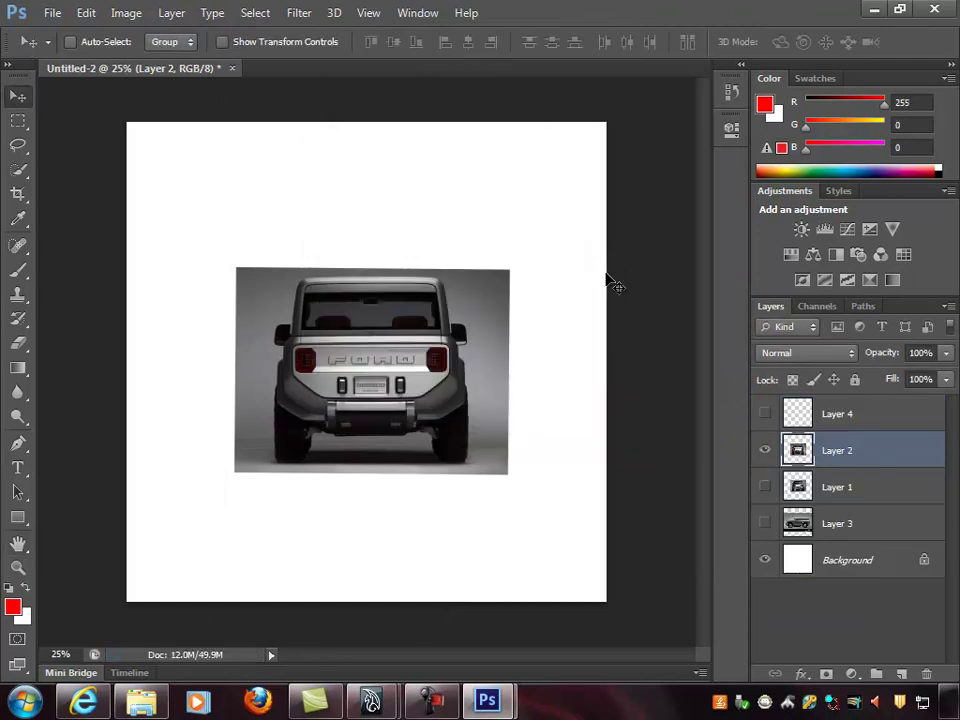
Switch to Maya, clearing the Photoshop and Scenes folder windows out of the way, and maximise the side view
click(874, 9)
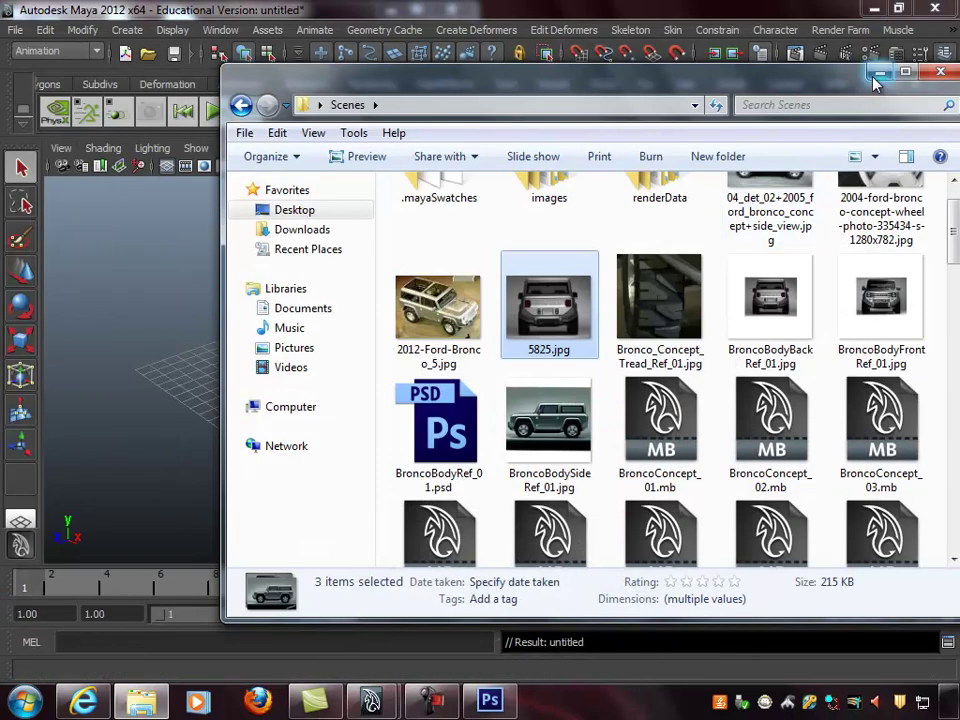
drag(821, 80, 761, 96)
click(812, 87)
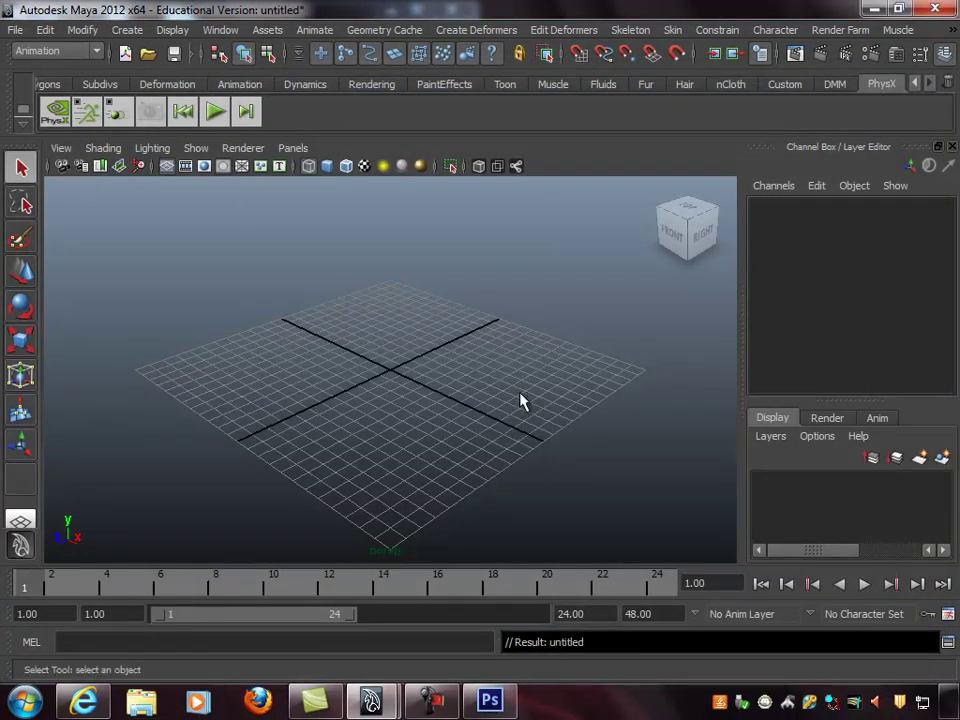
alt+right_drag(484, 378, 411, 376)
alt+drag(496, 404, 392, 390)
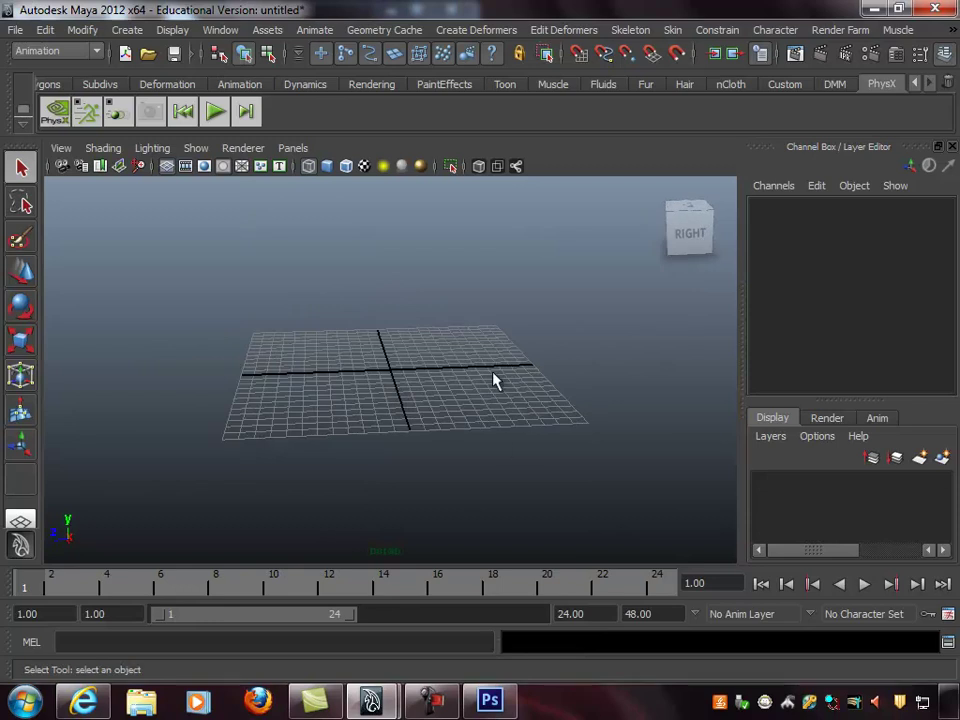
key(space)
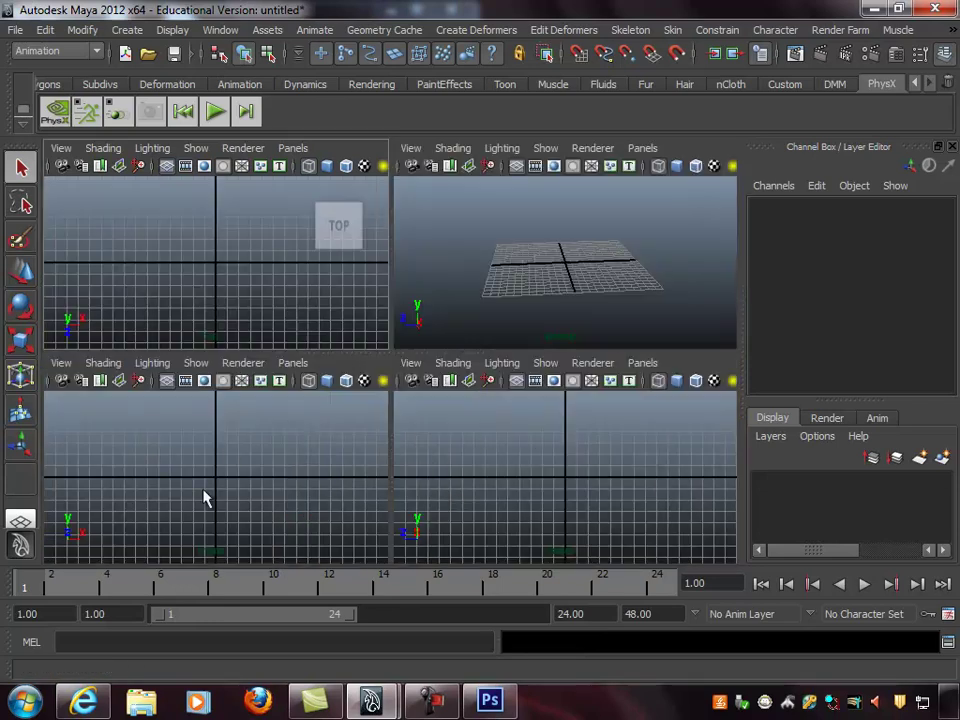
click(605, 494)
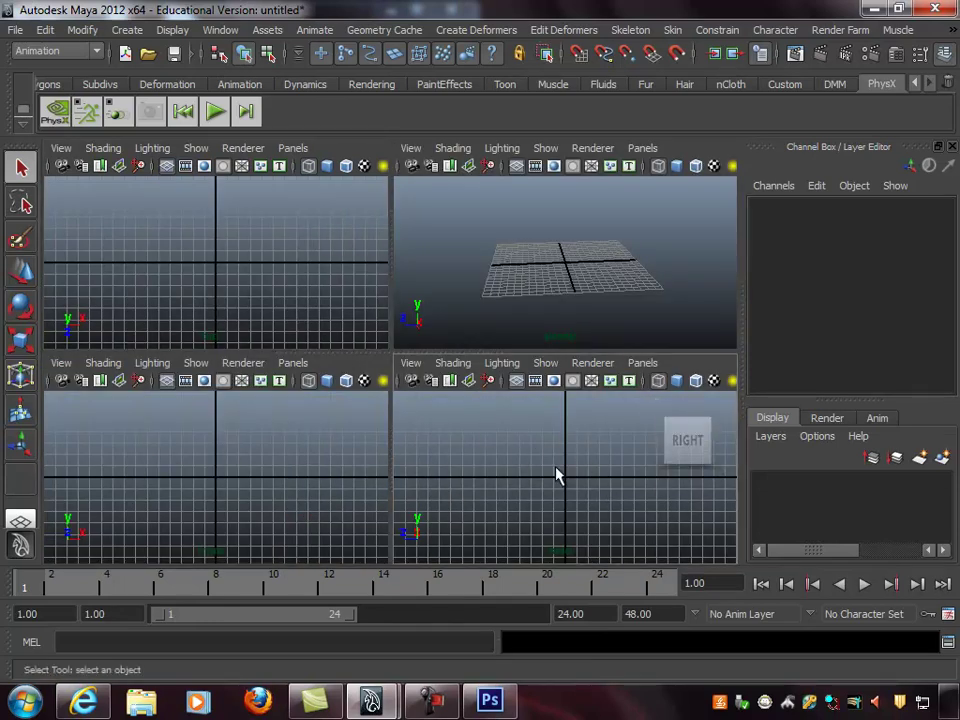
key(space)
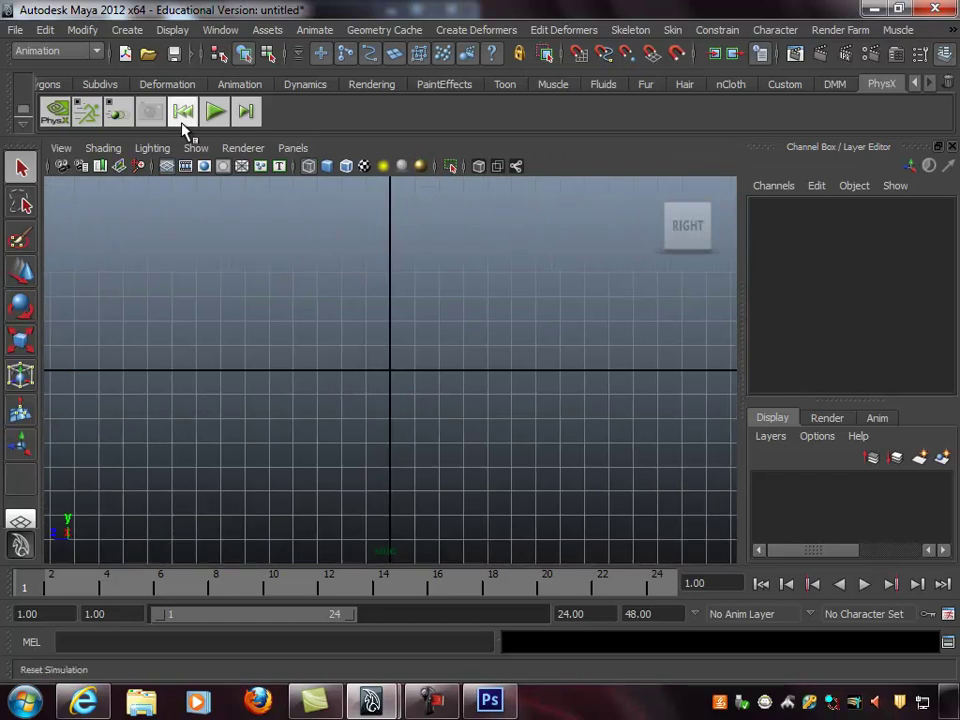
Create a polygon plane about 20 by 20 units, centred on the origin, in the side view
click(127, 30)
mouse_move(150, 75)
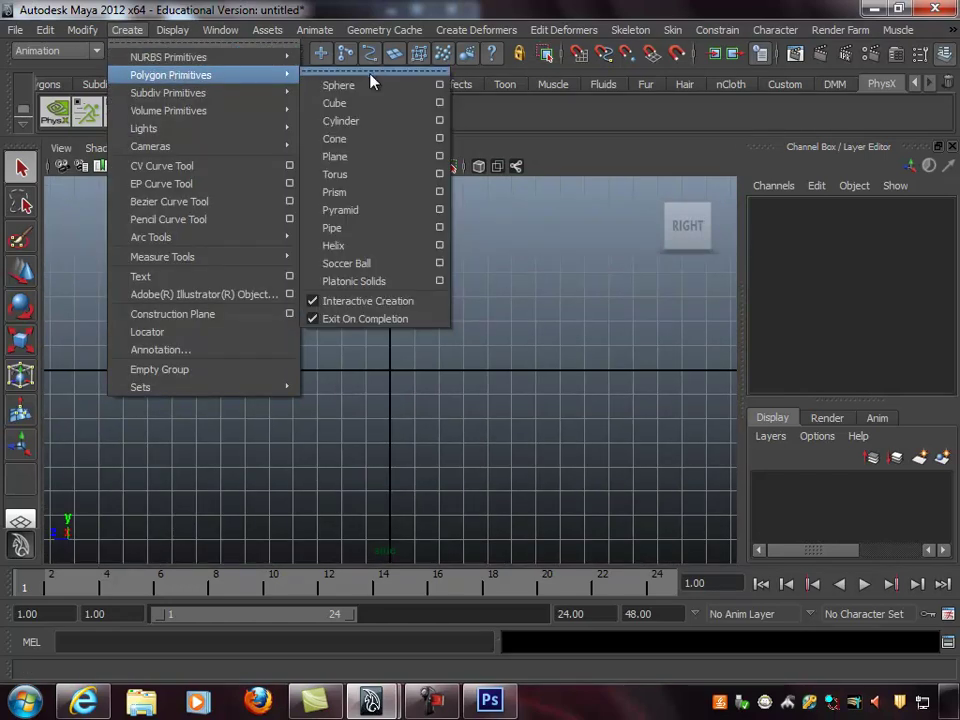
click(335, 157)
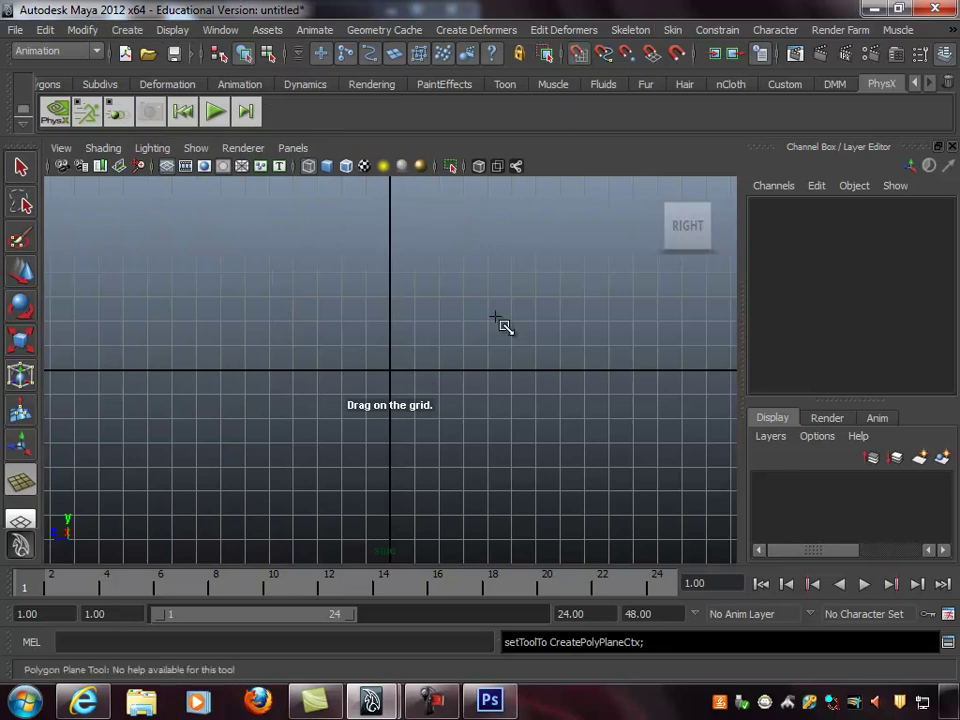
drag(403, 388, 617, 336)
scroll(464, 331, down, 2)
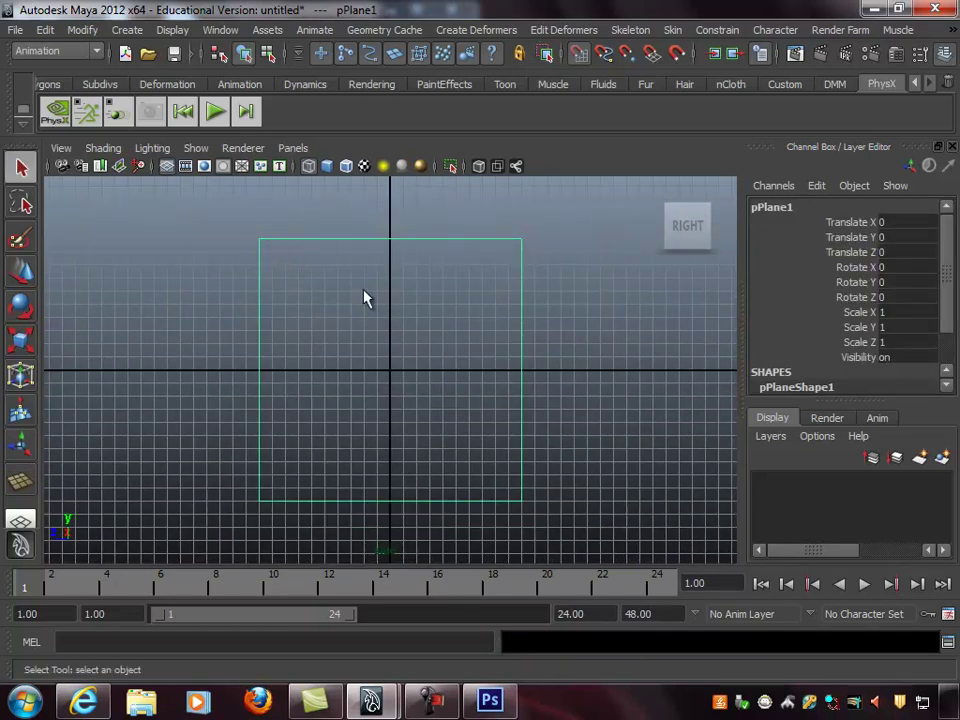
alt+right_drag(585, 336, 472, 347)
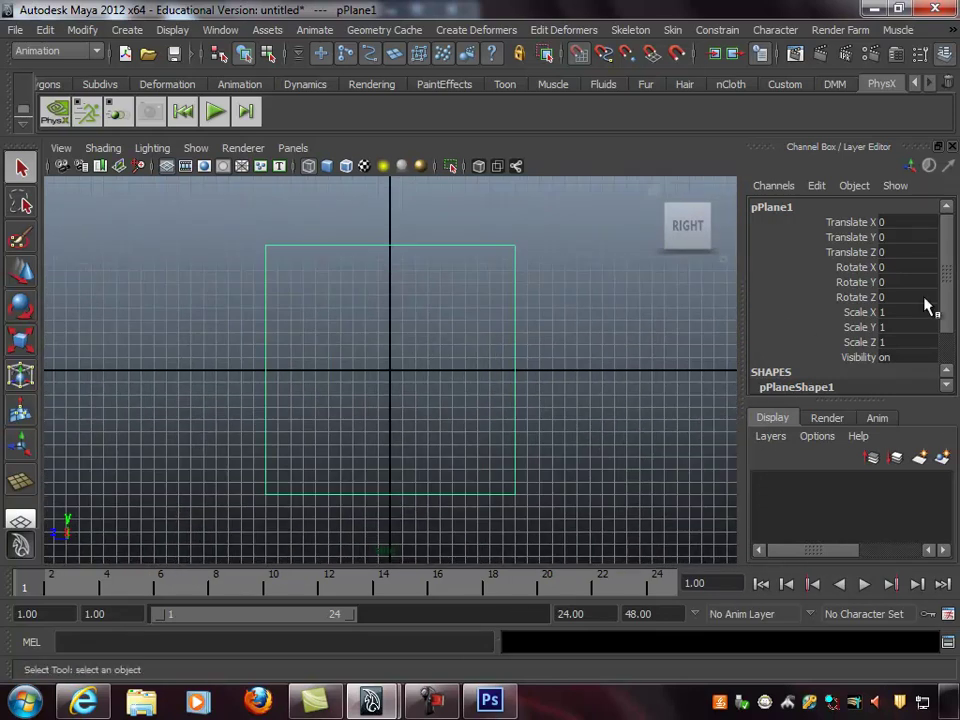
Set the polygon plane's width and height to 100 in its creation inputs
drag(952, 270, 952, 356)
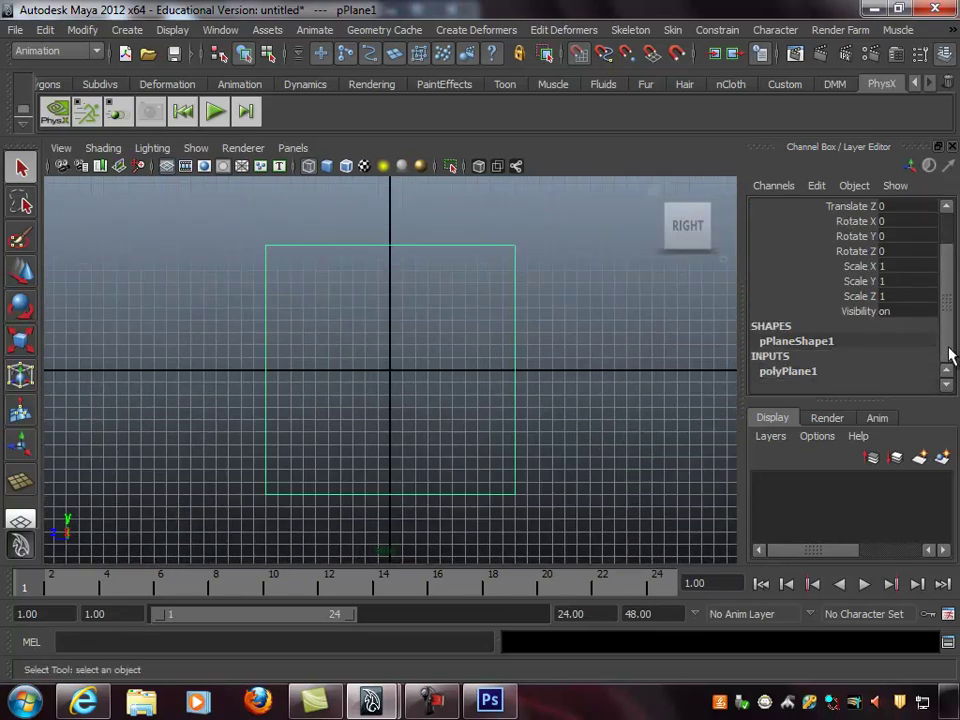
click(765, 373)
drag(945, 306, 952, 328)
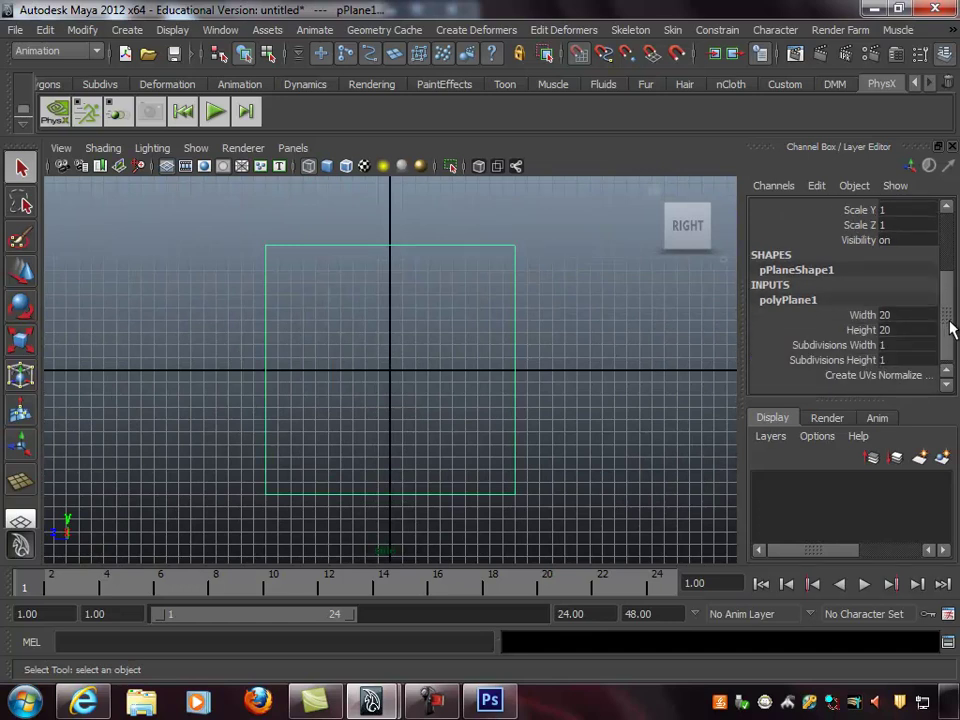
scroll(894, 294, up, 3)
alt+right_drag(608, 283, 392, 315)
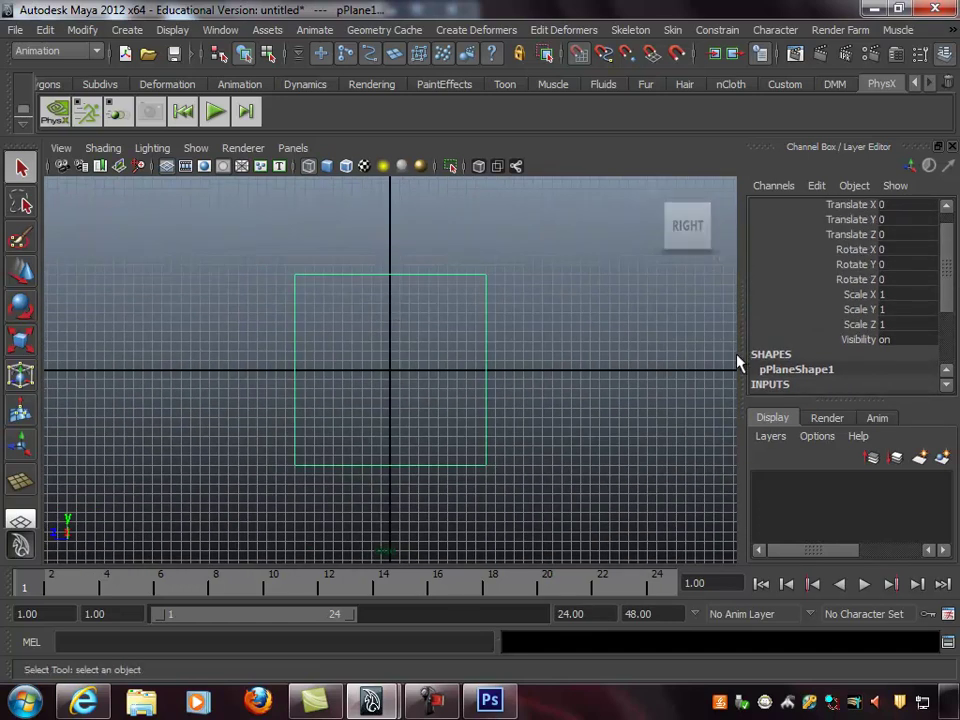
scroll(908, 318, down, 3)
click(906, 313)
shift+click(919, 327)
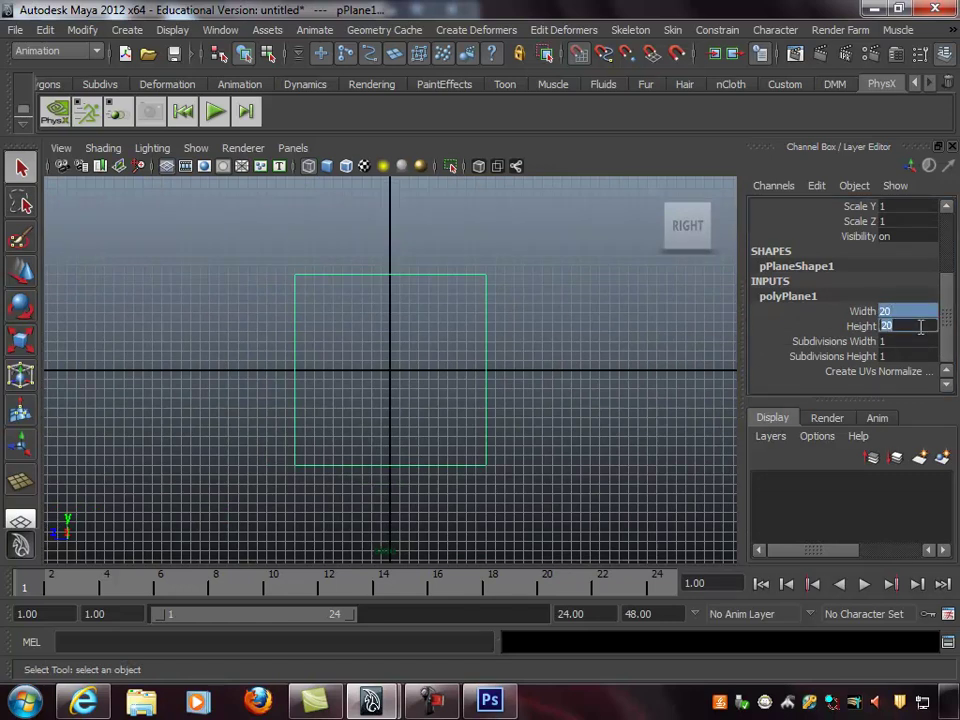
text(11)
text(00)
key(Return)
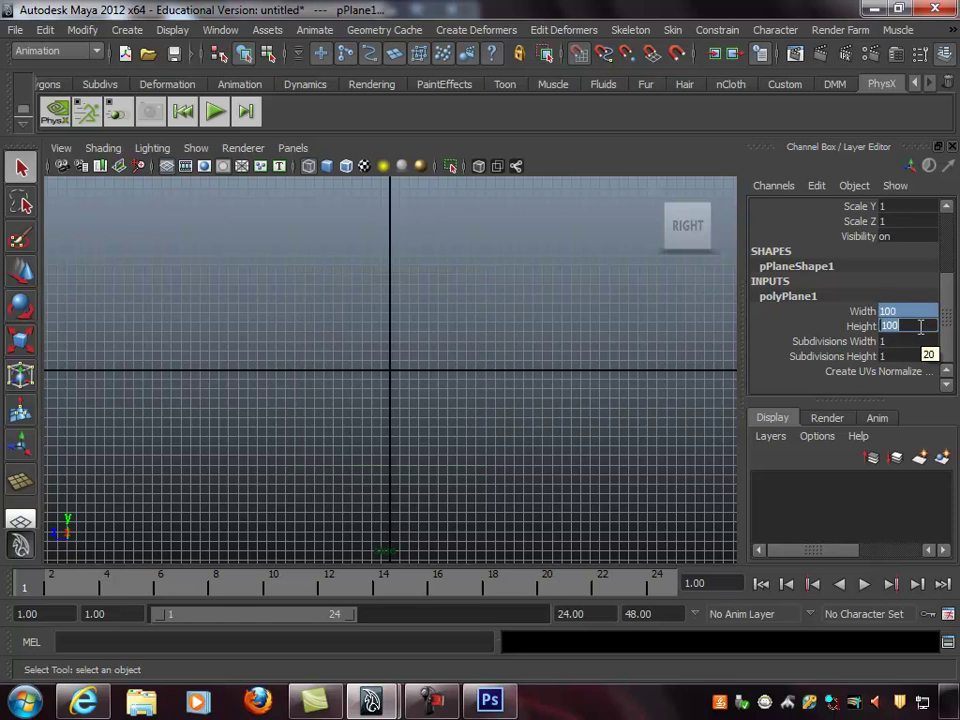
alt+right_drag(626, 367, 150, 330)
alt+right_drag(544, 307, 12, 310)
alt+right_drag(476, 294, 345, 302)
alt+scroll(478, 307, down, 2)
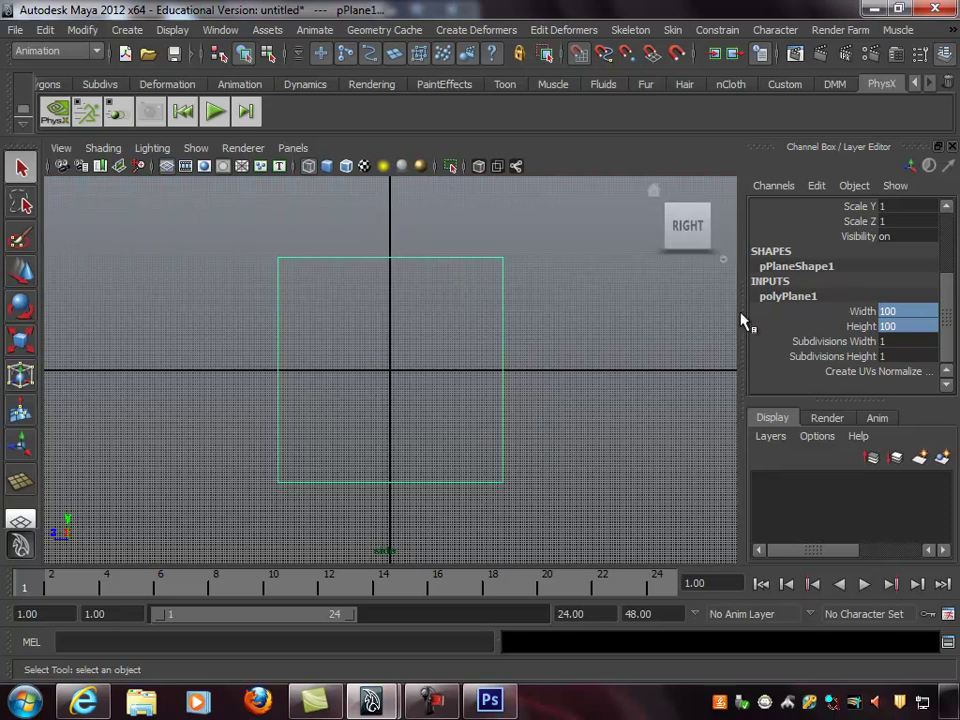
scroll(853, 306, up, 2)
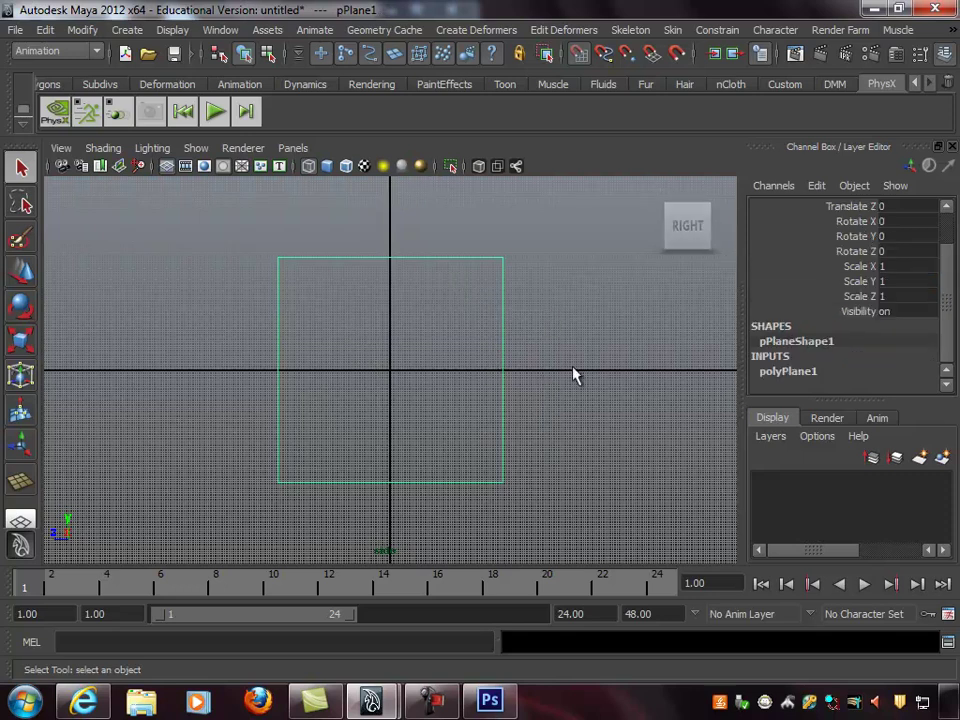
Maximise the perspective view and display the whole plane with smooth shading
key(space)
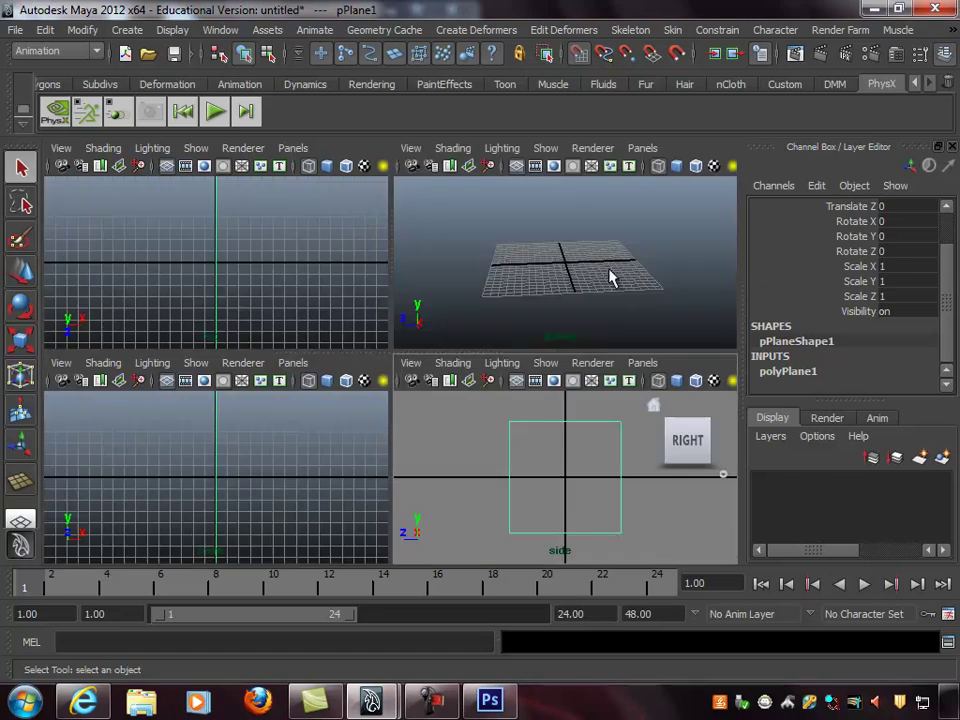
alt+right_drag(587, 272, 433, 267)
scroll(530, 274, down, 2)
key(space)
scroll(480, 280, down, 3)
mouse_move(450, 292)
alt+mouse_down()
mouse_move(424, 287)
mouse_move(405, 256)
mouse_move(394, 259)
mouse_move(422, 268)
alt+mouse_up()
key(5)
Assign a new Lambert material to the polygon plane
right_click(433, 298)
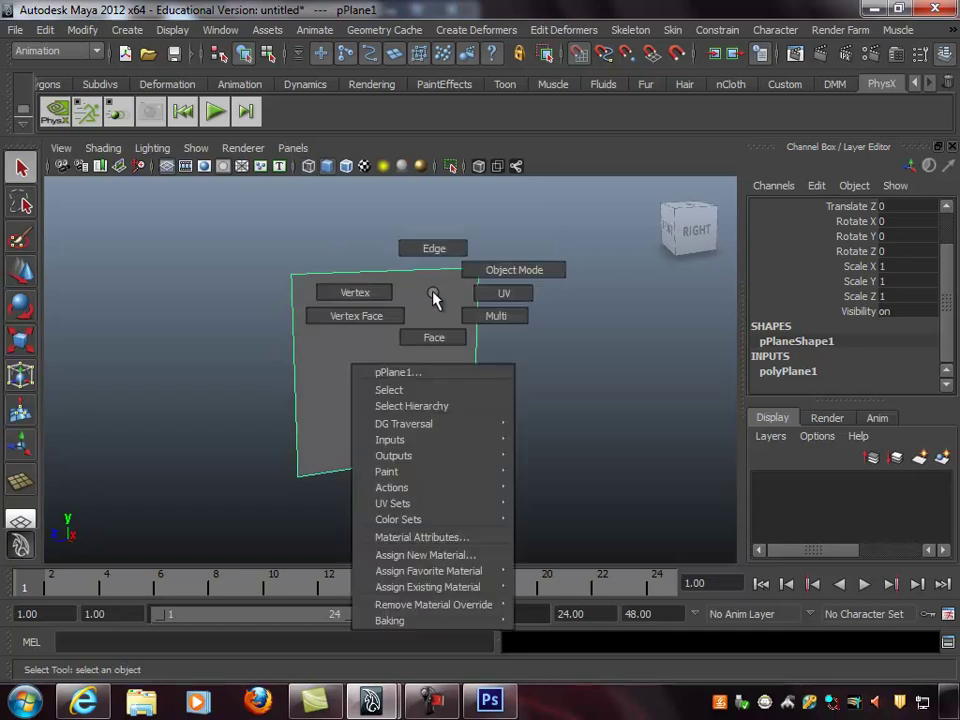
click(428, 556)
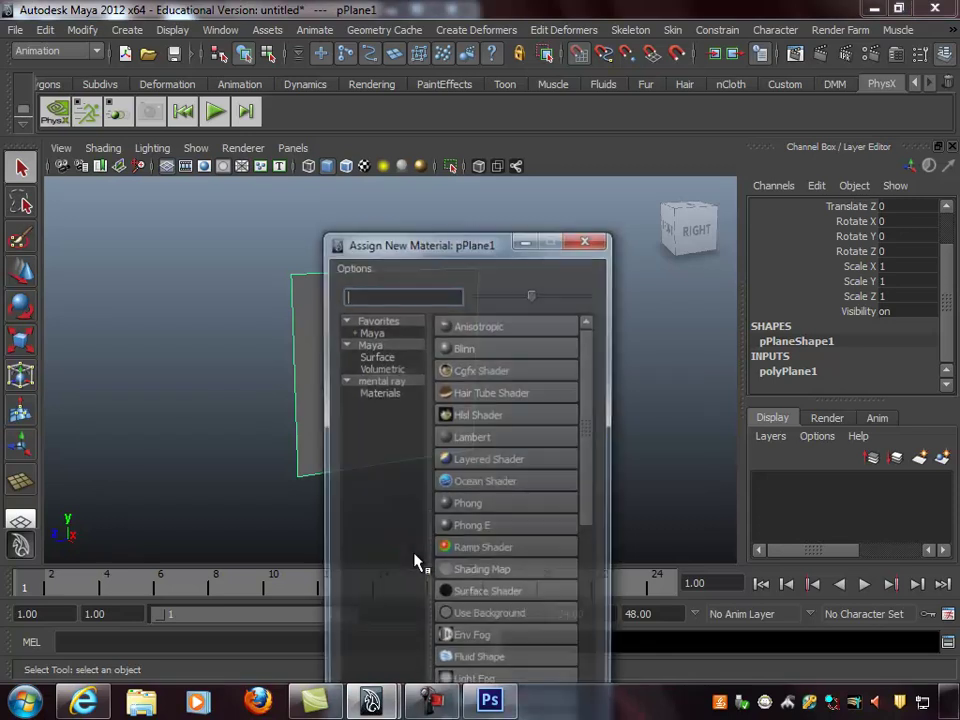
drag(478, 246, 193, 19)
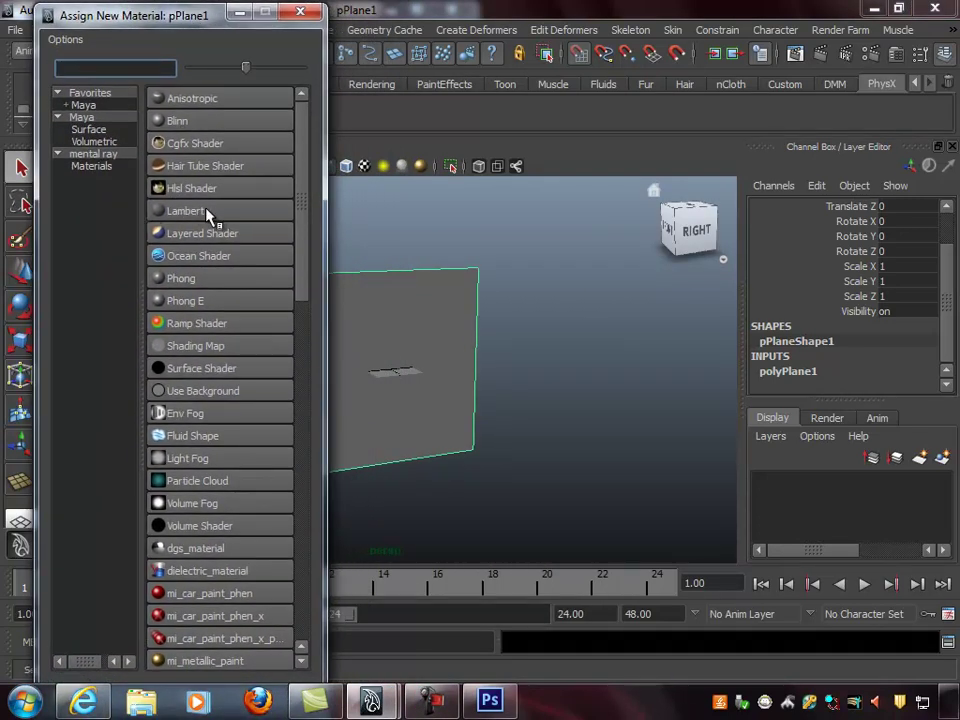
click(210, 212)
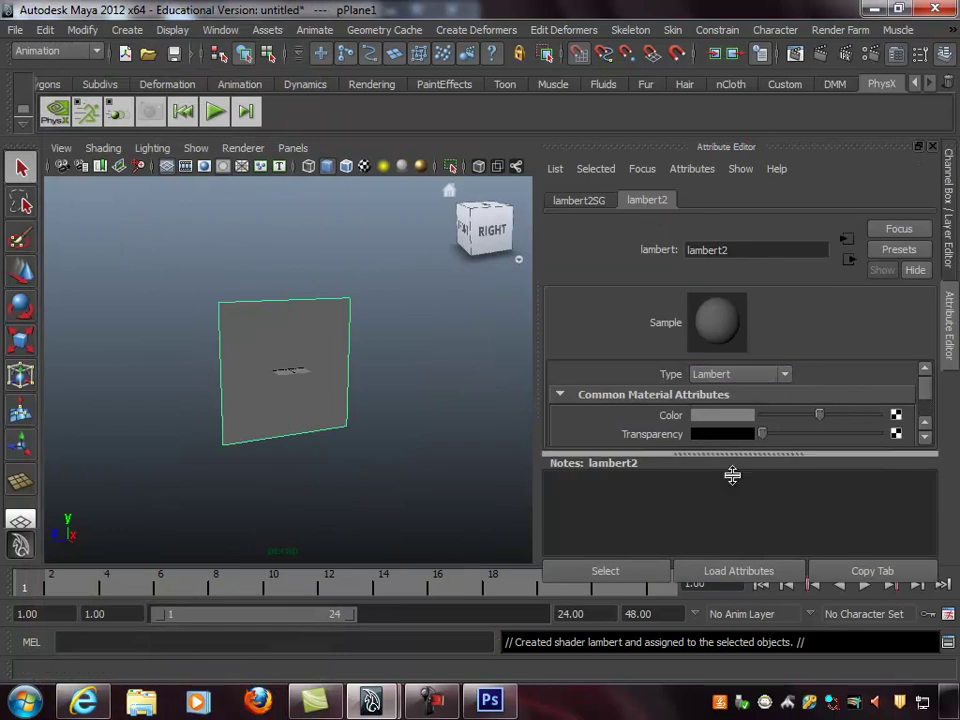
Rename the plane's new Lambert material as Side_Ref_Tex
drag(729, 455, 745, 548)
drag(739, 249, 575, 264)
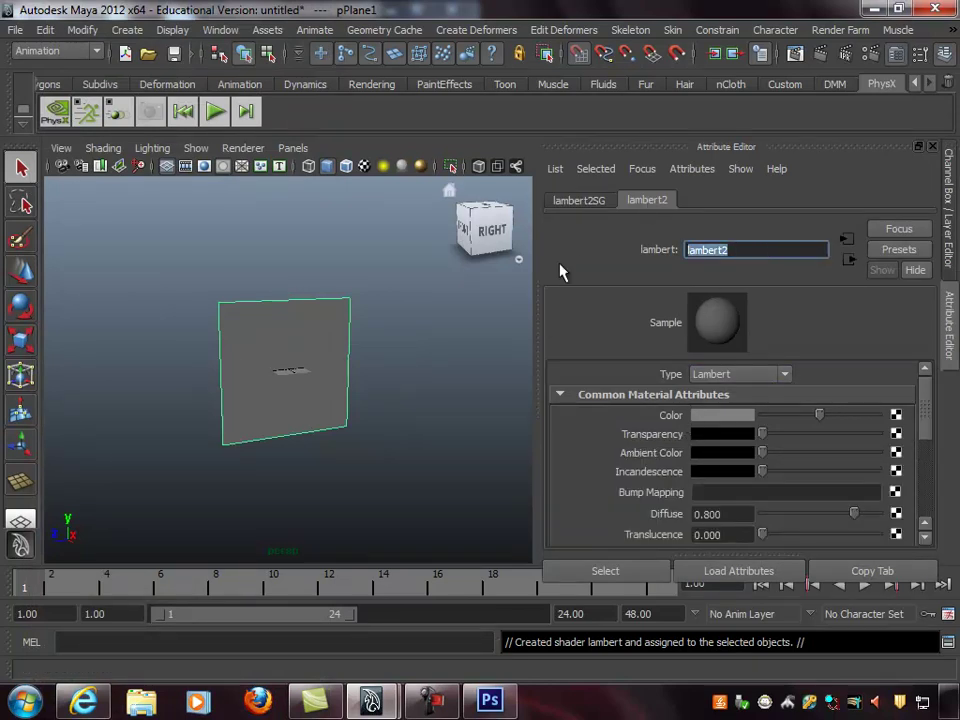
text(Side_Tex)
key(Return)
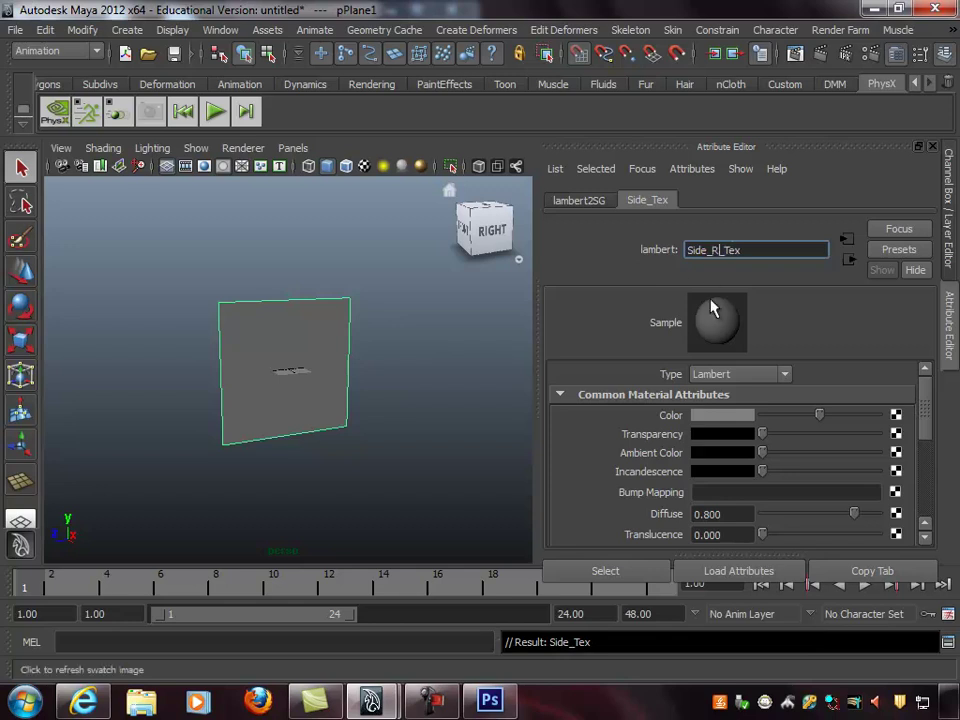
text(f)
key(Return)
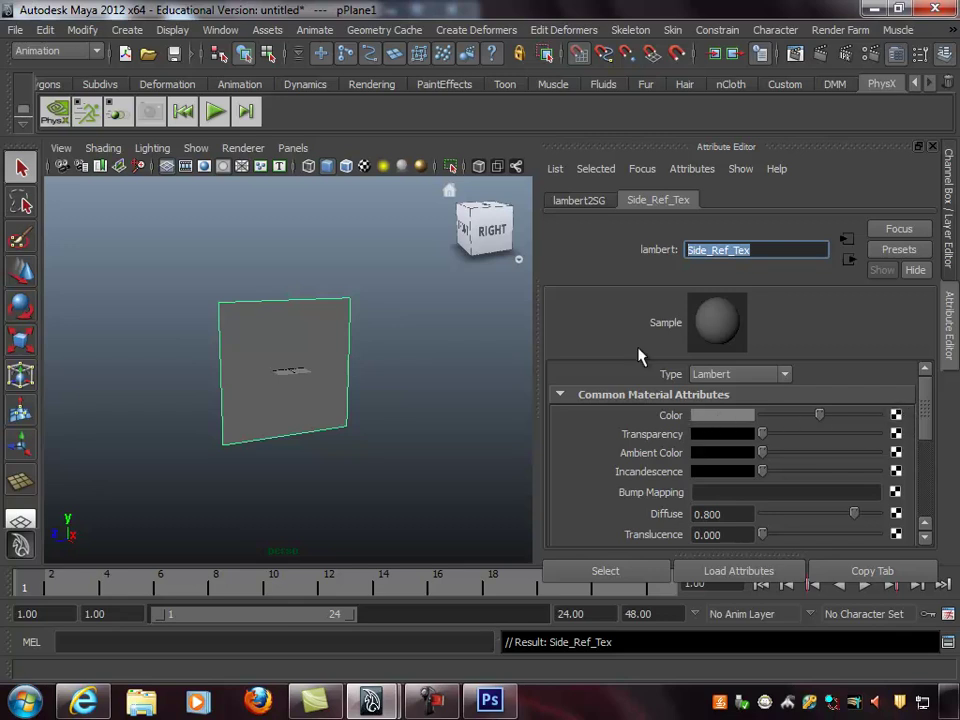
Map a File texture to the material's color and name the texture node Side_Ref_Color
drag(450, 246, 152, 15)
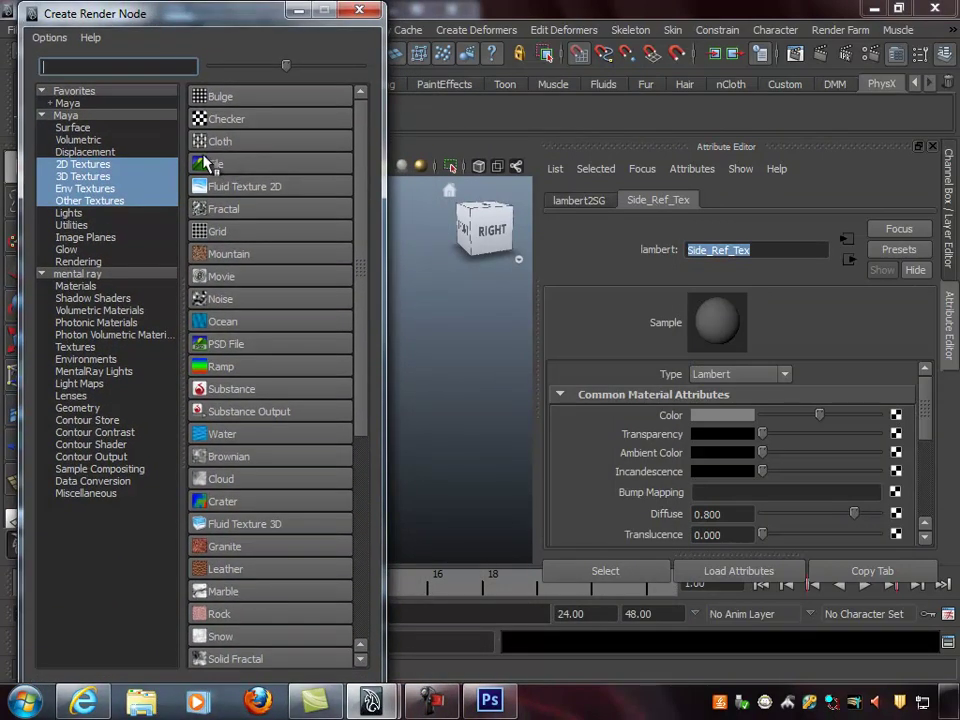
click(222, 165)
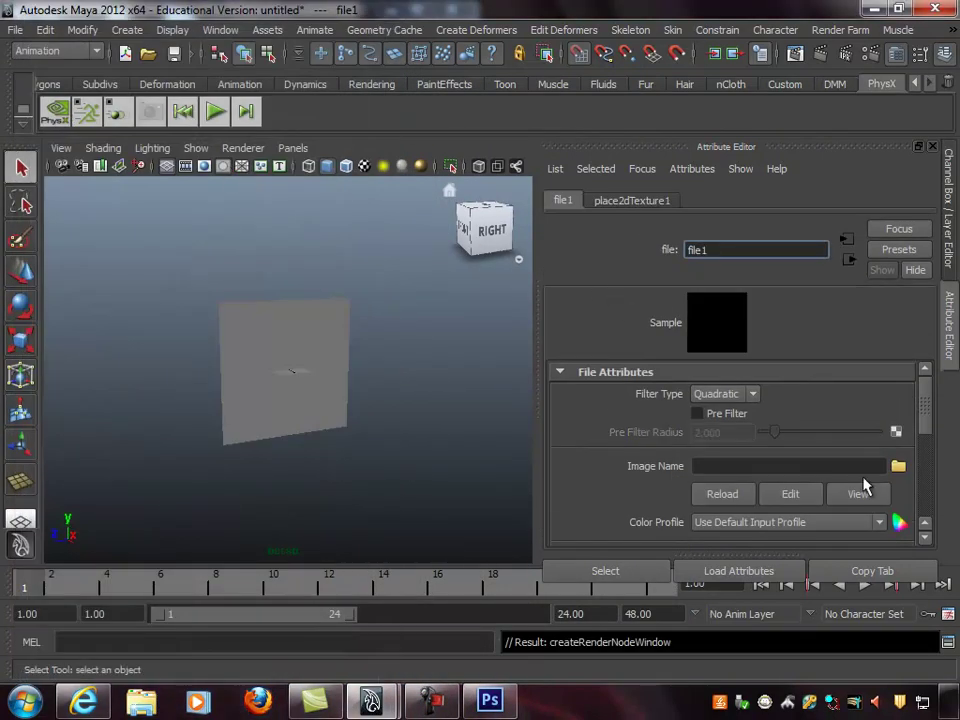
drag(720, 250, 621, 253)
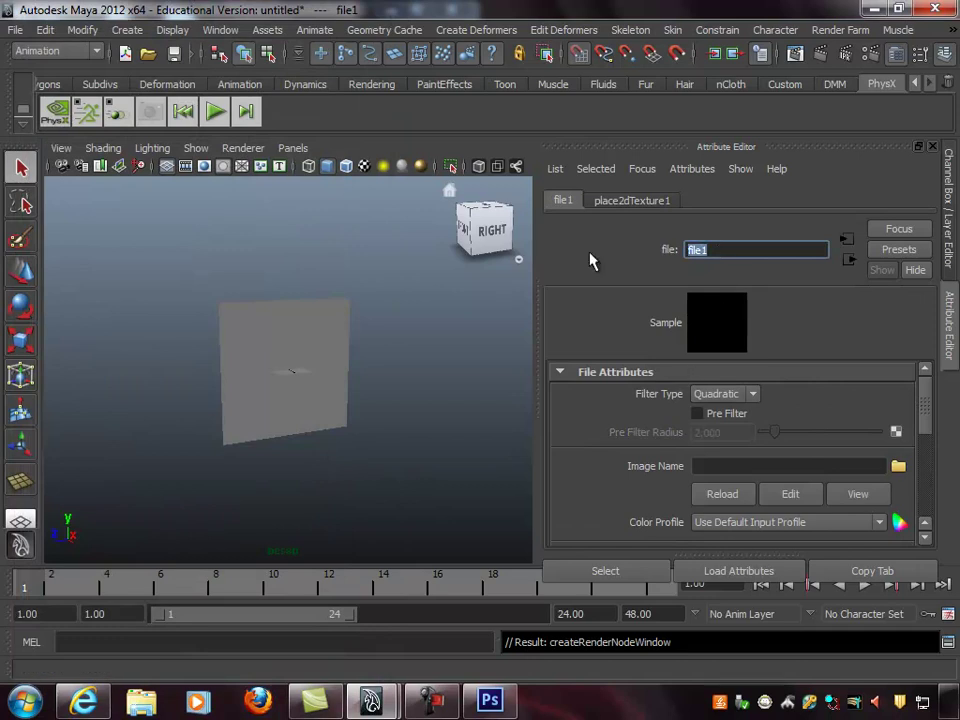
text(Side_Ref_Texor)
key(Return)
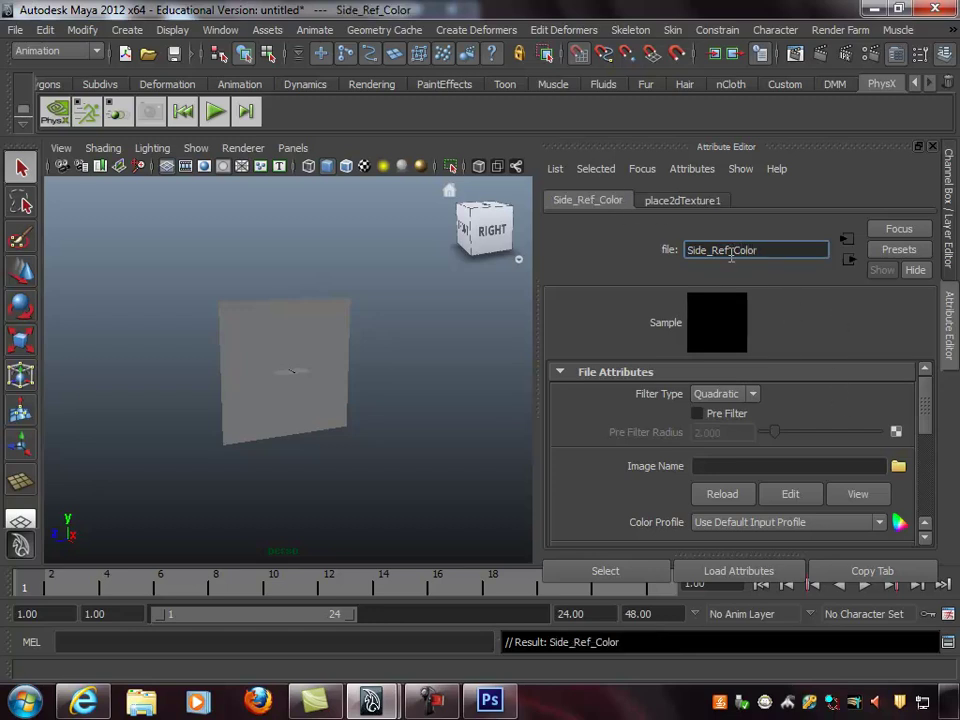
drag(801, 253, 607, 249)
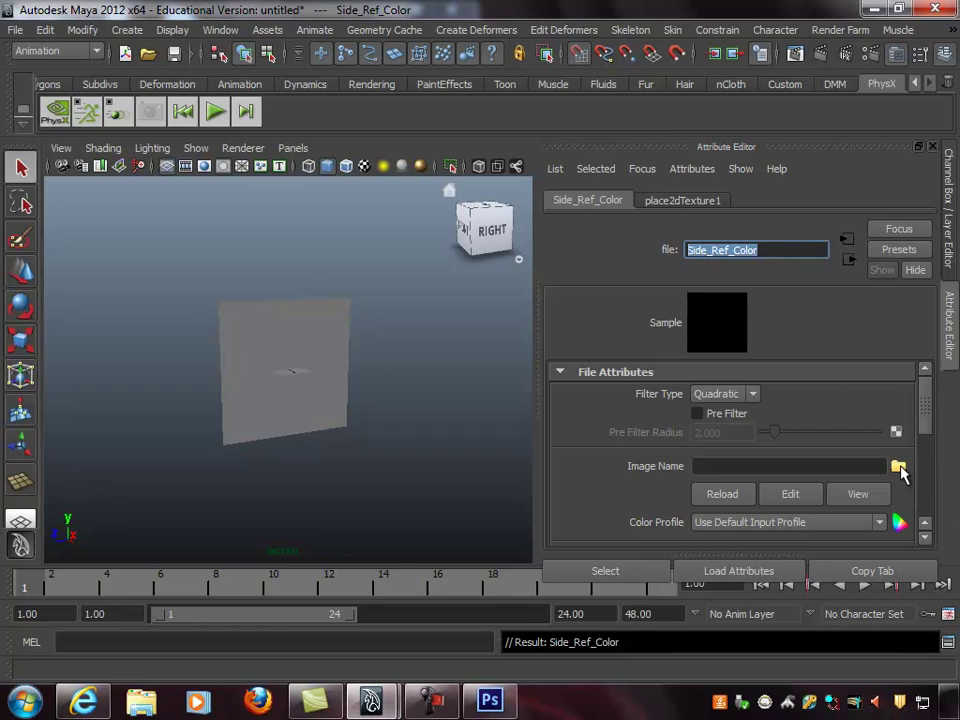
Load Side_Ref_Tex.jpg from the Temp folder on the Desktop as the file texture's image
click(898, 467)
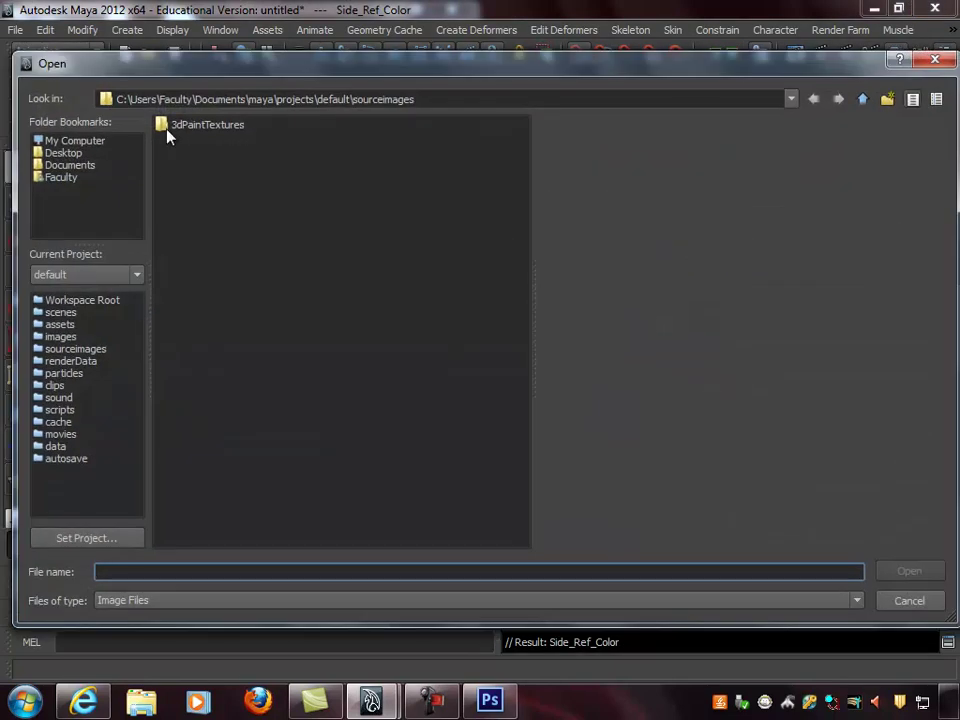
click(127, 153)
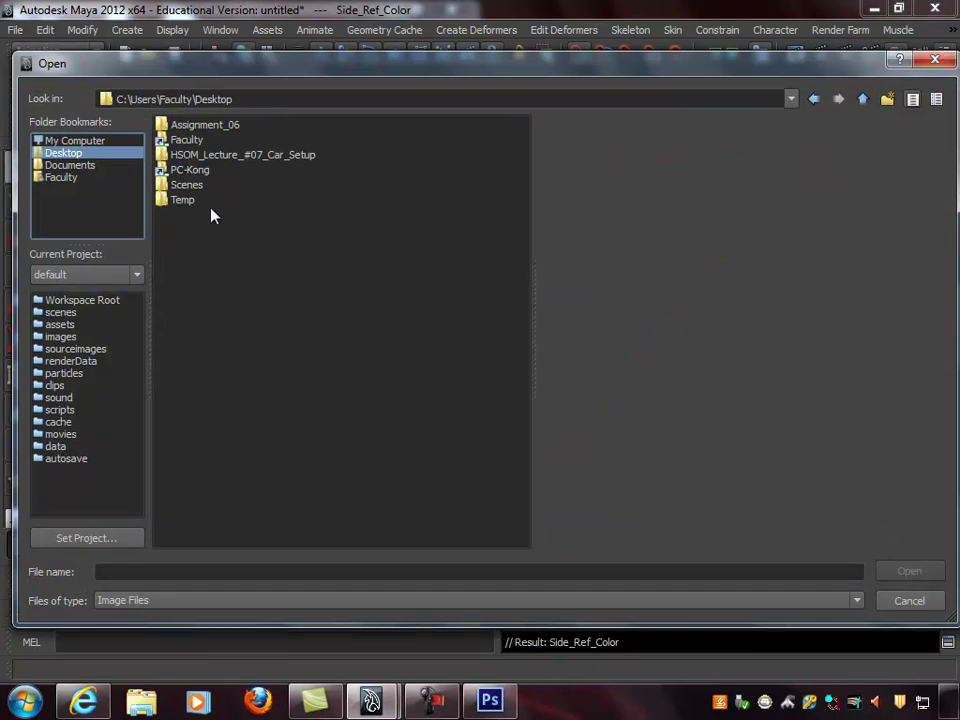
double_click(183, 200)
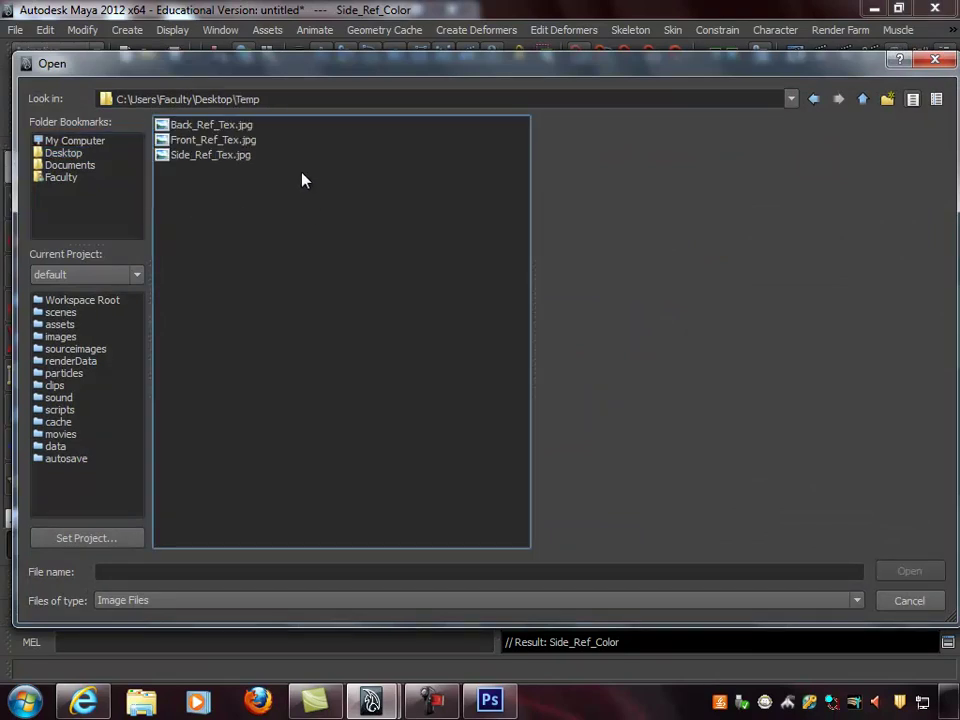
click(183, 157)
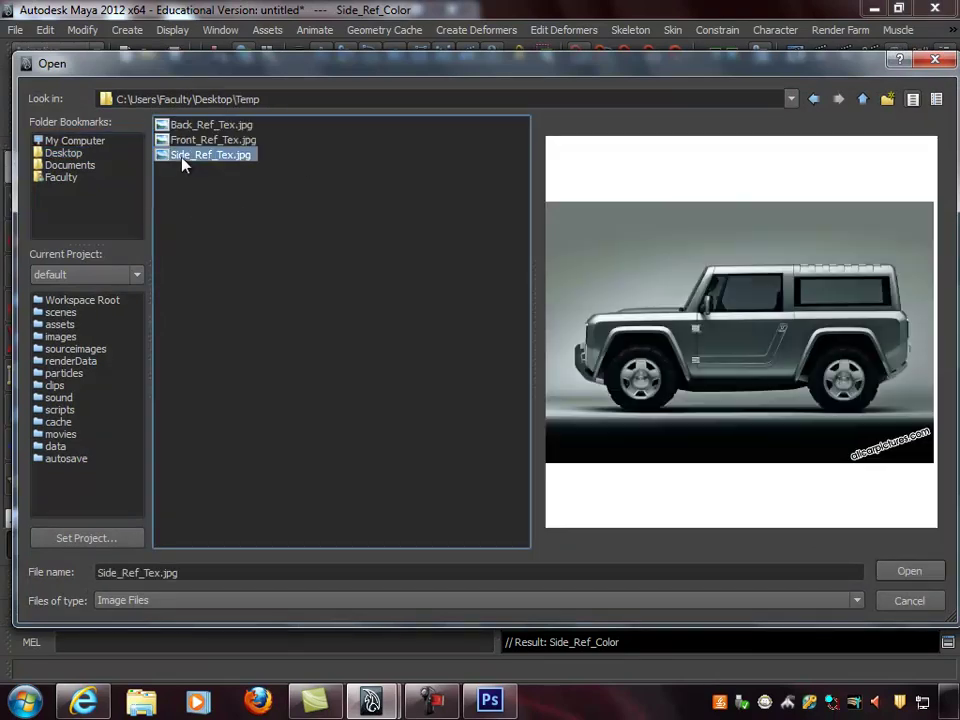
double_click(203, 158)
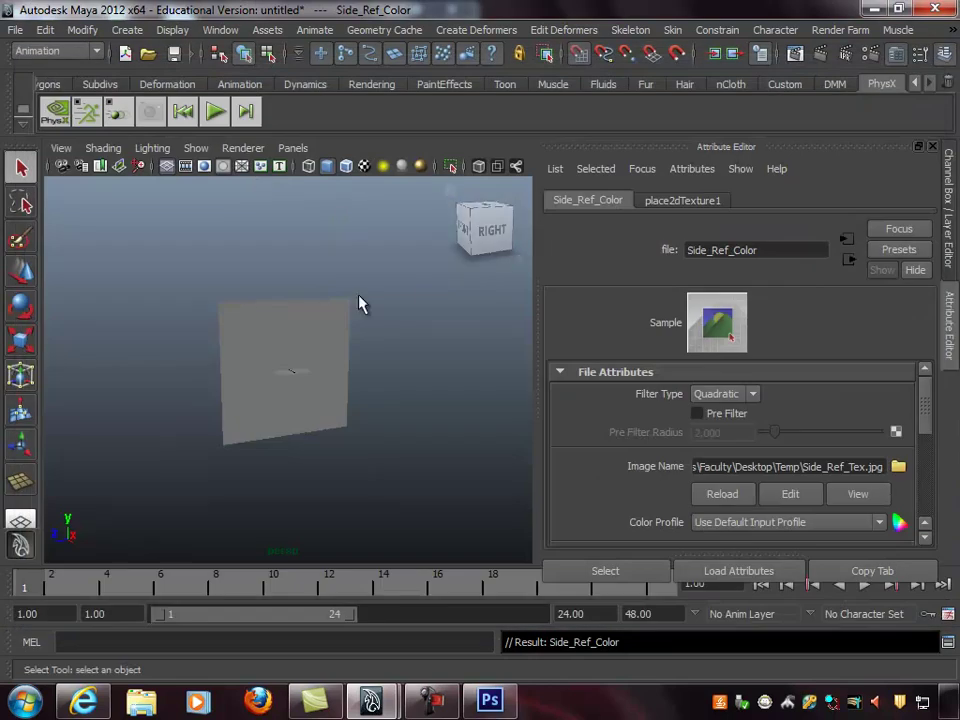
Display textures in the perspective view and refresh the Side_Ref_Color sample swatch
alt+right_drag(272, 334, 405, 333)
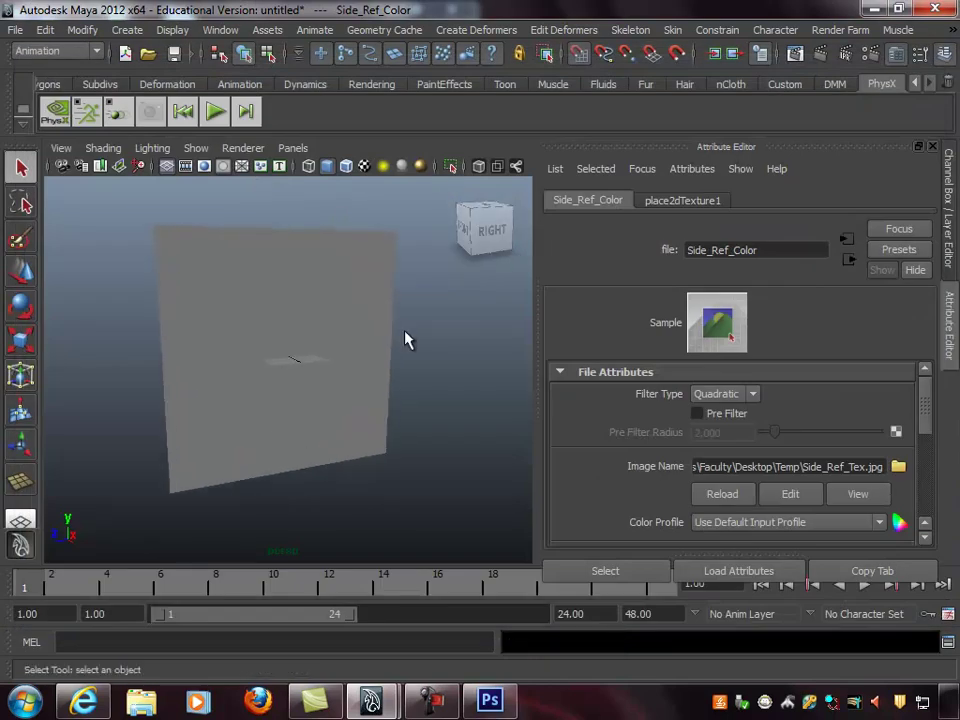
alt+middle_drag(436, 293, 411, 302)
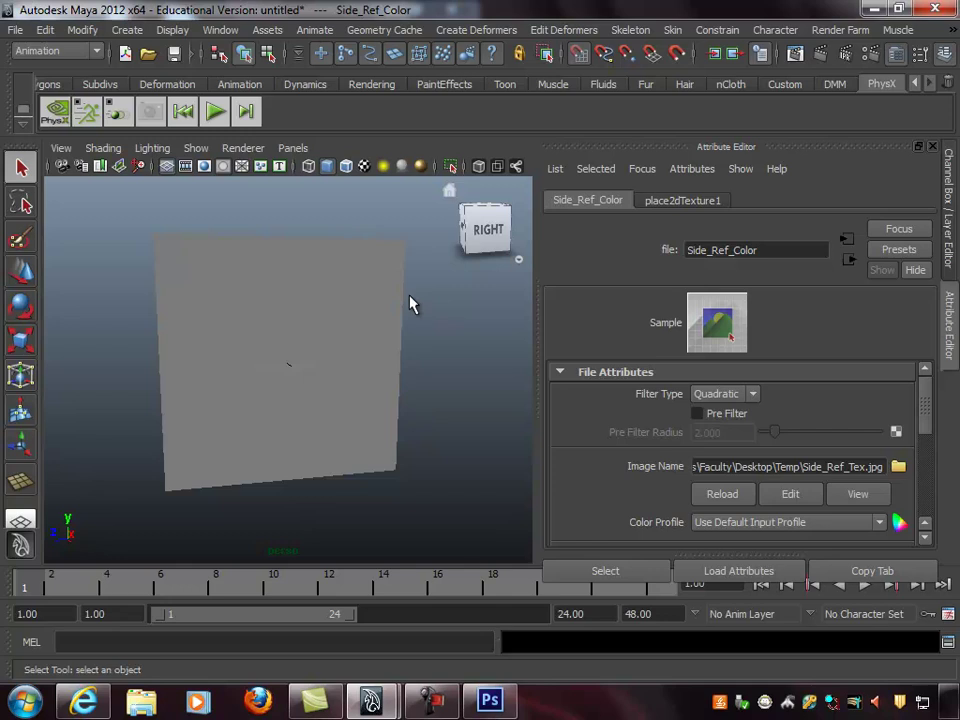
key(6)
alt+drag(408, 313, 367, 343)
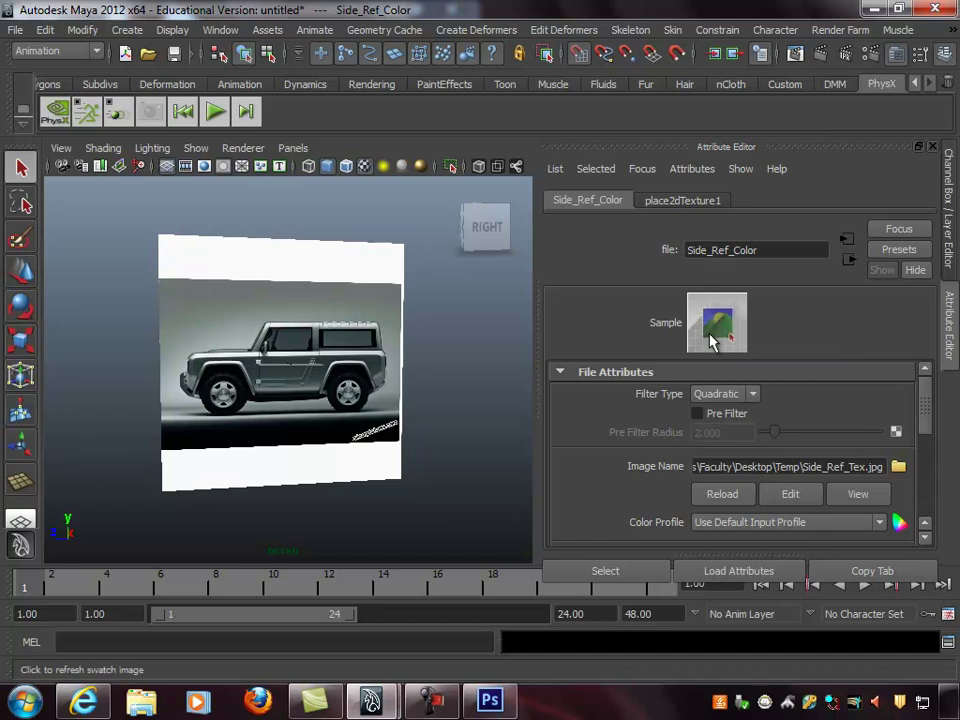
click(709, 335)
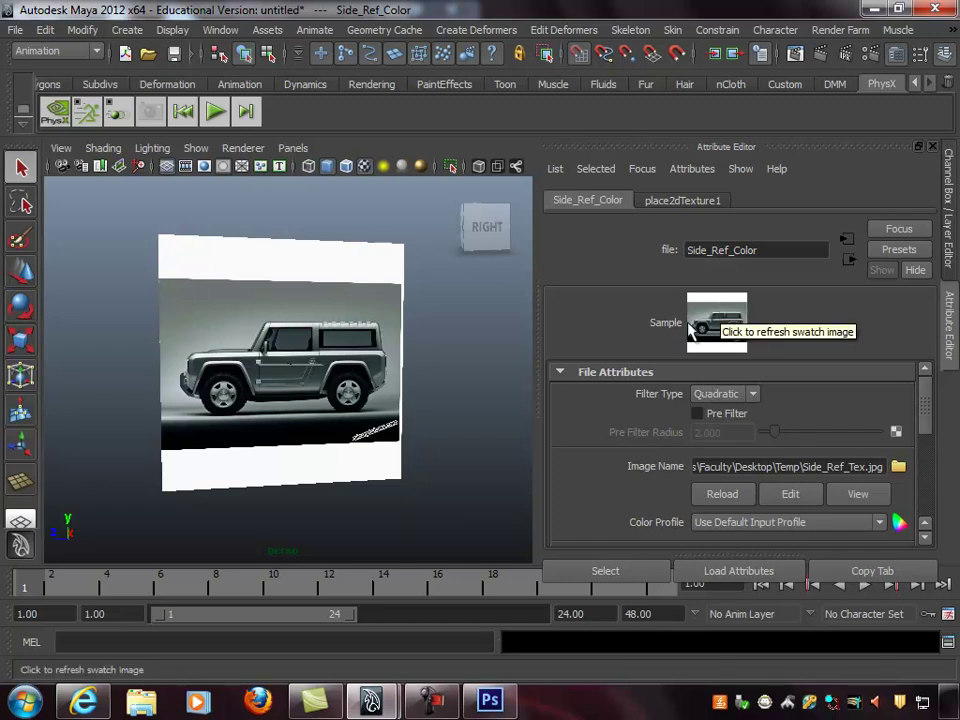
click(716, 318)
alt+drag(422, 345, 261, 330)
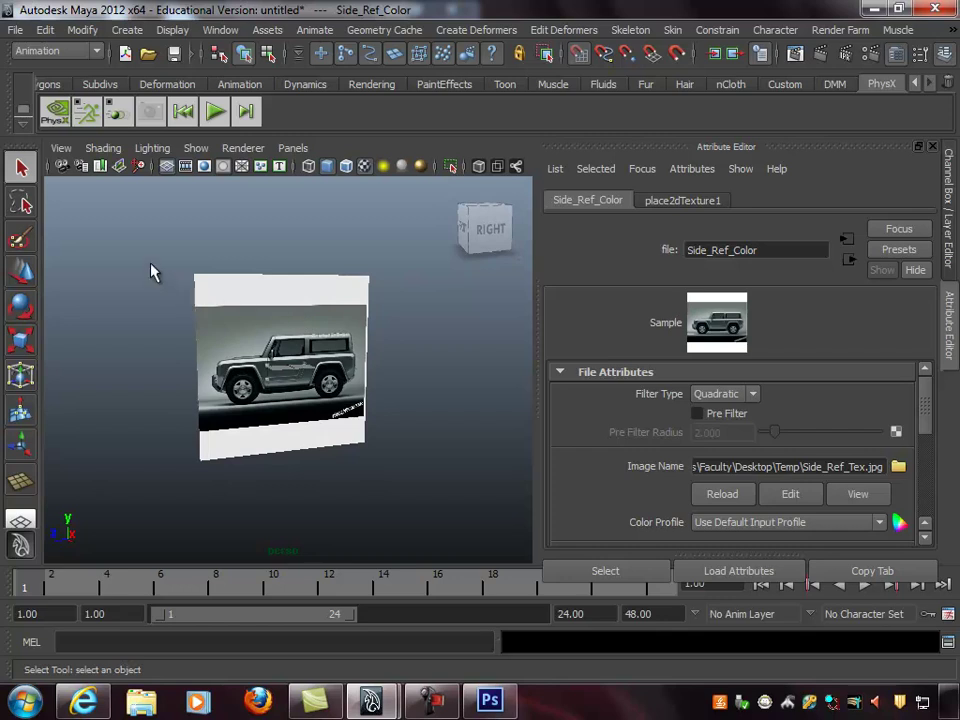
Switch to a maximised side view with the Move tool active, framing the whole textured plane with the grid shown
click(317, 306)
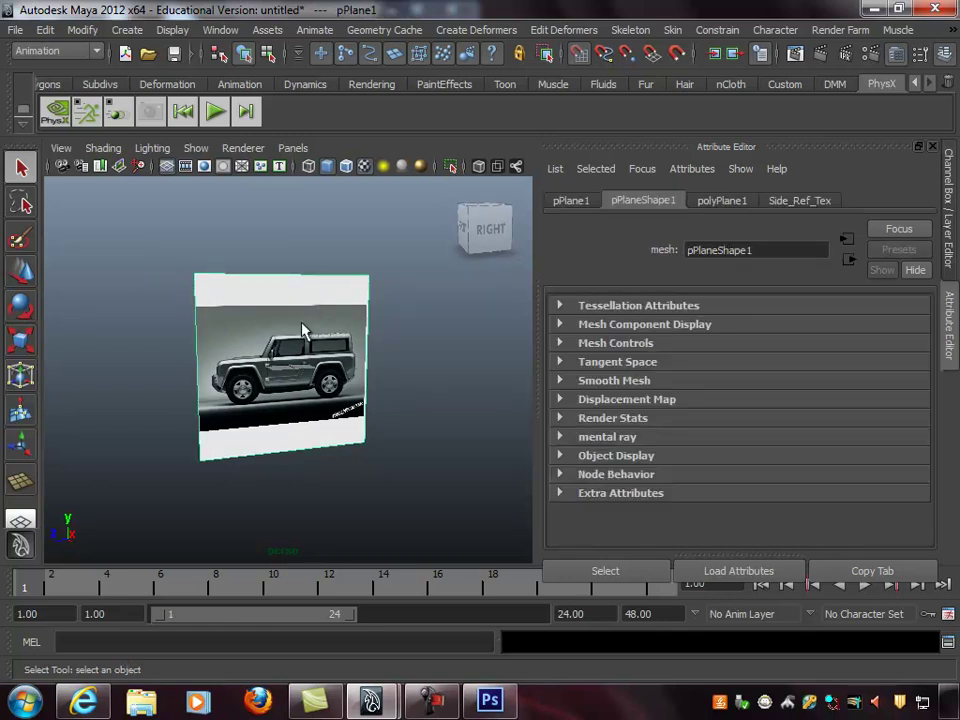
key(w)
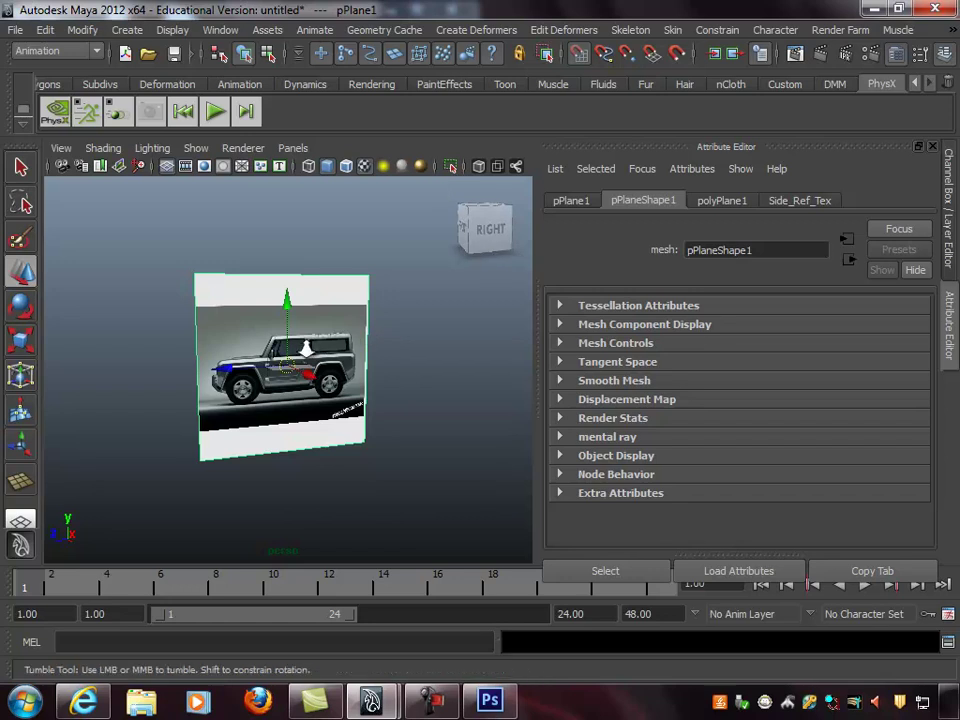
key(space)
middle_click(473, 452)
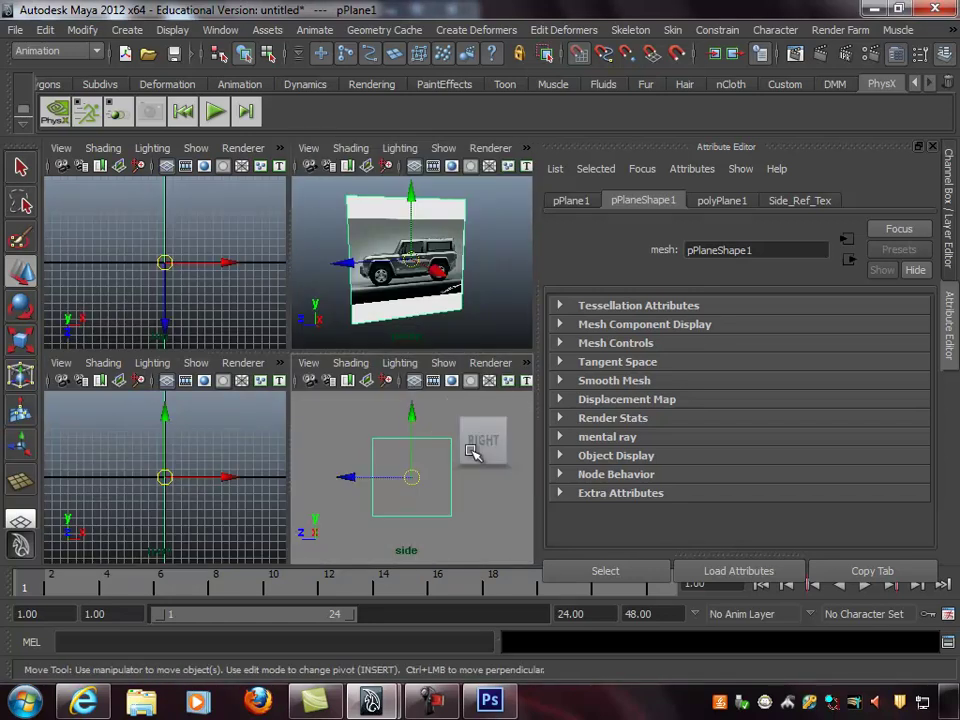
click(479, 521)
key(space)
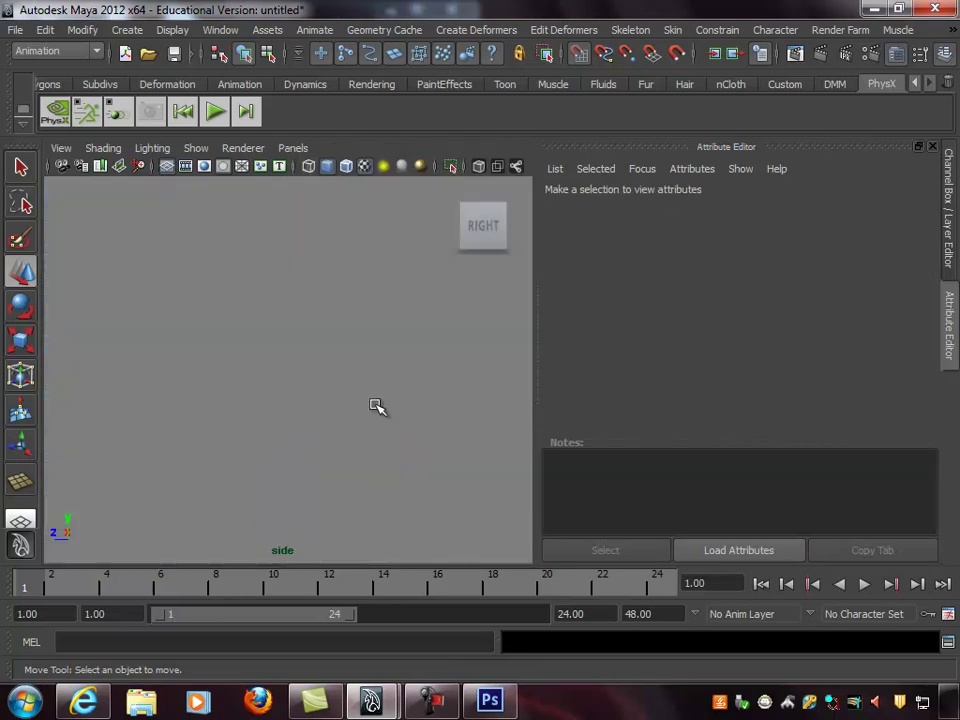
key(a)
mouse_move(378, 365)
alt+right_down()
mouse_move(253, 321)
mouse_move(364, 381)
alt+right_up()
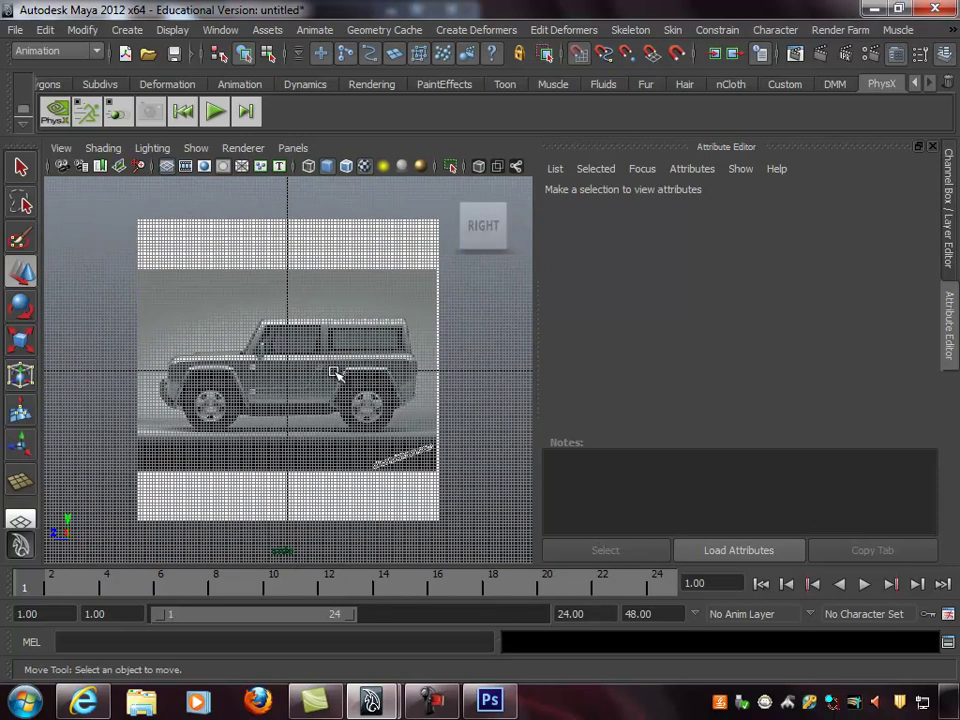
click(168, 166)
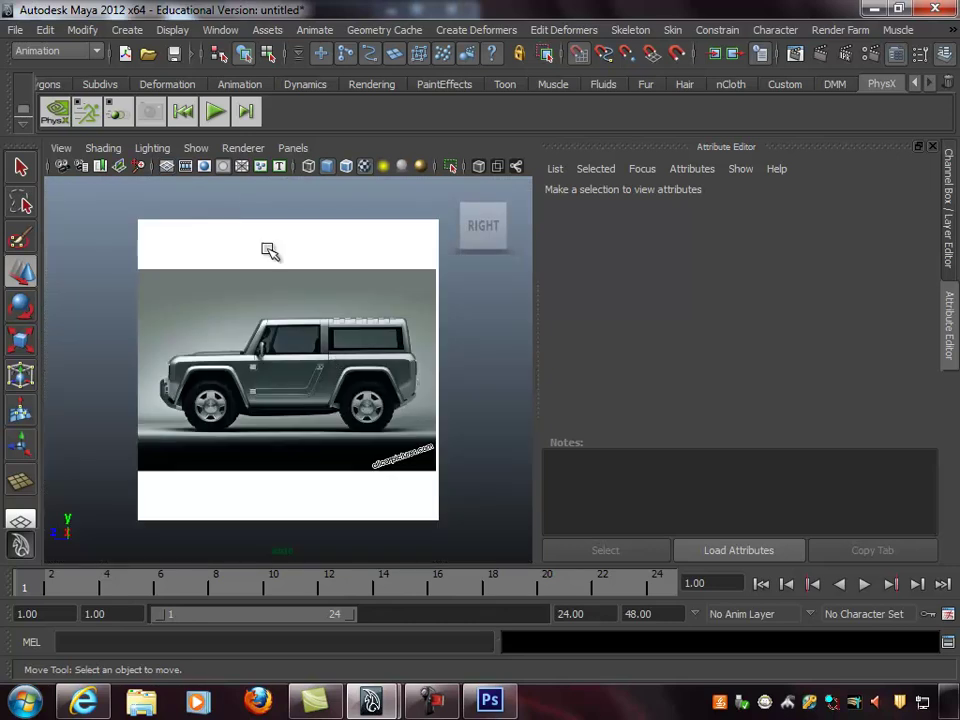
click(167, 166)
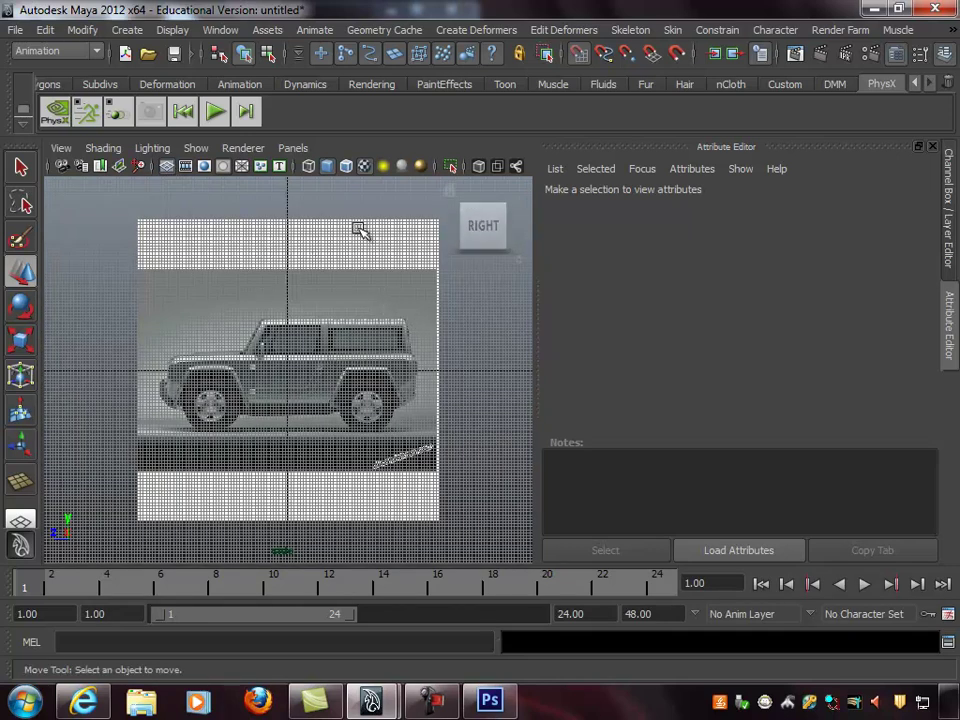
Move the side plane's pivot straight down 20 units to the base of the car's tyres
drag(330, 204, 377, 259)
alt+right_drag(369, 266, 320, 284)
alt+right_drag(242, 285, 342, 300)
scroll(377, 293, up, 2)
key(Insert)
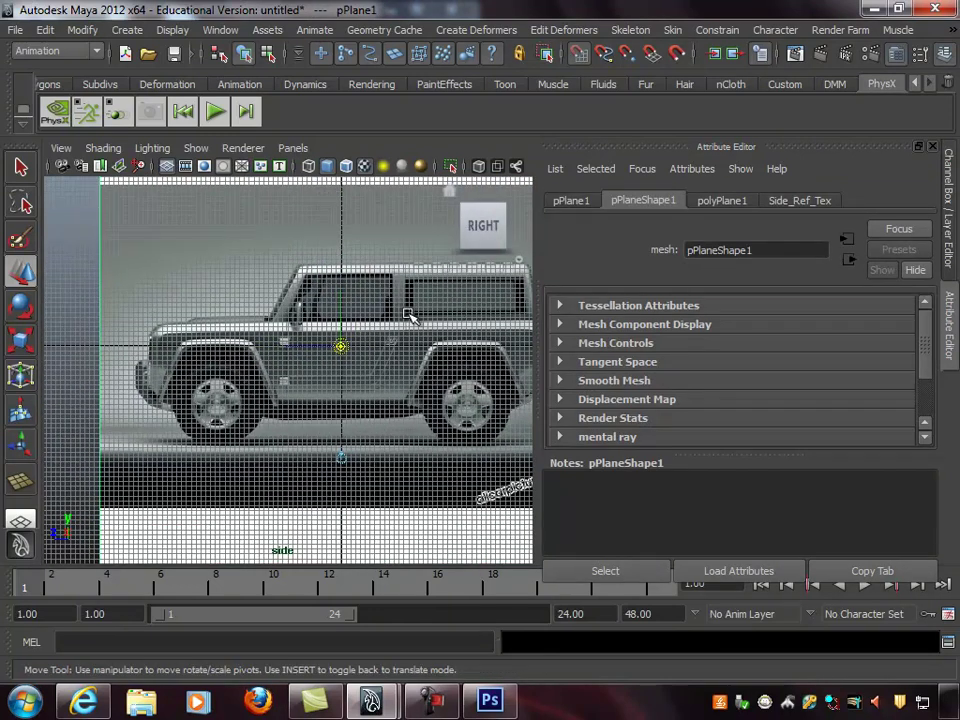
alt+middle_drag(405, 315, 340, 292)
drag(280, 285, 301, 419)
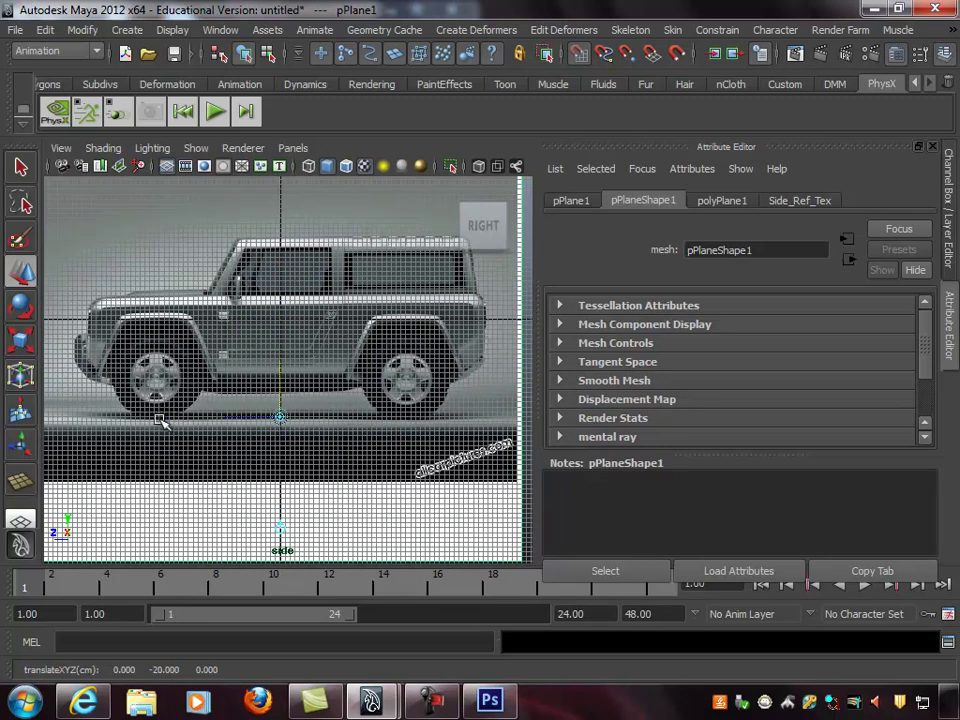
key(Insert)
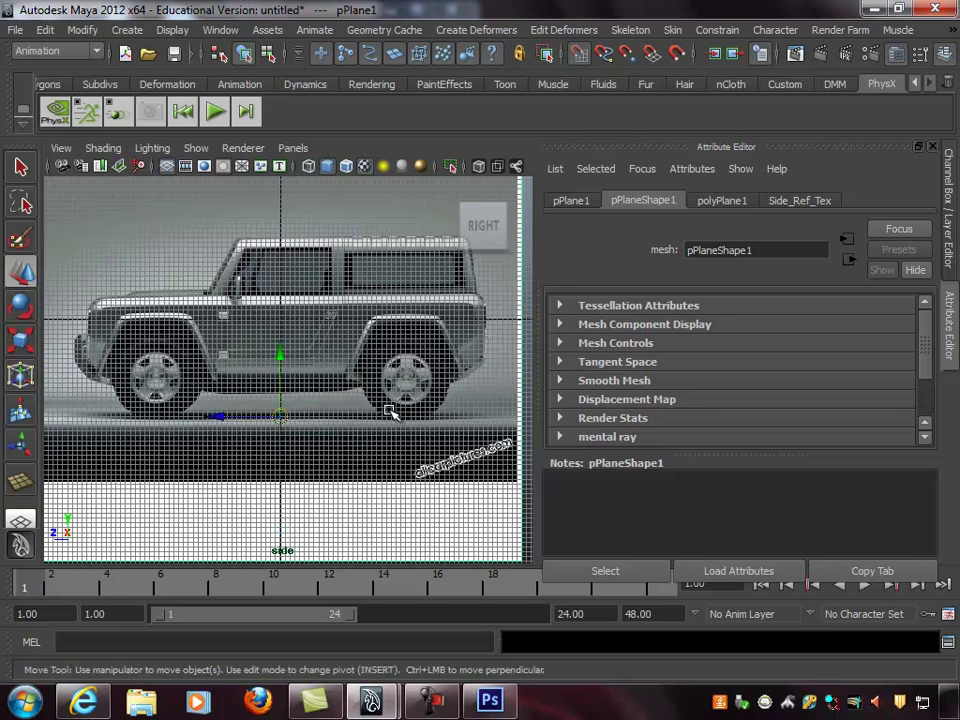
Raise the side plane vertically so its pivot and the tyres' base sit on the grid's horizontal origin line
alt+right_drag(438, 348, 339, 348)
scroll(339, 347, down, 2)
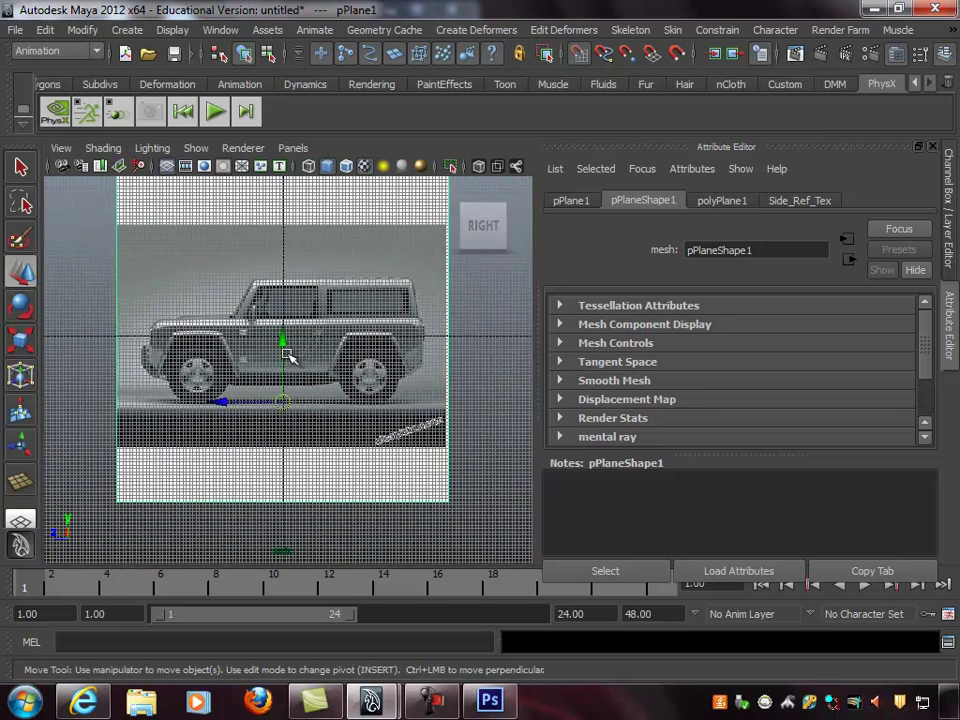
mouse_move(285, 343)
mouse_down()
mouse_move(285, 326)
mouse_move(289, 338)
mouse_up()
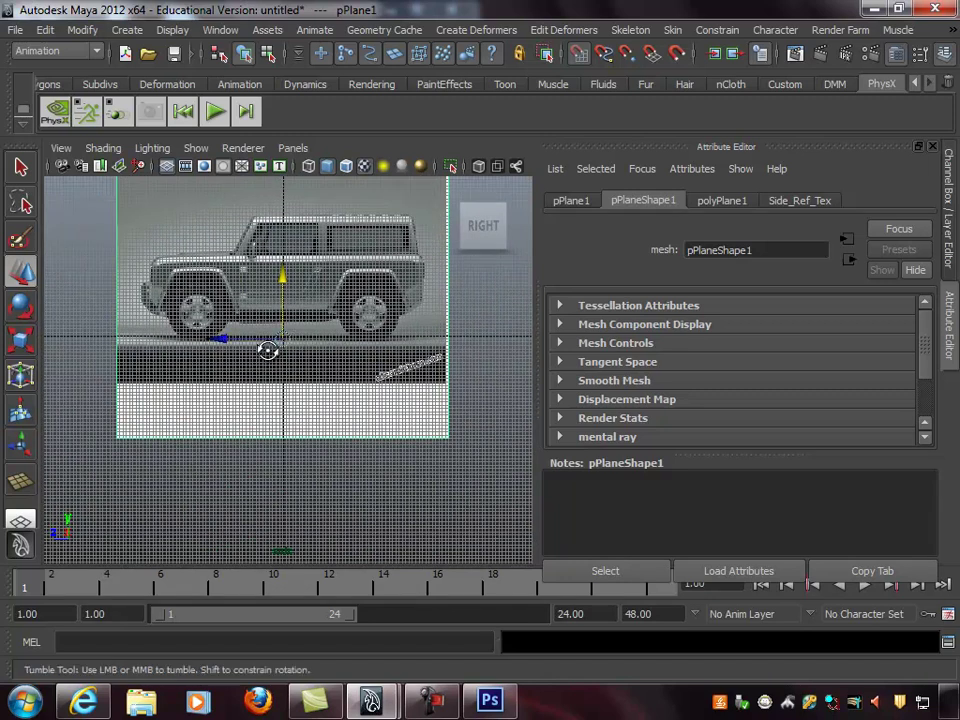
scroll(268, 349, down, 1)
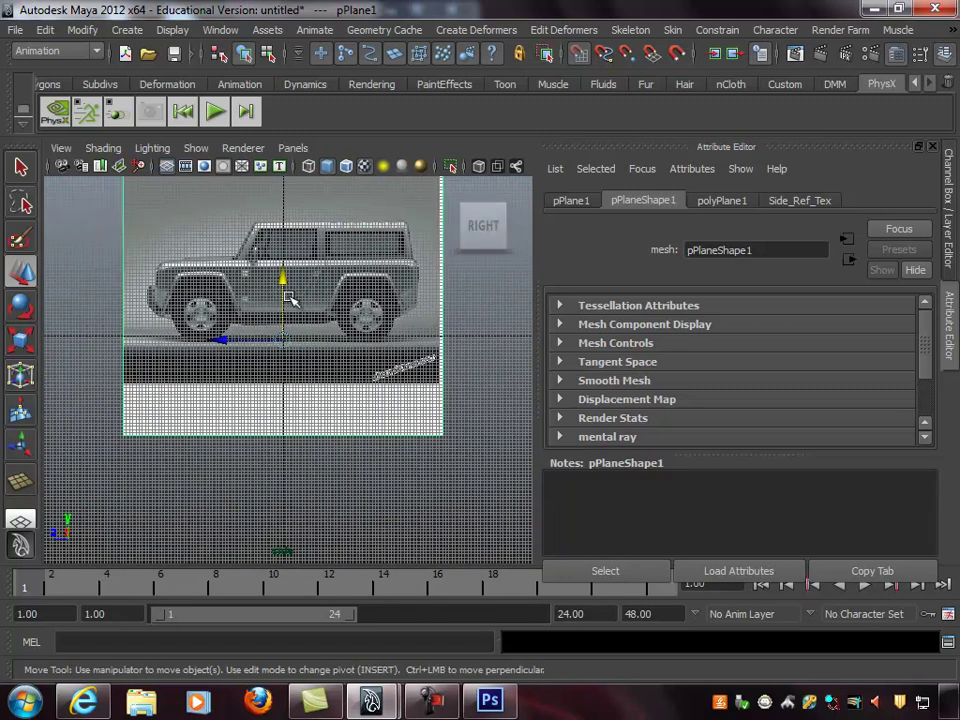
scroll(380, 347, up, 5)
alt+middle_drag(369, 340, 380, 361)
drag(287, 254, 282, 294)
scroll(437, 324, down, 5)
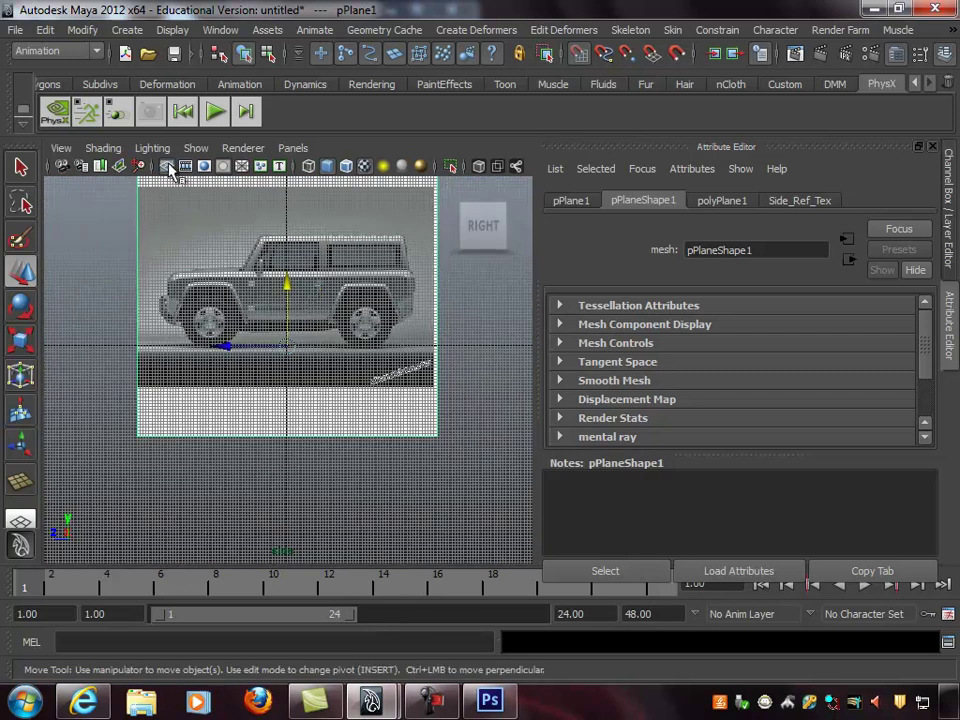
Hide the grid in the side view and show the entire side reference plane
alt+right_drag(390, 234, 340, 243)
alt+middle_drag(340, 243, 328, 310)
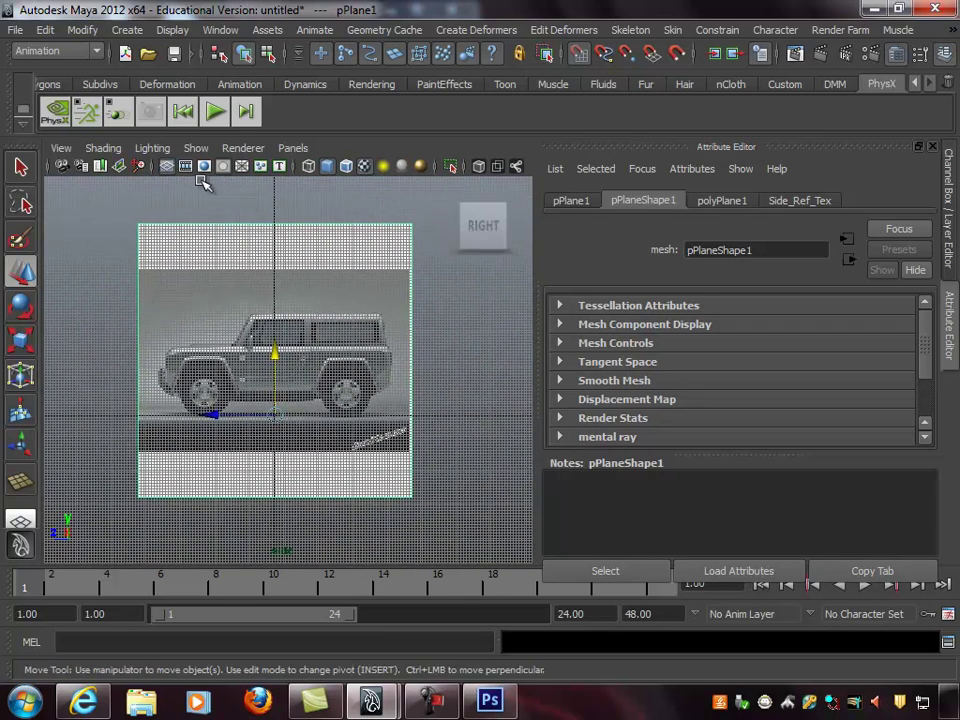
click(168, 168)
alt+right_drag(381, 314, 264, 304)
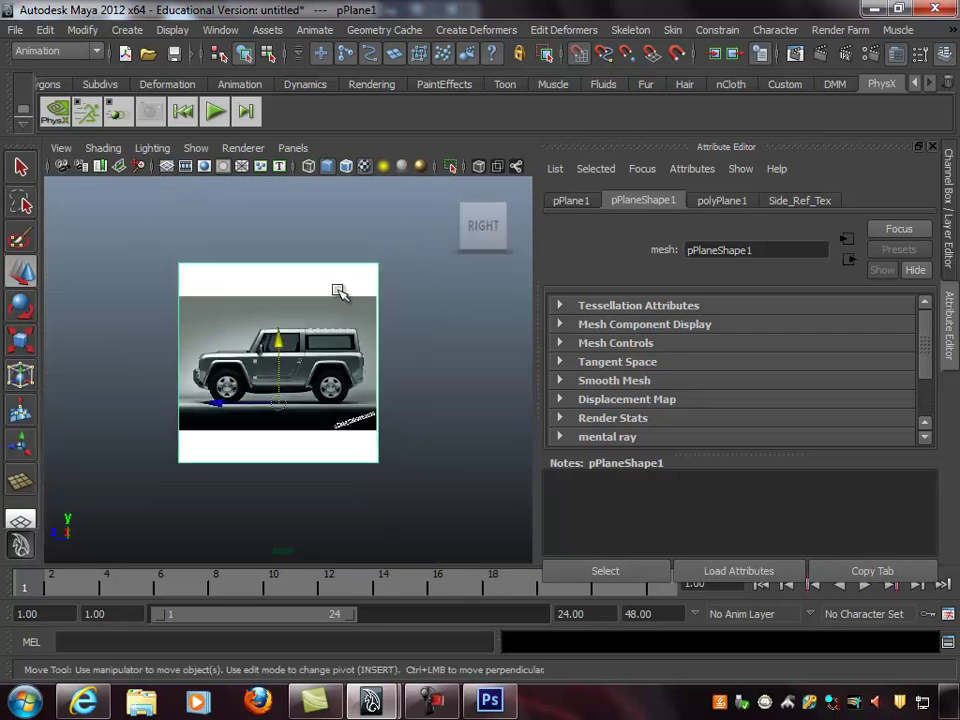
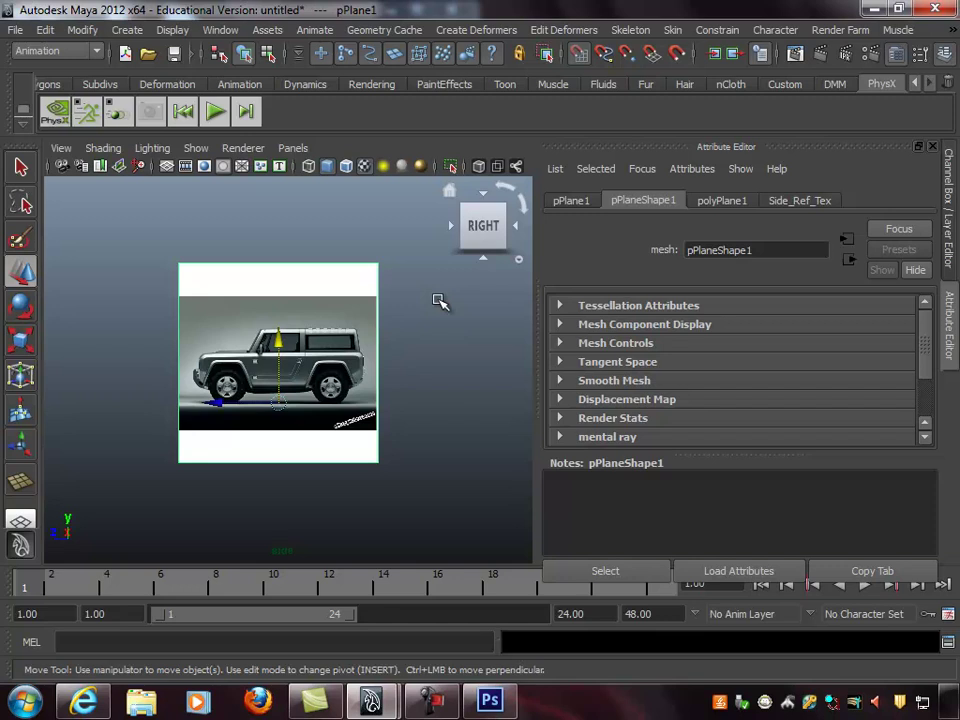
Place a Distance Tool measurement about 74 units tall from the base of the car's rear tyre to just above the side plane
scroll(338, 344, up, 2)
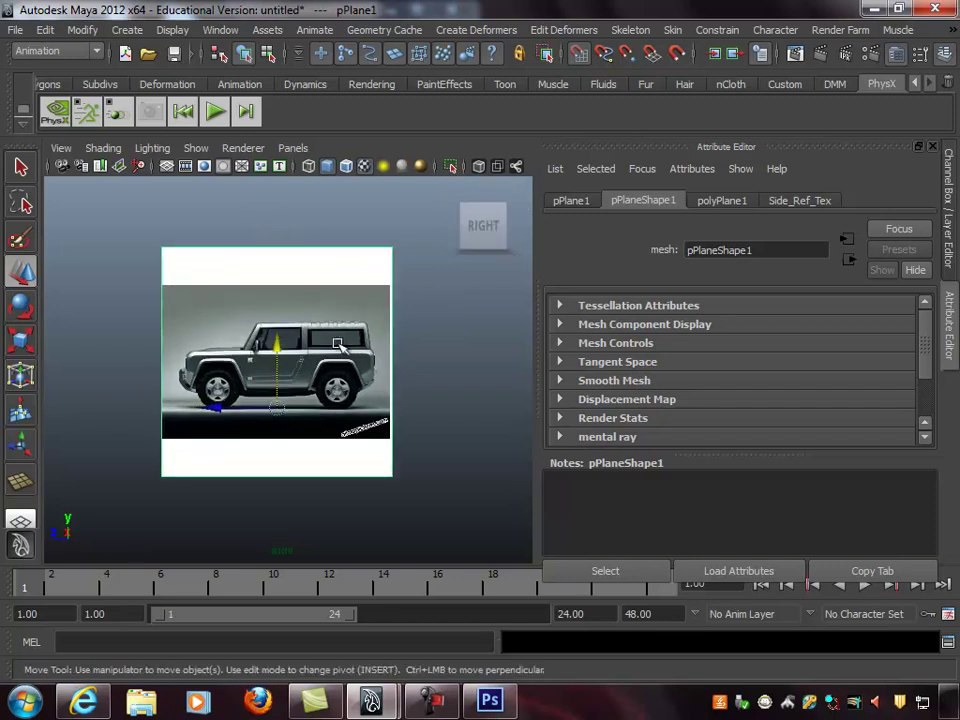
scroll(338, 344, up, 2)
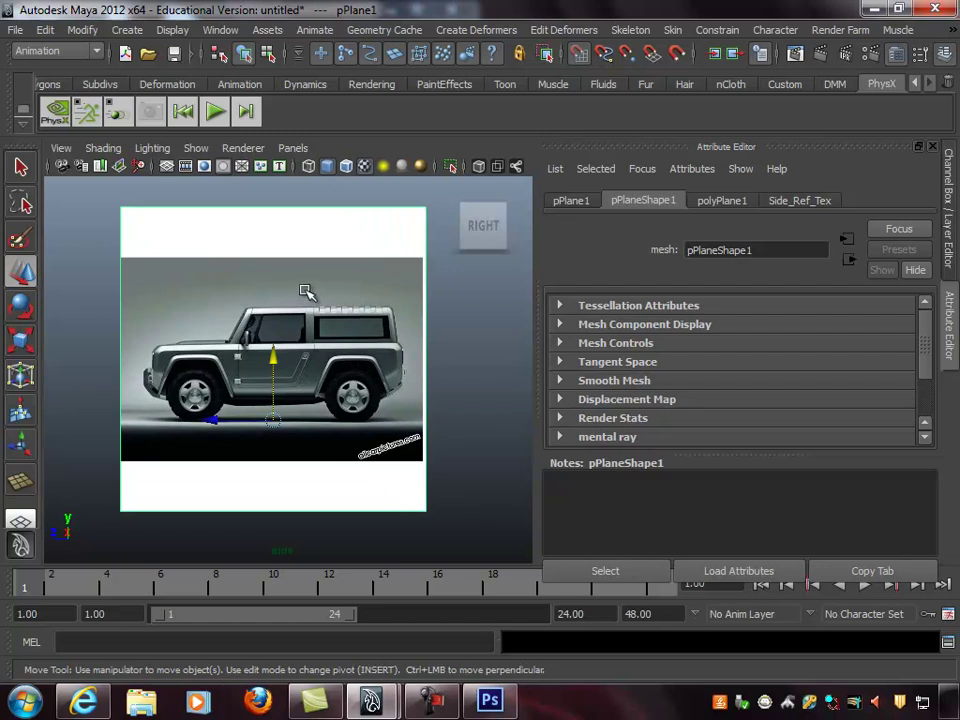
click(128, 30)
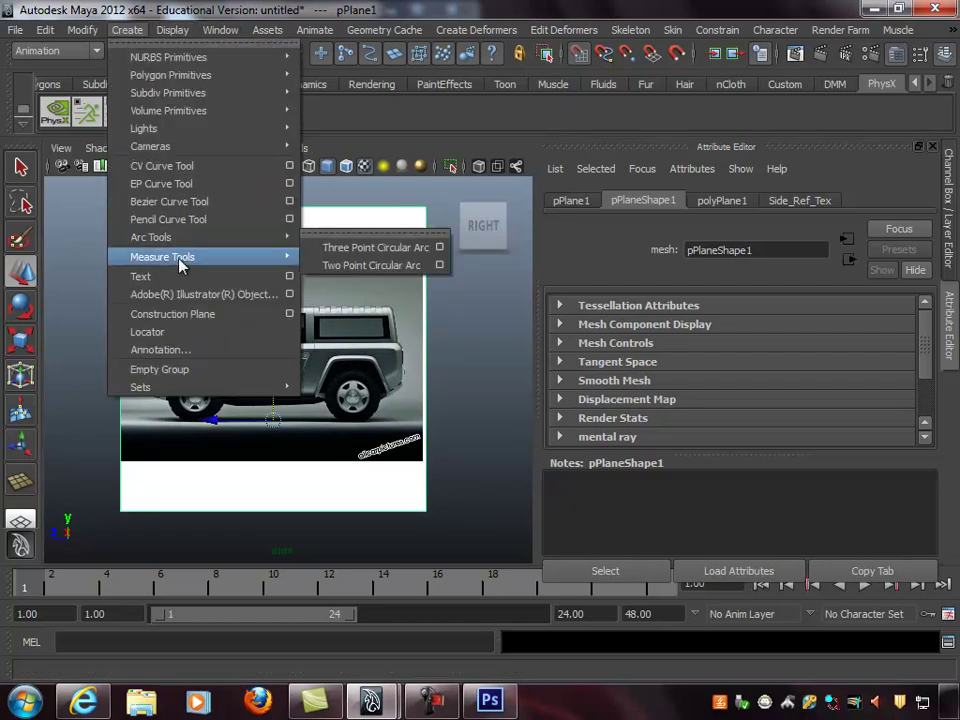
mouse_move(178, 257)
click(363, 268)
scroll(433, 339, down, 2)
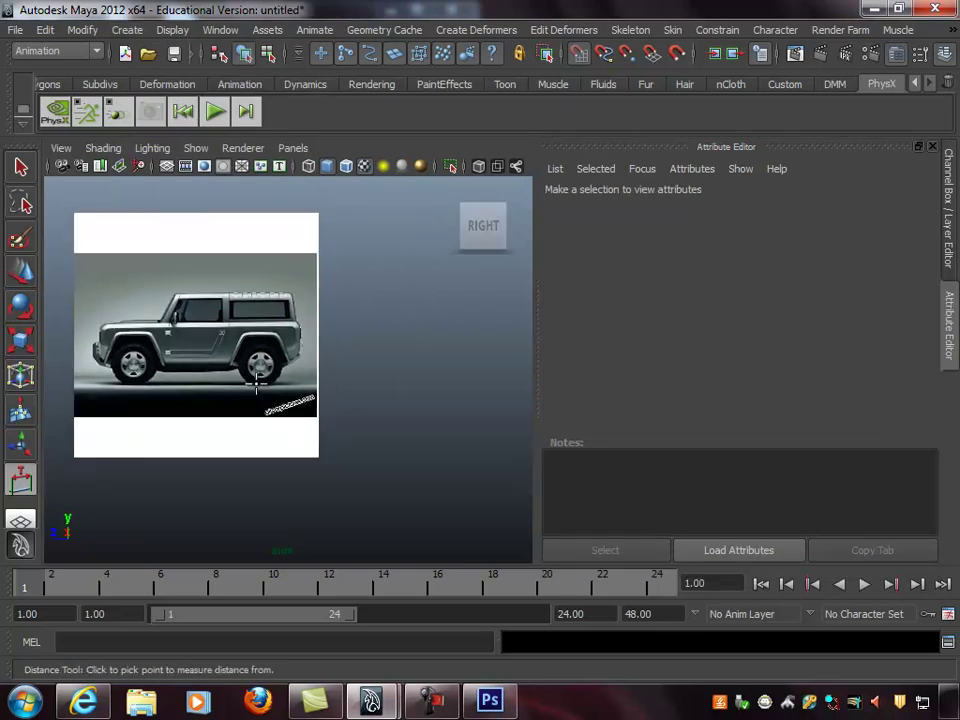
click(257, 383)
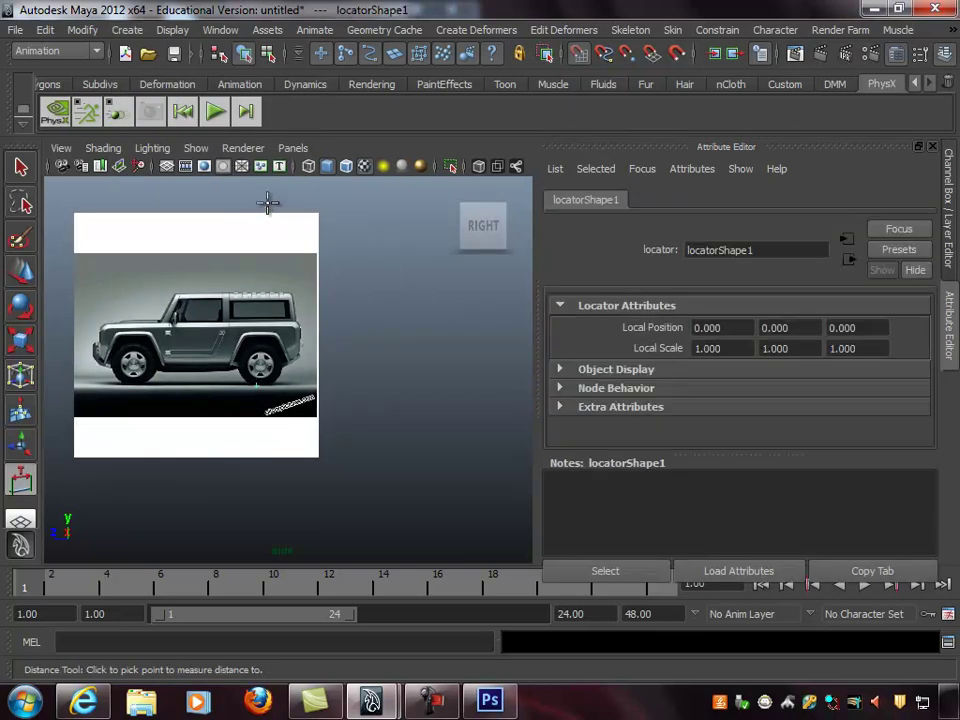
click(268, 203)
scroll(380, 311, up, 3)
alt+drag(338, 284, 362, 279)
alt+right_drag(362, 279, 152, 272)
mouse_move(295, 275)
alt+right_down()
mouse_move(230, 274)
mouse_move(300, 285)
mouse_move(199, 285)
alt+right_up()
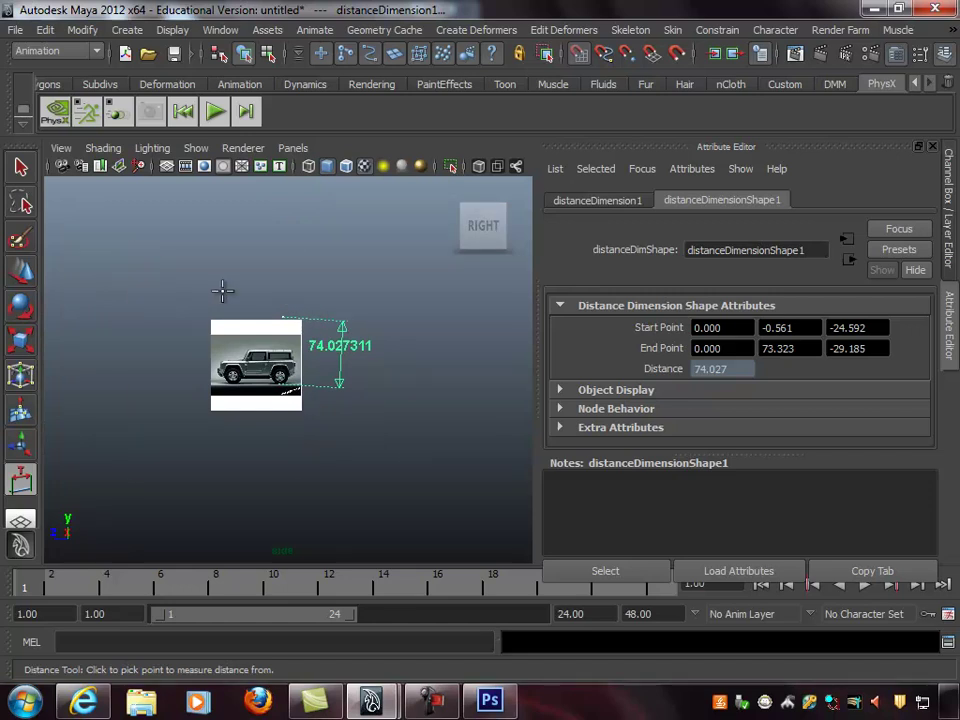
Raise the measurement's upper locator straight up to a height of about 133.5 units
key(q)
drag(291, 322, 294, 324)
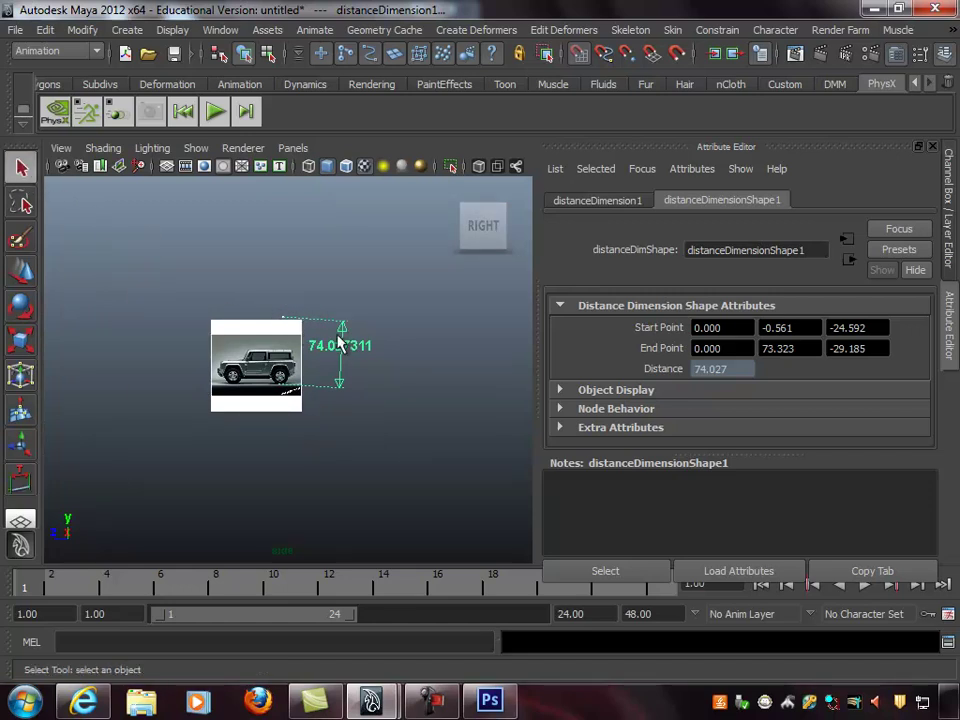
key(w)
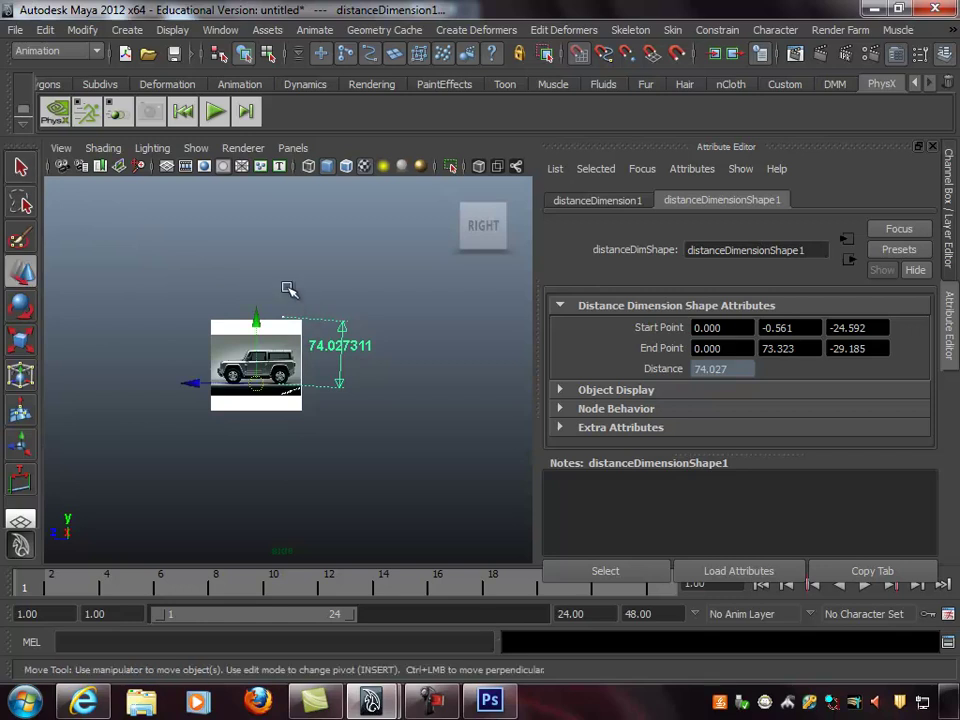
click(285, 296)
alt+right_drag(247, 335, 258, 269)
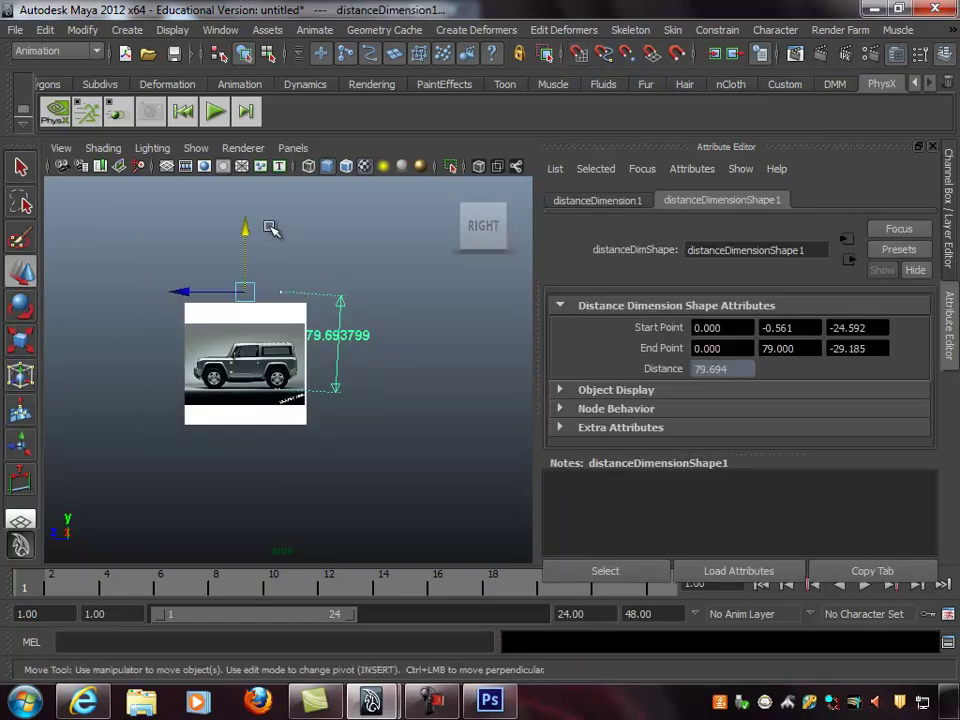
drag(244, 222, 246, 134)
scroll(274, 242, down, 1)
mouse_move(253, 191)
mouse_down()
mouse_move(253, 203)
mouse_move(253, 189)
mouse_up()
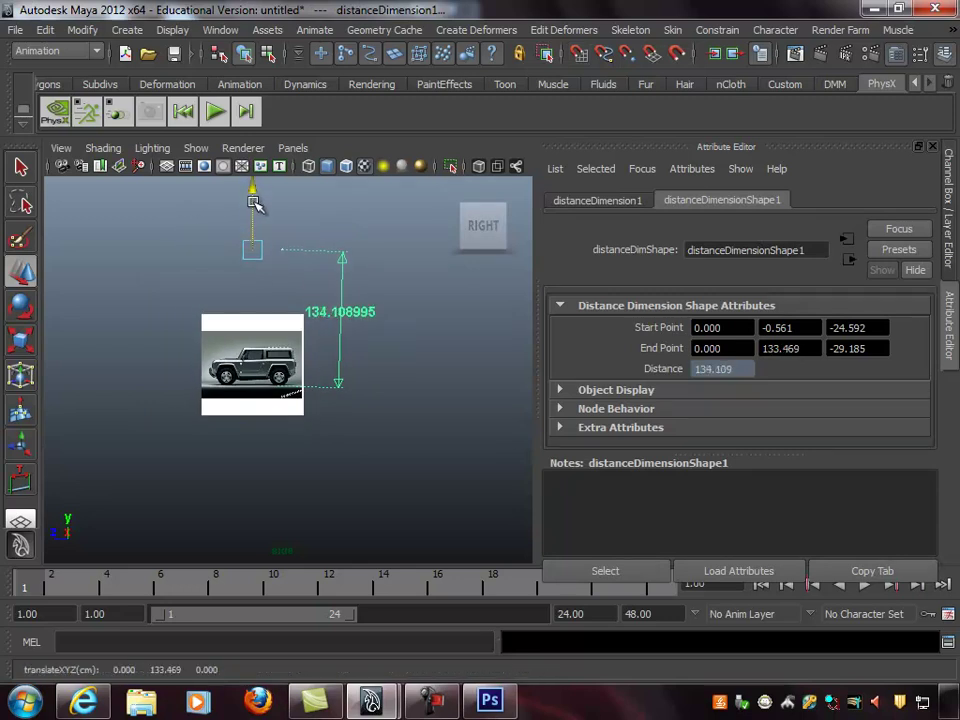
Scale the side reference plane up uniformly to about 3.55 to fit the car to the measured height, and check it in perspective
click(255, 321)
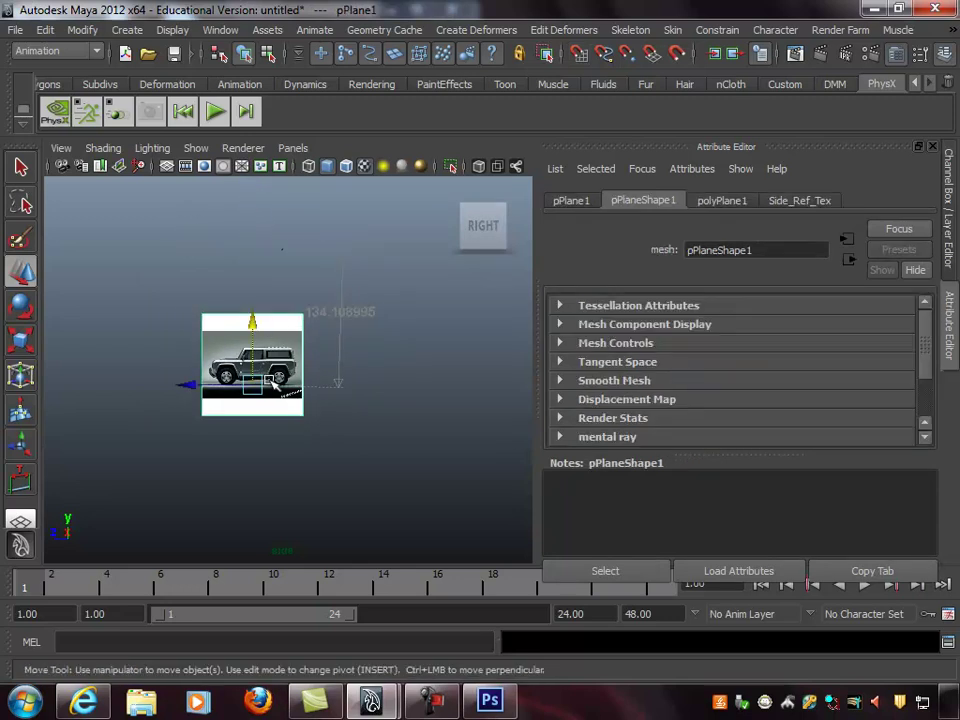
key(r)
drag(253, 386, 473, 354)
key(space)
key(space)
alt+right_drag(437, 264, 270, 290)
alt+drag(370, 280, 364, 223)
Delete the distance dimension beside the side plane and clear the selection
click(374, 279)
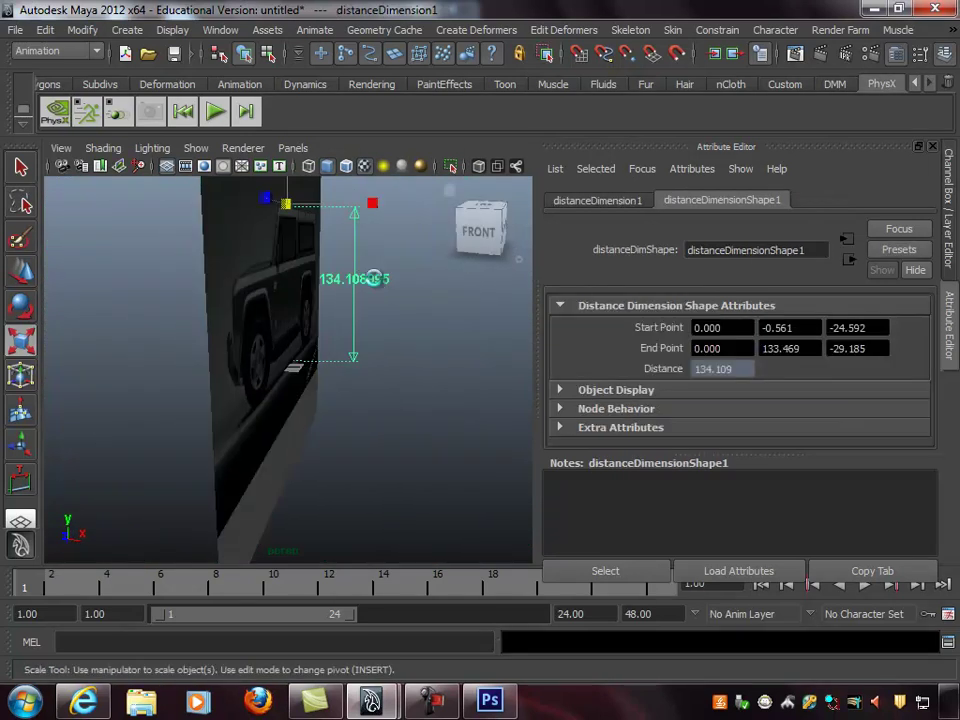
click(380, 282)
alt+drag(476, 259, 294, 306)
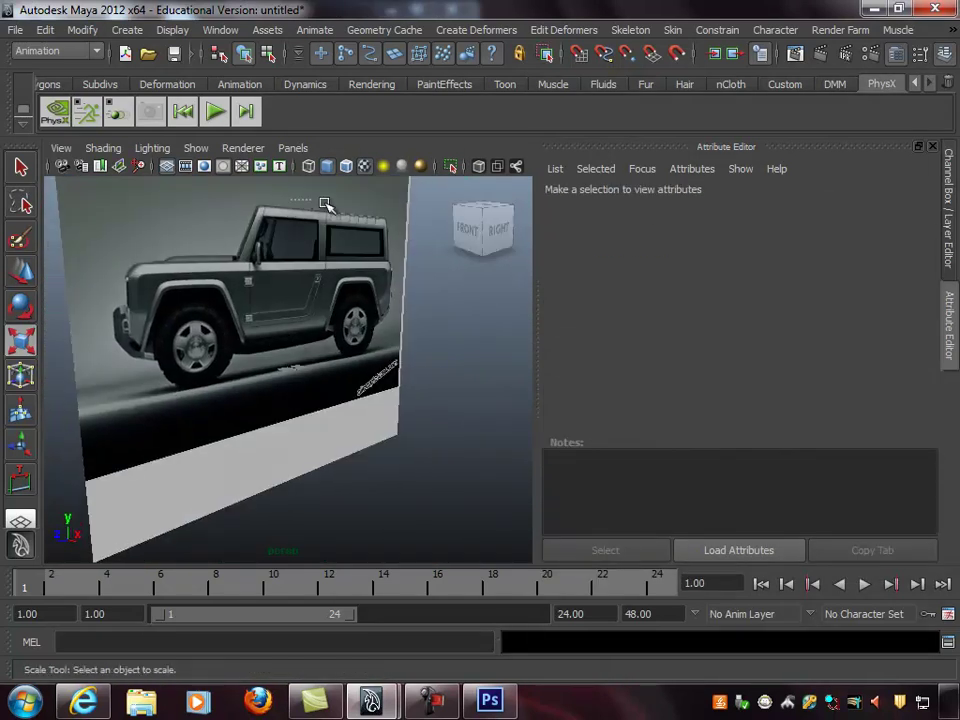
click(297, 200)
click(376, 336)
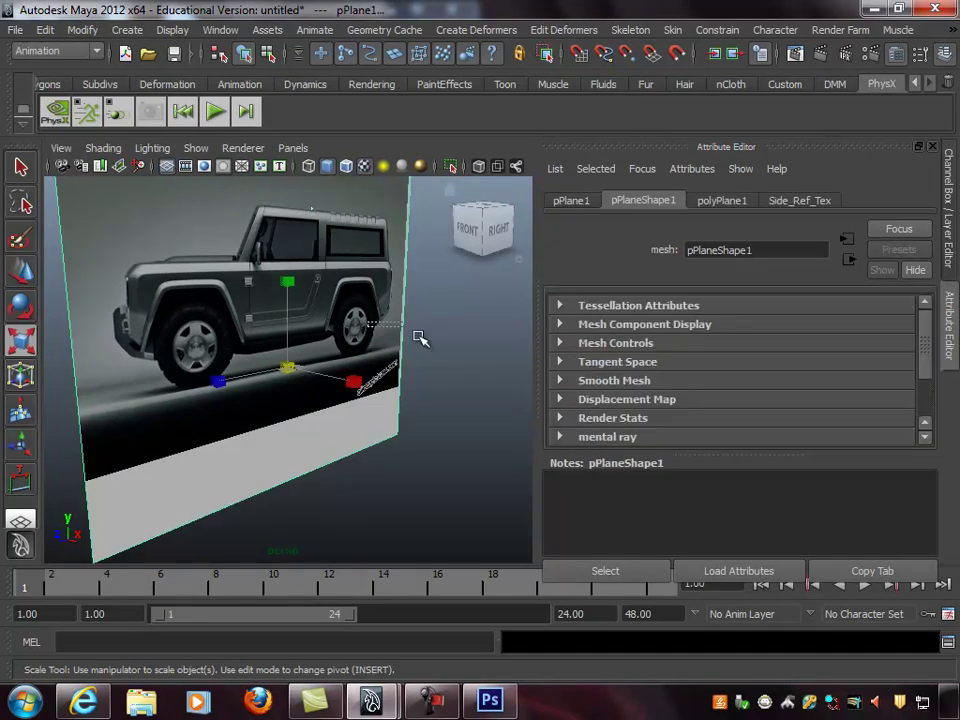
key(ctrl+z)
key(ctrl+z)
alt+right_drag(455, 339, 330, 339)
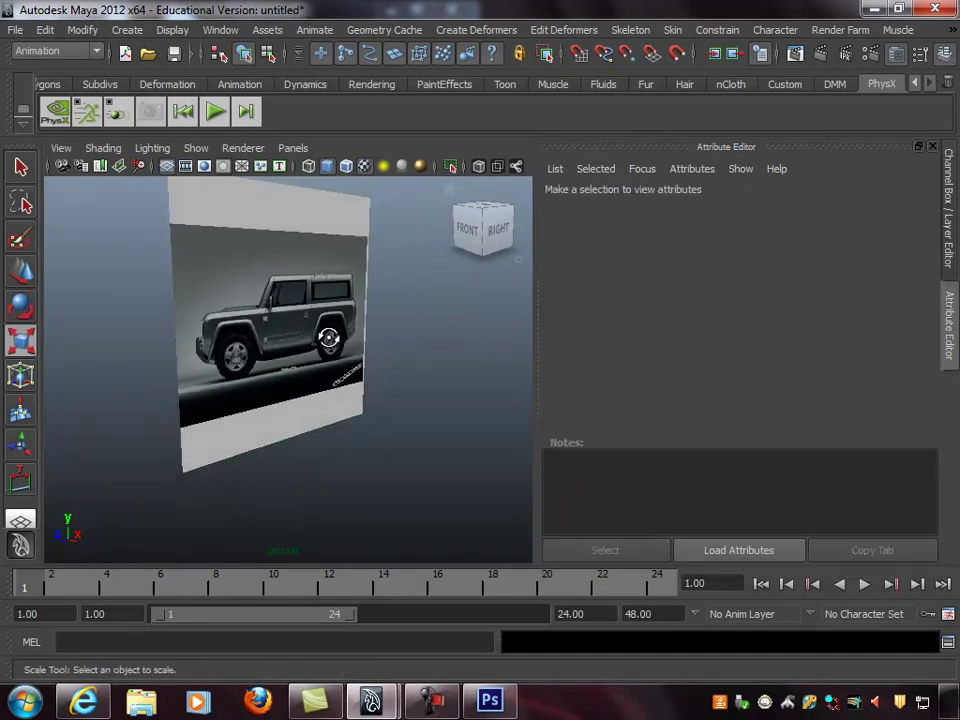
alt+drag(330, 339, 268, 352)
key(q)
alt+right_drag(388, 324, 294, 318)
alt+middle_drag(296, 322, 298, 353)
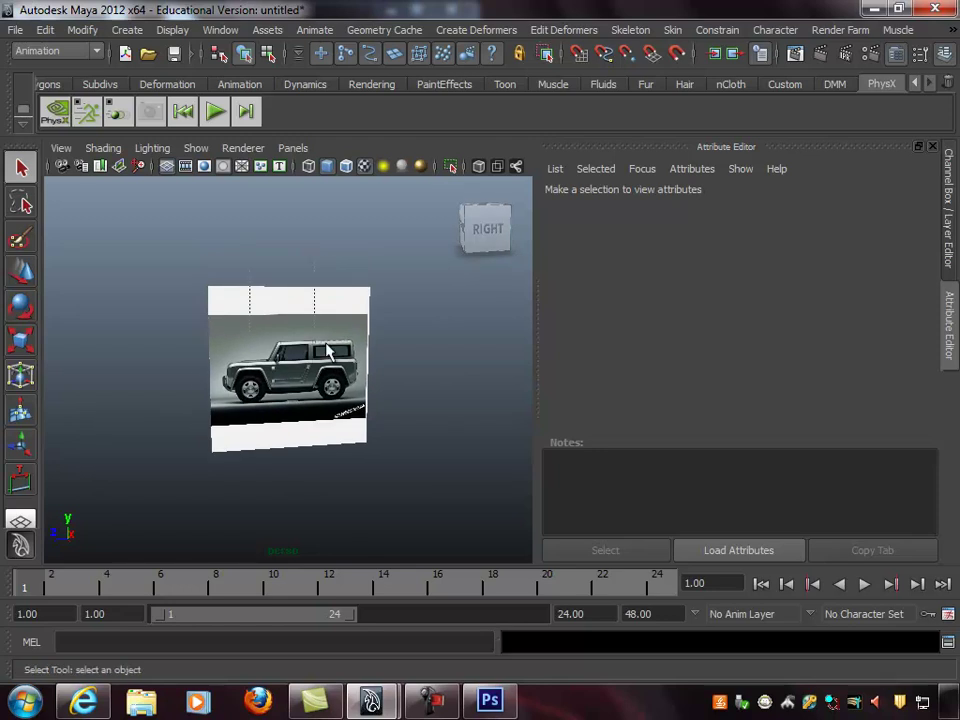
Duplicate the side reference plane and set the copy's Y rotation to -90 degrees
click(266, 296)
alt+drag(241, 364, 302, 364)
alt+right_drag(326, 360, 408, 358)
alt+middle_drag(408, 358, 398, 334)
mouse_move(394, 334)
alt+mouse_down()
mouse_move(339, 330)
mouse_move(392, 336)
alt+mouse_up()
key(ctrl+d)
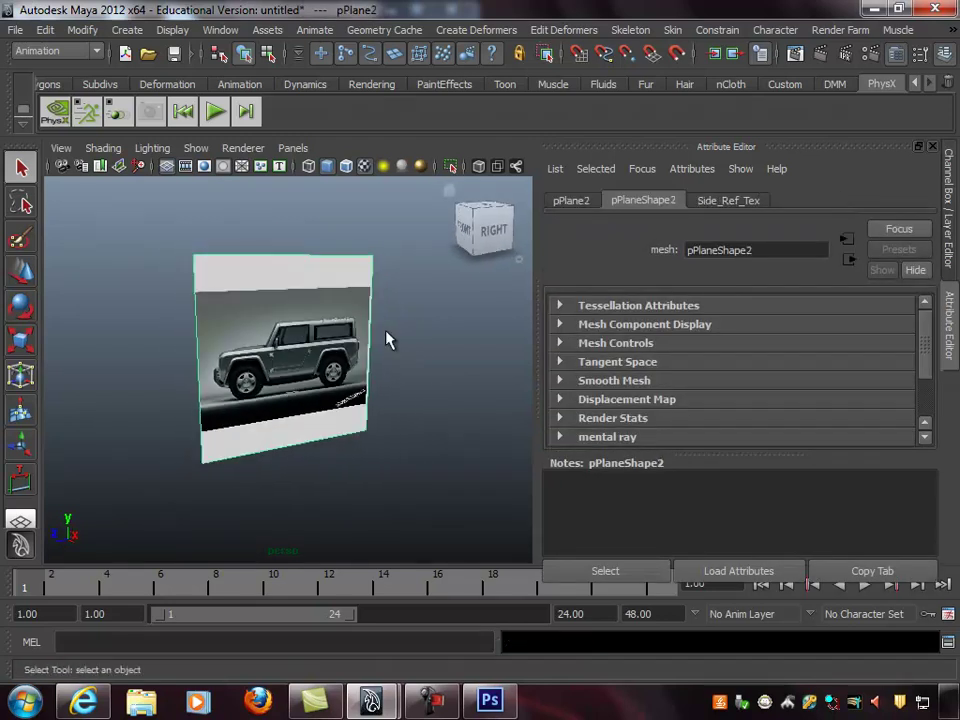
key(e)
drag(359, 408, 234, 426)
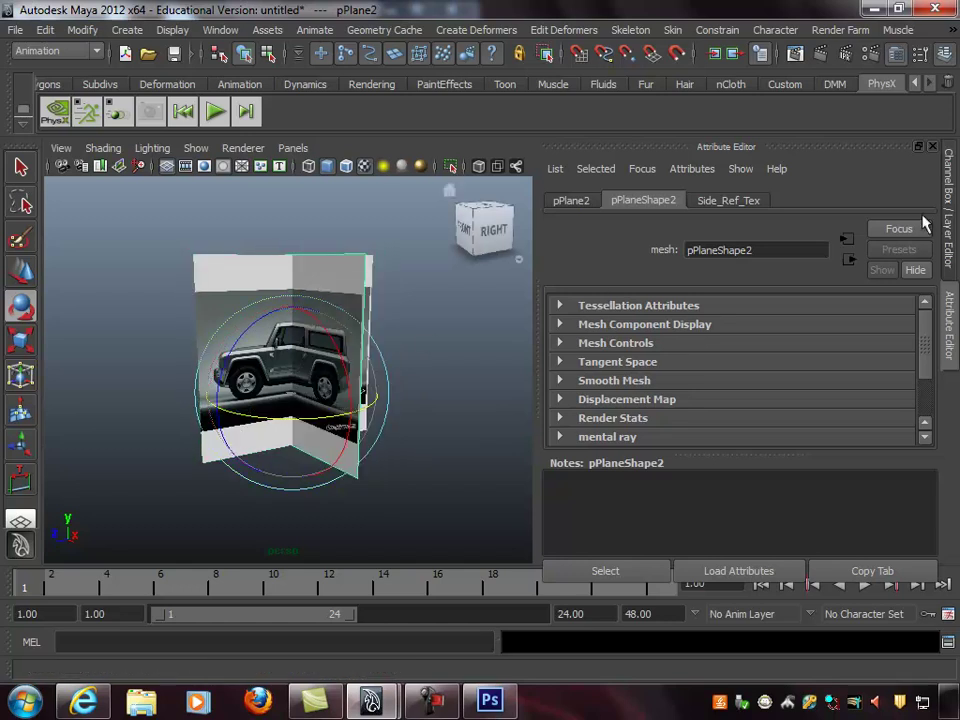
click(951, 205)
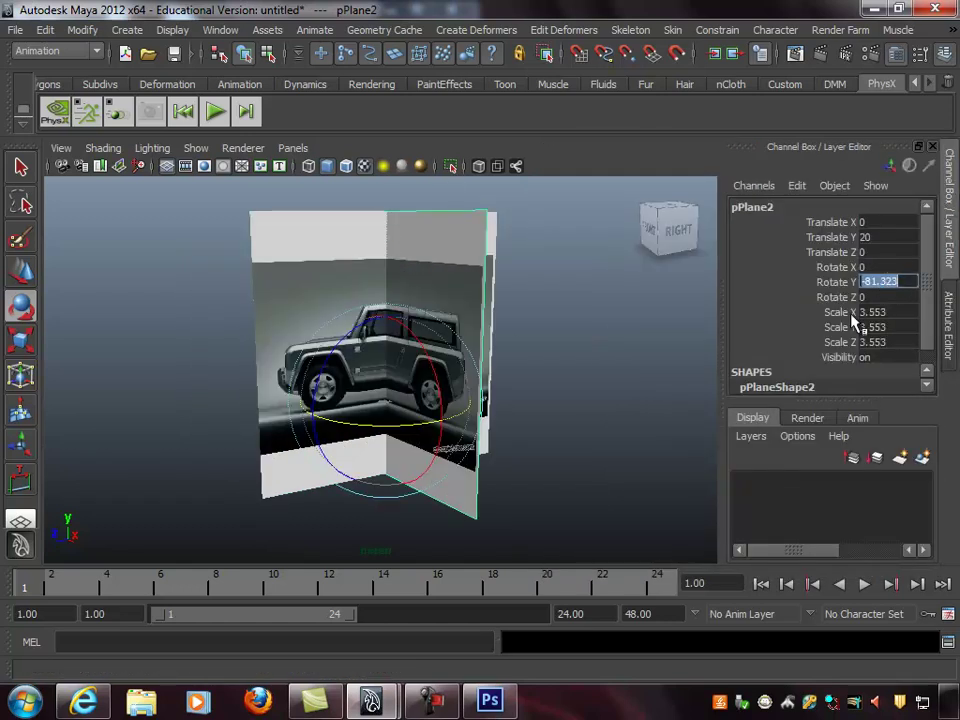
text(-90)
key(Return)
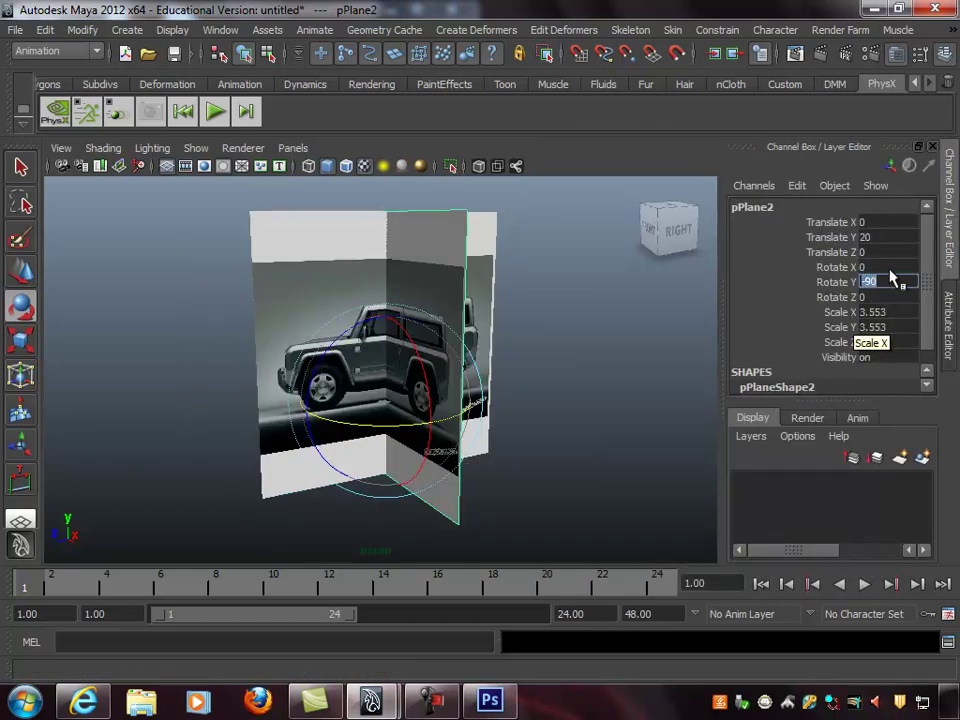
Move the rotated copy along Z to about 186.35, in front of the side plane
alt+right_drag(530, 336, 475, 330)
alt+drag(475, 330, 465, 354)
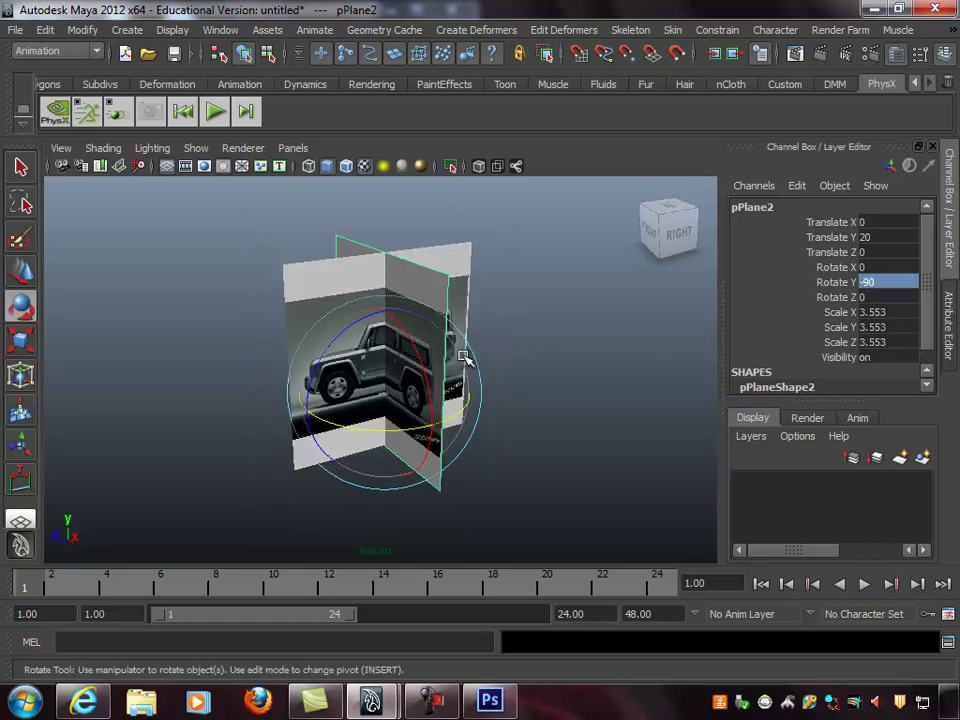
key(w)
alt+drag(532, 359, 466, 395)
drag(340, 393, 460, 390)
key(q)
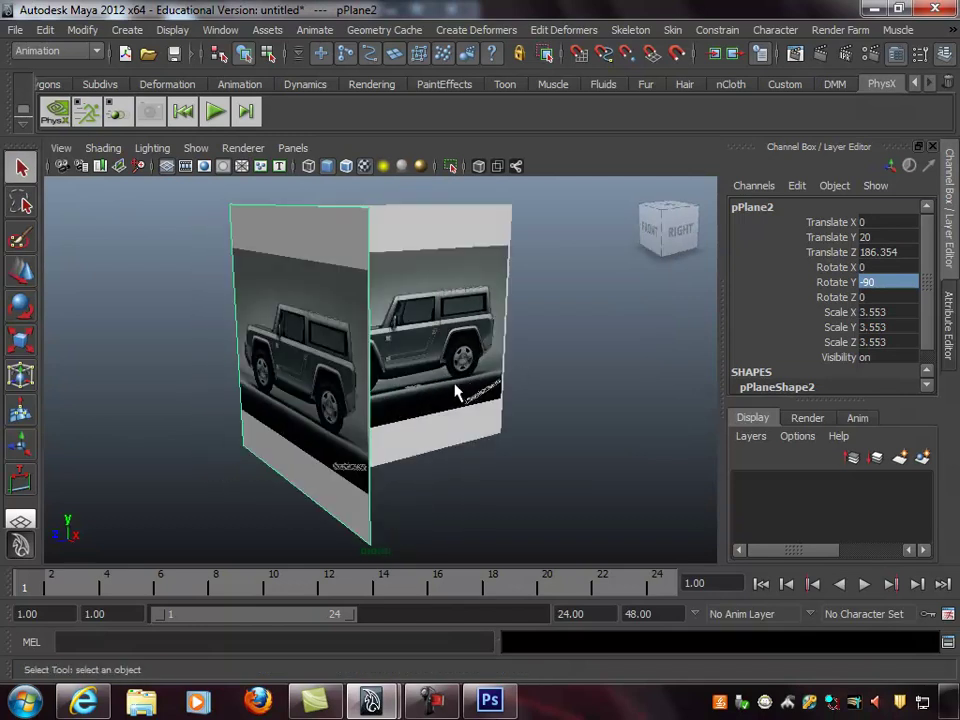
Assign a new Lambert material to the front plane and name it Front_Ref_Tex
right_click(274, 226)
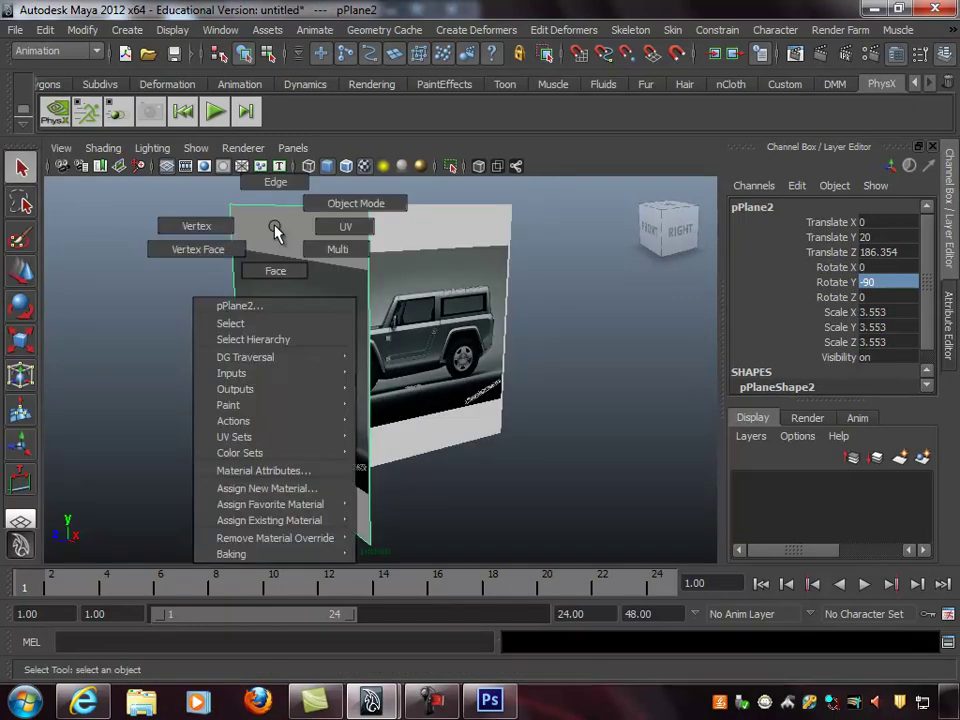
click(276, 489)
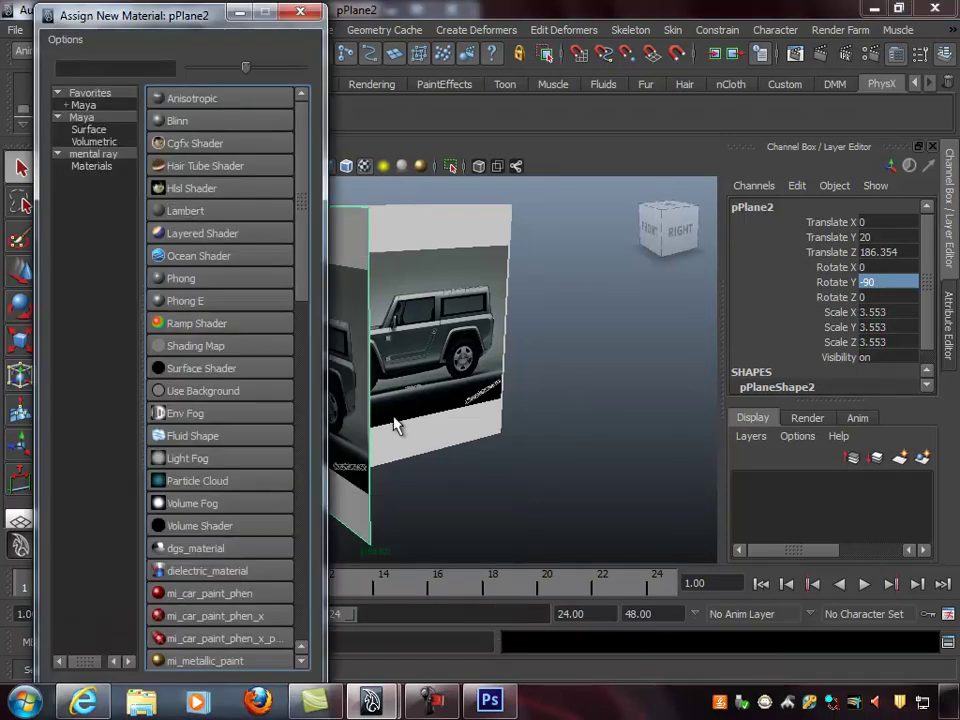
click(210, 209)
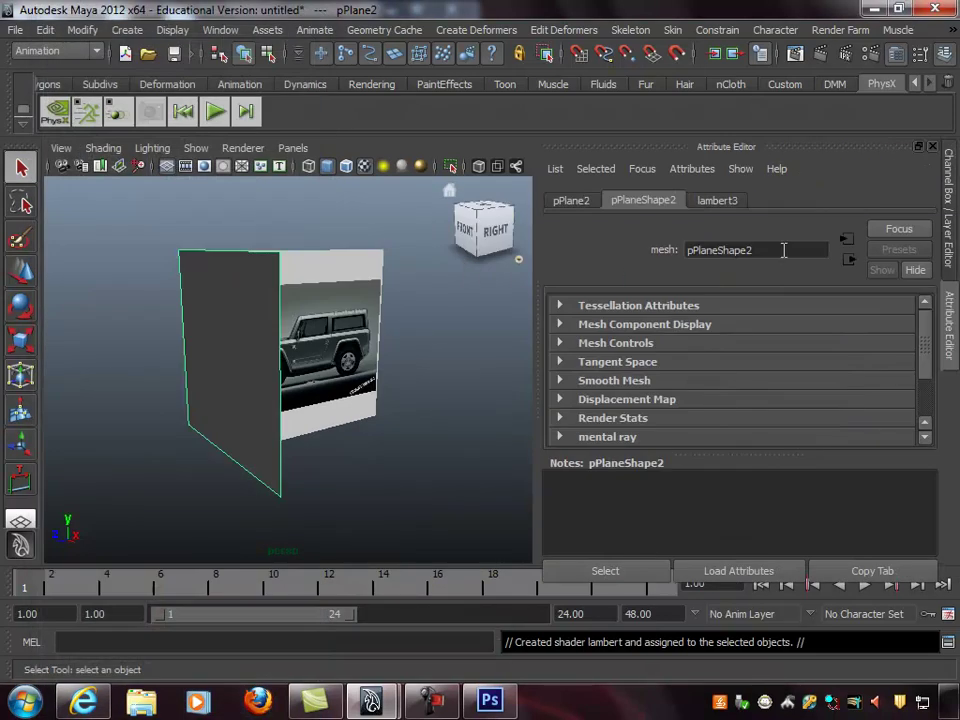
click(716, 201)
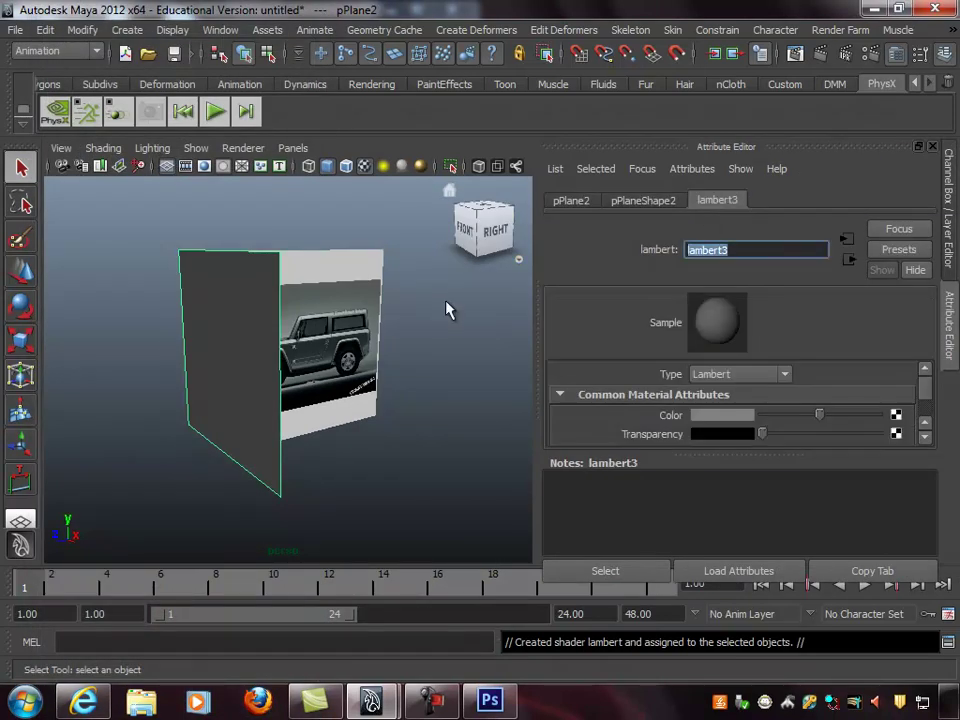
text(Front_Ref_Te)
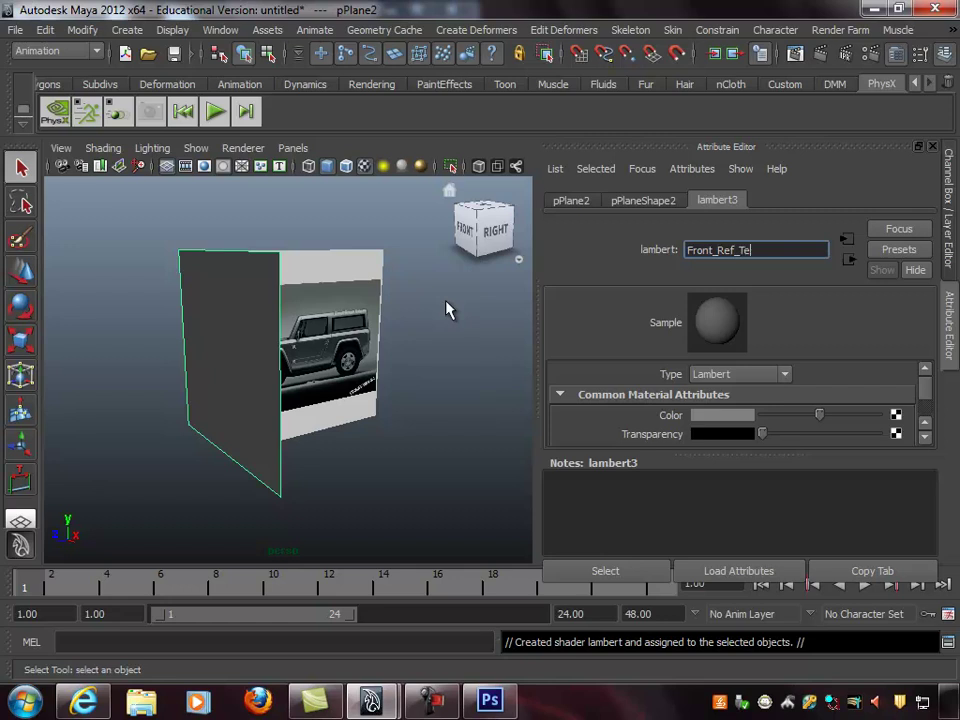
text(x)
key(Return)
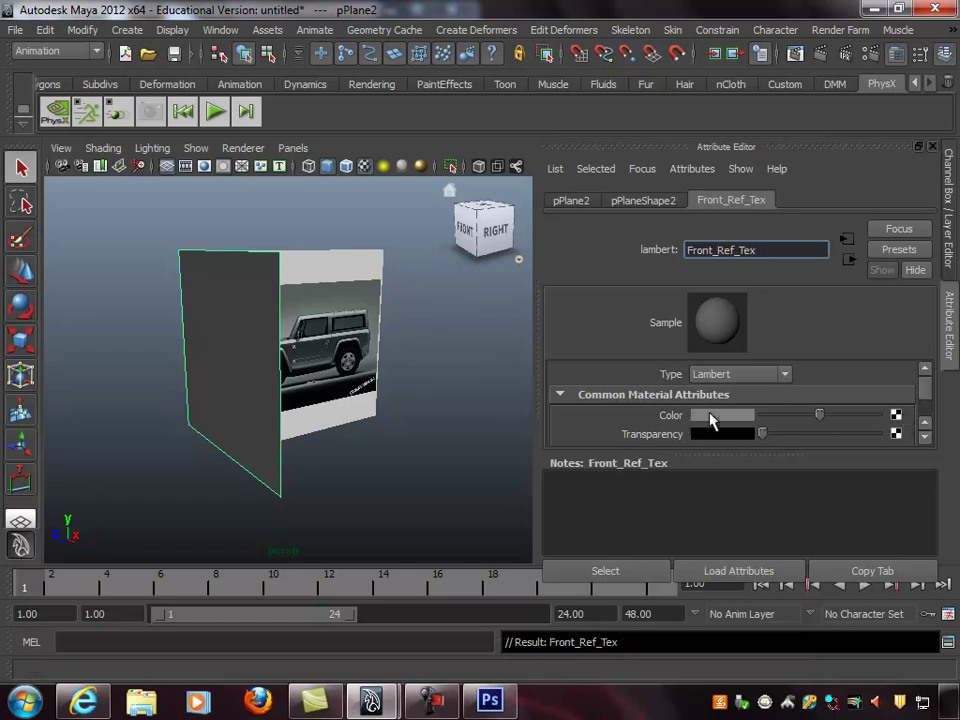
Connect a File texture to the Front_Ref_Tex material's colour and name the texture node Front_Ref_Tex1
click(896, 415)
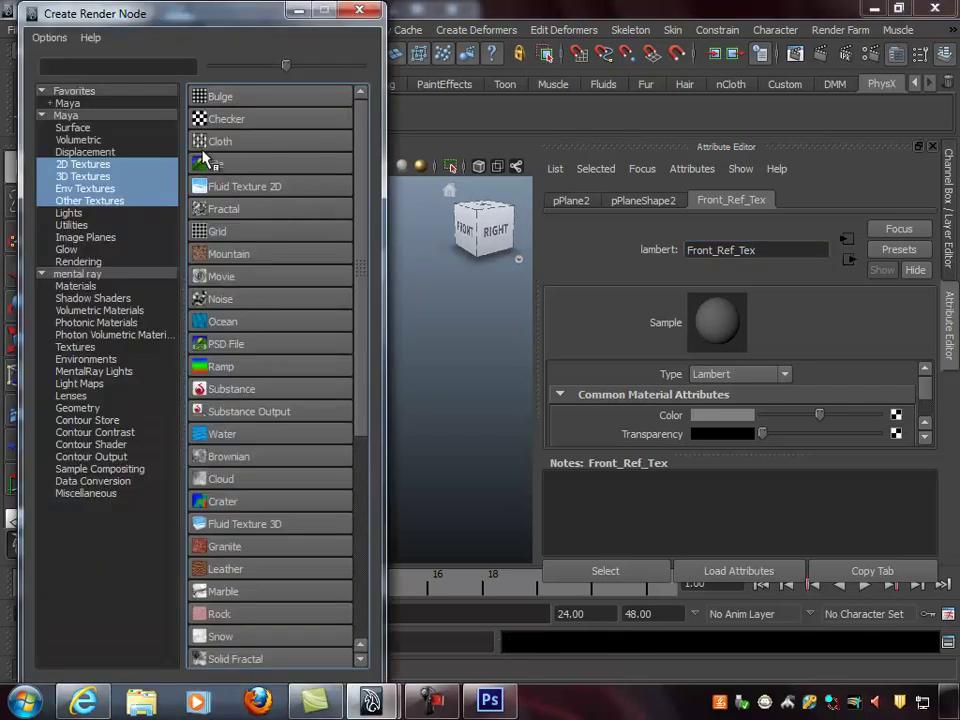
click(243, 166)
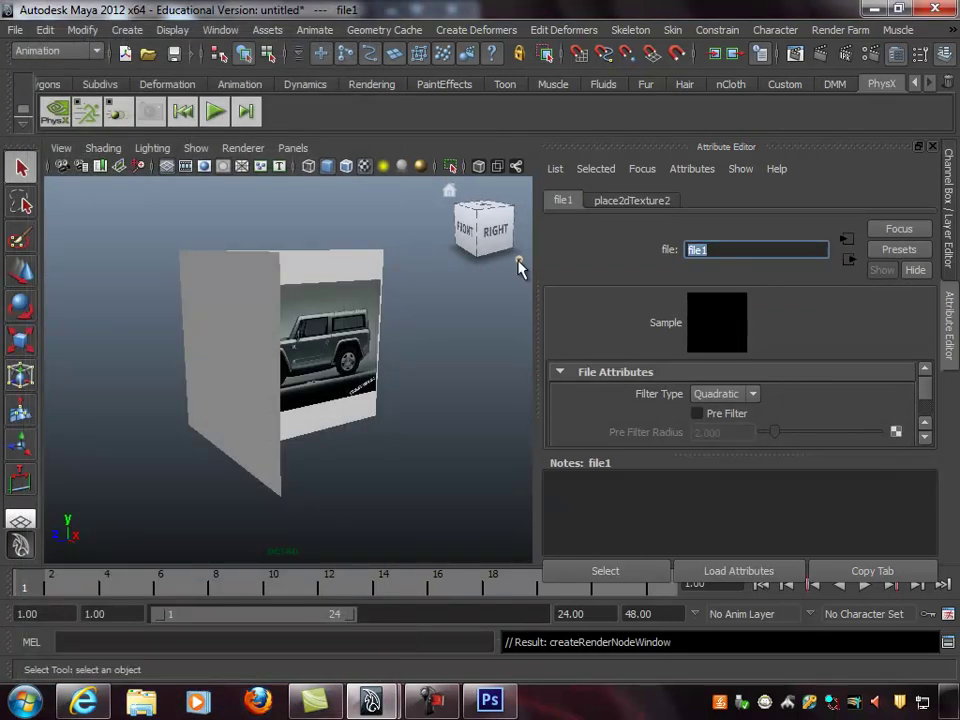
text(Side_Ref_Tex)
key(BackSpace)
key(BackSpace)
key(BackSpace)
key(BackSpace)
text(Front)
text(1)
key(Return)
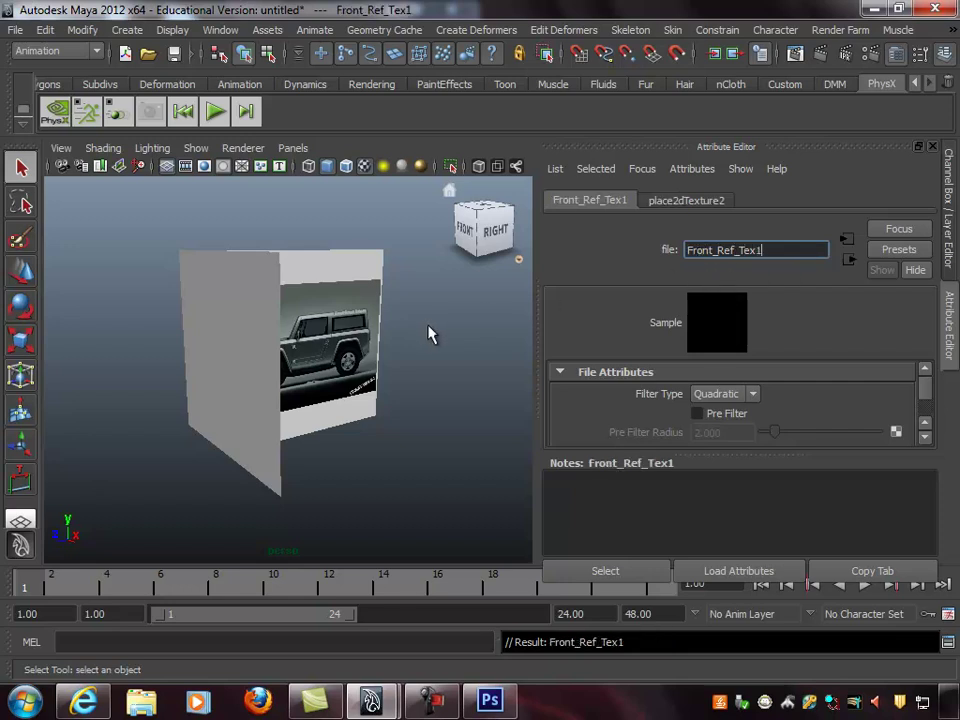
Rename the front plane's file texture node as Front_Ref_Color
alt+right_drag(426, 334, 396, 332)
click(777, 249)
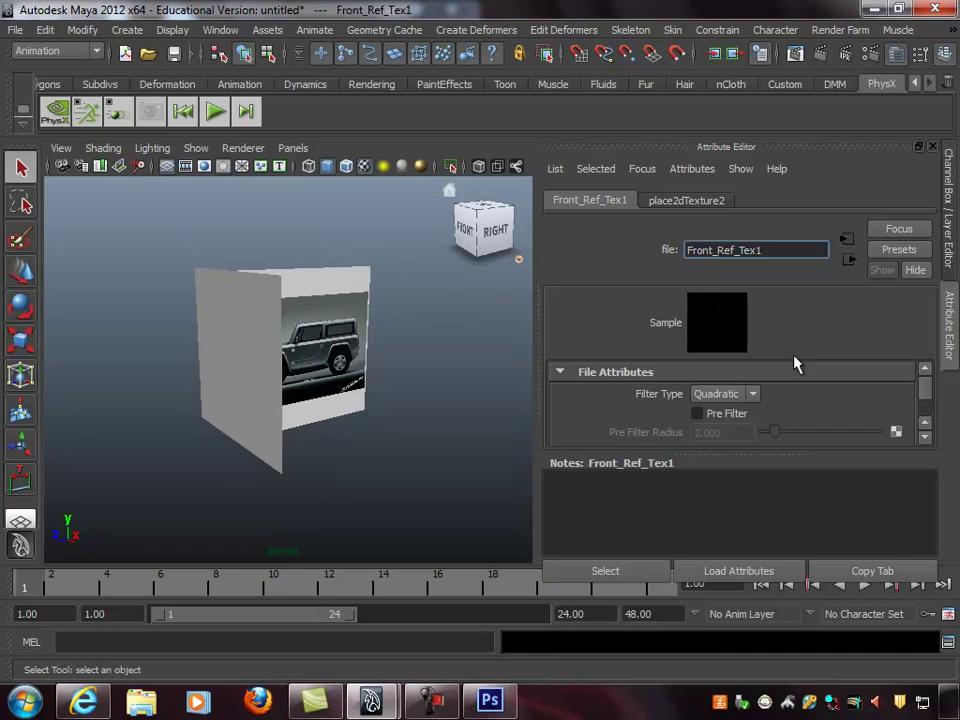
key(BackSpace)
key(BackSpace)
key(BackSpace)
key(BackSpace)
text(Color)
key(Return)
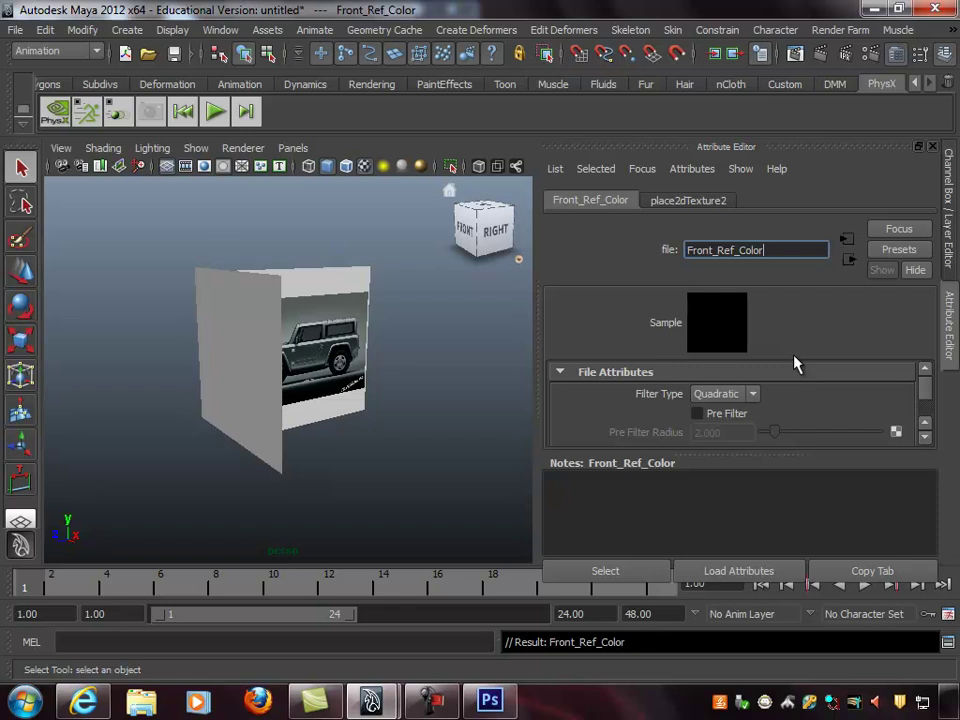
Load Front_Ref_Tex.jpg from the Temp folder as the image of the Front_Ref_Color texture
mouse_move(921, 395)
mouse_down()
mouse_move(926, 407)
mouse_move(928, 398)
mouse_up()
click(899, 380)
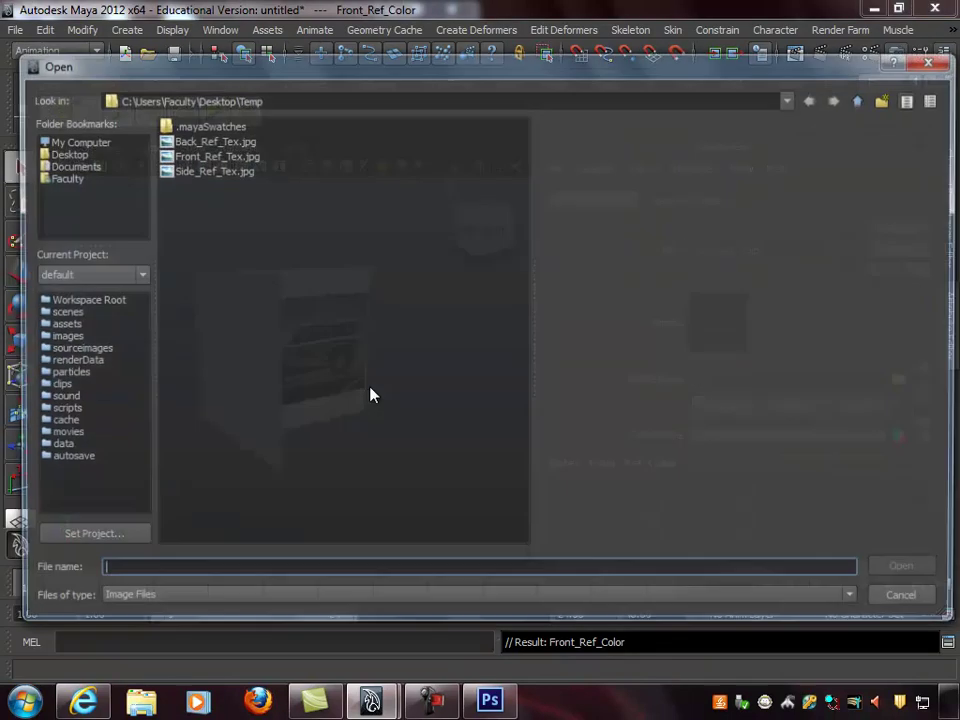
click(194, 156)
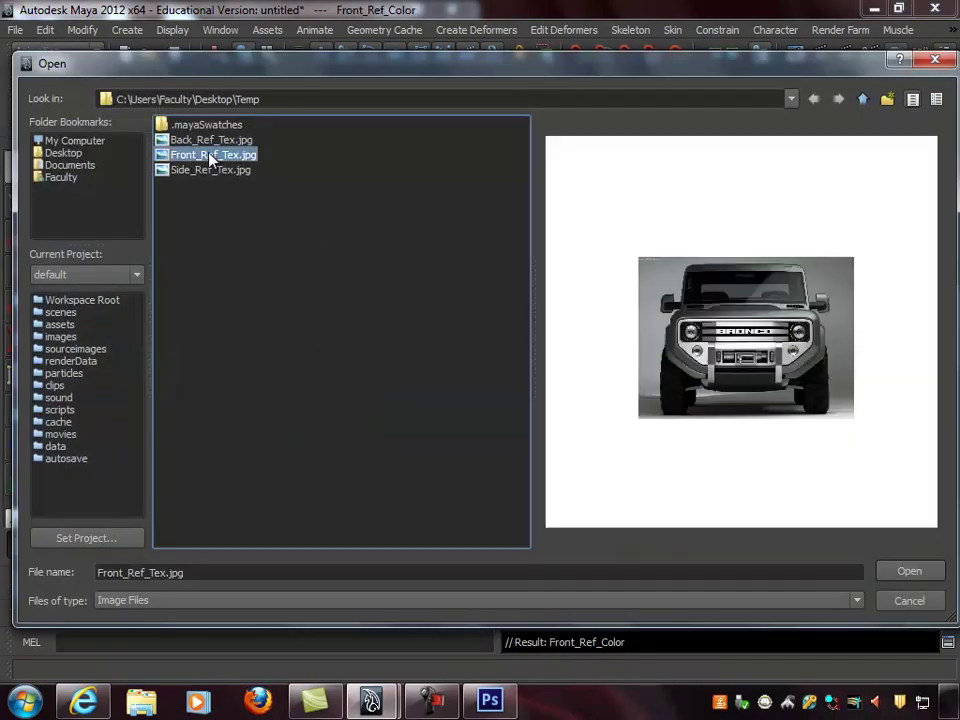
double_click(194, 160)
alt+drag(467, 369, 364, 356)
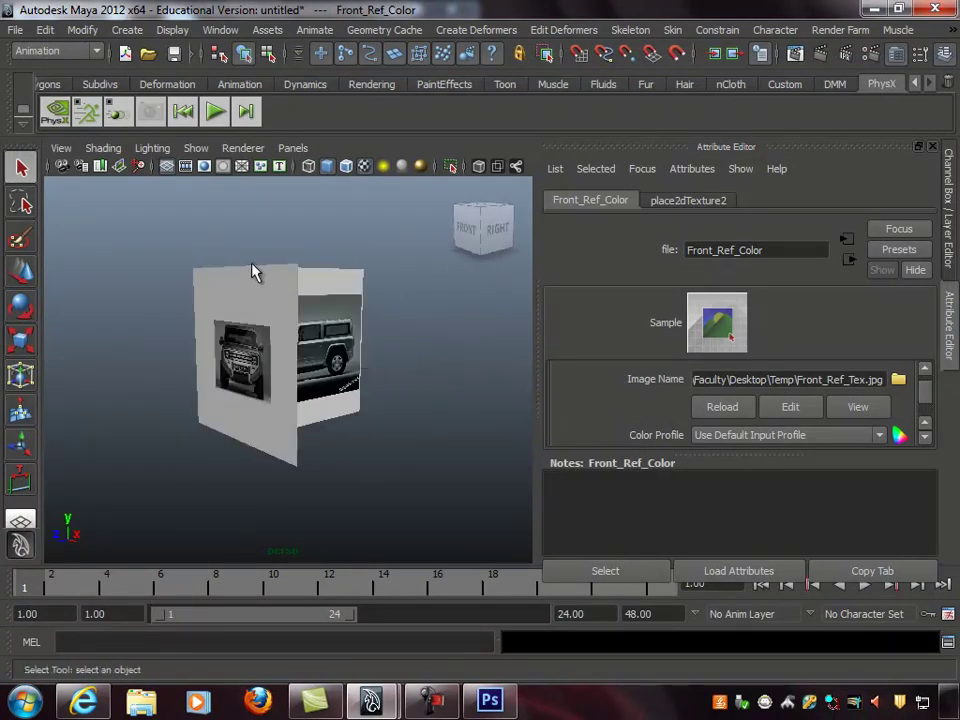
Move the front plane along Z behind the side plane for comparison and scale it uniformly to about 3.522
click(214, 294)
alt+drag(214, 294, 302, 295)
key(w)
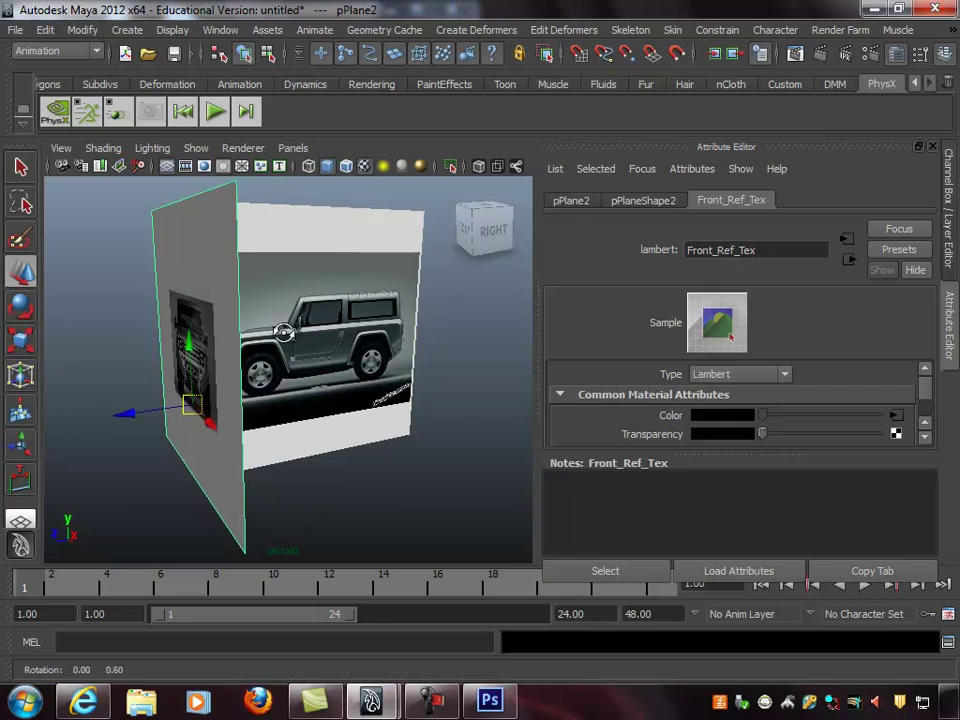
drag(128, 409, 425, 360)
alt+right_drag(425, 360, 480, 349)
alt+middle_drag(480, 349, 407, 411)
alt+right_drag(407, 411, 473, 423)
alt+drag(473, 424, 333, 275)
alt+drag(268, 248, 347, 304)
key(r)
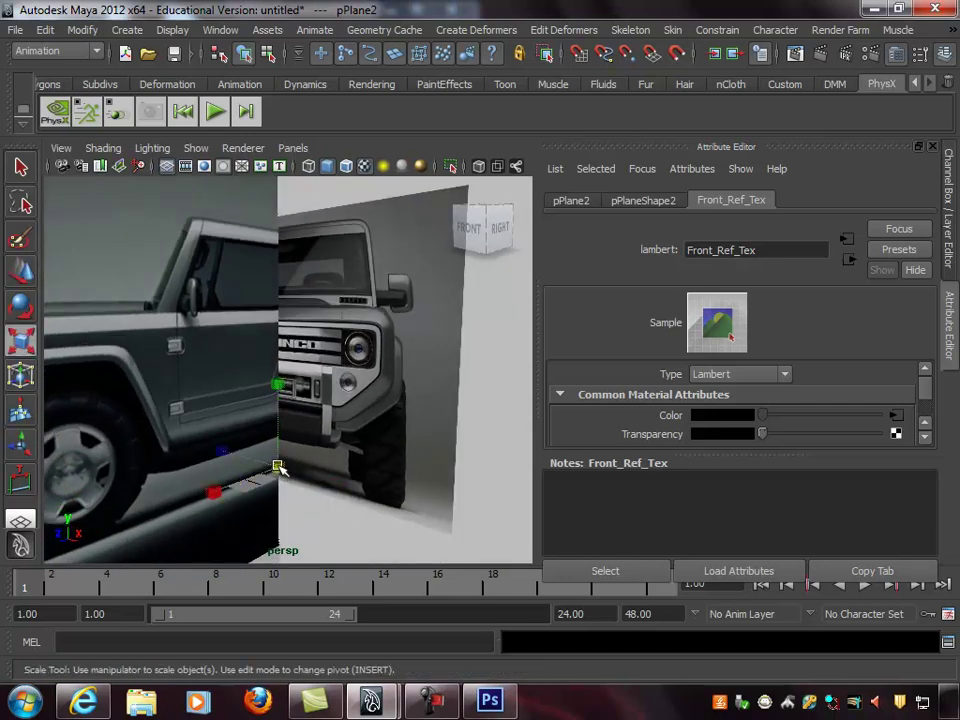
alt+drag(278, 467, 219, 371)
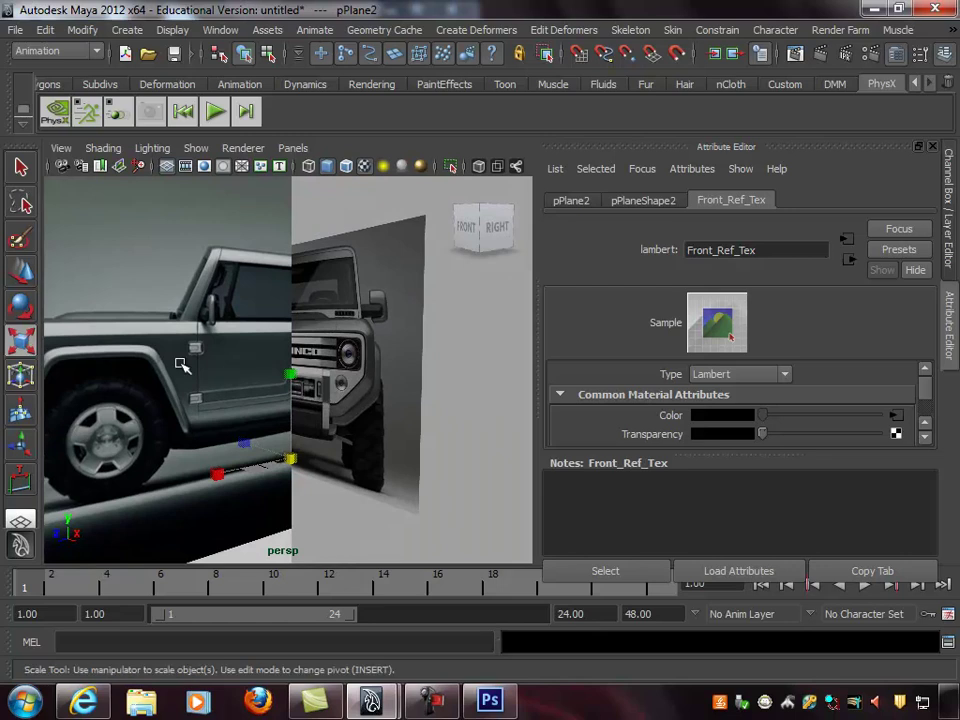
alt+drag(375, 407, 315, 407)
Move the front plane along Z to about 201.555, in front of the side plane
key(w)
scroll(311, 418, down, 3)
drag(237, 409, 92, 433)
scroll(280, 422, down, 2)
alt+drag(300, 420, 208, 345)
Duplicate the front plane and move the copy along Z to the vehicle's rear end
key(ctrl+d)
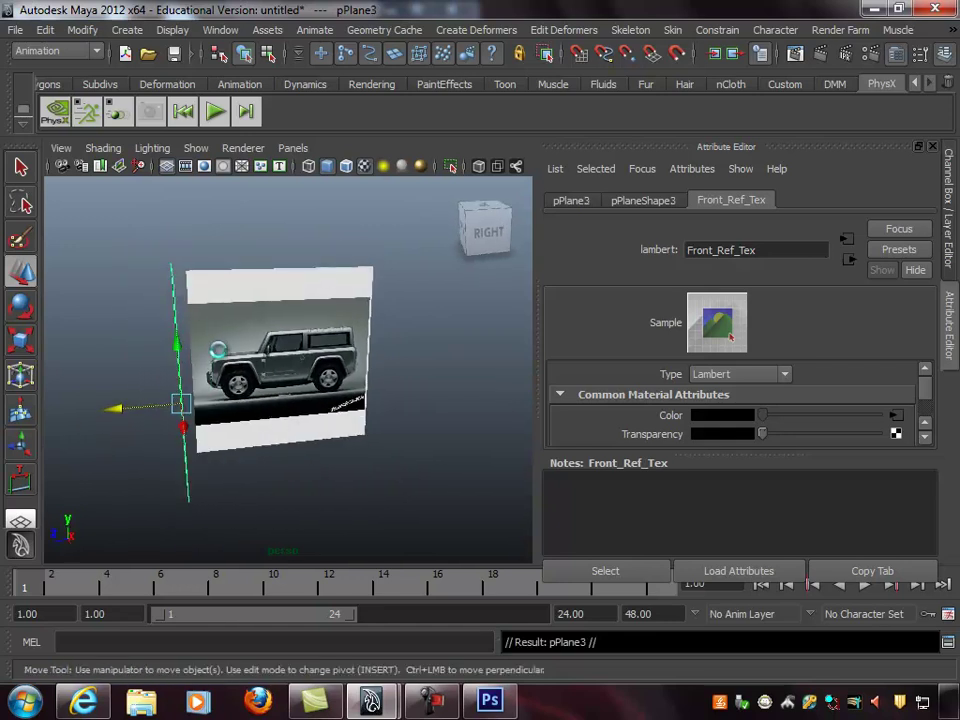
drag(118, 408, 395, 356)
key(q)
Assign a new Lambert material to the rear plane and name it Back_Ref_Tex
right_click(402, 268)
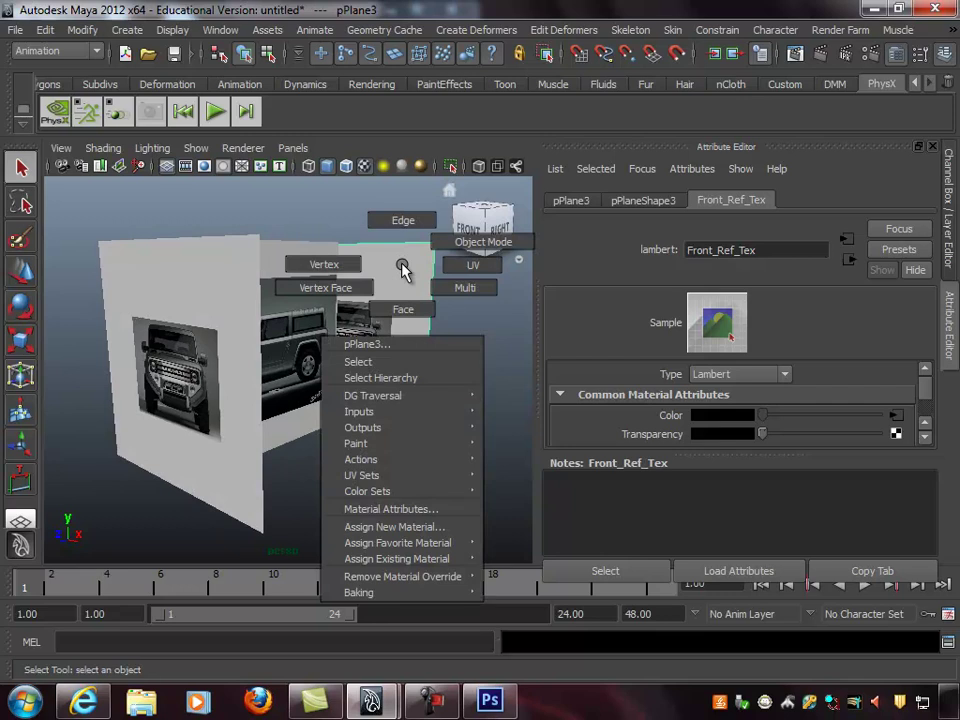
click(410, 530)
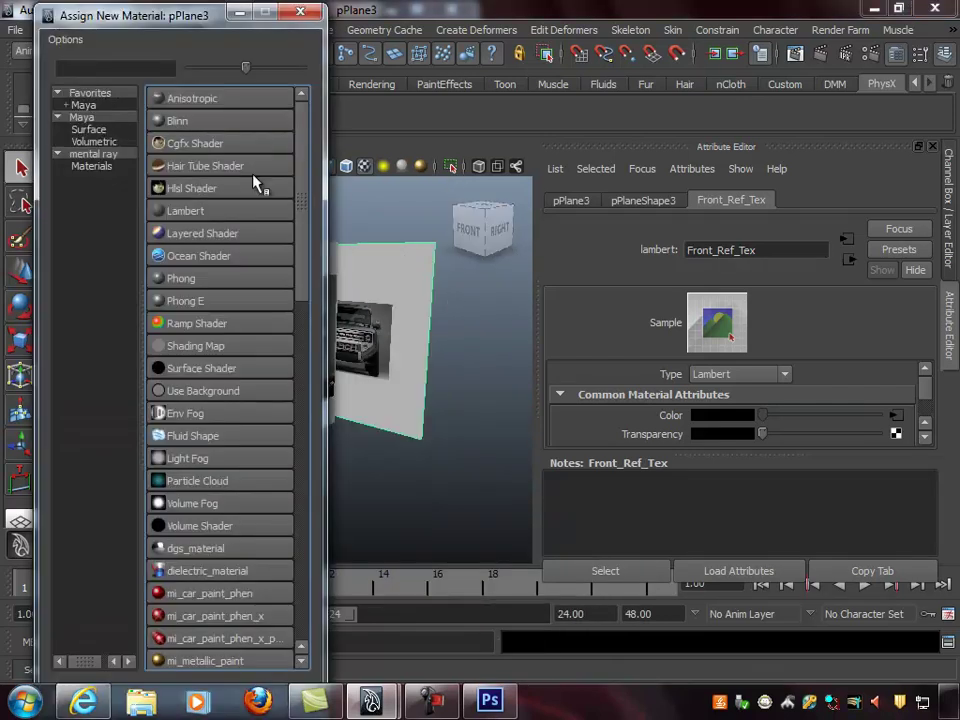
click(200, 214)
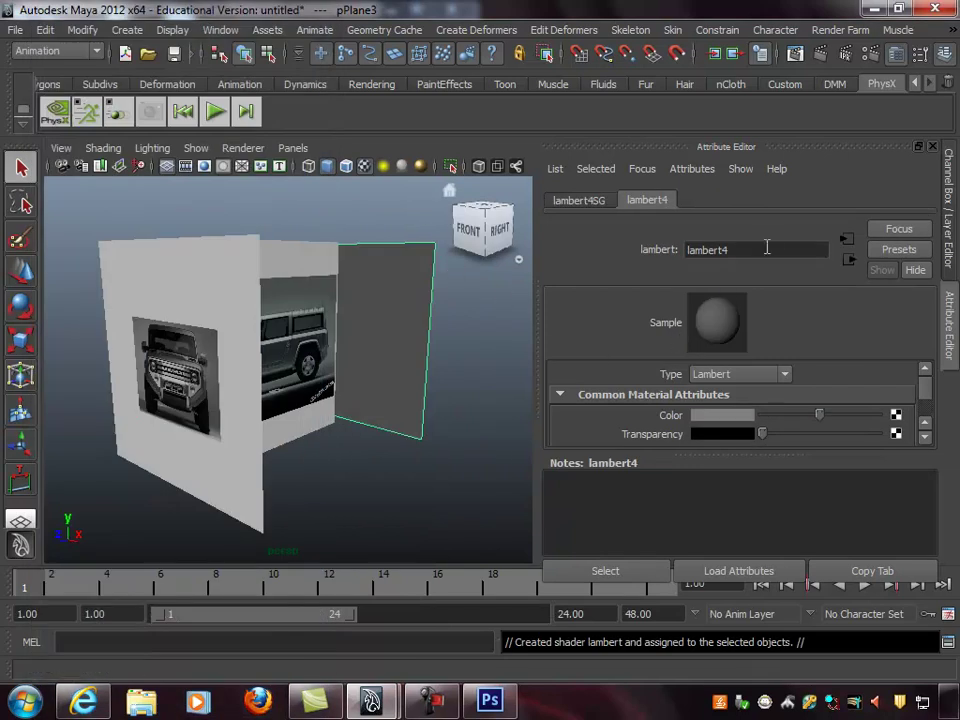
double_click(760, 251)
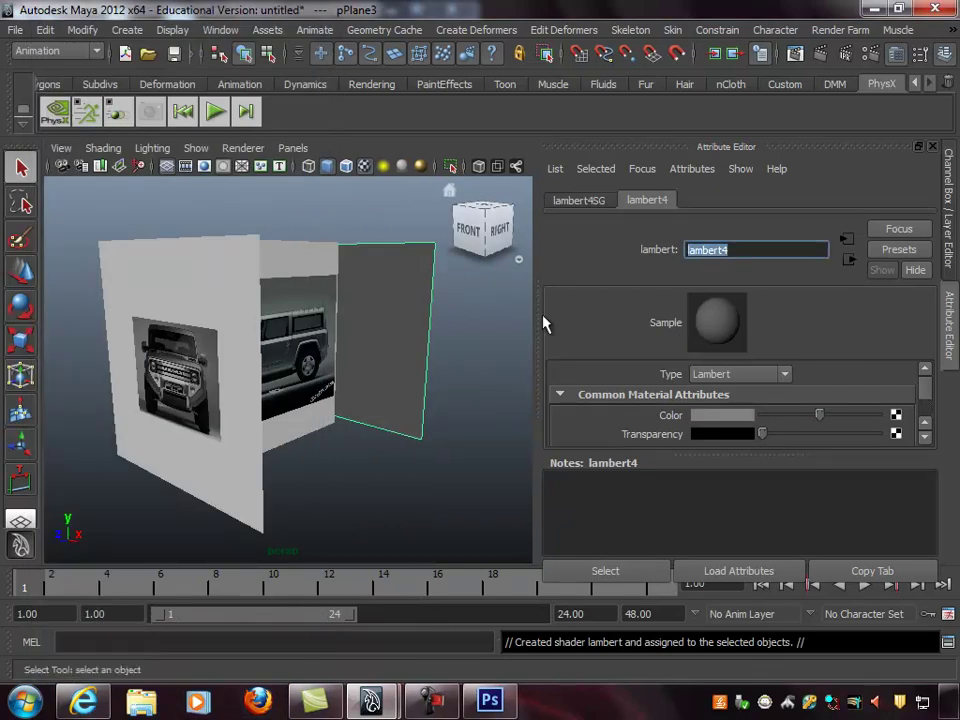
text(Back_Ref_Tex)
key(Return)
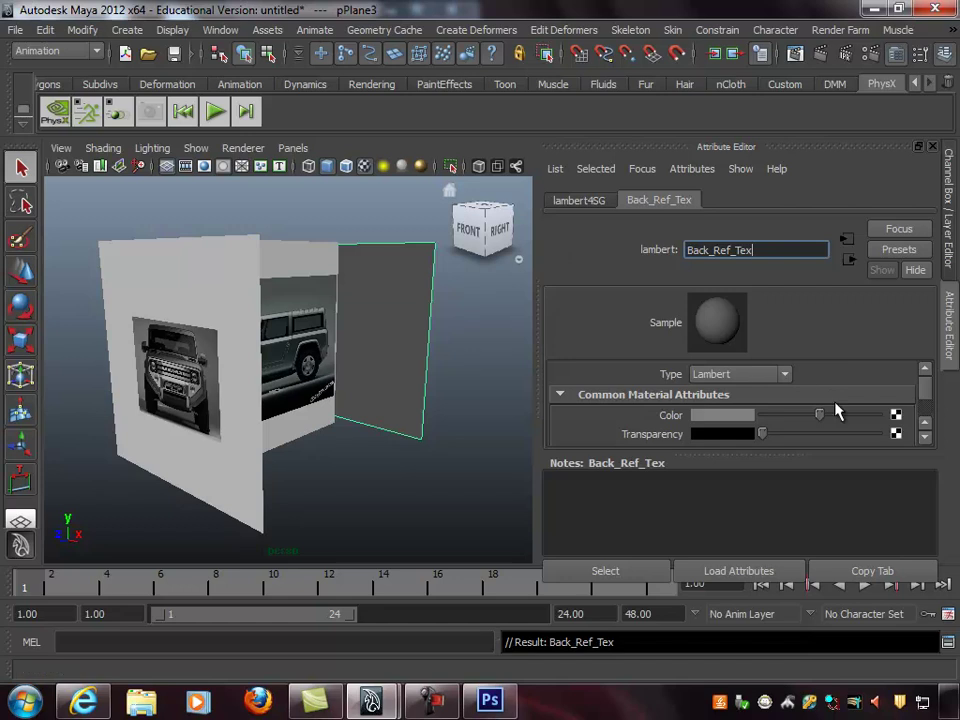
Connect a File texture to the Back_Ref_Tex material's colour and name the texture node Back_Ref_Color
click(896, 417)
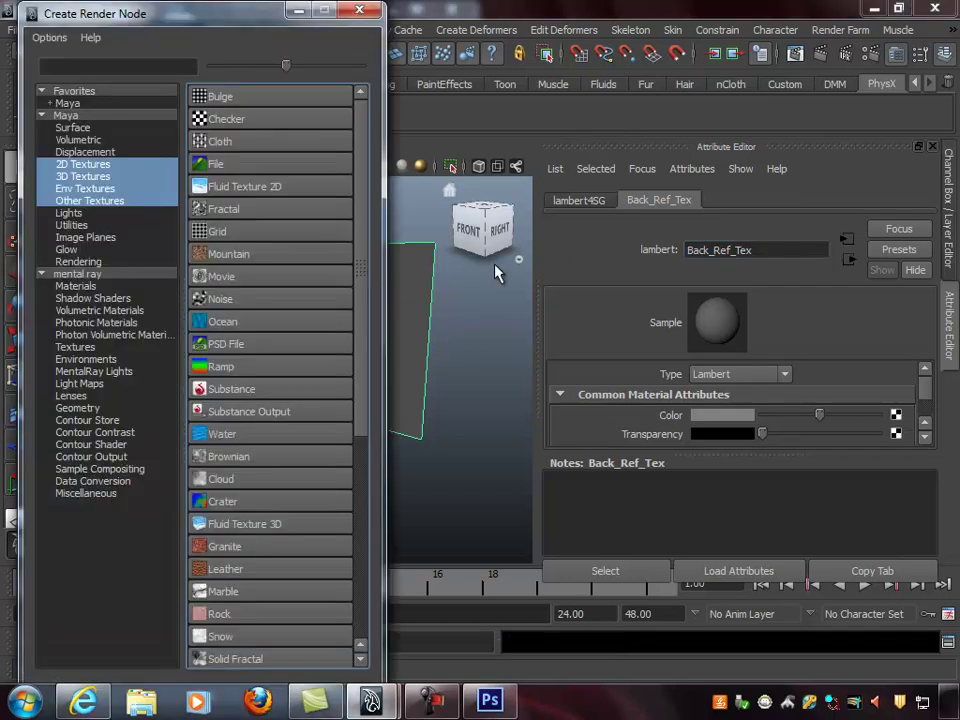
click(230, 165)
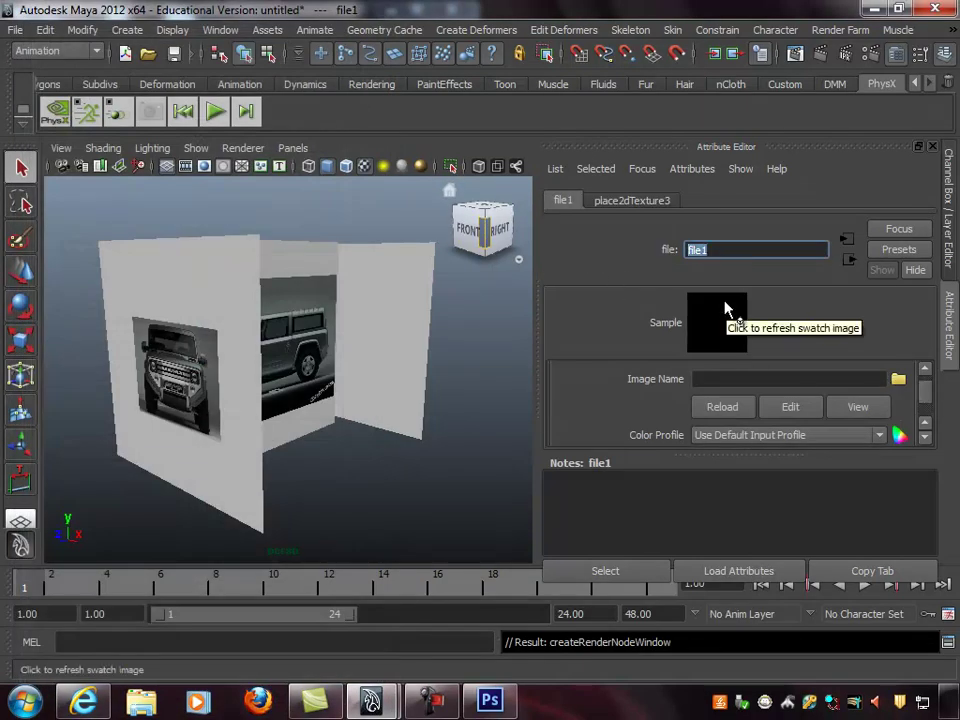
text(Back_)
key(Return)
text(Re)
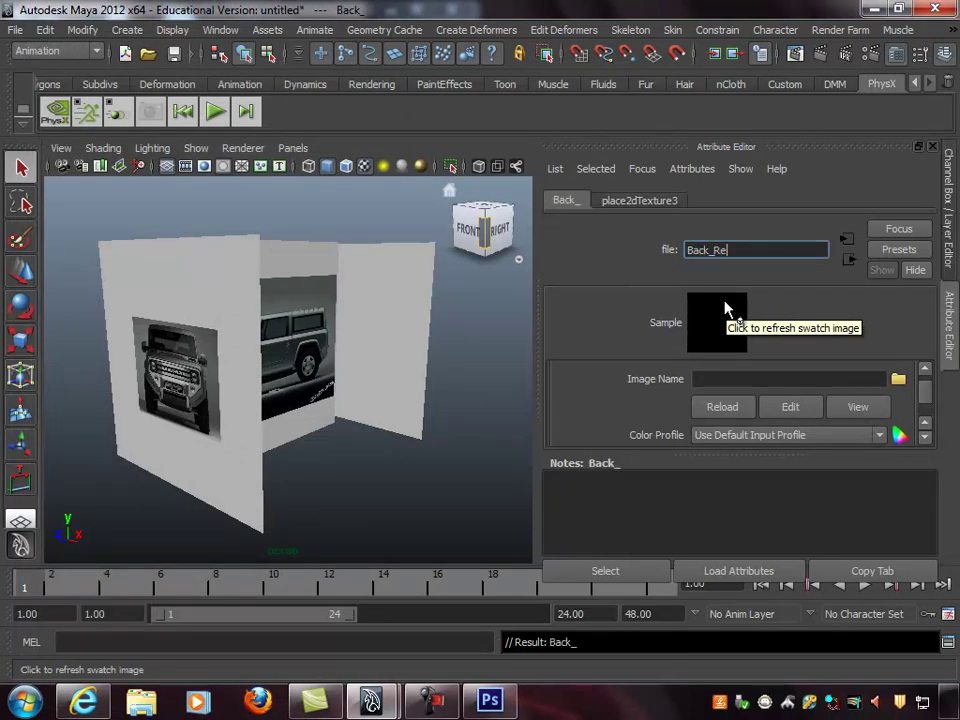
text(f_Color)
key(Return)
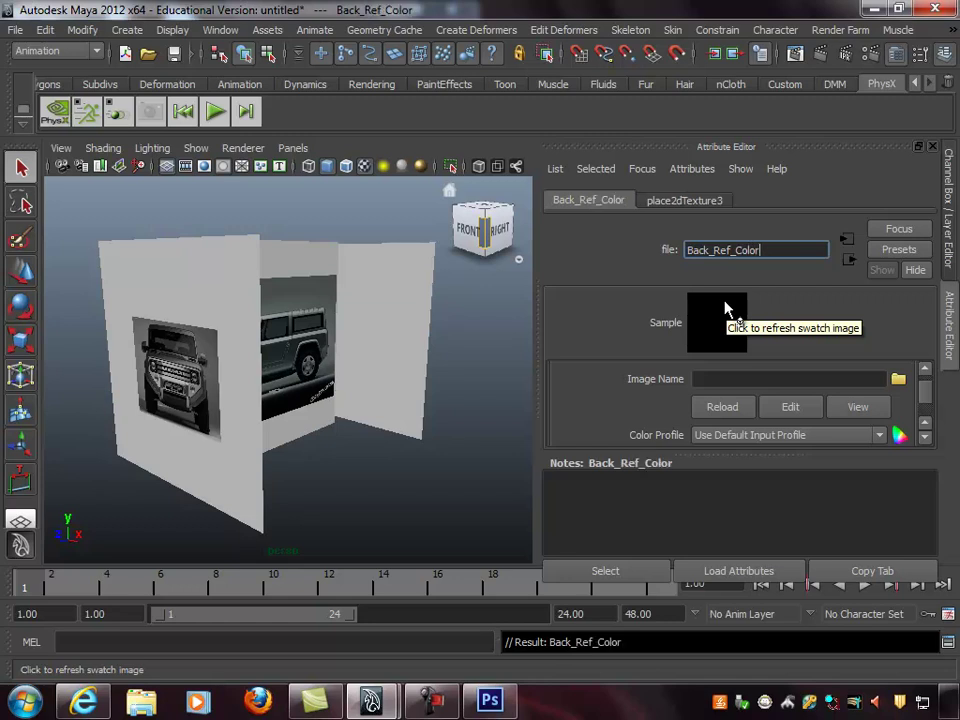
Load Back_Ref_Tex.jpg from the Temp folder as the image of the Back_Ref_Color texture
click(898, 378)
click(182, 141)
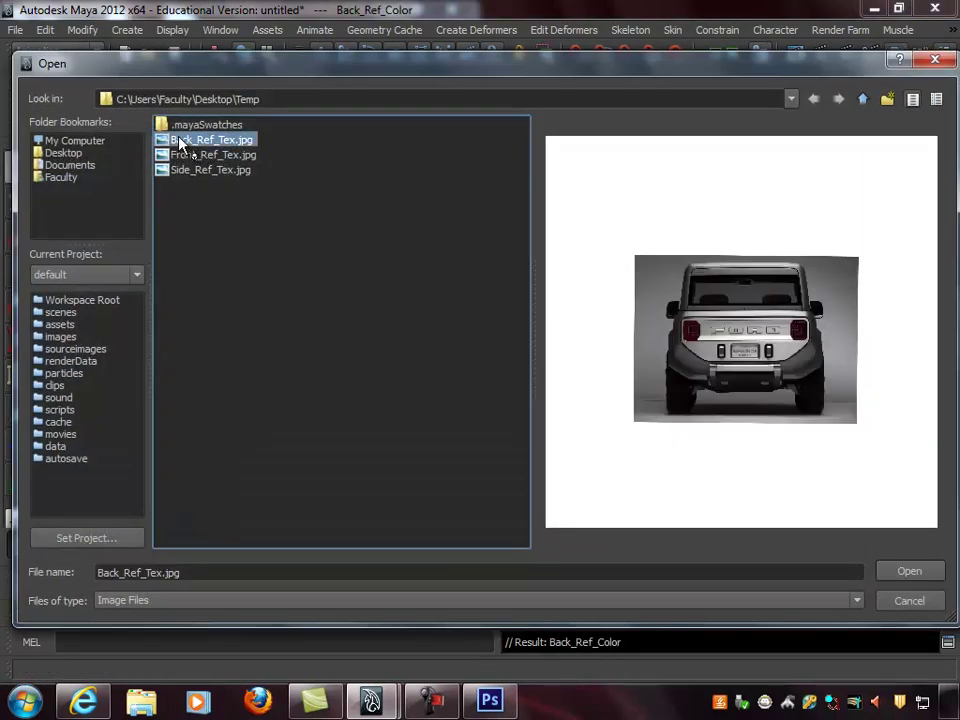
double_click(190, 141)
alt+drag(408, 318, 388, 305)
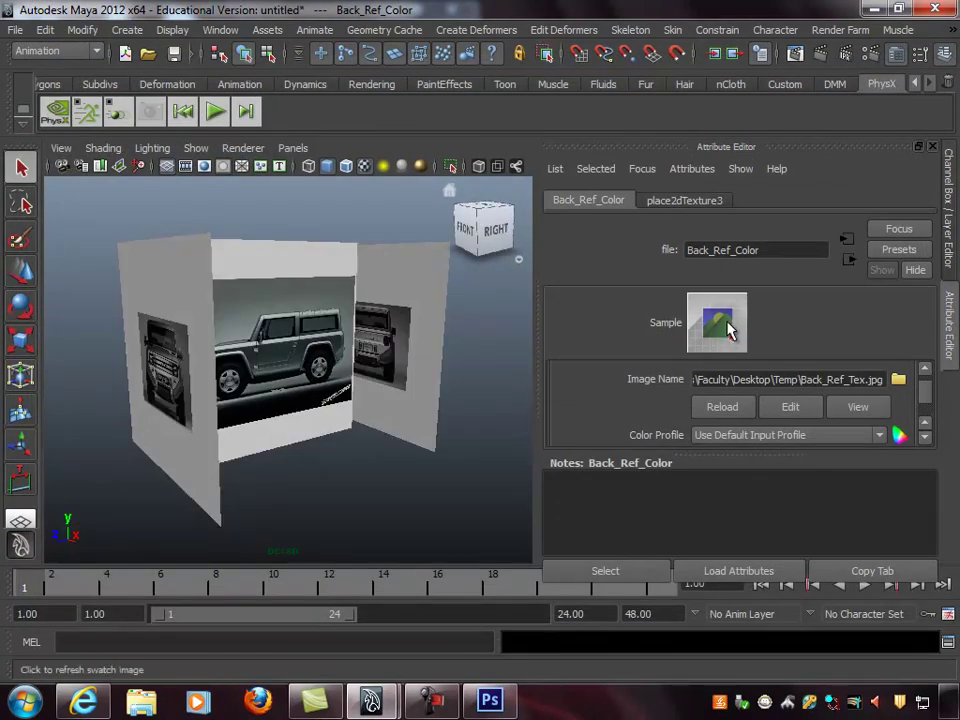
alt+drag(275, 256, 338, 325)
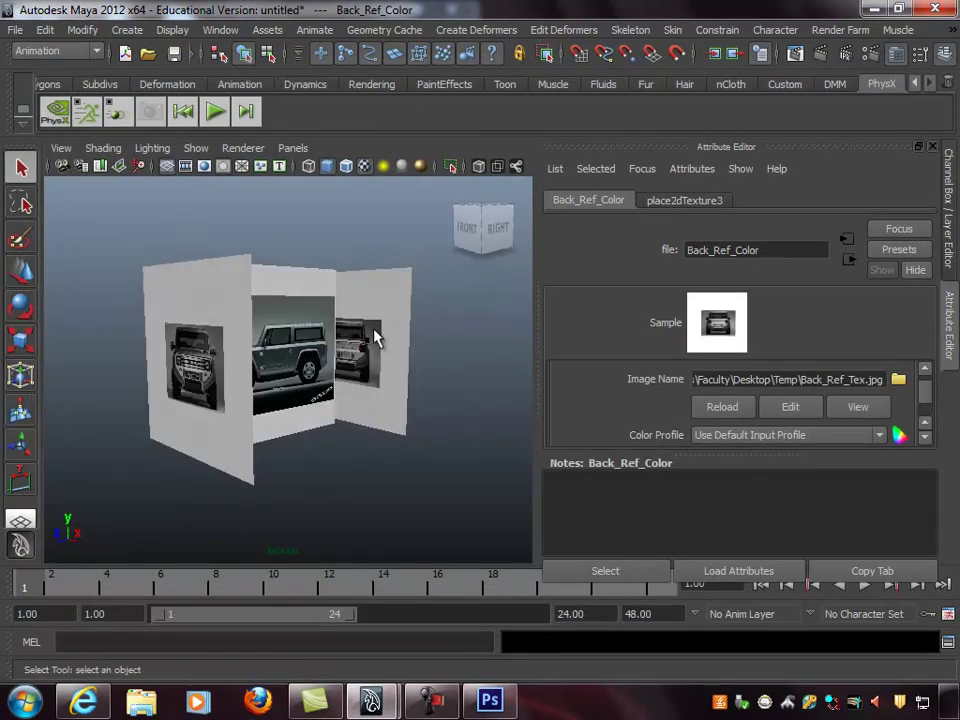
Compare the rear plane with the side image and move it along Z to about -202.737
click(342, 325)
alt+right_drag(259, 354, 463, 364)
key(w)
alt+middle_drag(463, 364, 438, 386)
drag(364, 399, 302, 437)
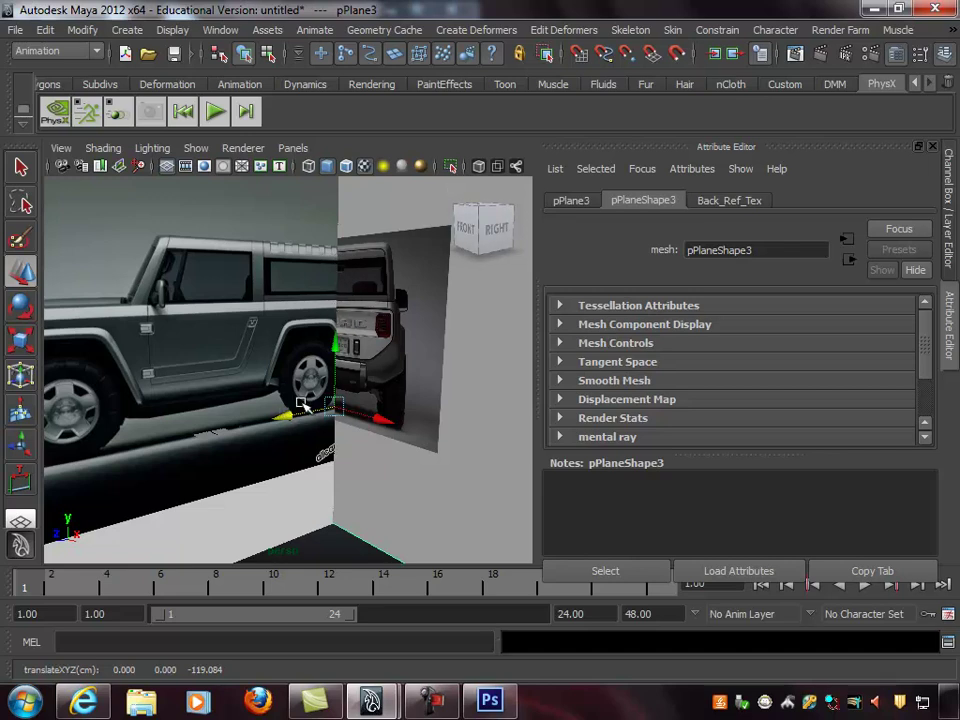
drag(285, 414, 333, 406)
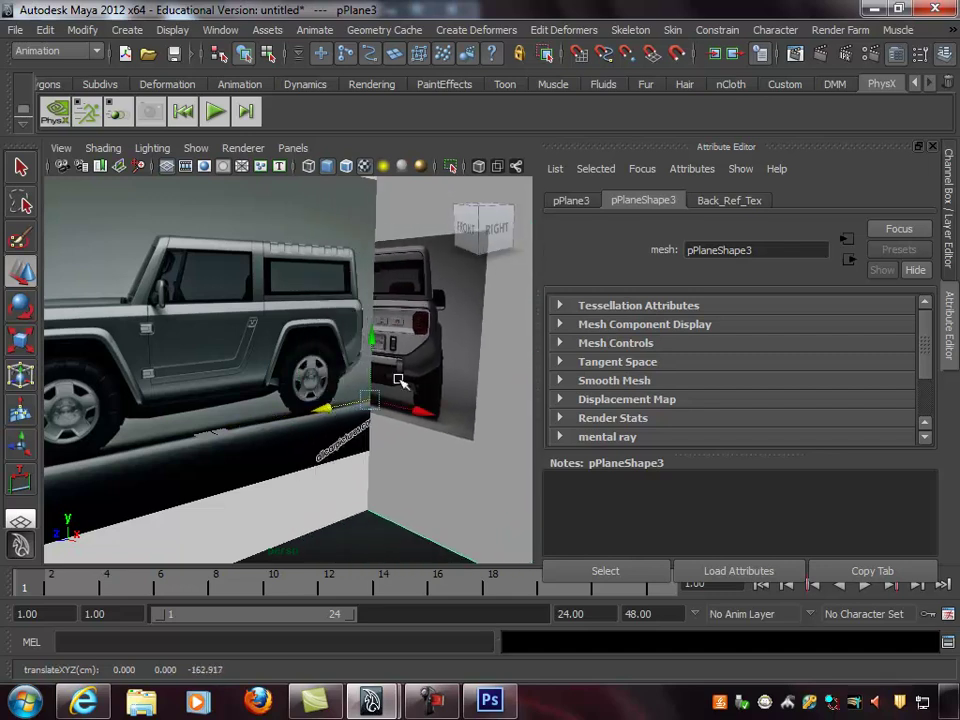
alt+right_drag(331, 405, 343, 366)
alt+drag(343, 366, 369, 406)
drag(309, 391, 341, 388)
alt+right_drag(341, 388, 266, 377)
alt+drag(266, 377, 536, 336)
Show the Channel Box / Layer Editor and create a display layer from the selected side plane
key(q)
click(450, 339)
click(201, 333)
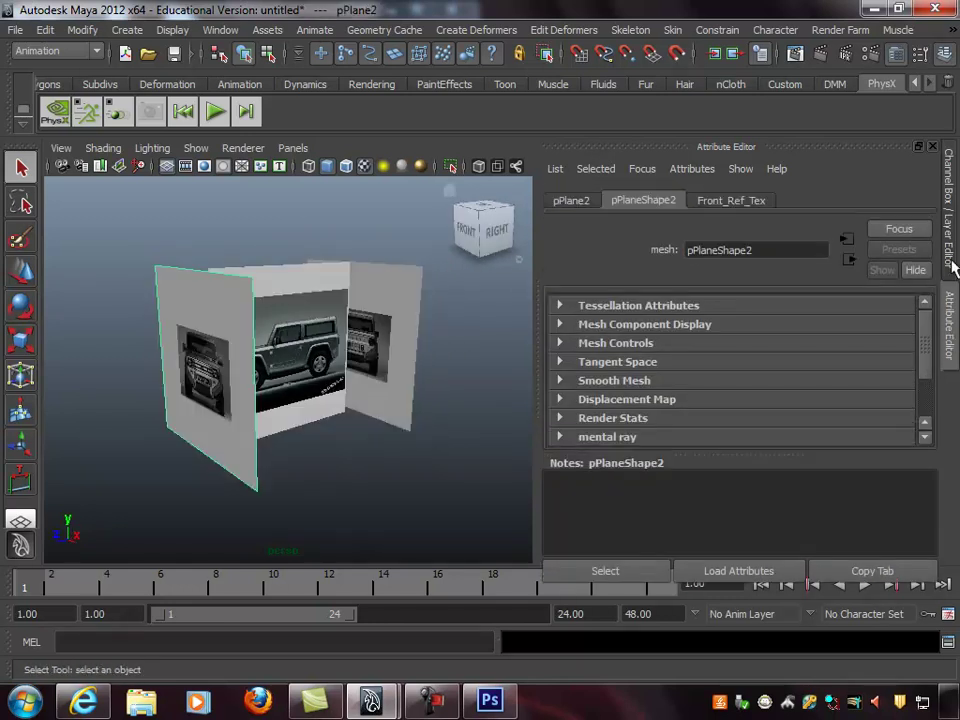
click(952, 197)
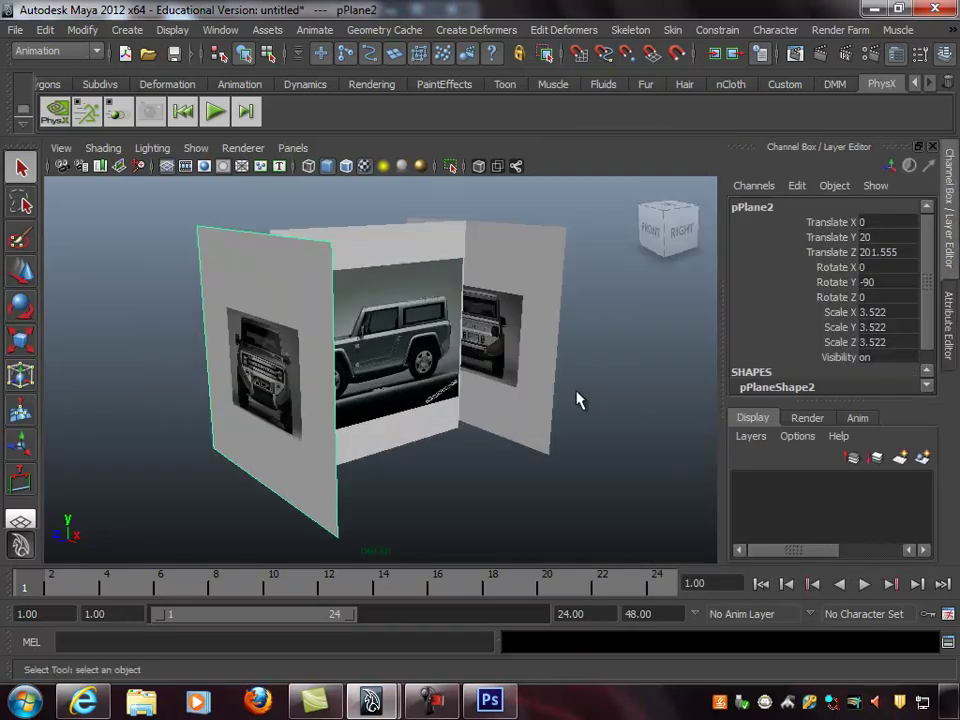
alt+drag(453, 284, 546, 349)
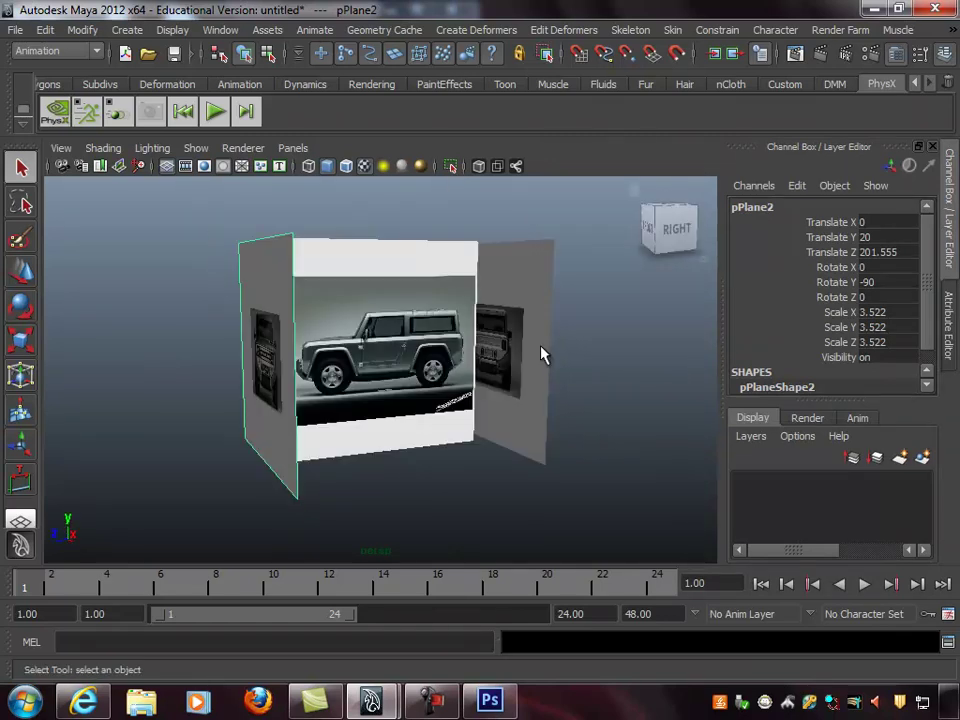
alt+middle_drag(422, 300, 423, 283)
alt+drag(423, 283, 455, 296)
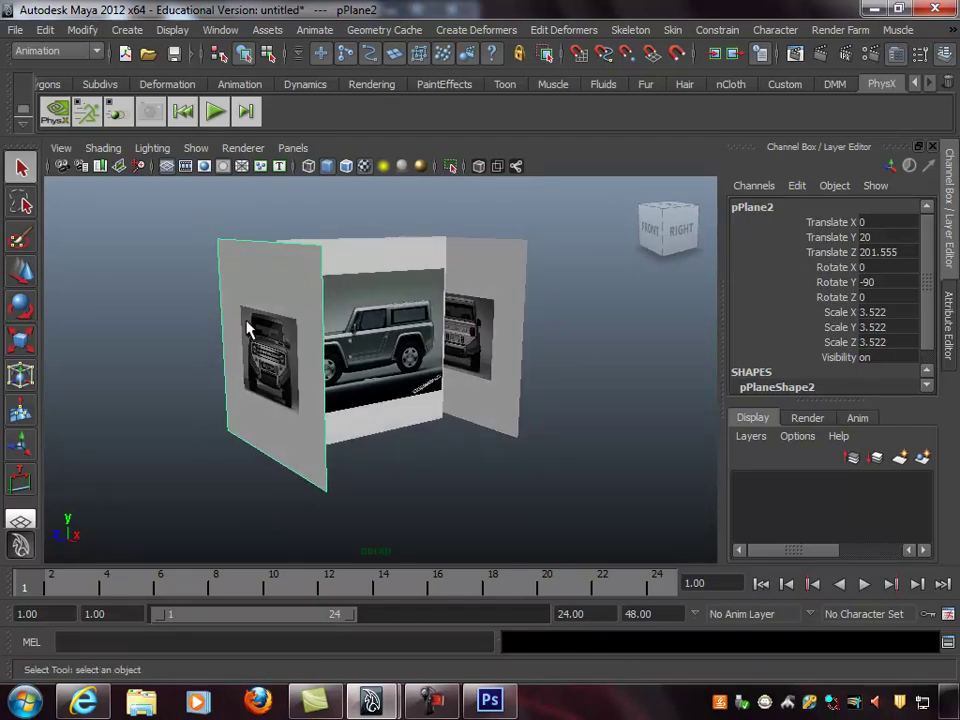
click(352, 315)
alt+drag(352, 315, 505, 385)
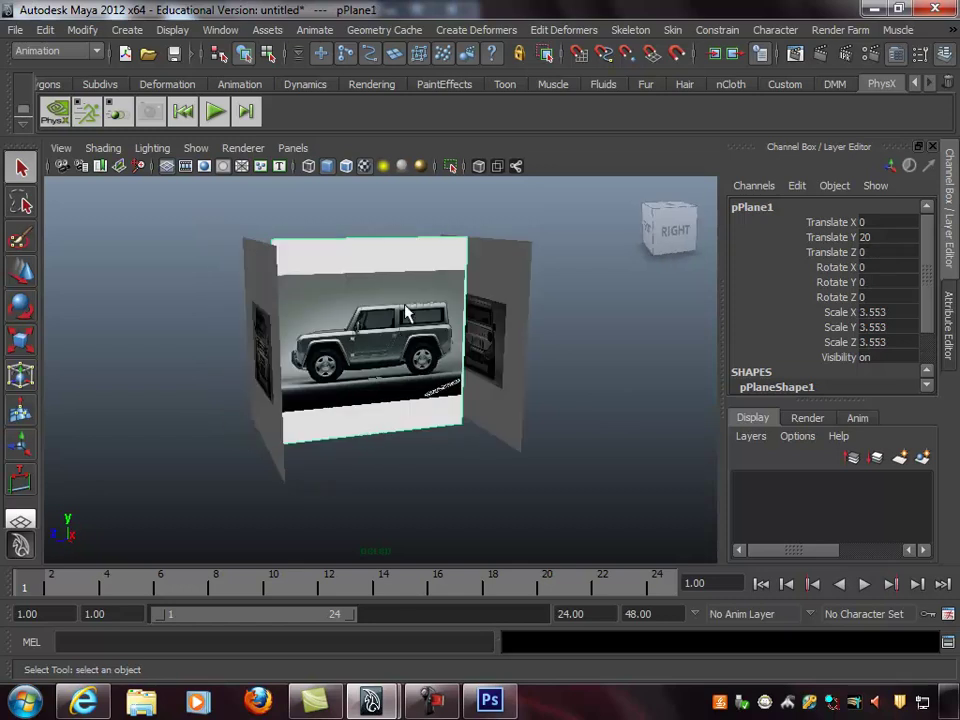
click(924, 457)
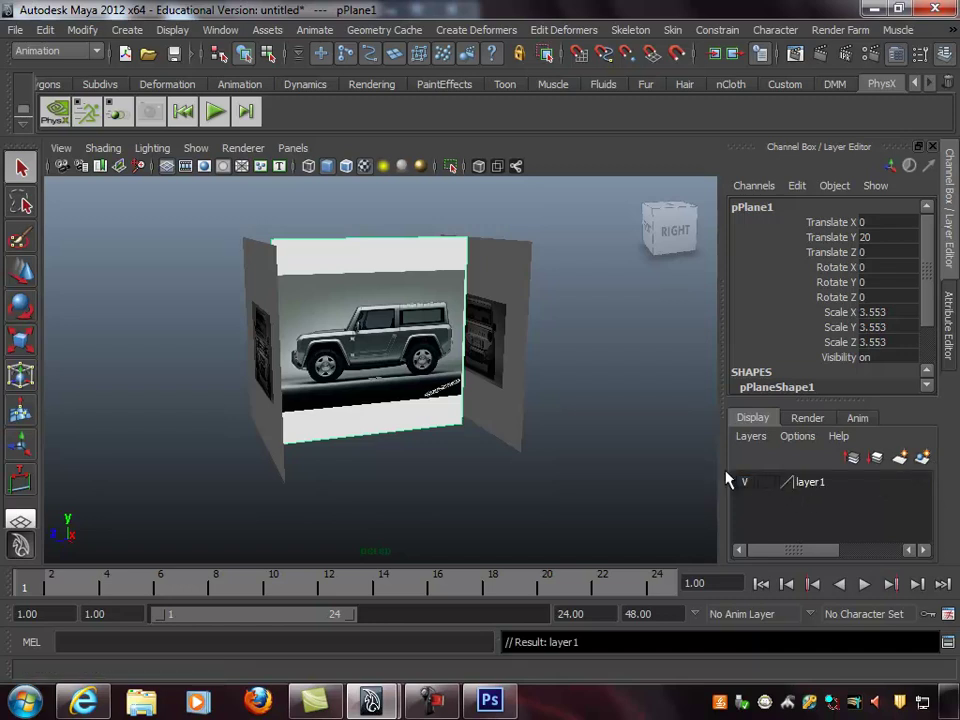
drag(318, 218, 336, 273)
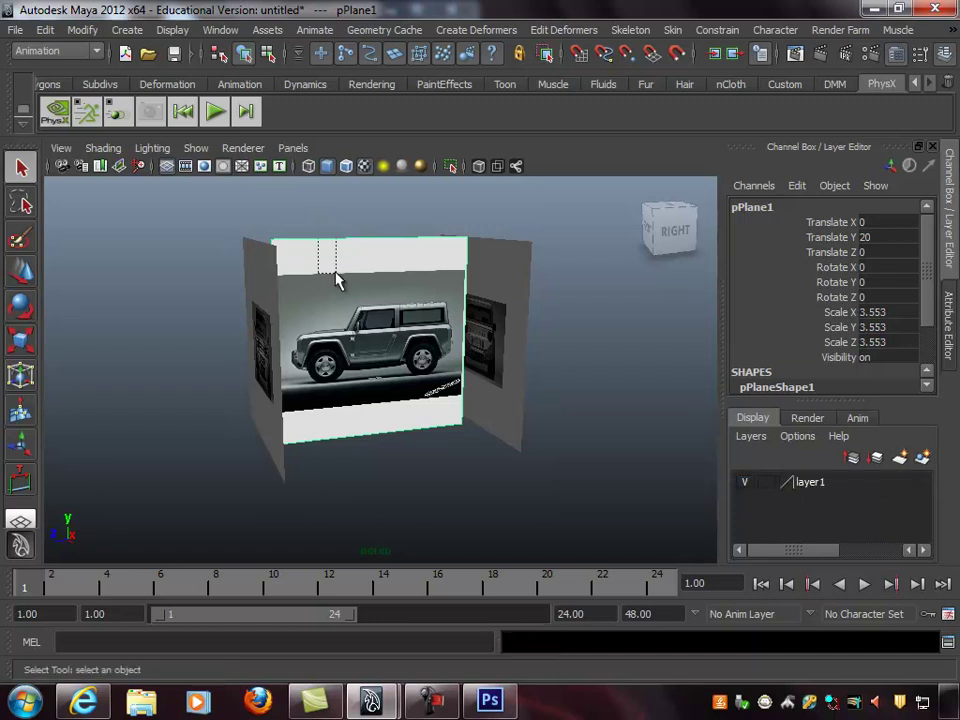
Toggle the new layer's visibility repeatedly to check that it controls the side plane
click(746, 484)
click(746, 484)
click(746, 484)
click(746, 484)
click(746, 484)
click(746, 484)
Rename the side plane's display layer as Side_Ref_L and hide it
double_click(810, 483)
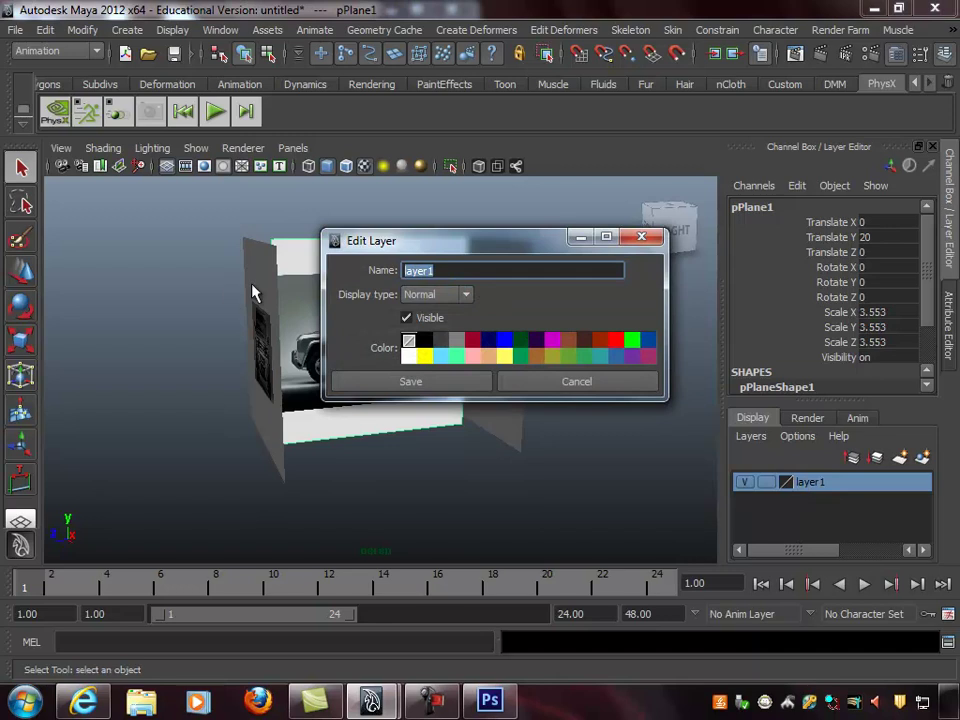
text(Side_Ref_L)
click(410, 381)
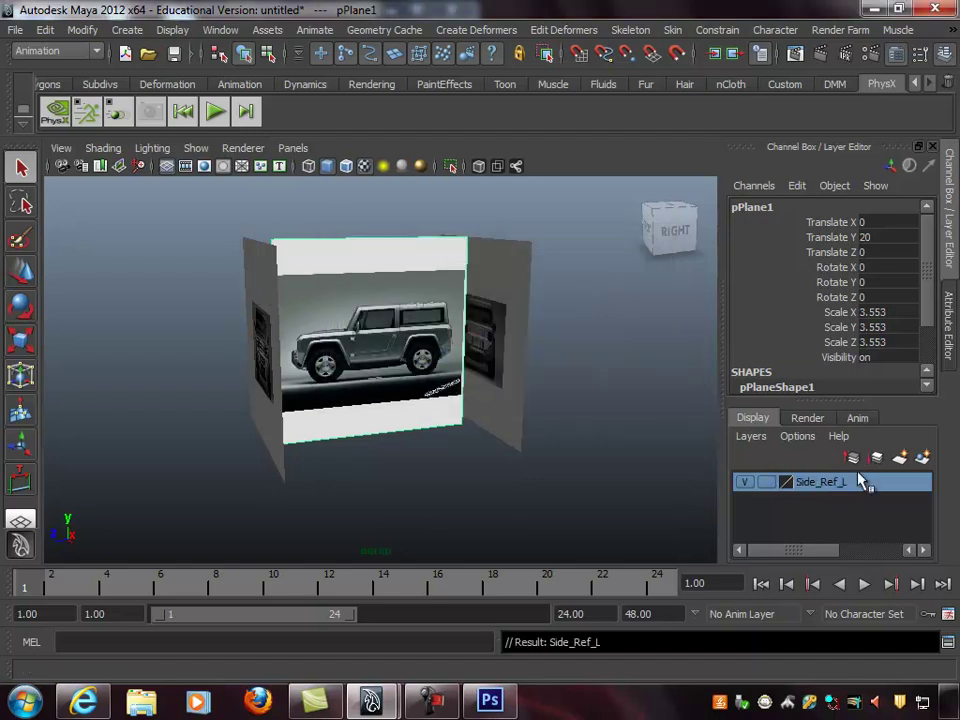
click(744, 482)
Create a display layer from the selected front plane and name it Front_Ref_L
click(250, 290)
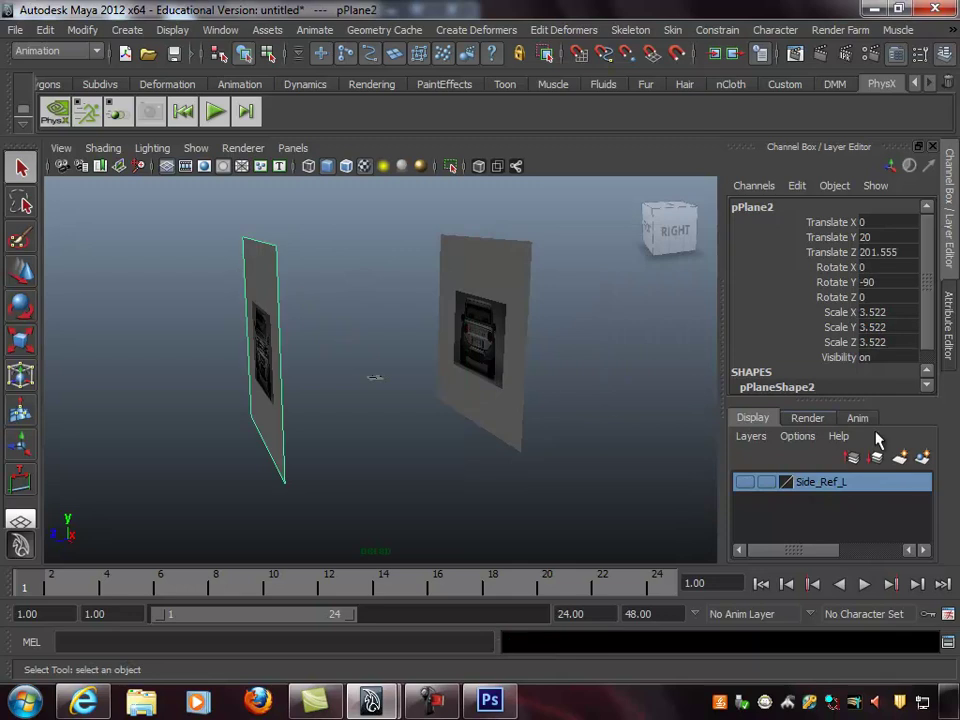
click(922, 457)
click(812, 484)
double_click(812, 484)
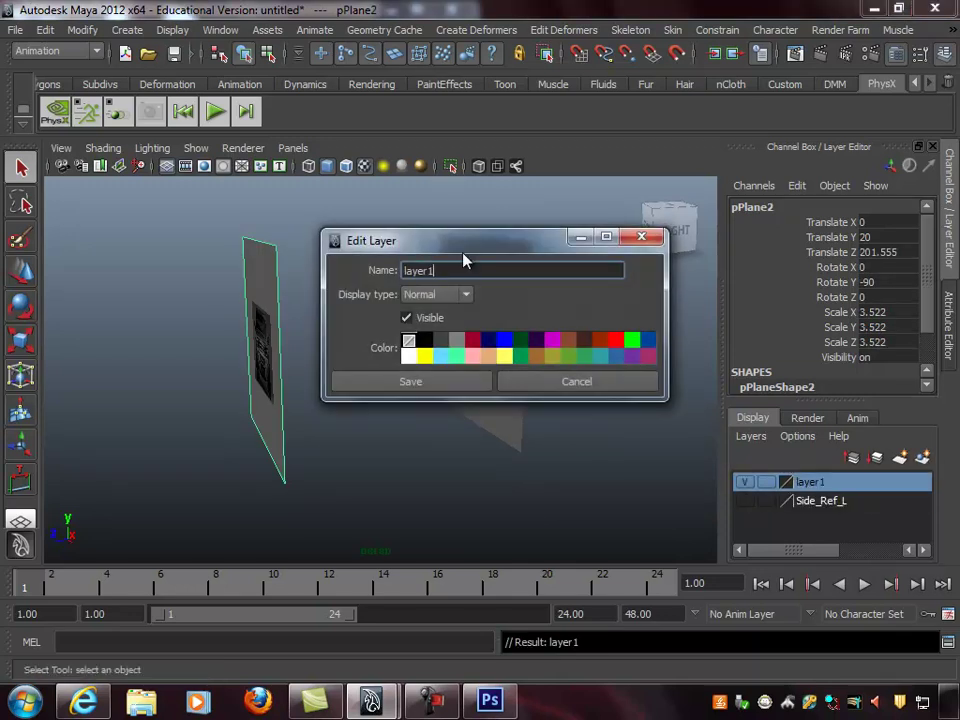
text(Front_Ref_L)
click(414, 384)
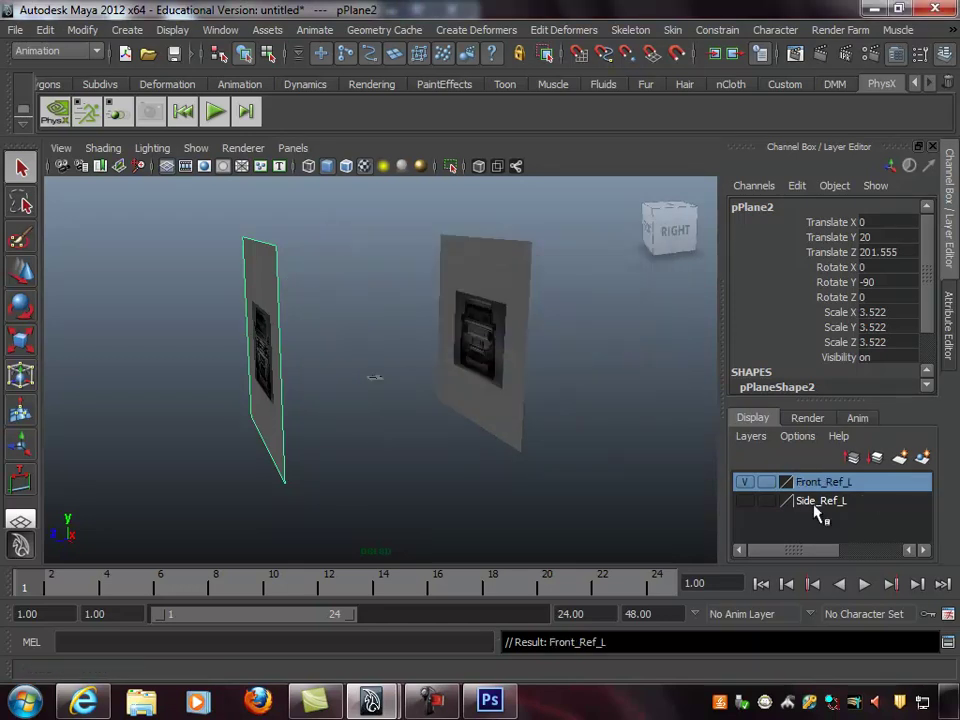
Hide the Front_Ref_L layer and select the rear plane
click(745, 483)
click(446, 266)
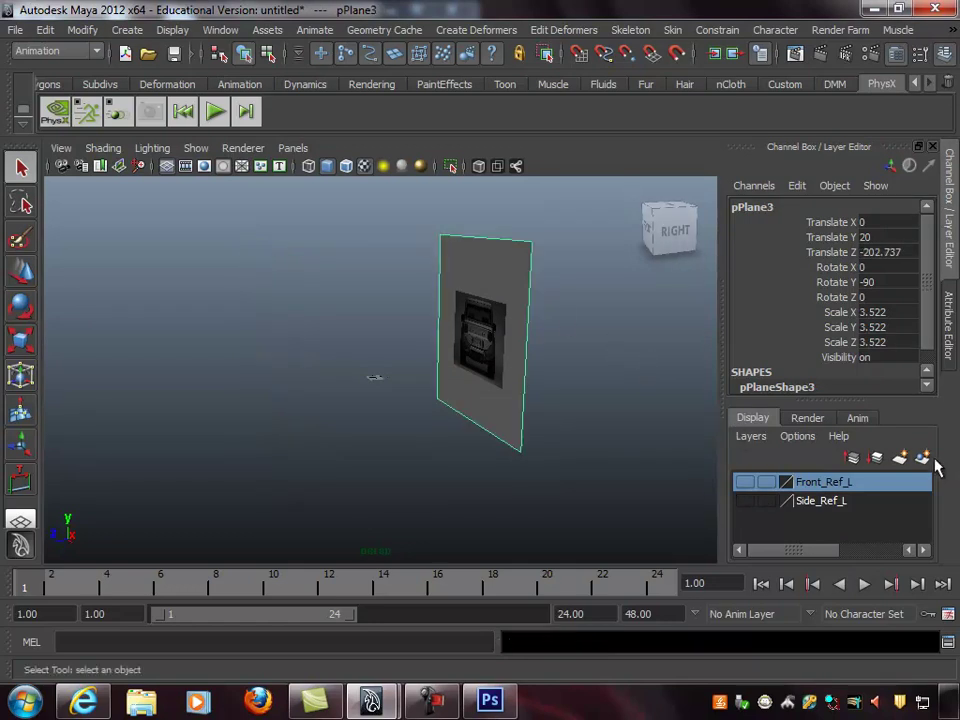
Create a display layer containing the selected back reference plane and name it Back_Ref_L
click(922, 457)
click(810, 483)
double_click(815, 482)
double_click(454, 270)
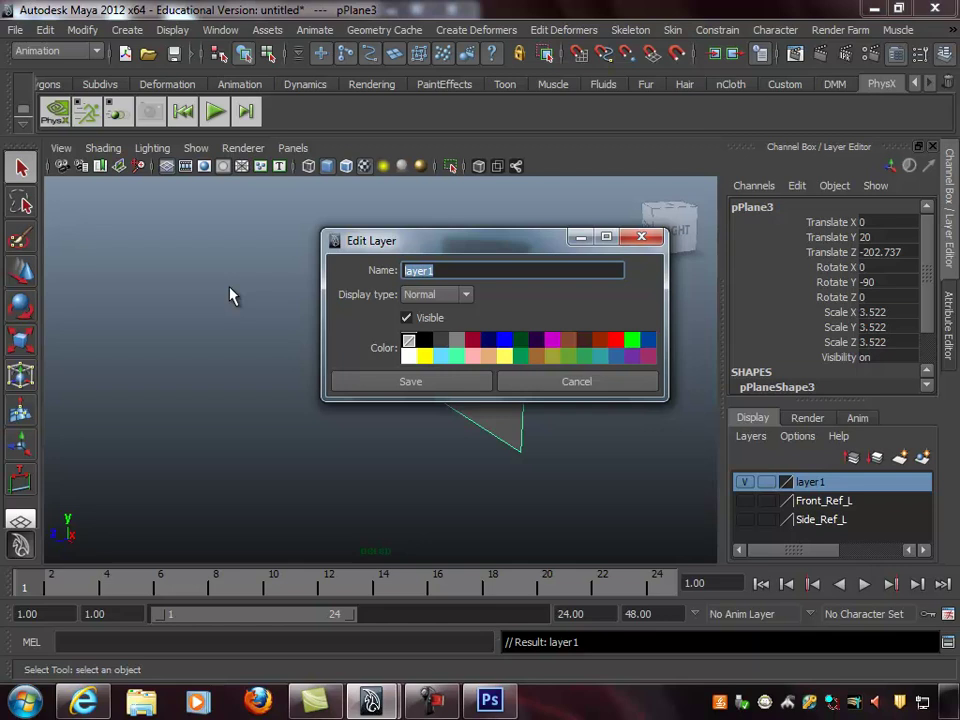
text(Back_Ref_L)
click(370, 379)
Toggle the visibility of the Back_Ref_L, Front_Ref_L and Side_Ref_L layers, leaving all three shown
click(744, 482)
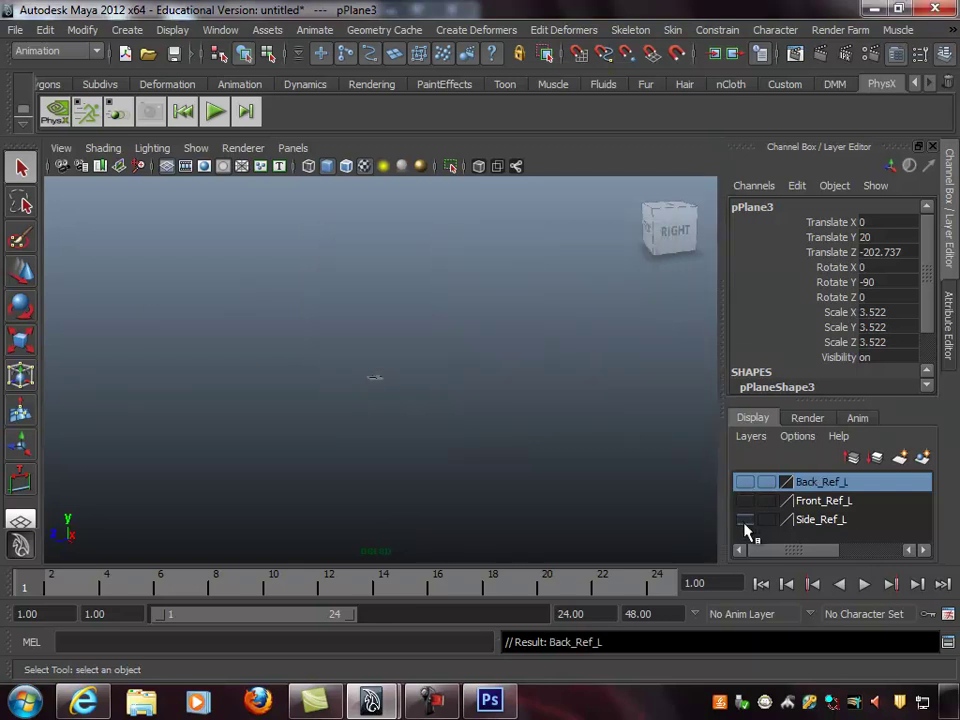
click(746, 482)
click(746, 501)
click(750, 519)
click(749, 484)
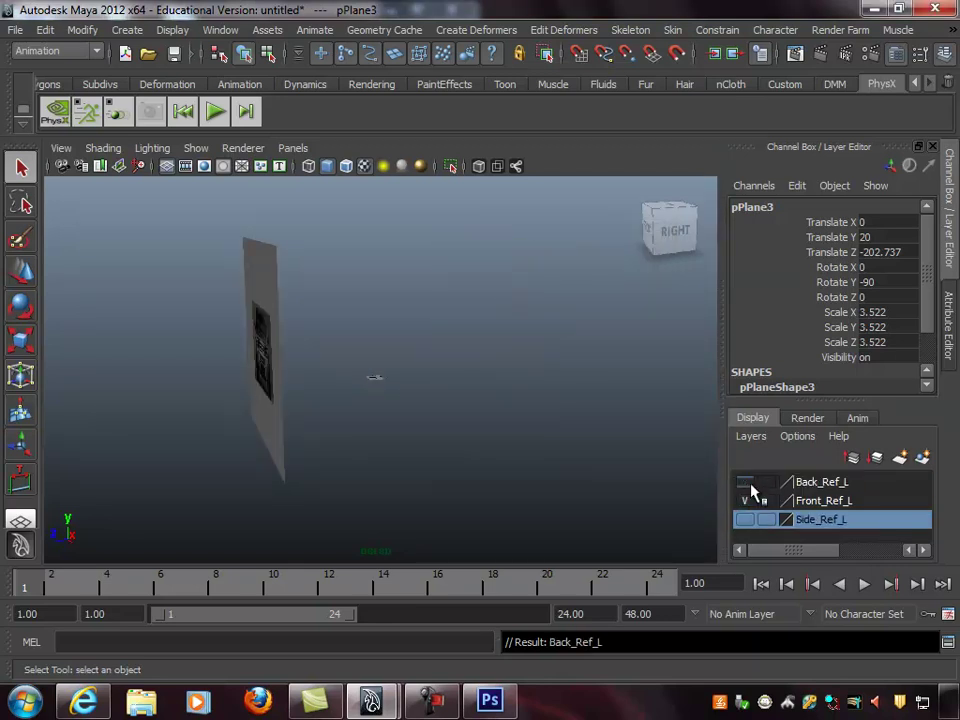
click(746, 501)
click(748, 519)
click(746, 483)
click(746, 501)
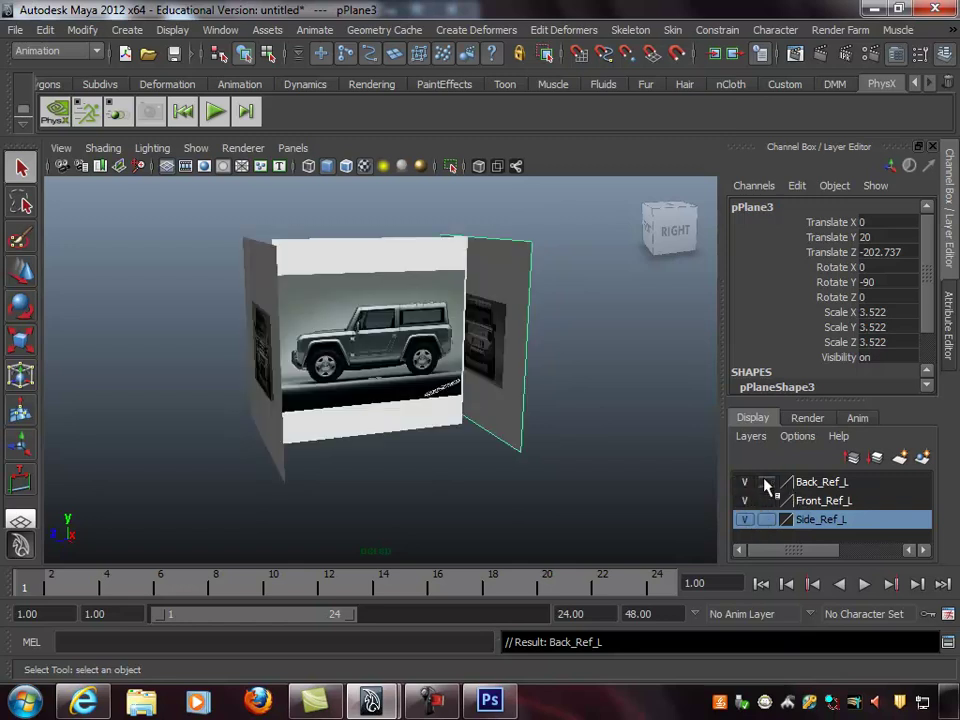
Enlarge the layer list area and examine how the front, side and back reference planes are arranged
scroll(503, 387, down, 2)
alt+right_drag(408, 394, 446, 386)
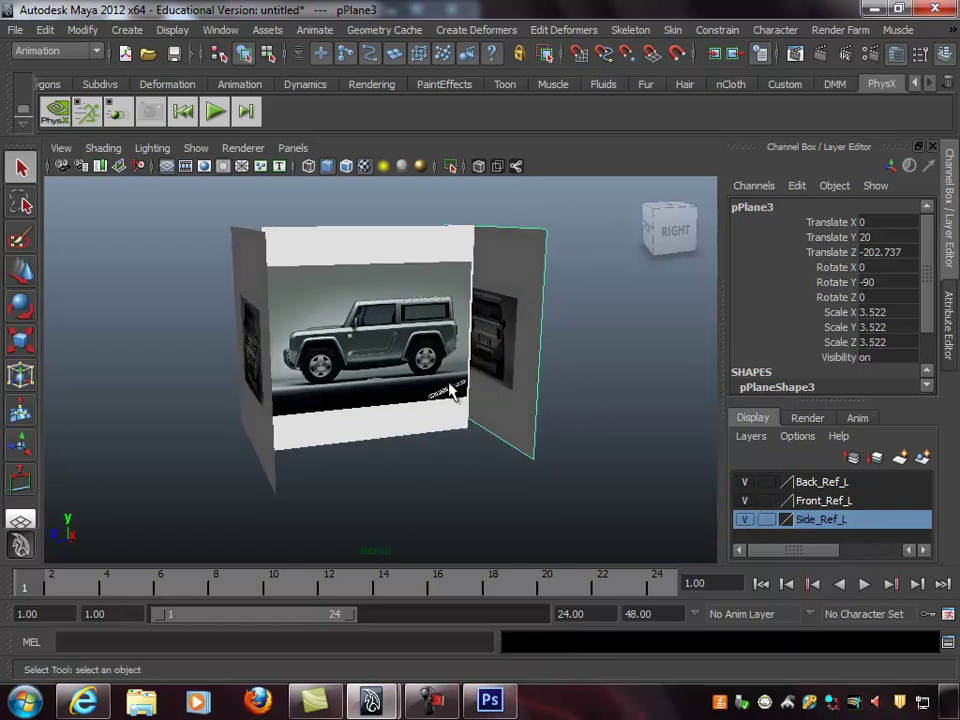
alt+drag(446, 386, 484, 394)
alt+middle_drag(481, 391, 494, 394)
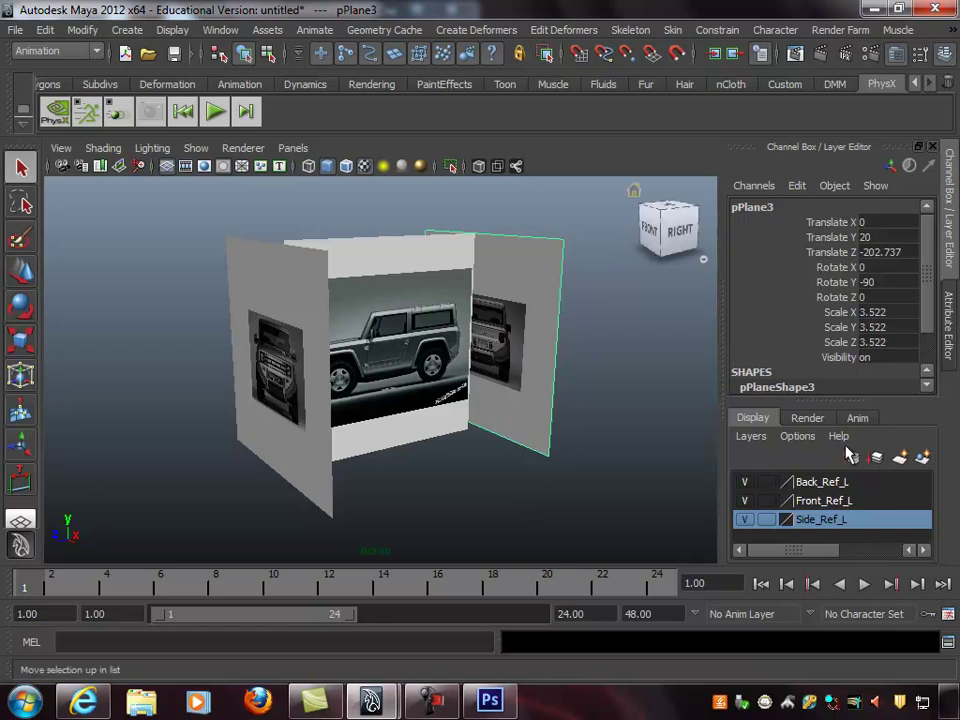
mouse_move(820, 400)
mouse_down()
mouse_move(808, 349)
mouse_move(825, 377)
mouse_up()
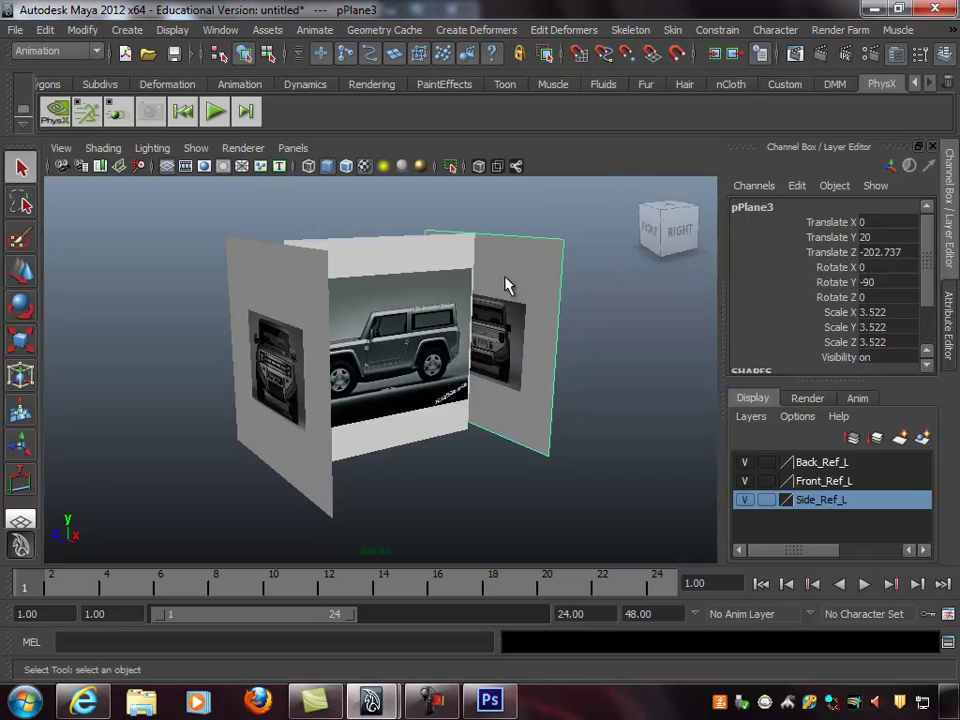
alt+drag(575, 275, 536, 274)
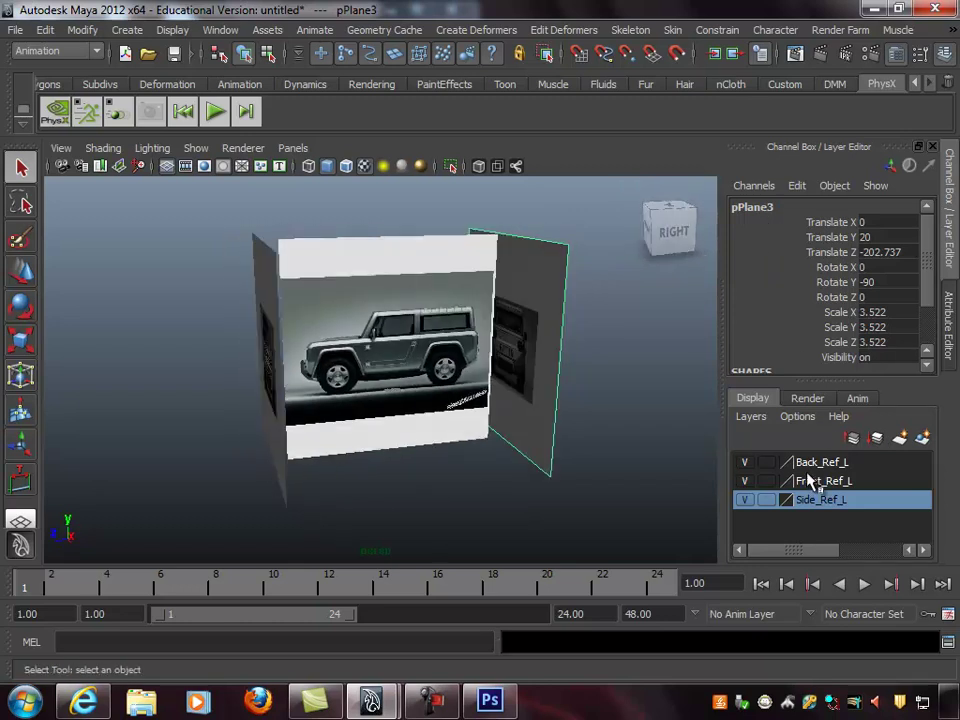
alt+drag(398, 245, 544, 321)
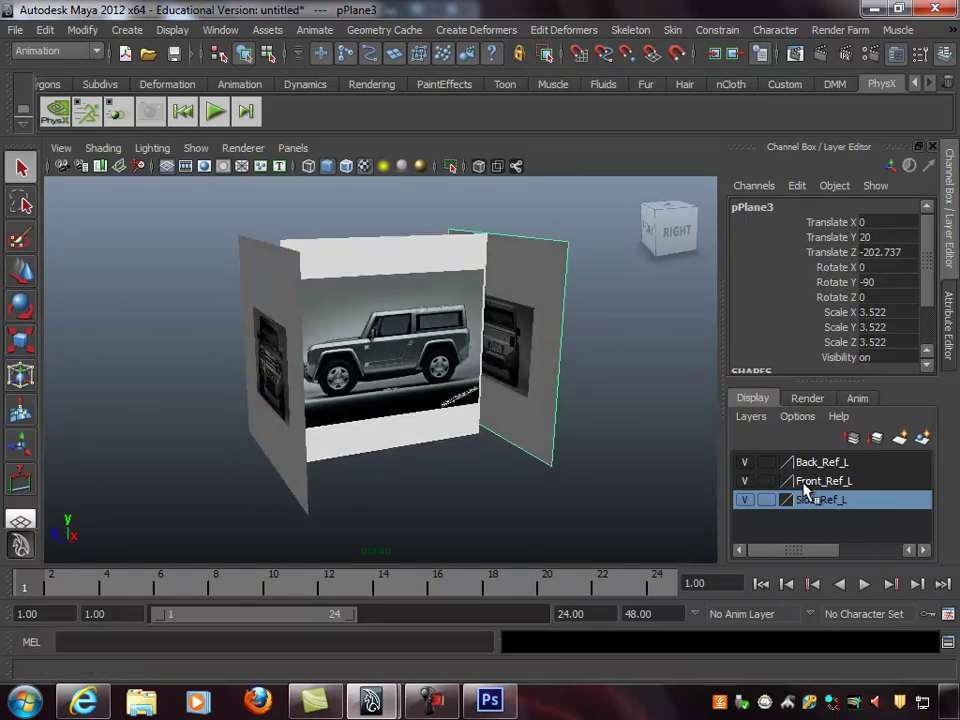
Start saving the scene under a new name and choose the Temp folder on the Desktop as its location
click(15, 30)
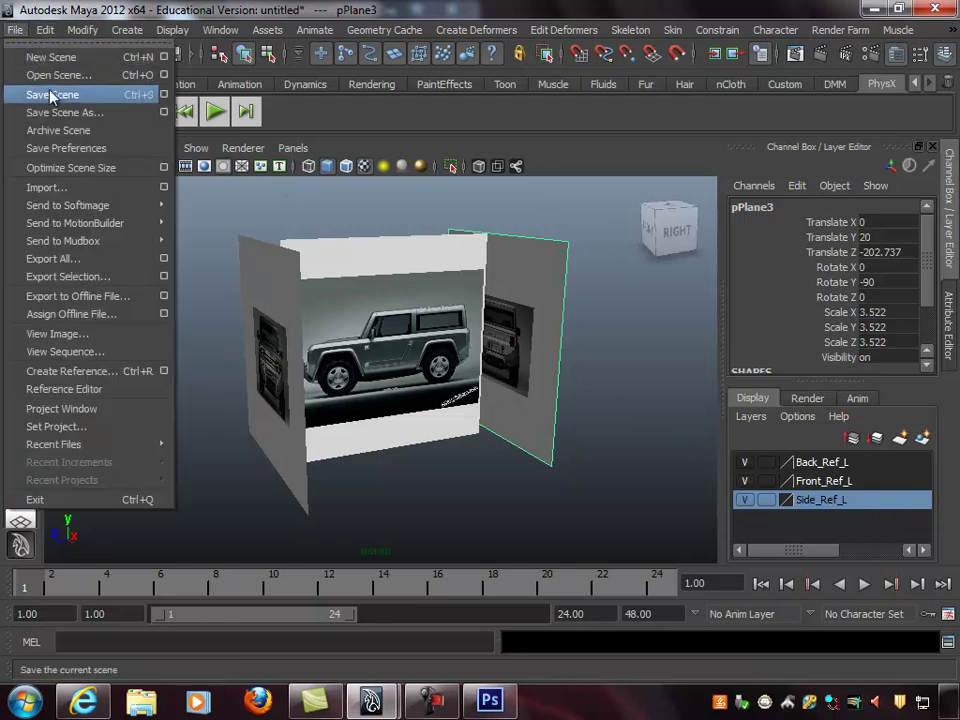
click(108, 112)
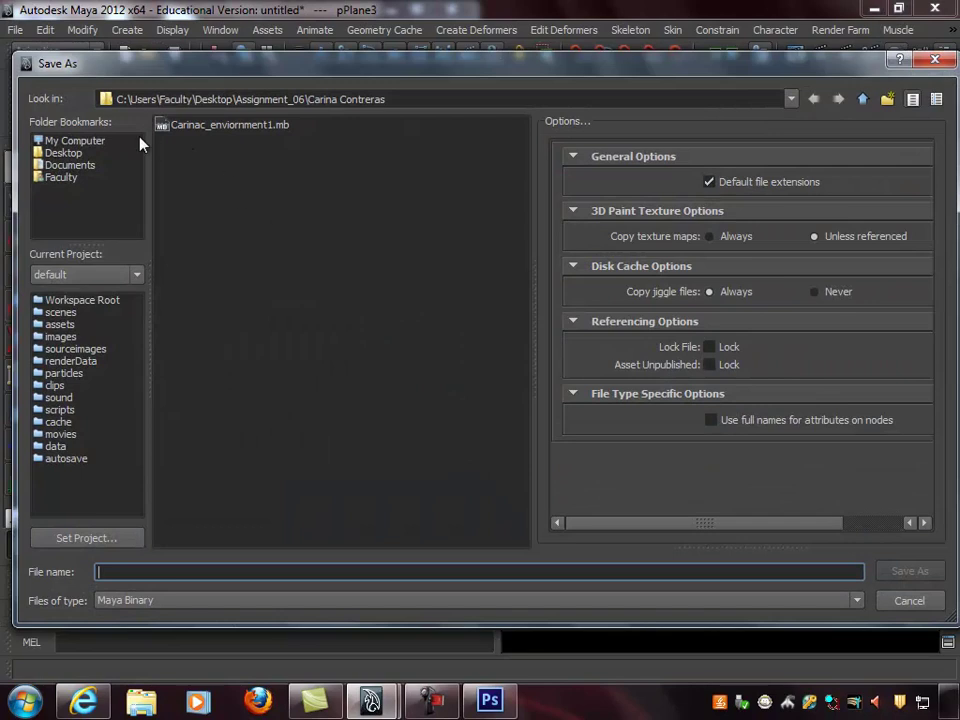
click(791, 100)
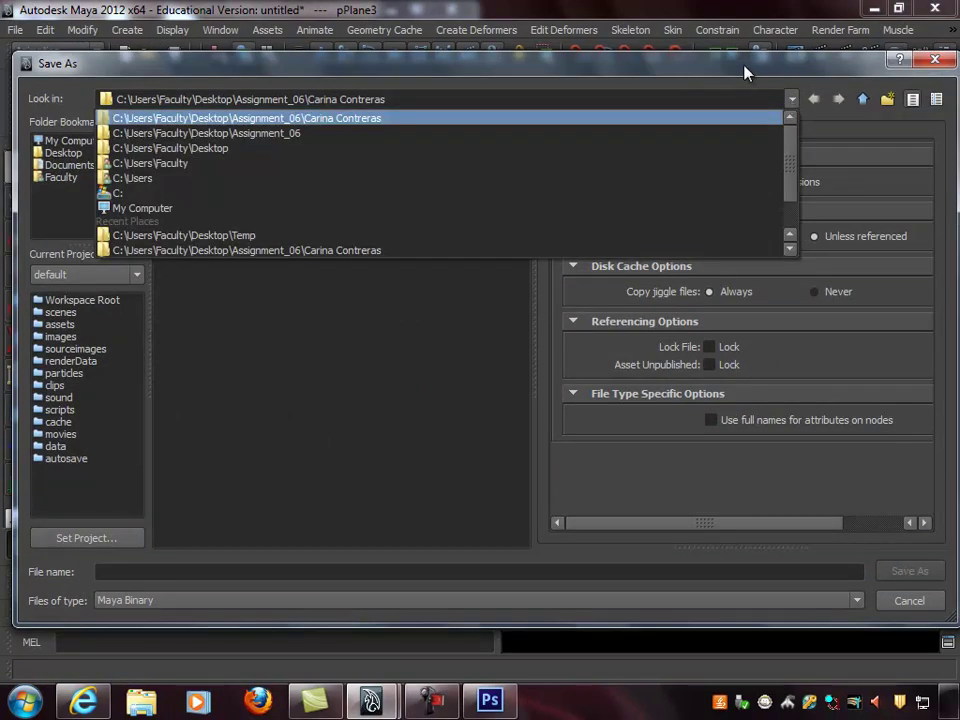
click(68, 140)
click(72, 140)
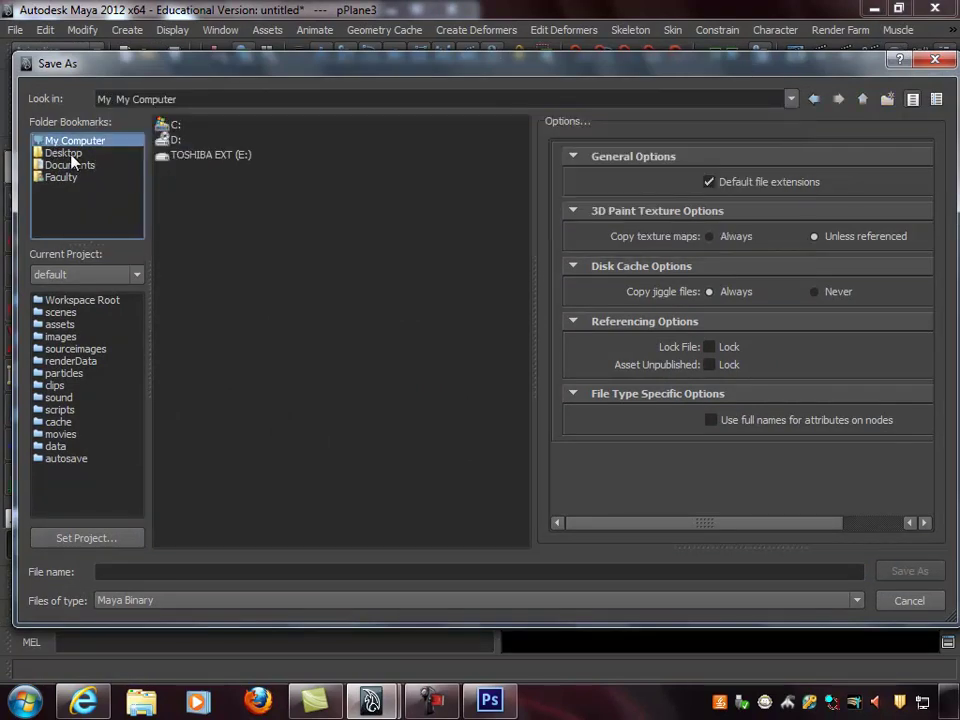
click(68, 153)
double_click(178, 201)
Name the scene file Bronco_FA12_01 and save it as Maya Binary
click(198, 574)
text(b)
key(BackSpace)
text(Bronc)
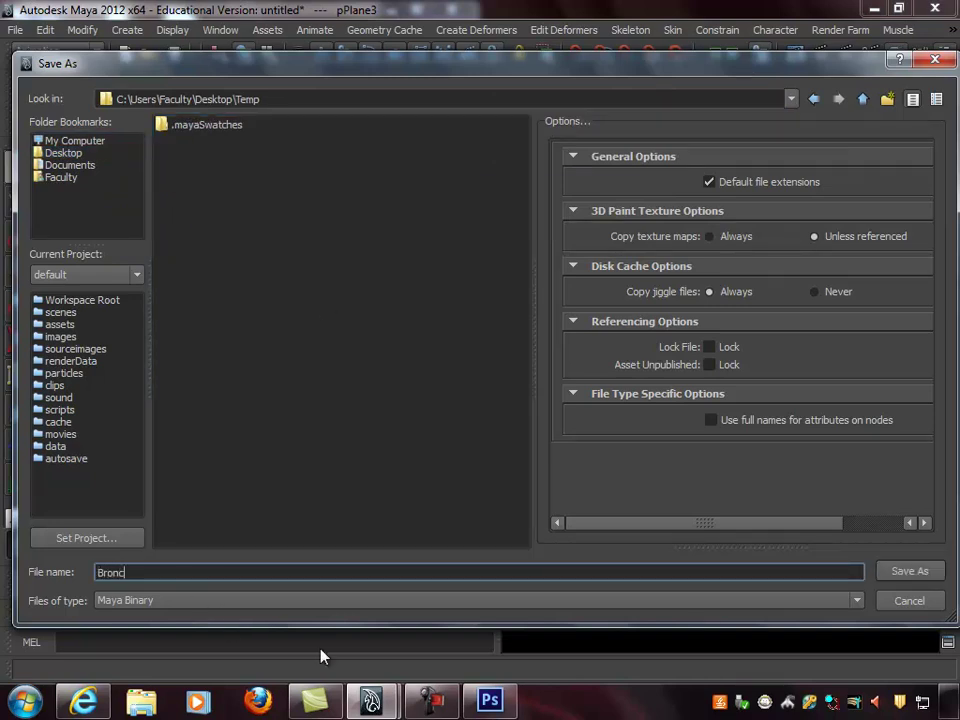
text(o_FA12_01)
click(909, 571)
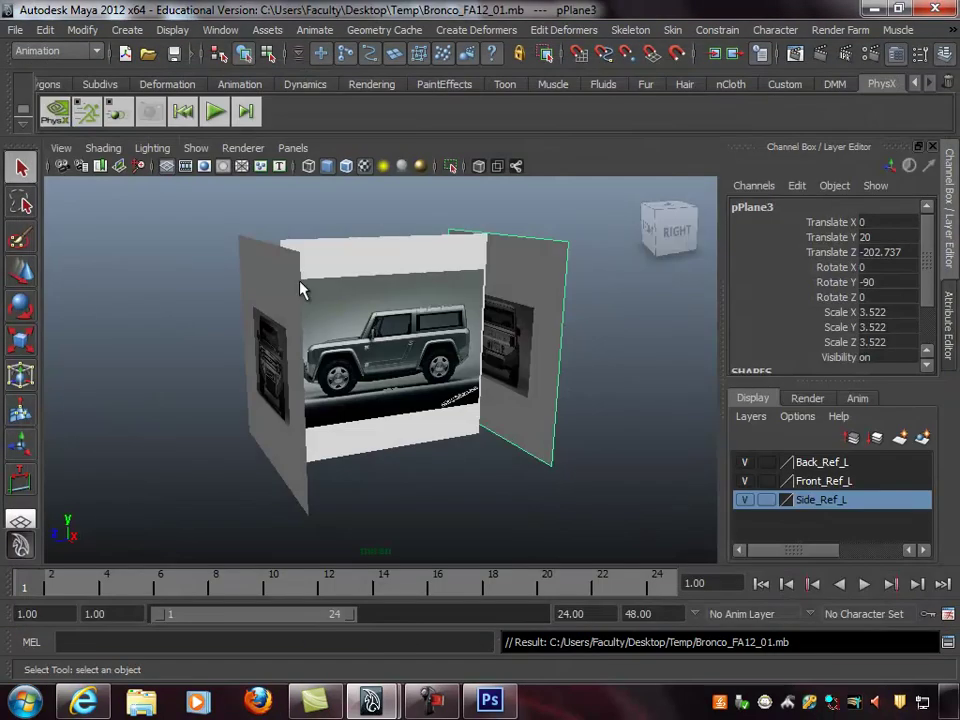
Save an incremental version of the scene as Bronco_FA12_02.mb in the same folder
click(16, 30)
click(68, 113)
click(208, 140)
click(200, 572)
key(Left)
key(Left)
key(Left)
key(BackSpace)
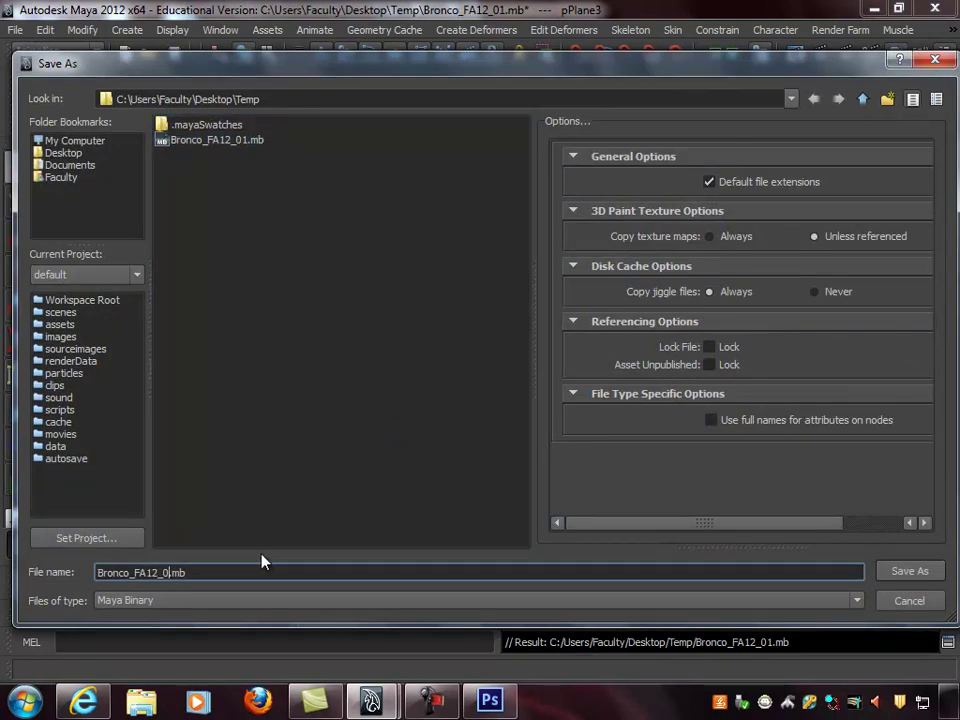
text(2)
click(909, 570)
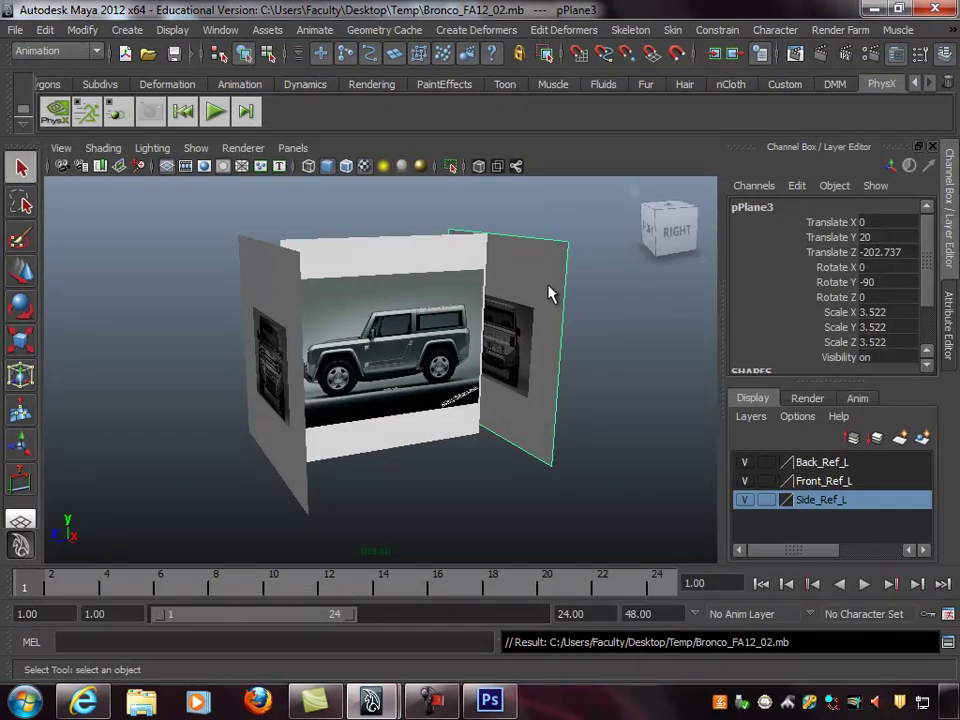
Deselect the back plane, select the side reference plane and examine the three planes from several angles
alt+drag(540, 349, 502, 303)
click(595, 329)
scroll(441, 338, up, 1)
alt+drag(441, 344, 462, 412)
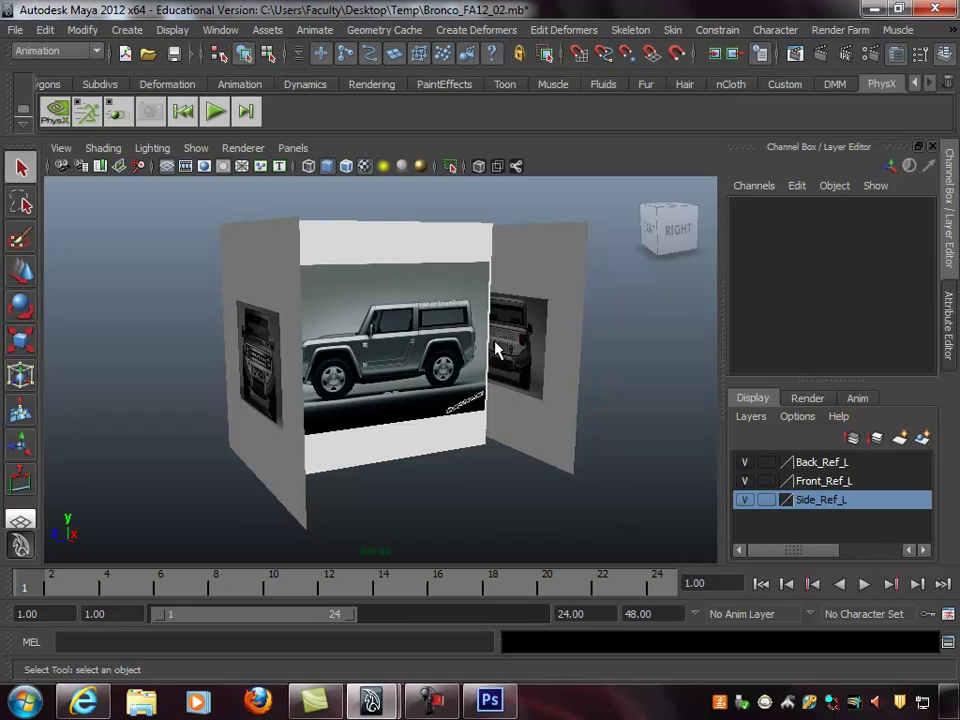
alt+drag(499, 343, 396, 372)
click(429, 342)
alt+right_drag(420, 352, 444, 349)
alt+drag(444, 349, 456, 314)
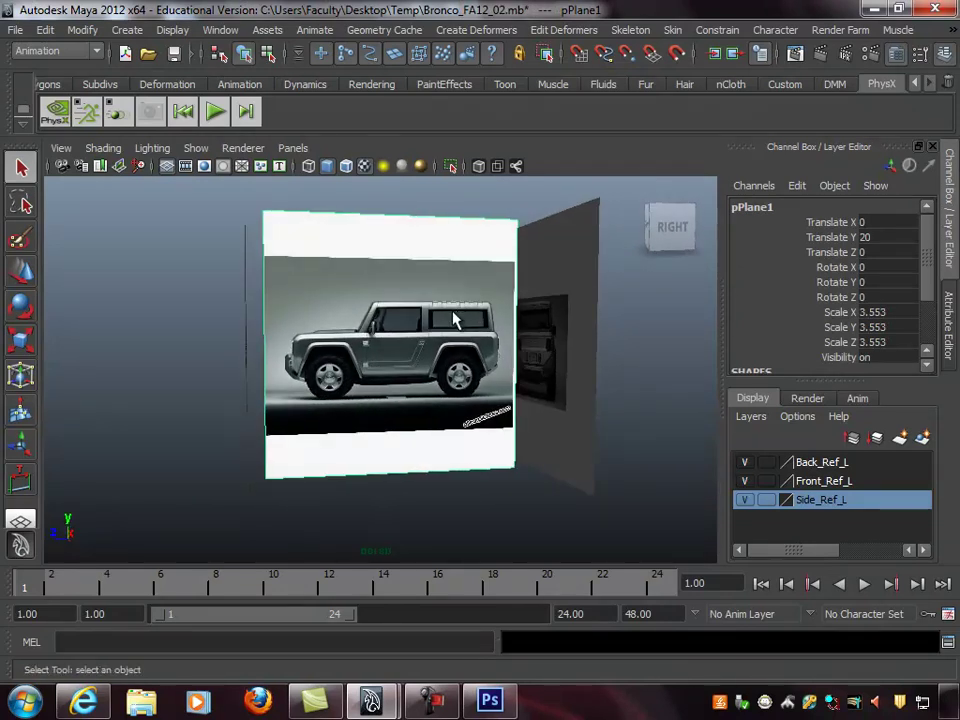
alt+drag(455, 318, 456, 392)
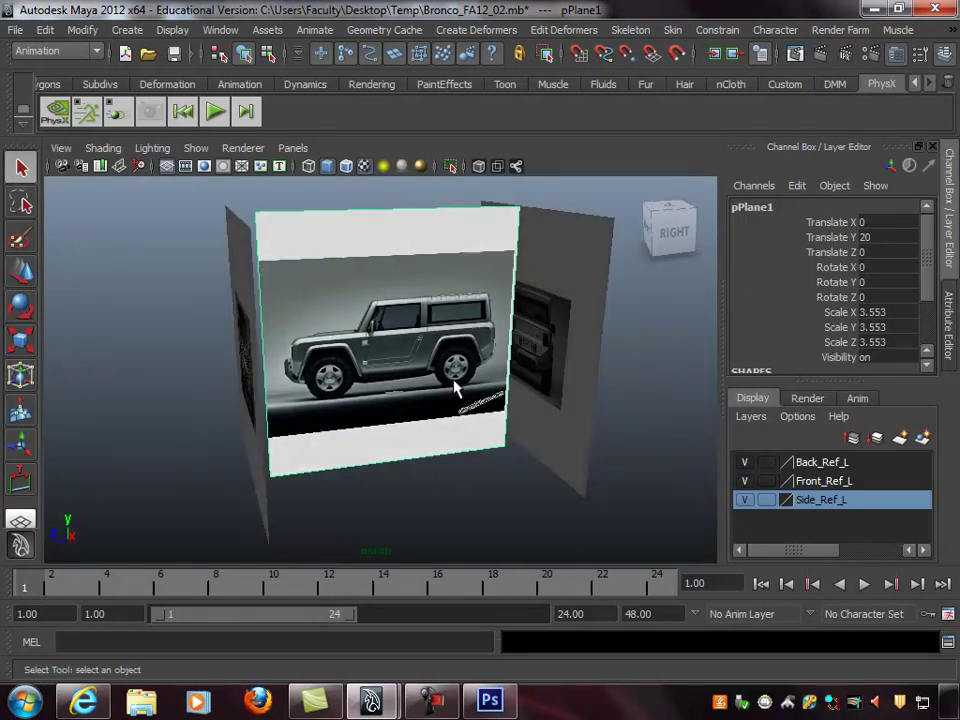
Switch to Photoshop, hide the rear-view image on Layer 2 and show the side-view image on Layer 3
click(505, 702)
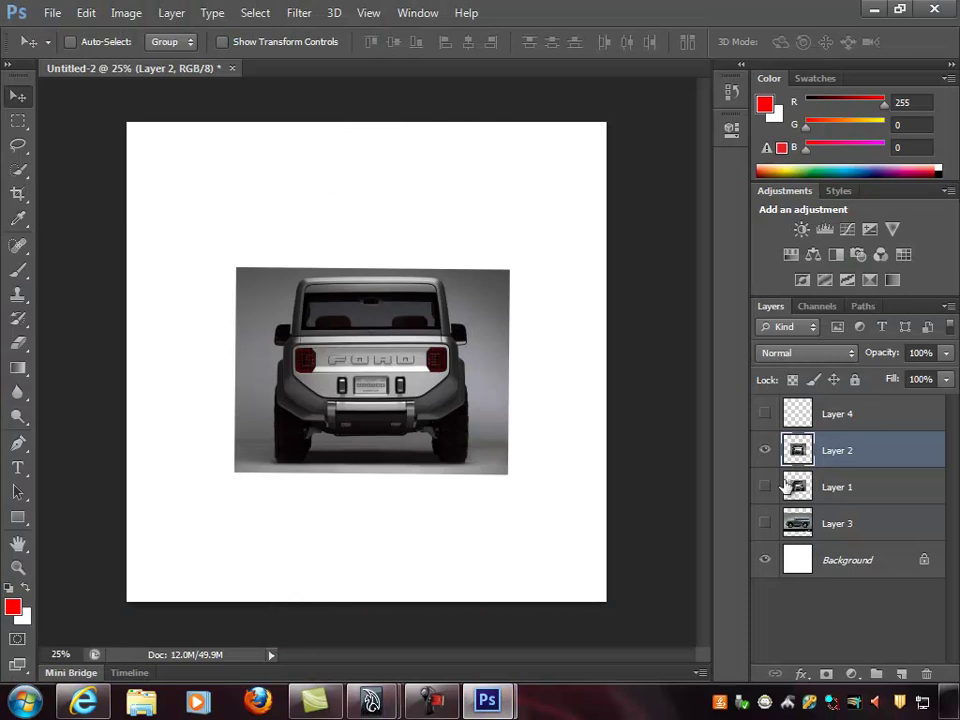
click(764, 450)
click(764, 523)
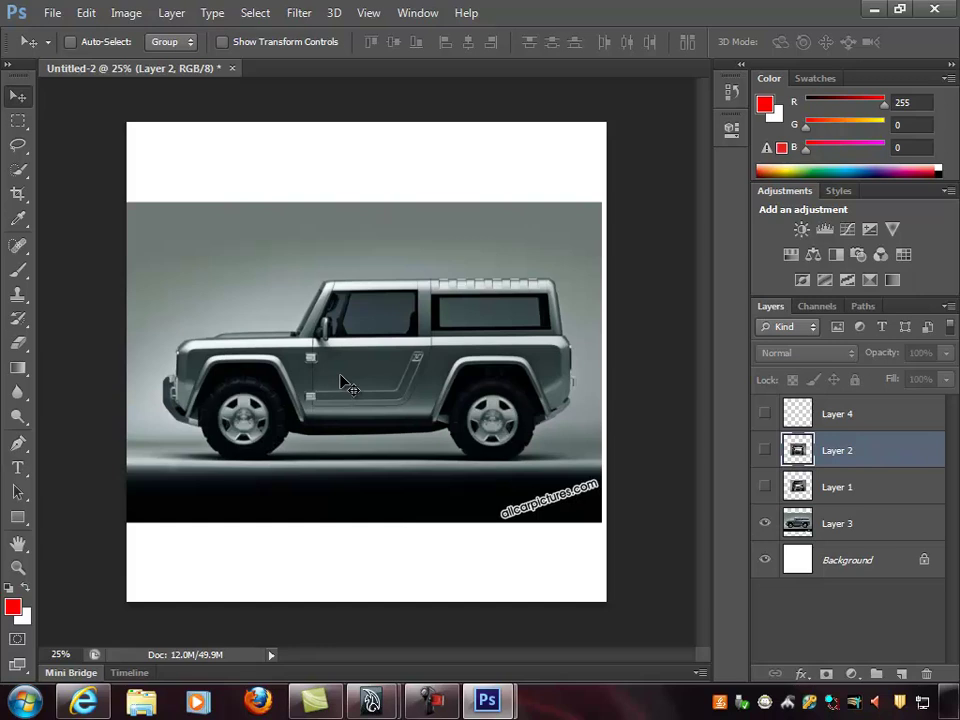
Examine the side-view image closely from the front fender and wheel across the door and windows to the rear end
key(ctrl+plus)
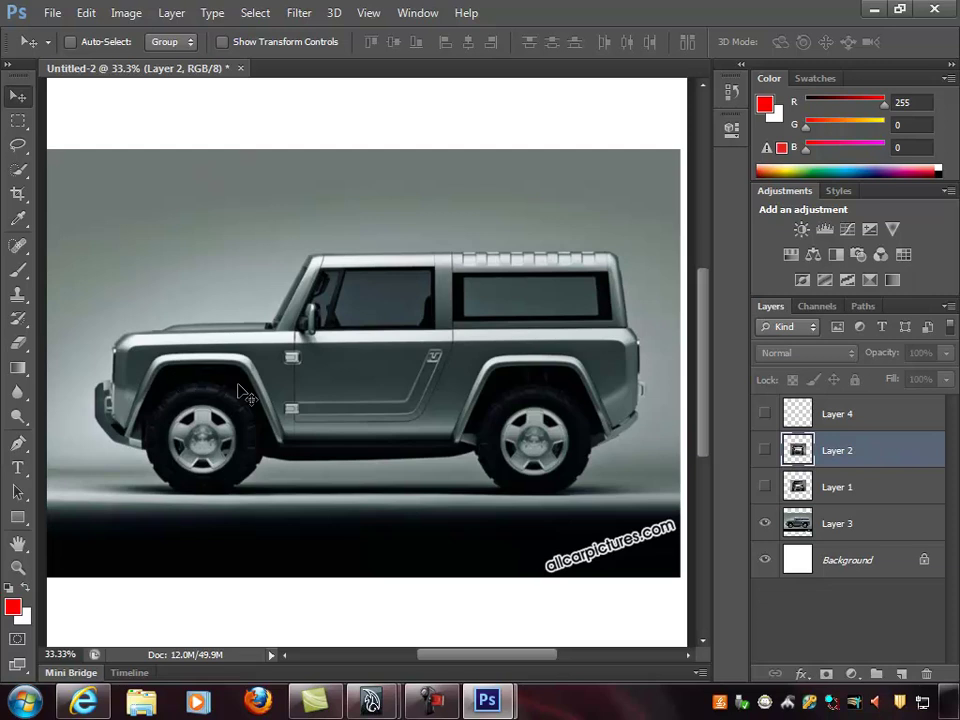
key(ctrl+plus)
key(ctrl+plus)
drag(242, 392, 486, 320)
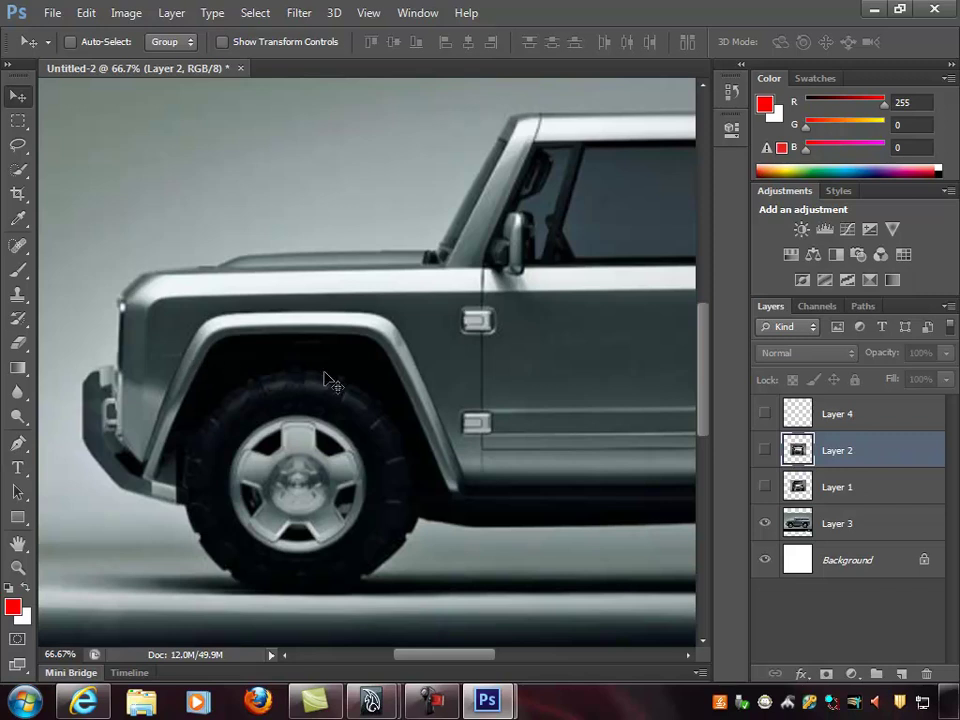
key(space)
drag(416, 362, 351, 356)
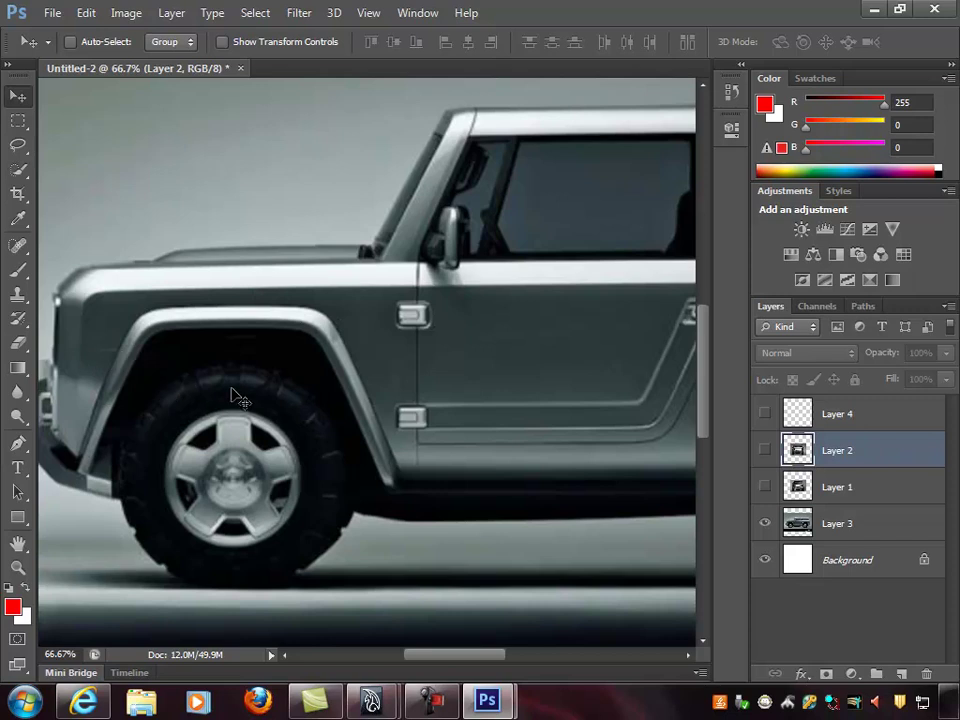
drag(403, 420, 211, 400)
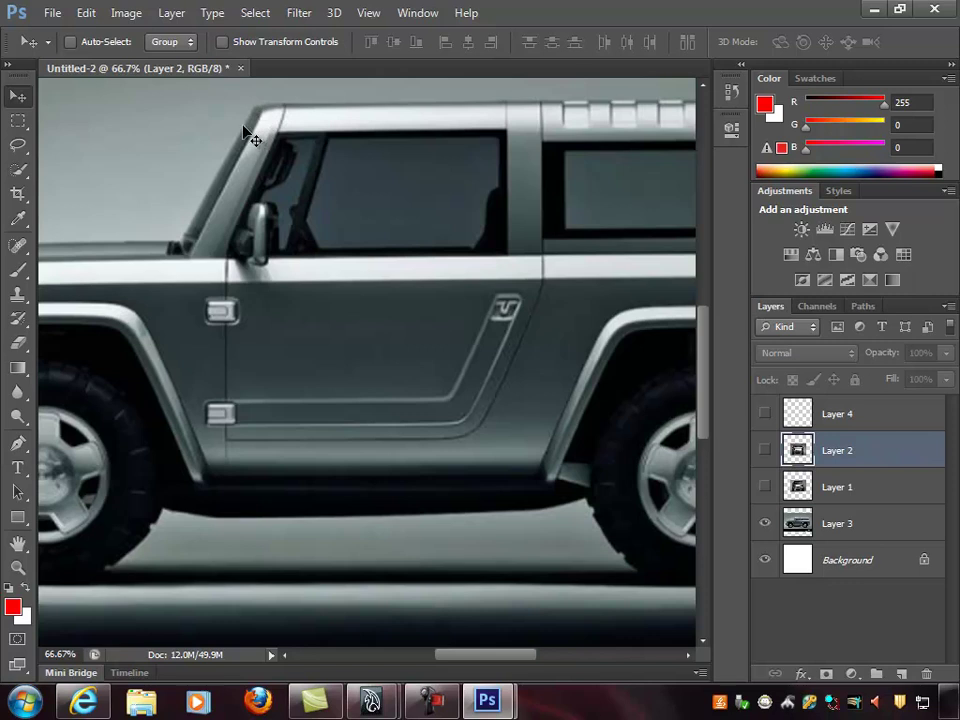
drag(570, 266, 317, 268)
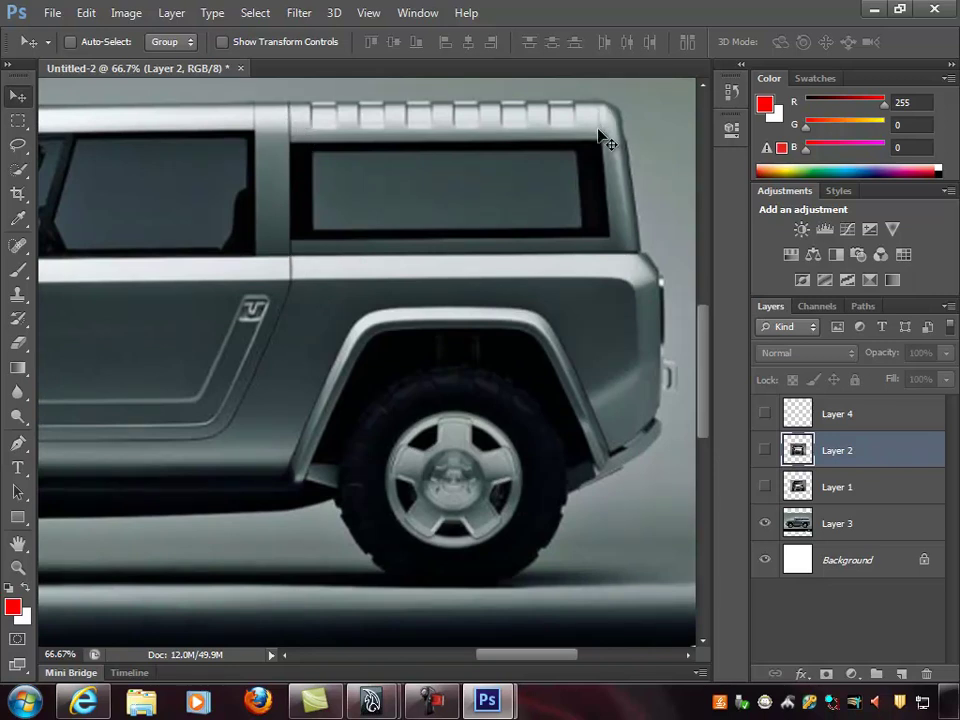
drag(552, 295, 462, 265)
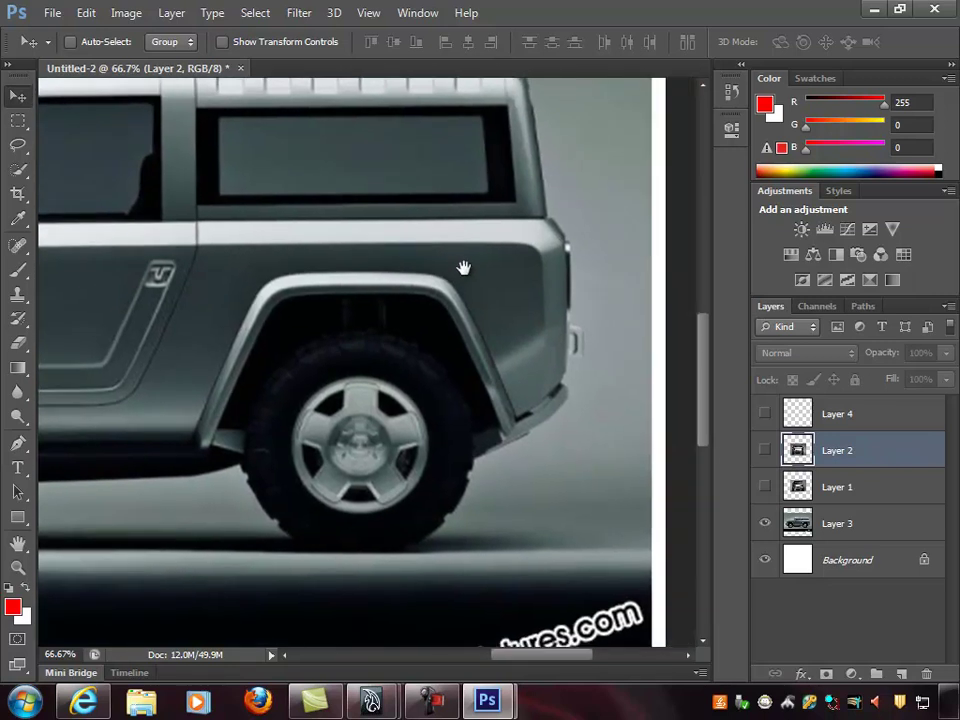
drag(191, 412, 464, 398)
drag(503, 336, 562, 352)
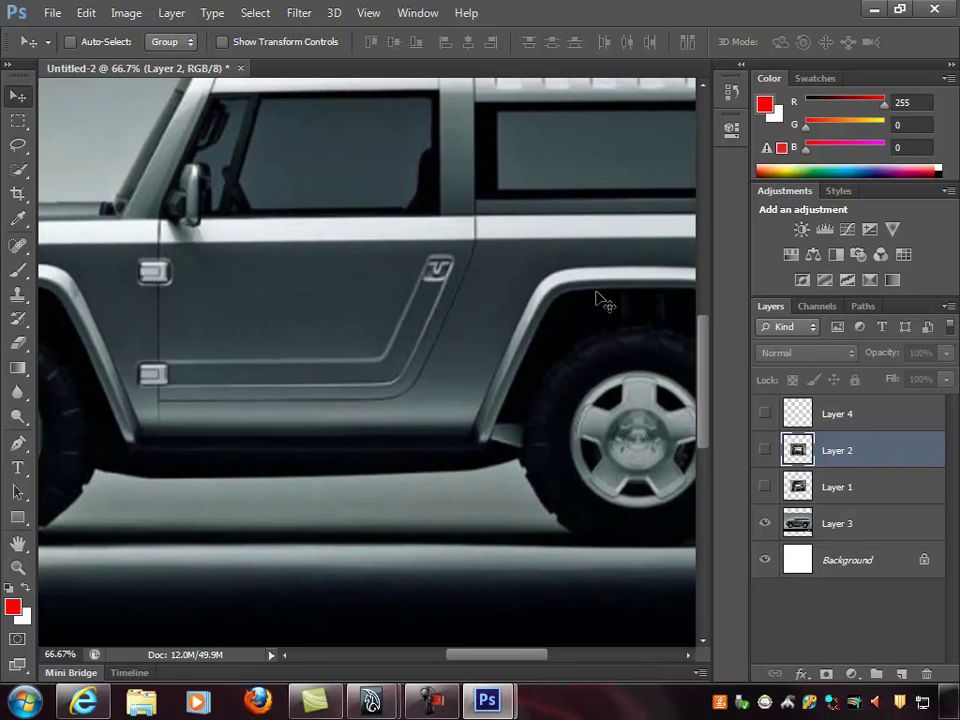
key(ctrl+minus)
key(ctrl+minus)
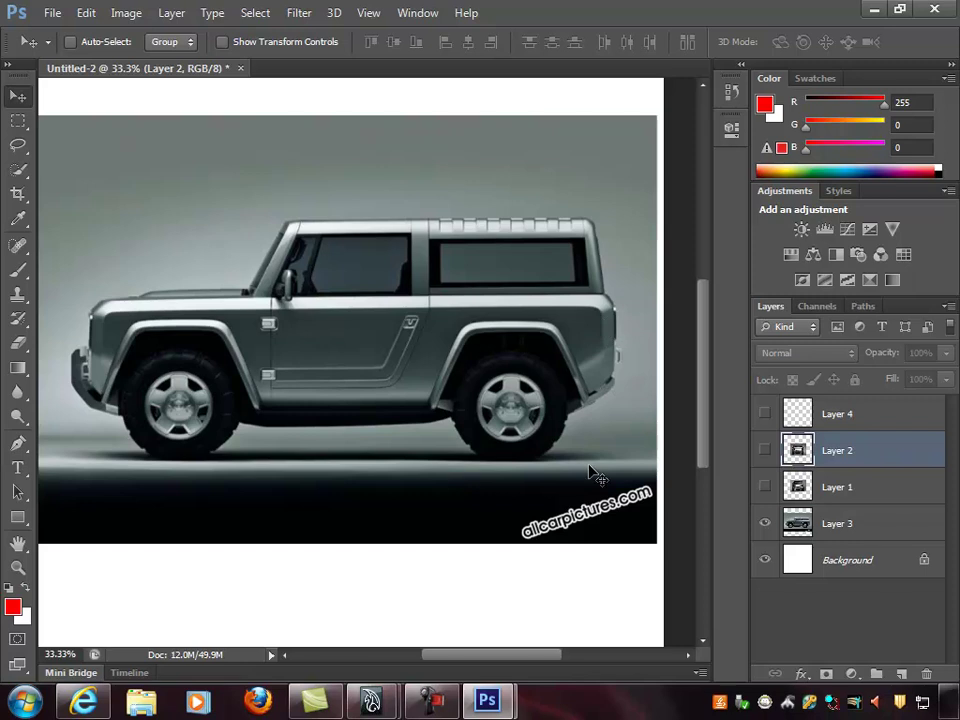
Compare the rear-view image on Layer 2 with the side view, and examine the lower door and rocker panel closely
click(765, 451)
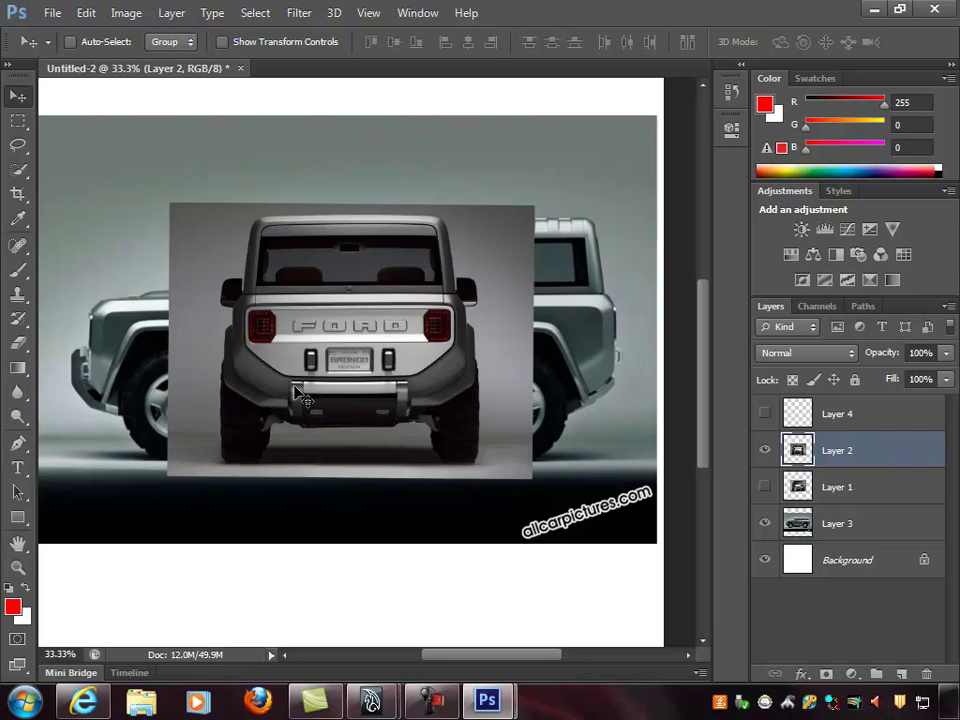
click(765, 450)
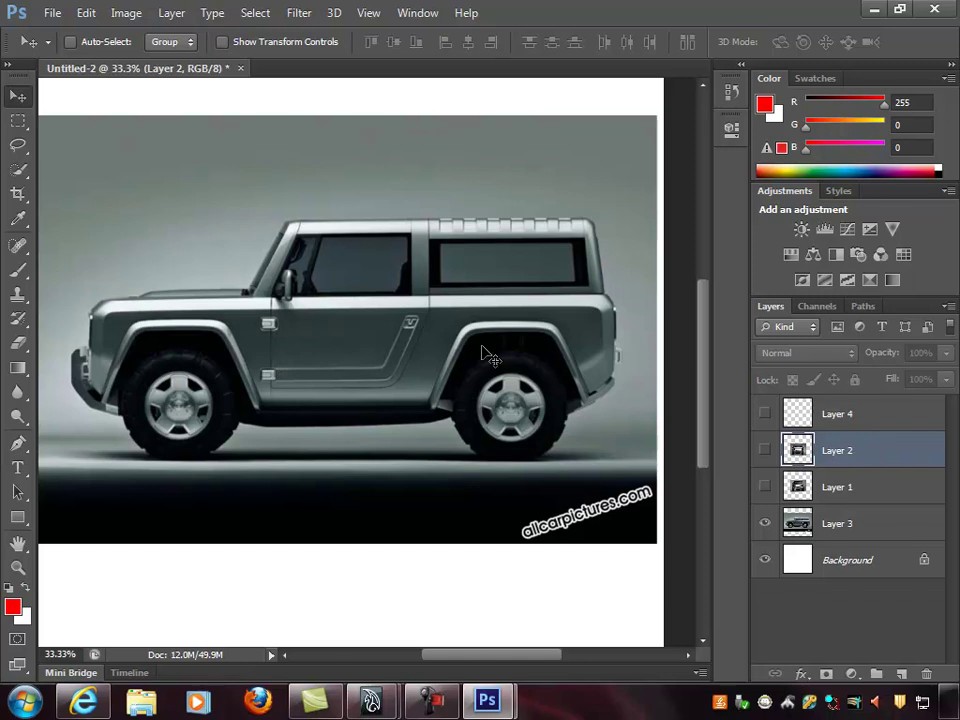
key(ctrl+plus)
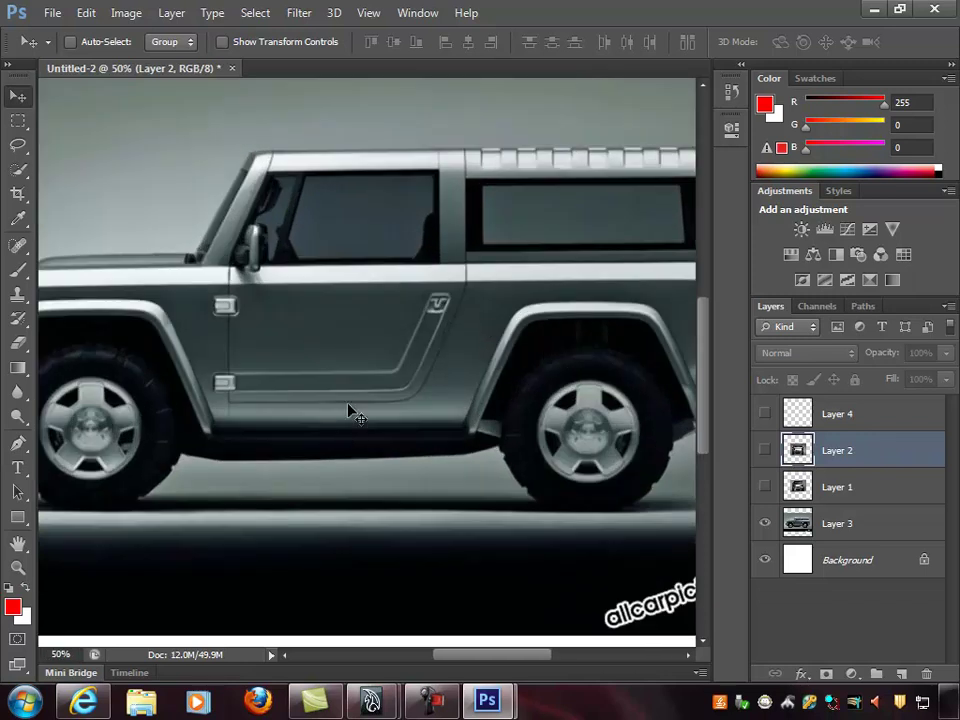
scroll(317, 343, down, 3)
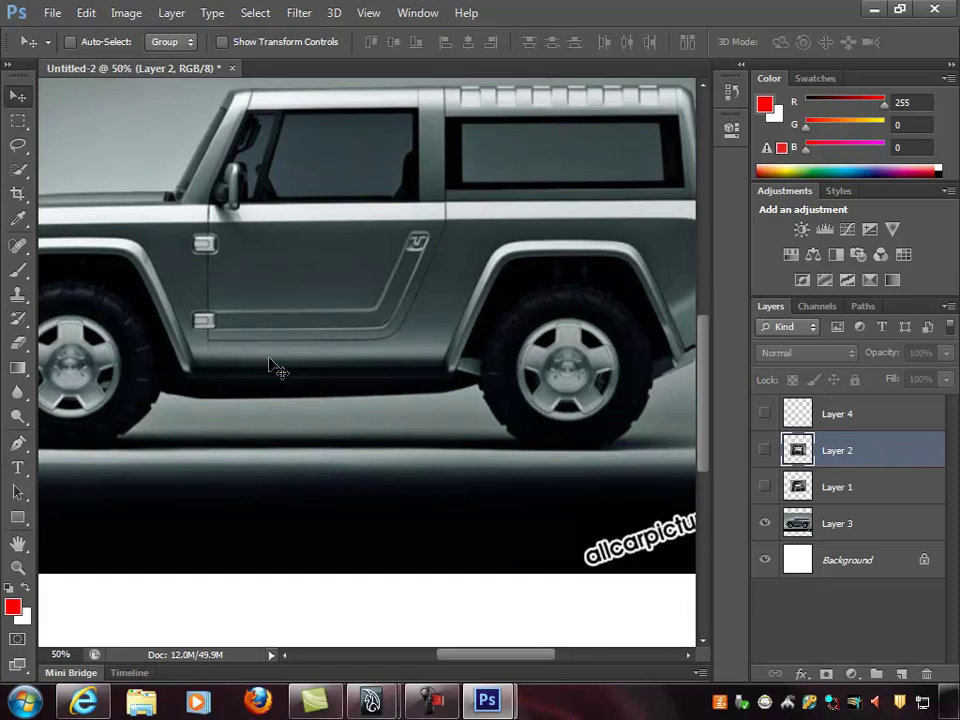
key(ctrl+plus)
drag(183, 363, 249, 368)
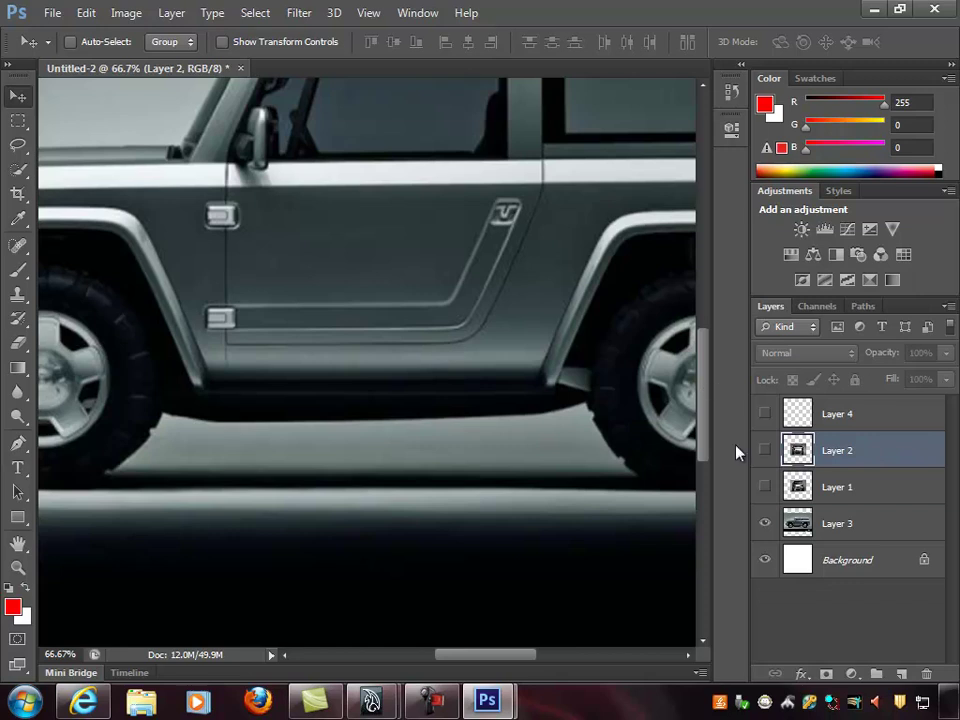
Add a new empty layer above Layer 4 and keep pure red (ff0000) as the foreground color
click(853, 424)
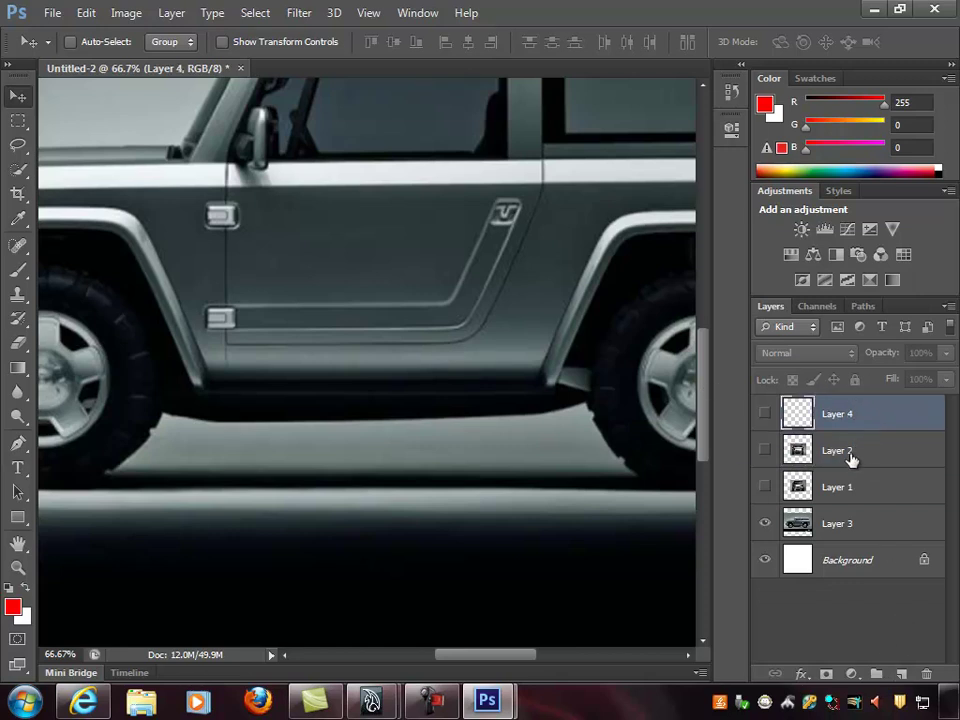
click(904, 673)
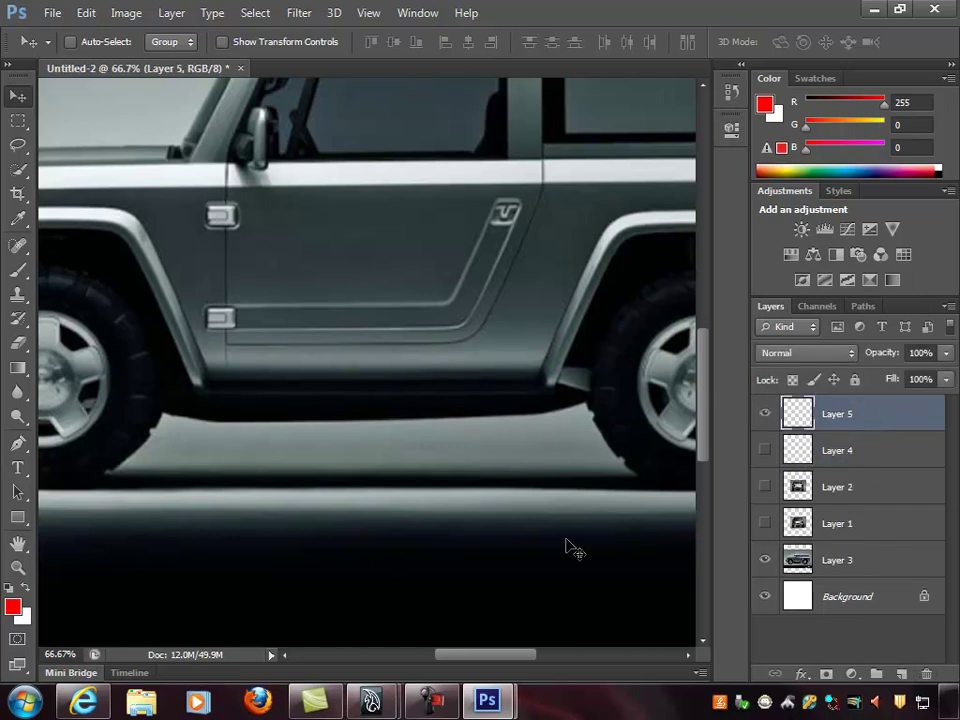
key(i)
click(13, 606)
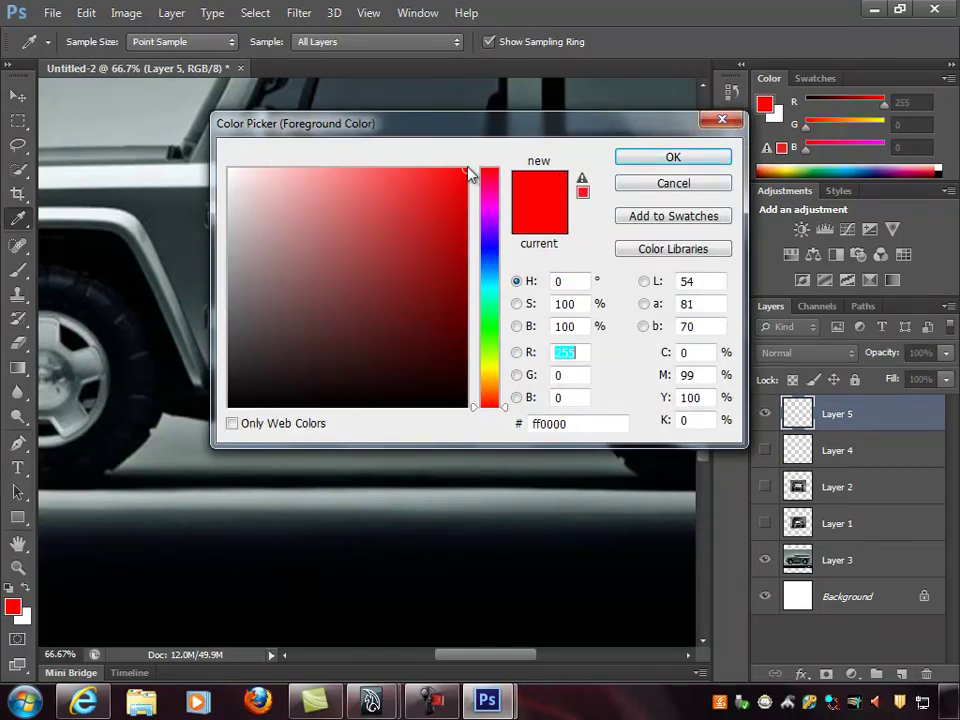
click(675, 160)
key(v)
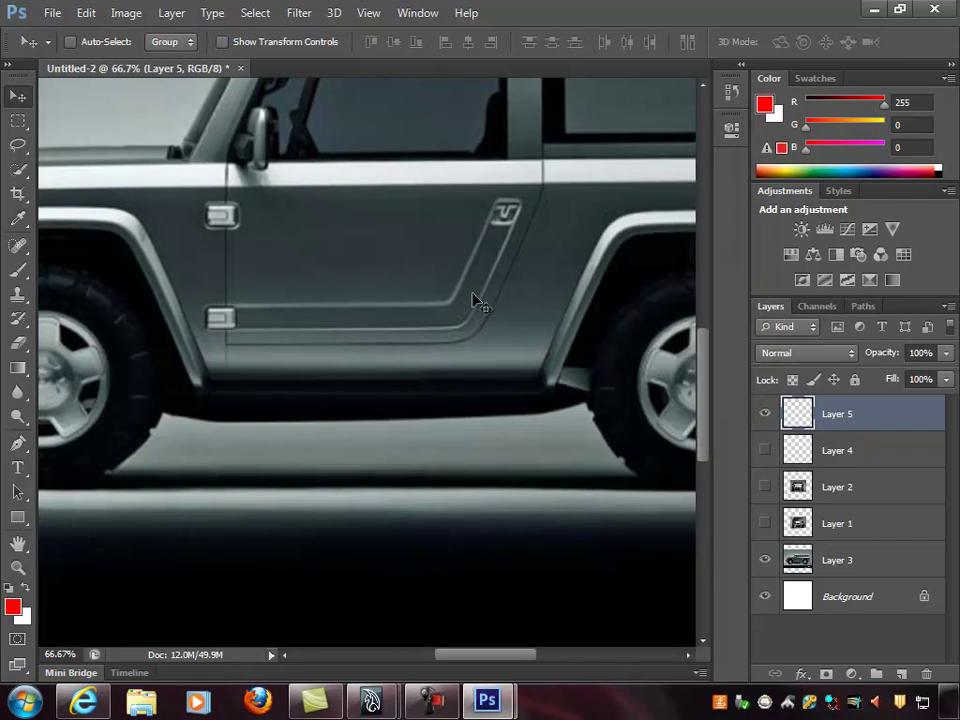
Set the brush size to 6 and mark red points down the lower body from the door's lower front corner
click(18, 269)
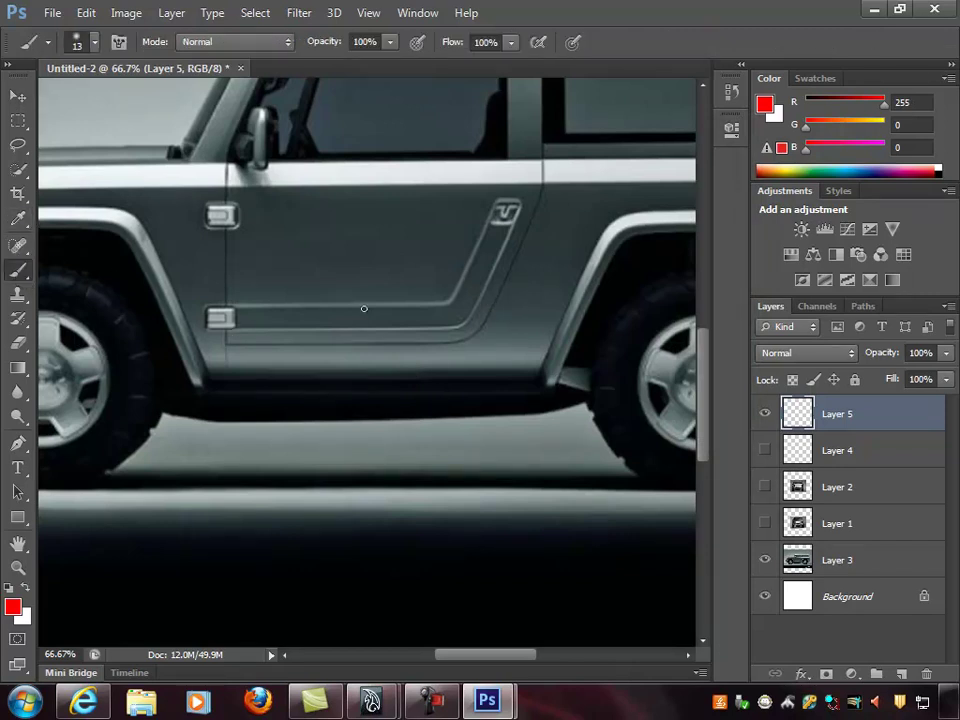
key(bracketleft)
key(bracketleft)
key(bracketleft)
key(bracketleft)
key(ctrl+plus)
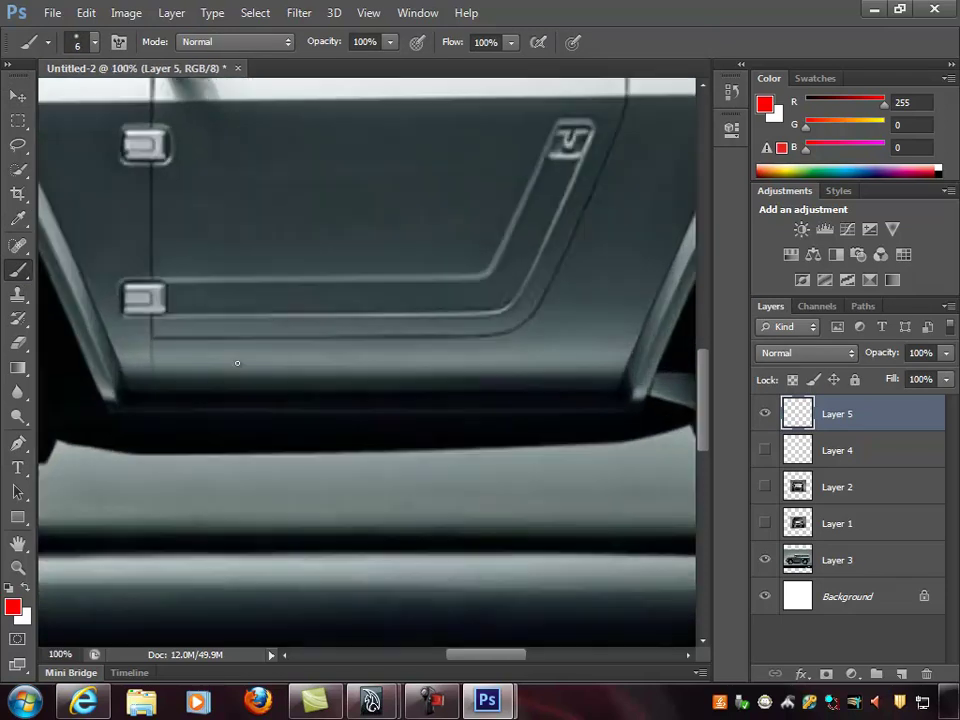
drag(291, 354, 306, 309)
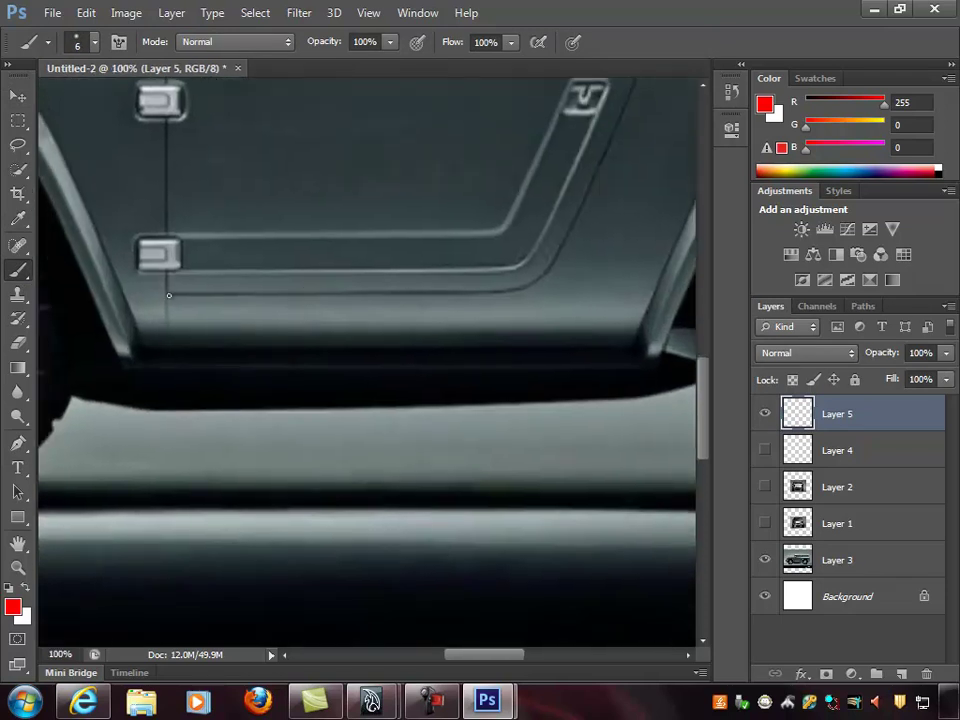
click(166, 295)
drag(358, 324, 288, 319)
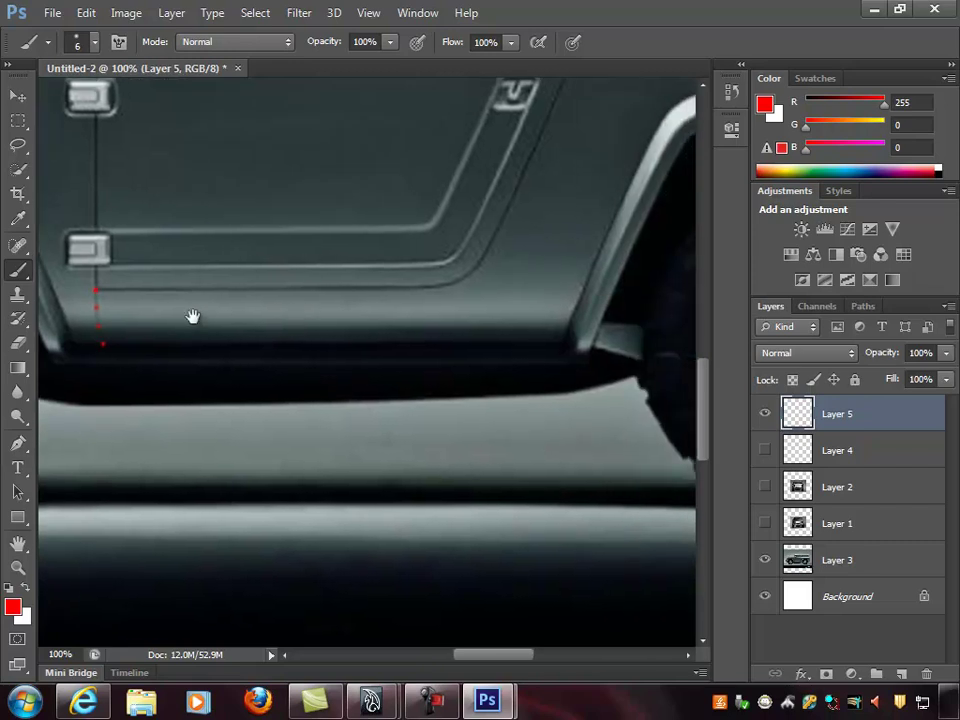
Draw four straight, roughly parallel red lines along the body below the door, from the marked points to the rear wheel arch
click(93, 290)
shift+click(581, 293)
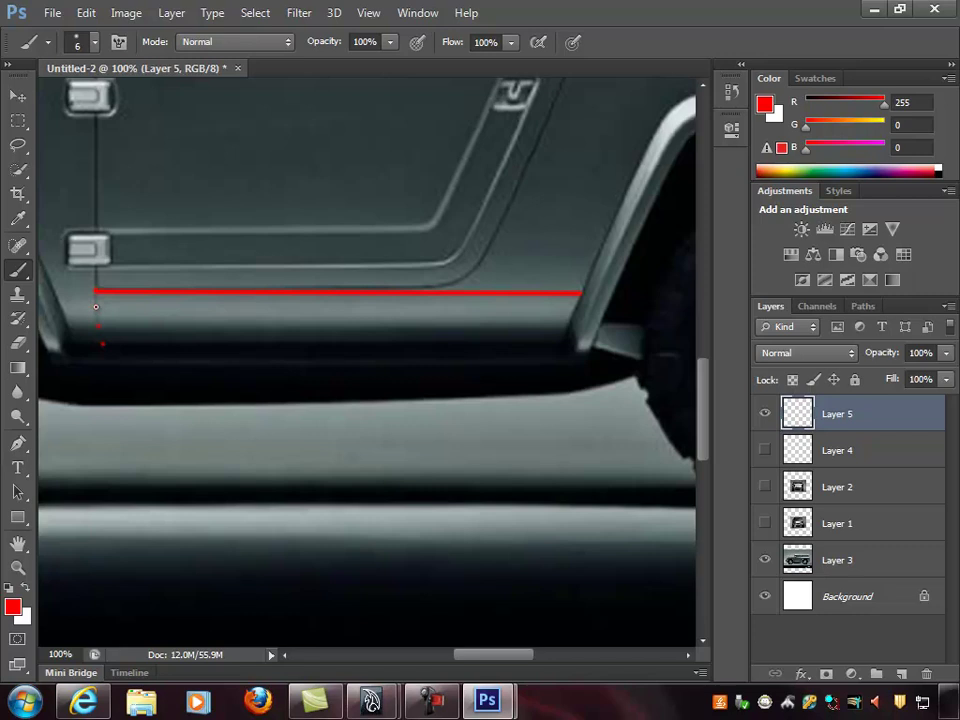
shift+click(571, 312)
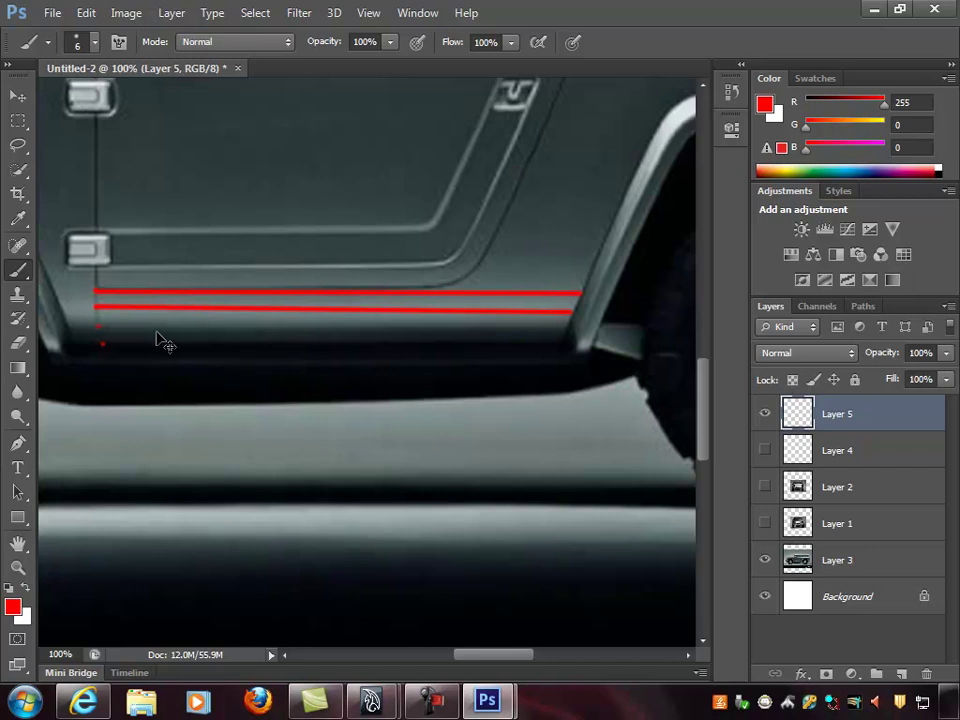
key(ctrl+z)
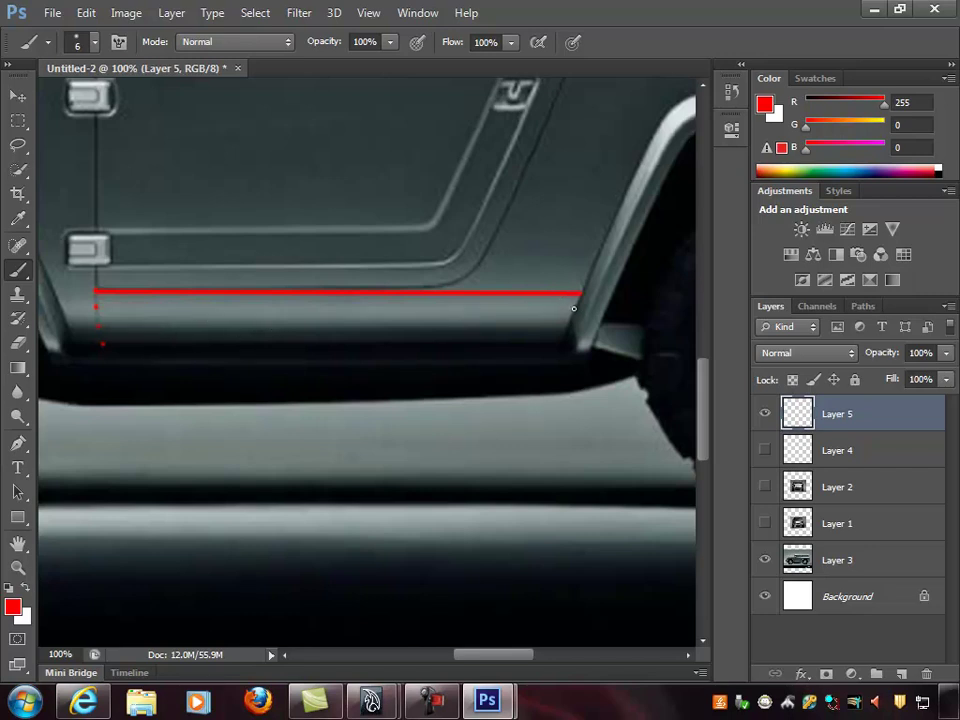
shift+click(96, 307)
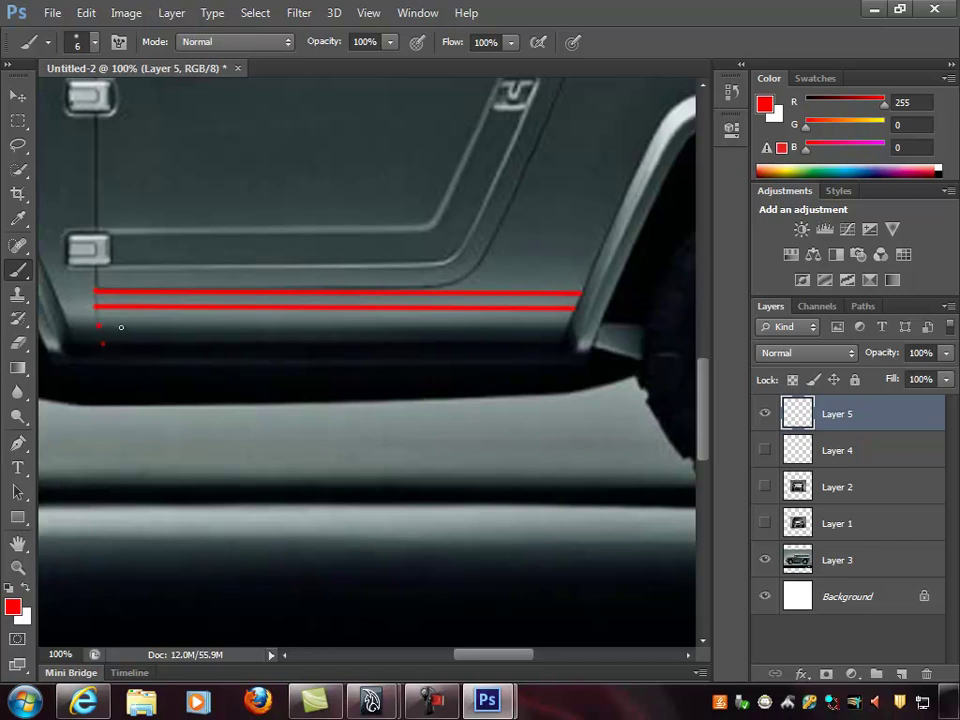
shift+drag(437, 333, 566, 337)
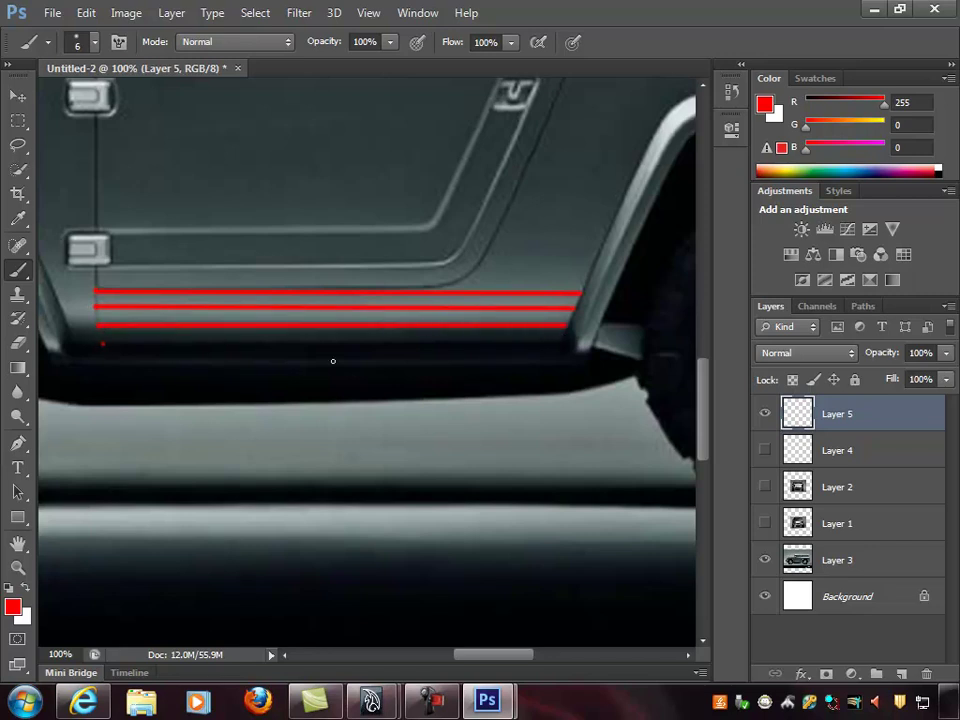
click(101, 343)
shift+drag(102, 343, 560, 352)
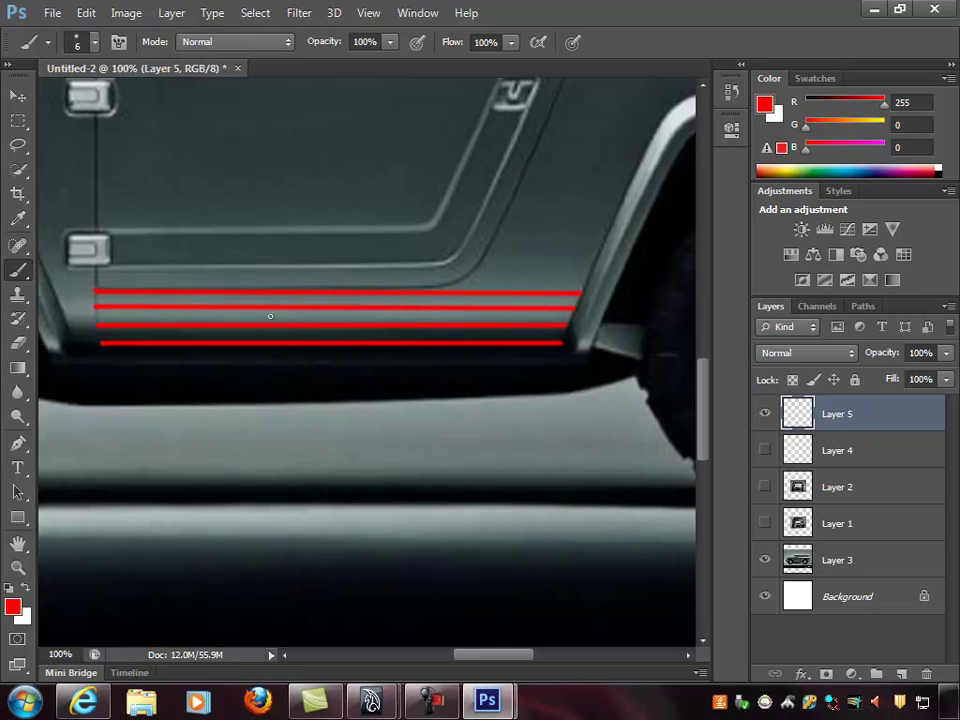
Close the front and rear ends of the four lines with short red strokes to form a paneled strip
shift+click(95, 306)
shift+click(102, 341)
shift+click(561, 338)
shift+click(561, 344)
key(space)
mouse_move(540, 339)
mouse_down()
mouse_move(463, 366)
mouse_move(524, 359)
mouse_up()
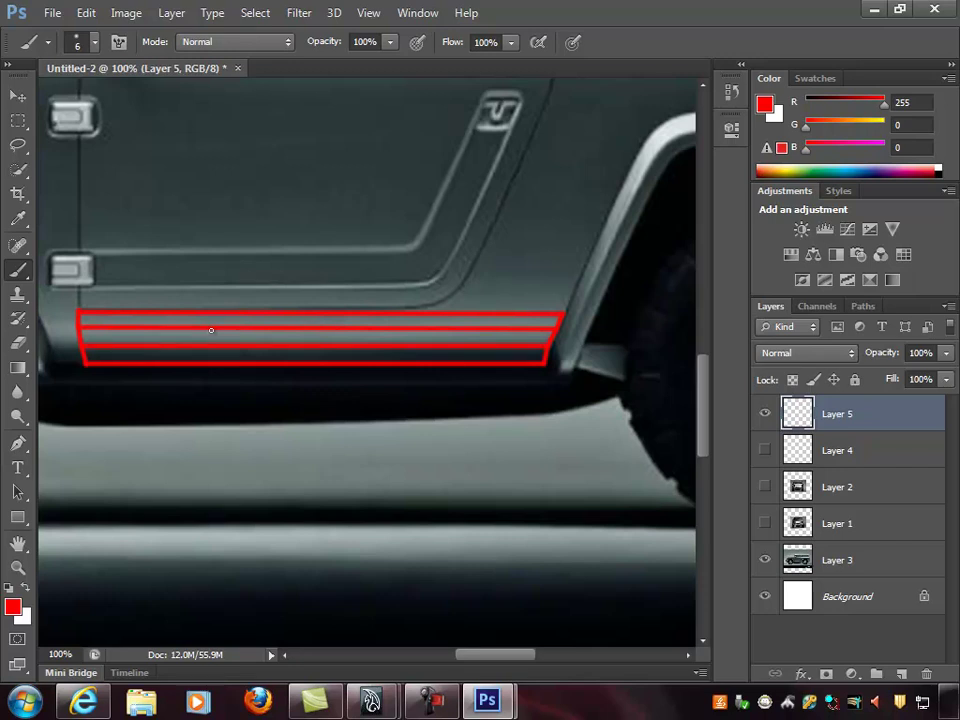
Draw a vertical divider across the strip at the door's lower rear curve, trace the curve upward, and extend a horizontal line to the wheel arch
mouse_move(452, 281)
mouse_down()
mouse_move(420, 300)
mouse_move(444, 300)
mouse_up()
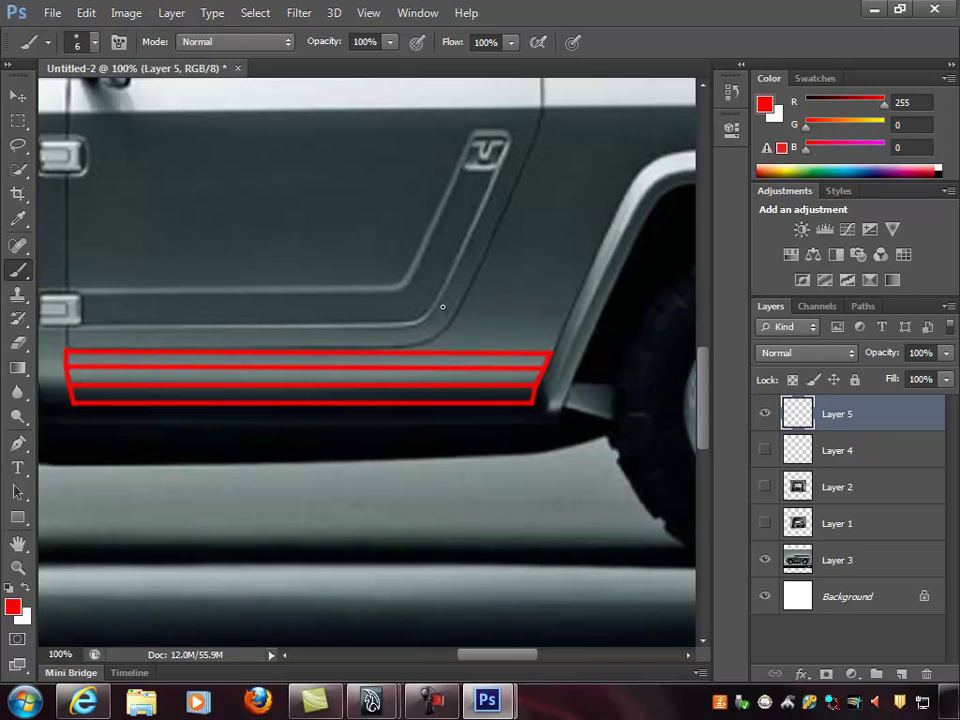
mouse_move(510, 283)
mouse_down()
mouse_move(480, 347)
mouse_move(452, 347)
mouse_move(456, 365)
mouse_up()
mouse_move(365, 451)
mouse_down()
mouse_move(411, 431)
mouse_move(504, 420)
mouse_up()
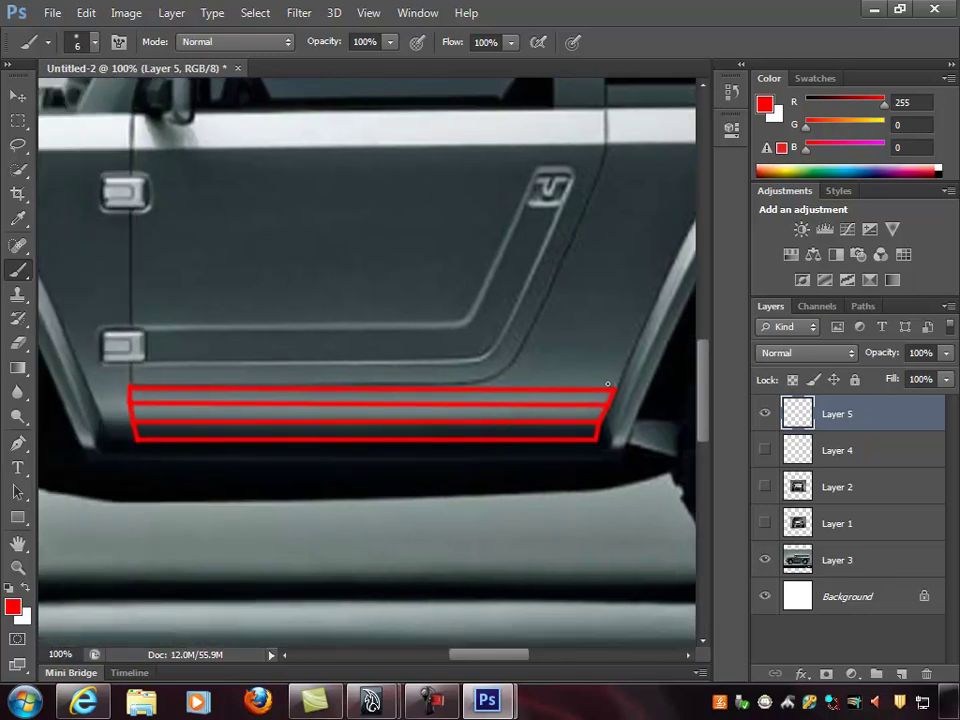
drag(461, 422, 396, 429)
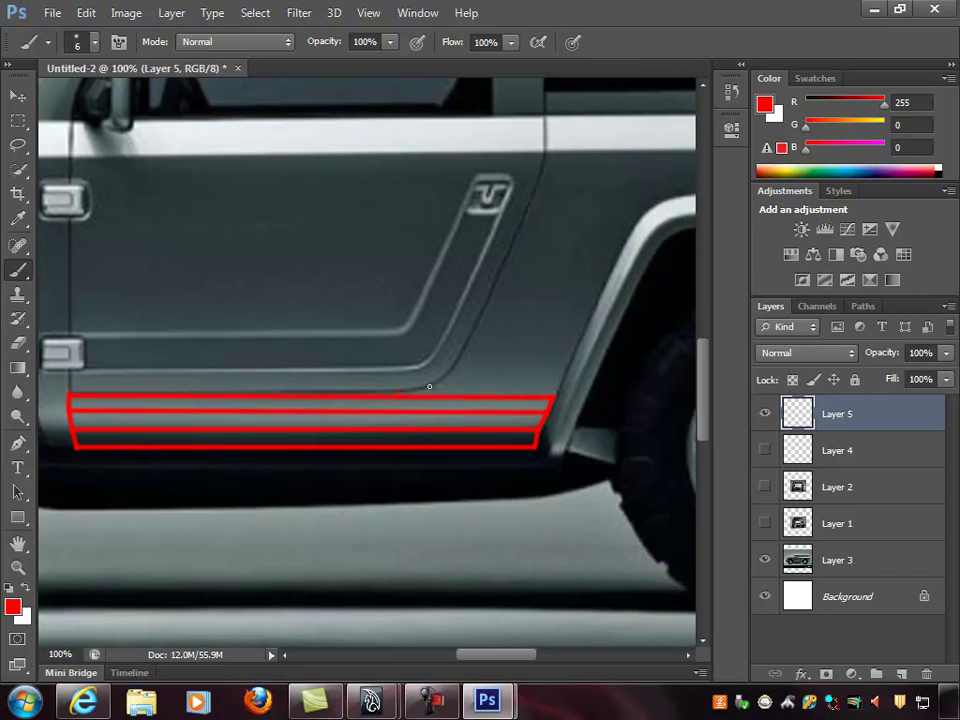
click(425, 388)
drag(446, 376, 457, 365)
shift+click(400, 443)
drag(400, 394, 428, 388)
shift+click(459, 358)
key(ctrl+z)
shift+click(502, 357)
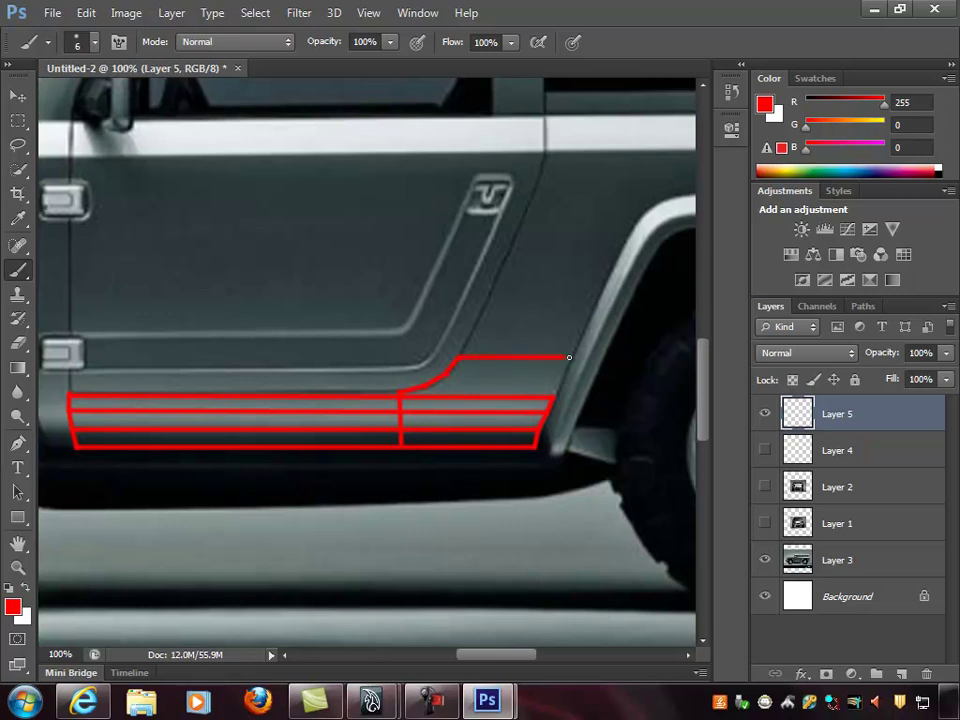
Connect the upper line to the strip along the wheel arch and add two horizontal lines between the door curve and the arch
drag(552, 399, 572, 356)
drag(561, 429, 485, 377)
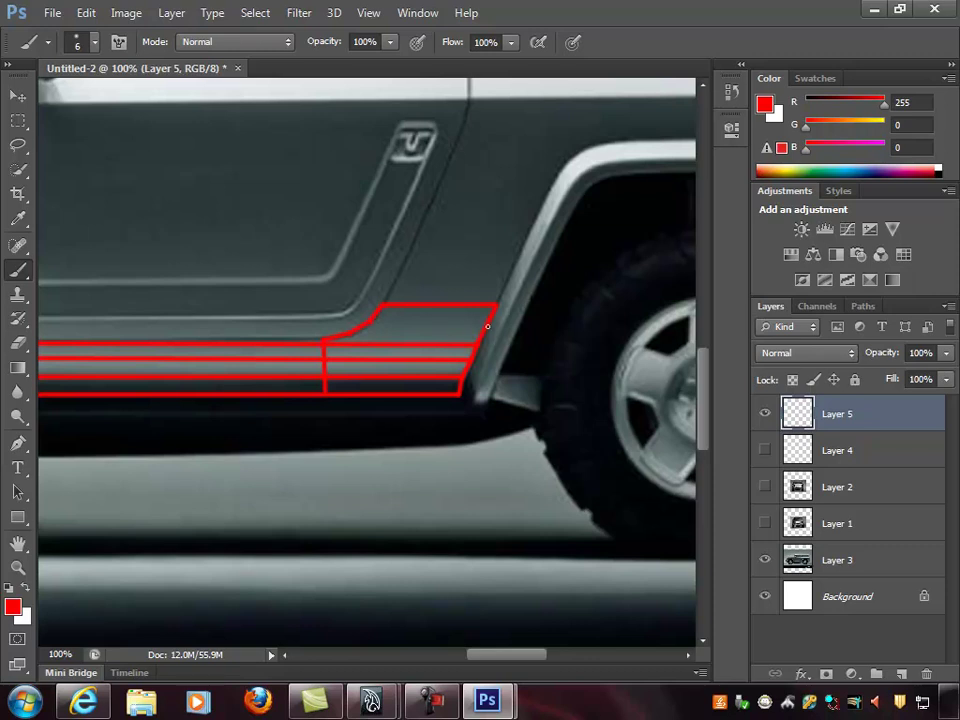
drag(372, 321, 416, 321)
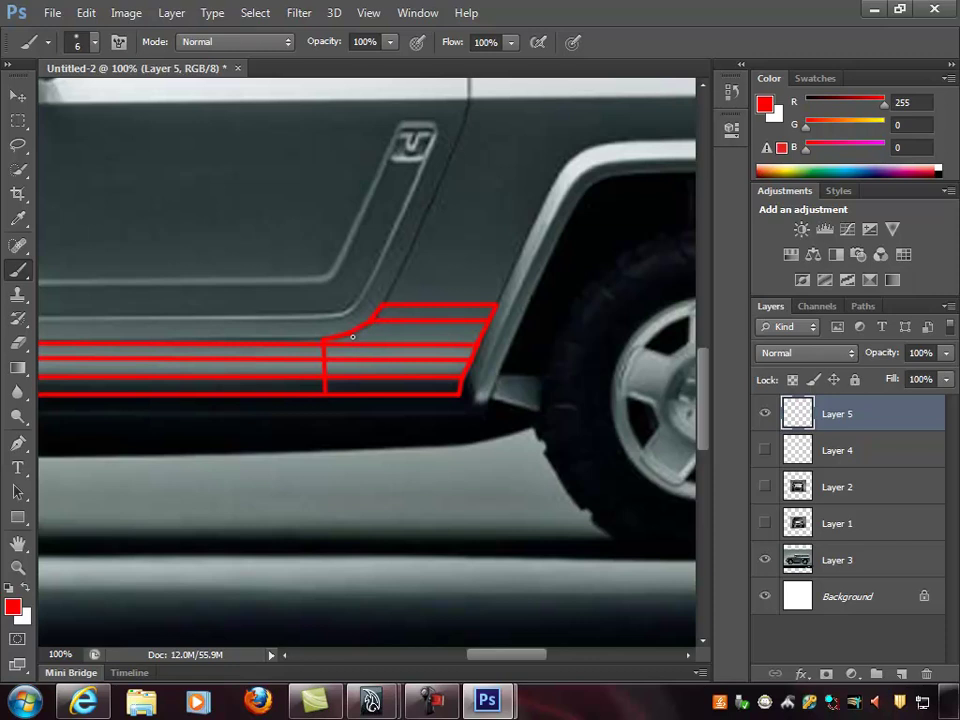
mouse_move(350, 334)
mouse_down()
mouse_move(477, 335)
mouse_move(561, 360)
mouse_move(497, 399)
mouse_move(390, 412)
mouse_up()
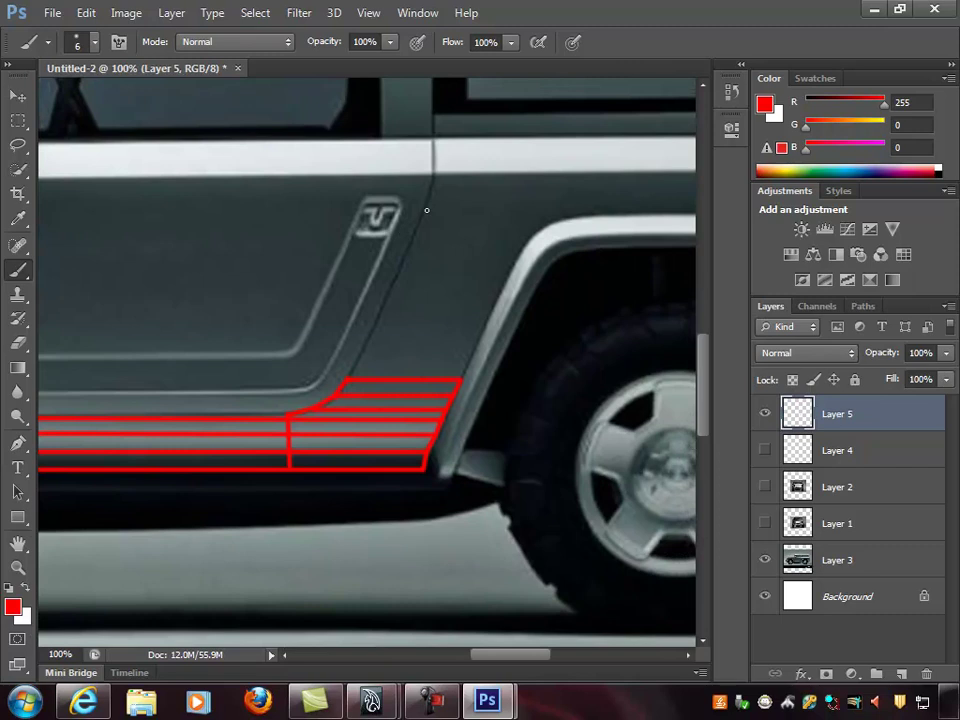
Trace the slanted rear edge of the door and the straight front side of the rear wheel arch in red
drag(424, 210, 345, 378)
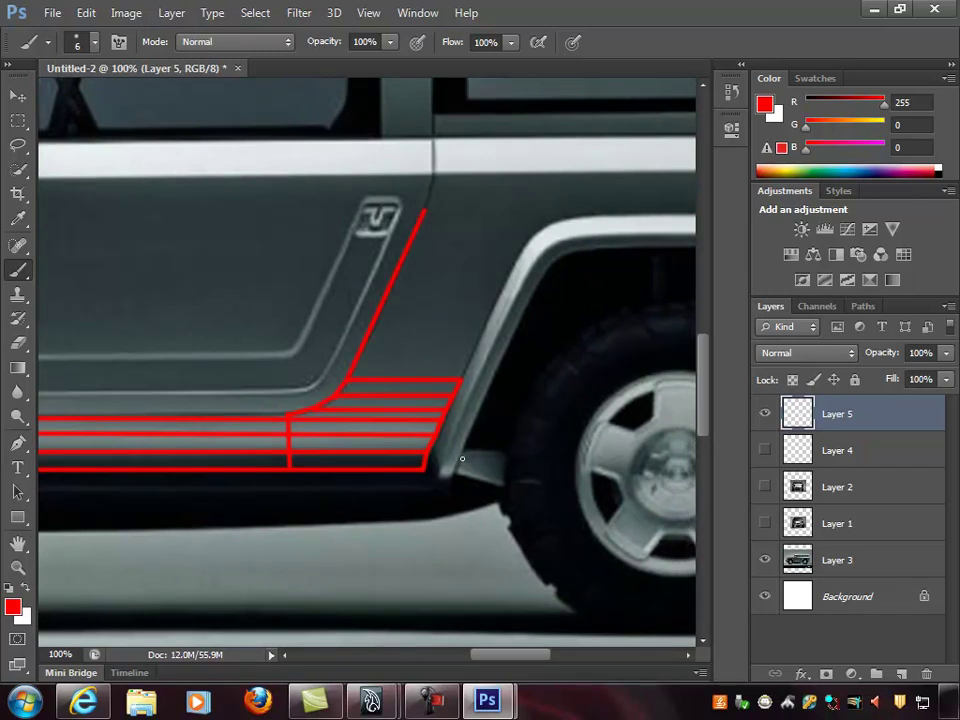
click(459, 379)
shift+click(515, 262)
drag(546, 251, 405, 289)
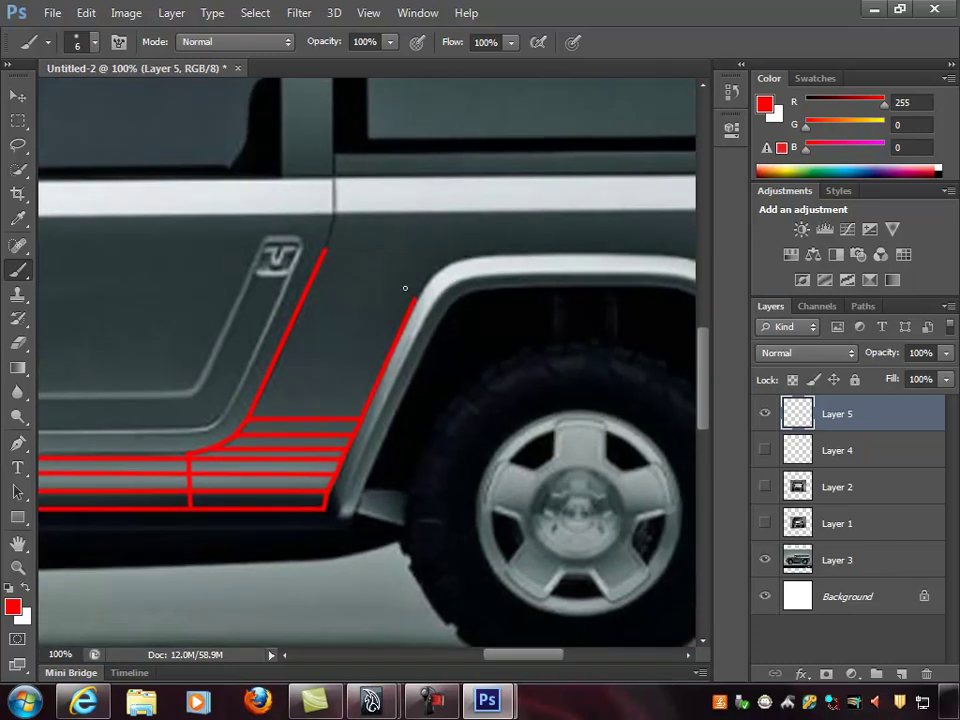
Mark red points around the front corner of the rear wheel arch and up the door's rear seam
click(425, 280)
click(467, 257)
click(333, 180)
drag(414, 312, 204, 285)
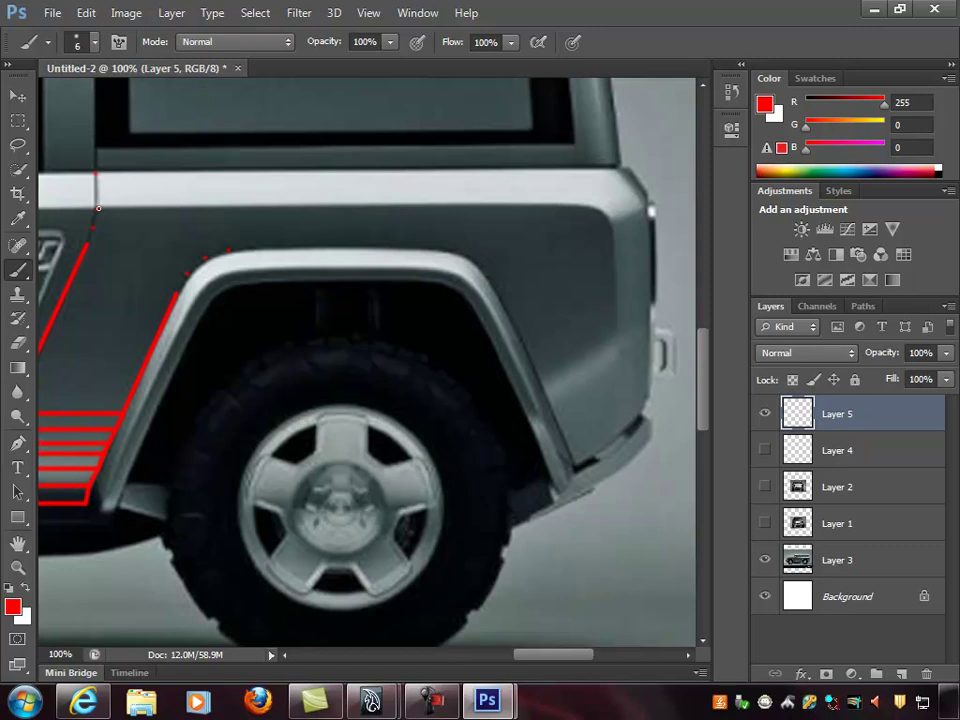
Draw a line under the bright beltline to the rear, mark its rounded corner with points, and continue straight down the rear quarter panel
shift+click(568, 205)
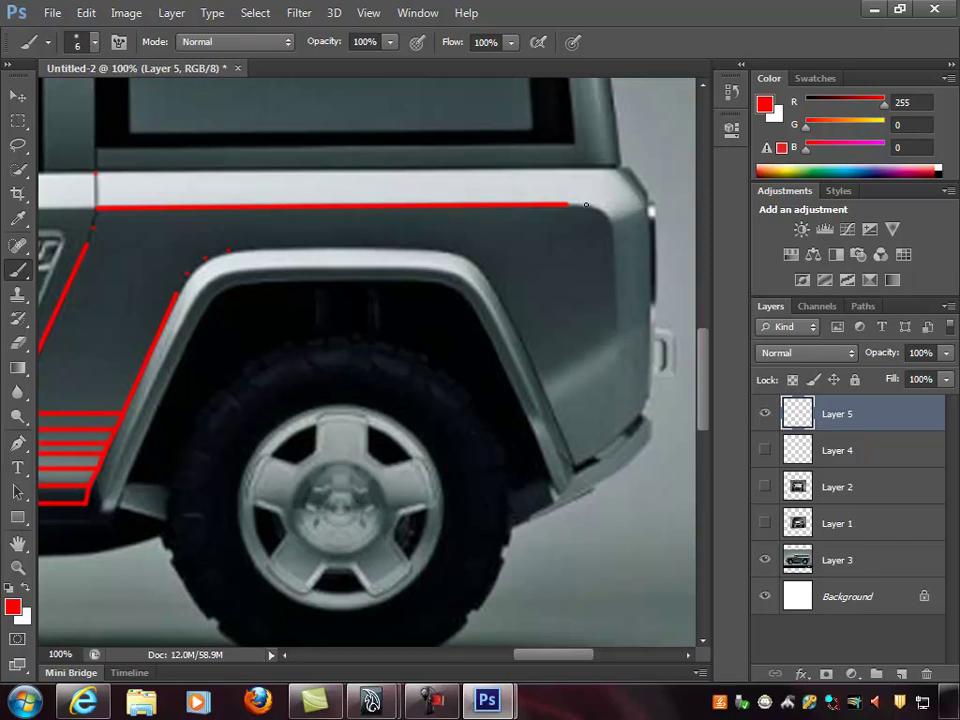
shift+click(604, 212)
shift+click(612, 228)
drag(586, 284, 546, 254)
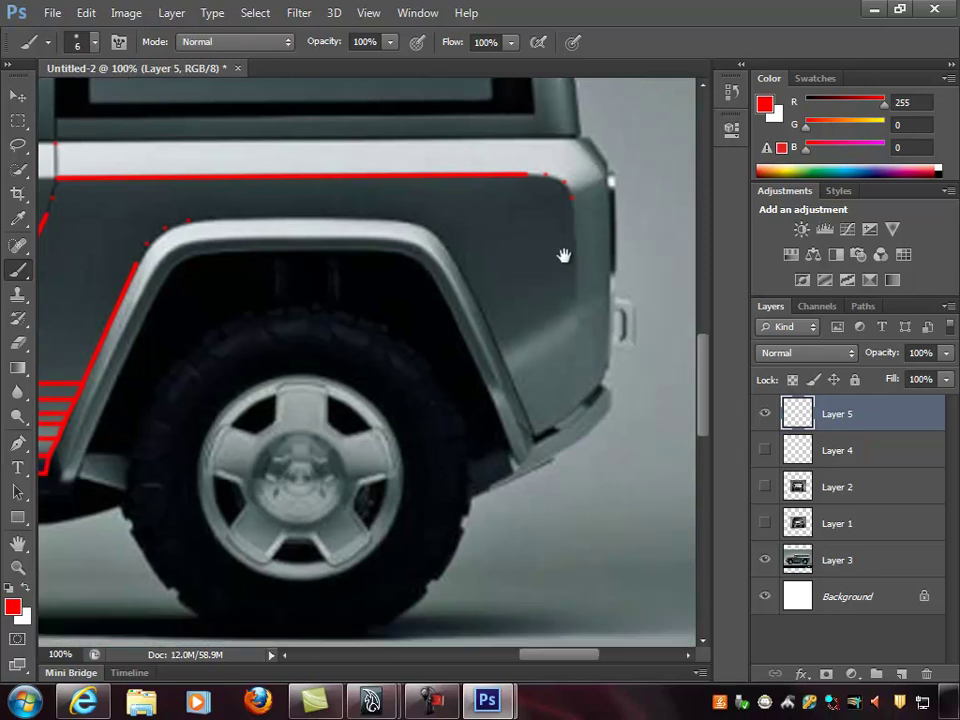
shift+click(575, 298)
drag(229, 349, 355, 331)
drag(433, 321, 305, 325)
Compare the rear view on Layer 2 with the side view, hiding the red lines on Layer 5 temporarily to examine the lower body
click(765, 487)
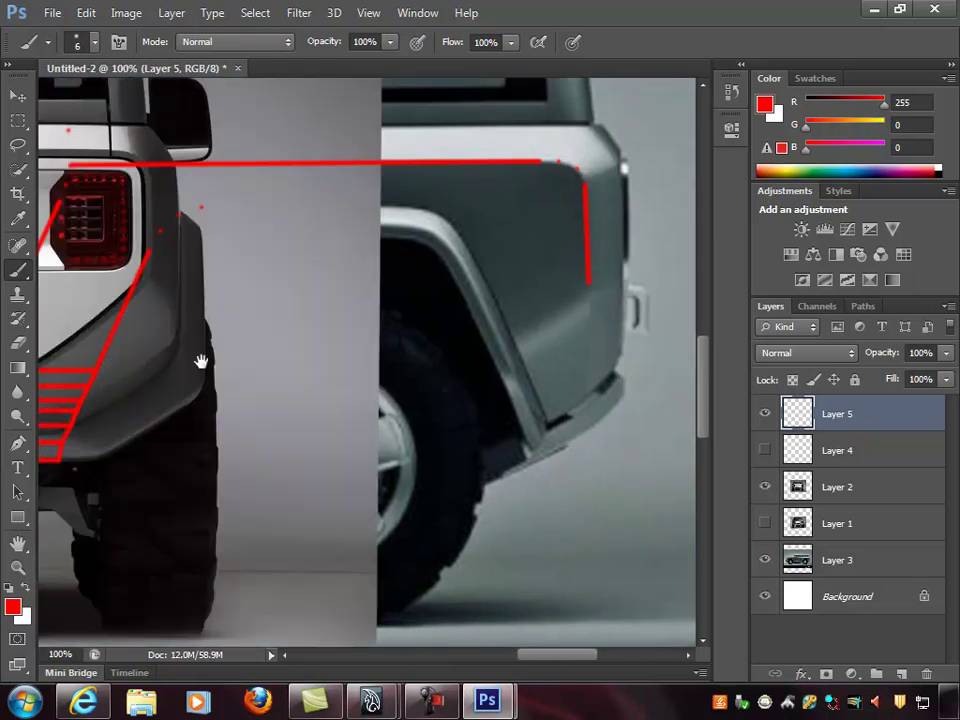
drag(206, 362, 587, 341)
drag(346, 360, 643, 328)
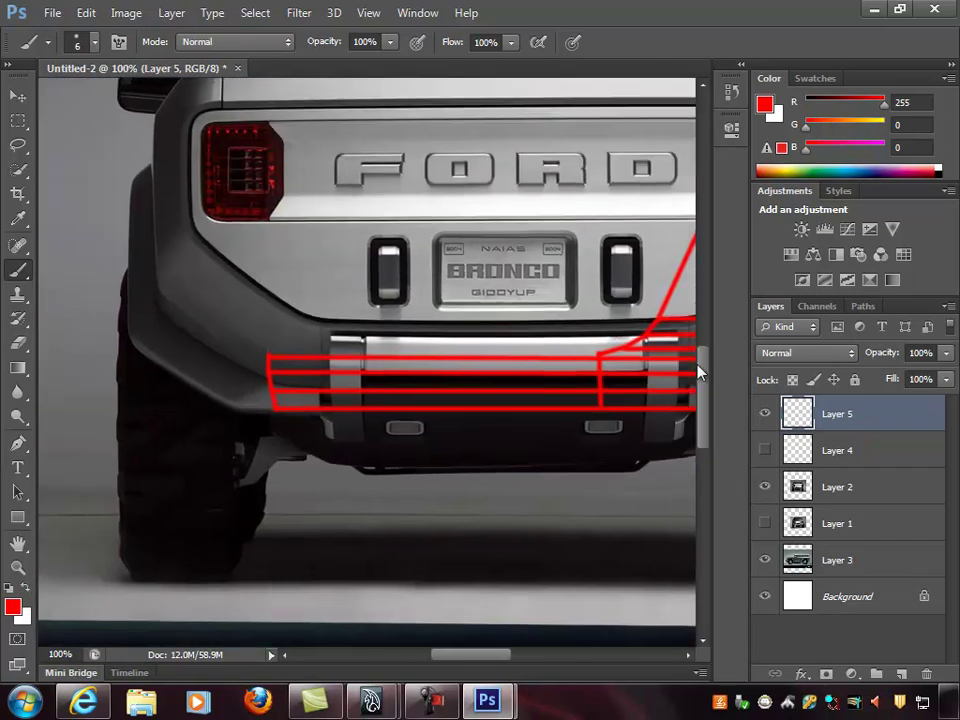
click(765, 414)
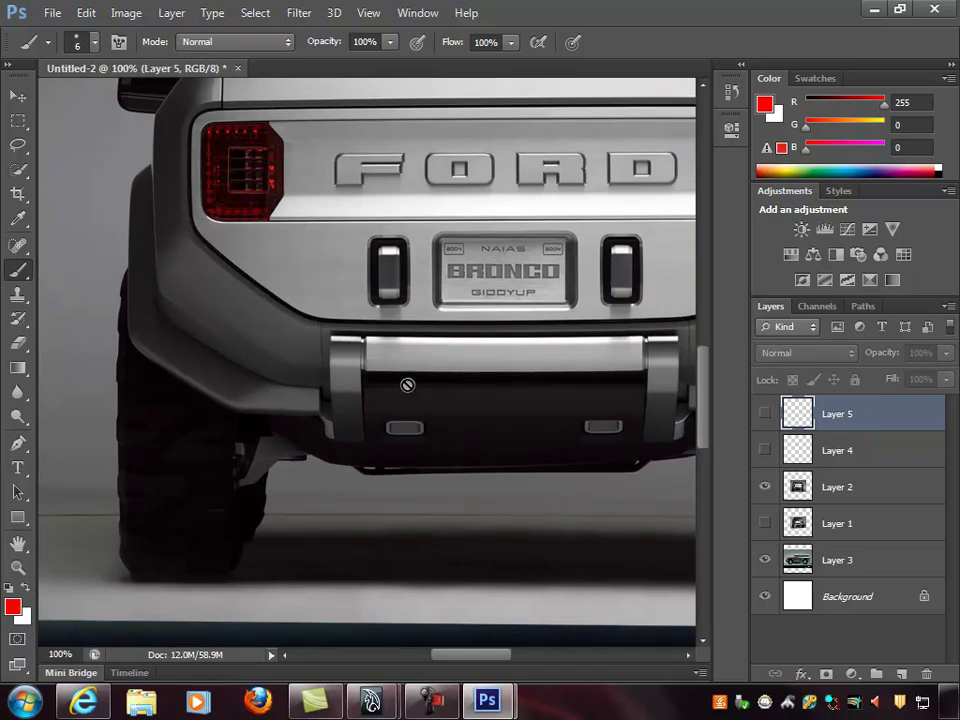
click(765, 486)
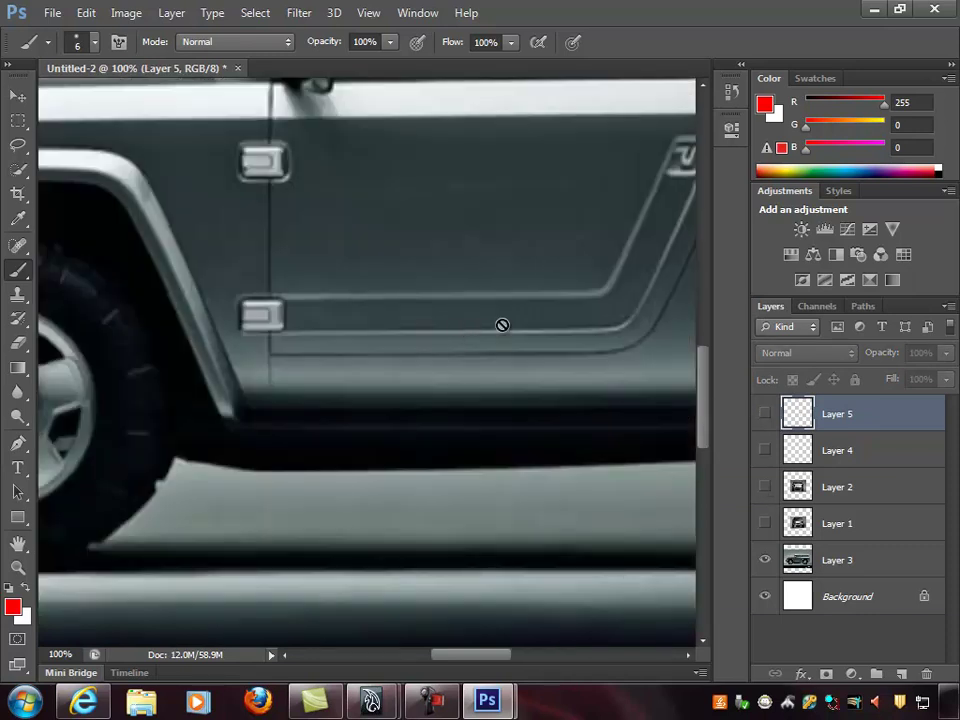
drag(475, 332, 251, 343)
click(765, 413)
Mark points on the rear side of the wheel arch and the rear vertical edge, and draw the upper slanted line between them
drag(605, 395, 497, 388)
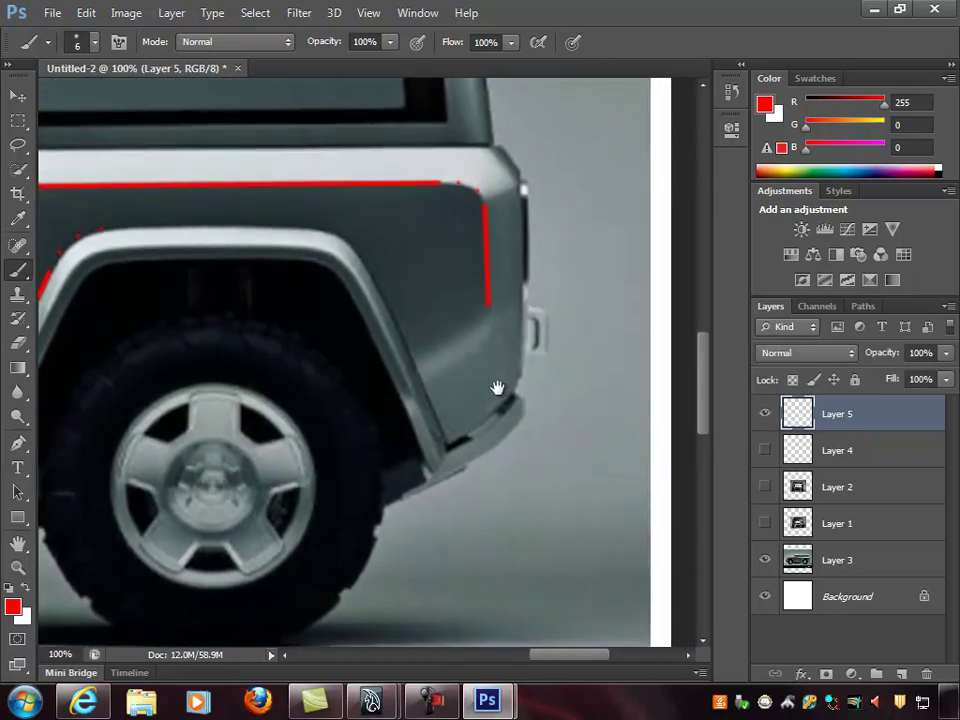
shift+click(490, 321)
click(494, 330)
click(410, 350)
shift+click(415, 362)
shift+click(423, 379)
shift+click(487, 310)
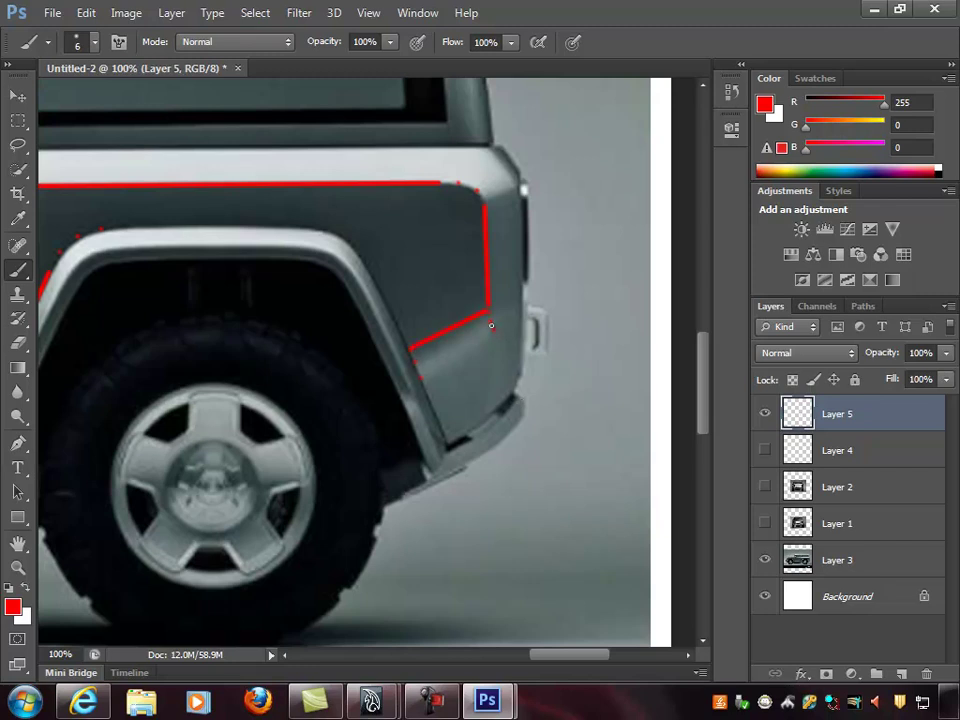
Draw two more slanted lines across the rear quarter panel, join their rear ends, and extend the vertical edge down to the bumper
shift+click(415, 361)
click(422, 377)
shift+click(494, 330)
click(490, 319)
shift+click(495, 330)
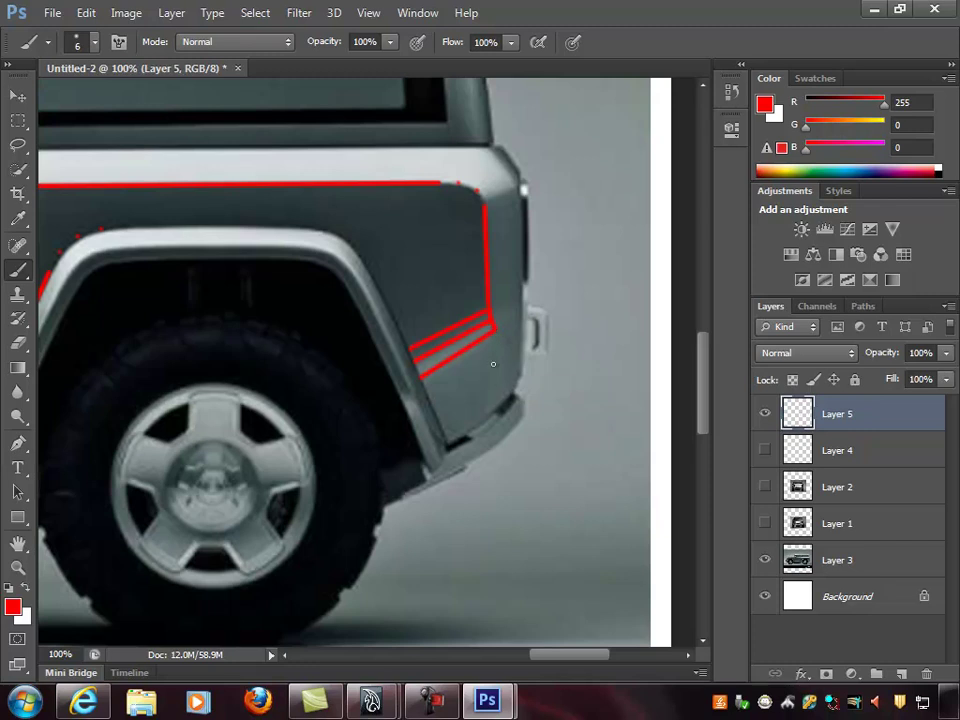
shift+click(491, 410)
mouse_move(467, 216)
mouse_down()
mouse_move(456, 261)
mouse_move(619, 259)
mouse_move(529, 266)
mouse_up()
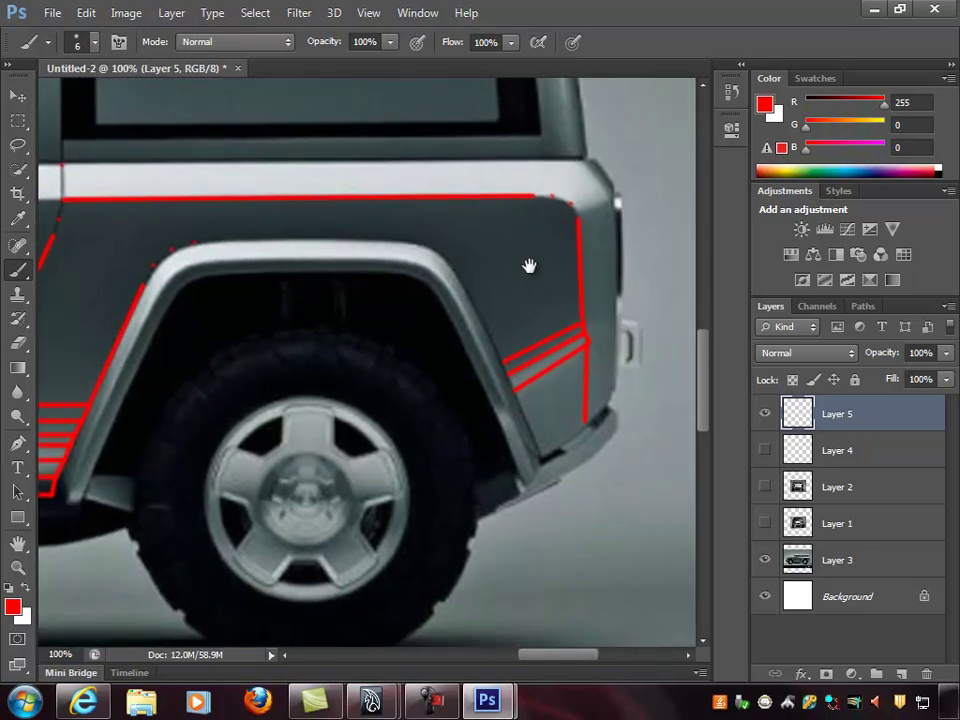
Draw the line up the rear side of the wheel arch, mark its upper rear corner with points, and close the panel's lower edge
click(541, 457)
shift+click(513, 390)
shift+click(462, 279)
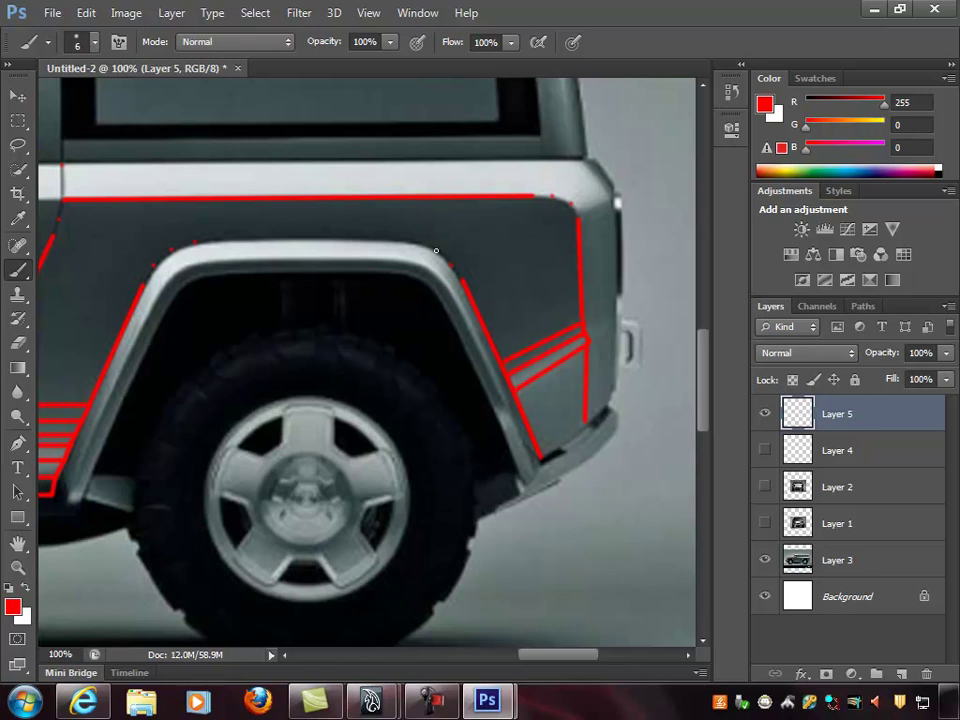
mouse_move(373, 311)
mouse_down()
mouse_move(444, 294)
mouse_move(454, 315)
mouse_move(340, 273)
mouse_up()
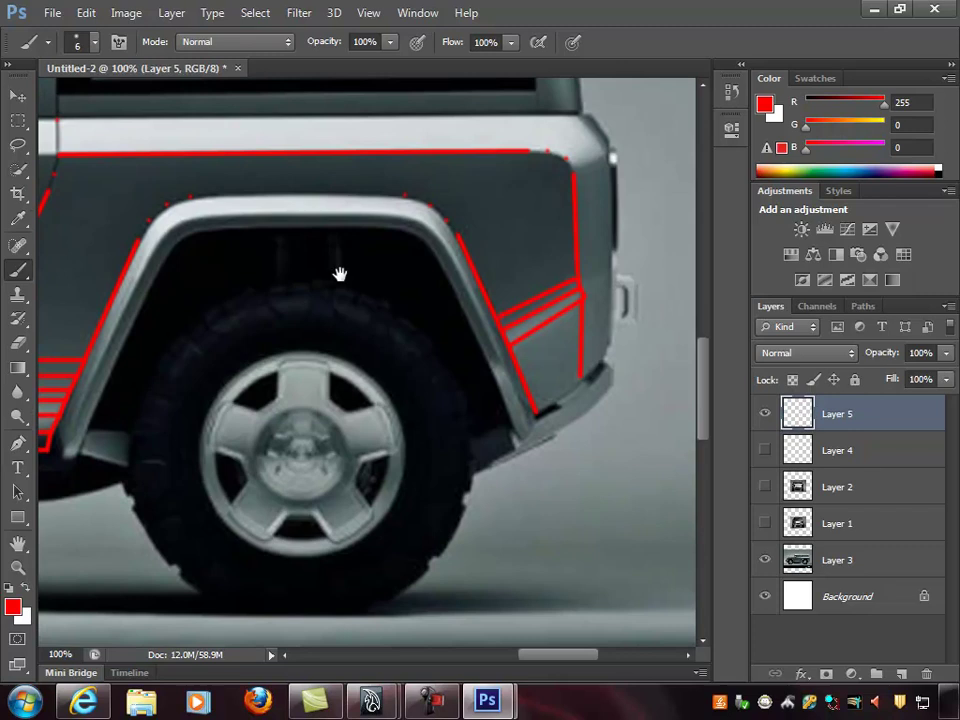
shift+click(577, 382)
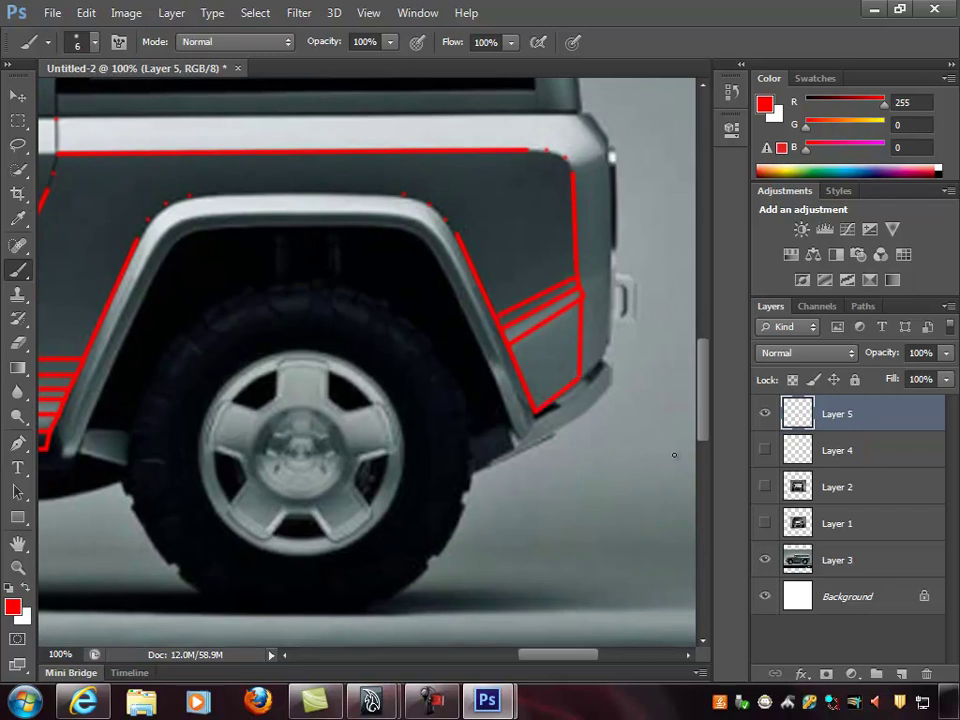
Draw a vertical line from the wheel arch's upper front corner through the bright beltline, and trace the beltline's upper edge to the rear
drag(400, 280, 441, 312)
drag(416, 259, 489, 264)
drag(351, 251, 401, 266)
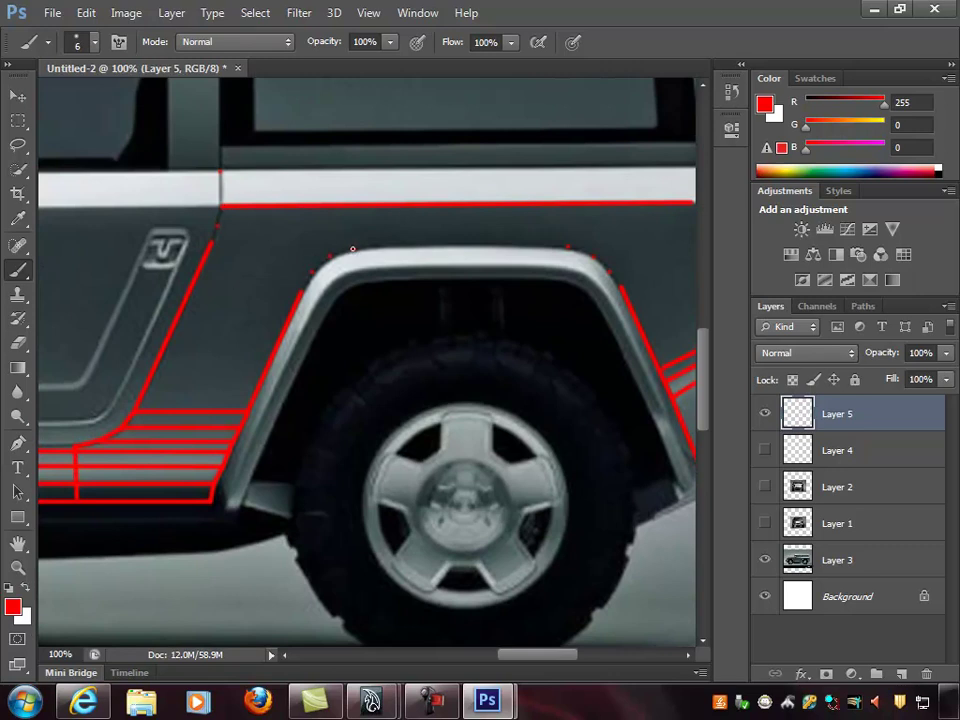
mouse_move(354, 168)
shift+mouse_down()
mouse_move(354, 248)
mouse_move(338, 249)
shift+mouse_up()
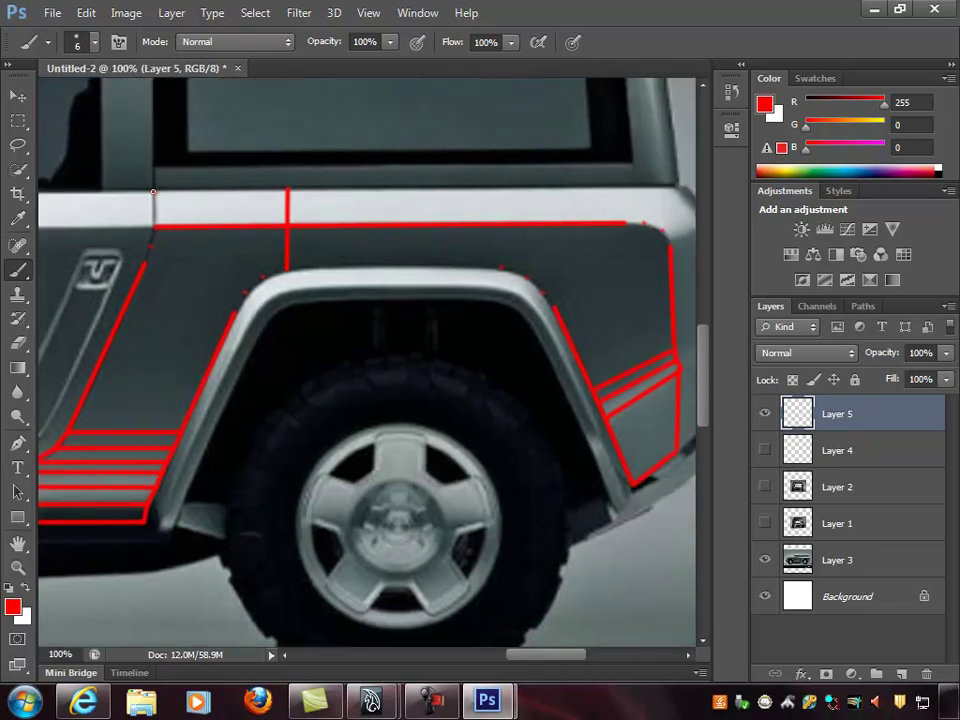
shift+click(668, 189)
mouse_move(470, 244)
mouse_down()
mouse_move(533, 237)
mouse_move(471, 231)
mouse_up()
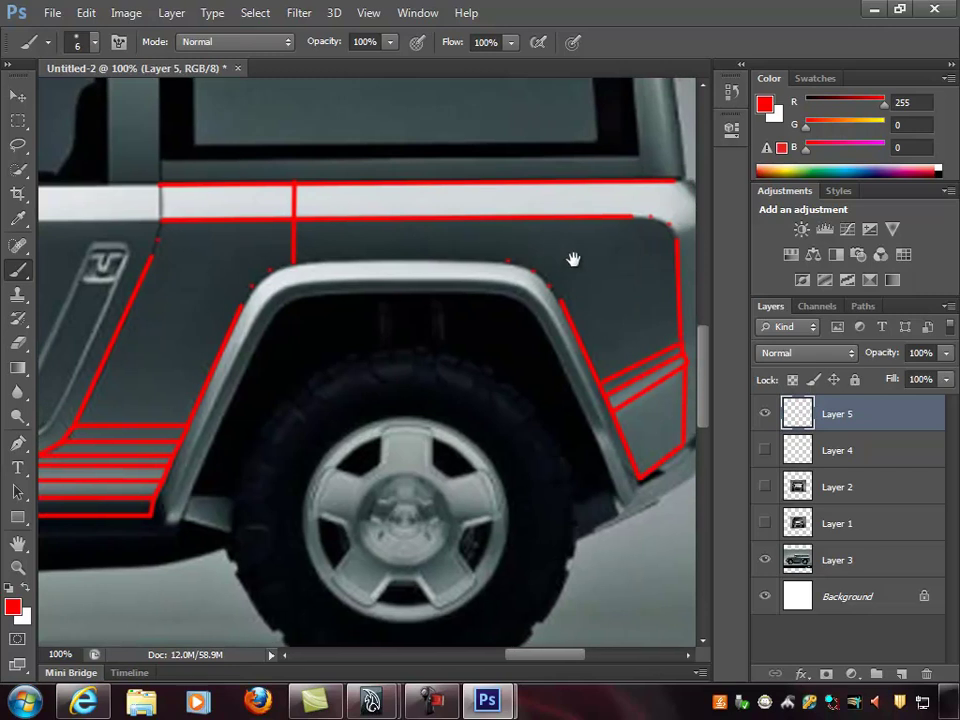
Draw a second vertical line from the beltline's upper edge to the arch's upper rear corner, and close the beltline's front end
click(507, 181)
shift+click(507, 262)
mouse_move(529, 298)
mouse_down()
mouse_move(435, 294)
mouse_move(553, 282)
mouse_up()
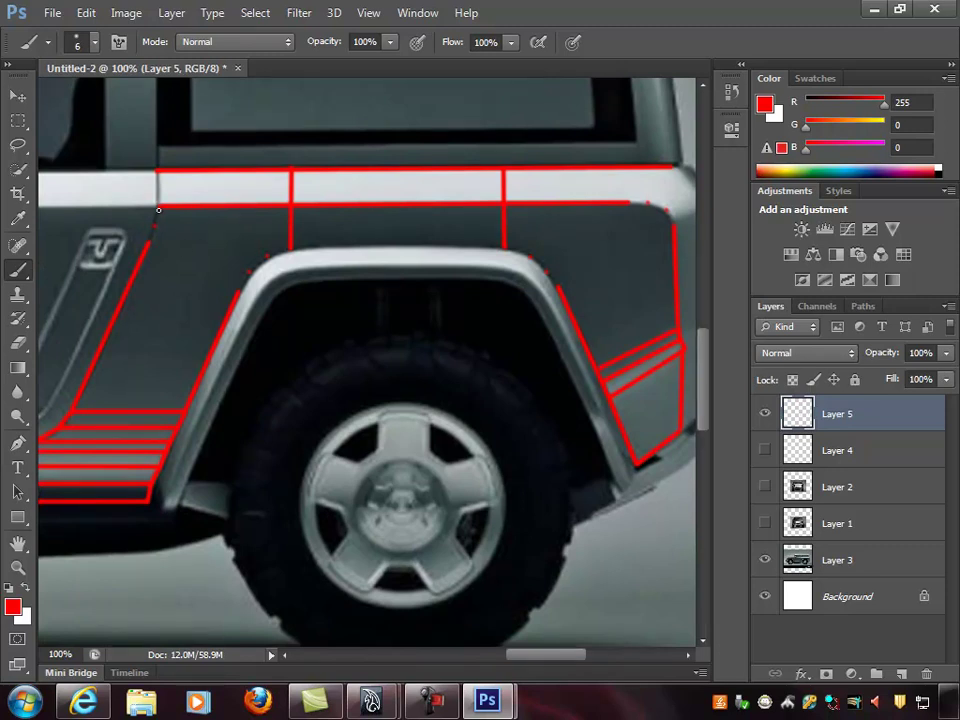
drag(158, 207, 158, 172)
drag(213, 254, 270, 242)
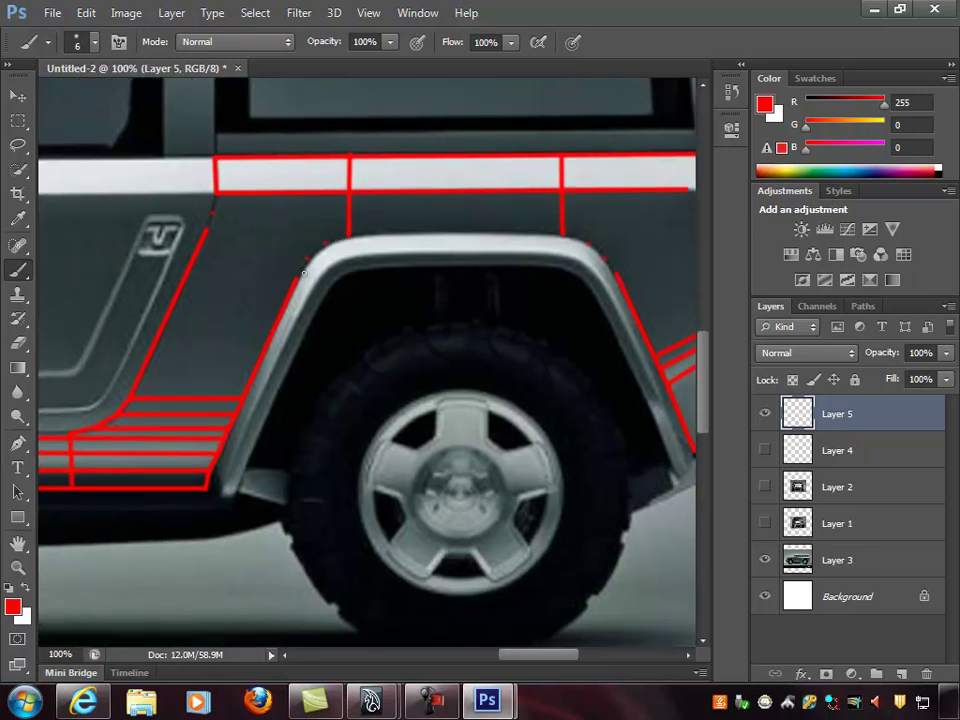
Join the points around the arch's front corner, and draw three slanted lines from the door edge to that corner
mouse_move(346, 234)
mouse_down()
mouse_move(323, 242)
mouse_move(299, 280)
mouse_up()
drag(208, 232, 306, 257)
drag(211, 212, 302, 250)
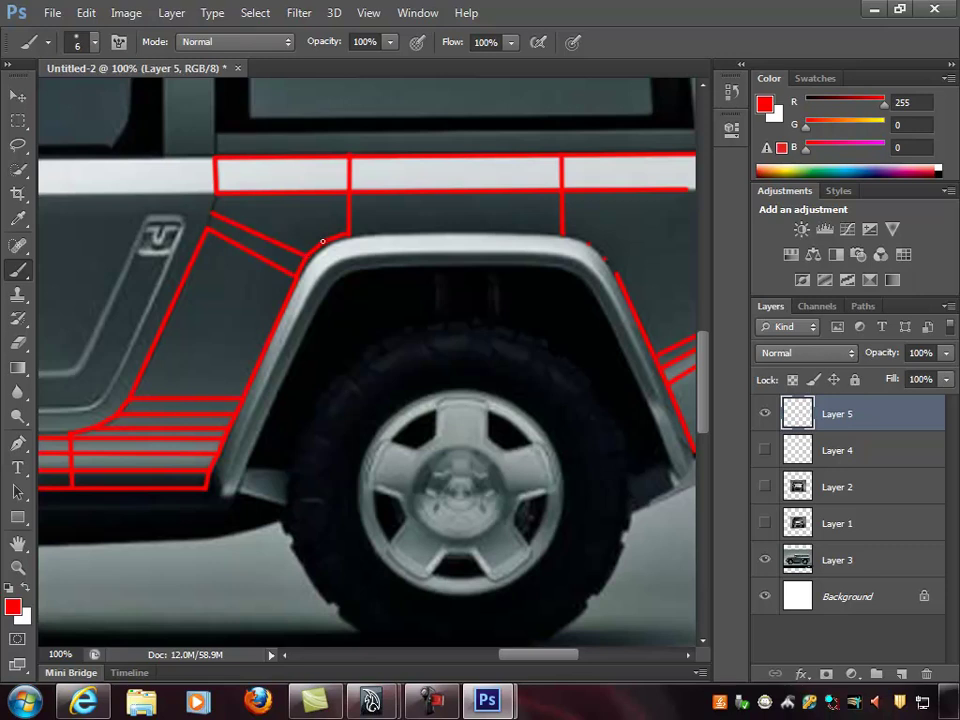
drag(214, 197, 318, 238)
mouse_move(431, 317)
mouse_down()
mouse_move(481, 317)
mouse_move(441, 306)
mouse_move(512, 302)
mouse_up()
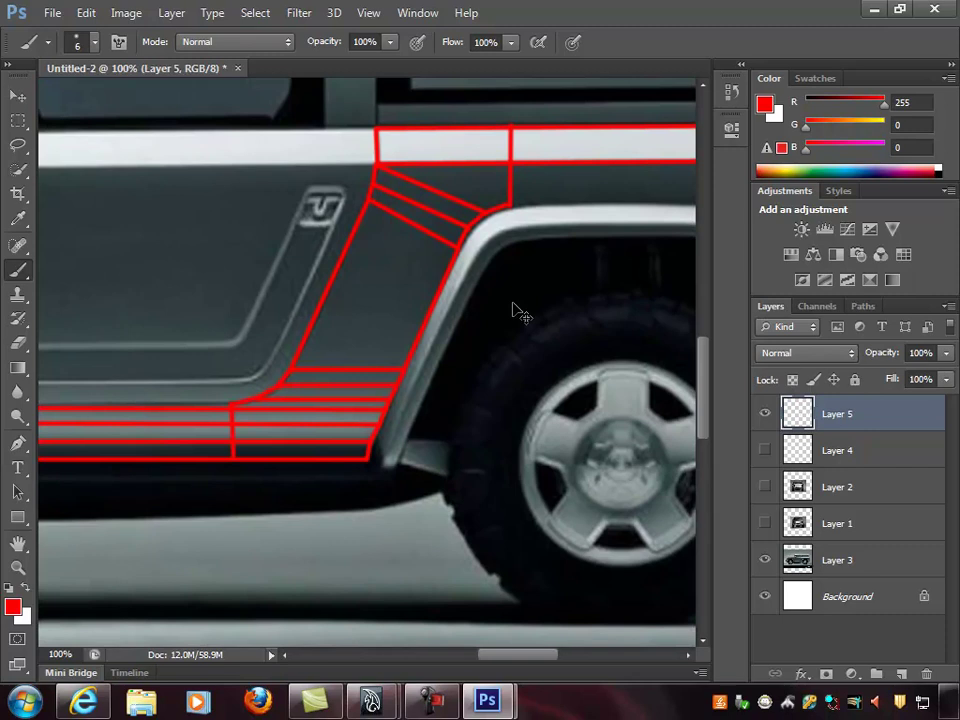
Draw the line along the top of the rear wheel arch and join the points around its rear corner
key(ctrl+minus)
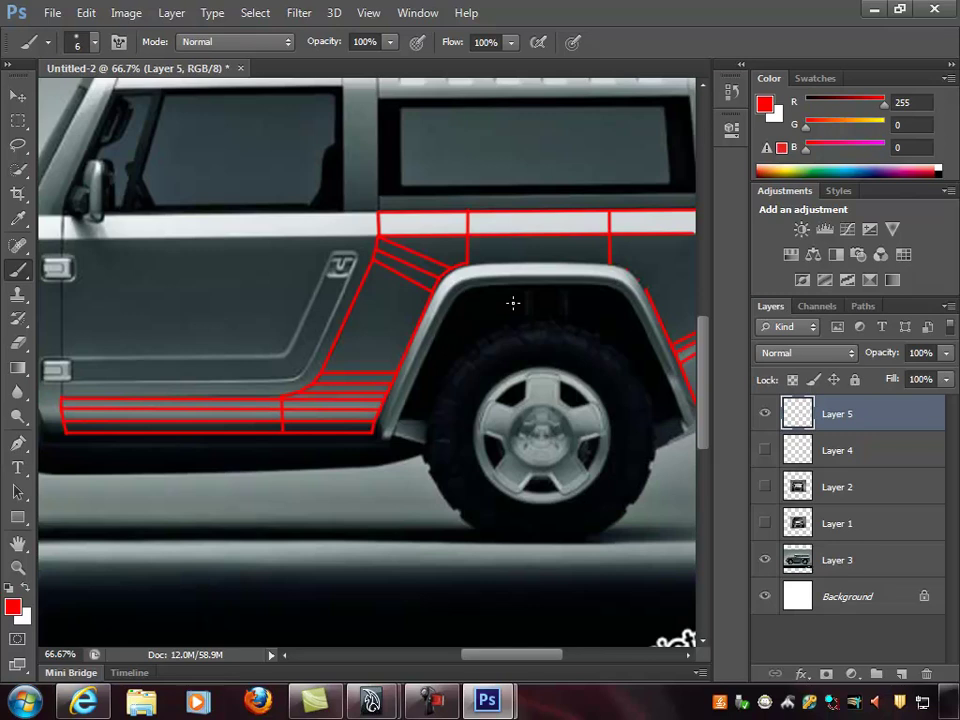
key(space)
mouse_move(490, 303)
mouse_down()
mouse_move(478, 304)
mouse_move(498, 301)
mouse_up()
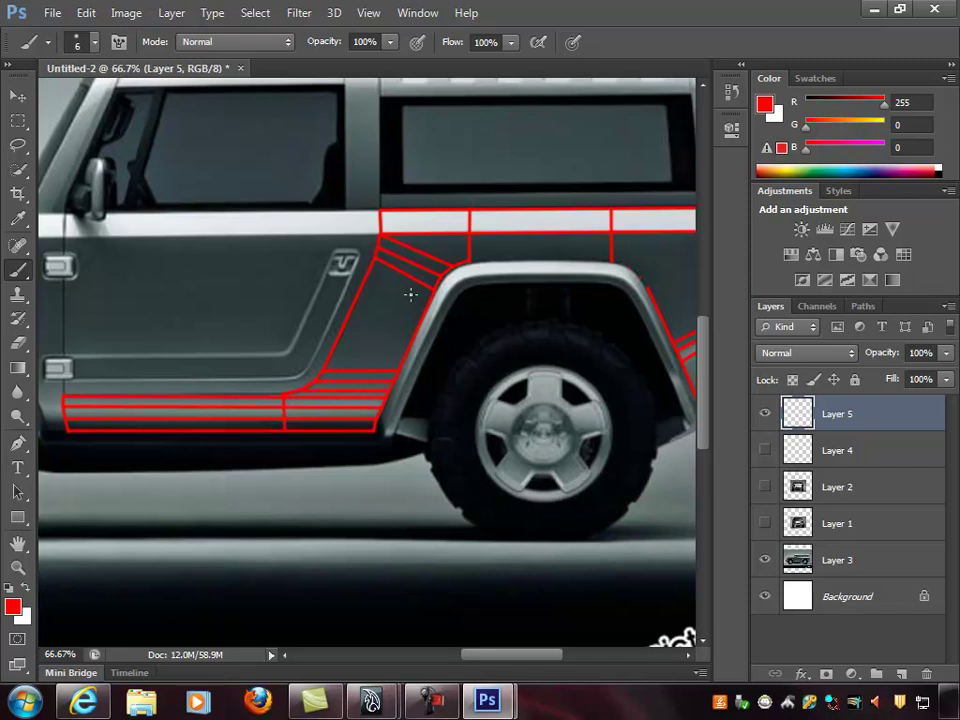
drag(405, 245, 289, 251)
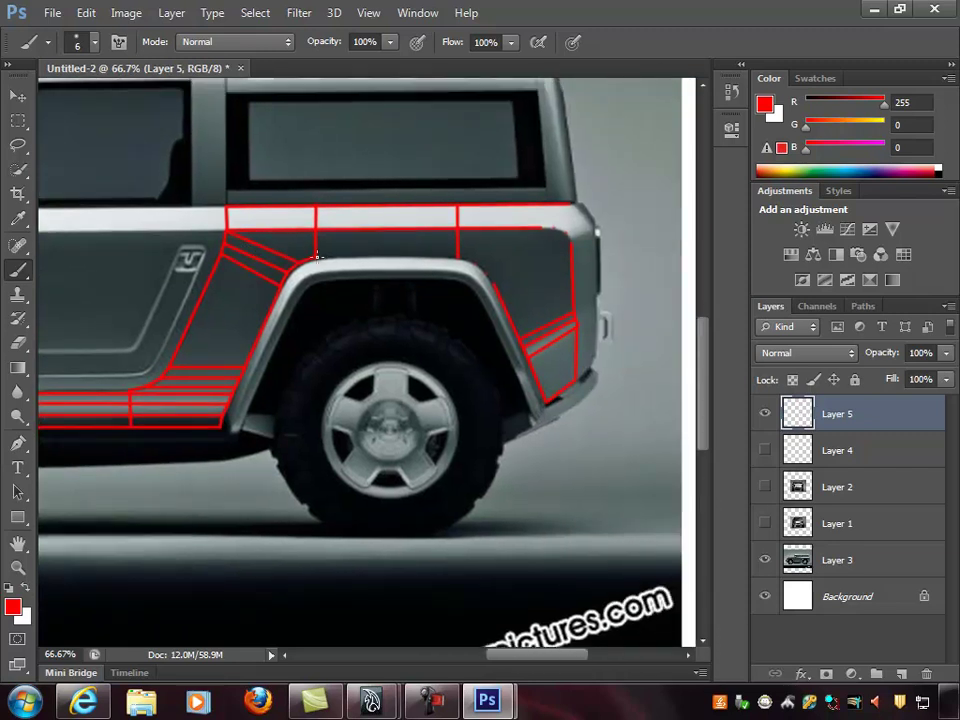
shift+click(455, 256)
key(ctrl+plus)
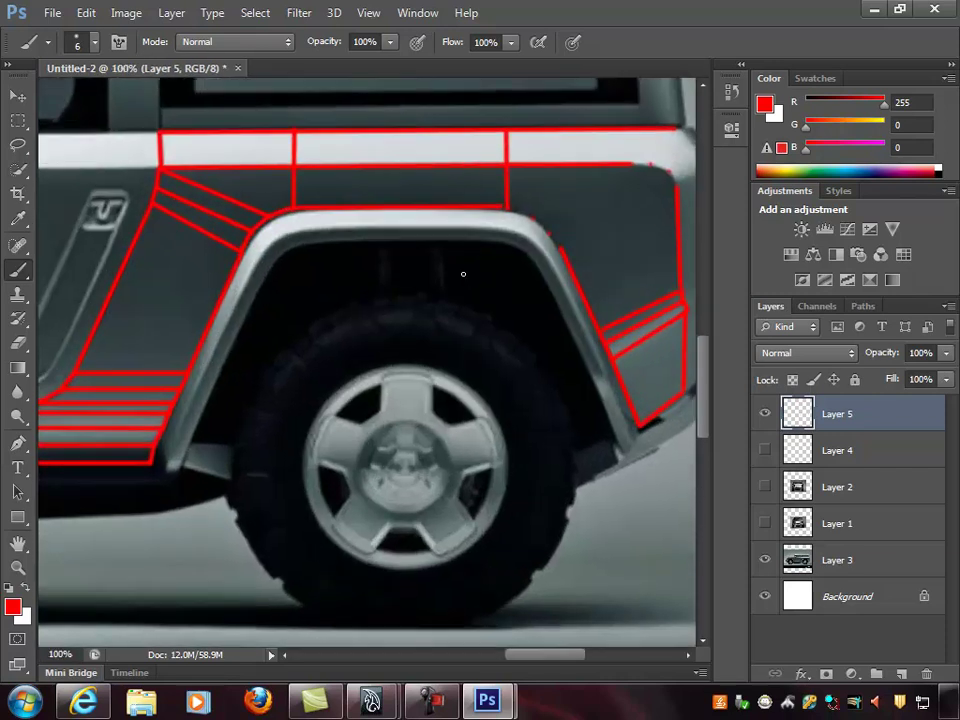
drag(424, 255, 318, 251)
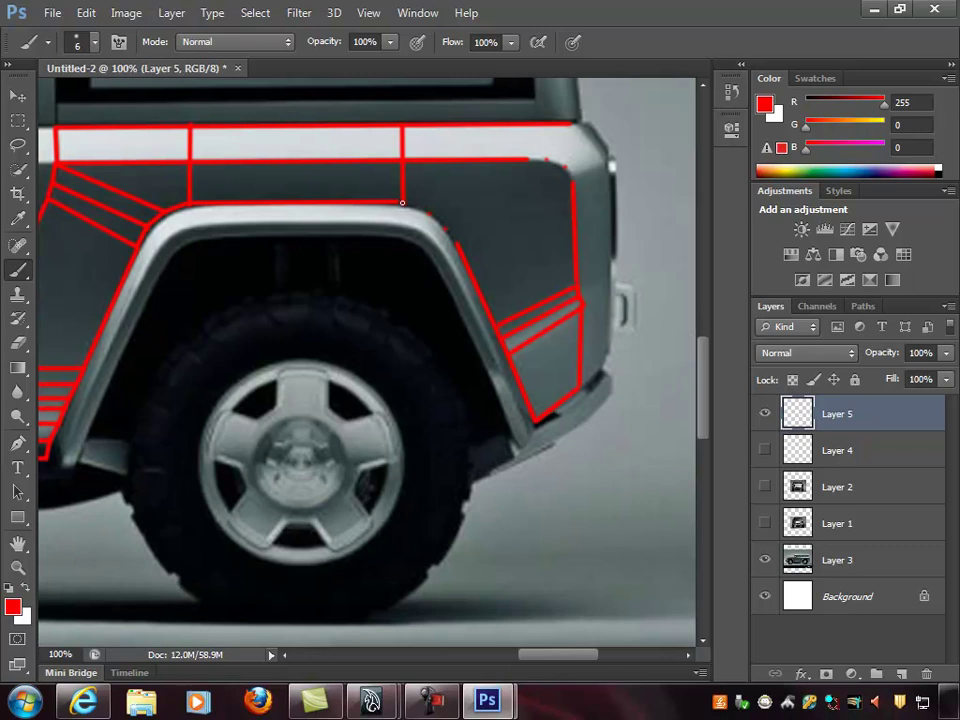
shift+click(457, 245)
Draw three slanted lines from the arch's rear corner to the quarter panel's rounded upper corner, and join the points of that rounded corner
shift+click(545, 158)
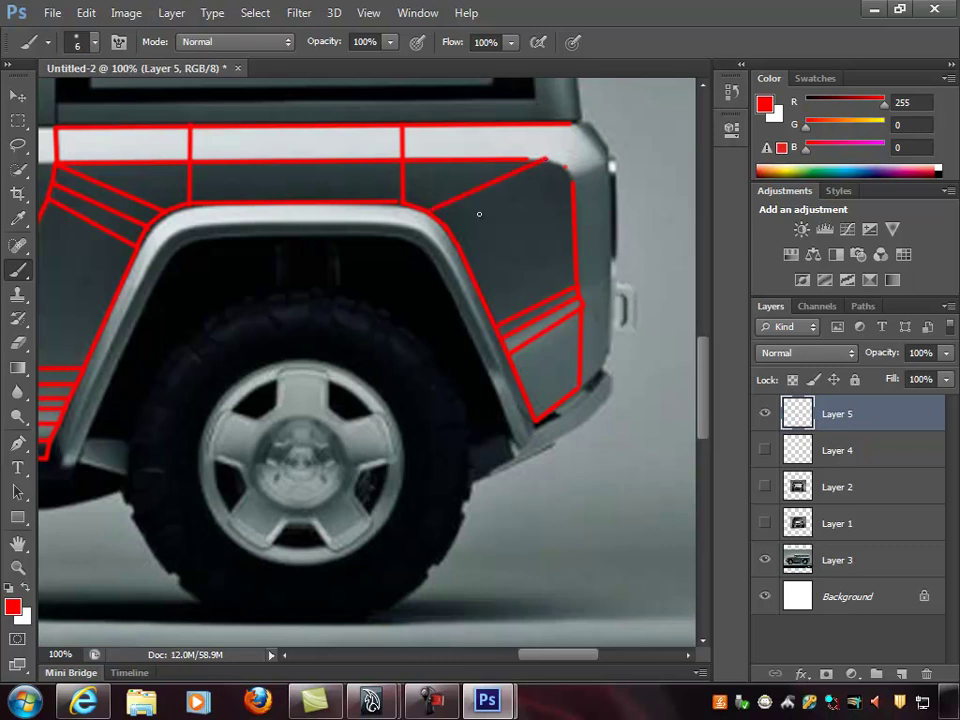
shift+click(565, 166)
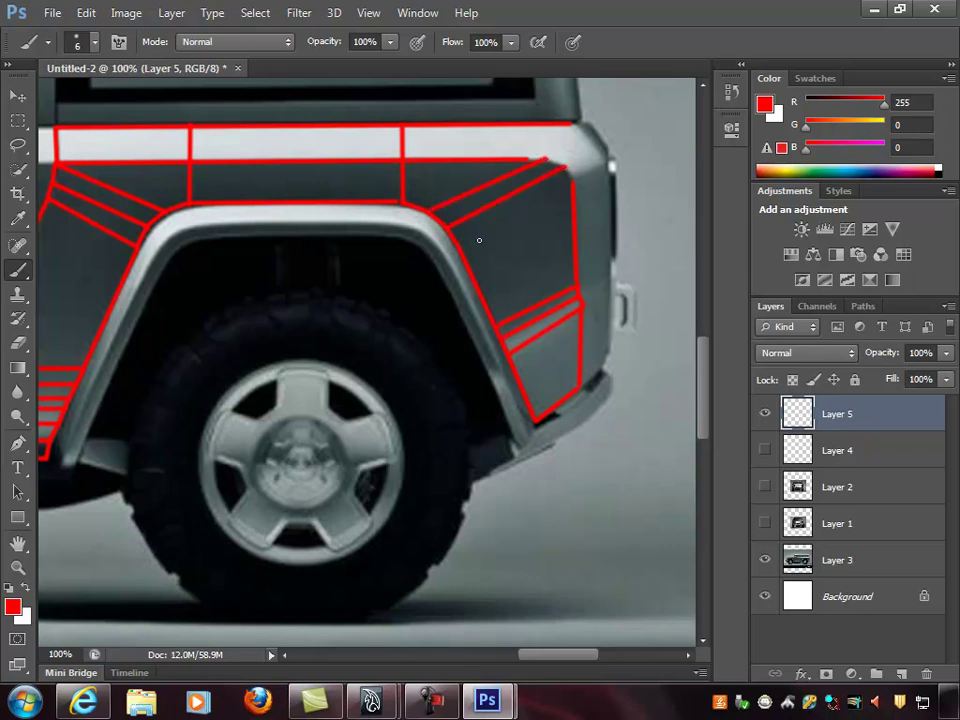
shift+click(573, 183)
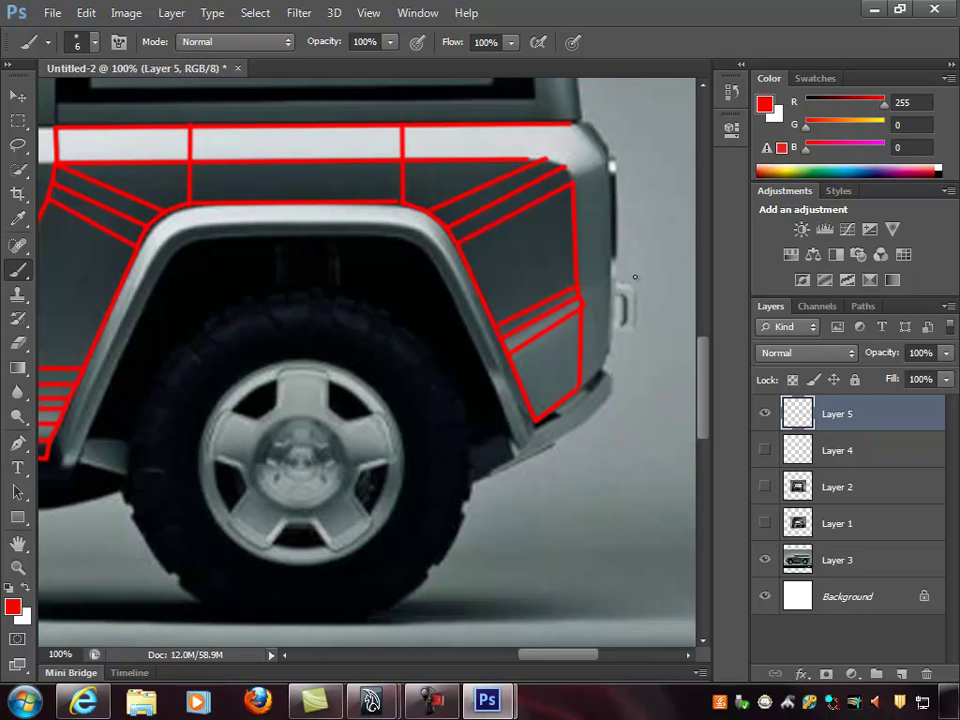
drag(528, 231, 546, 240)
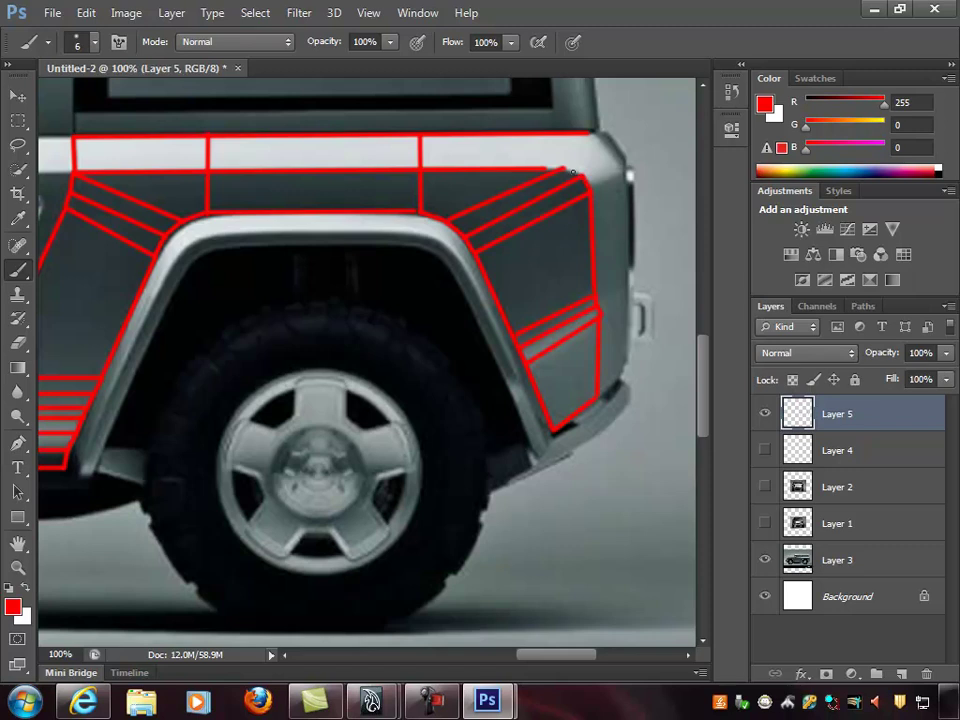
shift+click(564, 168)
drag(594, 267, 538, 264)
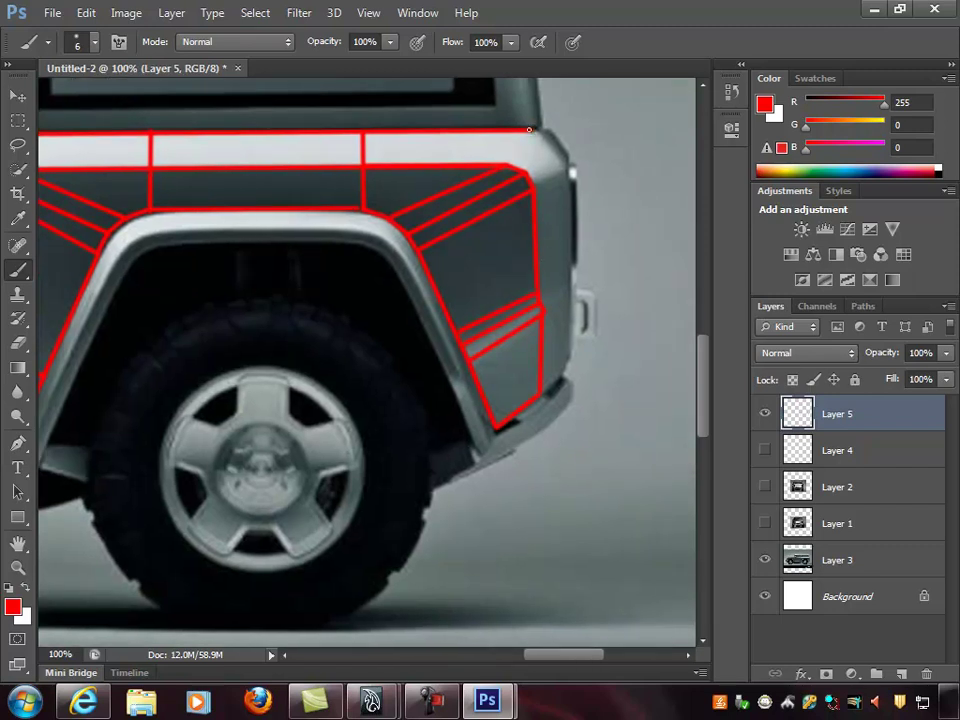
Outline the body's outer rear edge from the beltline down to the bumper, and connect it to the quarter panel's inner edge with short cross lines
shift+click(562, 168)
shift+click(569, 358)
shift+click(539, 396)
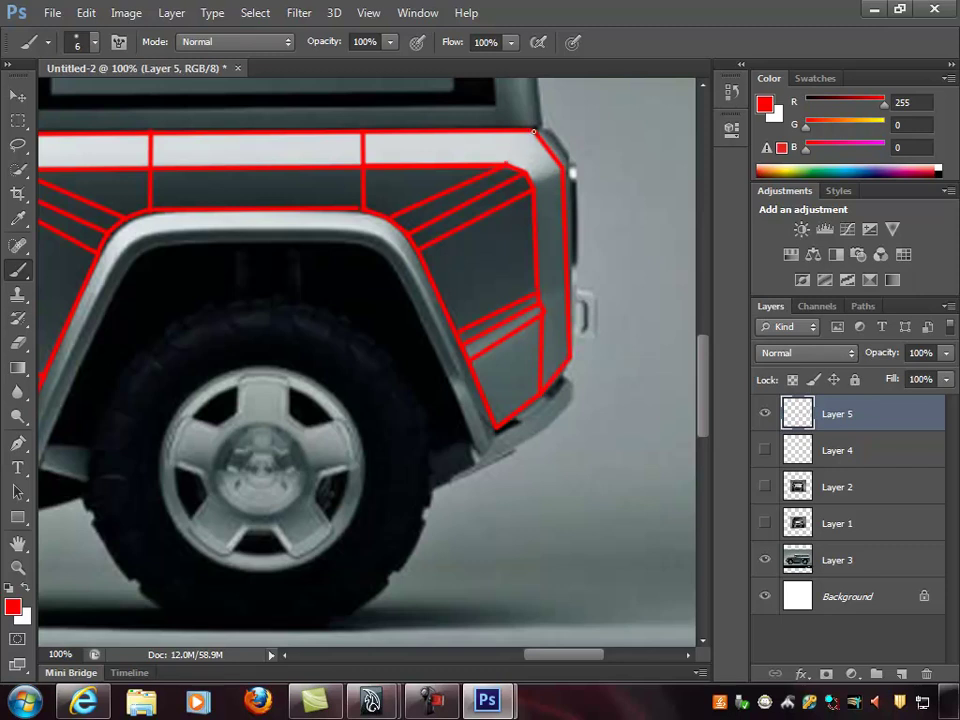
shift+click(505, 163)
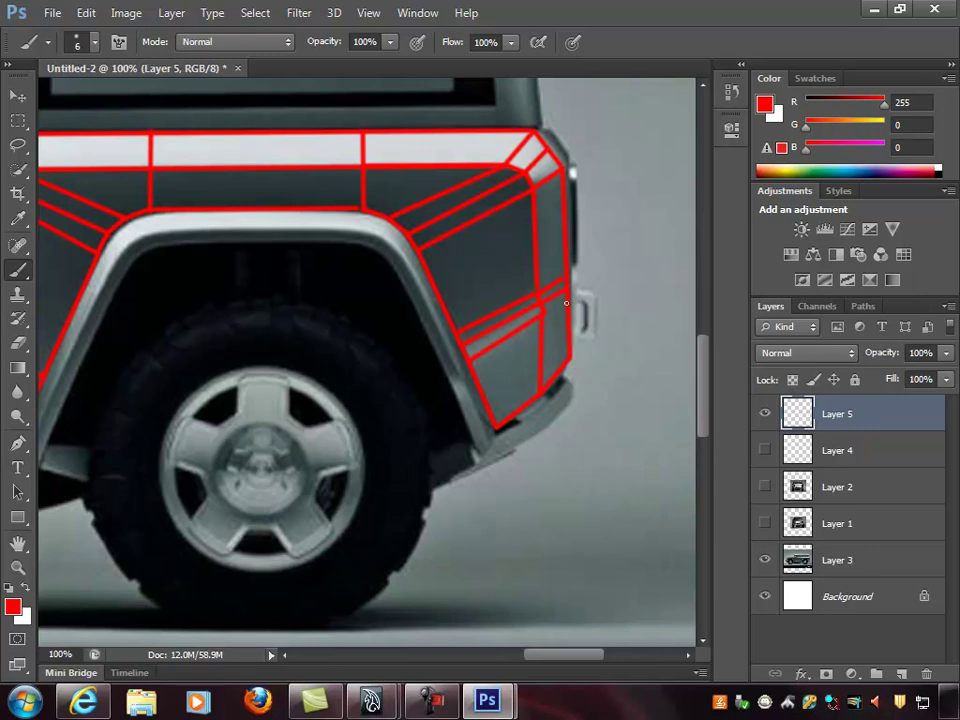
drag(494, 373, 546, 362)
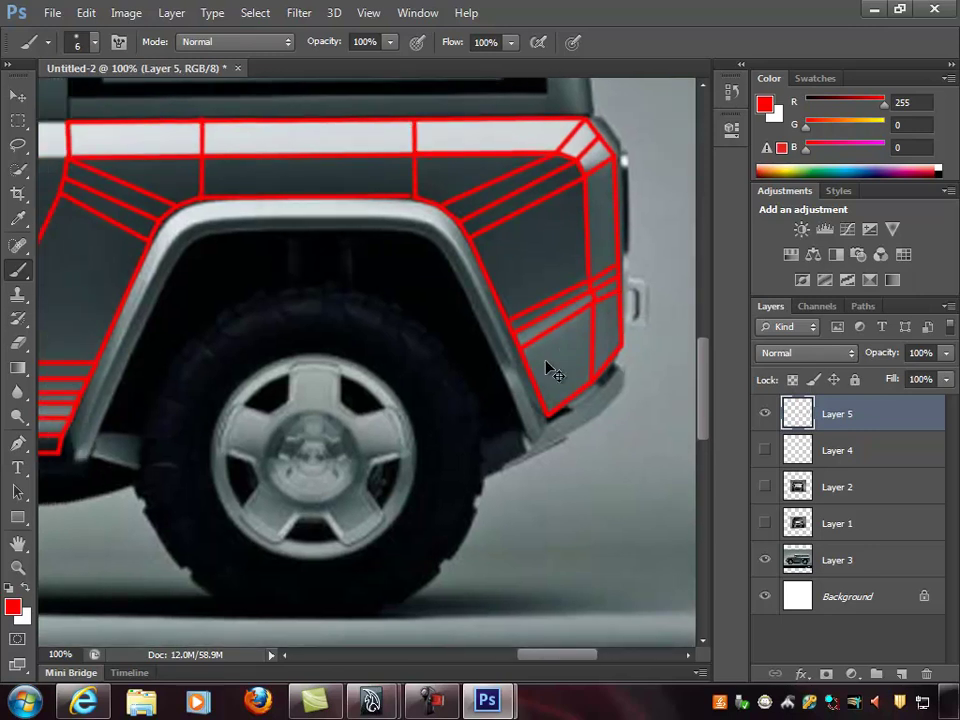
key(ctrl+minus)
alt+scroll(556, 375, down, 1)
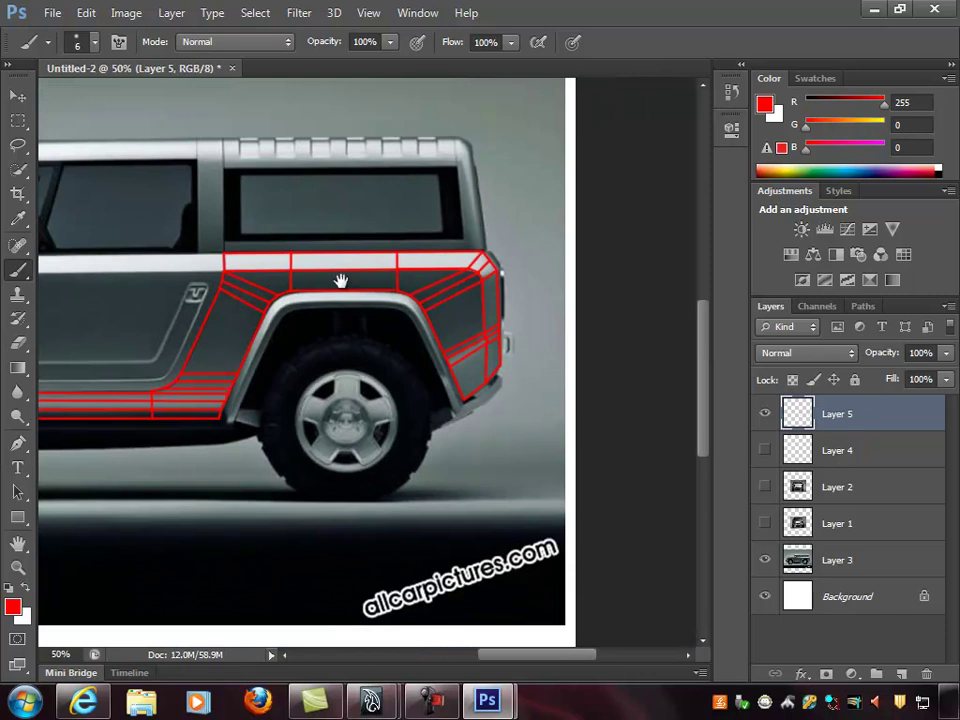
drag(342, 265, 415, 255)
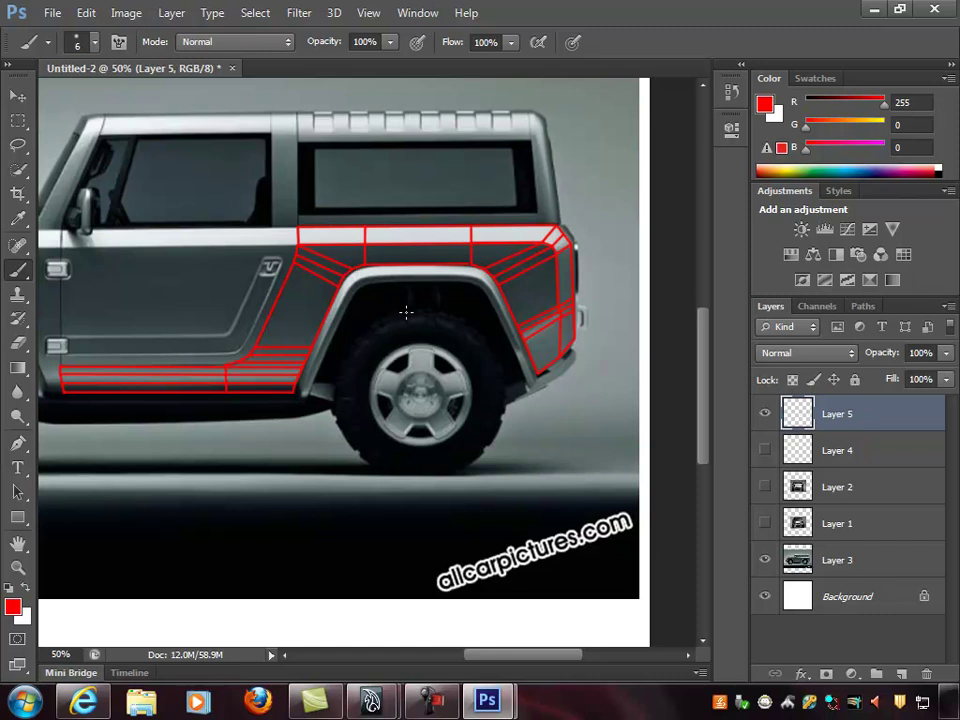
key(ctrl+plus)
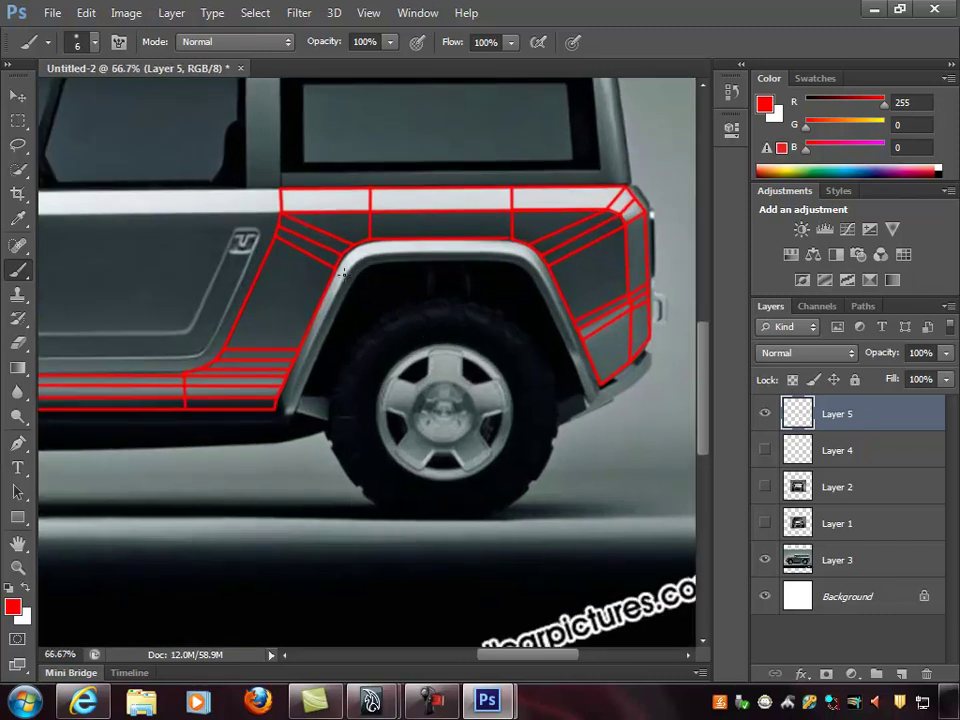
shift+click(261, 268)
key(ctrl+z)
Erase the three slanted lines between the door edge and the front corner of the rear wheel arch
key(ctrl+plus)
drag(379, 188, 279, 253)
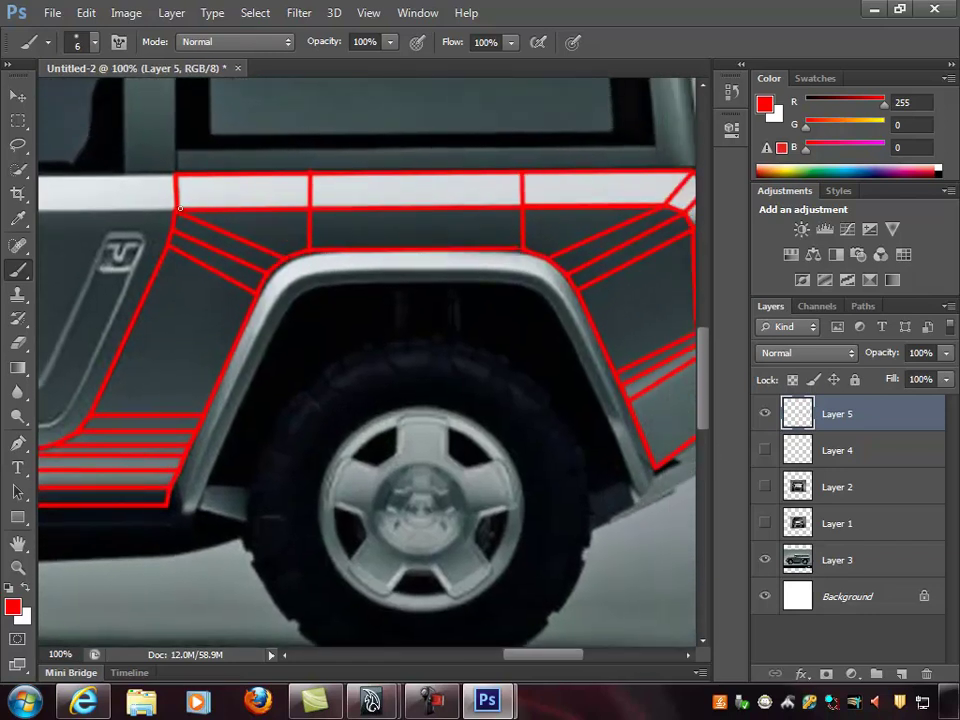
drag(569, 280, 467, 270)
drag(409, 240, 482, 241)
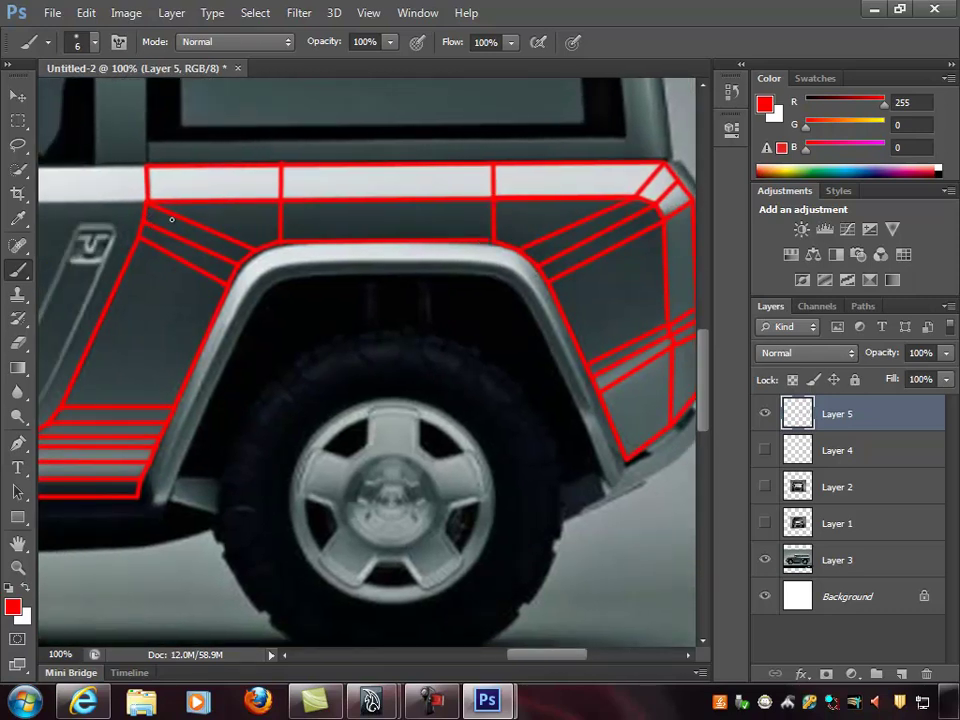
drag(111, 208, 189, 208)
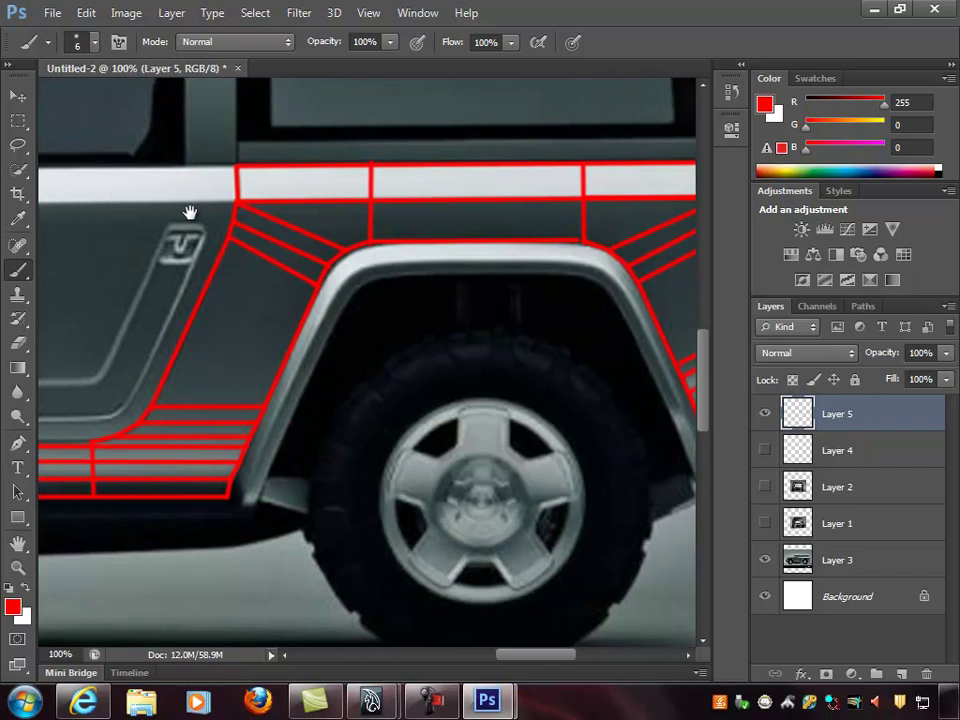
click(19, 349)
mouse_move(271, 222)
mouse_down()
mouse_move(243, 210)
mouse_move(339, 244)
mouse_move(306, 285)
mouse_move(311, 229)
mouse_move(285, 294)
mouse_move(274, 253)
mouse_move(251, 268)
mouse_move(255, 227)
mouse_move(244, 227)
mouse_up()
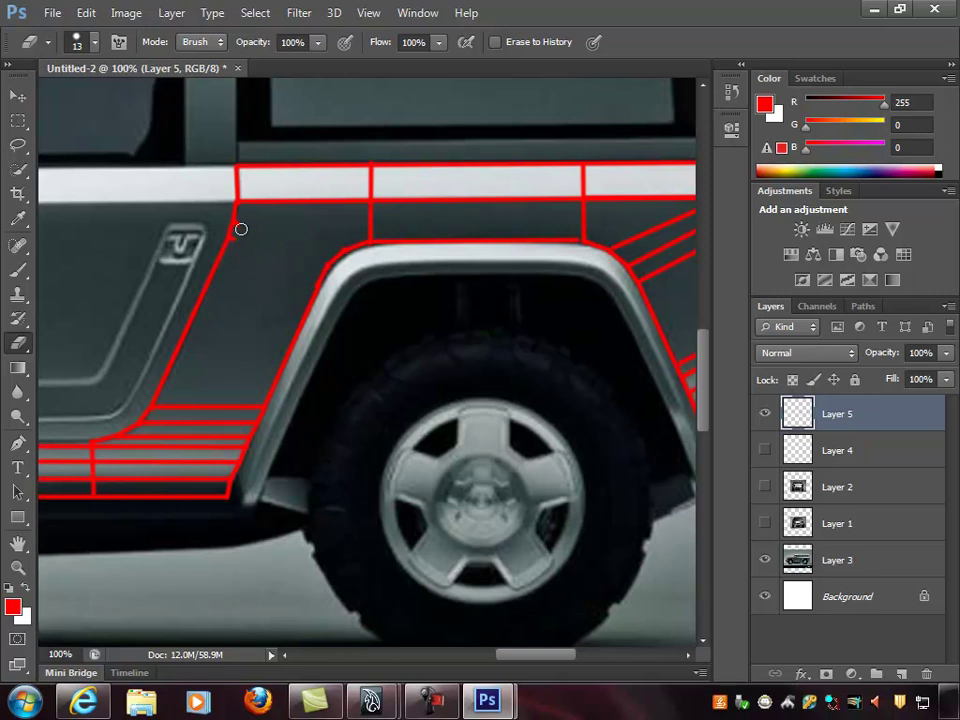
Draw a vertical line from the beltline to the arch's front corner with the Brush, and three horizontal lines from the door edge to the arch
click(17, 270)
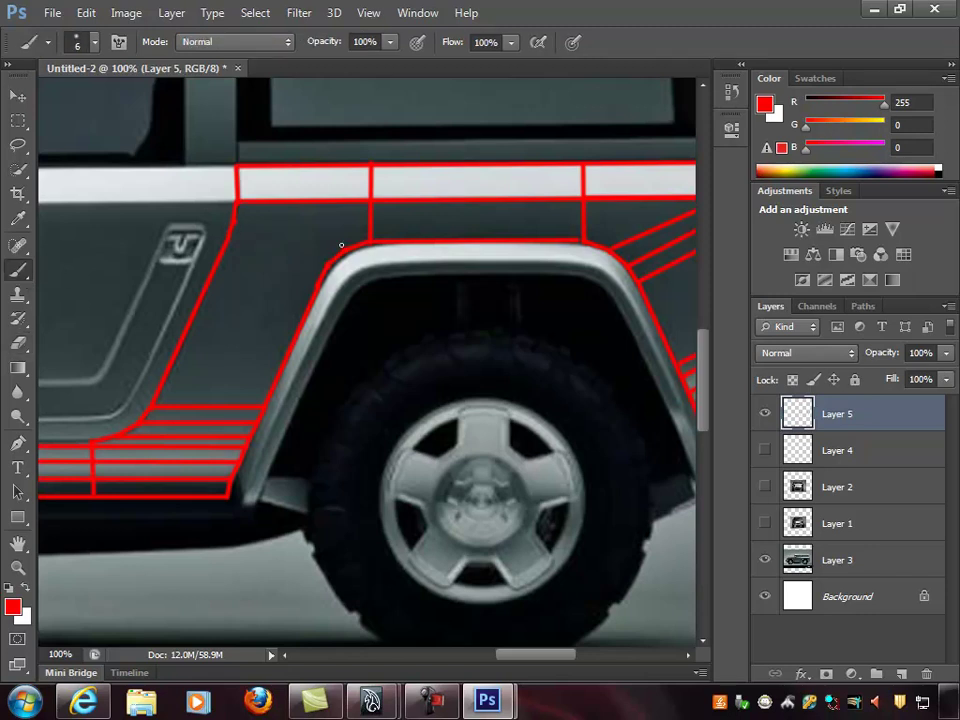
drag(344, 163, 344, 245)
drag(226, 248, 338, 247)
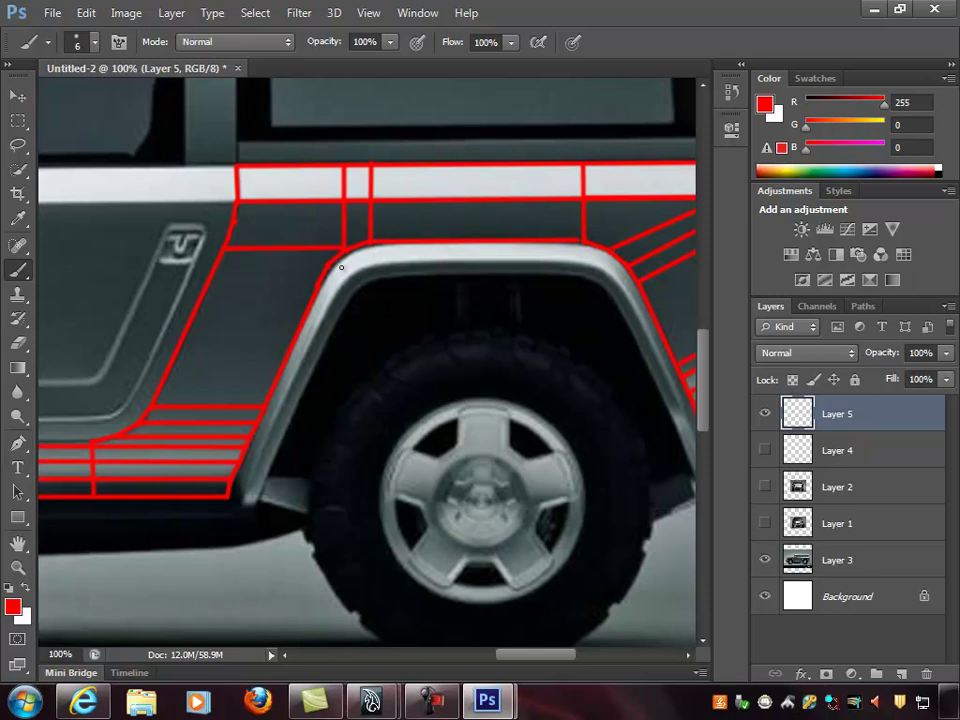
drag(215, 266, 324, 266)
drag(211, 285, 315, 285)
key(ctrl+minus)
key(ctrl+minus)
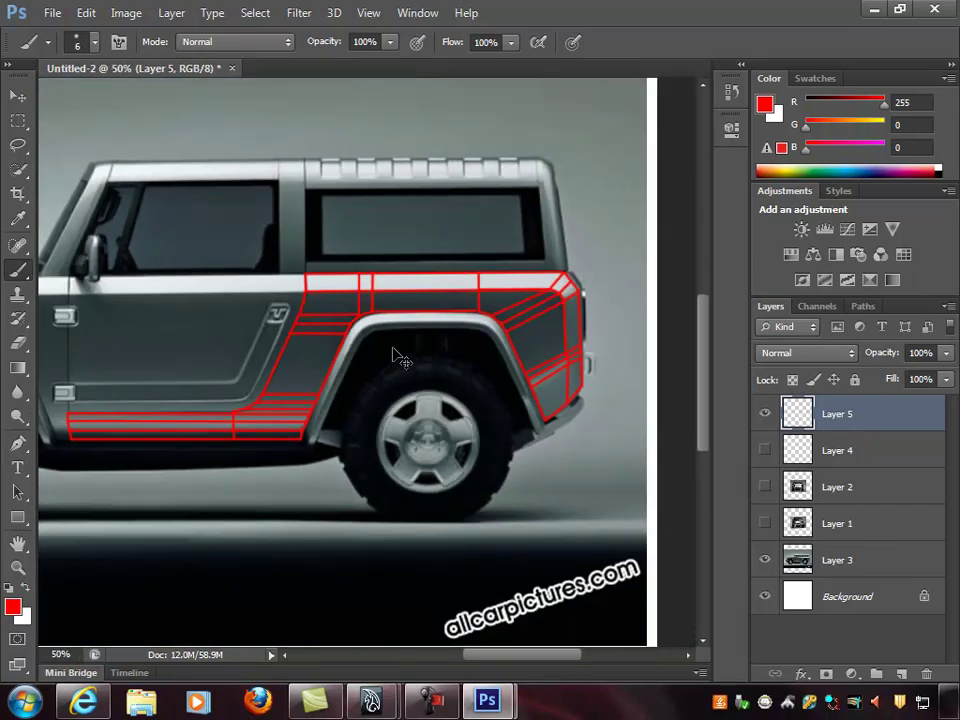
alt+scroll(393, 349, down, 1)
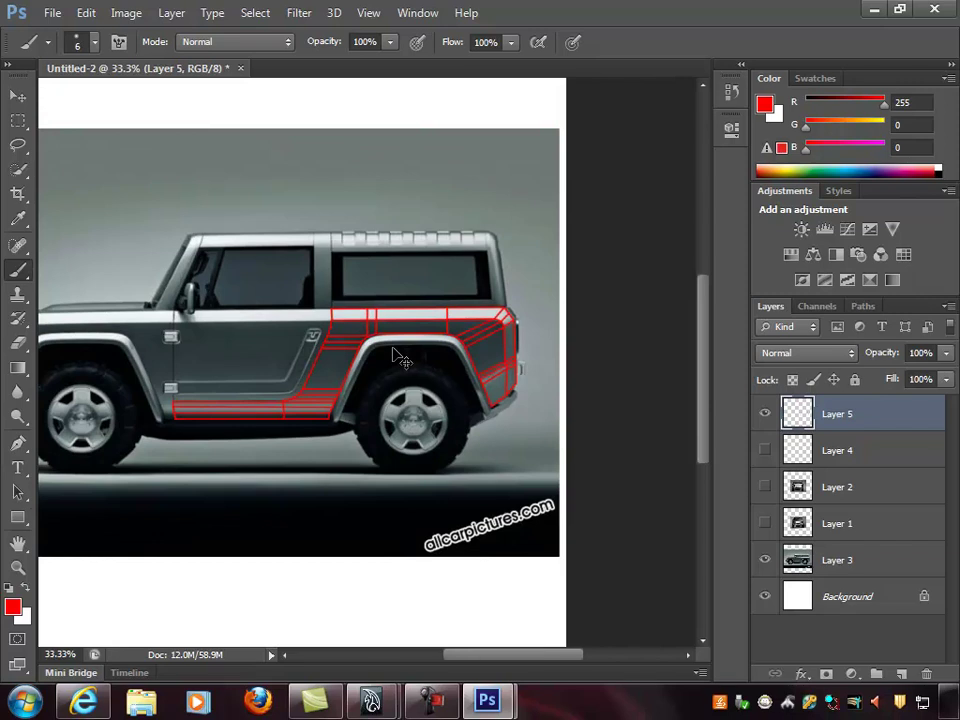
alt+scroll(398, 357, down, 1)
alt+scroll(398, 357, up, 1)
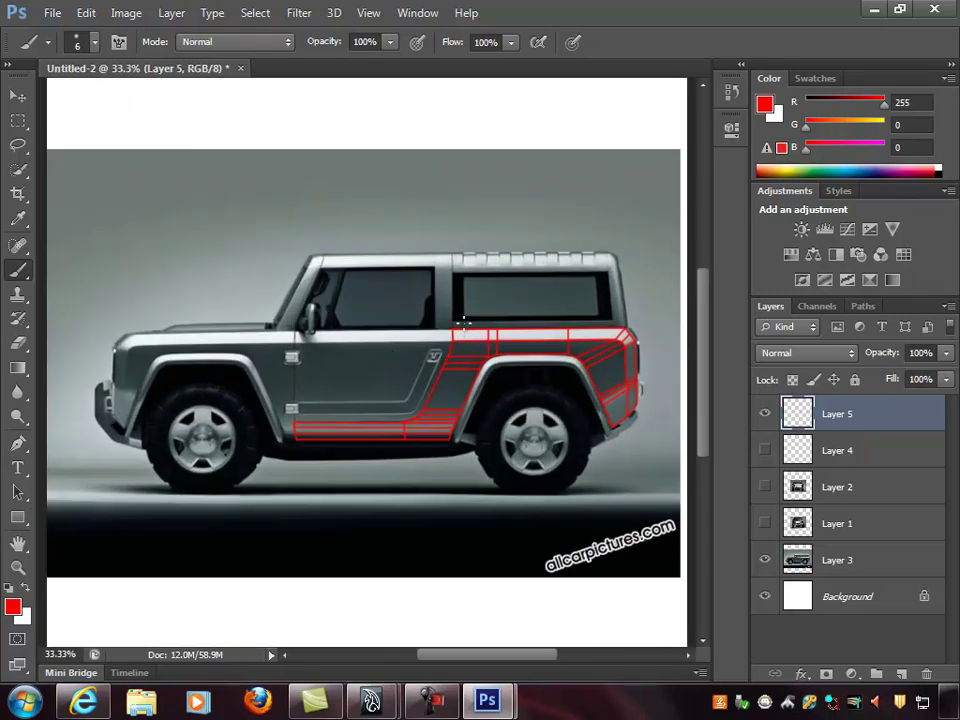
Save a JPEG copy of the side view with the red polygon lines as Side_Ref_EdgeFlow_Tex.jpg in the Temp folder
key(ctrl+shift+s)
click(489, 397)
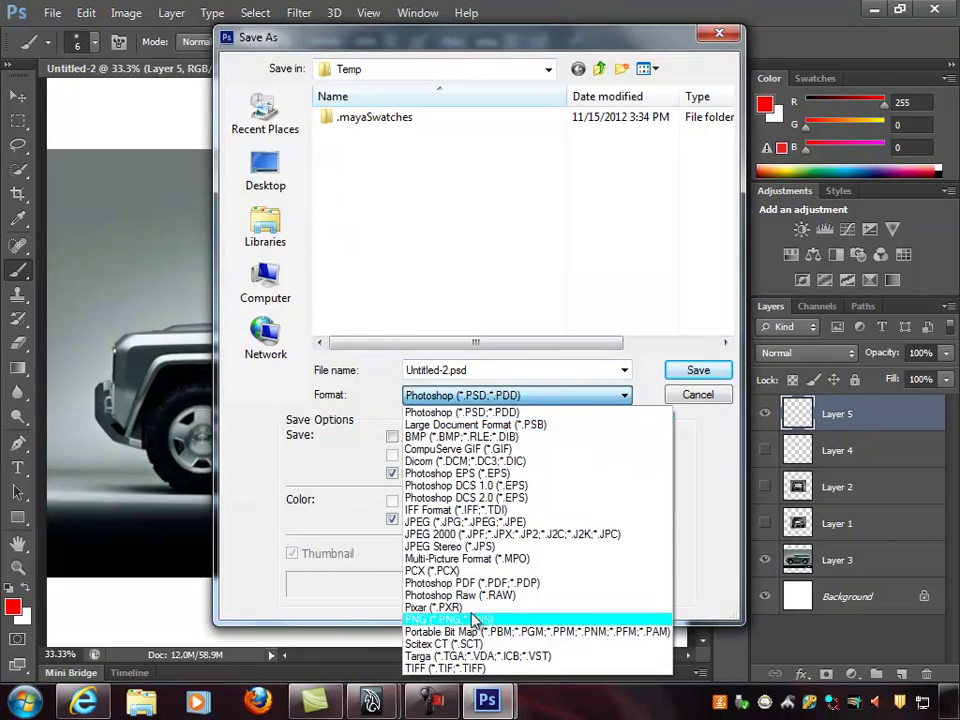
click(465, 521)
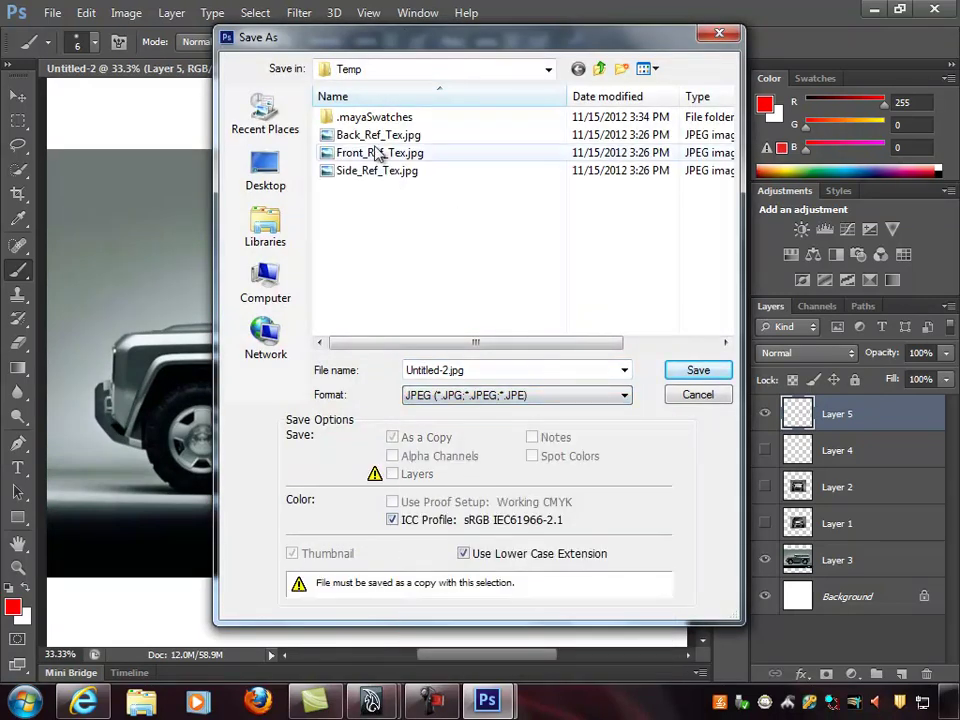
click(372, 171)
double_click(438, 370)
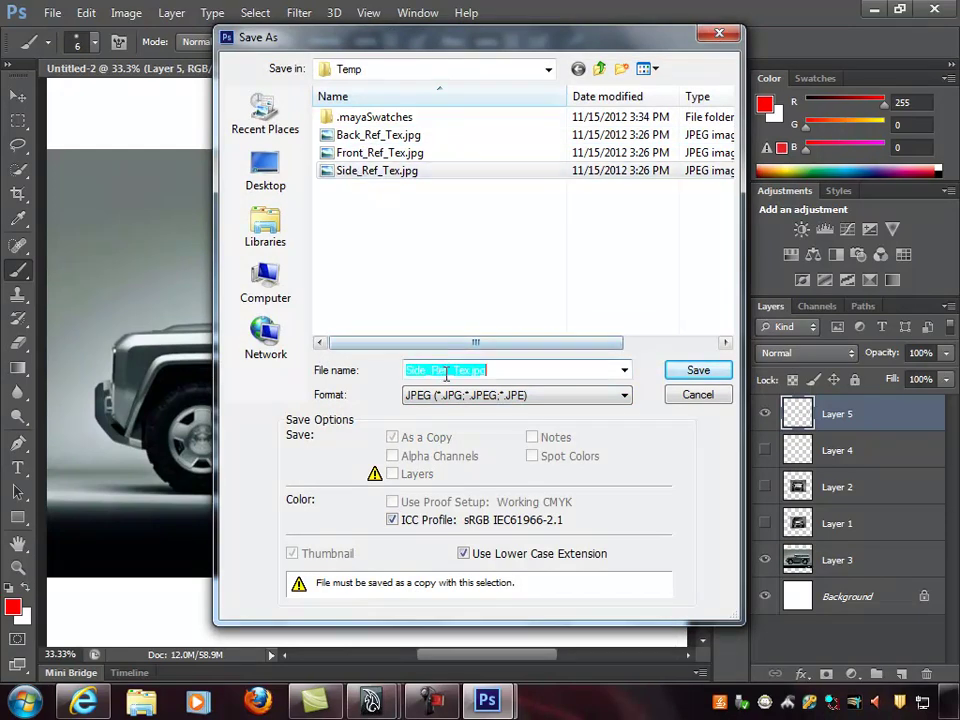
key(Right)
key(Left)
key(Left)
key(Left)
key(Left)
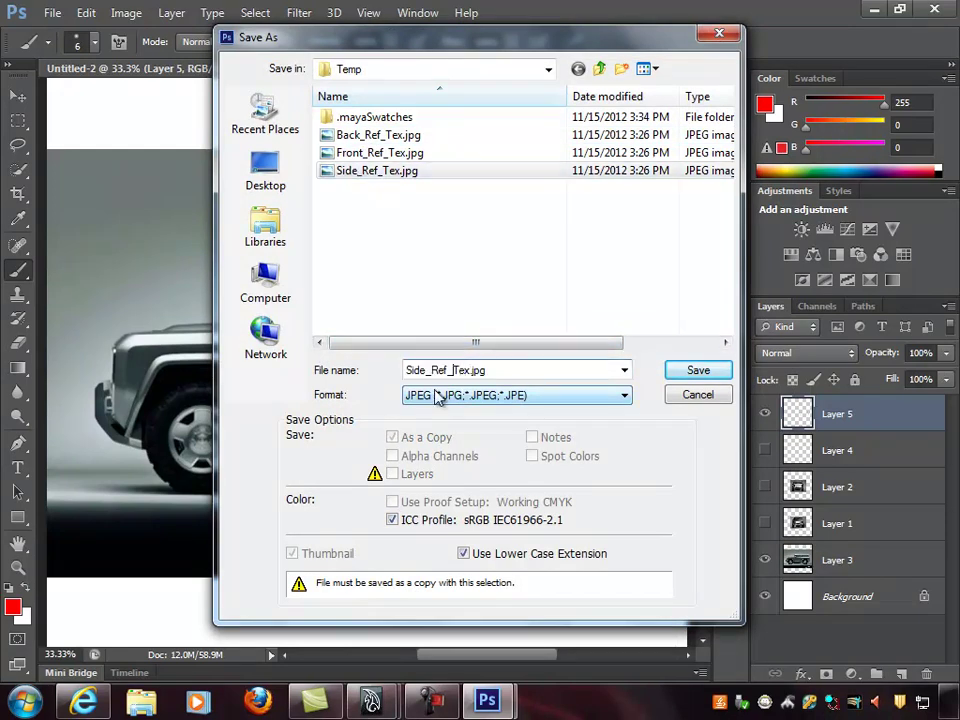
text(_EdgeFlow_)
click(698, 370)
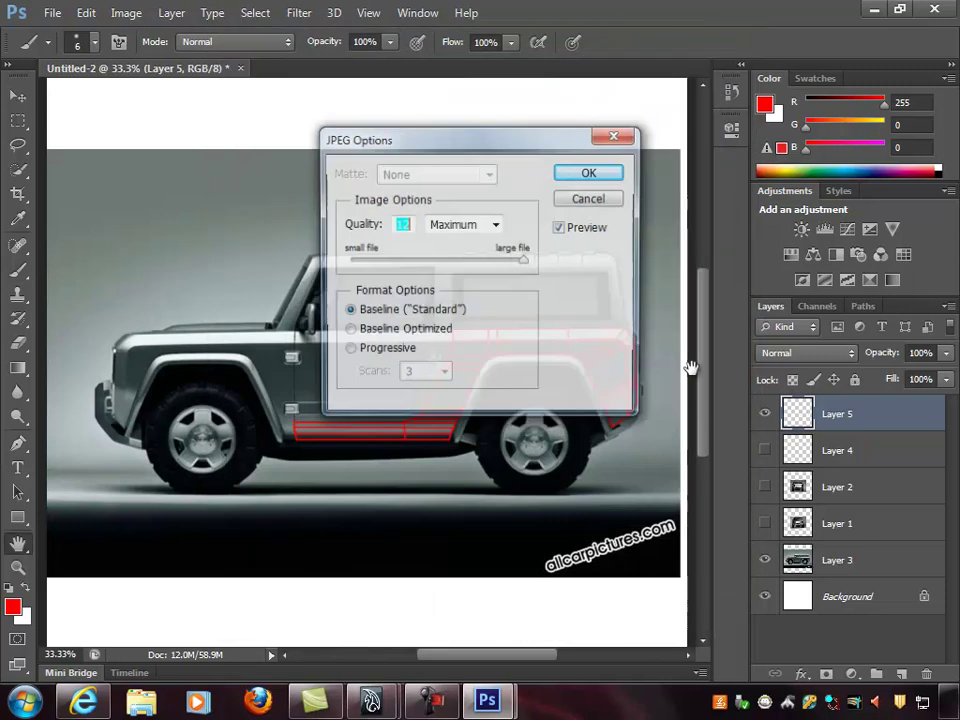
click(579, 178)
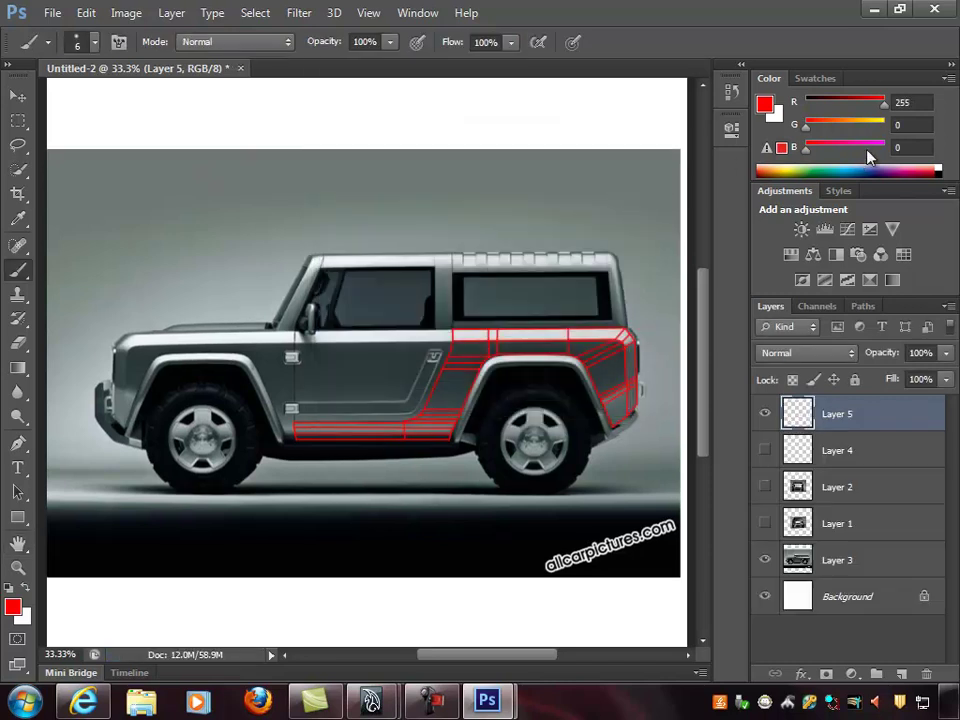
Switch to Maya, duplicate the side reference plane and move the copy along X to about 71.8
click(873, 10)
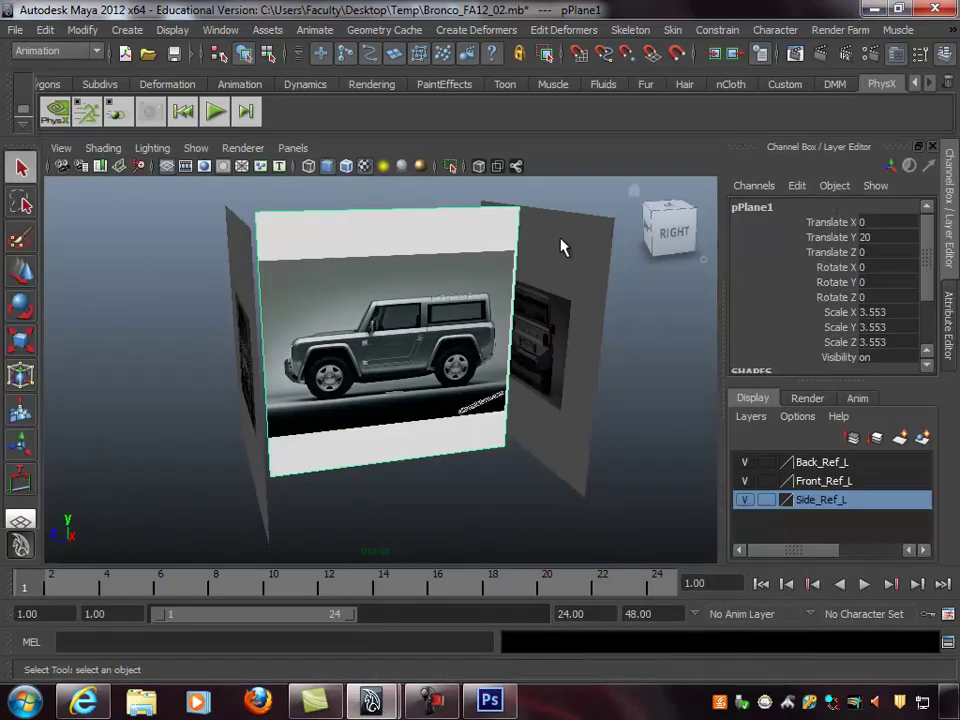
alt+drag(583, 262, 385, 315)
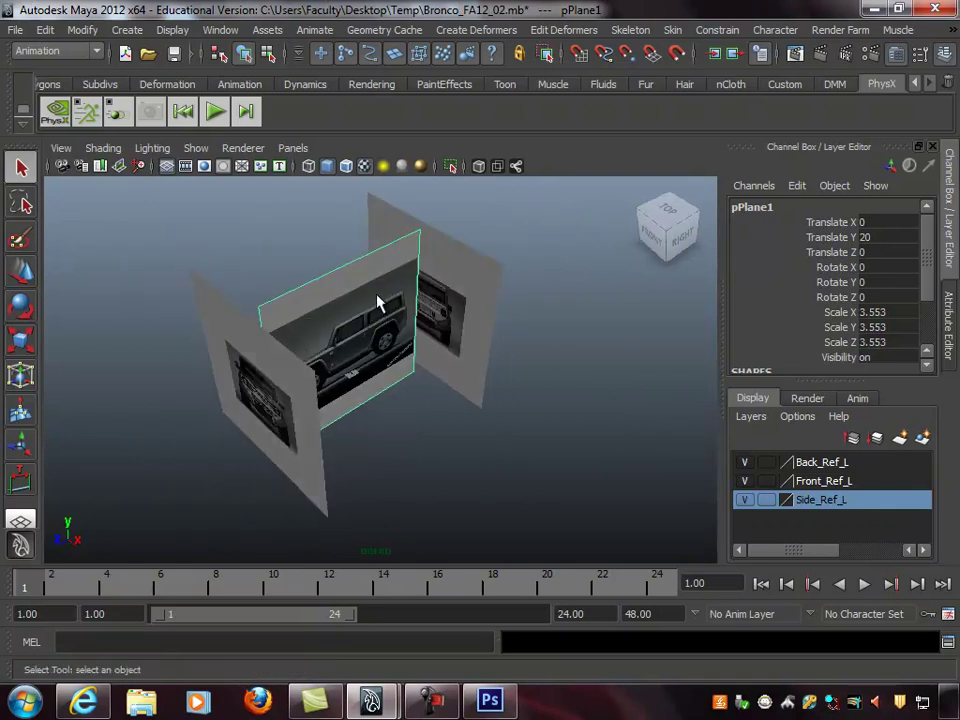
key(ctrl+d)
key(w)
alt+right_drag(454, 315, 397, 400)
drag(397, 400, 459, 407)
click(362, 316)
alt+drag(397, 337, 470, 376)
alt+right_drag(478, 368, 558, 345)
alt+drag(470, 360, 447, 362)
click(410, 243)
alt+drag(426, 257, 454, 283)
drag(497, 399, 497, 326)
alt+right_drag(488, 312, 482, 302)
alt+middle_drag(482, 302, 495, 324)
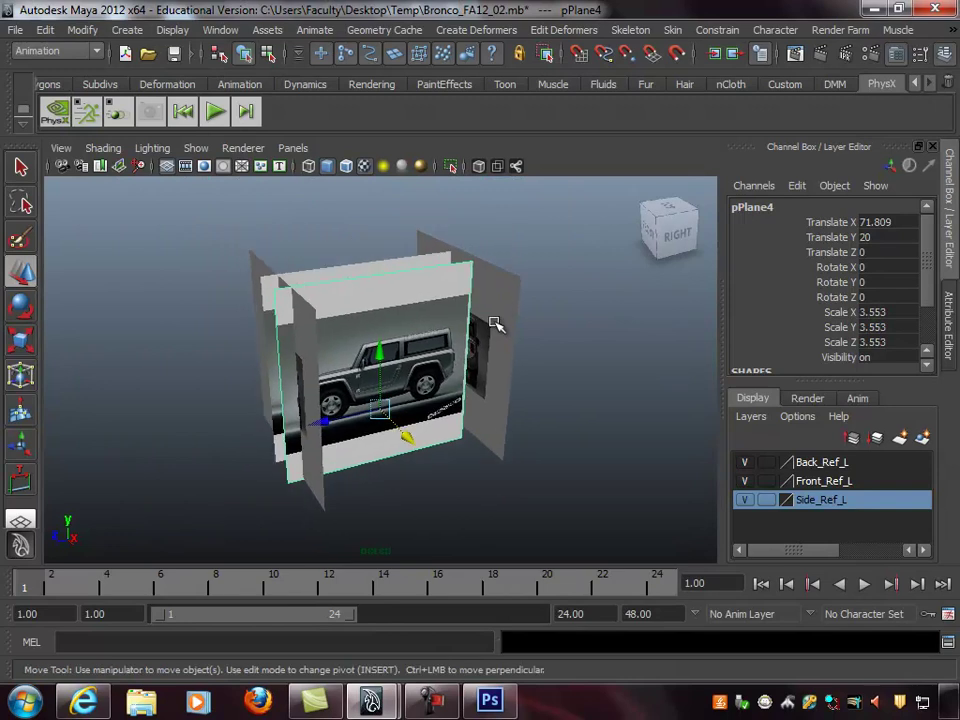
Make the duplicated side plane a live surface
key(q)
alt+right_drag(462, 340, 483, 354)
alt+middle_drag(483, 354, 491, 367)
alt+drag(491, 367, 422, 328)
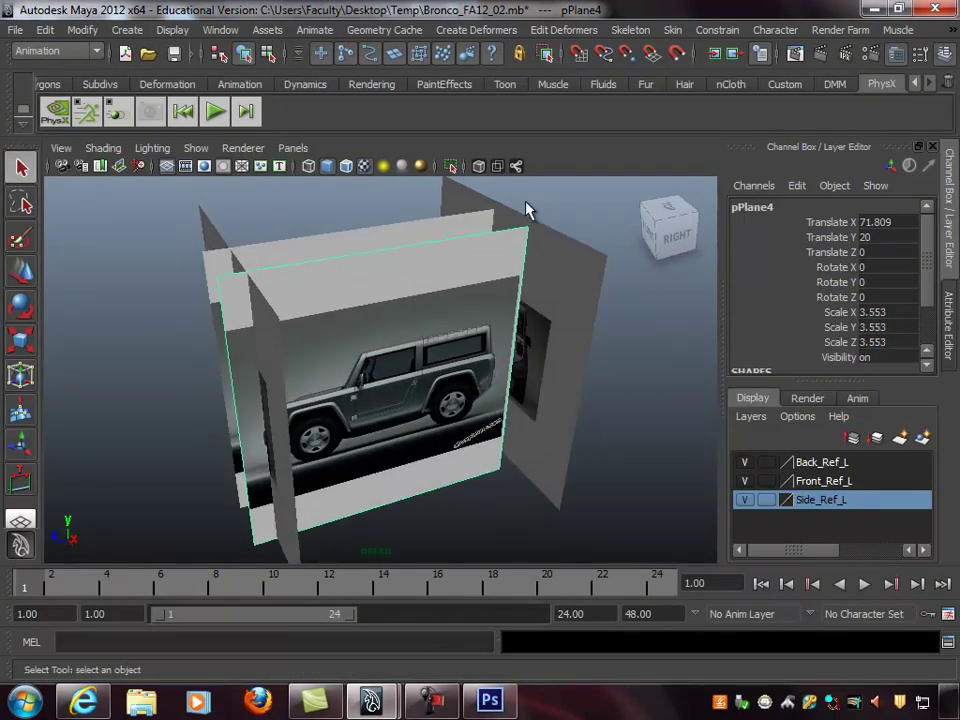
alt+drag(424, 268, 494, 253)
click(677, 55)
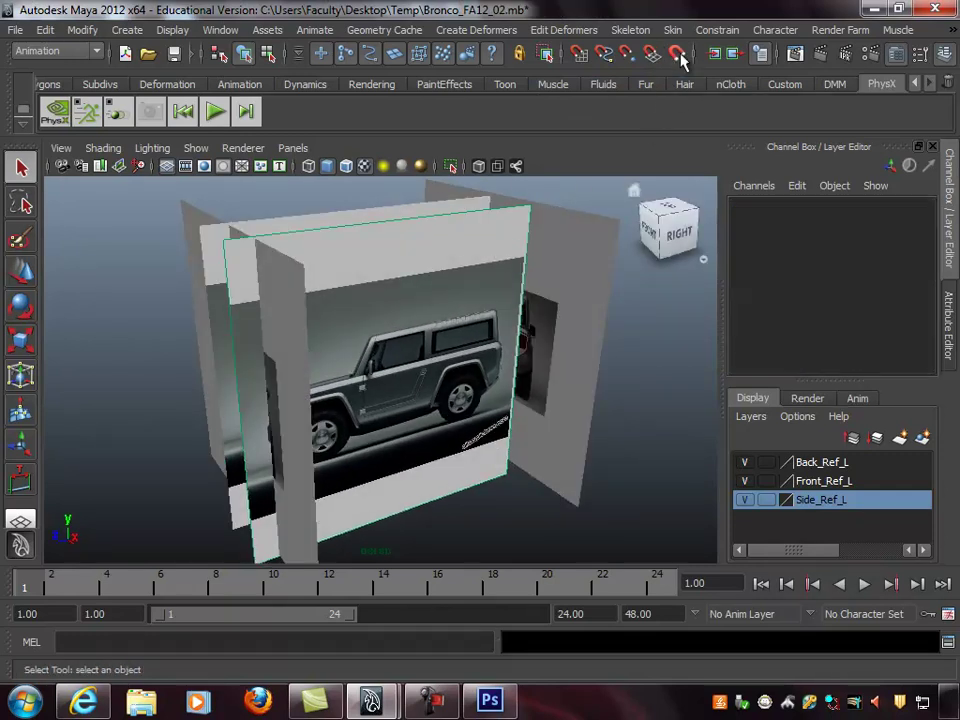
scroll(440, 290, down, 2)
click(407, 279)
alt+drag(505, 322, 406, 304)
alt+drag(351, 268, 445, 272)
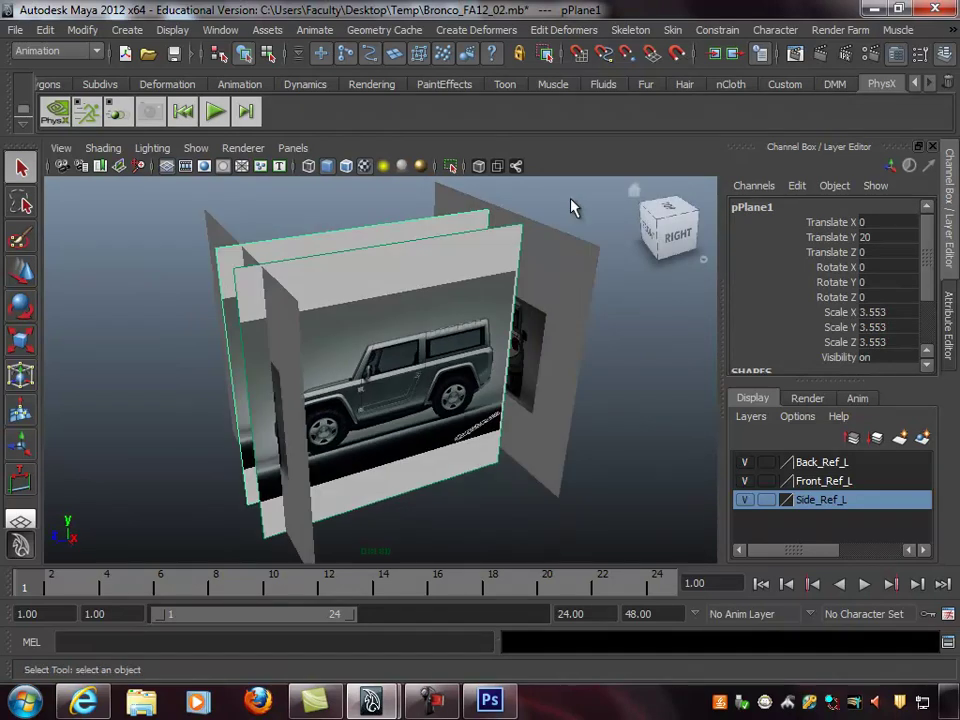
Set the Back_Ref_L, Front_Ref_L and Side_Ref_L display layers to Reference mode
click(766, 462)
click(766, 481)
click(766, 500)
click(766, 481)
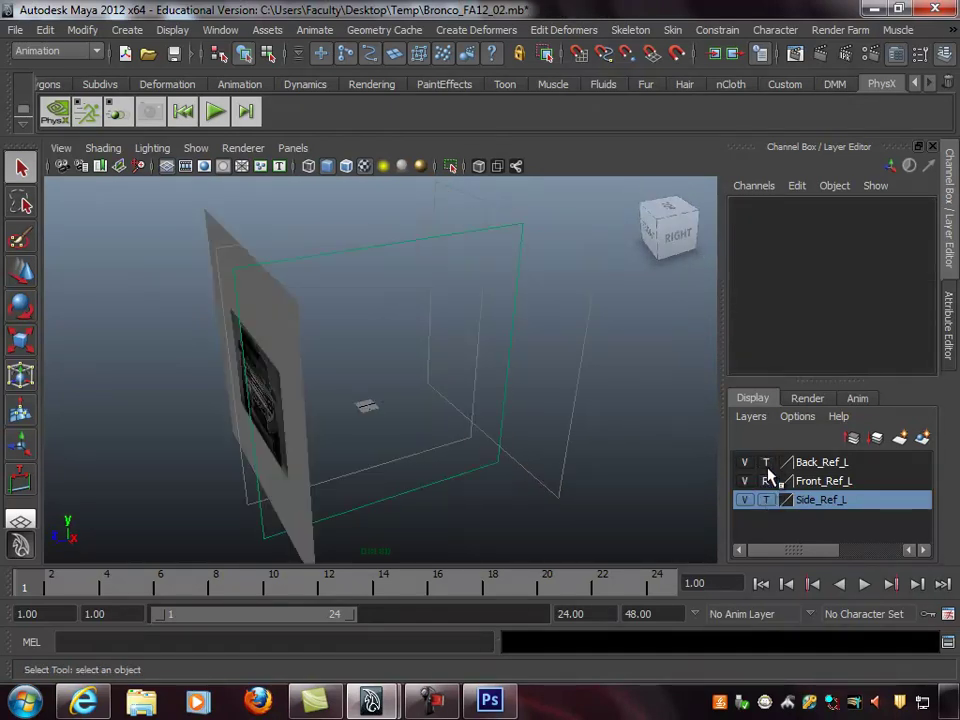
click(766, 462)
click(766, 500)
alt+drag(456, 332, 381, 319)
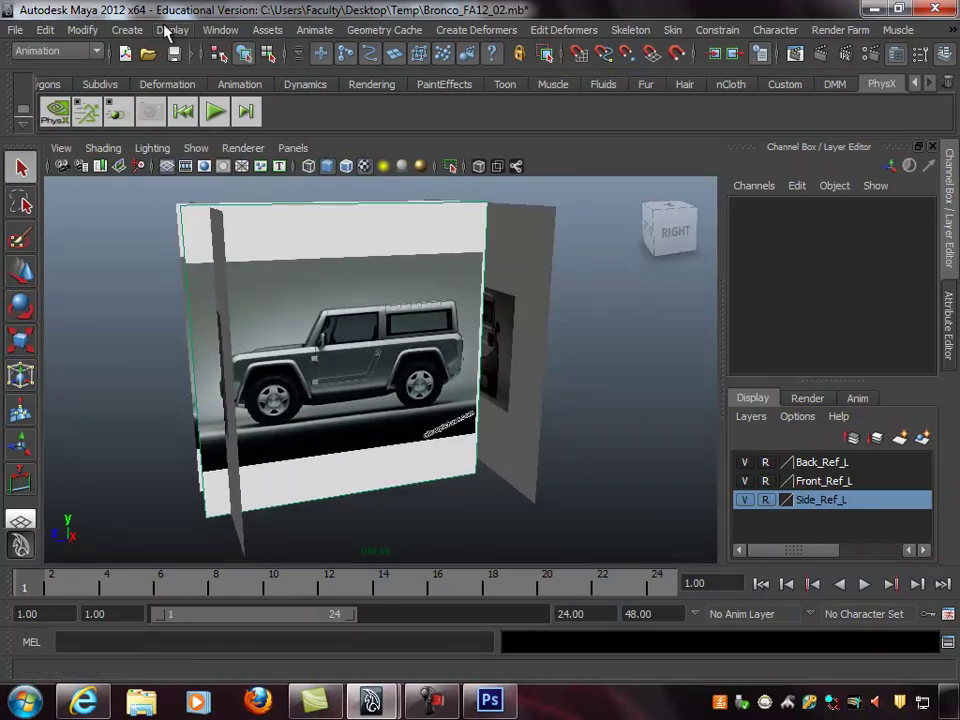
Draw a looping eleven-point test curve over the vehicle on the live side plane with the CV Curve Tool
click(129, 30)
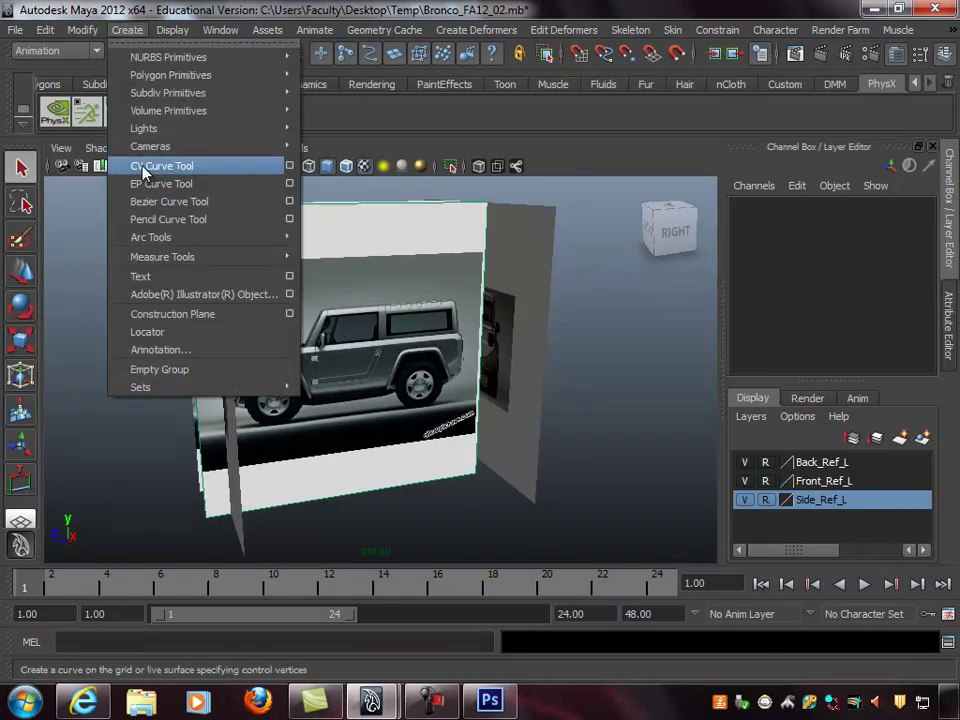
click(143, 170)
click(313, 314)
click(323, 271)
click(376, 279)
click(410, 313)
click(338, 356)
click(317, 372)
click(410, 396)
click(462, 354)
click(454, 300)
click(388, 242)
click(339, 235)
key(Return)
Check from the front that the test curve lies on the live side plane, and delete the curve
alt+drag(500, 300, 602, 345)
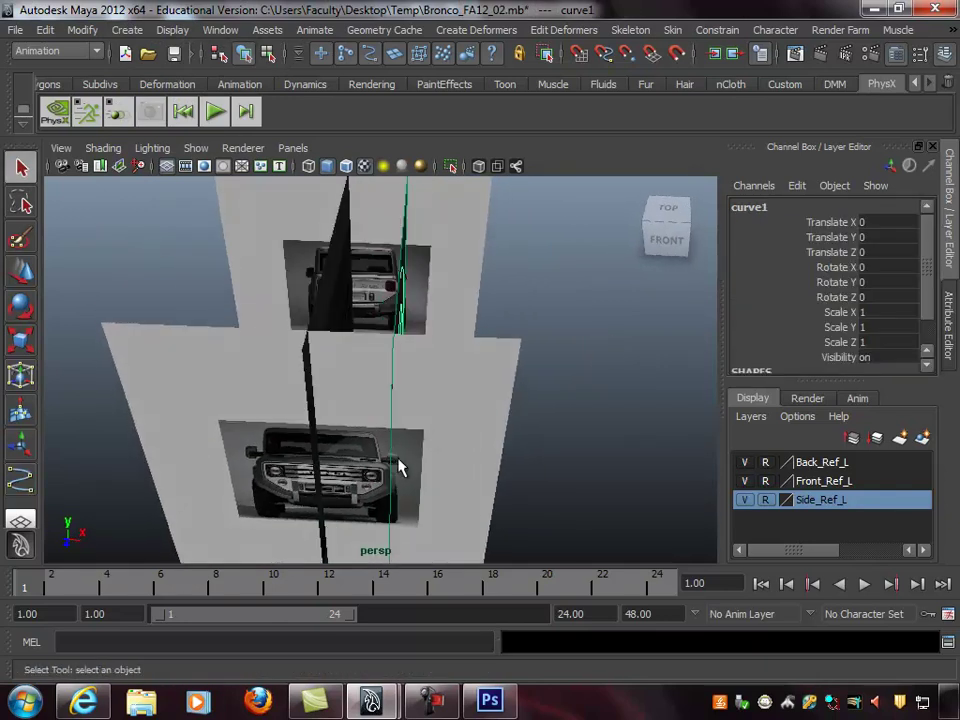
alt+drag(421, 368, 313, 456)
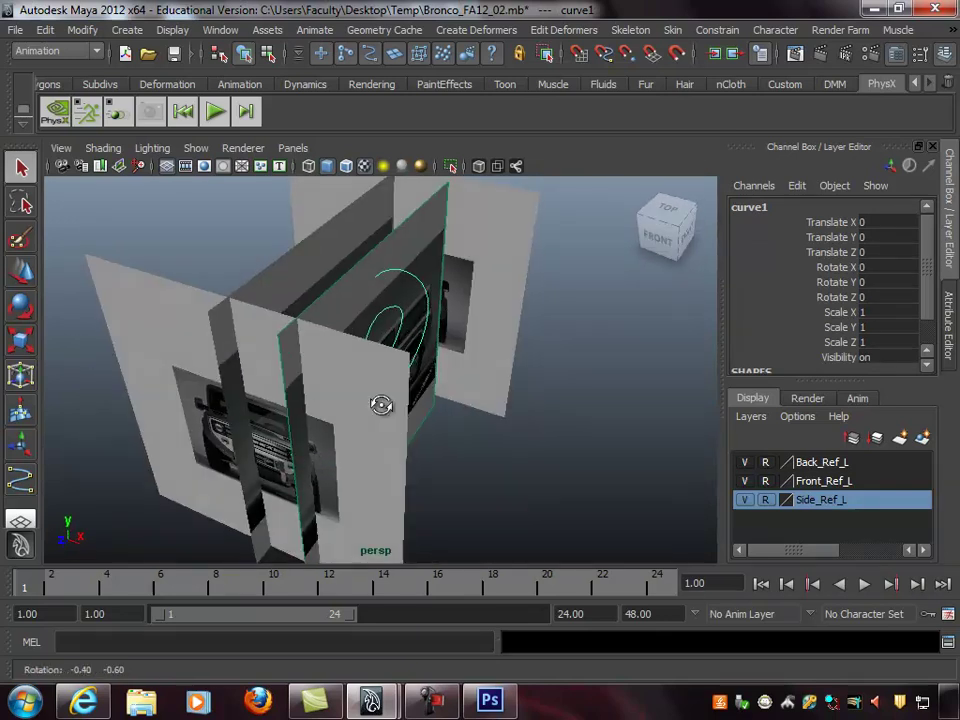
alt+drag(394, 420, 325, 390)
key(Delete)
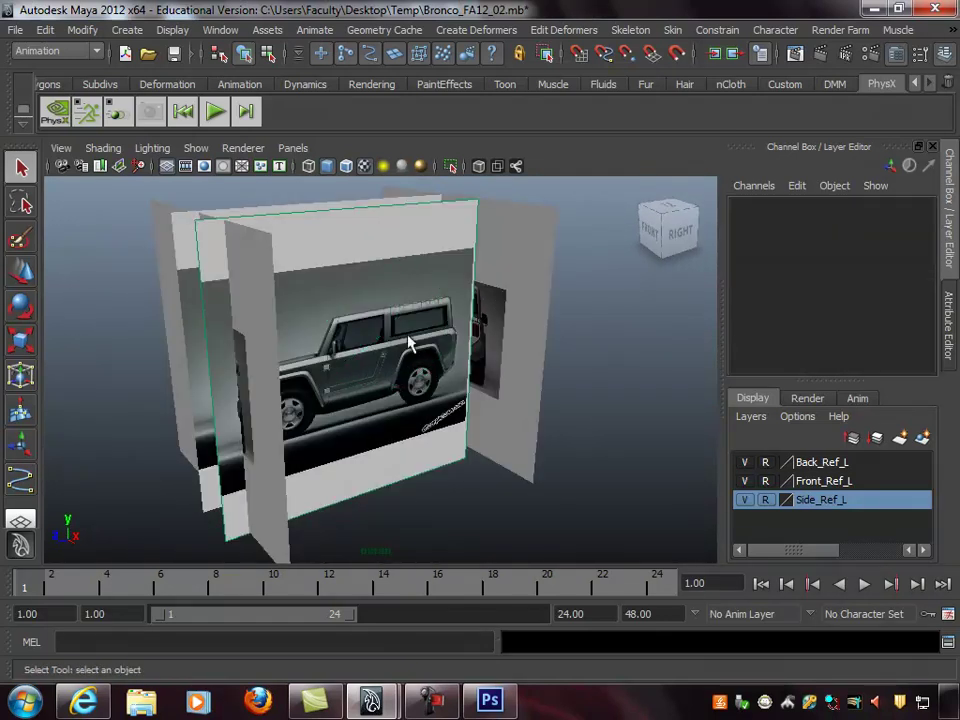
Turn off the live surface on the duplicated side plane
alt+right_drag(336, 298, 473, 308)
mouse_move(475, 308)
alt+mouse_down()
mouse_move(386, 272)
mouse_move(317, 285)
mouse_move(364, 285)
mouse_move(390, 307)
mouse_move(381, 324)
mouse_move(394, 326)
alt+mouse_up()
alt+drag(358, 268, 384, 281)
right_click(410, 233)
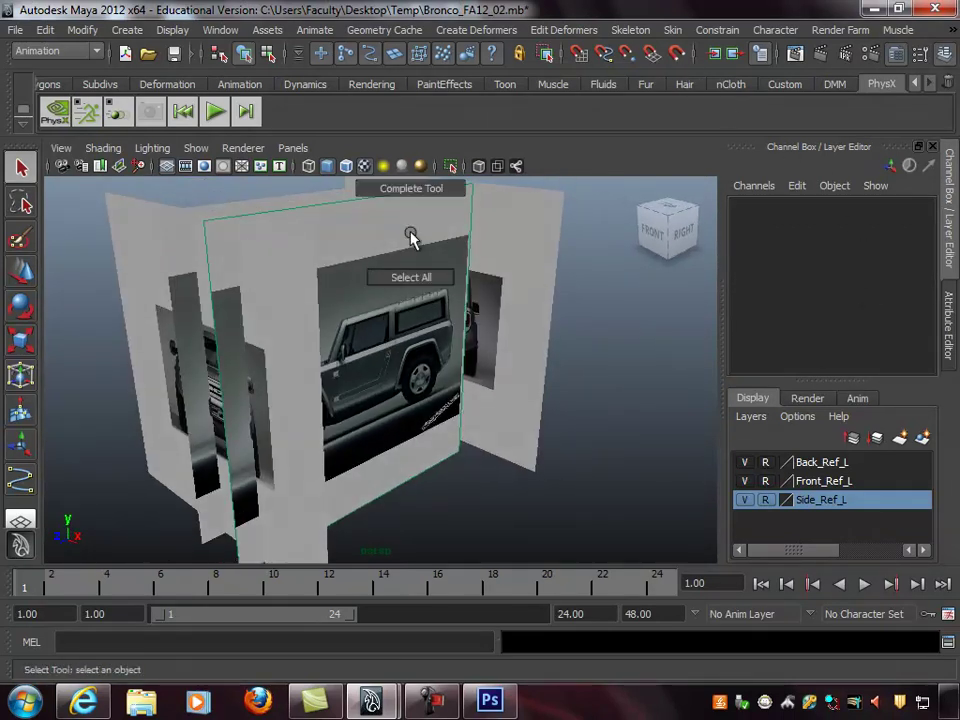
click(676, 53)
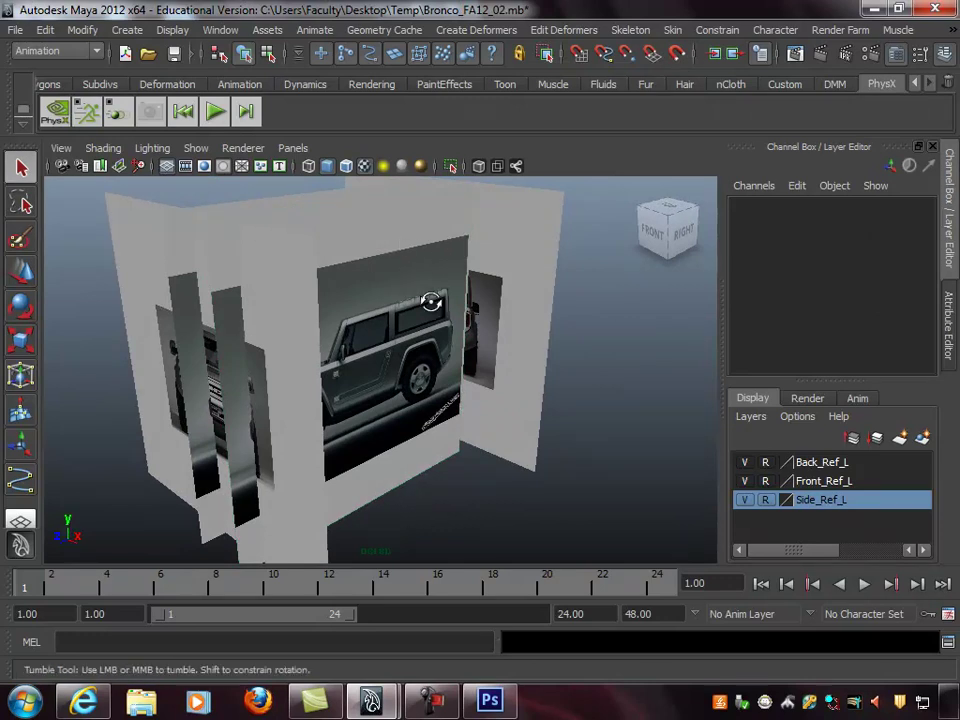
Put the duplicated side plane in a new display layer and assign it a new Lambert material named Side_Ref_Edge_Tex
alt+drag(436, 309, 384, 276)
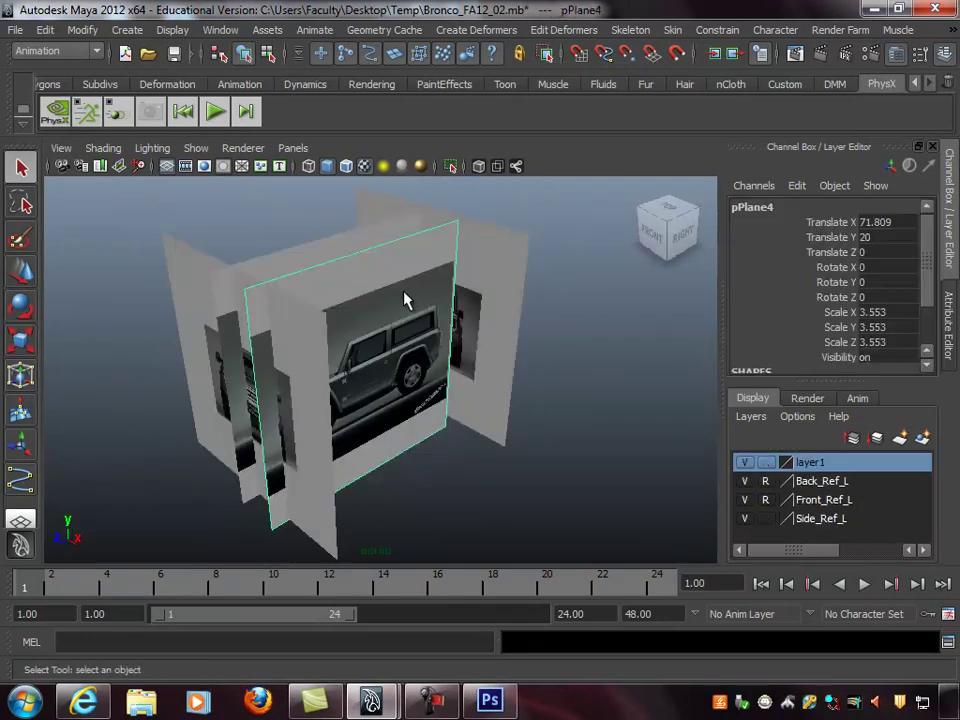
right_click(403, 292)
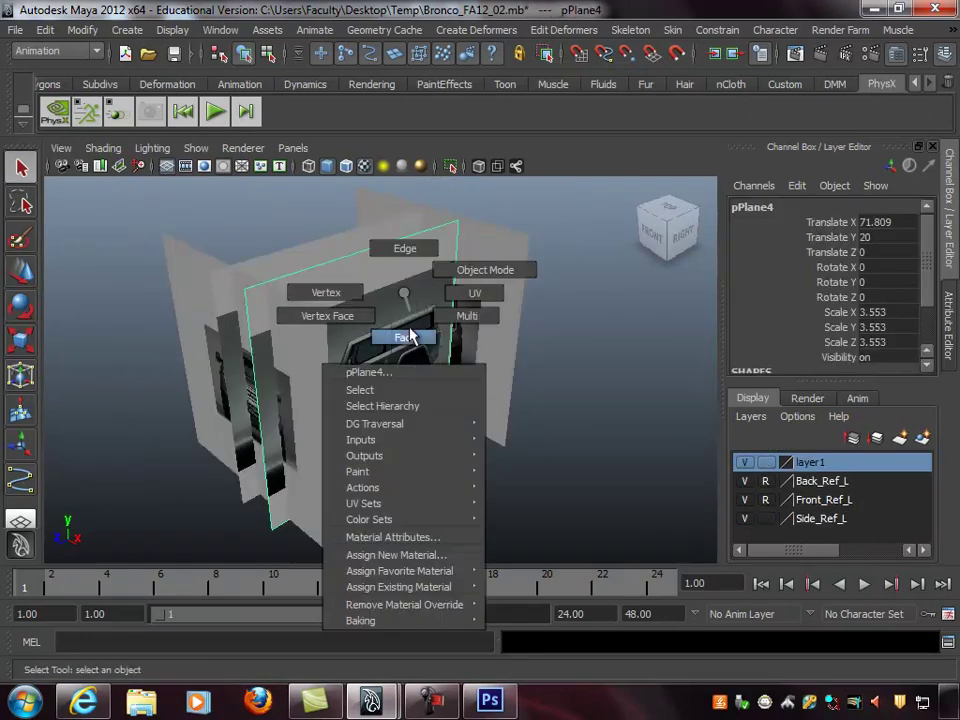
click(421, 555)
click(200, 211)
click(765, 200)
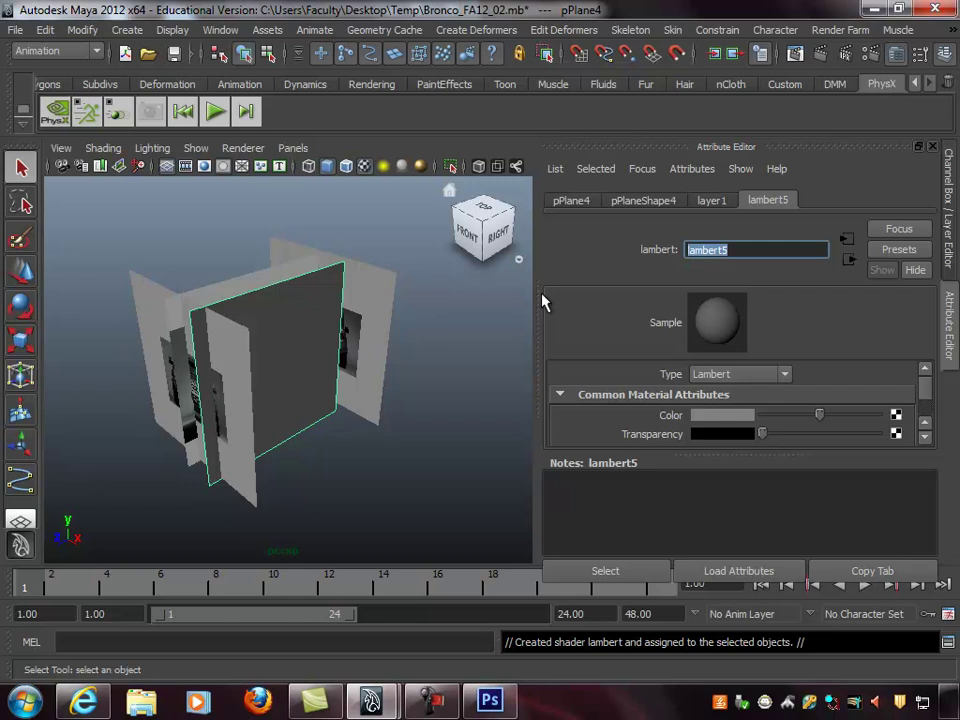
text(Side_Ref_Edge_Tex)
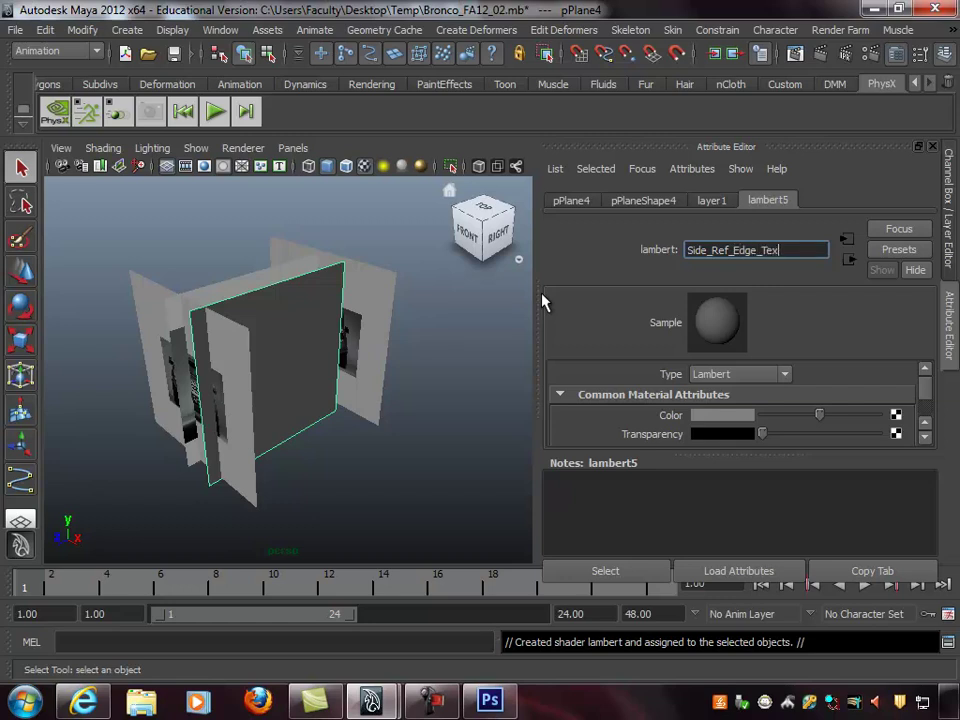
key(Return)
drag(788, 250, 553, 264)
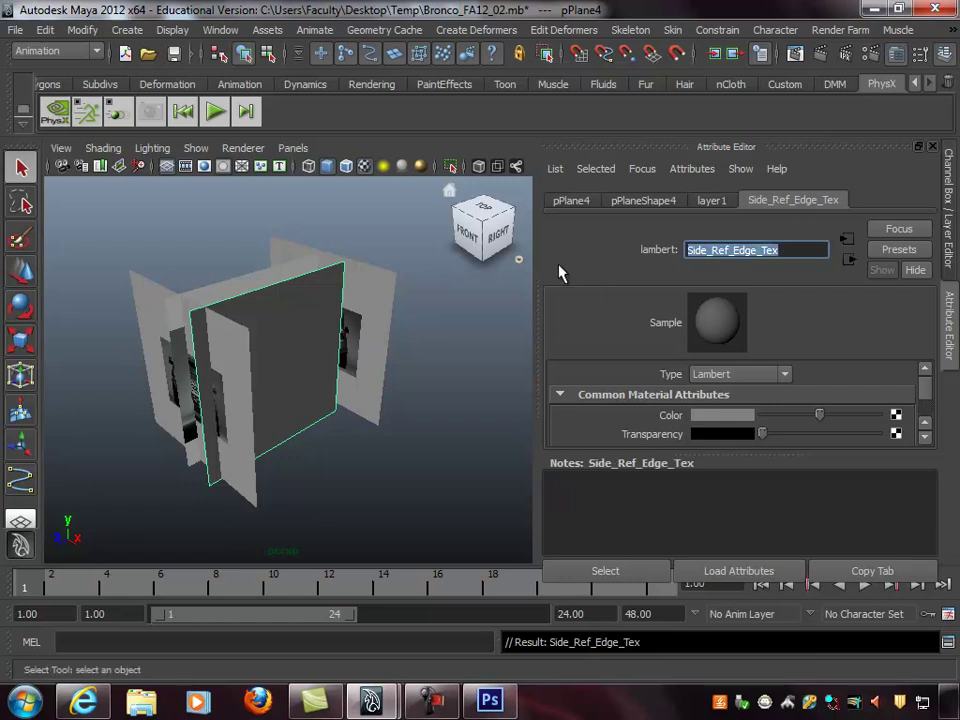
Connect a File texture to the Side_Ref_Edge_Tex material's color and name it Side_Ref_Edge_Color
click(895, 414)
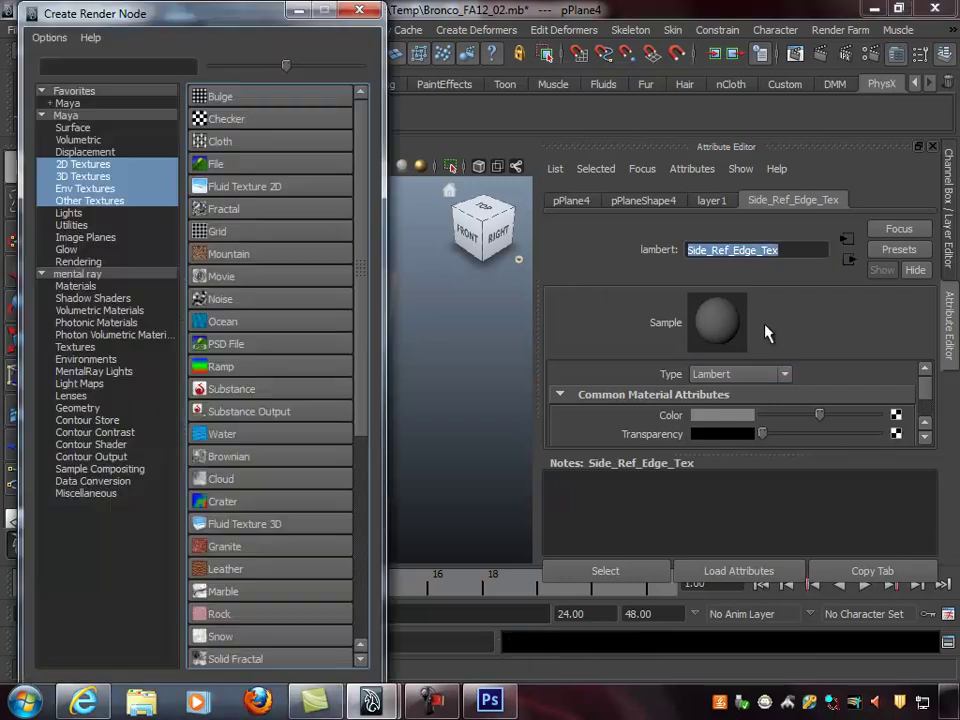
click(245, 167)
drag(759, 251, 585, 268)
text(file1file1)
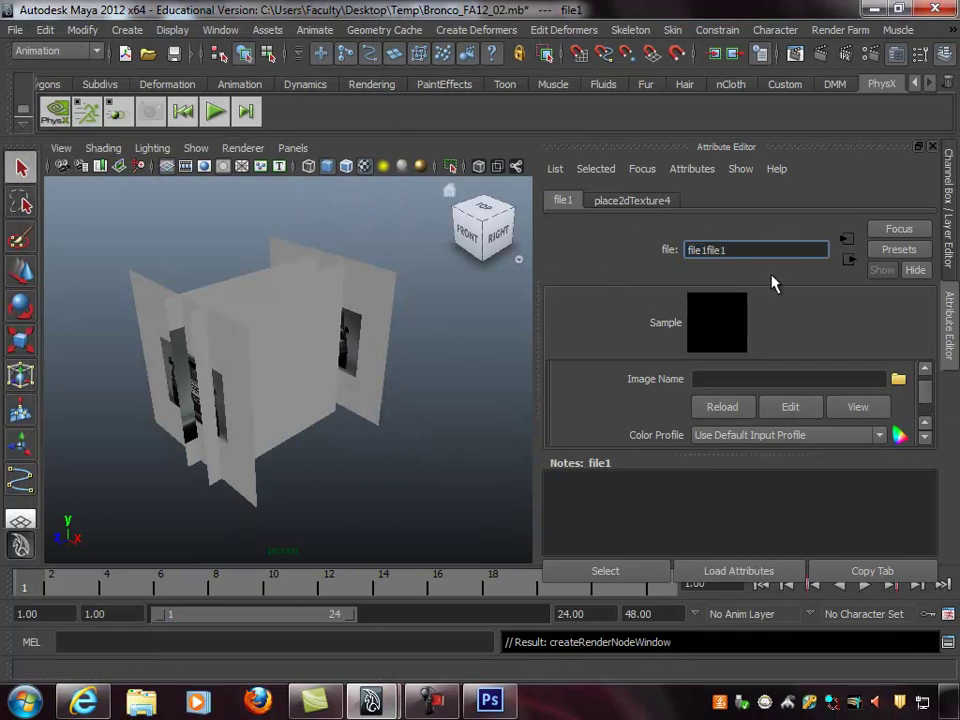
drag(764, 247, 413, 298)
text(file1)
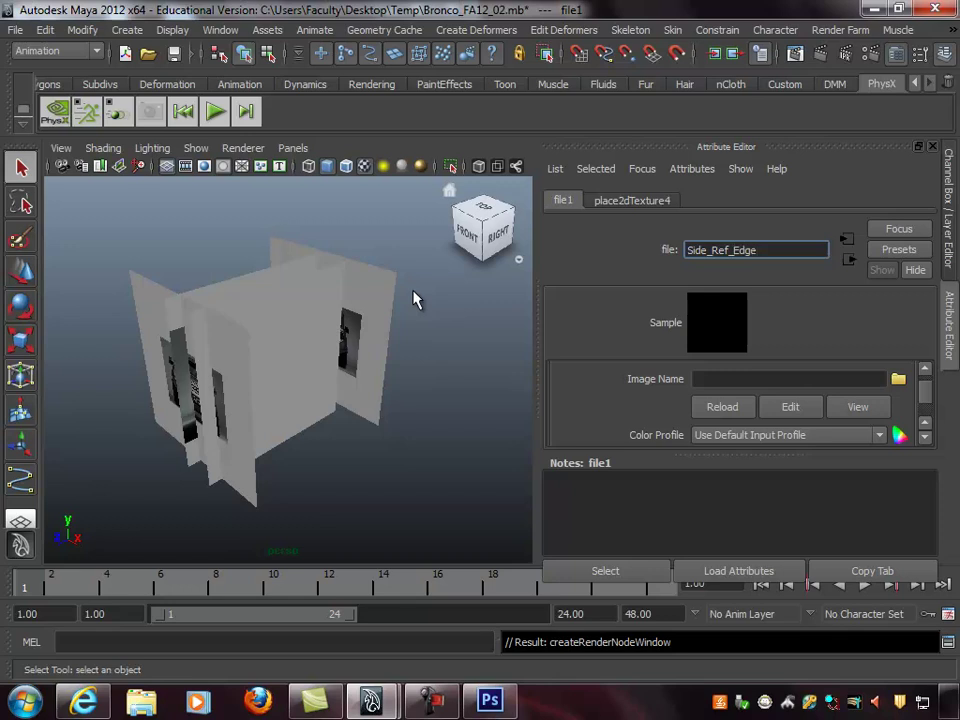
key(Return)
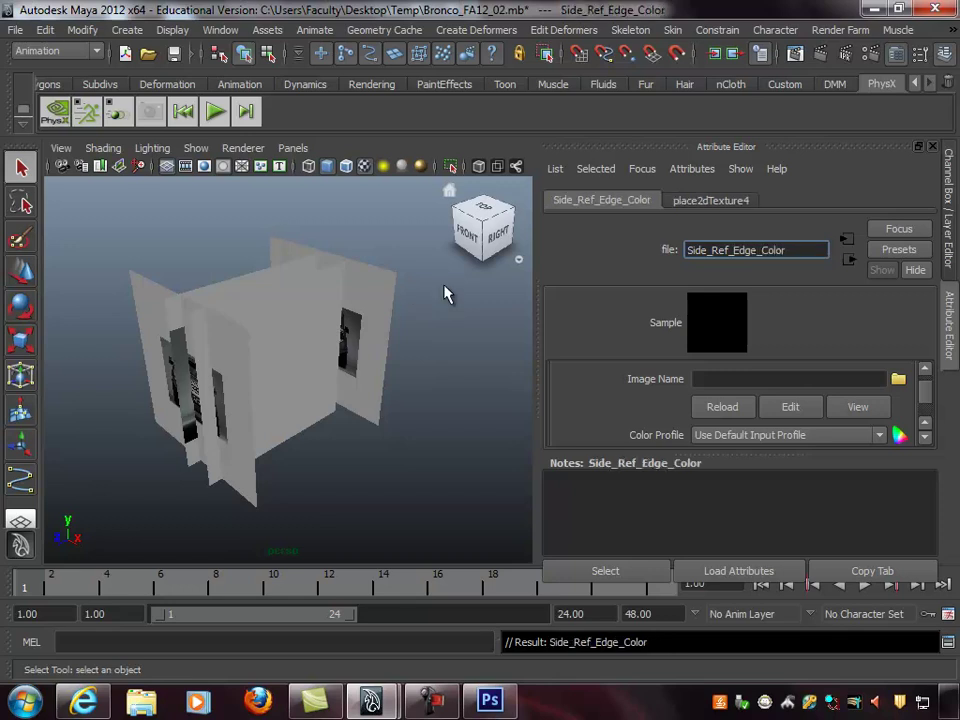
Load Side_Ref_EdgeFlow_Tex.jpg from the Temp folder as the image of the Side_Ref_Edge_Color texture
click(898, 379)
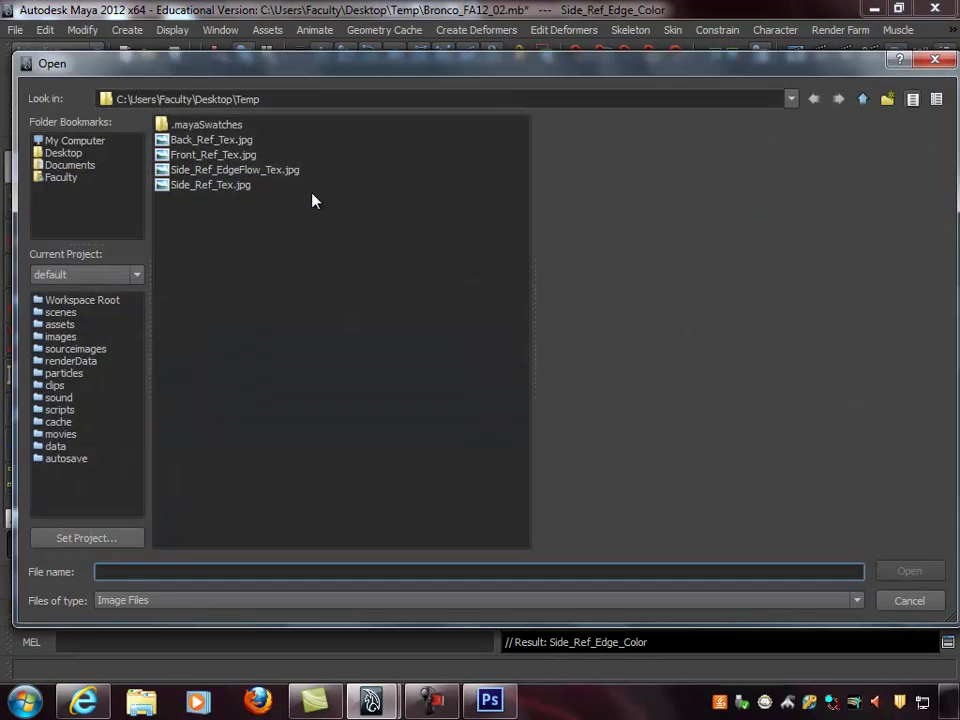
click(272, 172)
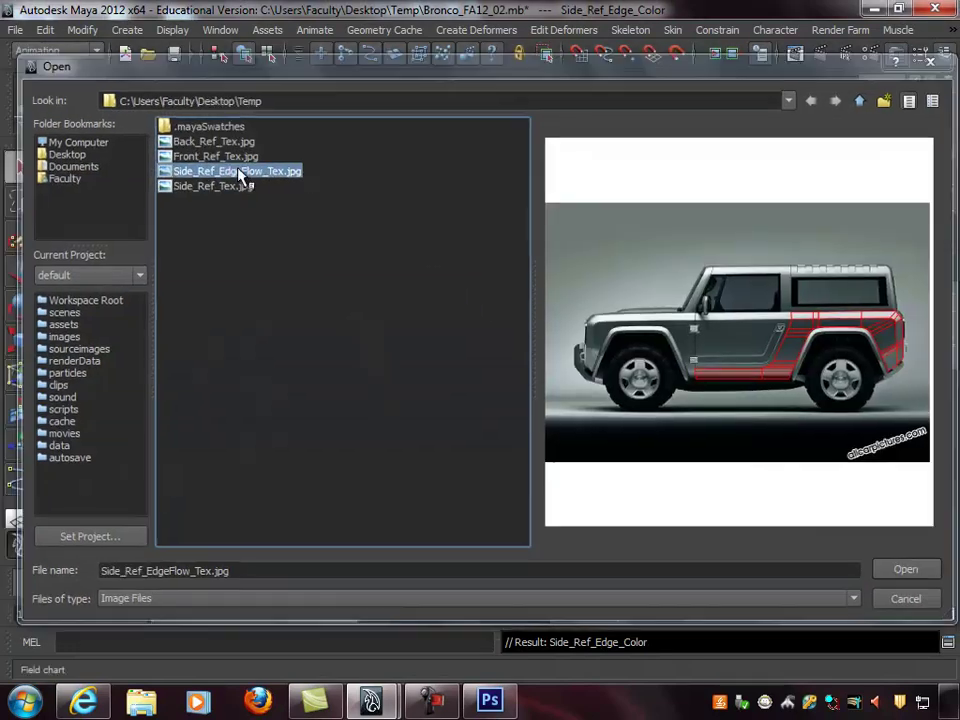
double_click(222, 170)
alt+drag(527, 390, 454, 243)
Make the duplicated plane with the red edge-flow image a live surface, and switch to the Polygons menu set
click(351, 309)
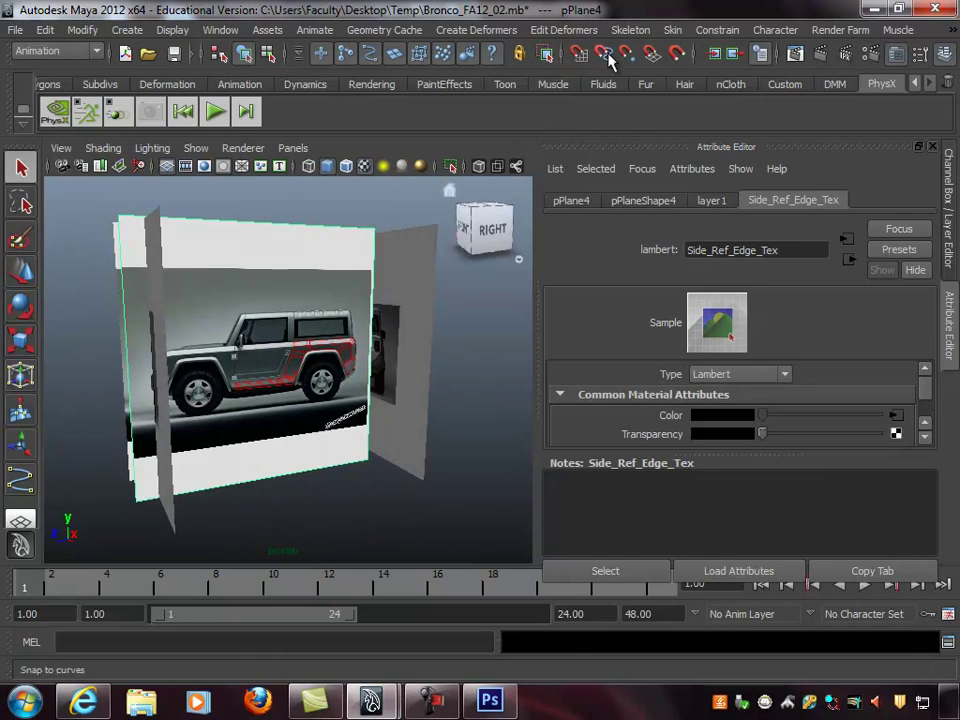
click(676, 55)
alt+right_drag(340, 264, 387, 305)
alt+drag(388, 305, 364, 297)
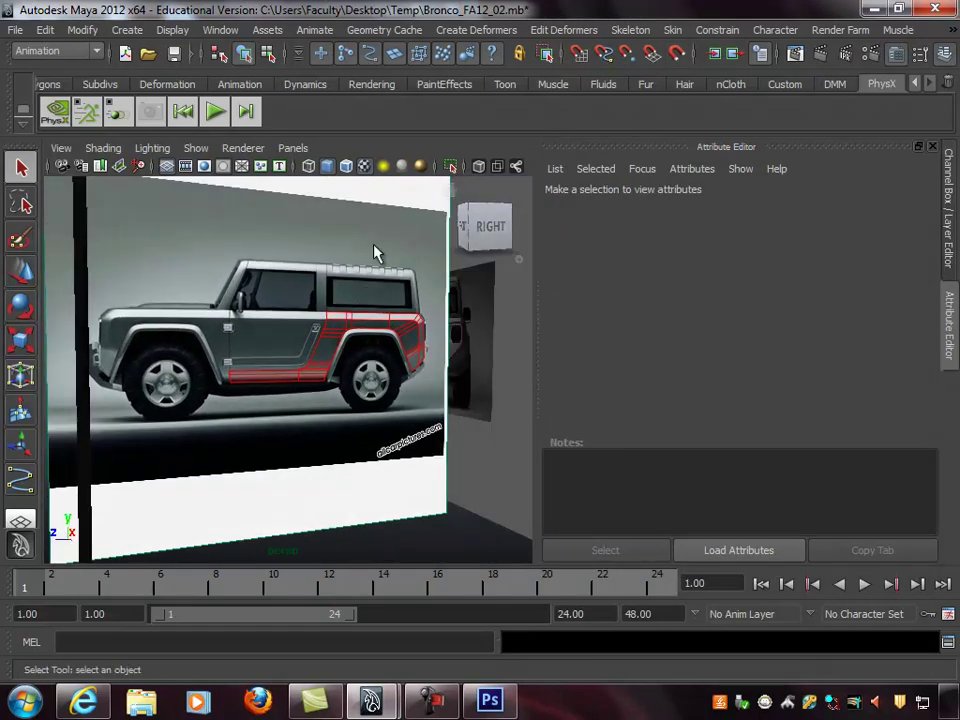
click(52, 53)
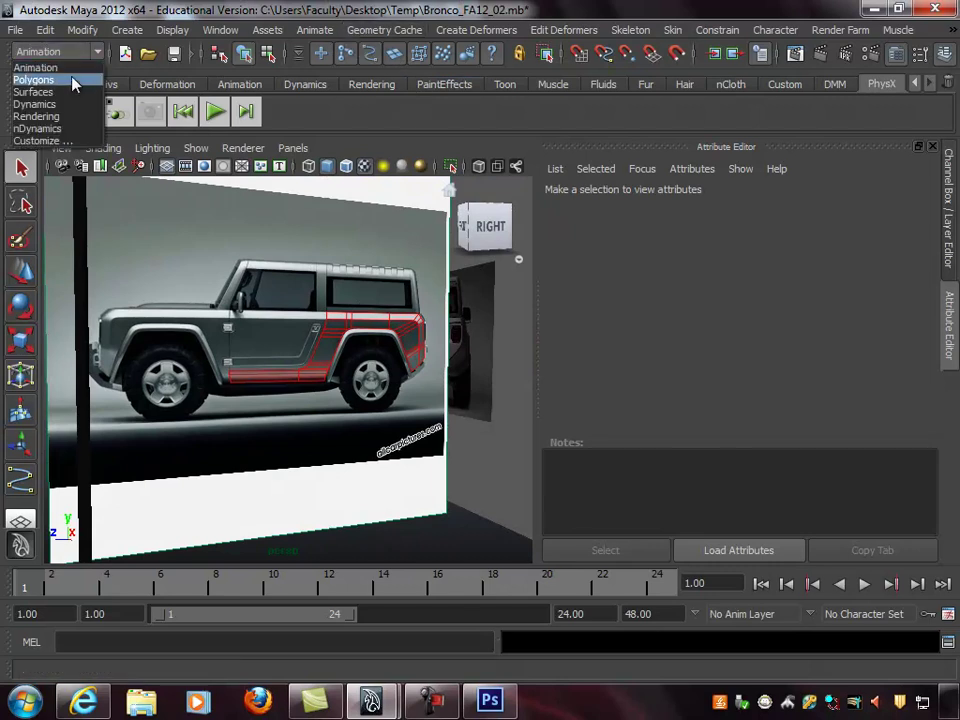
click(34, 80)
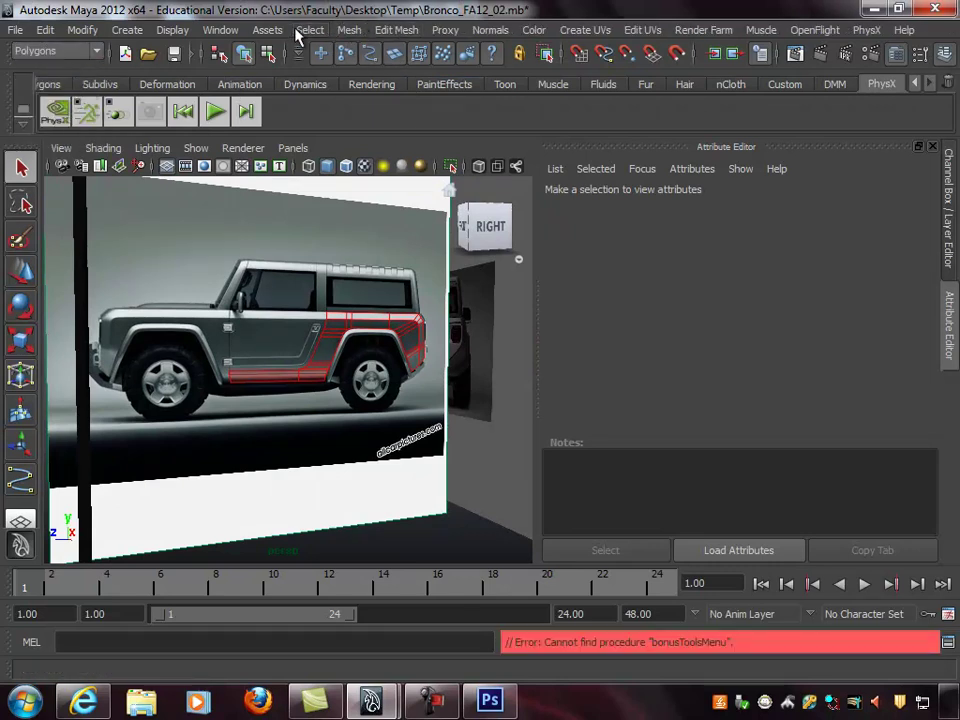
In the side view, create a four-sided polygon over the topmost long red strip of the rocker panel below the door
click(349, 30)
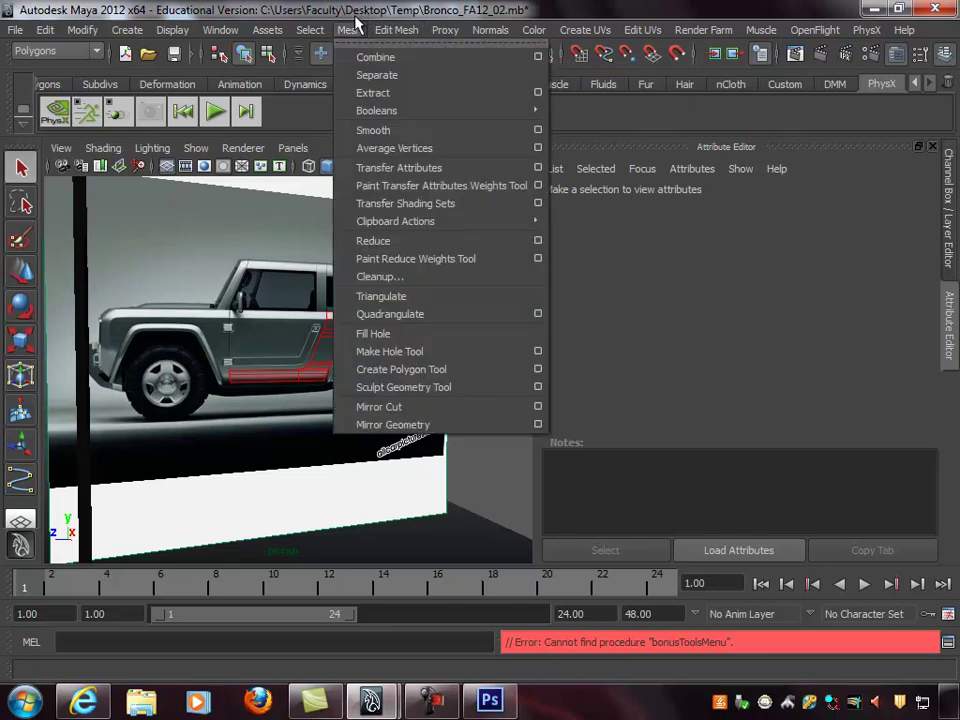
click(425, 370)
scroll(318, 360, up, 3)
key(space)
key(space)
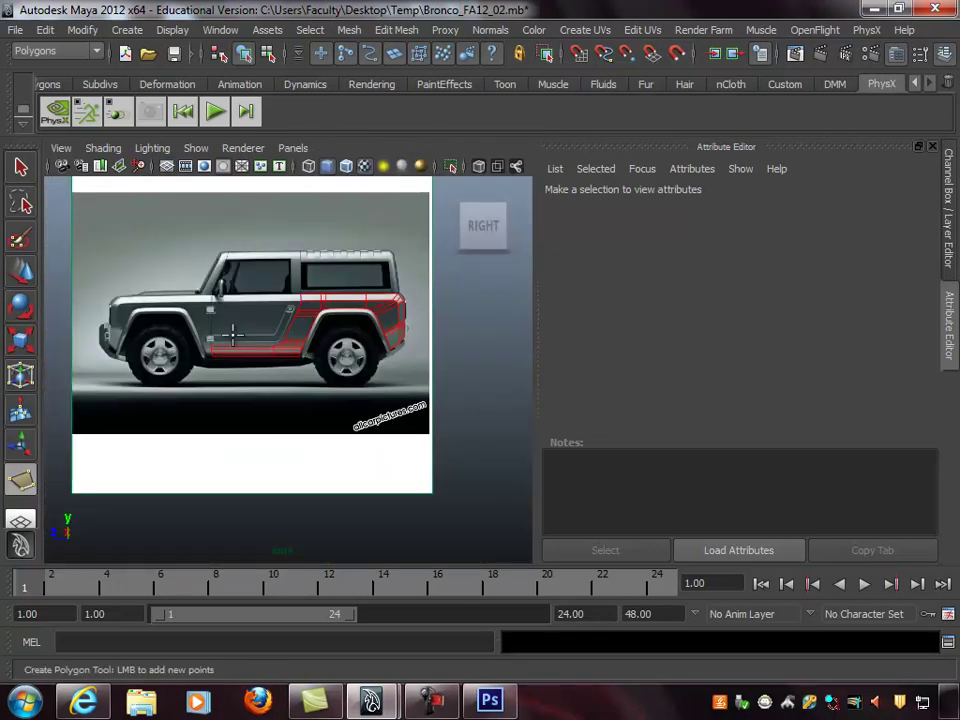
alt+right_drag(250, 331, 362, 358)
alt+middle_drag(95, 345, 266, 394)
alt+right_drag(266, 394, 388, 394)
alt+middle_drag(454, 391, 266, 345)
alt+right_drag(266, 345, 368, 336)
alt+middle_drag(368, 336, 388, 356)
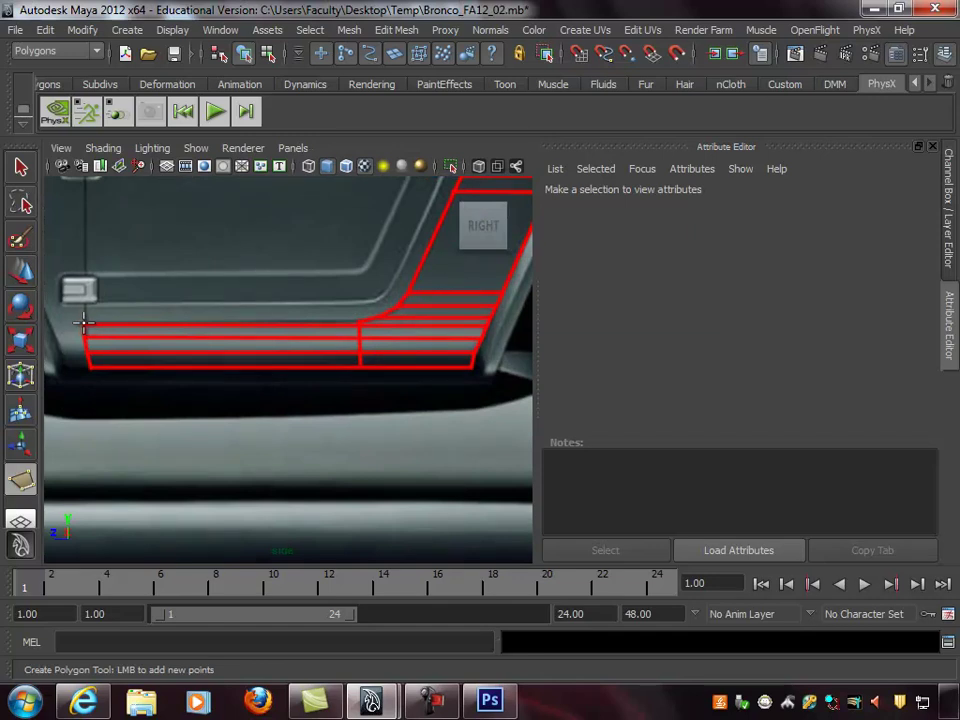
click(85, 324)
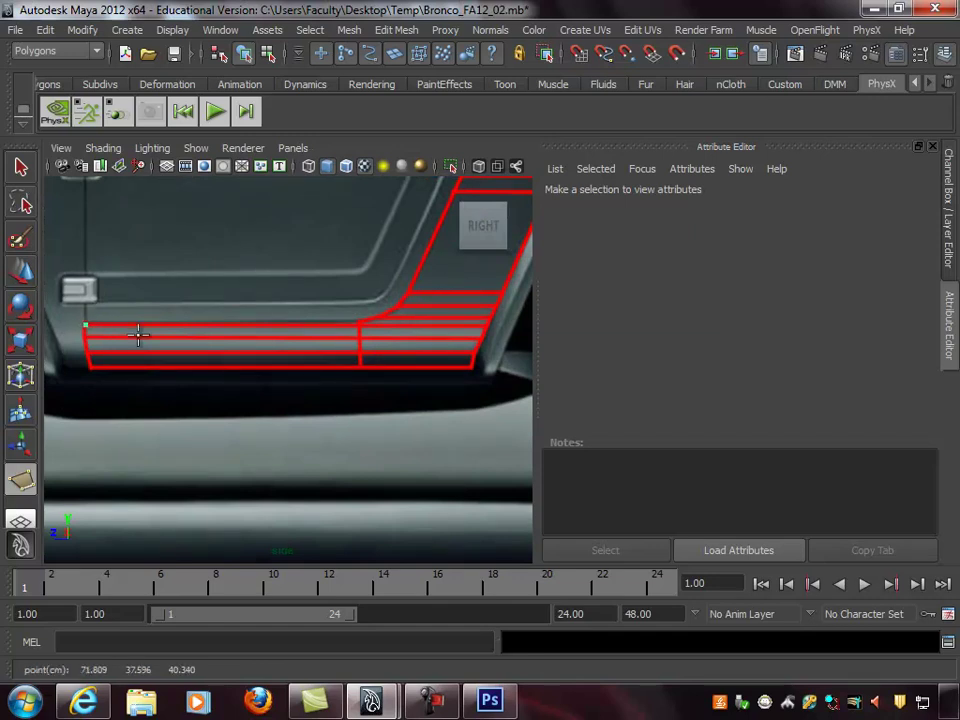
click(359, 324)
click(359, 338)
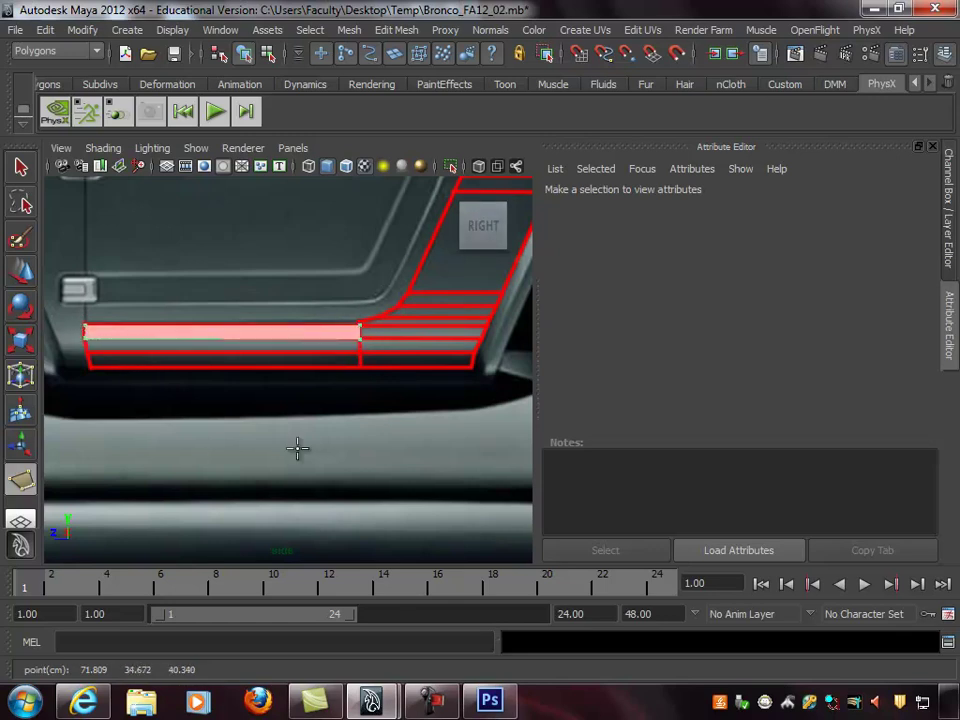
key(Return)
Examine from several angles in the perspective view how the new polygon sits on the live reference plane
scroll(300, 370, down, 3)
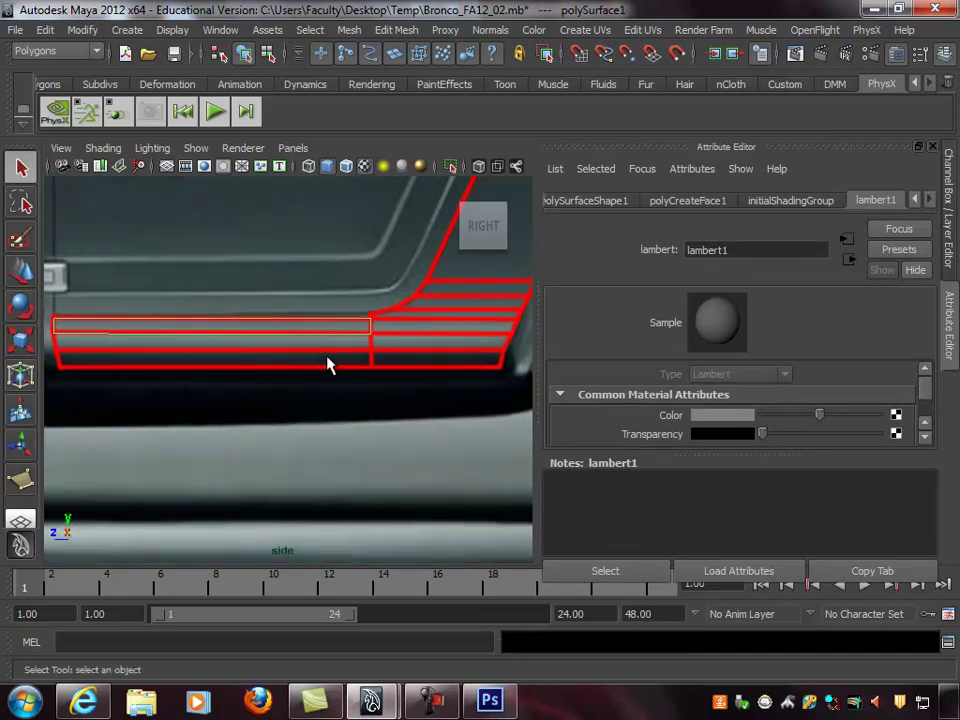
key(space)
key(space)
alt+drag(270, 241, 384, 371)
alt+right_drag(414, 370, 355, 356)
alt+drag(355, 356, 236, 379)
alt+right_drag(340, 376, 305, 376)
alt+drag(305, 378, 420, 395)
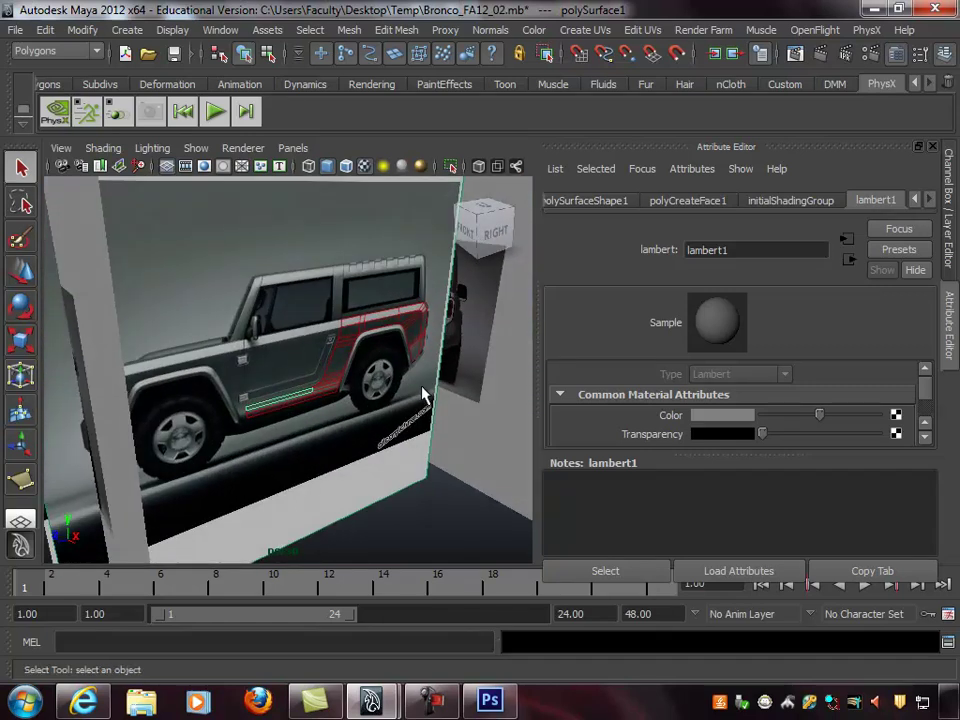
alt+right_drag(236, 392, 341, 379)
alt+middle_drag(341, 379, 355, 355)
mouse_move(355, 355)
alt+mouse_down()
mouse_move(330, 326)
mouse_move(343, 358)
alt+mouse_up()
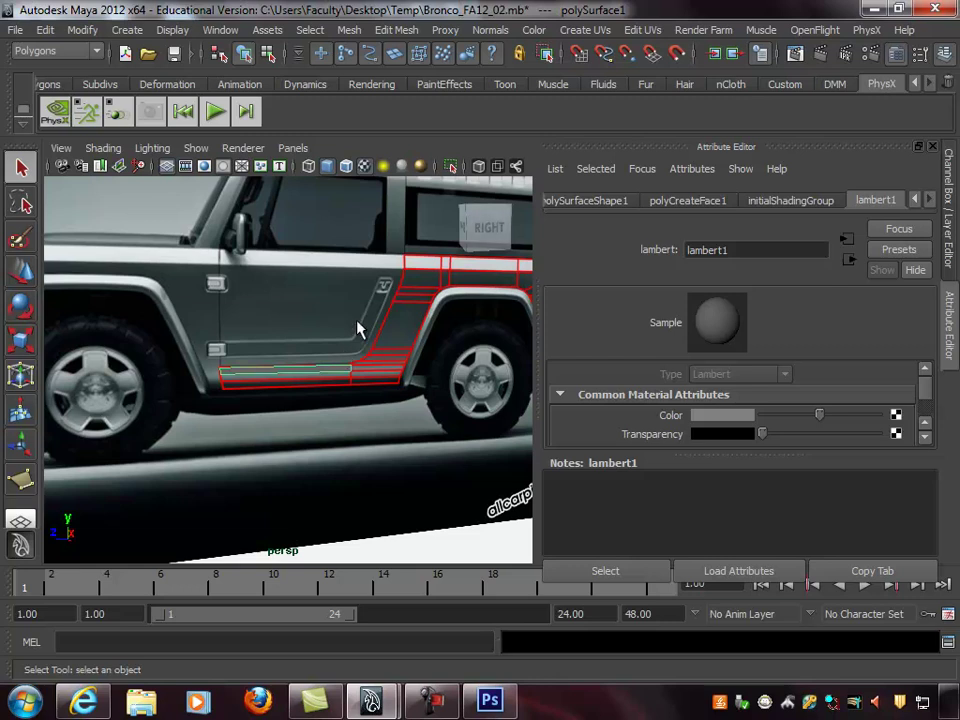
Create a four-sided polygon over the middle long rocker strip in the side view, snapping its upper corners to the first polygon's lower vertices
key(space)
key(space)
scroll(225, 375, up, 5)
alt+middle_drag(290, 355, 338, 329)
scroll(400, 340, up, 1)
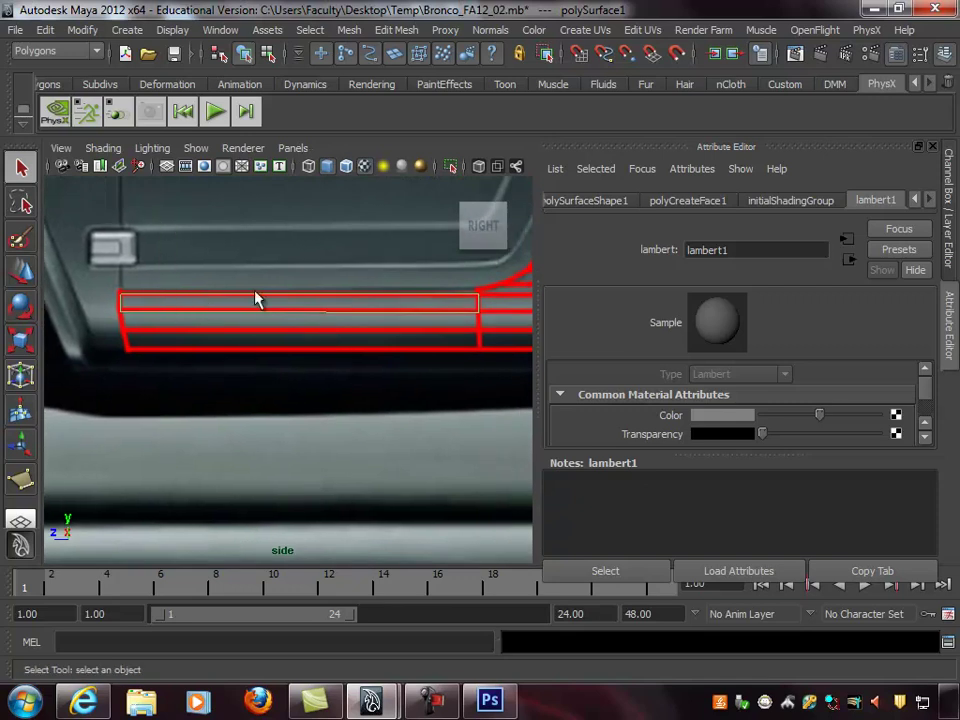
alt+right_drag(246, 310, 292, 307)
alt+middle_drag(288, 306, 296, 313)
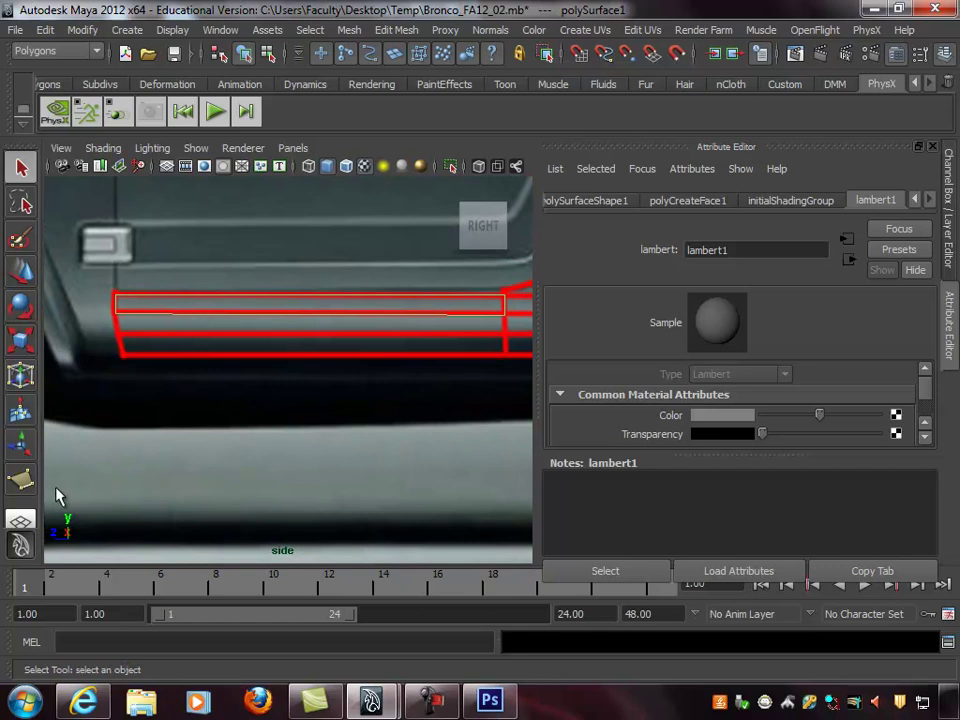
click(20, 480)
alt+middle_drag(167, 345, 169, 326)
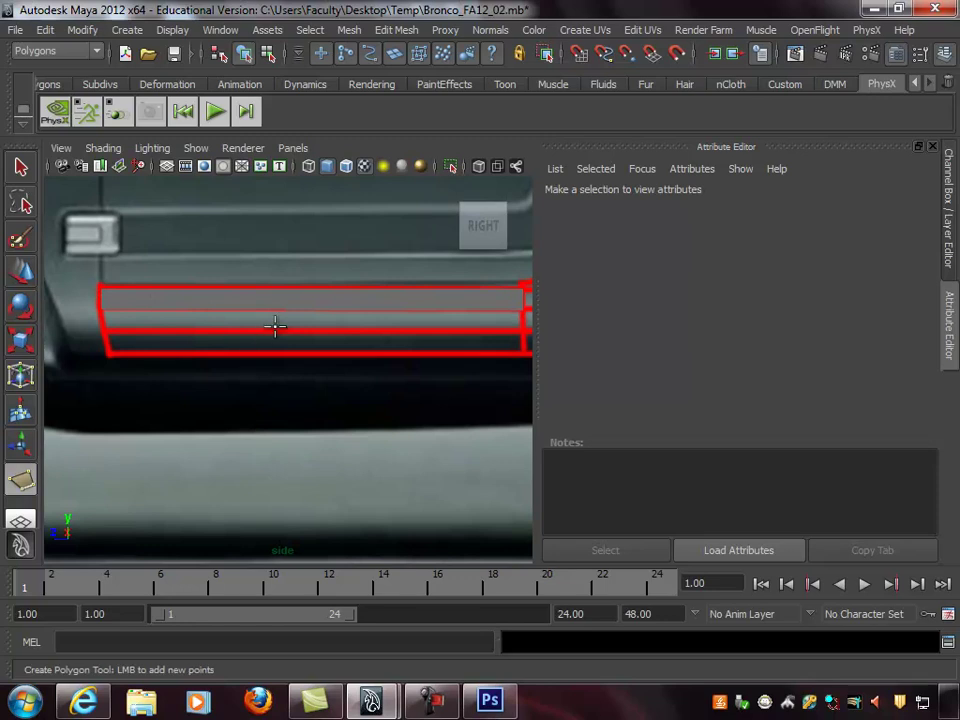
alt+middle_drag(266, 334, 259, 321)
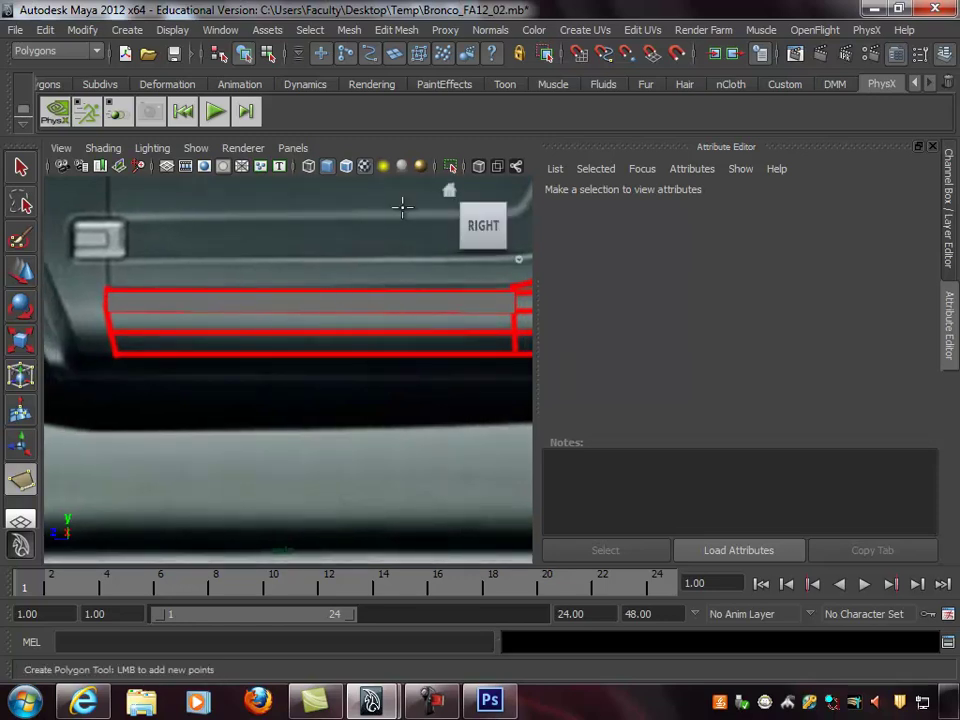
alt+middle_drag(341, 257, 306, 330)
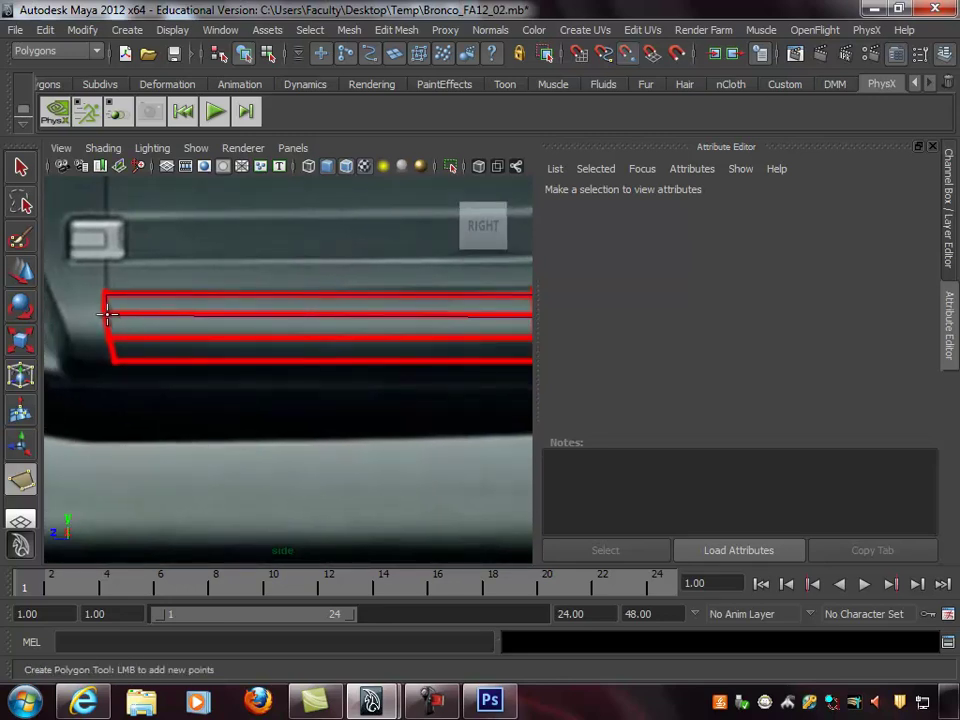
alt+middle_drag(294, 341, 276, 331)
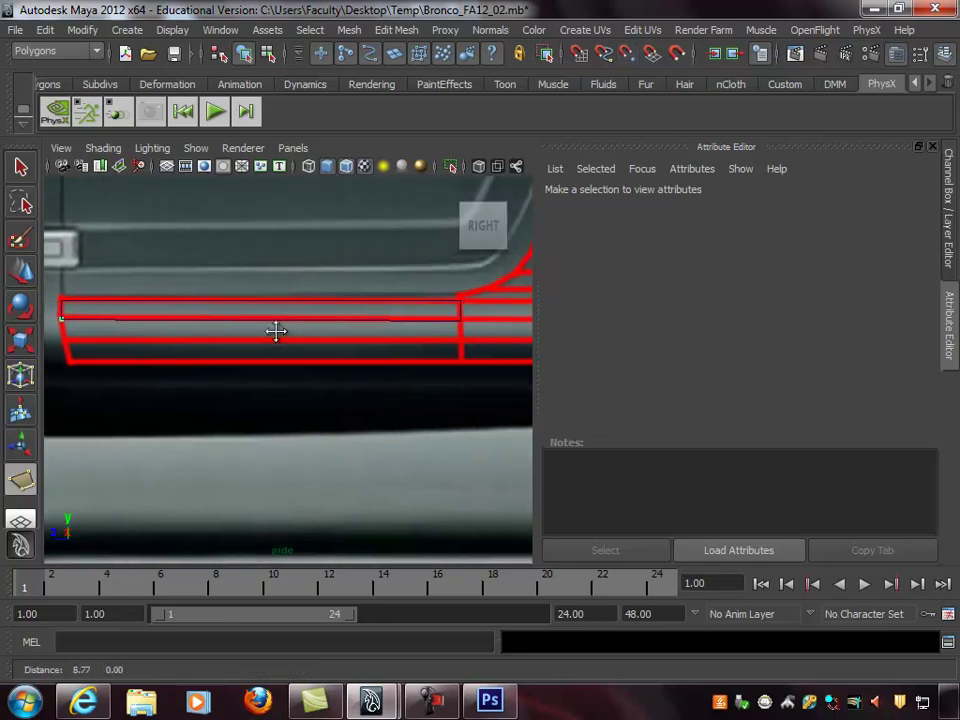
click(461, 319)
click(461, 342)
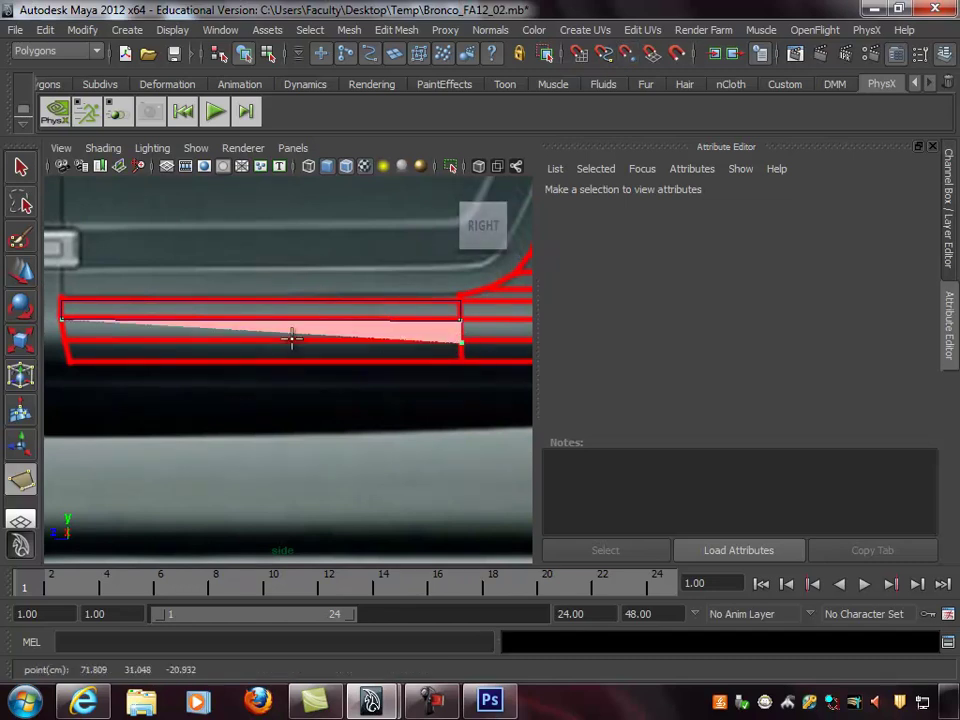
click(65, 340)
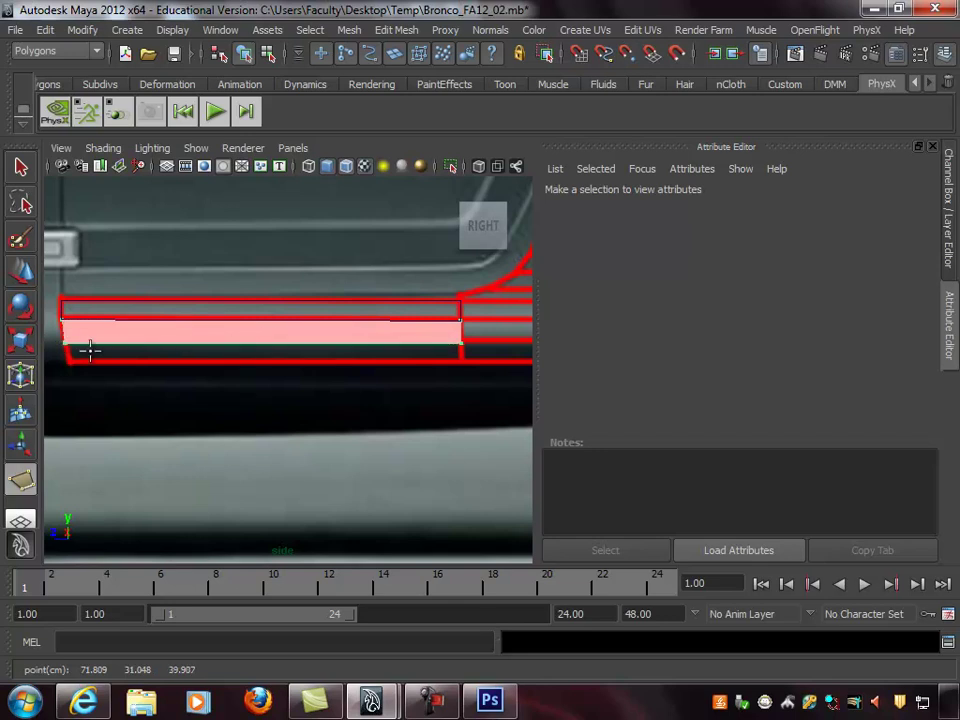
key(Return)
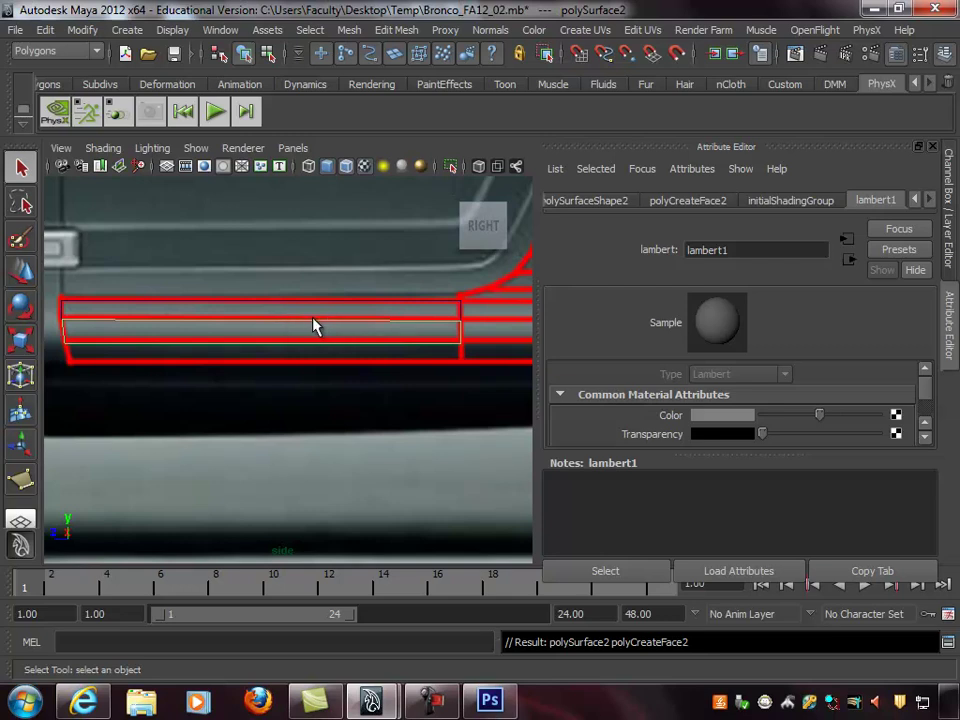
Create a four-sided polygon over the lowest long rocker strip, sharing its upper corners with the middle polygon
key(y)
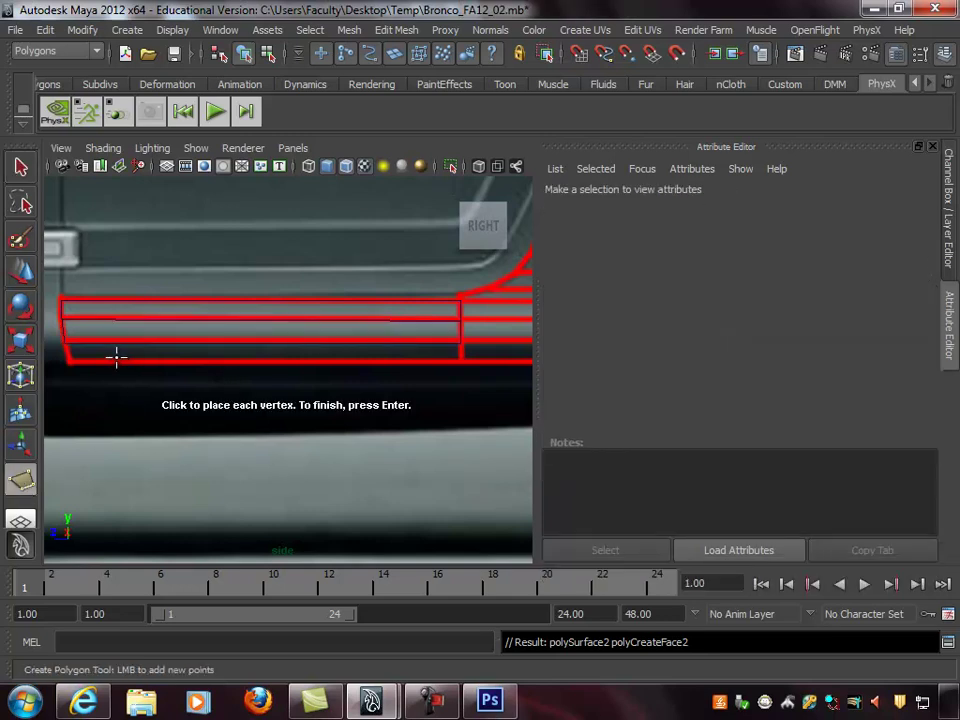
click(65, 342)
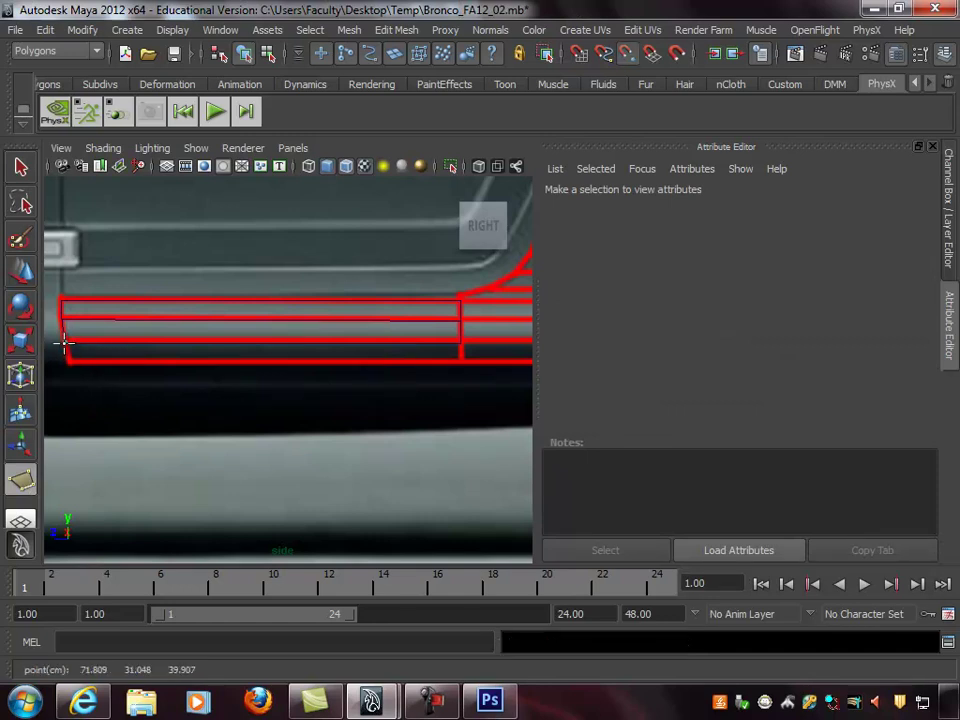
click(461, 362)
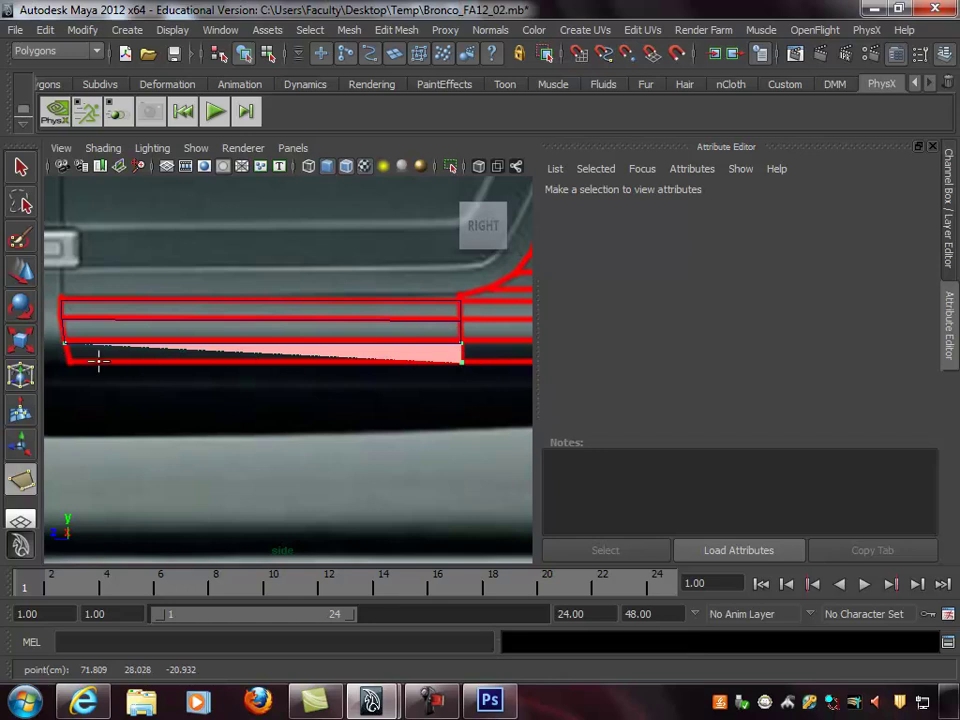
click(67, 362)
key(Return)
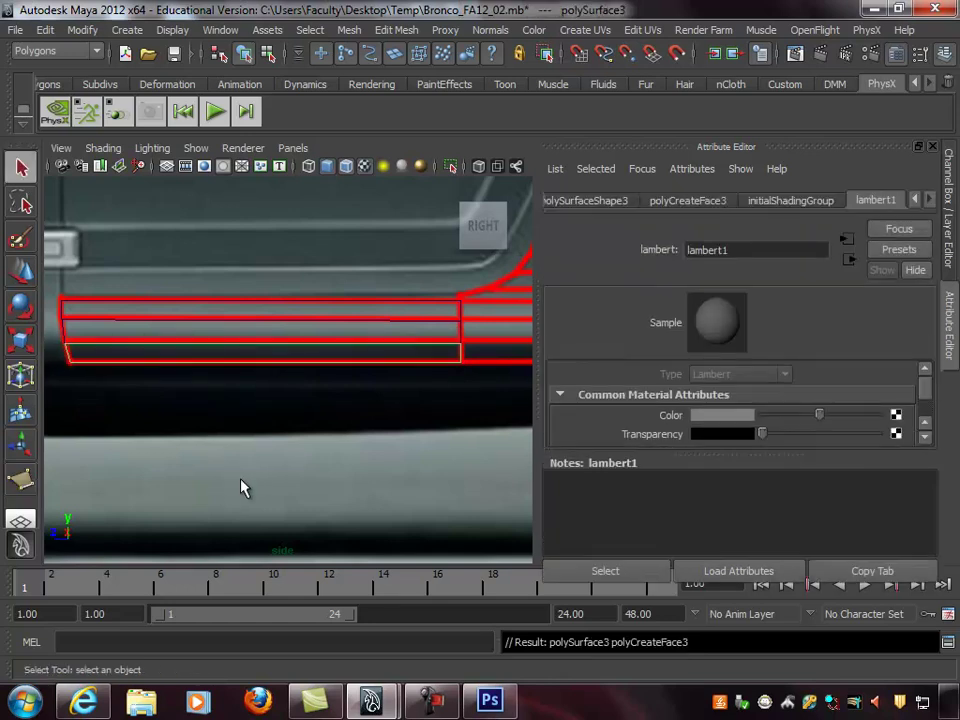
Create a four-sided polygon over the top strip of the short rear rocker section, adjoining the topmost long polygon
alt+right_drag(371, 343, 257, 343)
alt+middle_drag(345, 343, 370, 378)
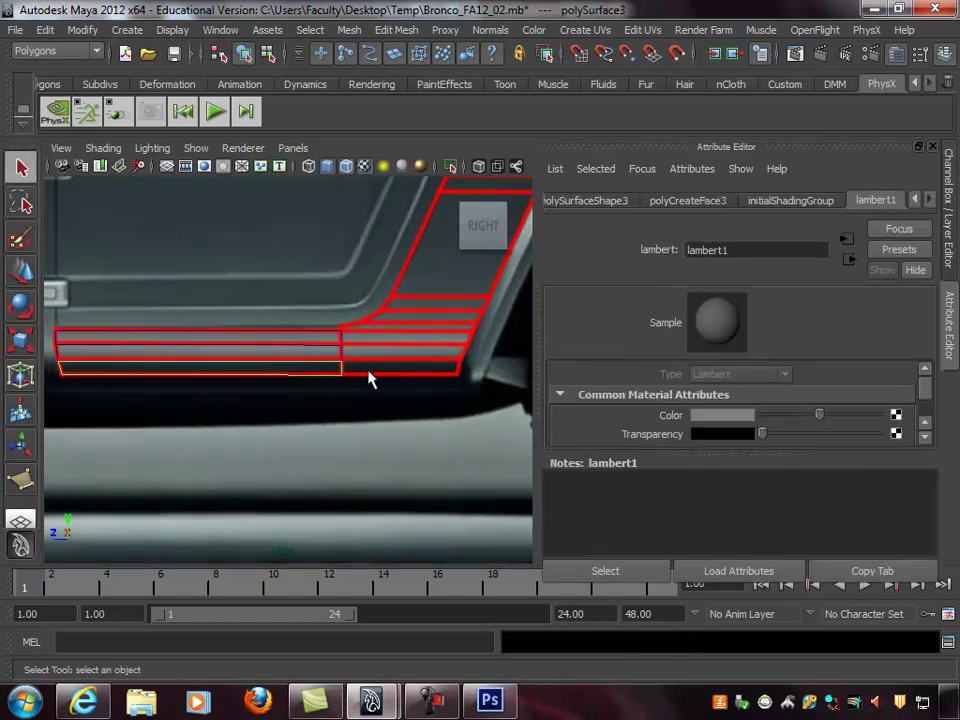
click(22, 486)
alt+right_drag(293, 339, 399, 329)
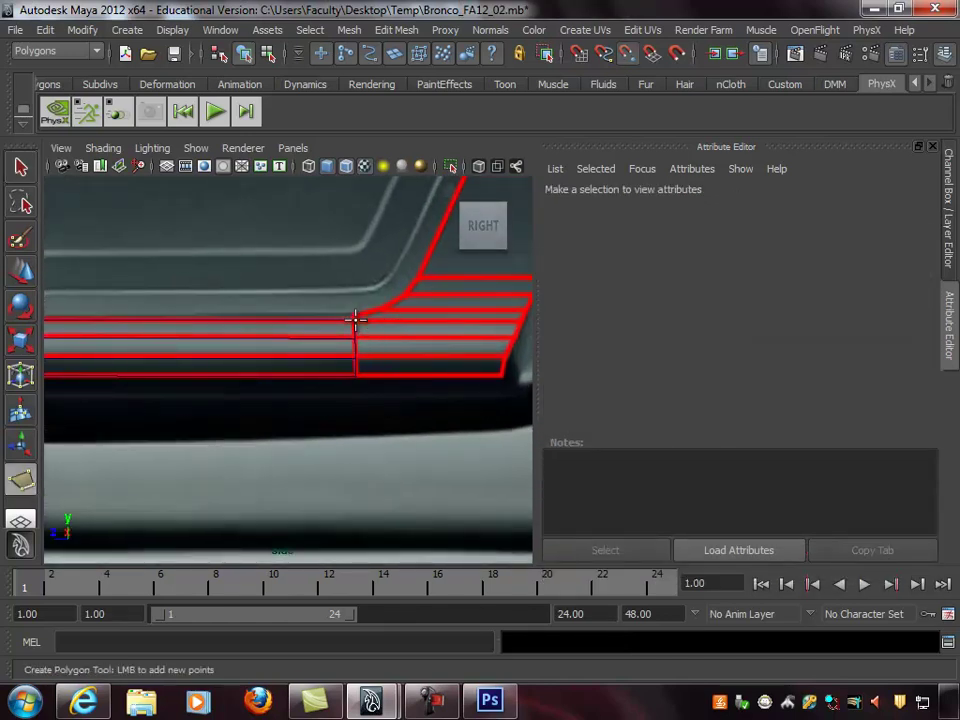
click(355, 320)
click(520, 320)
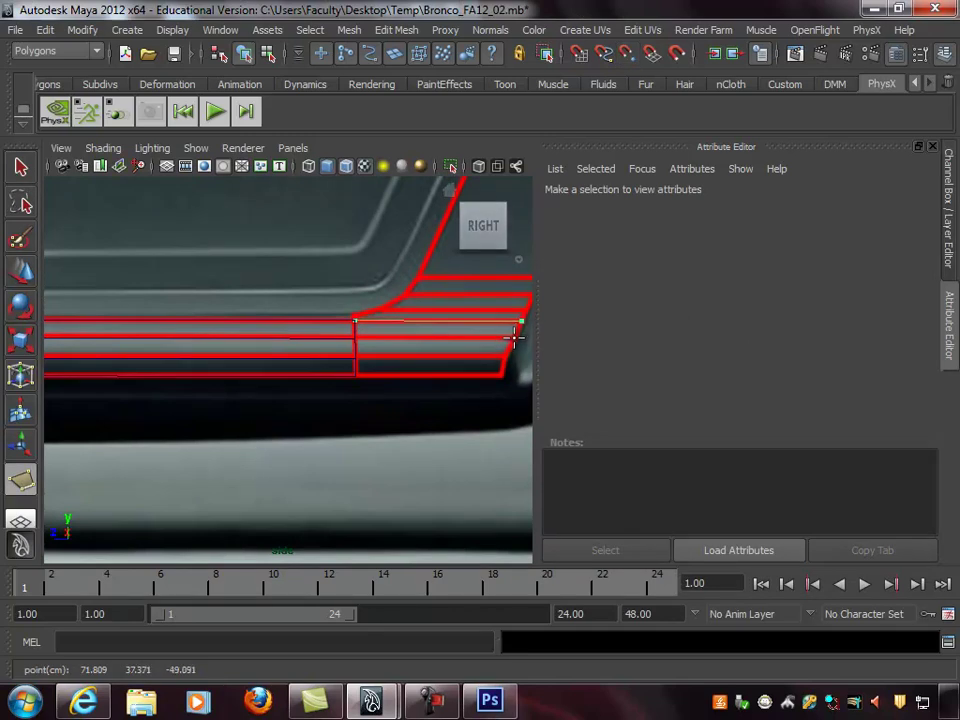
click(514, 338)
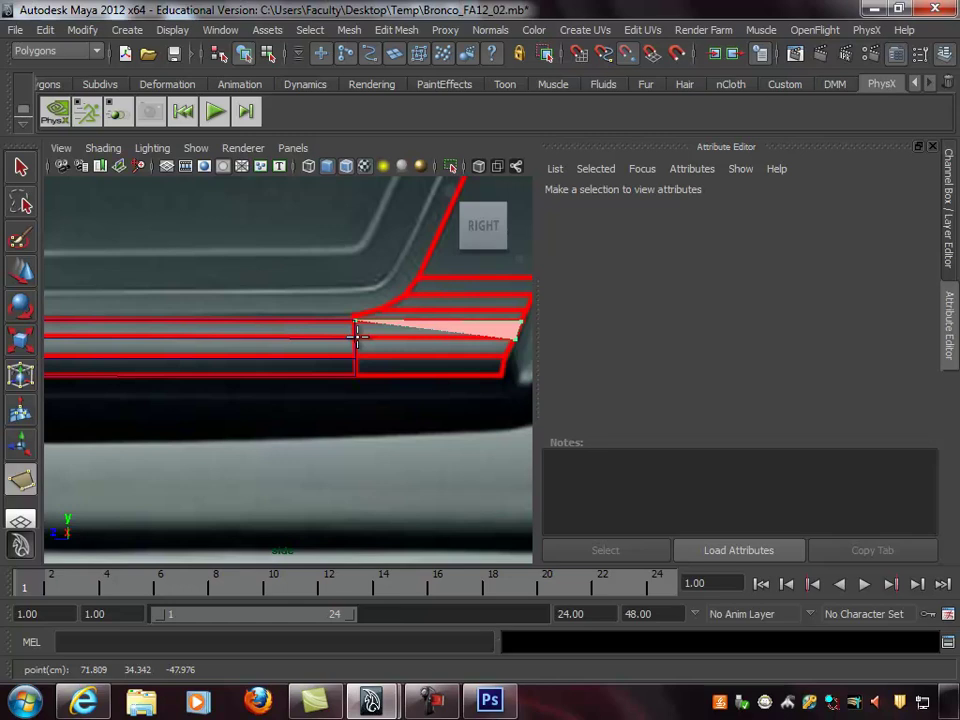
key(Return)
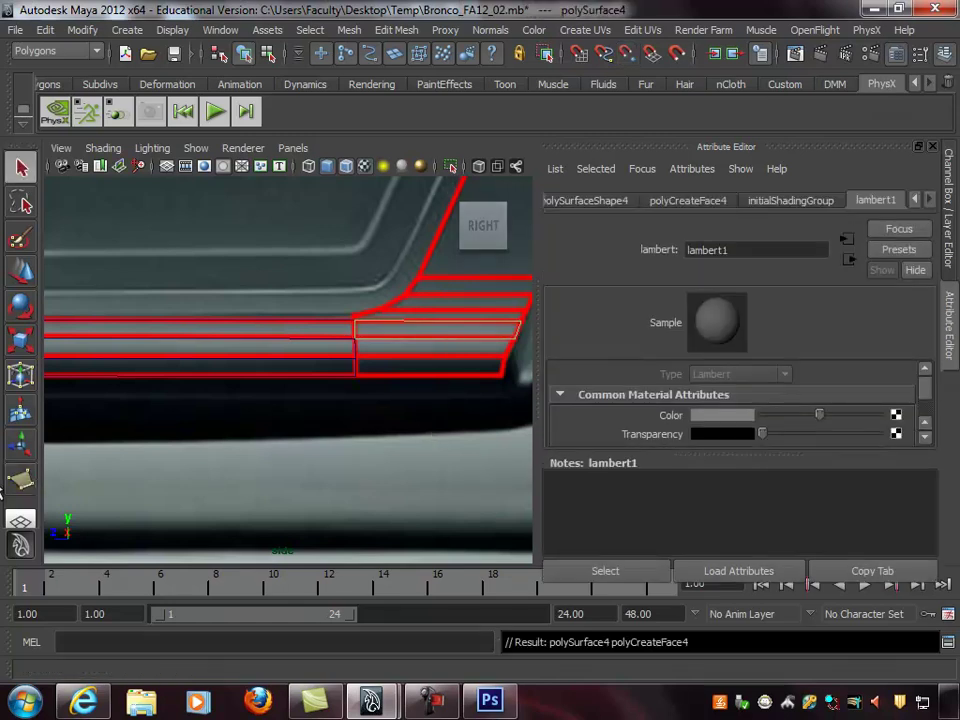
Create a four-sided polygon over the middle strip of the rear rocker section, snapped to the neighbouring vertices
click(22, 481)
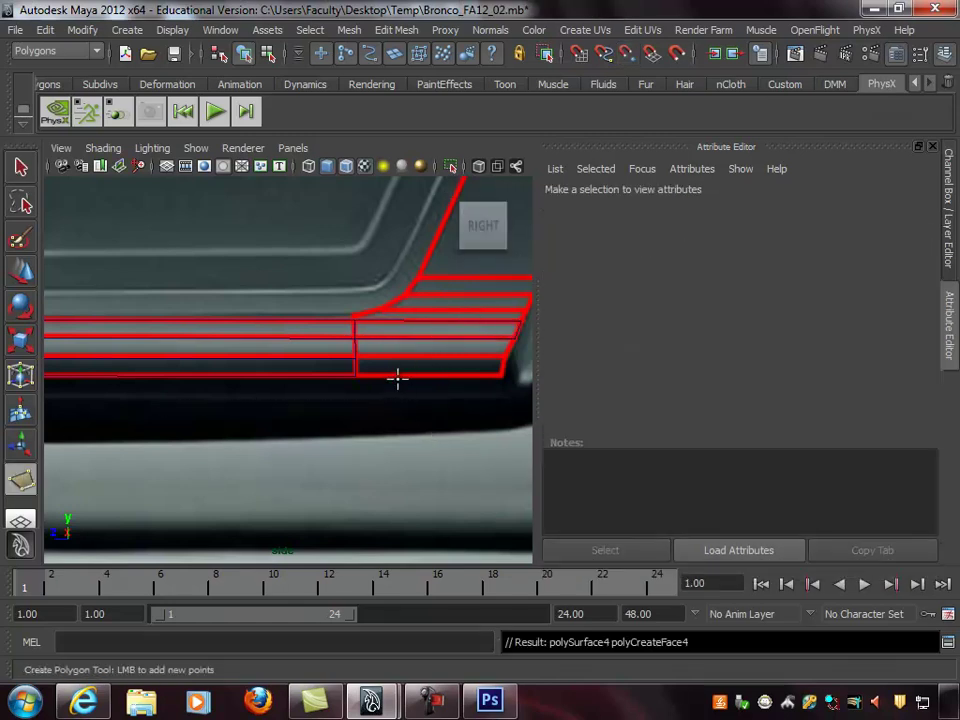
click(354, 339)
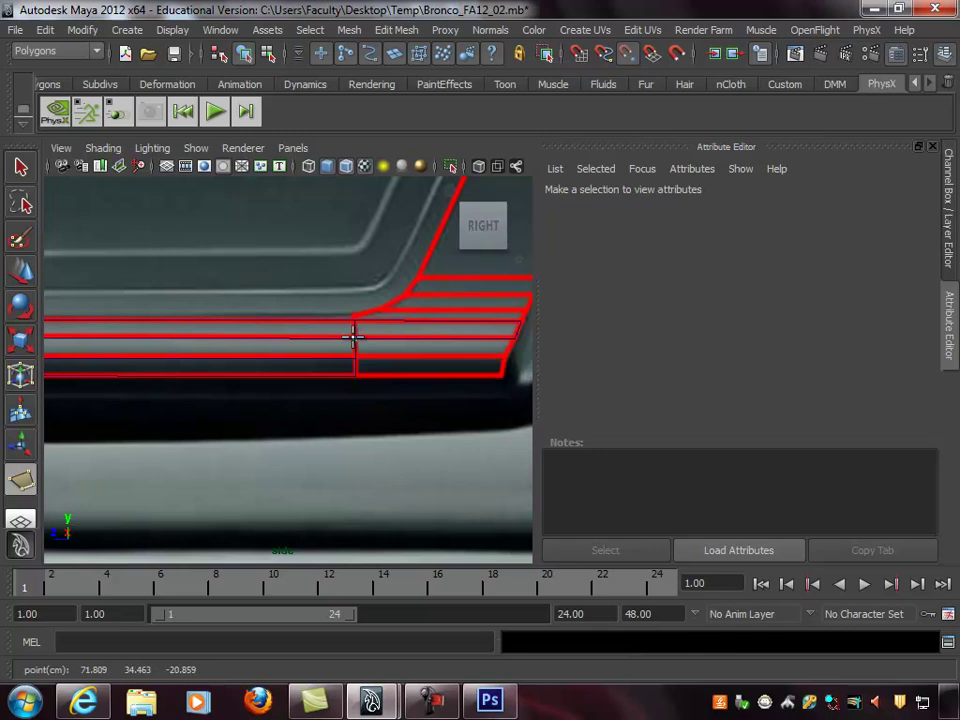
click(513, 338)
click(507, 355)
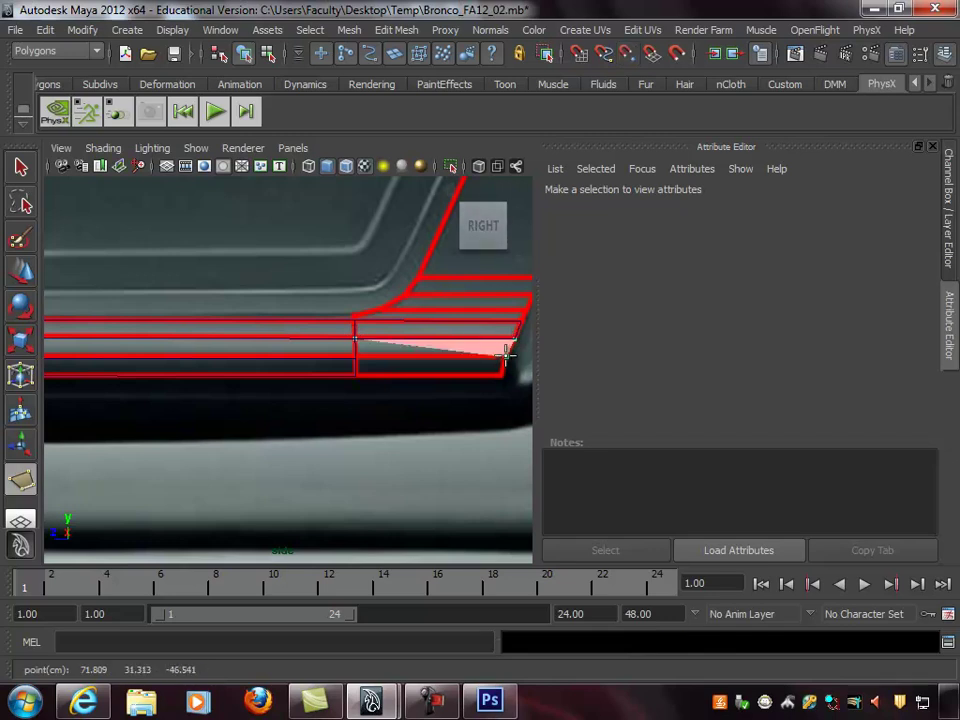
click(355, 356)
key(Return)
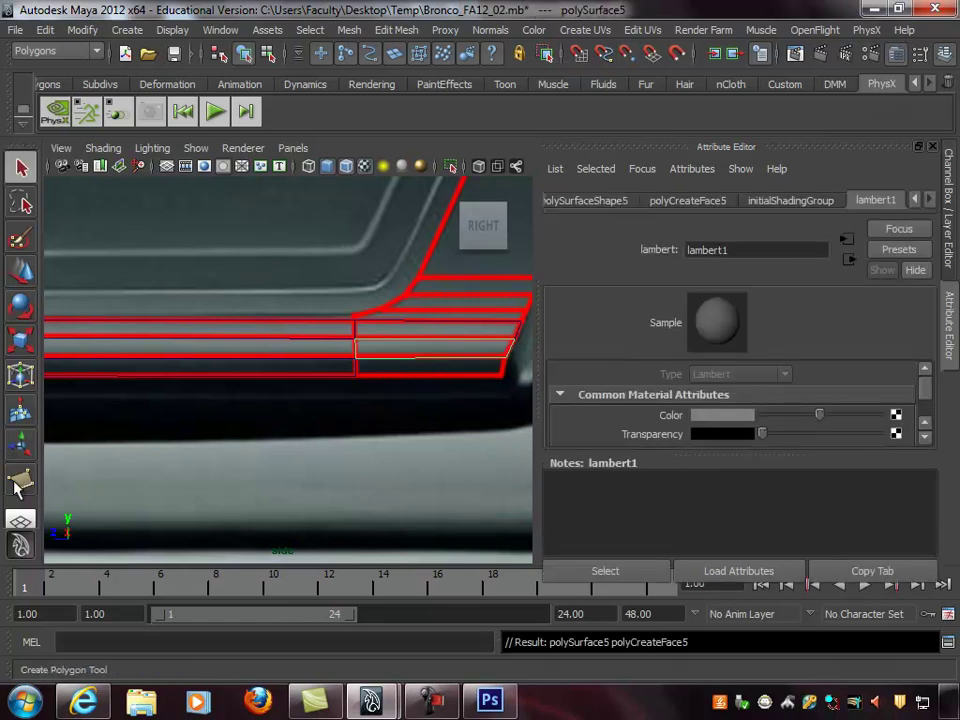
Create a four-sided polygon over the bottom strip of the rear rocker section, closing its slanted rear corner
click(20, 482)
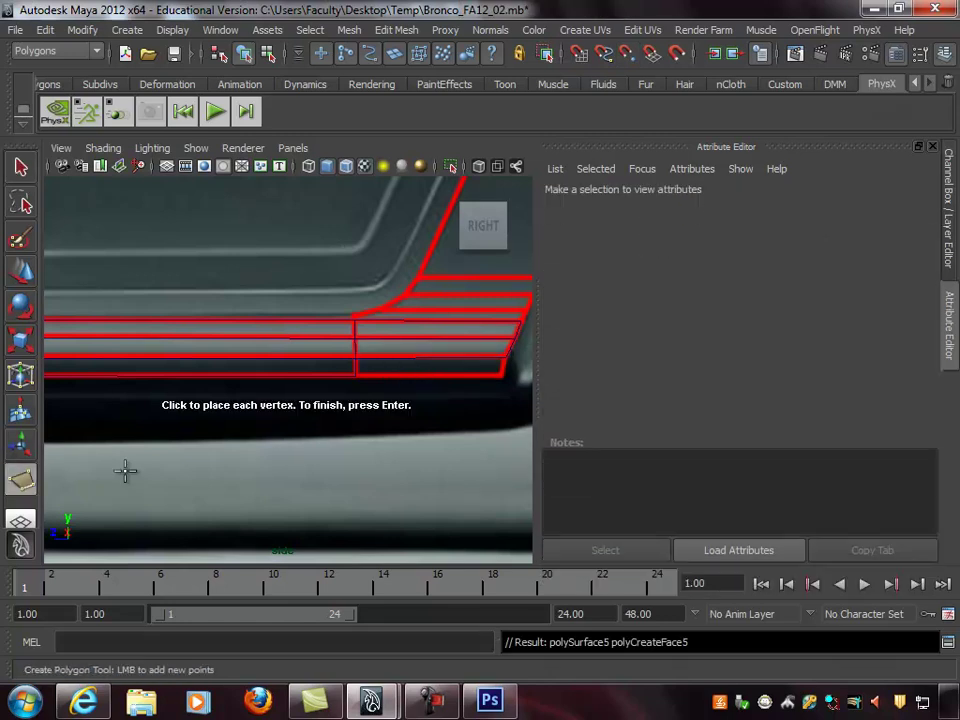
click(355, 356)
click(507, 356)
click(503, 376)
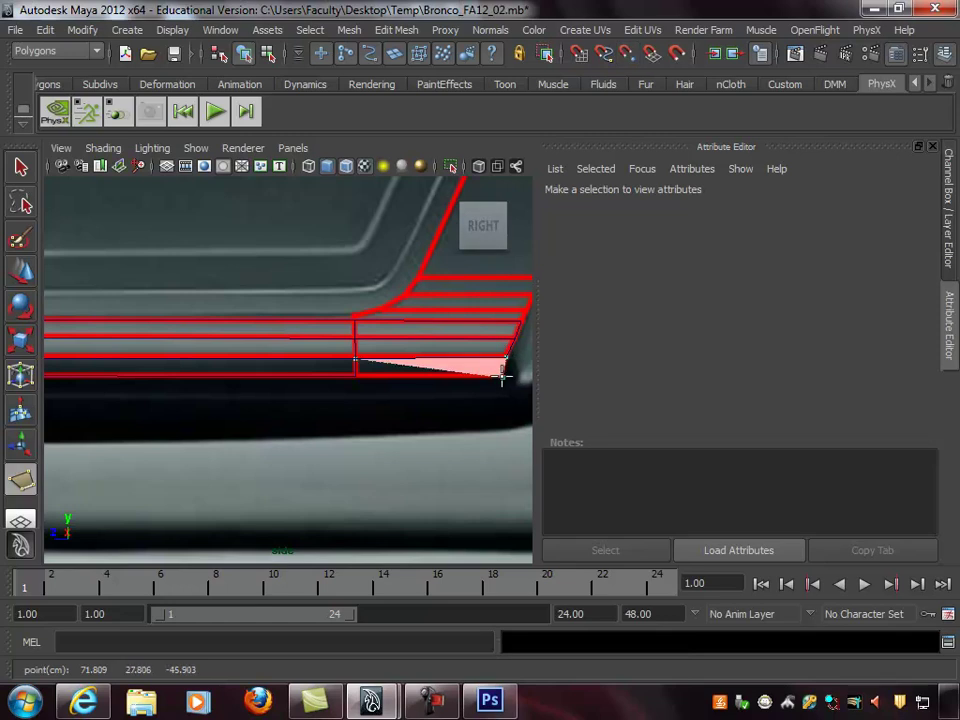
click(356, 376)
key(Return)
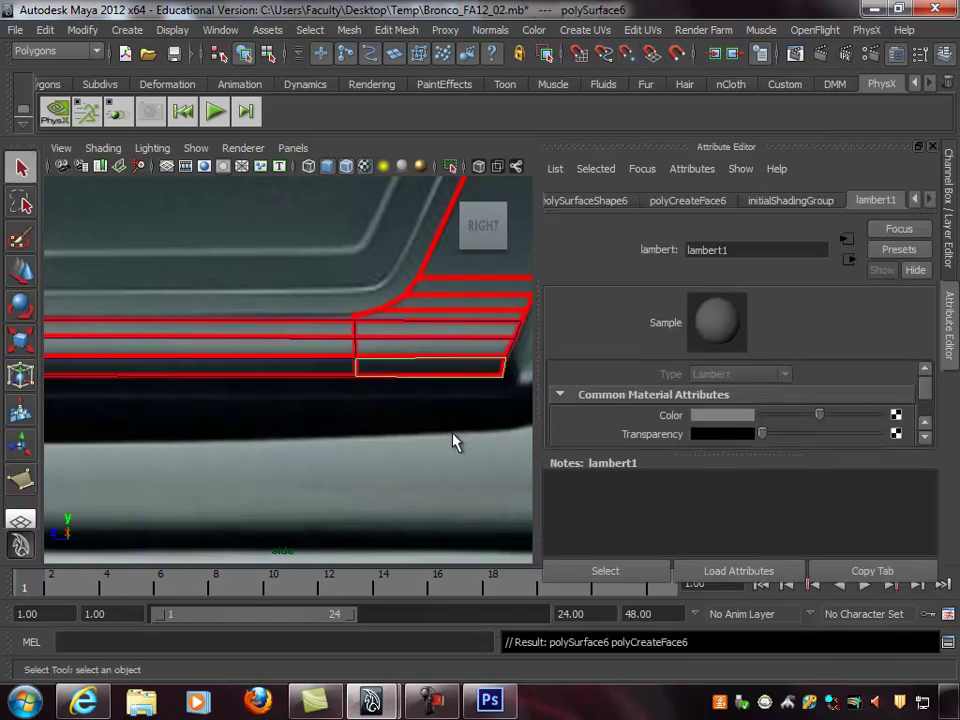
Create a four-sided polygon over the first thin strip above the rear rocker section, starting at the door's curved lower corner
alt+right_drag(446, 386, 351, 386)
alt+middle_drag(351, 386, 273, 433)
alt+right_drag(197, 405, 291, 411)
alt+middle_drag(291, 411, 346, 370)
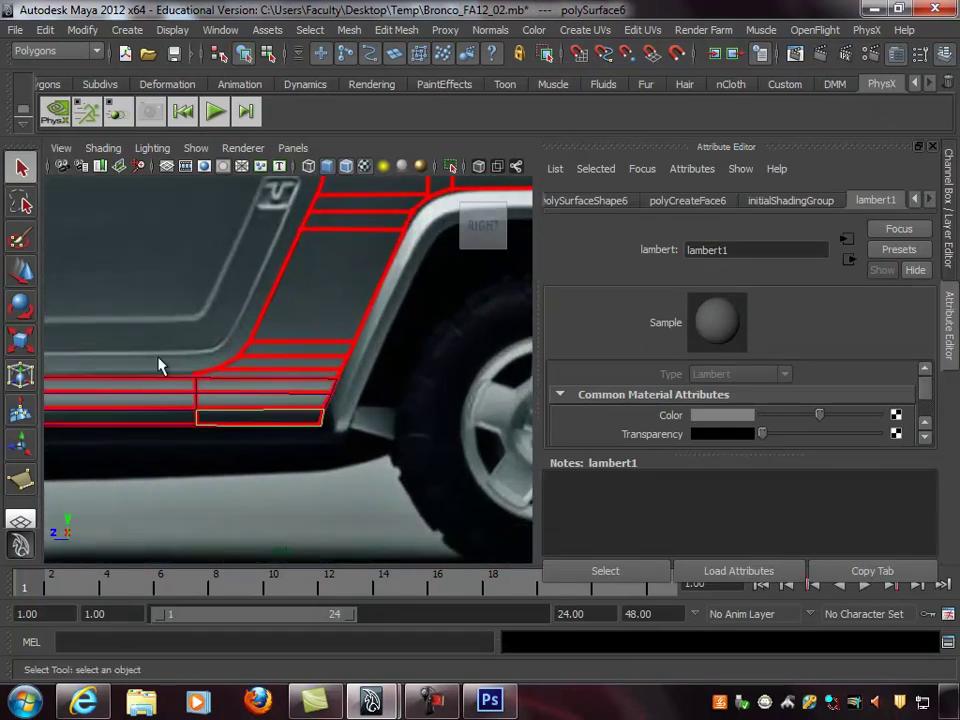
click(21, 480)
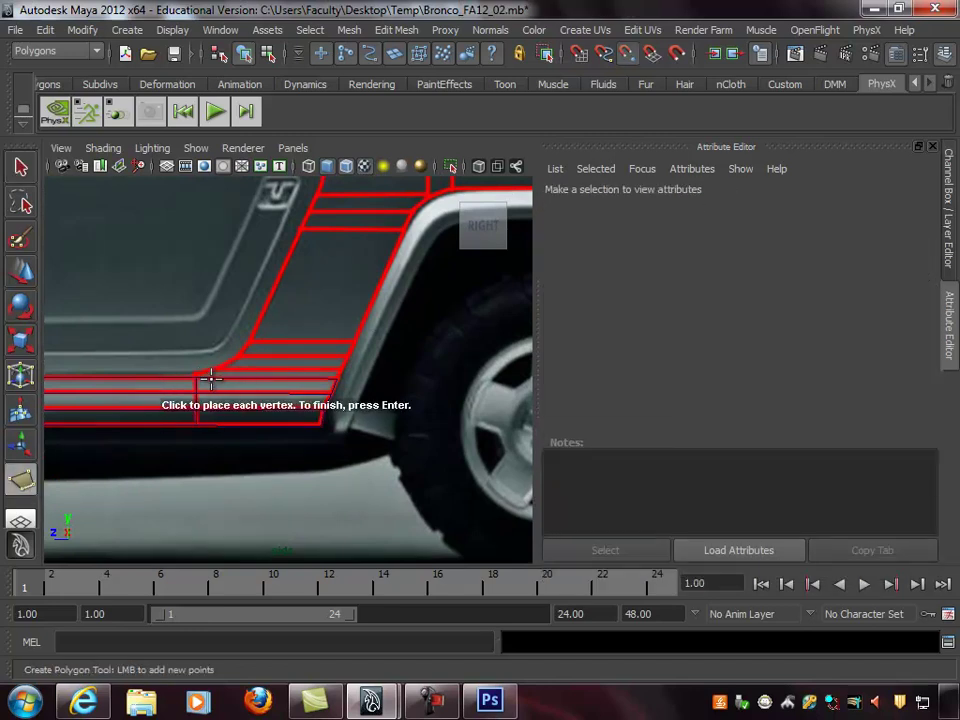
click(197, 378)
click(218, 368)
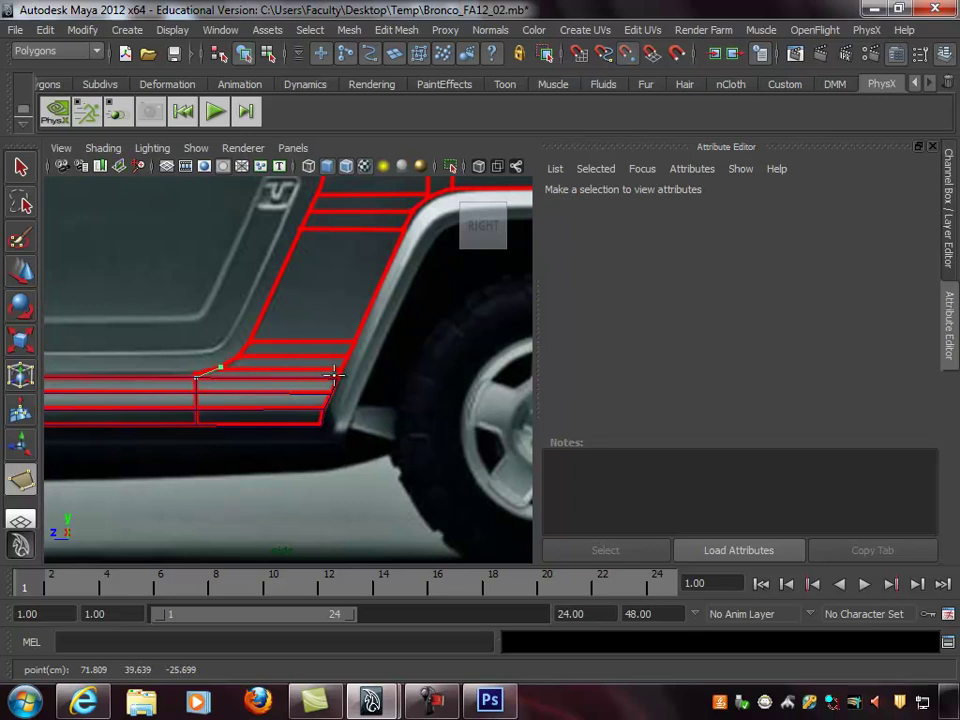
click(340, 368)
click(336, 377)
key(Return)
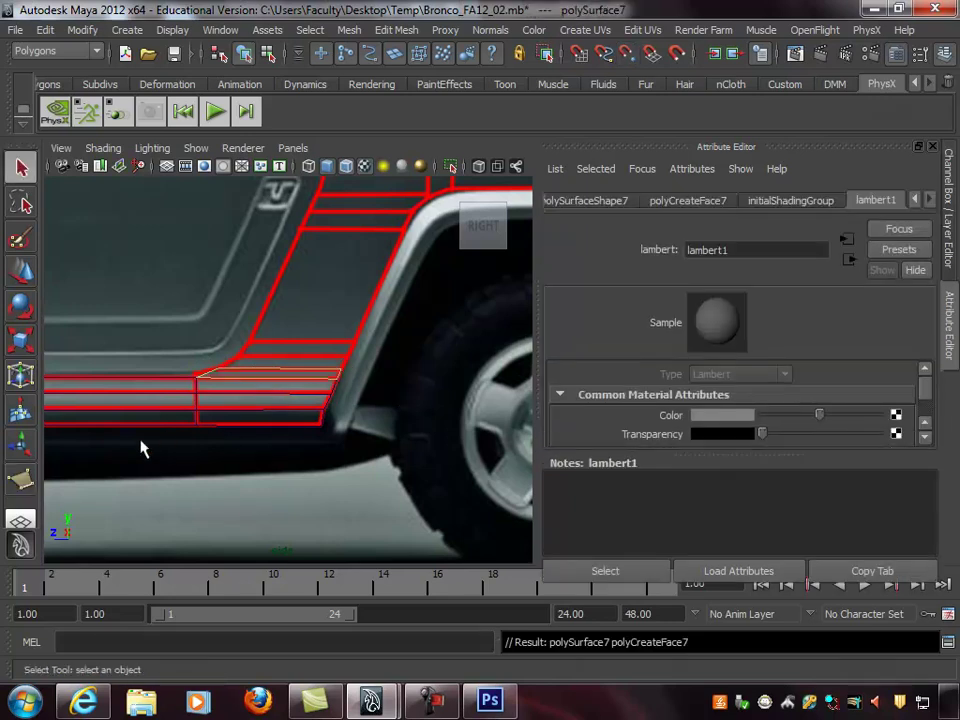
Create a four-sided polygon over the second strip above the rear rocker section, following the door curve and sharing the lower polygon's upper corners
click(22, 481)
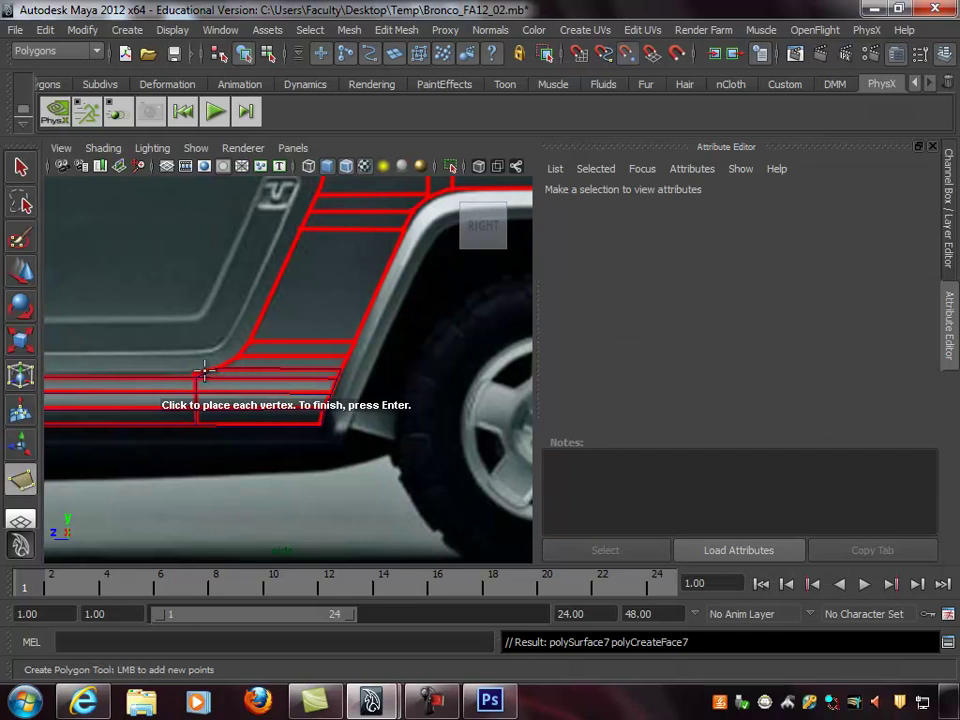
click(219, 366)
click(240, 356)
click(345, 355)
click(339, 369)
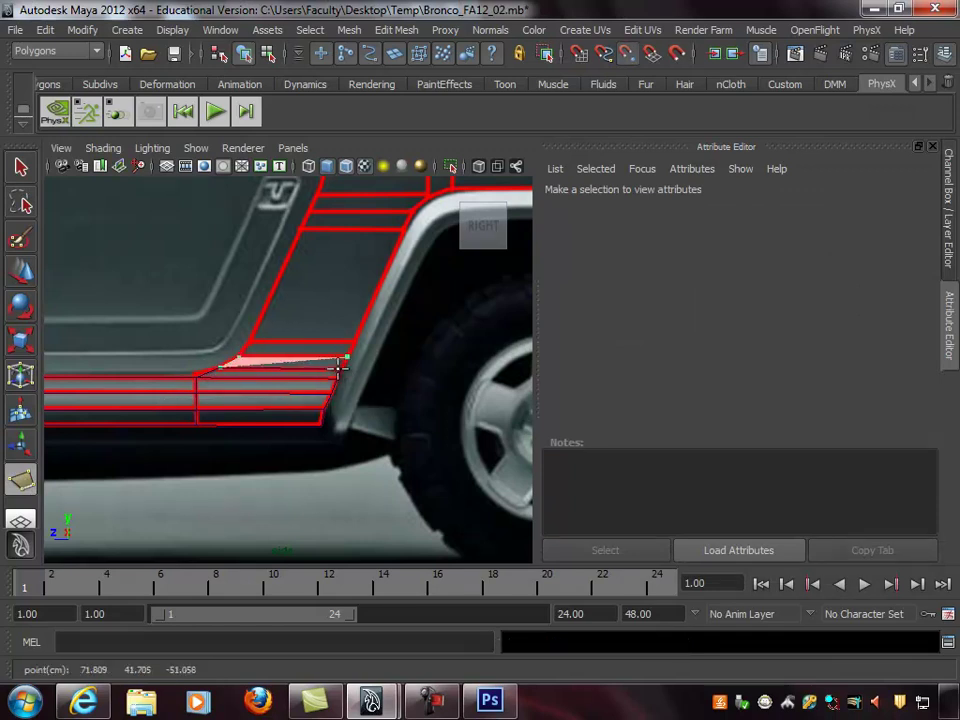
key(Return)
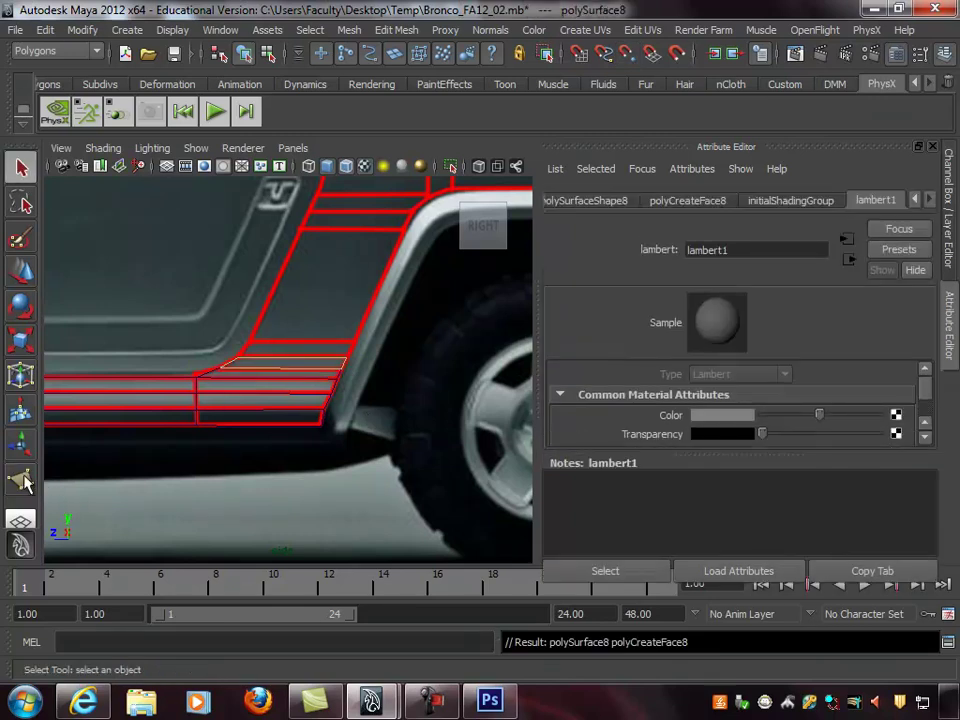
Create a four-sided polygon over the third thin strip above the rear rocker, just beneath the large slanted panel
click(22, 481)
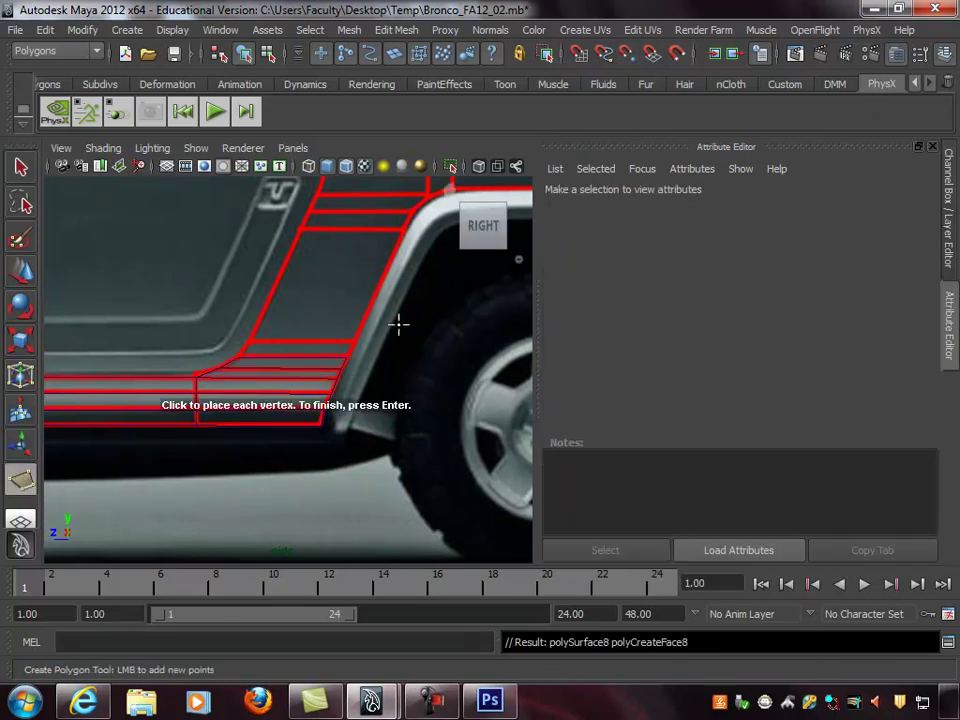
click(240, 355)
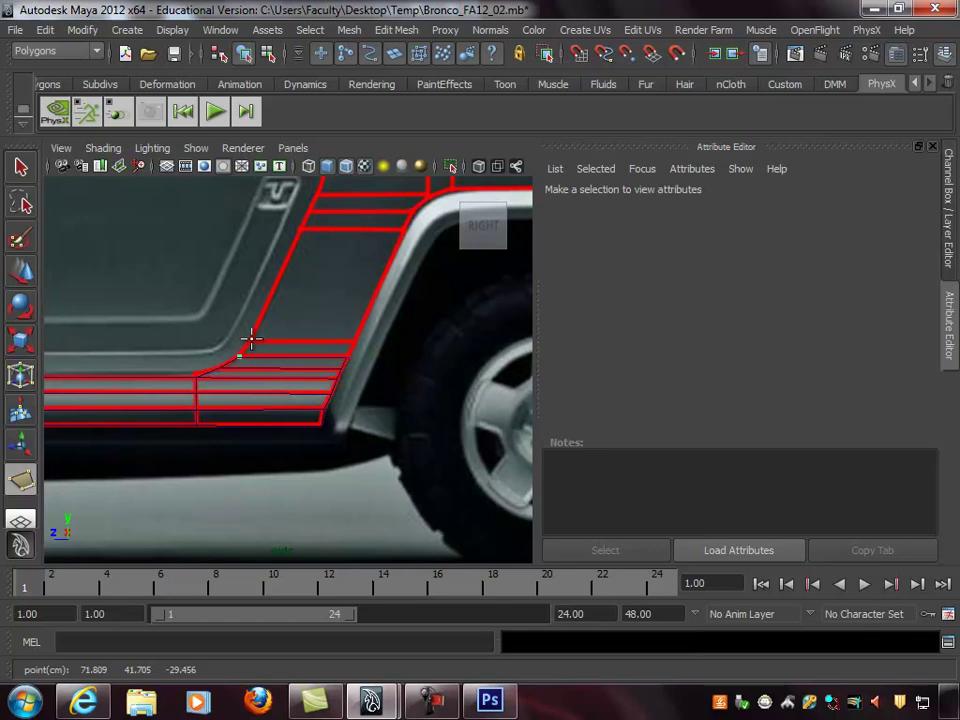
click(251, 340)
click(354, 341)
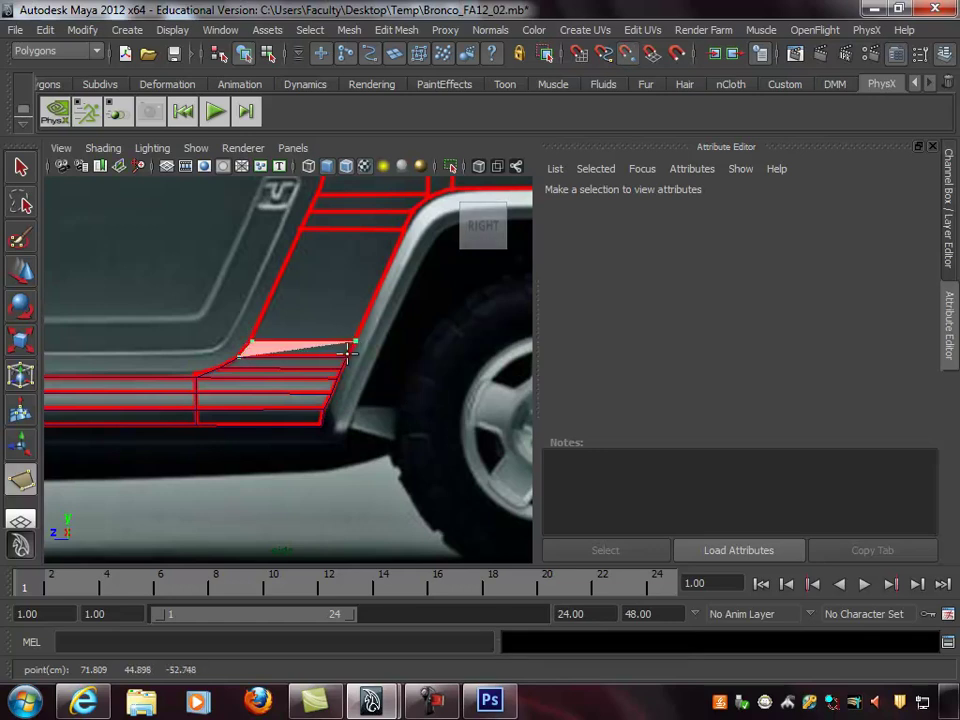
click(345, 354)
key(Return)
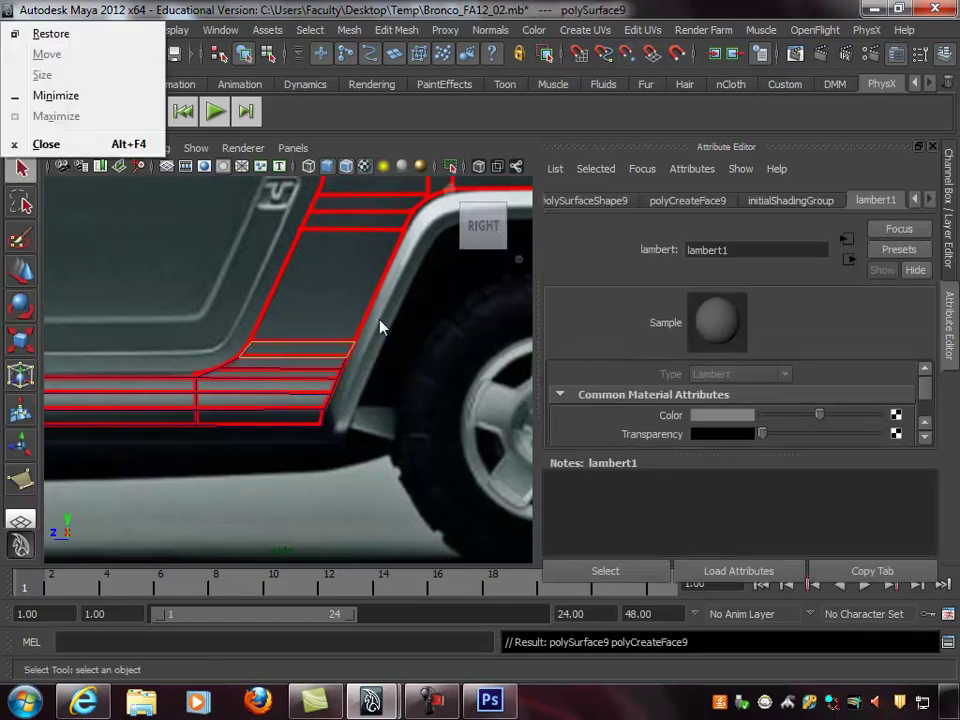
Create a four-sided polygon over the large slanted panel between the door edge and the rear wheel arch
scroll(310, 272, down, 2)
click(21, 480)
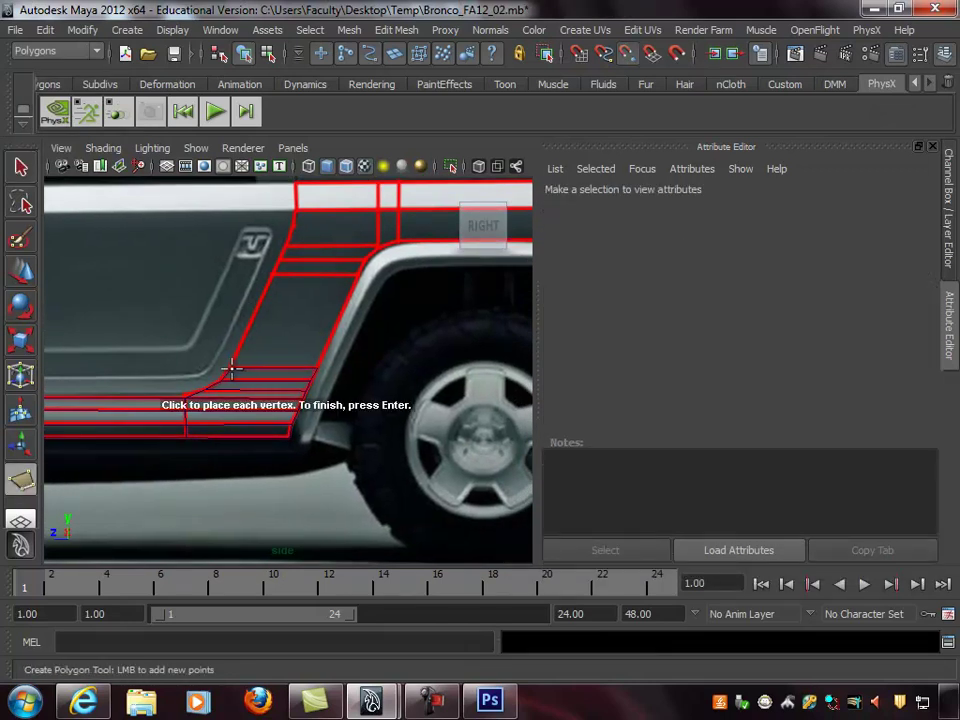
click(233, 369)
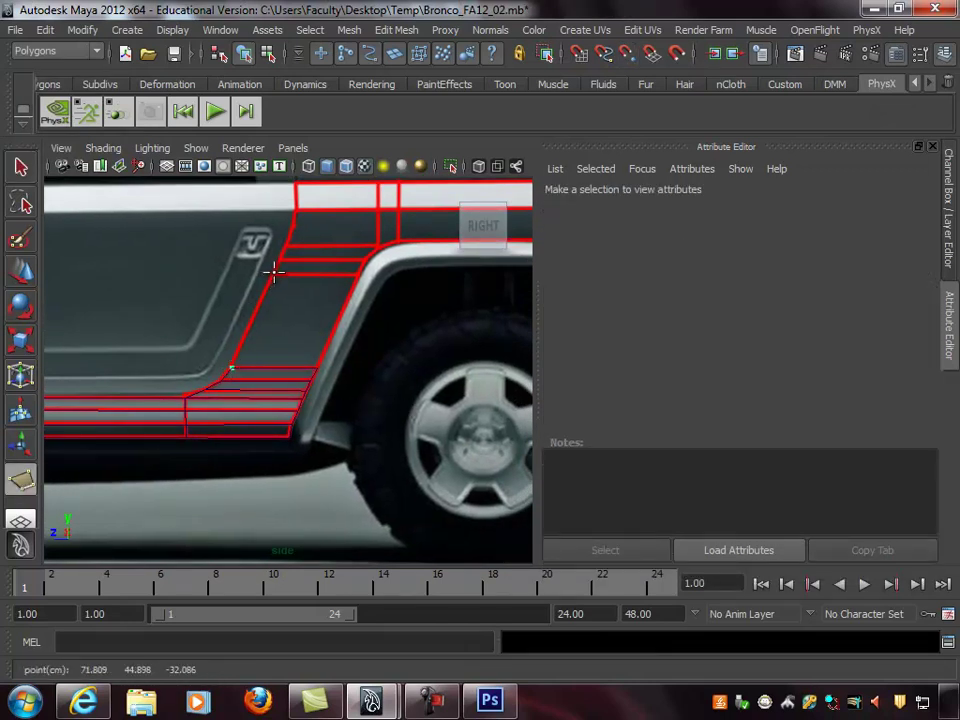
click(272, 273)
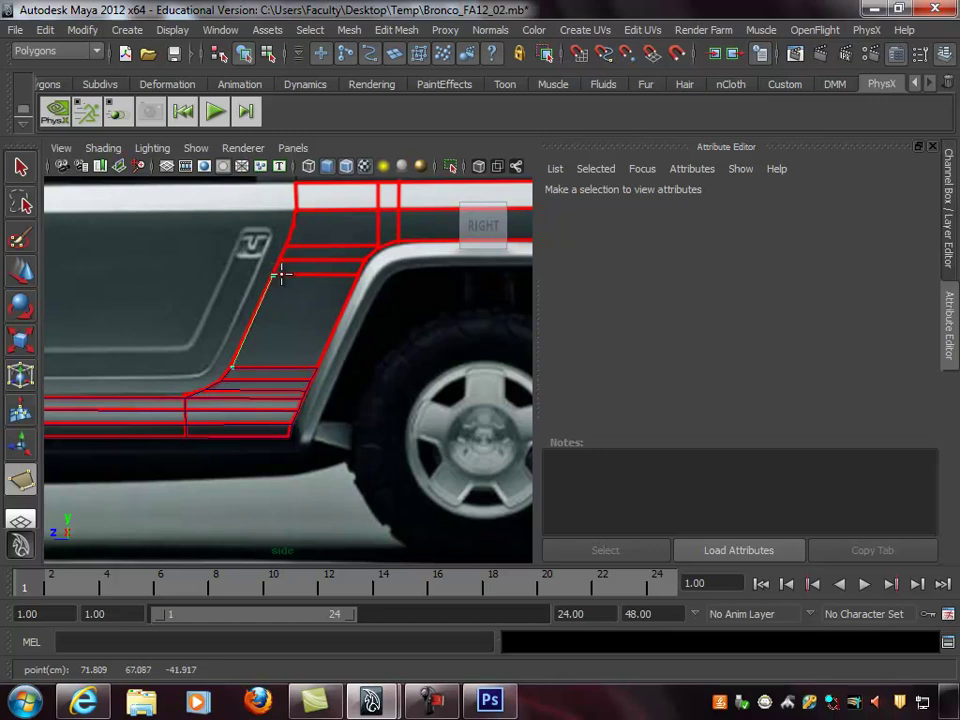
click(357, 273)
click(317, 370)
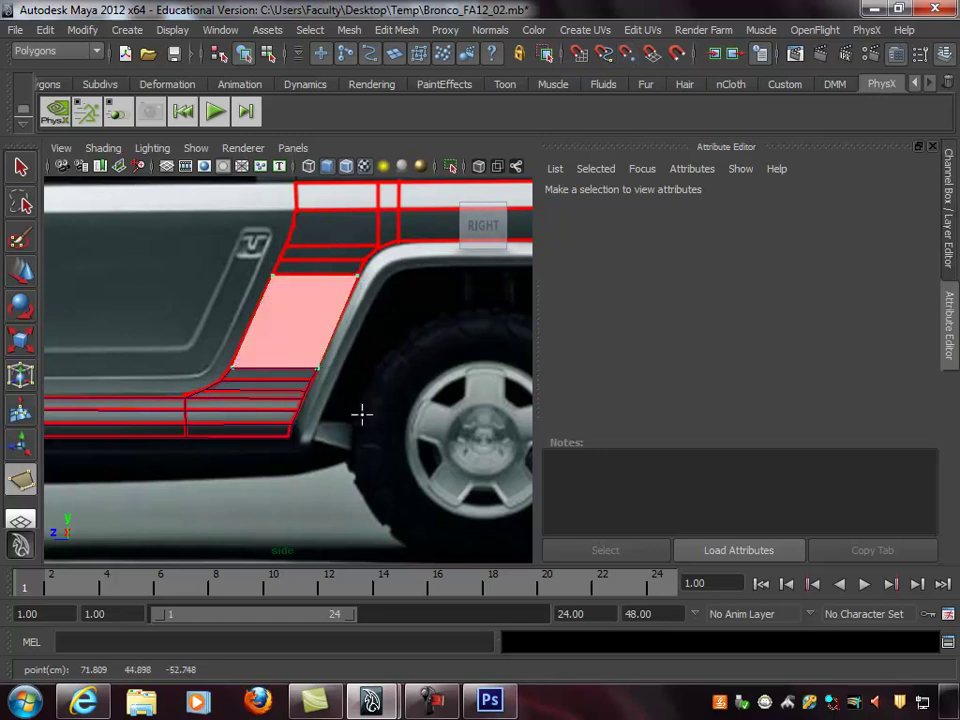
key(q)
Create a four-sided polygon over the thin strip directly above the large slanted panel, snapped to that panel's upper corners
click(21, 481)
alt+middle_drag(346, 299, 268, 369)
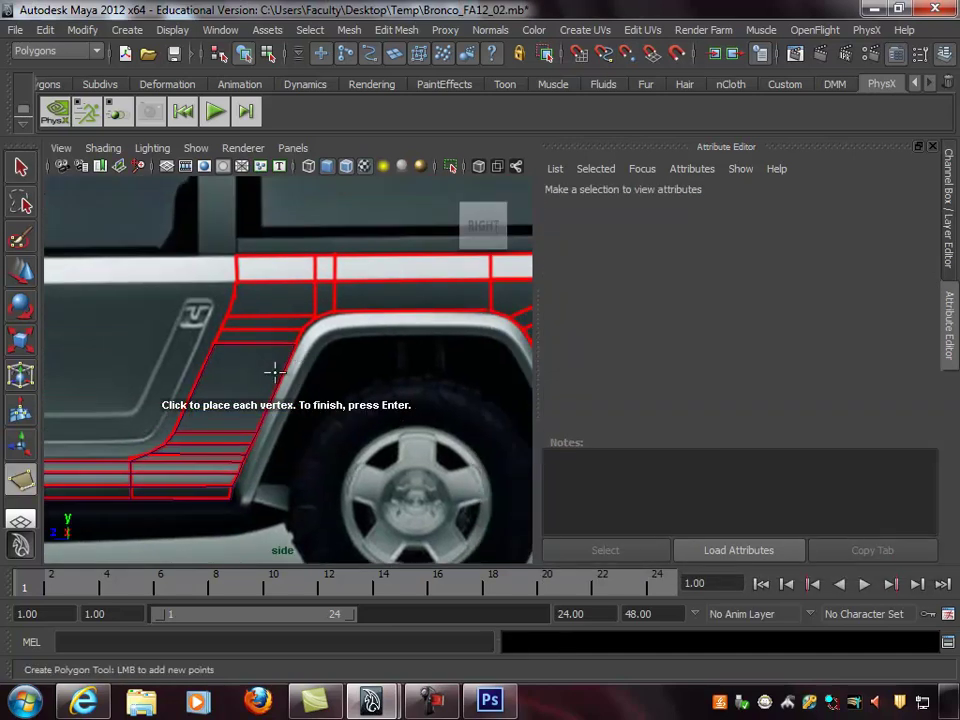
click(214, 343)
click(225, 329)
key(v)
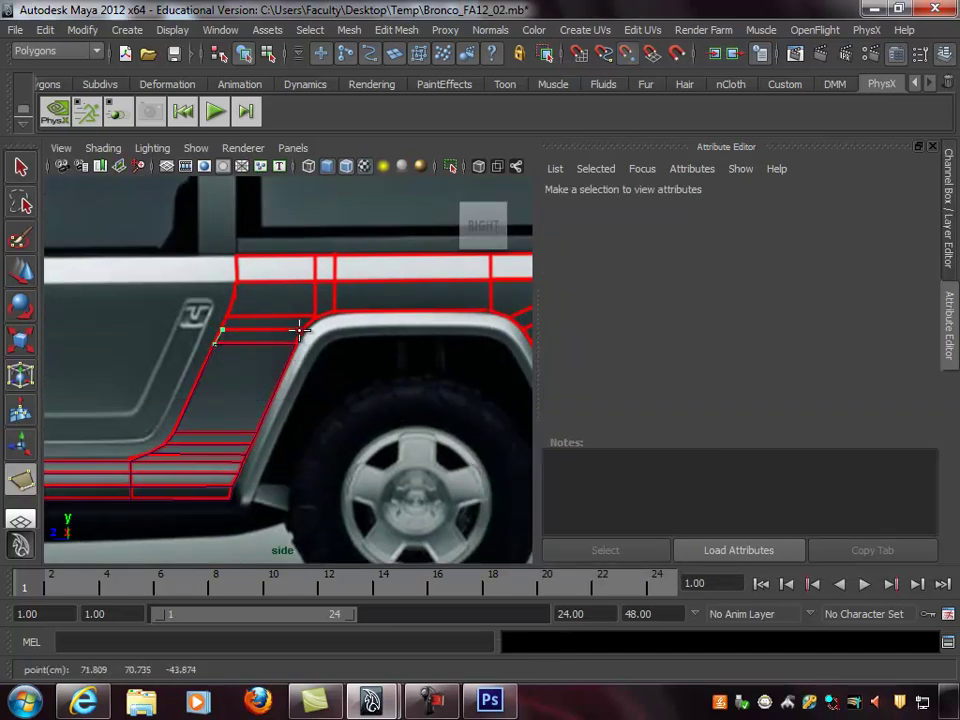
click(302, 330)
key(v)
click(298, 344)
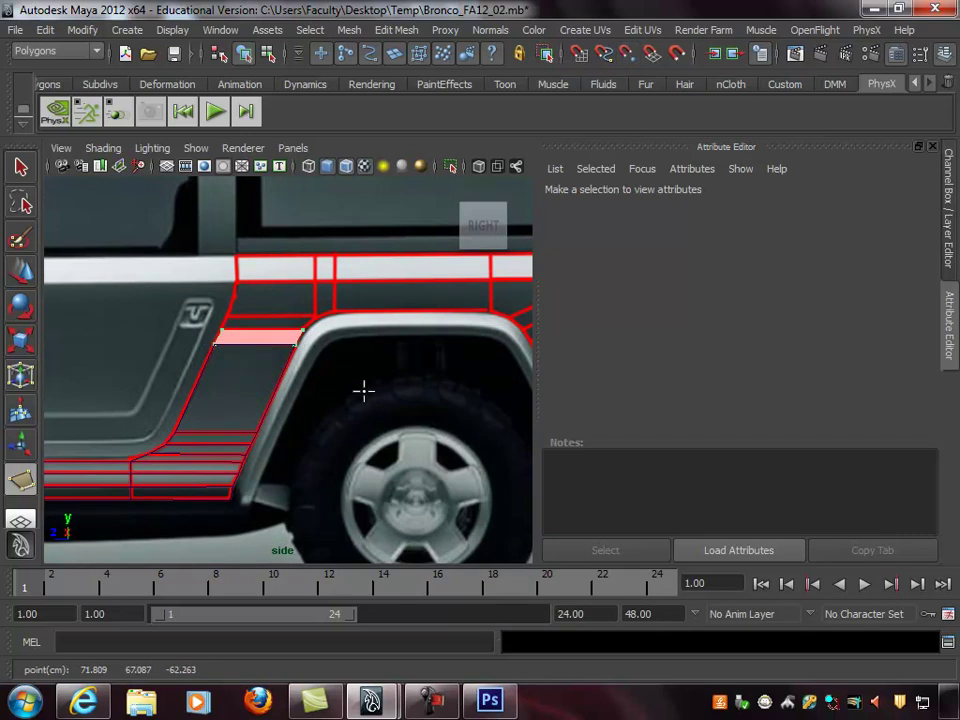
key(Return)
Create a four-sided polygon over the next thin strip up, reaching the start of the wheel arch's curved corner
key(y)
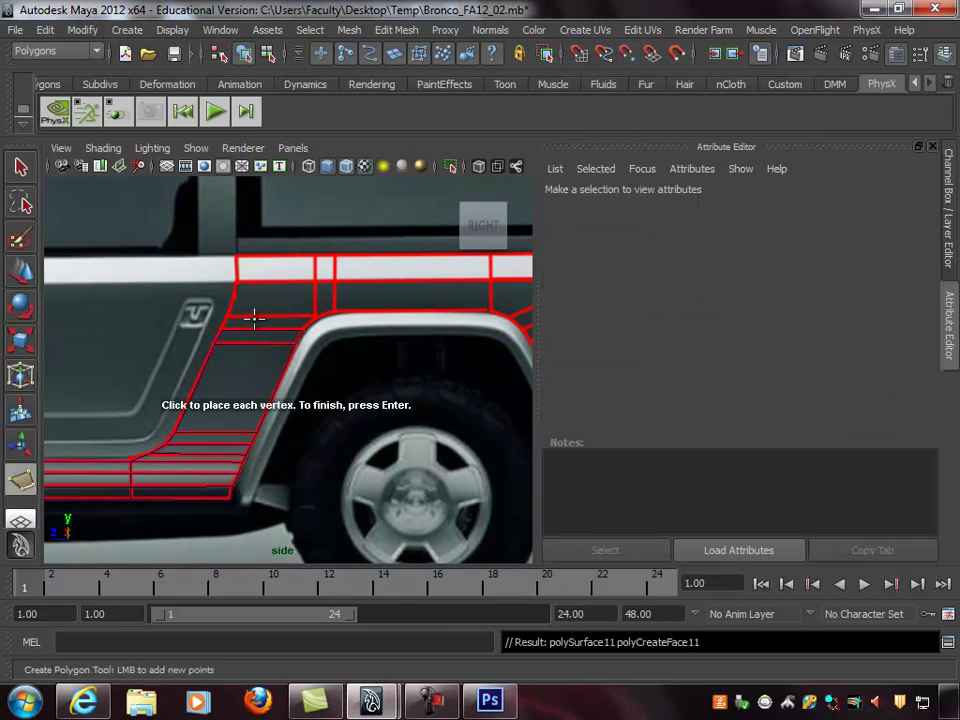
click(224, 320)
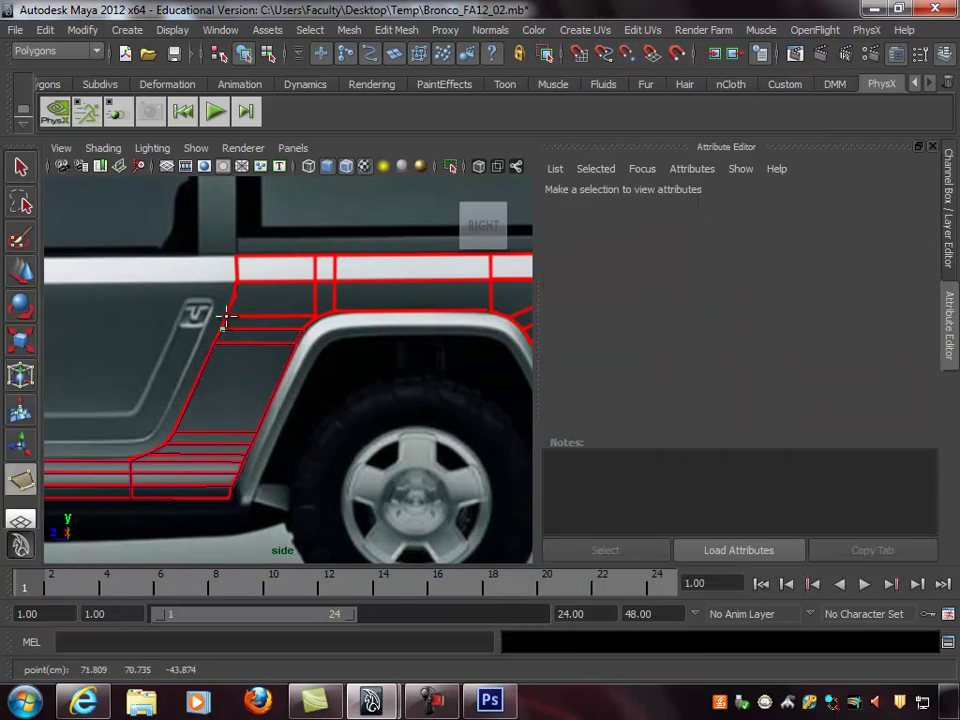
click(306, 329)
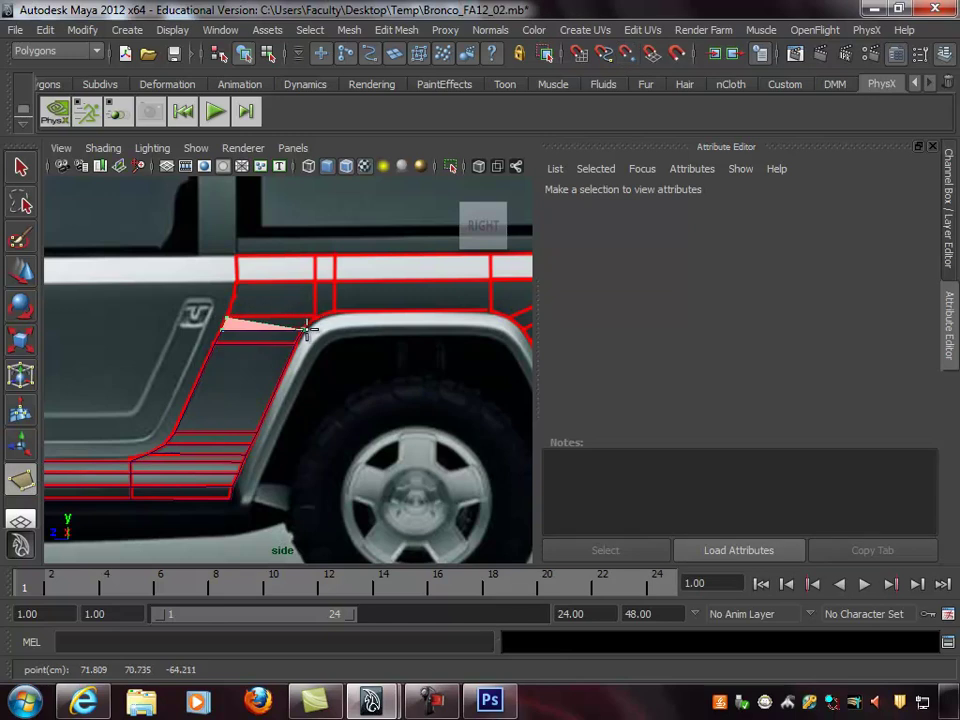
click(314, 323)
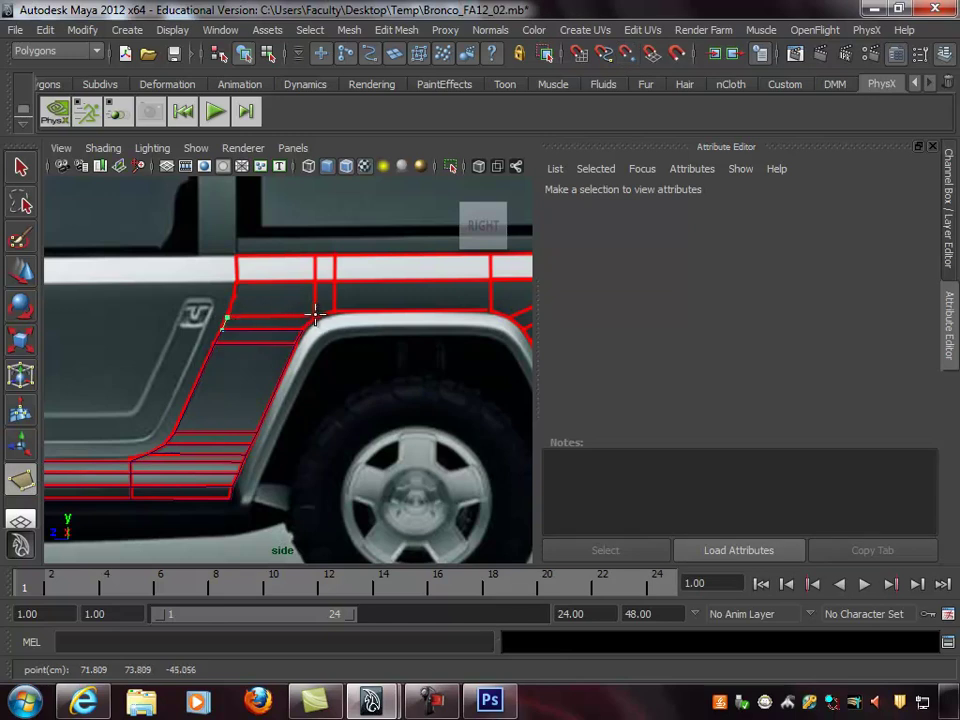
click(316, 317)
key(v)
key(Return)
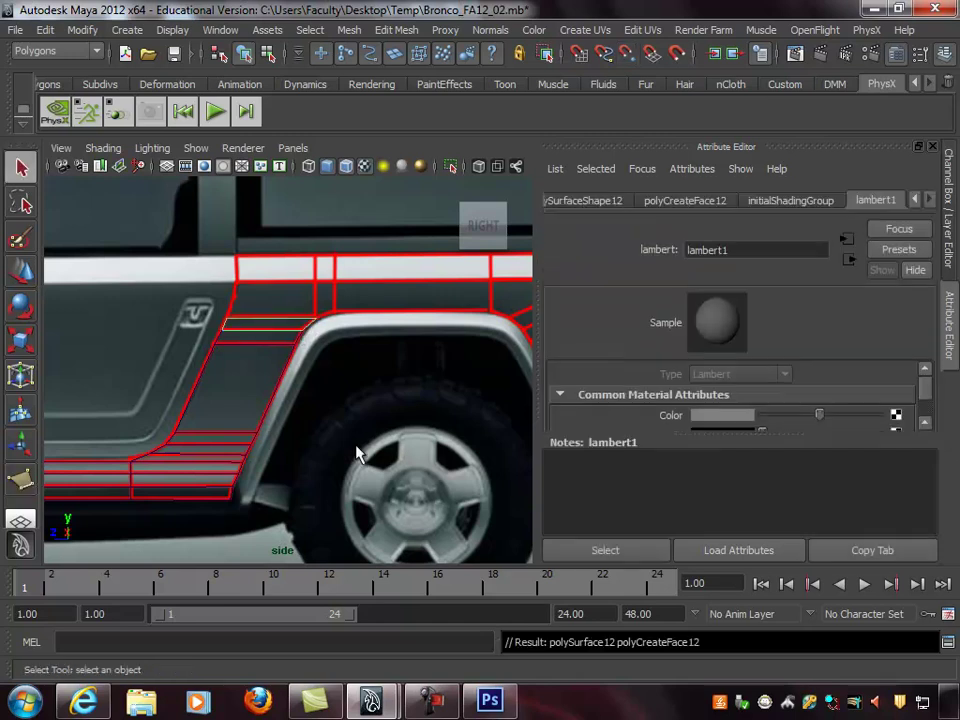
Create a four-sided polygon over the body section between the uppermost thin strip and the silver belt line
click(23, 481)
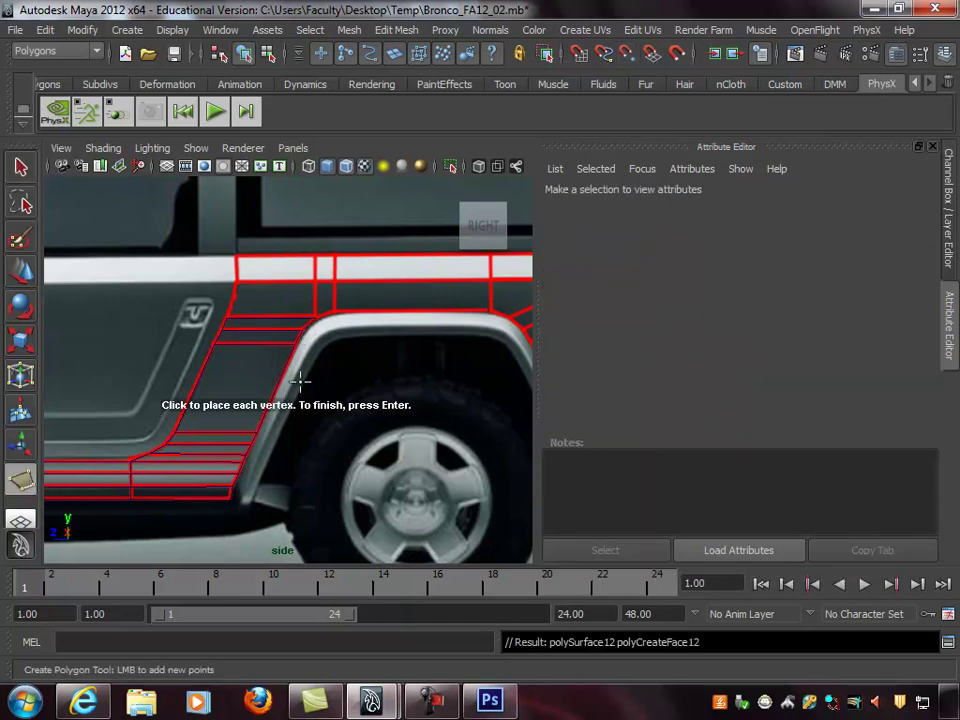
click(228, 317)
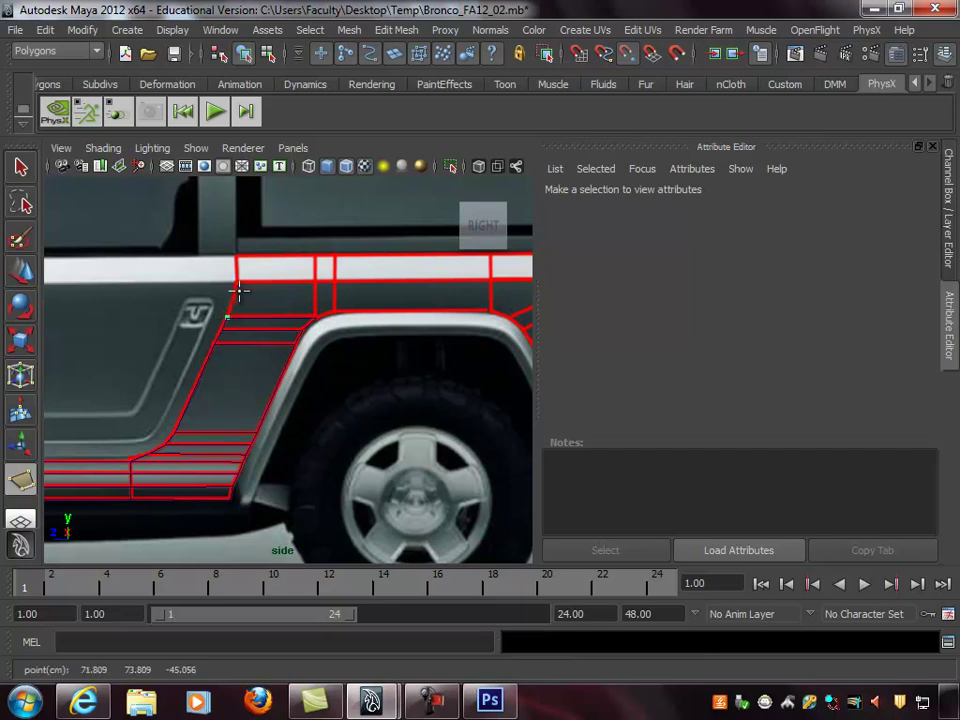
click(235, 282)
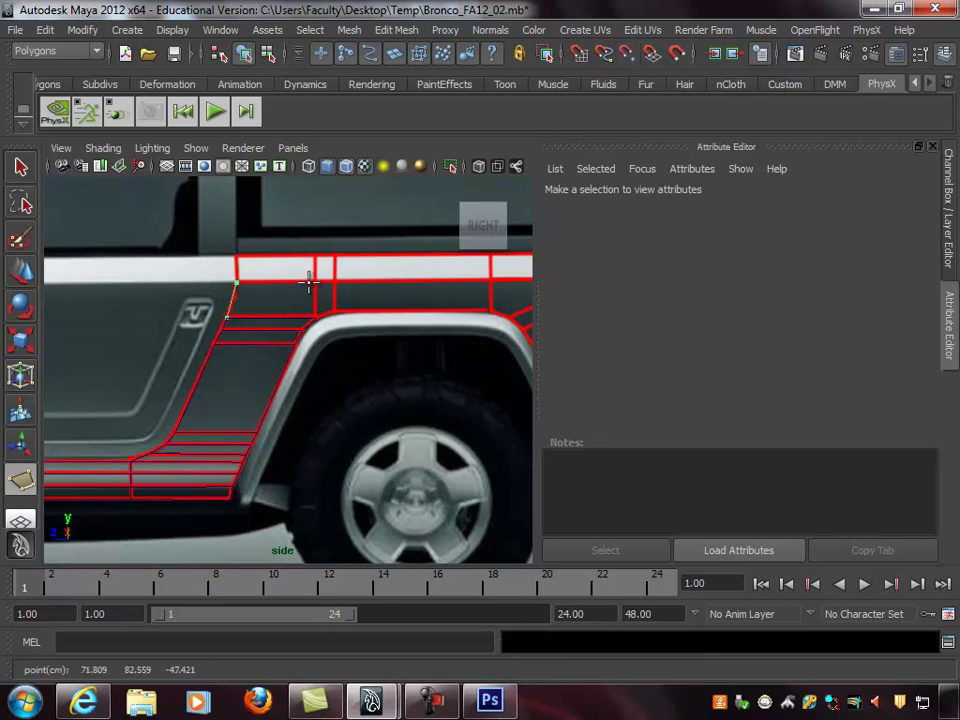
click(316, 283)
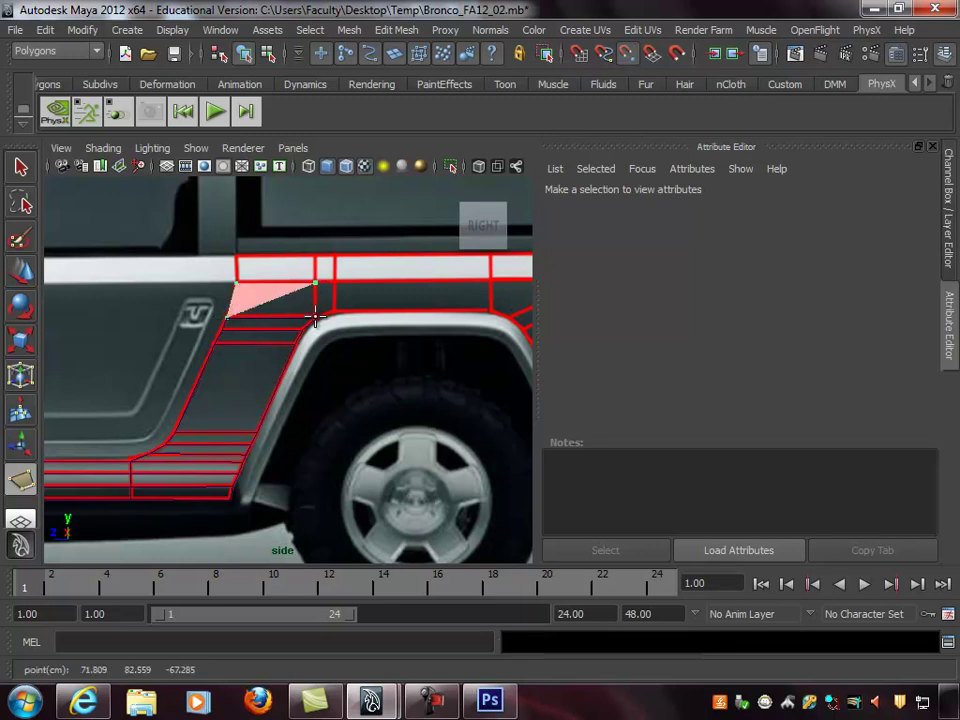
click(315, 318)
key(Return)
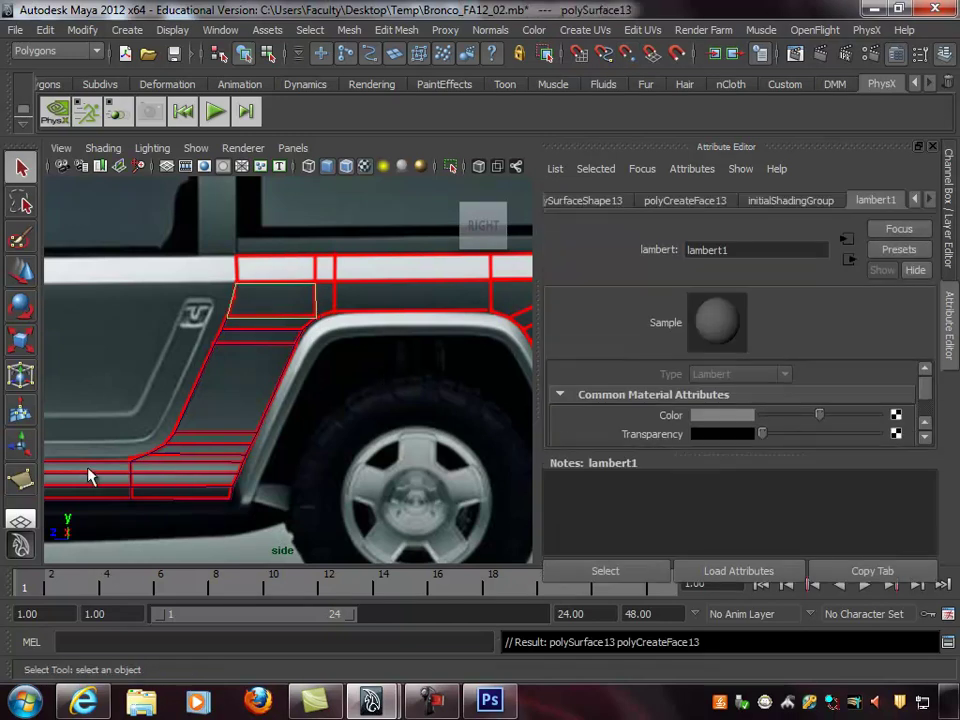
Create a four-sided polygon over the first silver belt-line section behind the door, sharing the body section's upper corners
key(y)
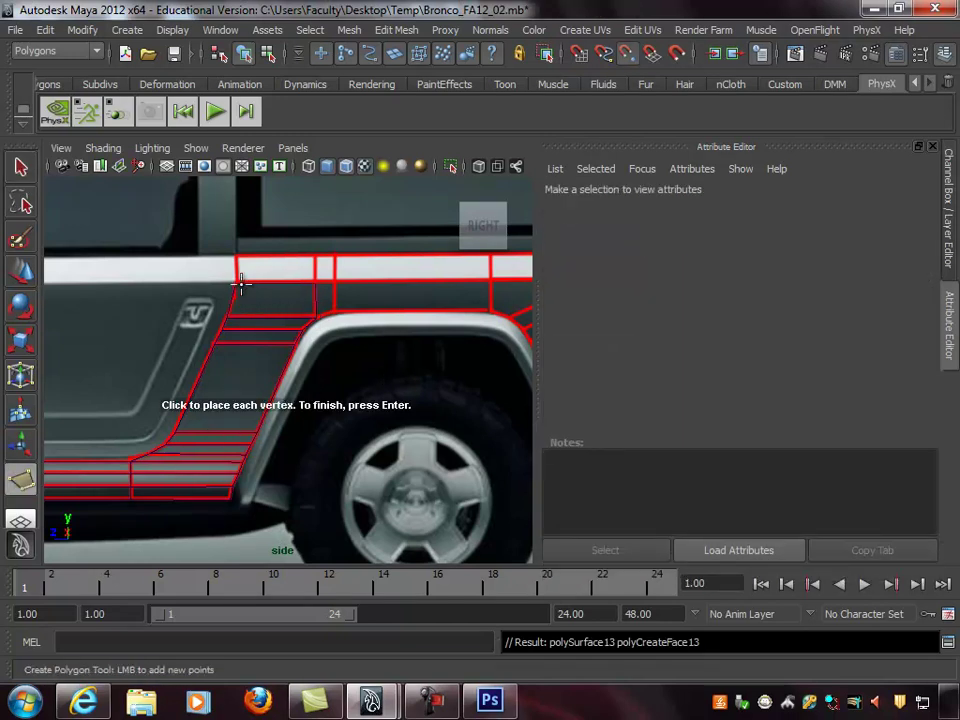
click(235, 282)
click(236, 258)
click(315, 256)
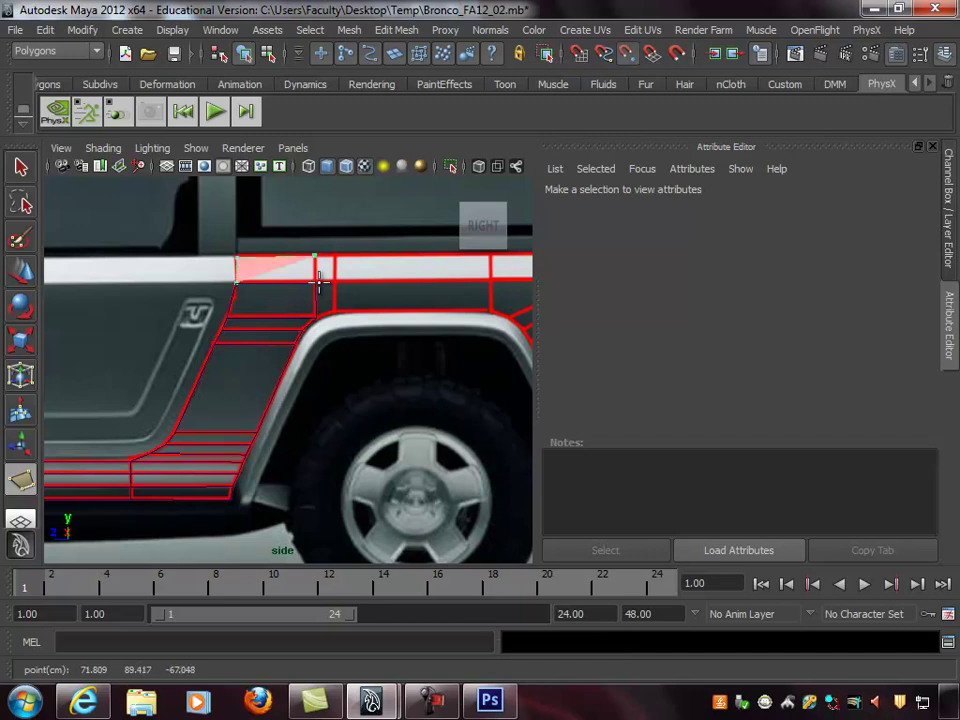
click(315, 283)
key(Return)
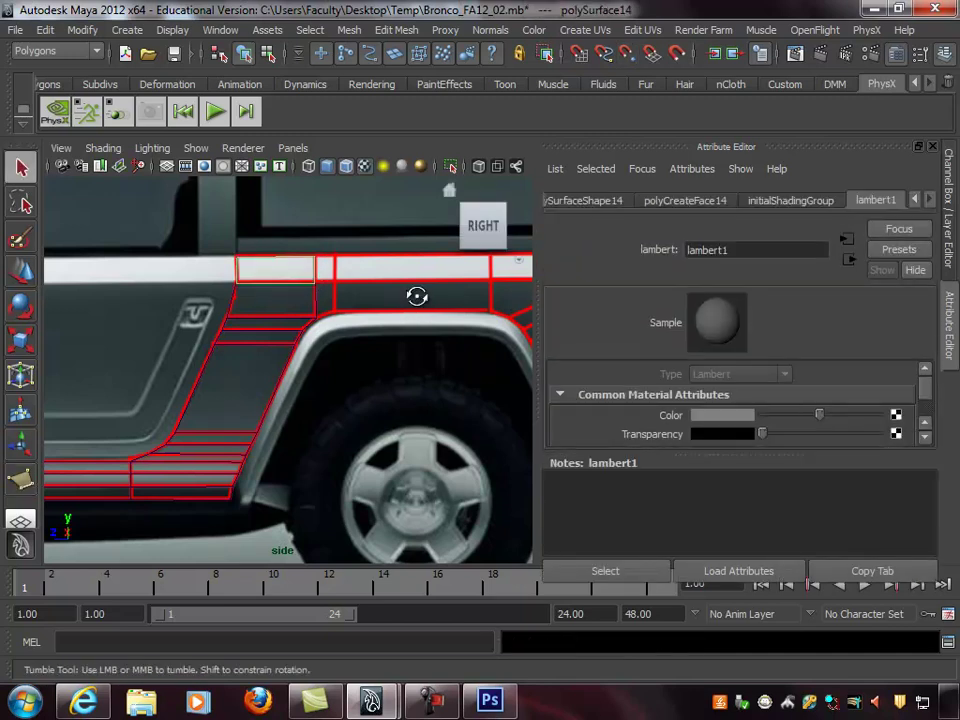
Create one long four-sided polygon along the silver belt line above the wheel arch, adjoining the first belt-line polygon, and restart the Create Polygon tool
click(34, 476)
alt+middle_drag(422, 343, 340, 350)
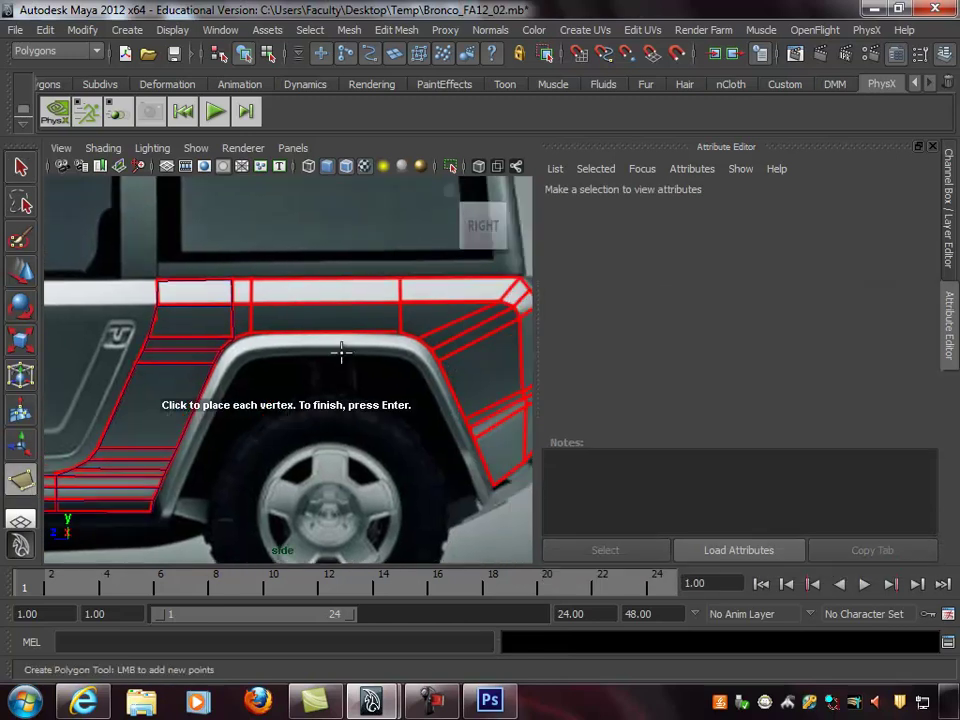
click(231, 279)
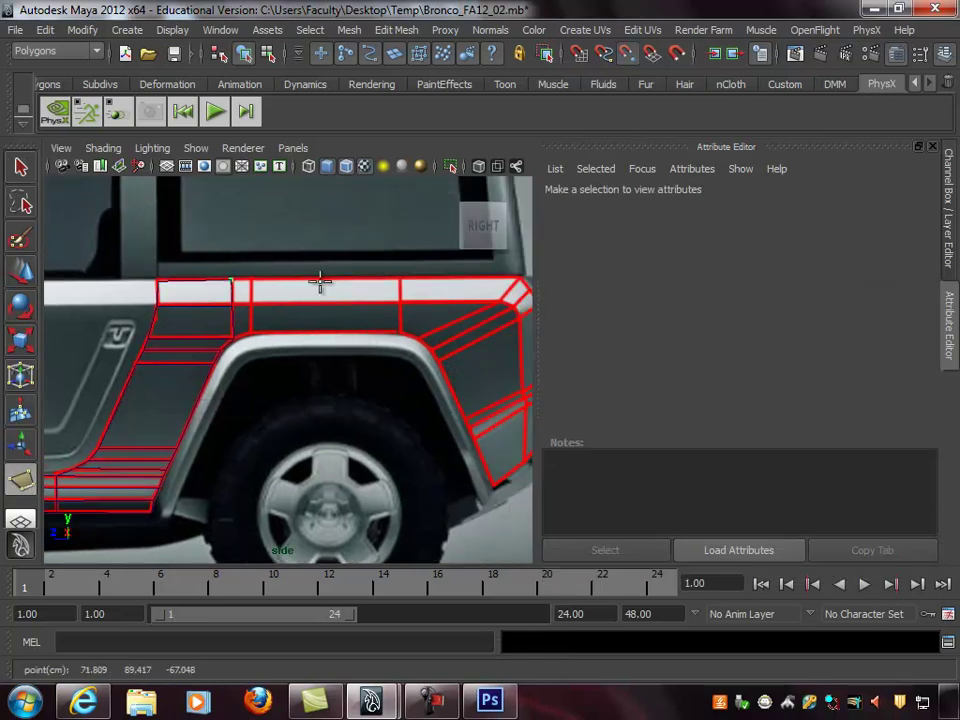
click(400, 279)
click(400, 300)
click(232, 304)
key(Return)
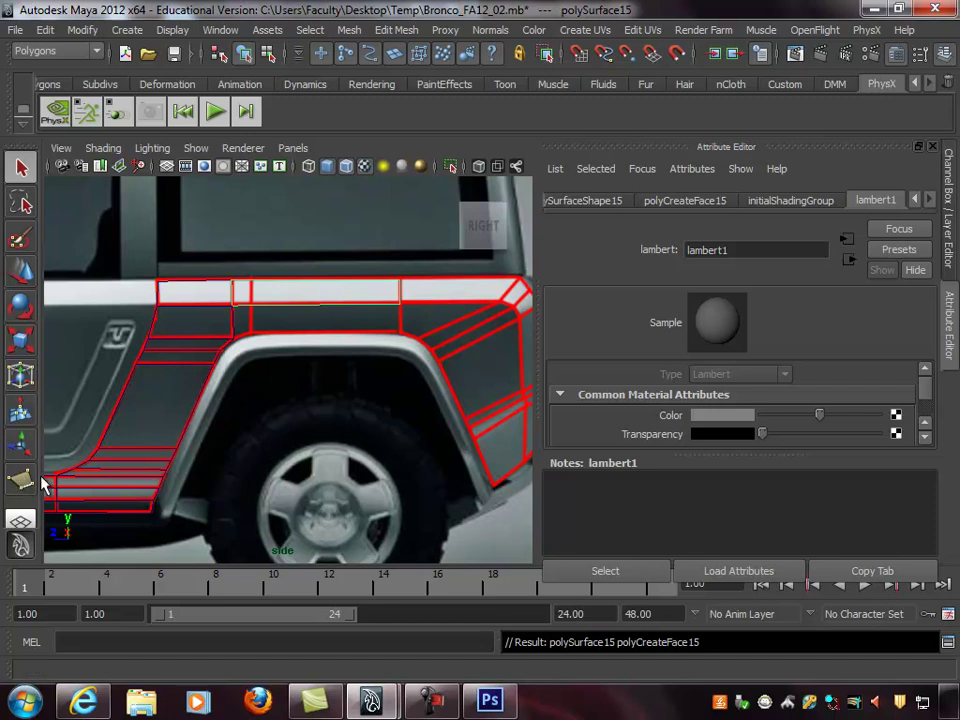
key(y)
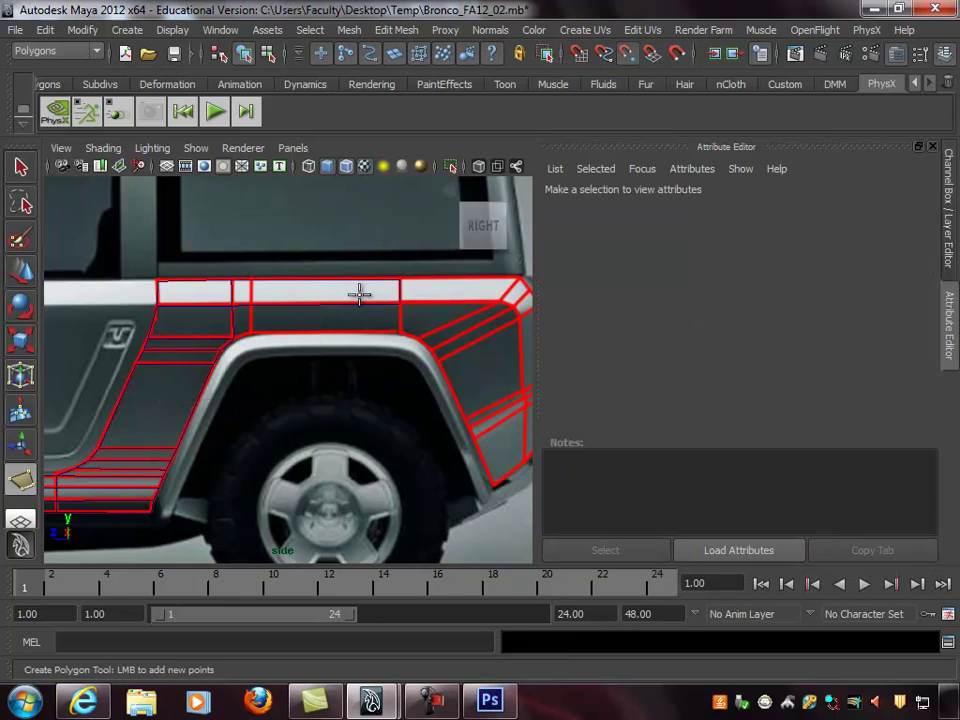
Create a long four-sided polygon over the body section between the silver belt line and the top of the rear wheel arch
click(233, 338)
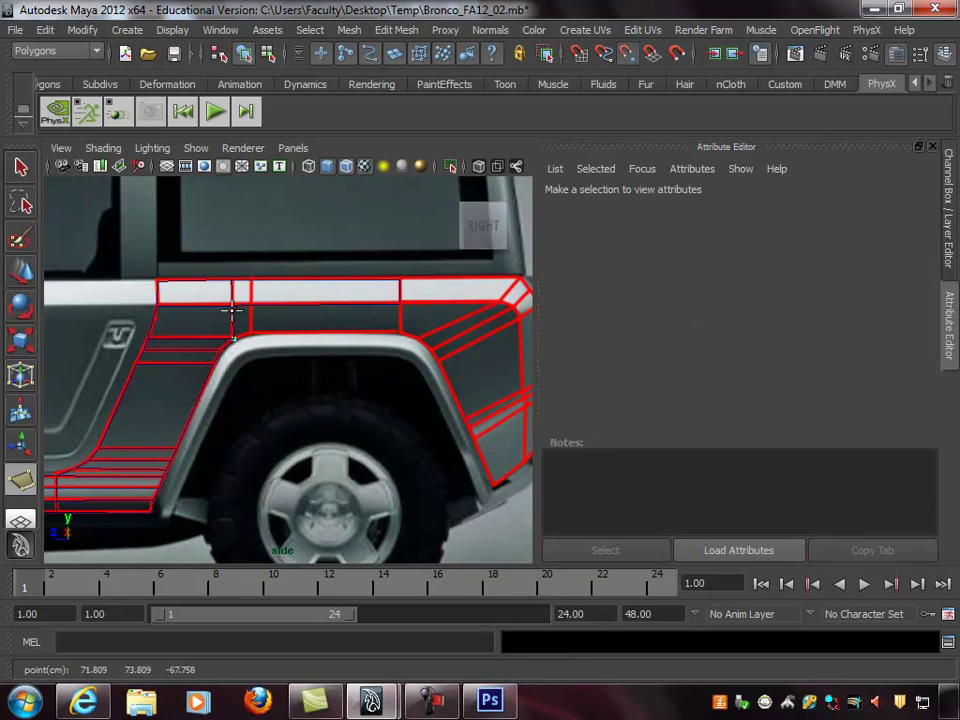
click(233, 303)
click(400, 303)
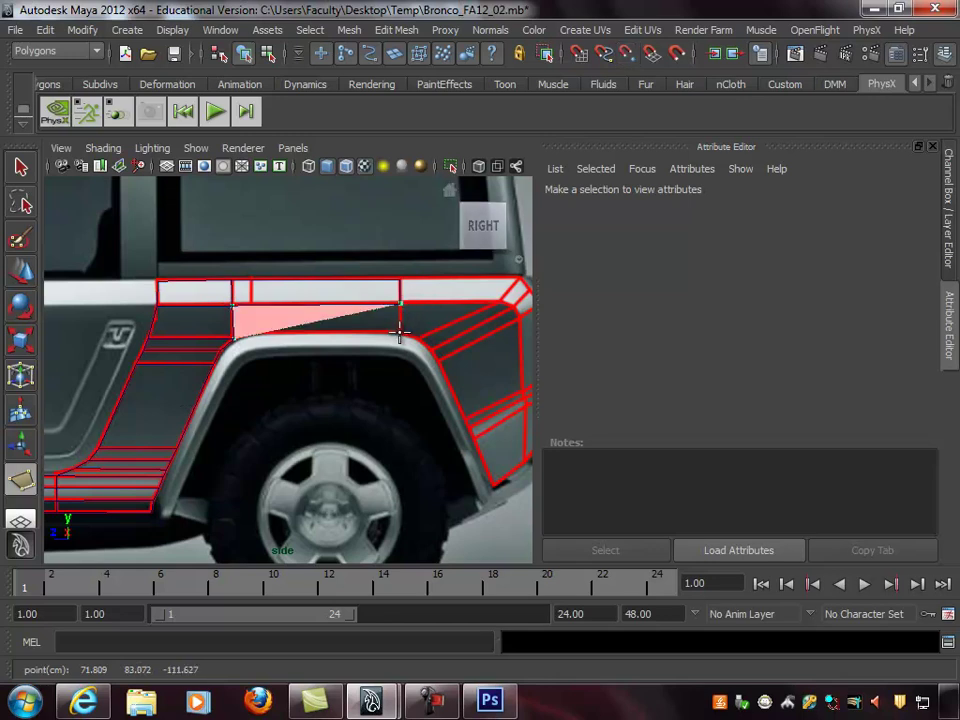
click(400, 337)
key(Return)
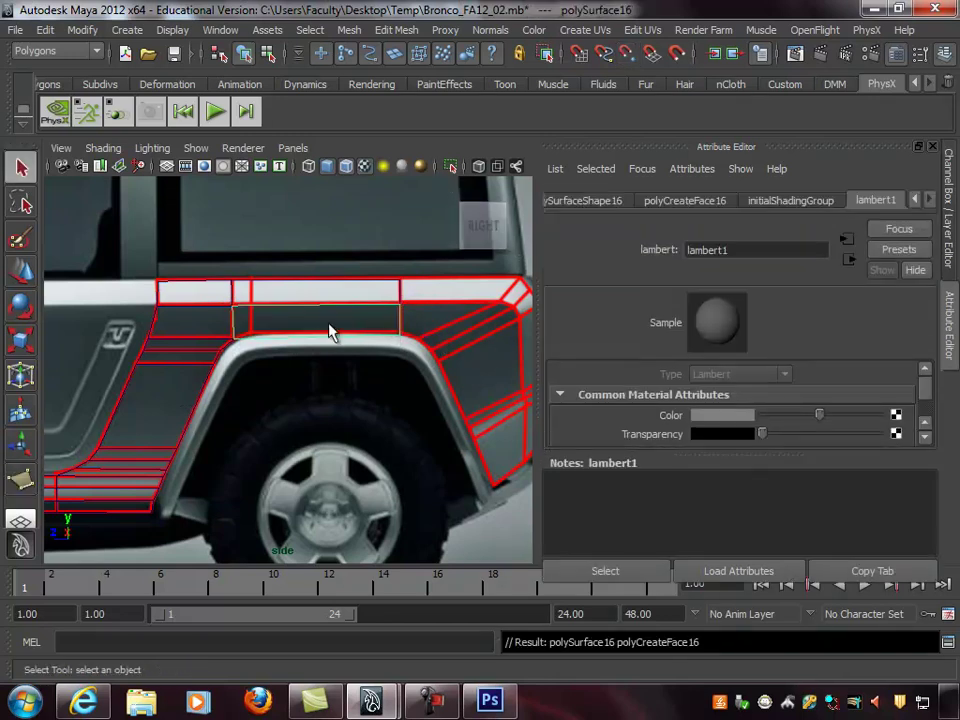
Create a four-sided polygon over the last belt-line section, ending at the slanted edge of the rear corner
alt+middle_drag(371, 286, 320, 286)
key(g)
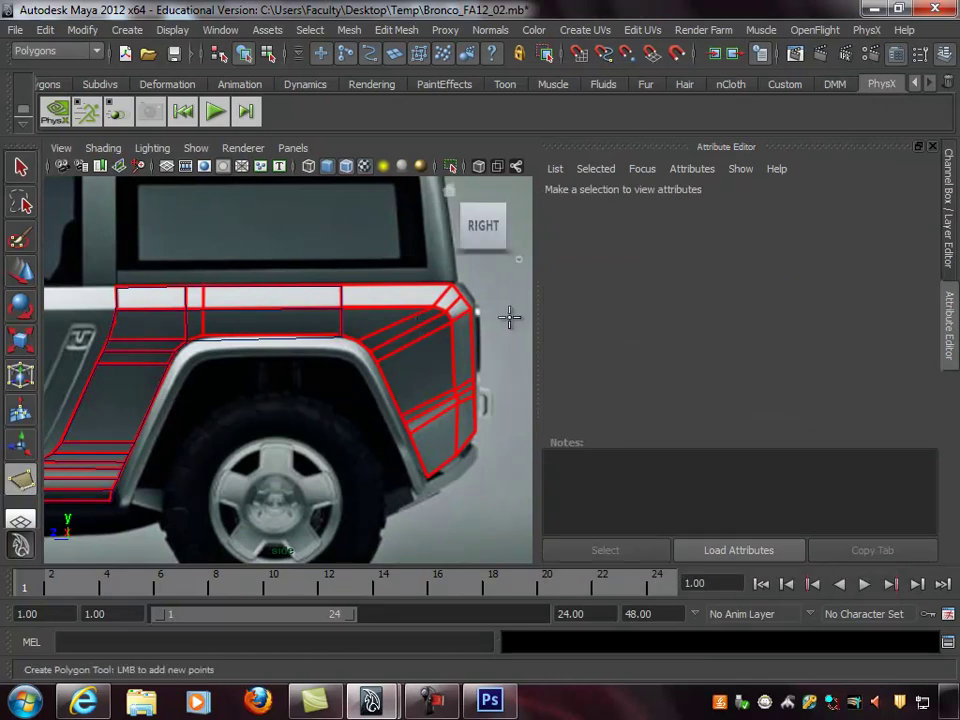
click(341, 288)
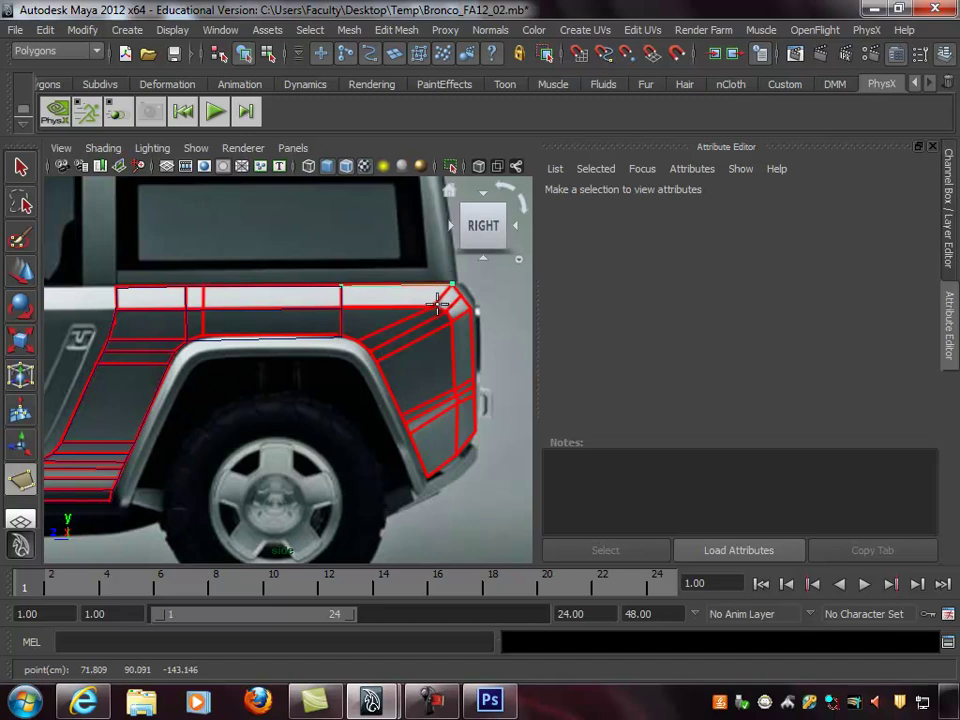
click(376, 306)
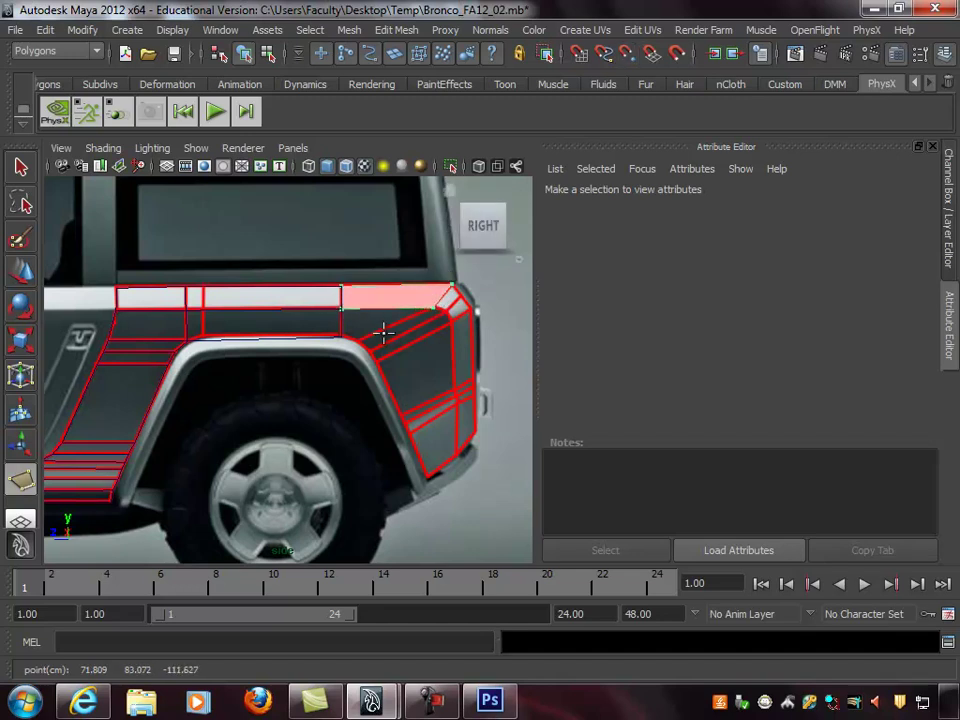
key(Return)
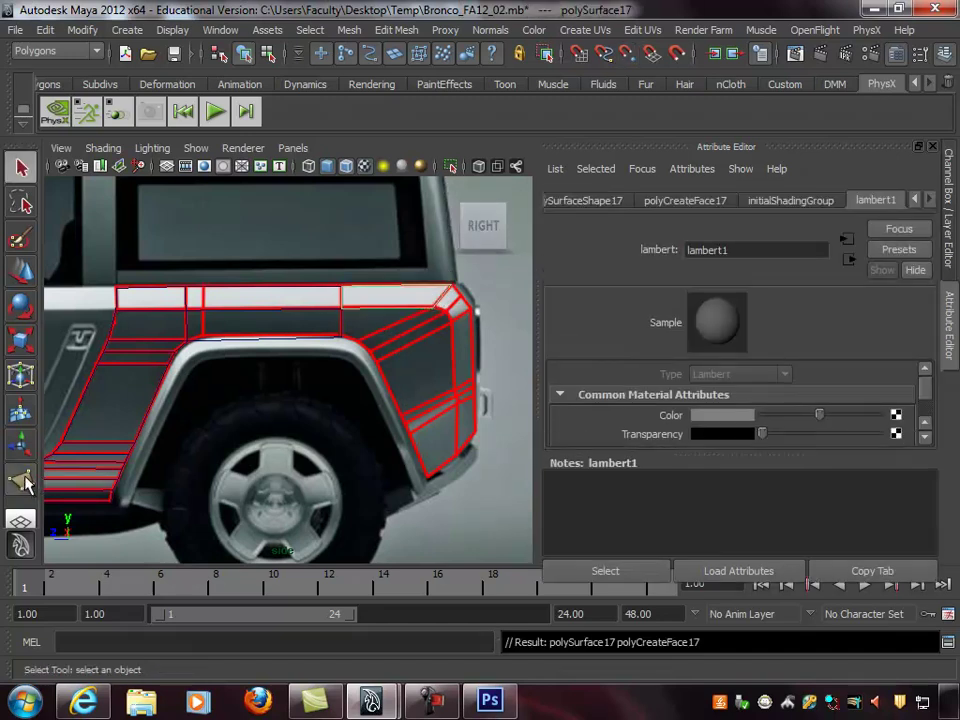
Create a four-sided polygon over the tapering body section below the last belt-line polygon, reaching the wheel arch's rear curve
click(22, 483)
click(342, 337)
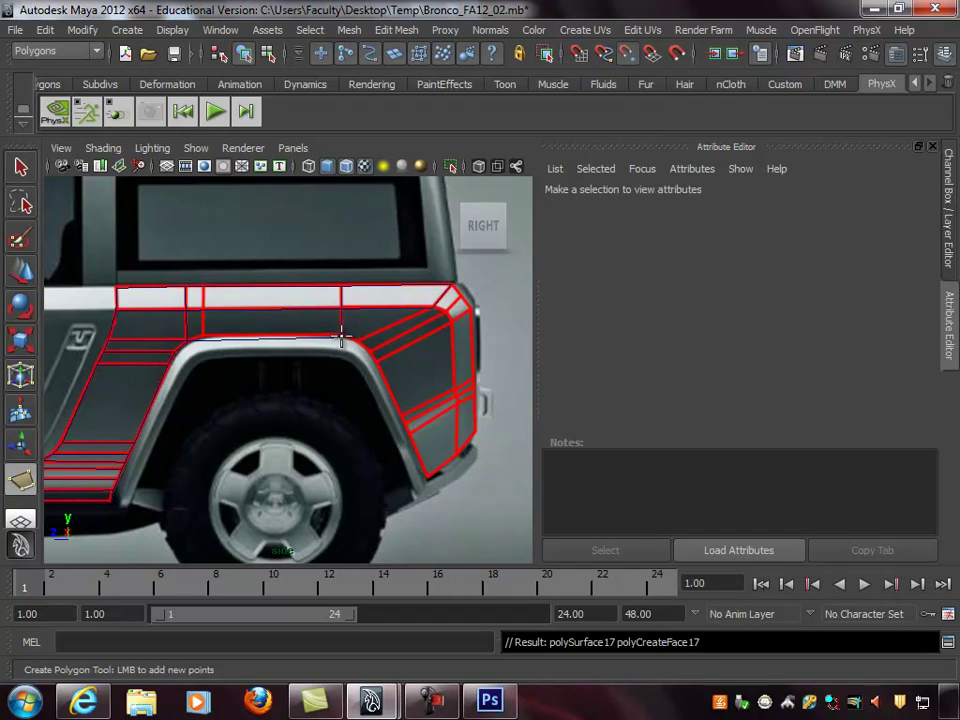
click(342, 307)
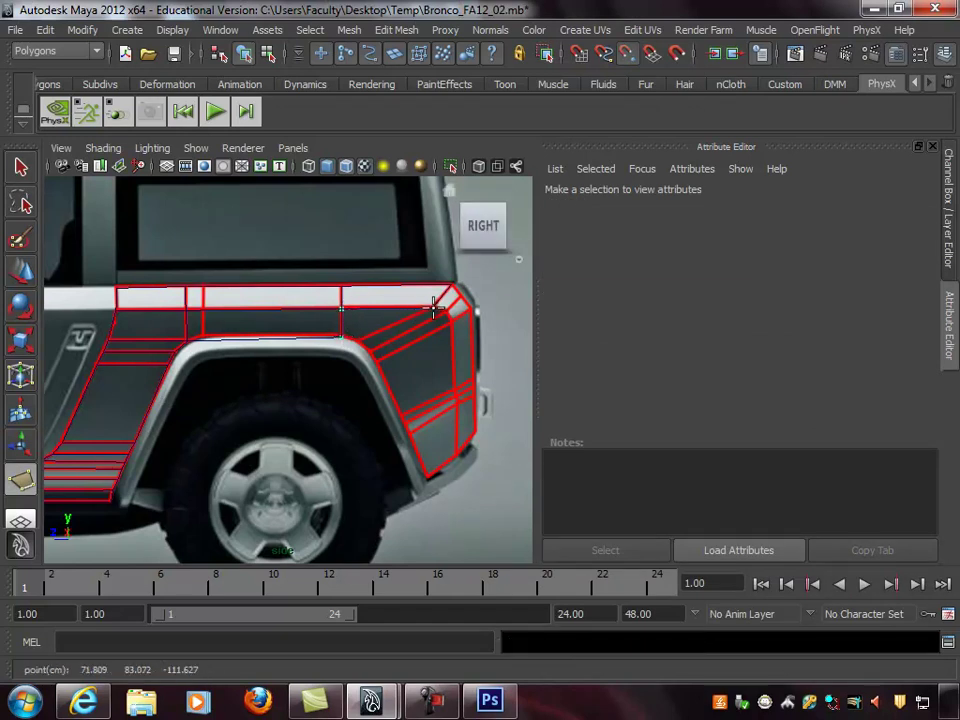
click(437, 306)
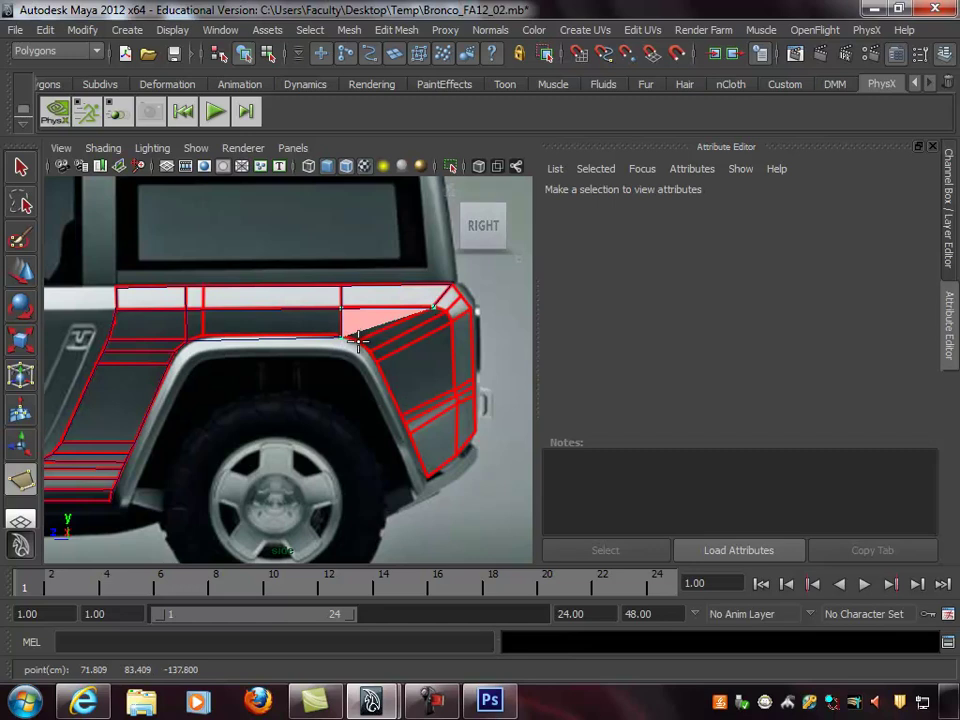
key(q)
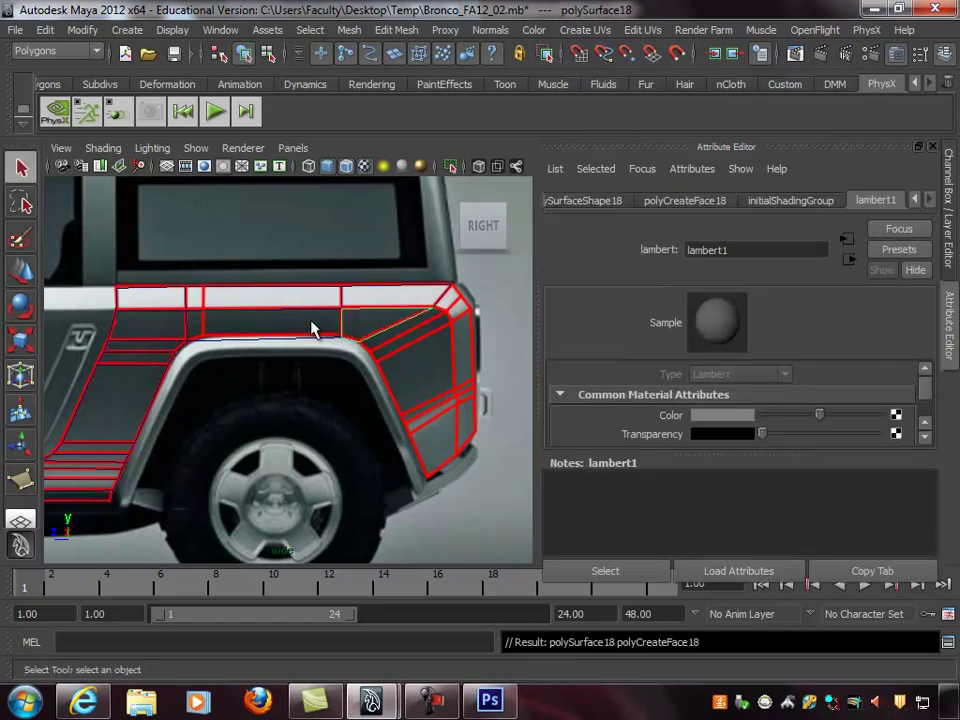
Create a four-sided polygon over the upper thin diagonal strip running from the wheel arch's rear curve to the rear corner
key(y)
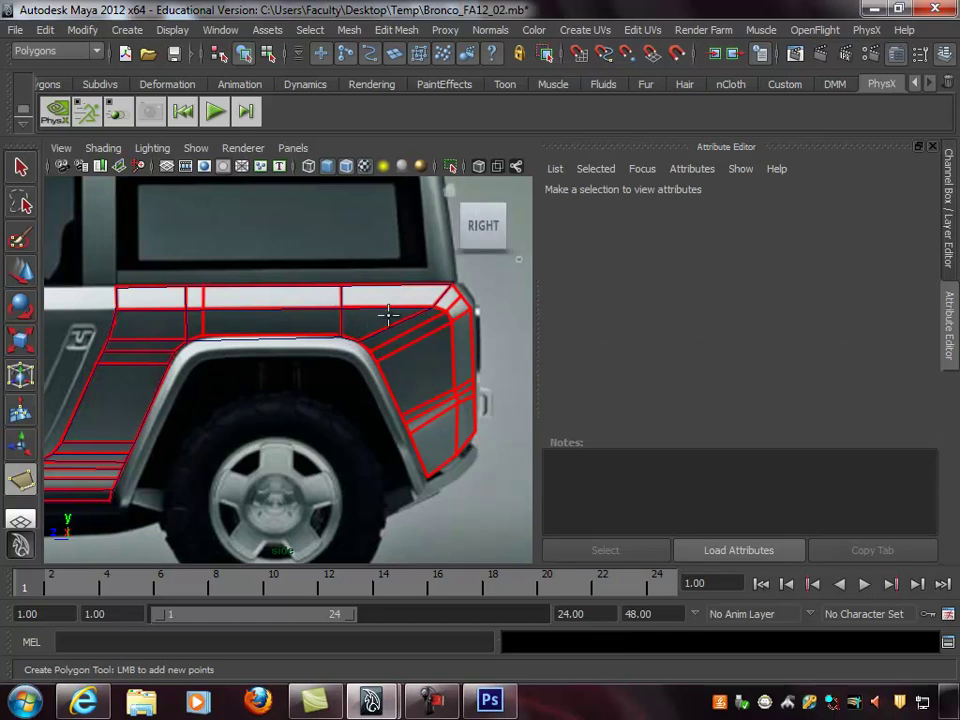
click(358, 341)
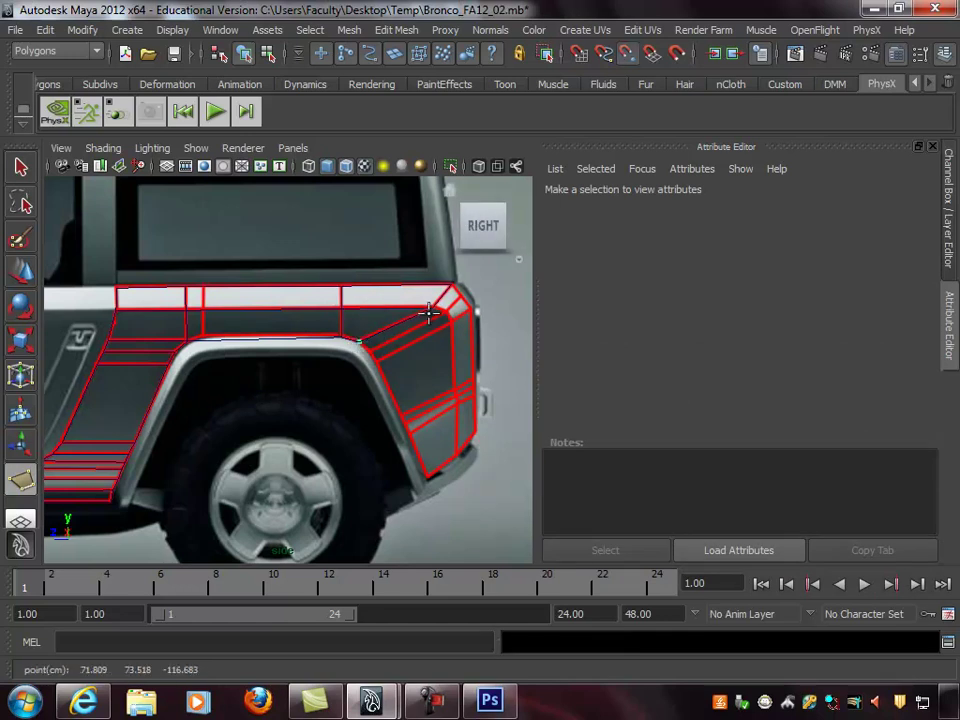
click(438, 310)
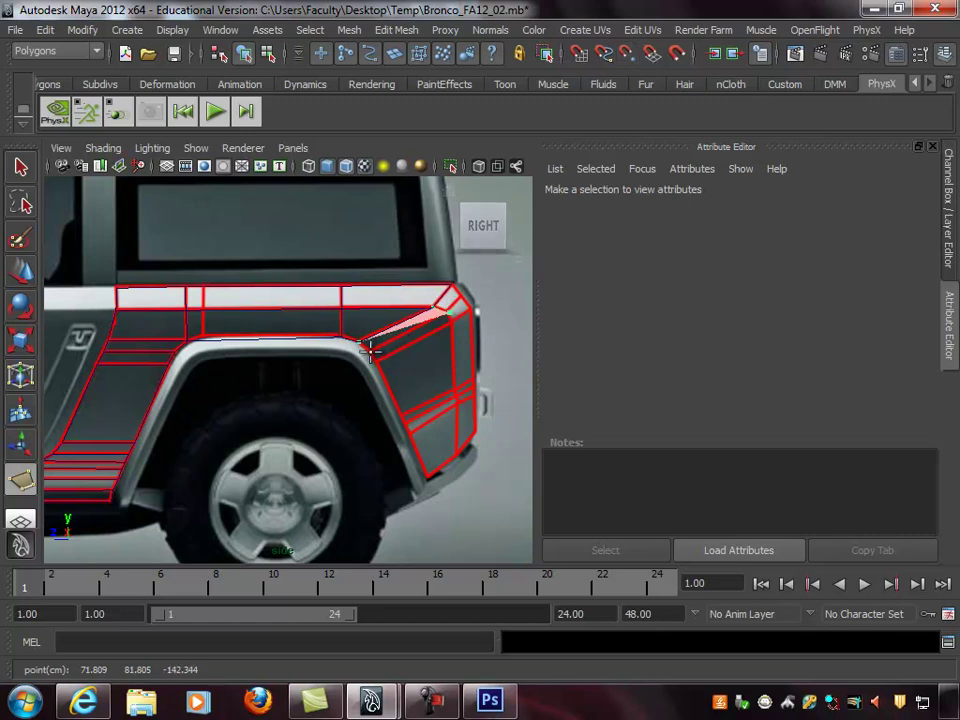
click(362, 354)
key(Return)
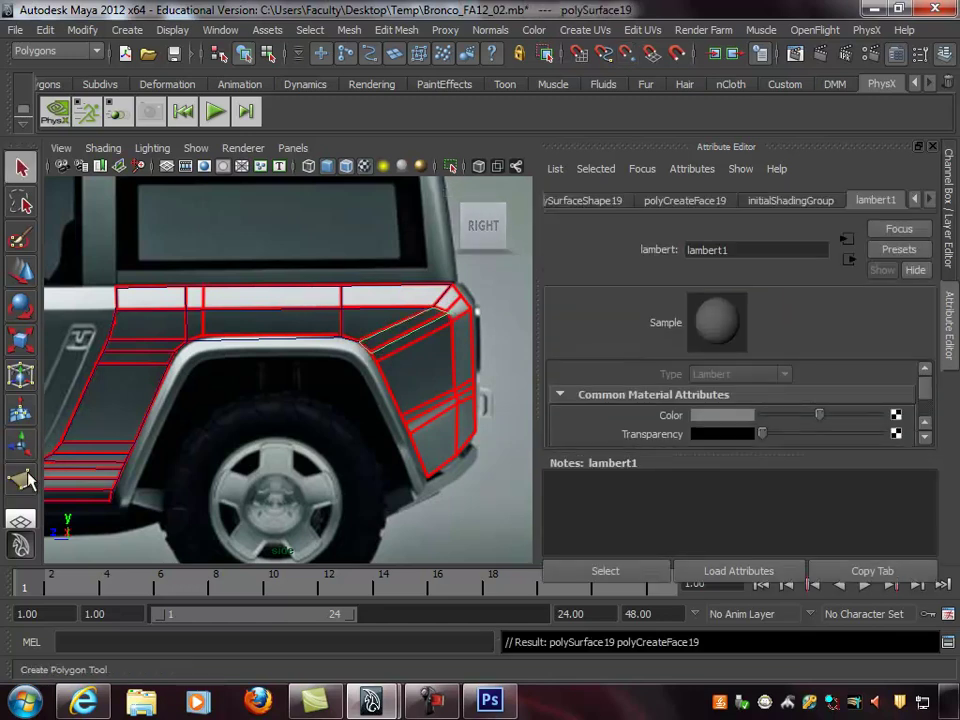
Create a four-sided polygon over the second thin diagonal strip, directly below the first one behind the wheel arch
click(25, 481)
click(390, 362)
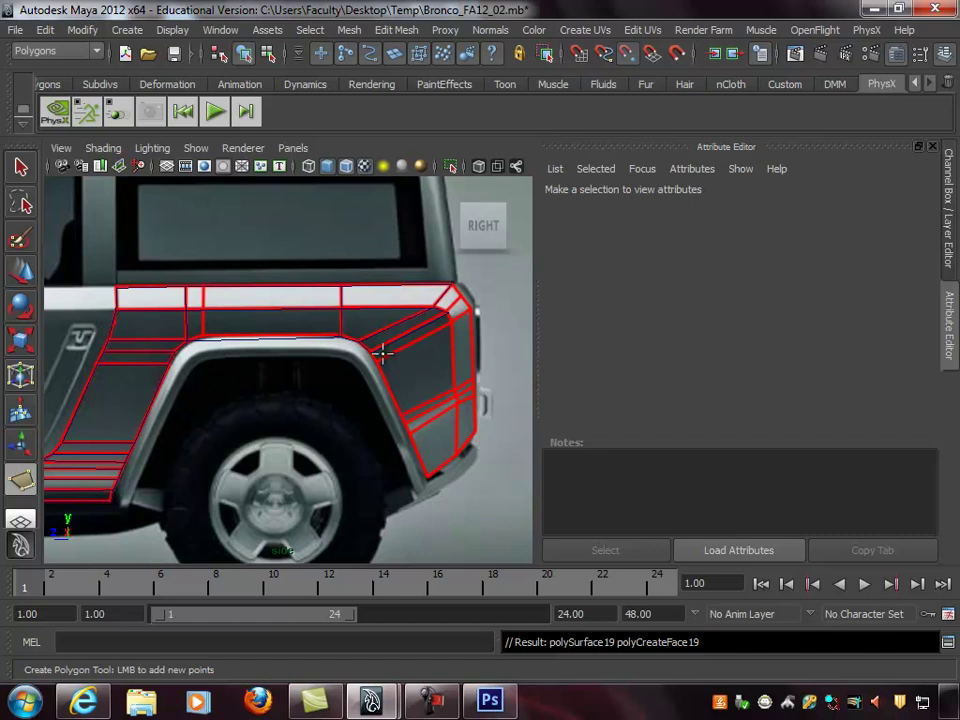
click(375, 354)
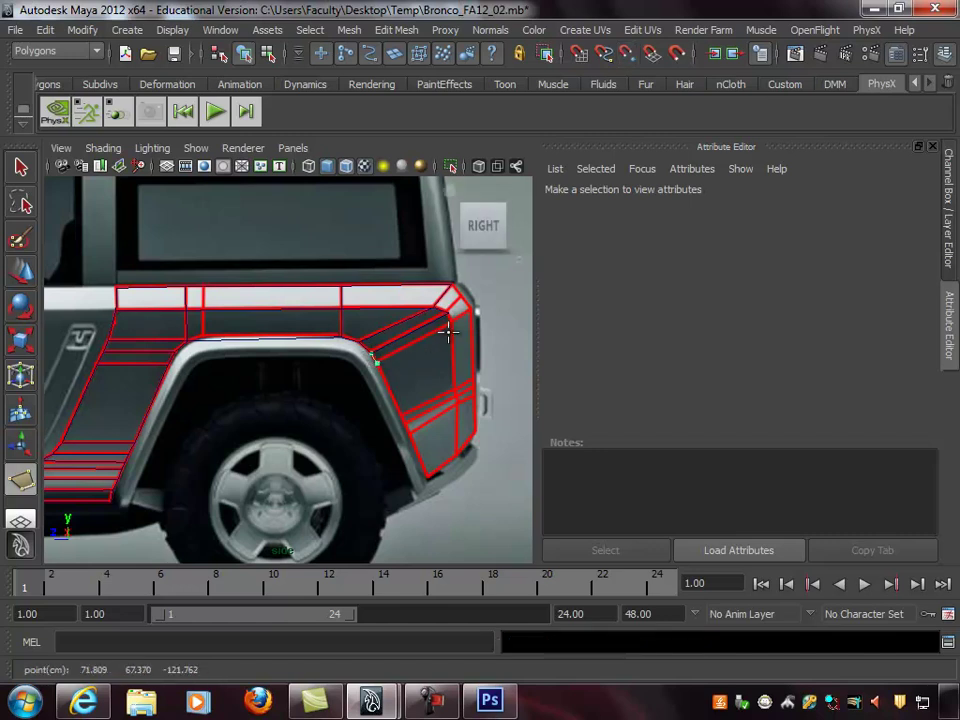
click(453, 320)
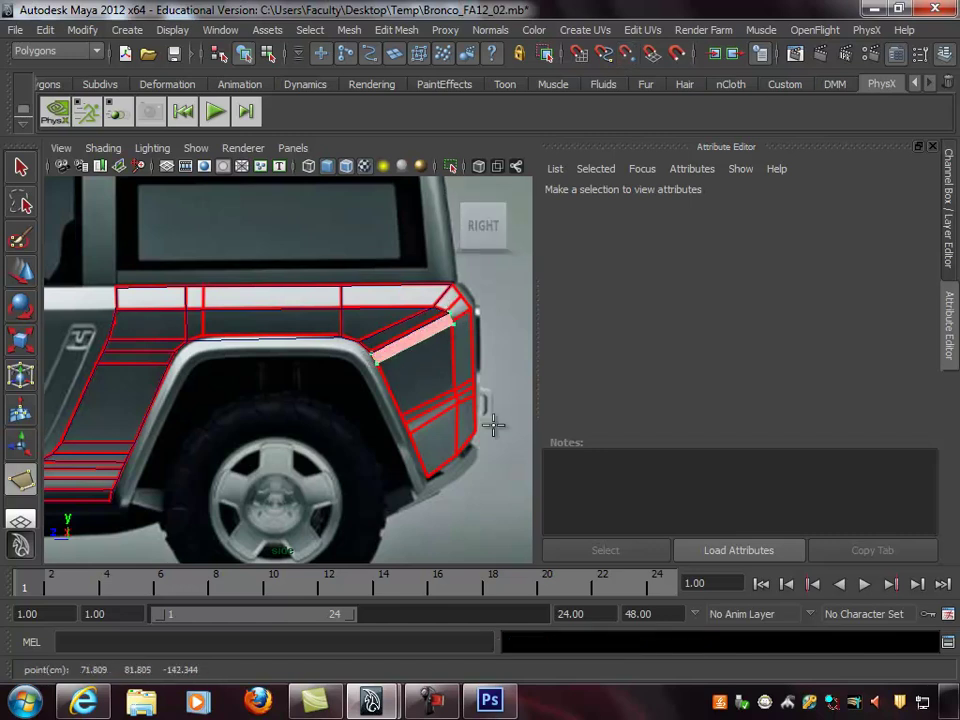
key(Return)
Create a small four-sided polygon over the upper part of the rear corner, adjoining the slanted end of the belt line
click(20, 480)
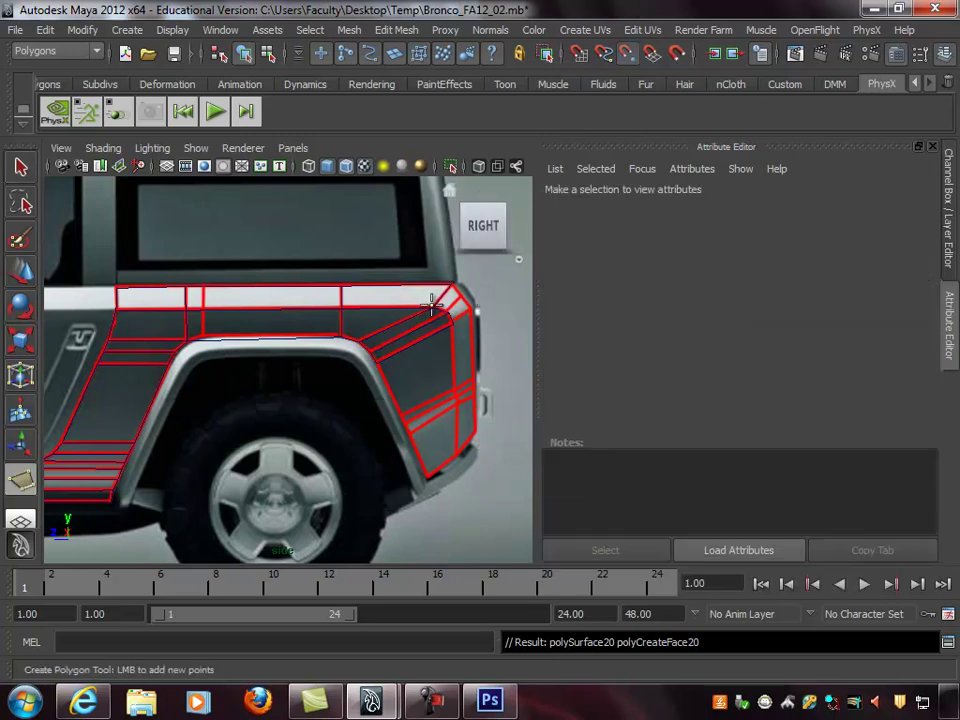
click(440, 301)
click(453, 286)
click(451, 307)
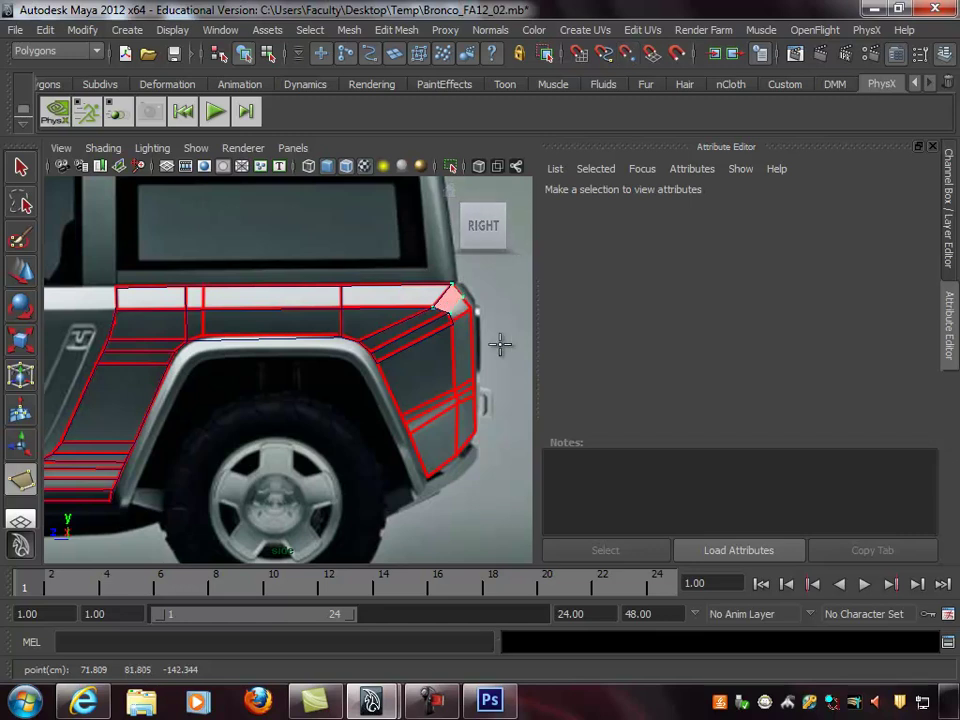
key(q)
Create a second small four-sided polygon just below it on the rear corner, adjoining the end of the lower diagonal strip
key(y)
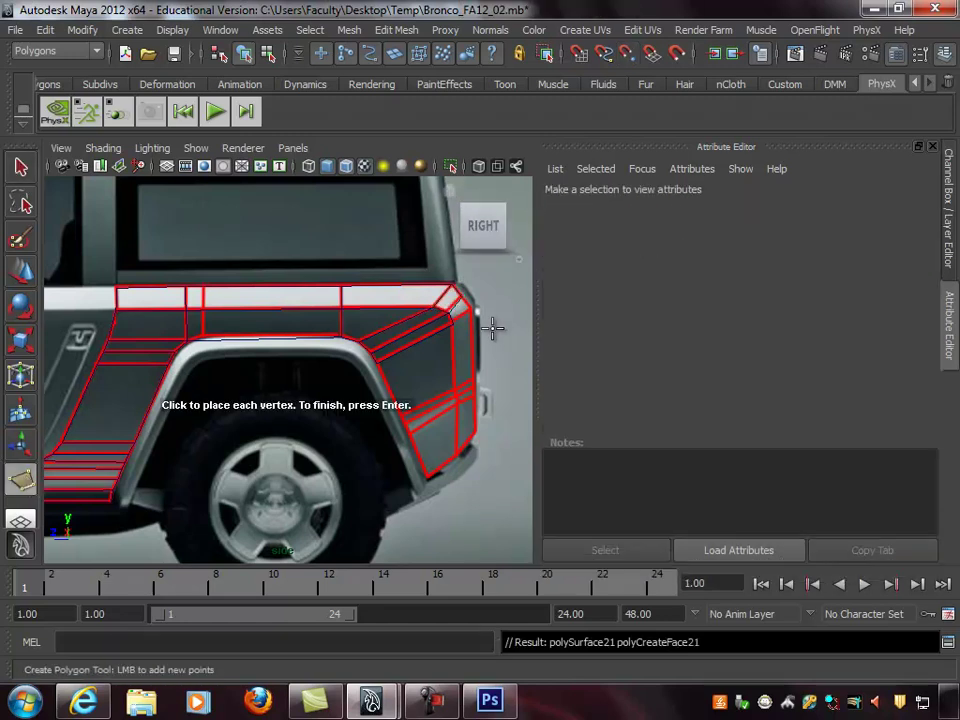
click(463, 301)
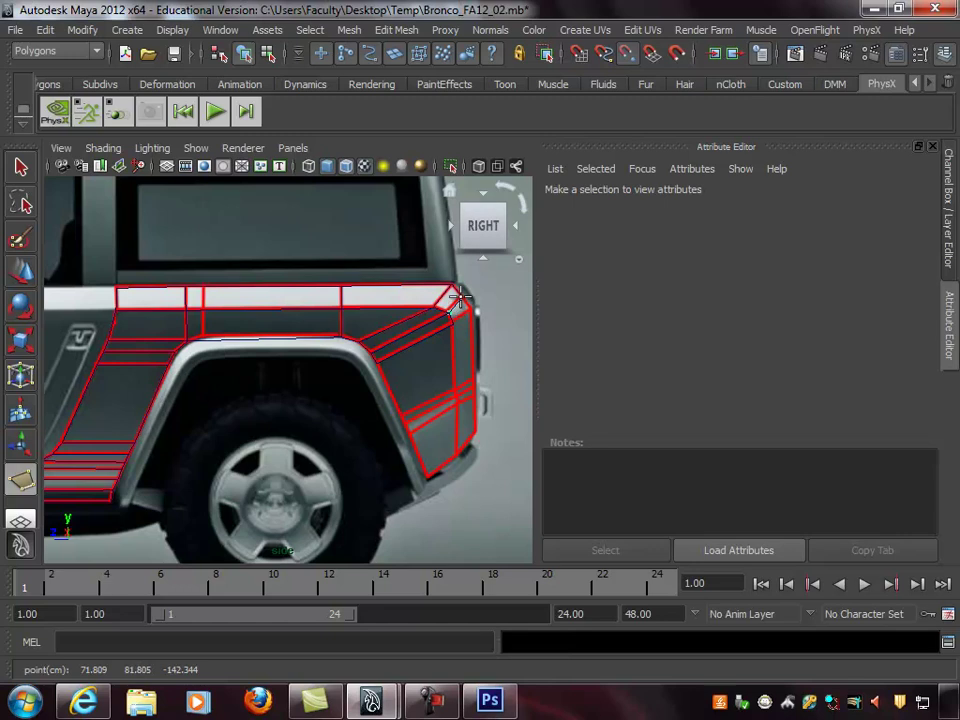
click(467, 321)
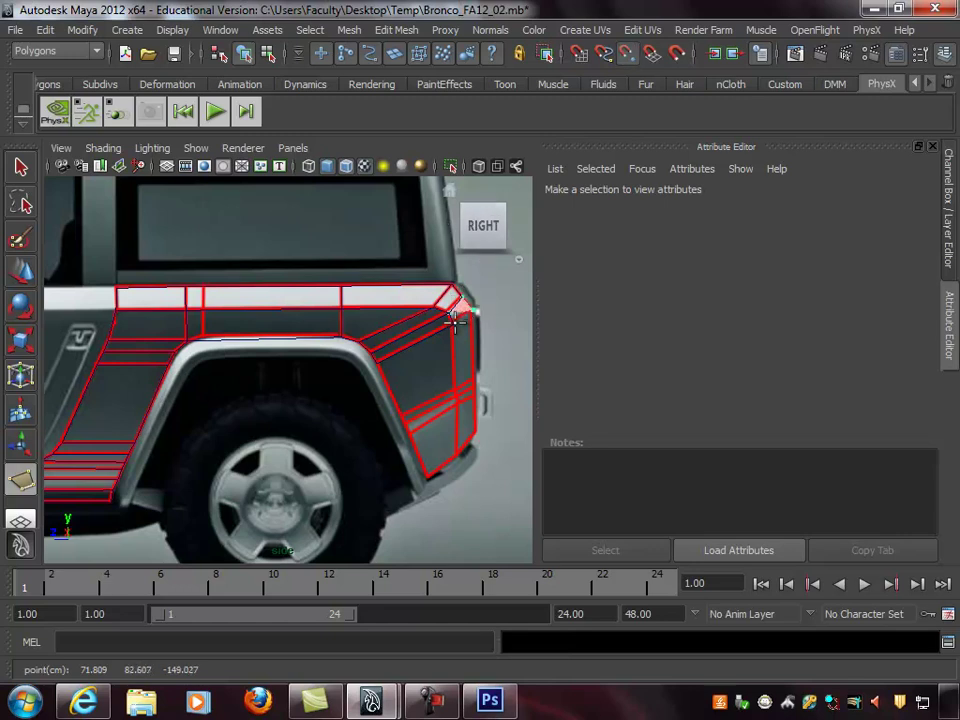
key(Return)
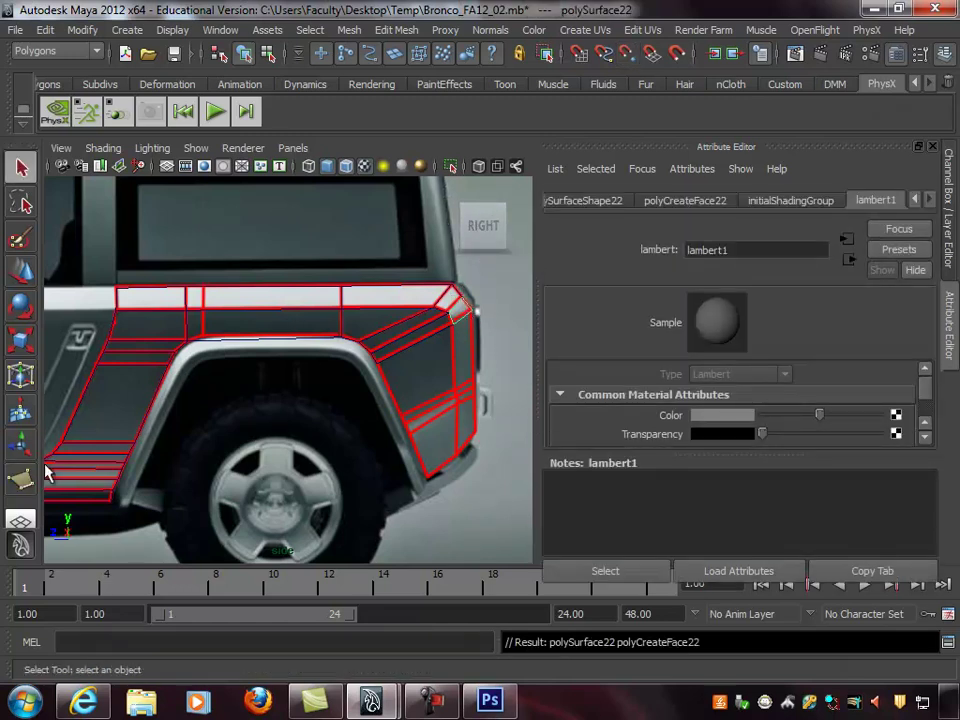
Create a four-sided polygon over the large quarter-panel section between the upper and lower pairs of thin diagonal strips
key(y)
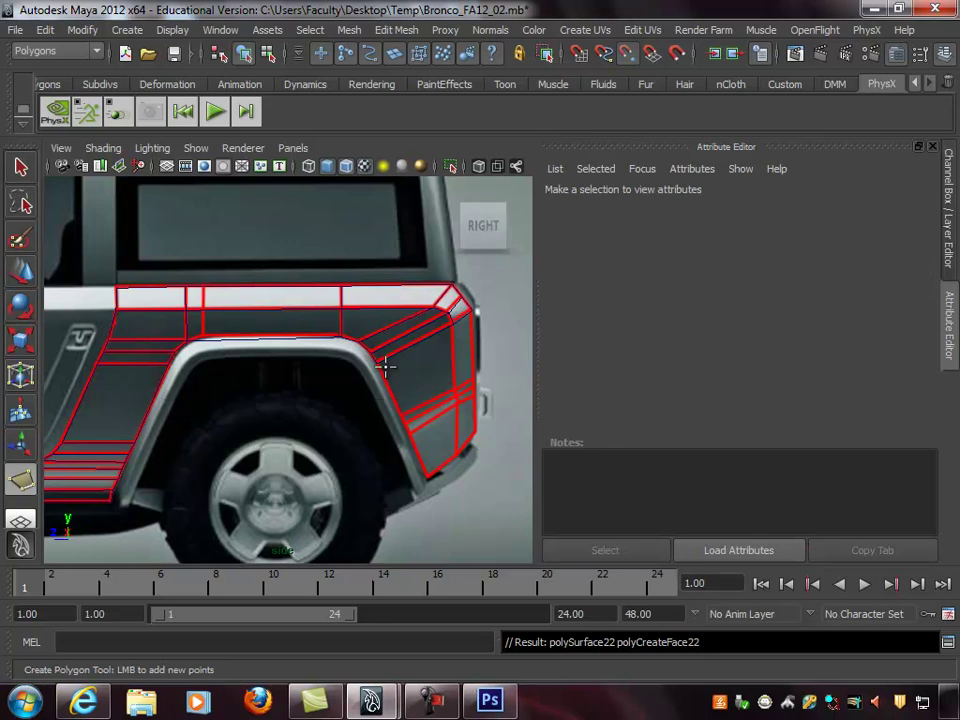
click(377, 362)
click(454, 323)
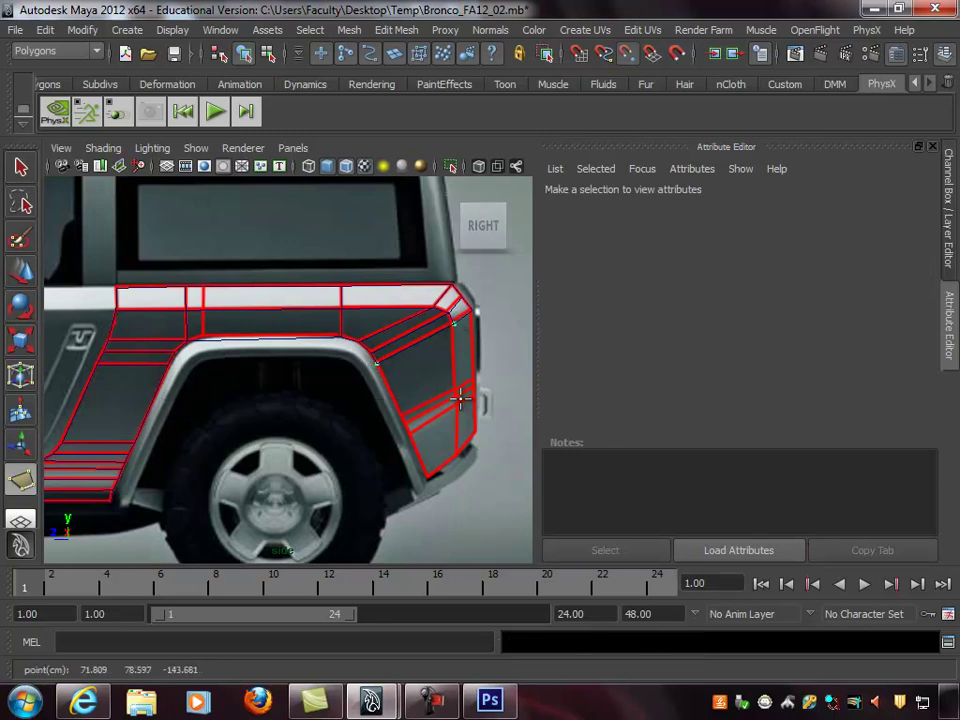
click(454, 386)
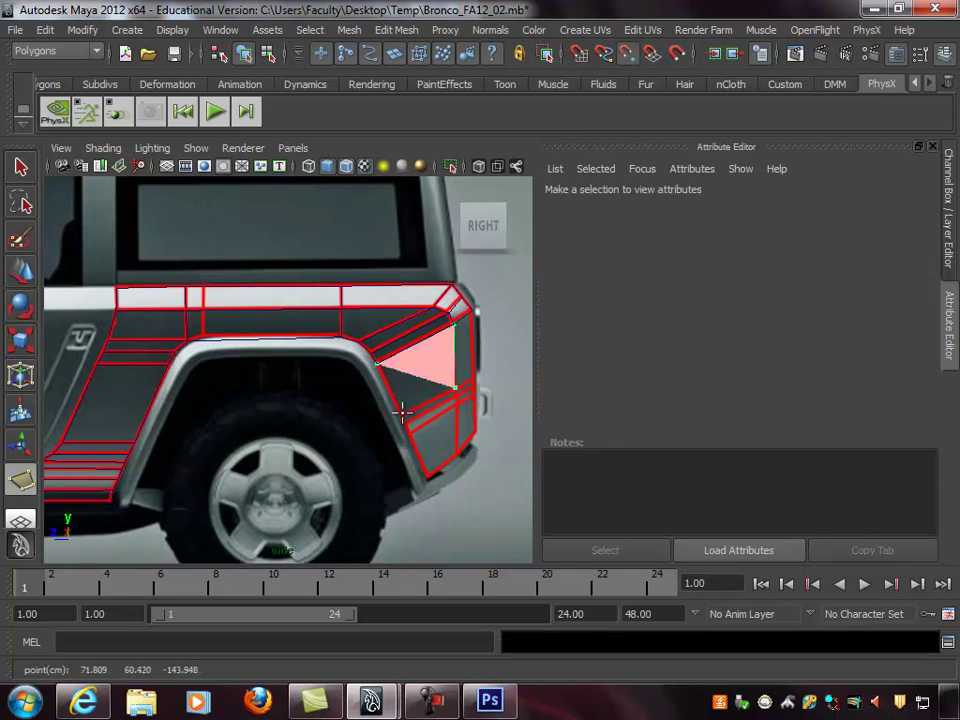
click(401, 411)
key(Return)
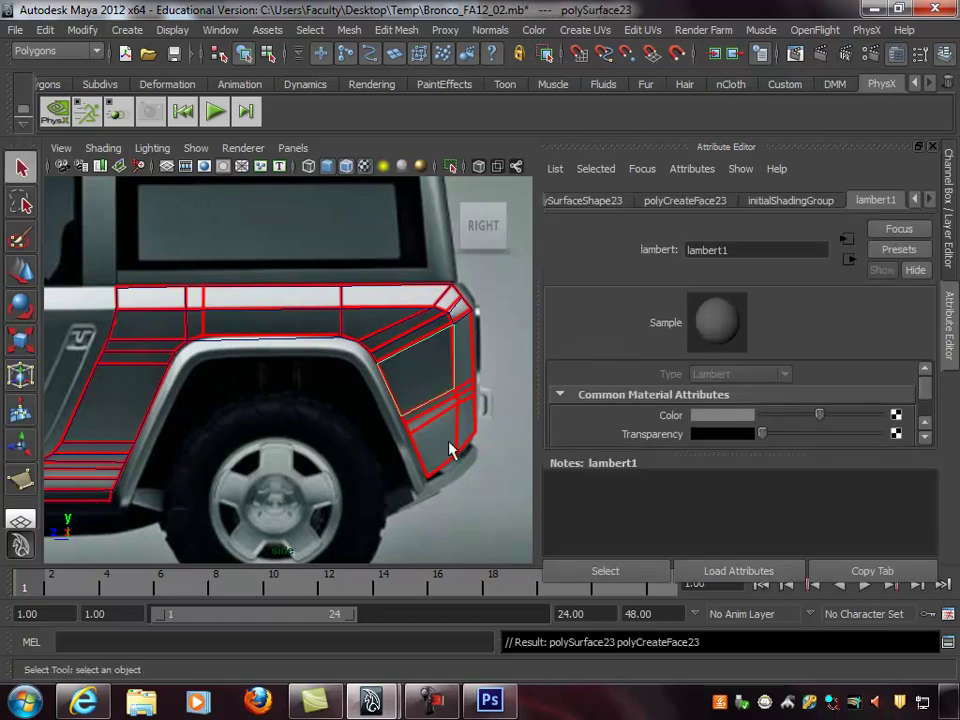
Create a four-sided polygon over the thin diagonal strip directly below the large quarter-panel section
click(21, 481)
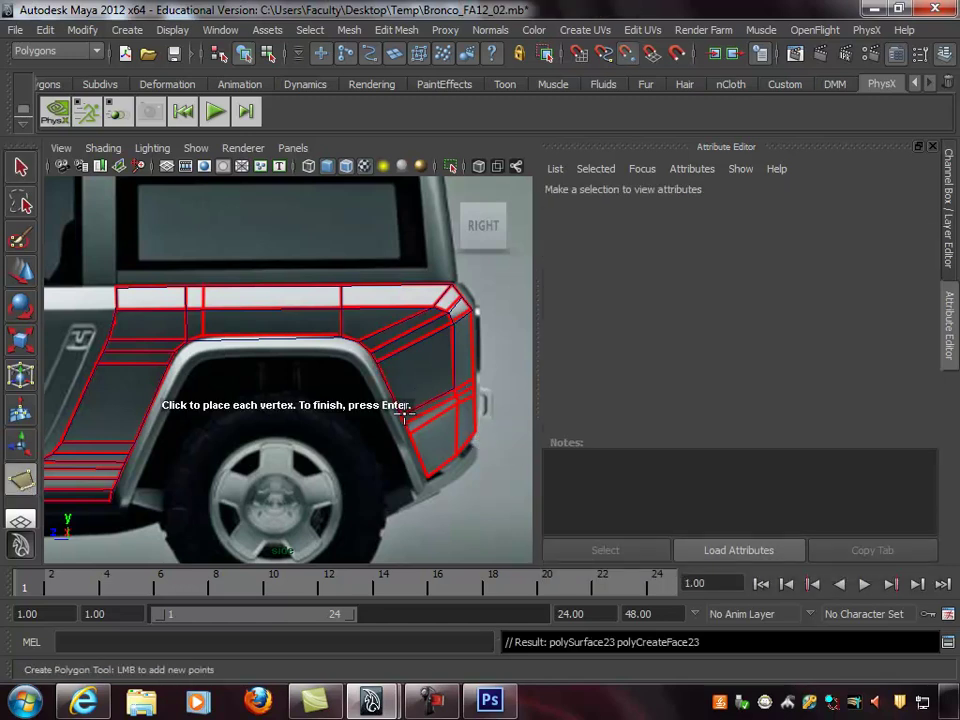
click(401, 411)
click(456, 386)
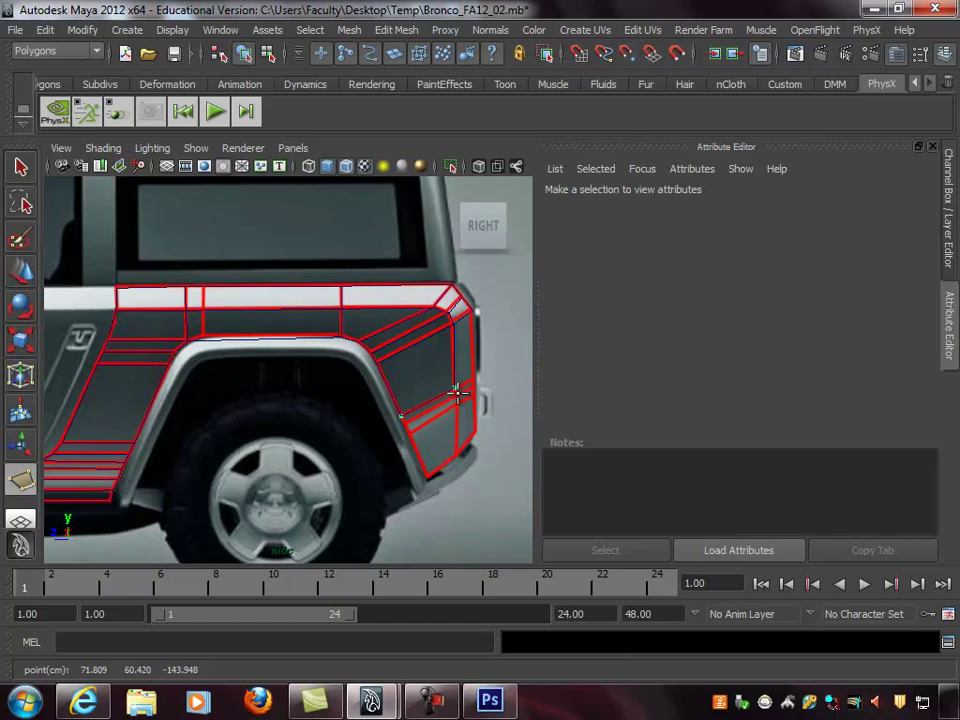
click(456, 396)
key(Return)
Create a four-sided polygon over the lowest thin diagonal strip behind the wheel arch, sharing the edge of the strip above
click(20, 480)
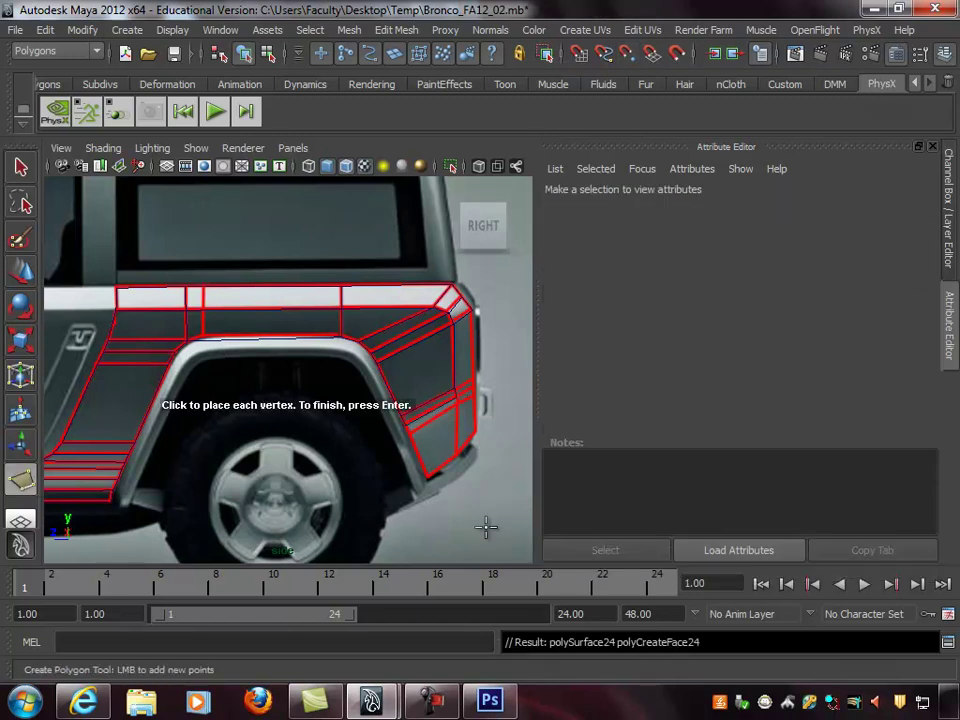
click(406, 425)
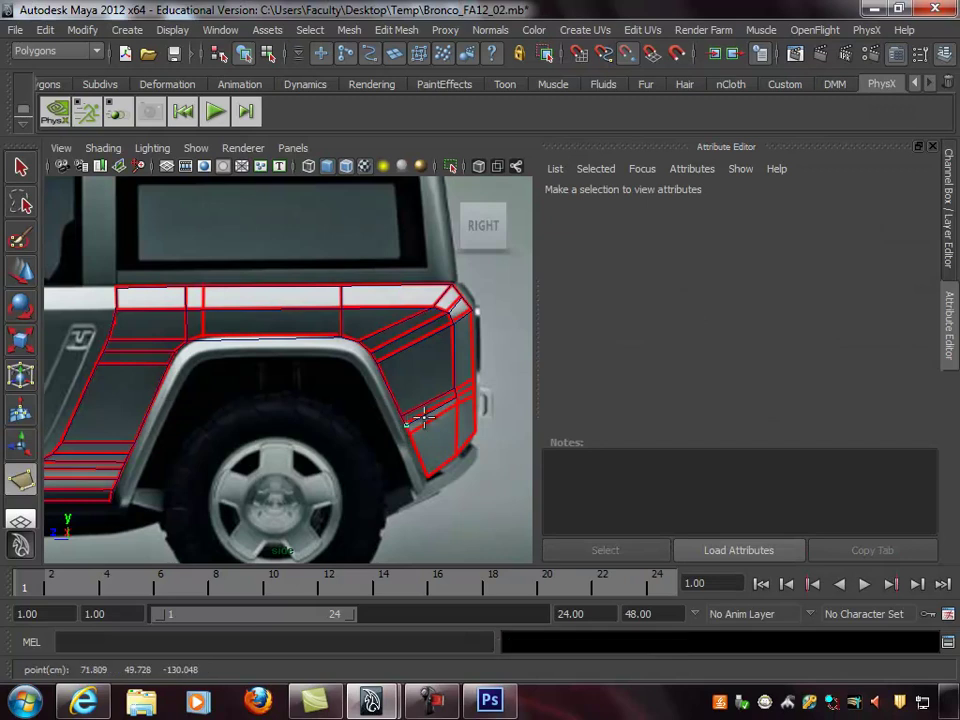
click(457, 398)
click(458, 406)
click(409, 435)
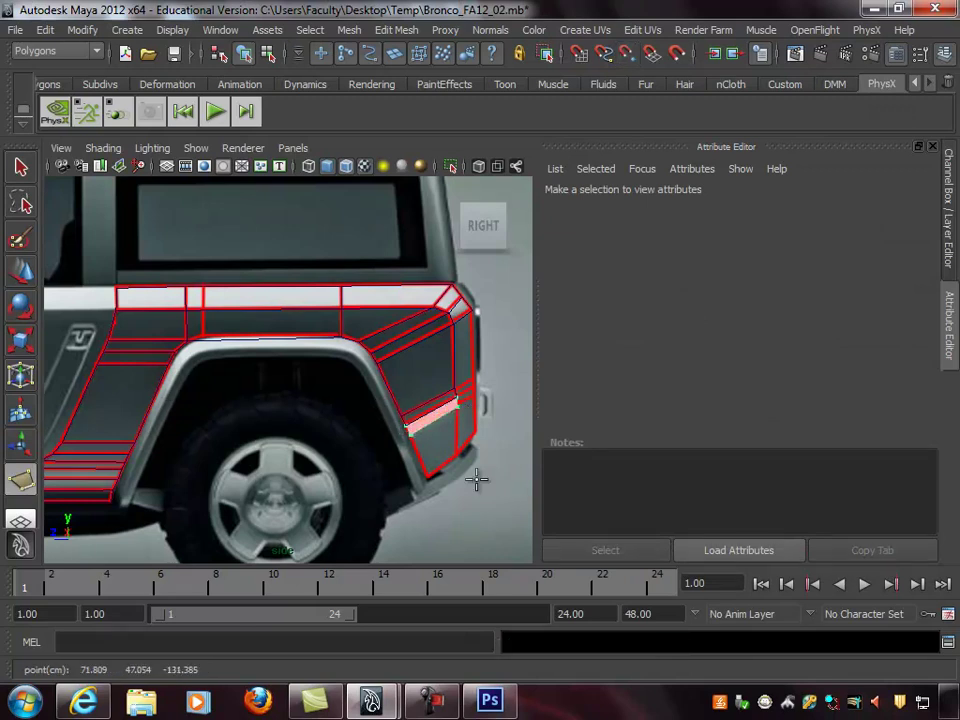
key(Return)
Create a four-sided polygon over the lowest quarter-panel section behind the wheel arch, sharing the bottom edge of the thin strip above
click(24, 479)
alt+right_drag(385, 462, 474, 460)
alt+middle_drag(474, 460, 328, 412)
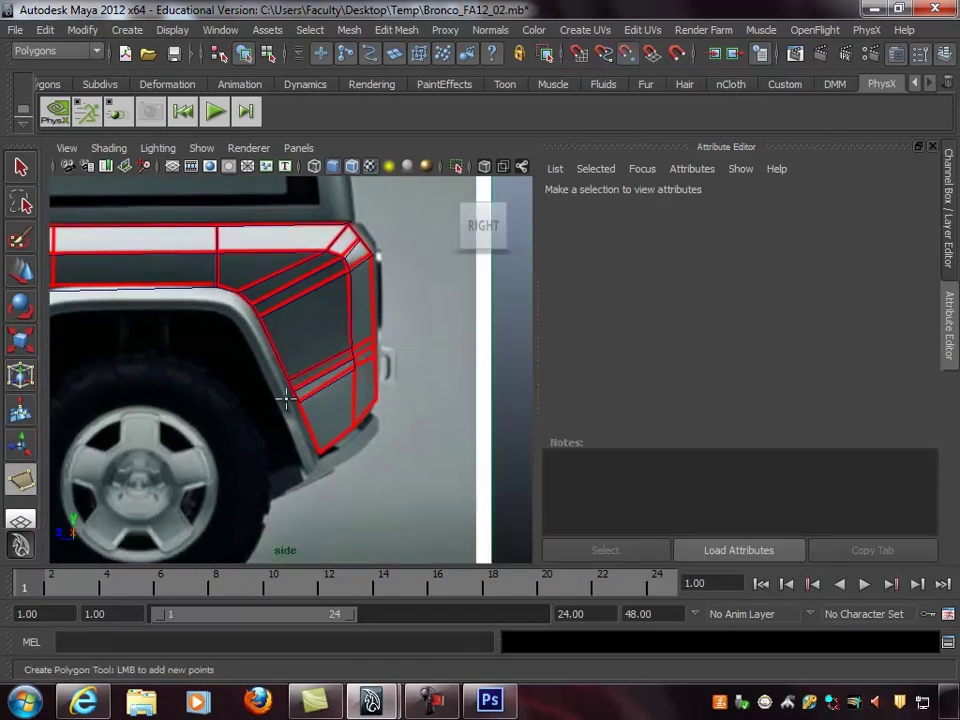
click(299, 403)
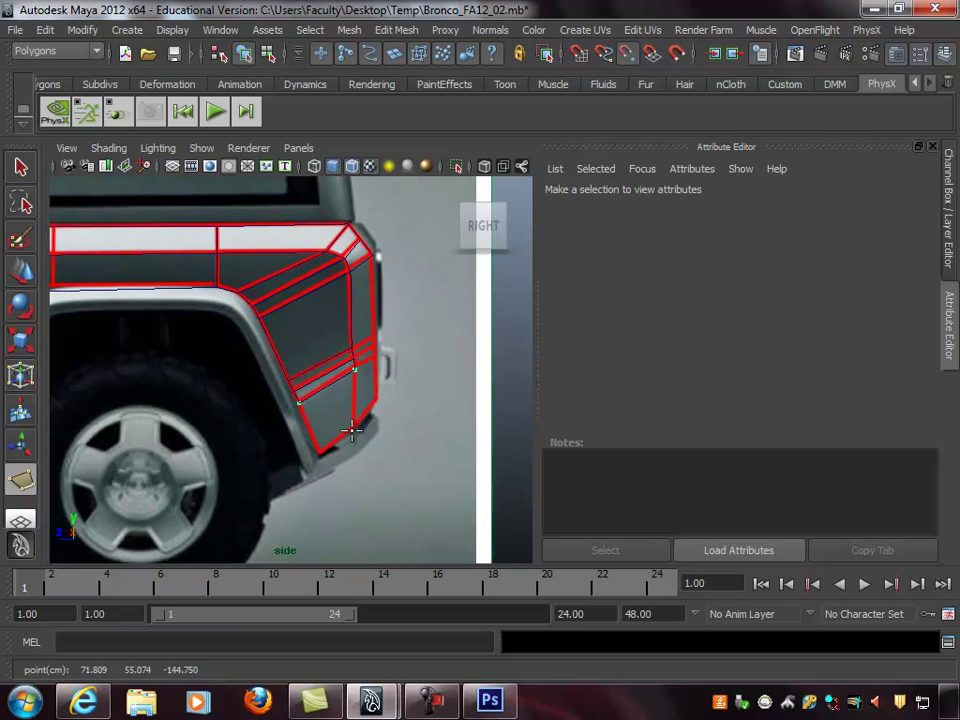
click(355, 425)
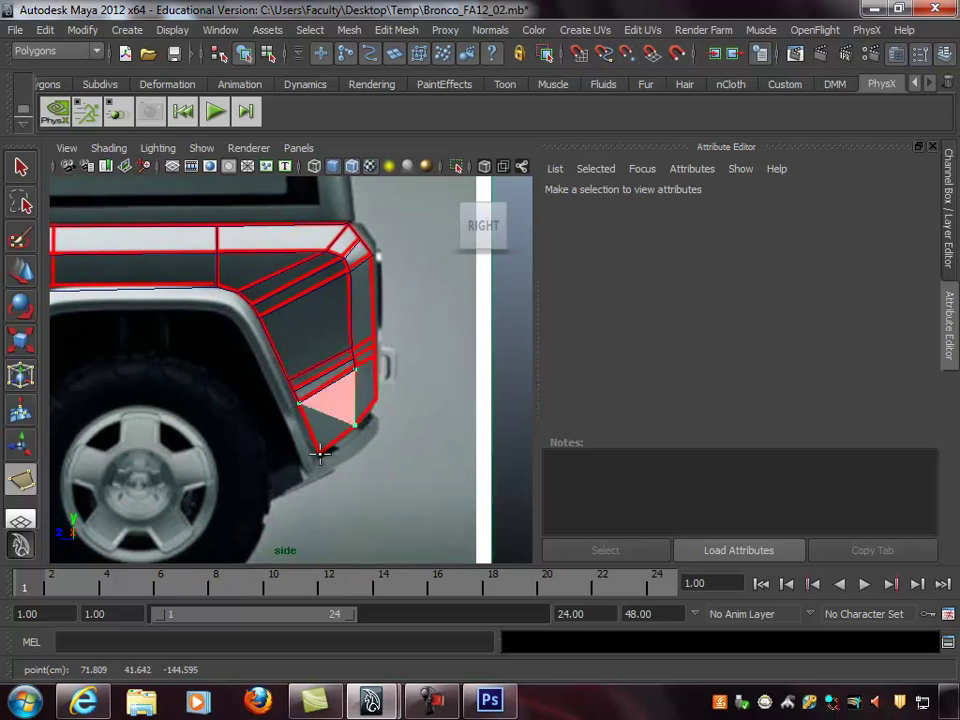
key(Return)
key(q)
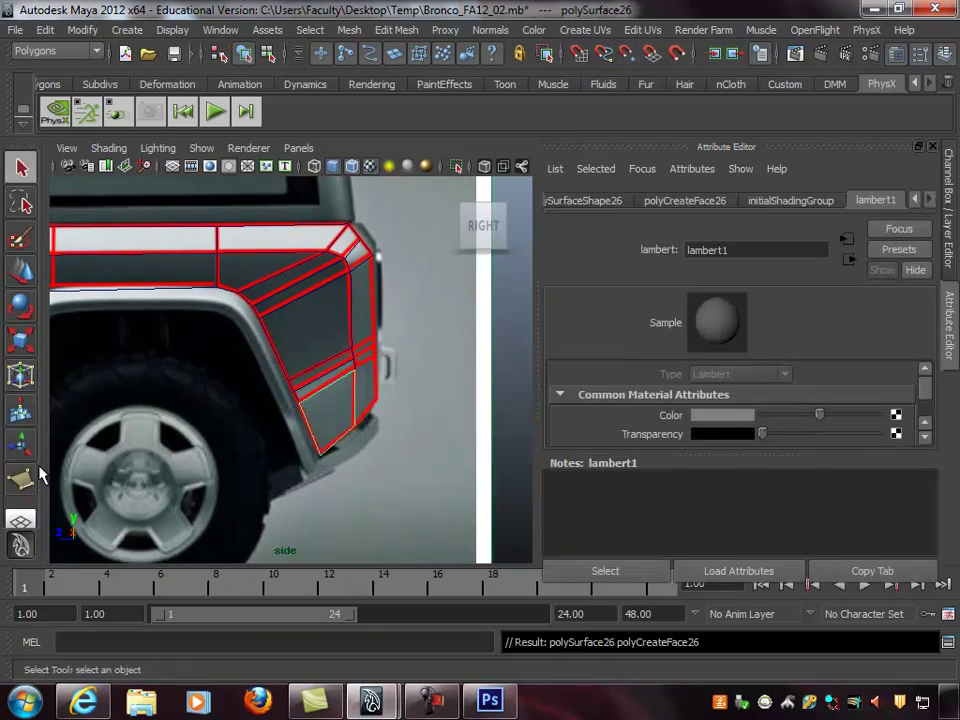
Create a four-sided polygon over the tall narrow section on the rear corner, beside the large quarter-panel section
click(22, 478)
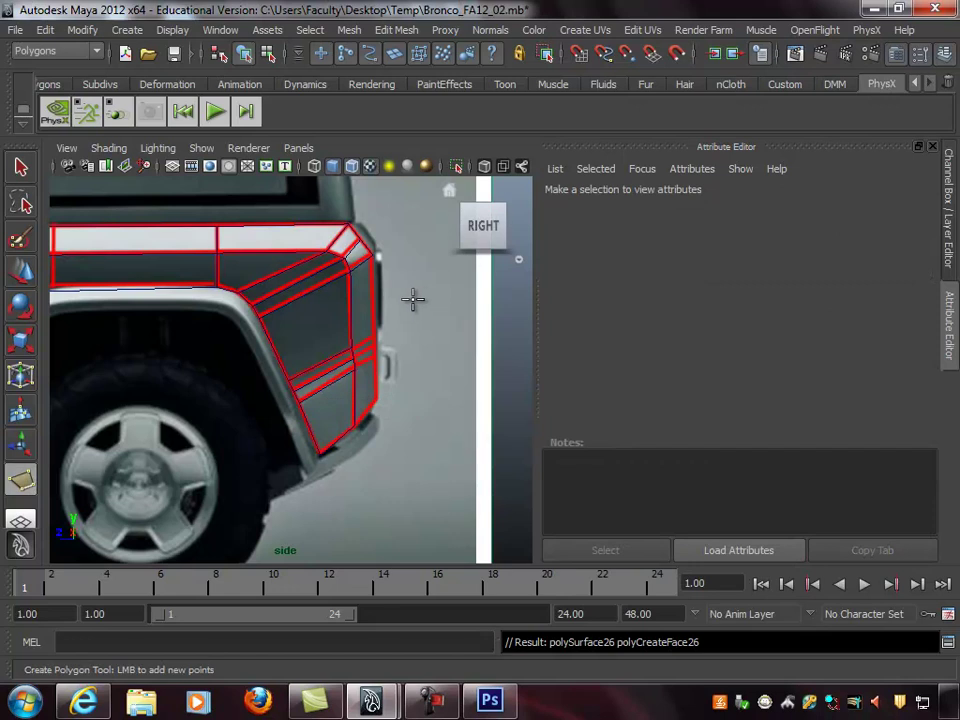
click(348, 269)
click(371, 257)
click(374, 338)
click(350, 346)
key(Return)
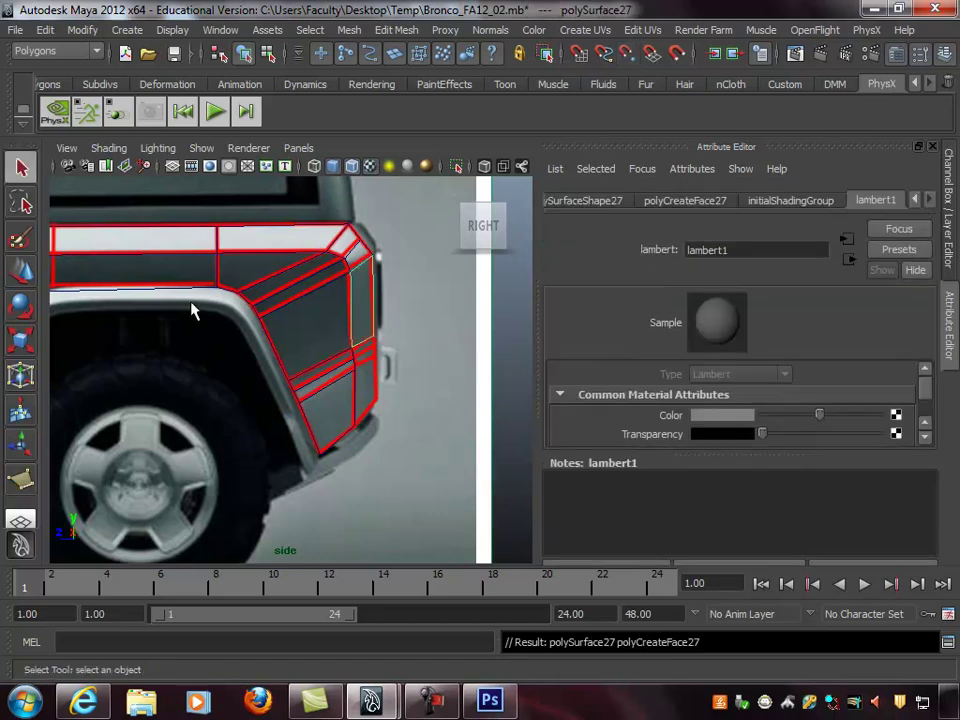
Create a small four-sided polygon on the rear corner directly below the tall narrow one, snapped to its bottom corners
click(21, 480)
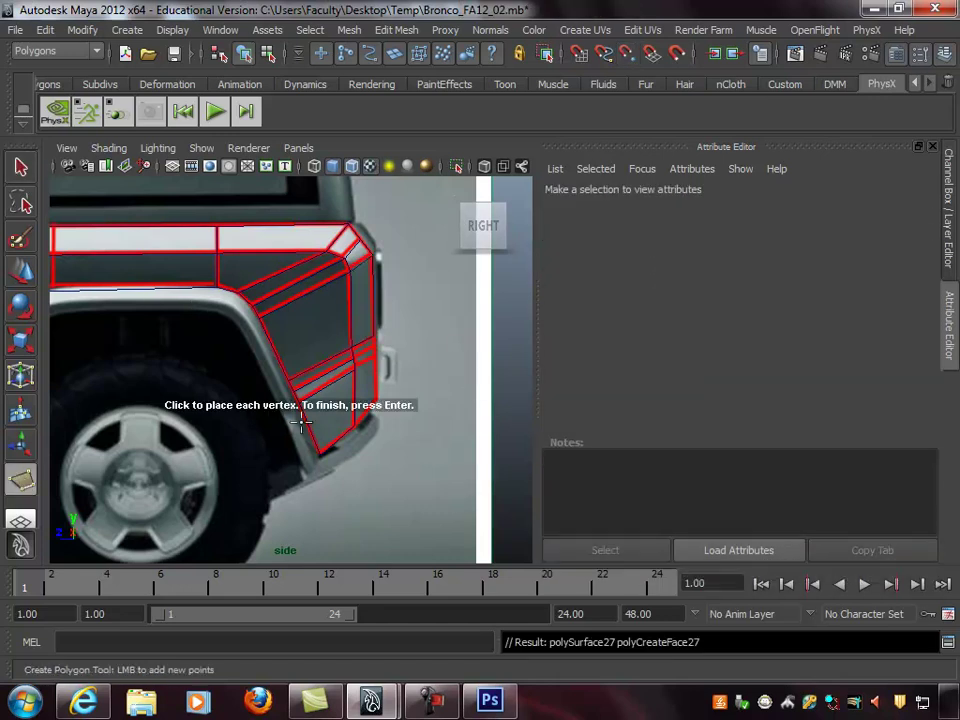
click(362, 343)
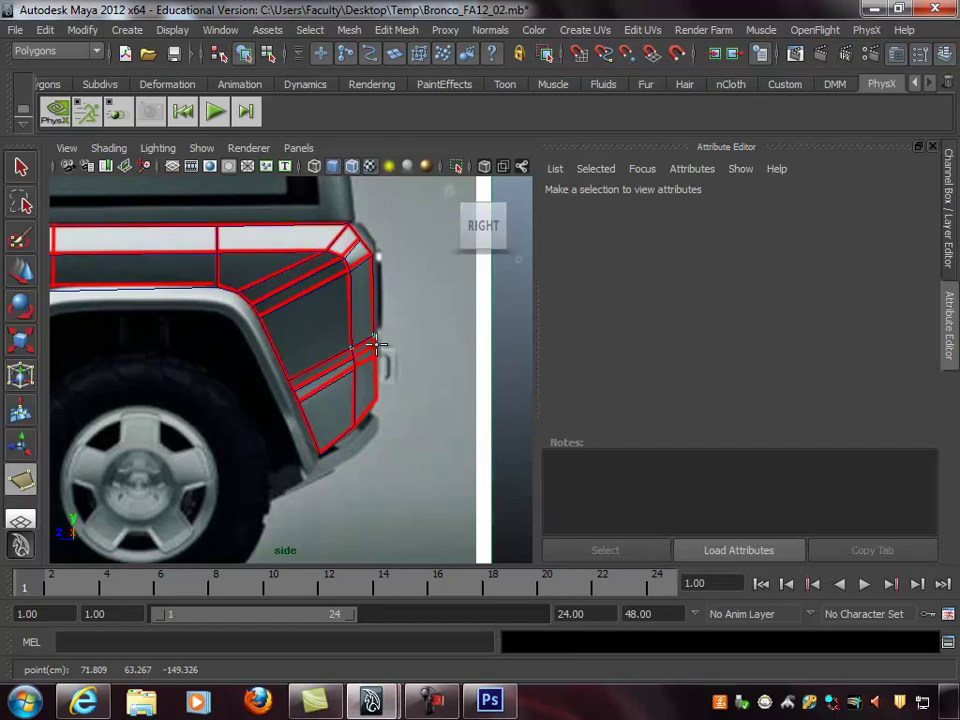
click(375, 349)
click(354, 358)
key(Return)
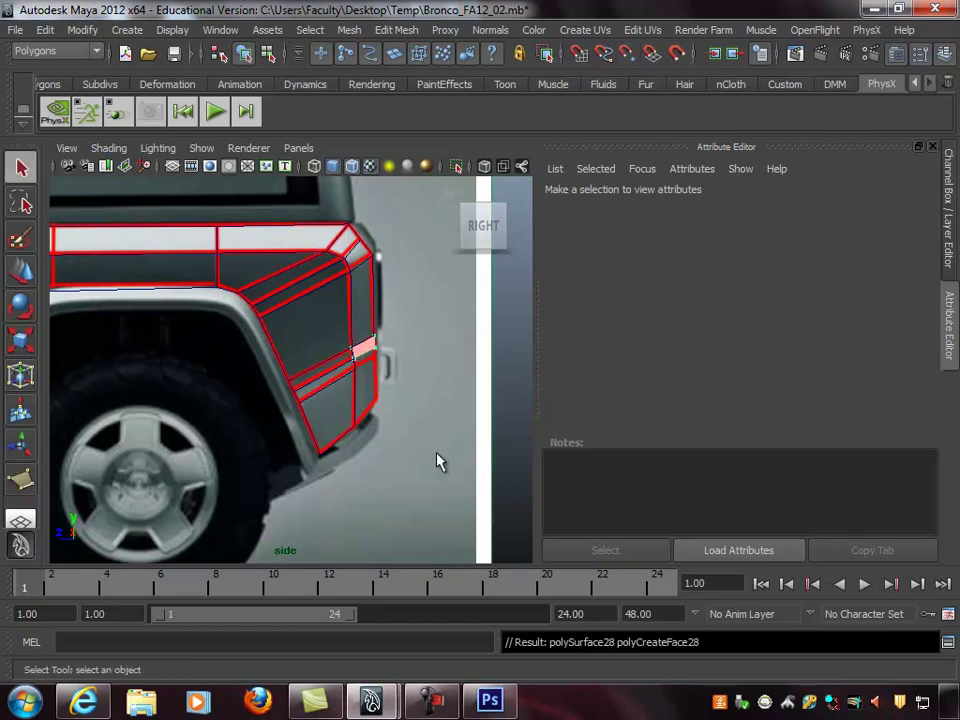
Create another thin four-sided polygon below it, continuing the lowest diagonal strip to the rear edge
click(26, 476)
key(v)
click(354, 356)
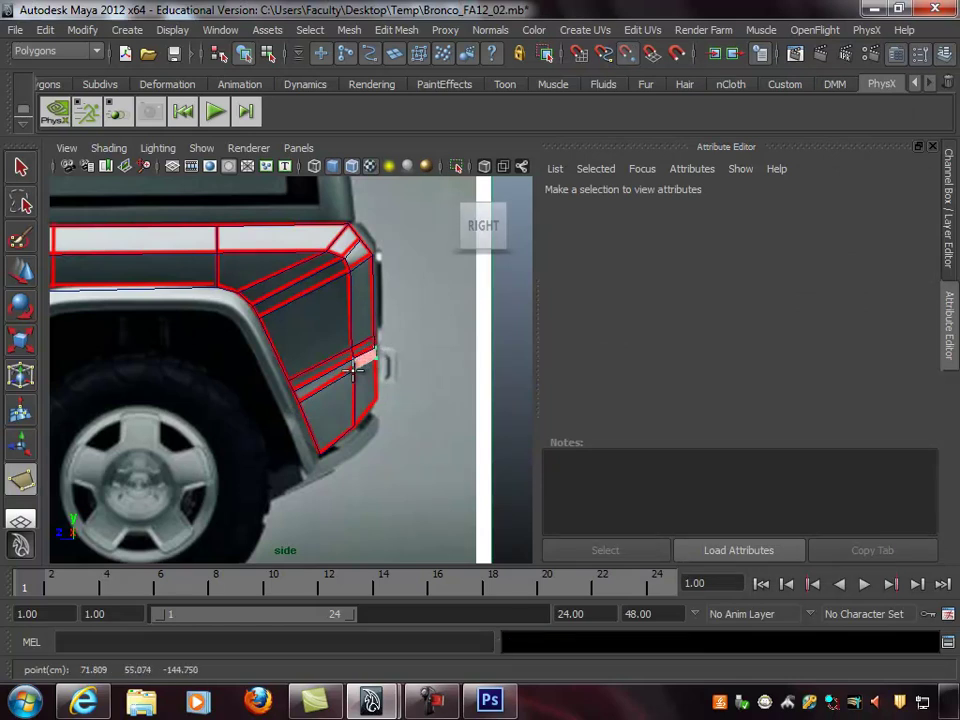
key(Return)
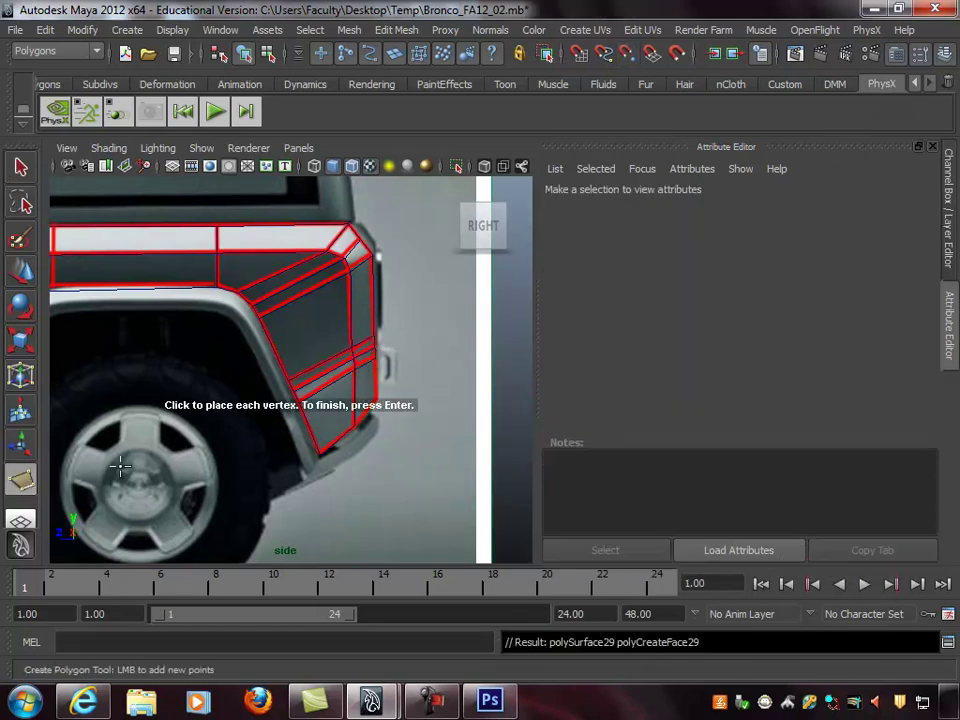
Create a four-sided polygon over the bottommost section of the rear corner to complete the rear quarter panel
click(353, 367)
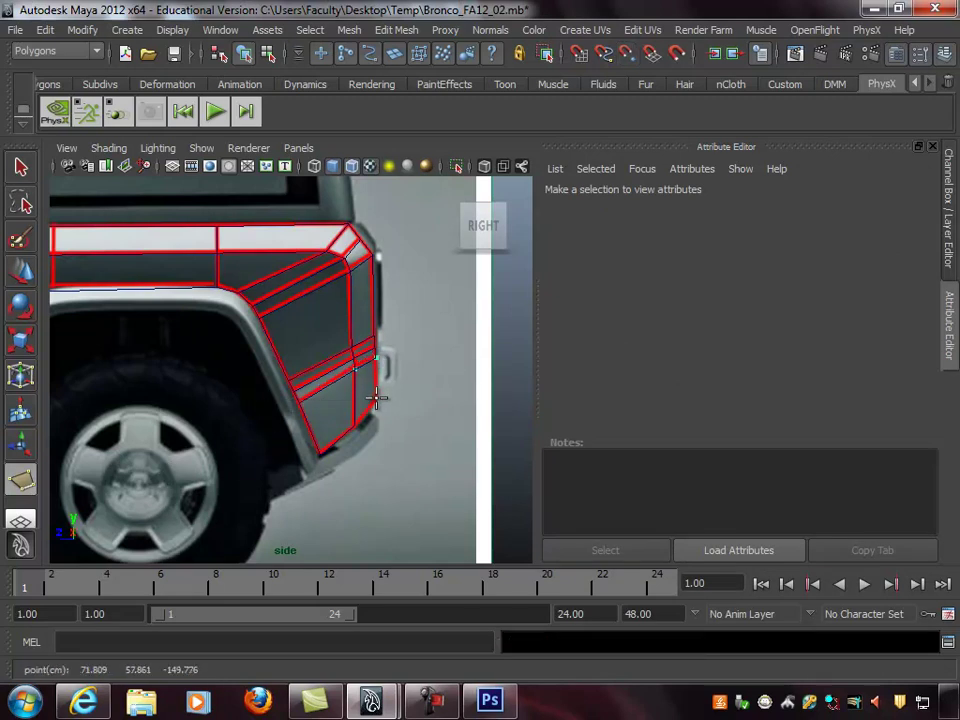
click(376, 398)
click(357, 425)
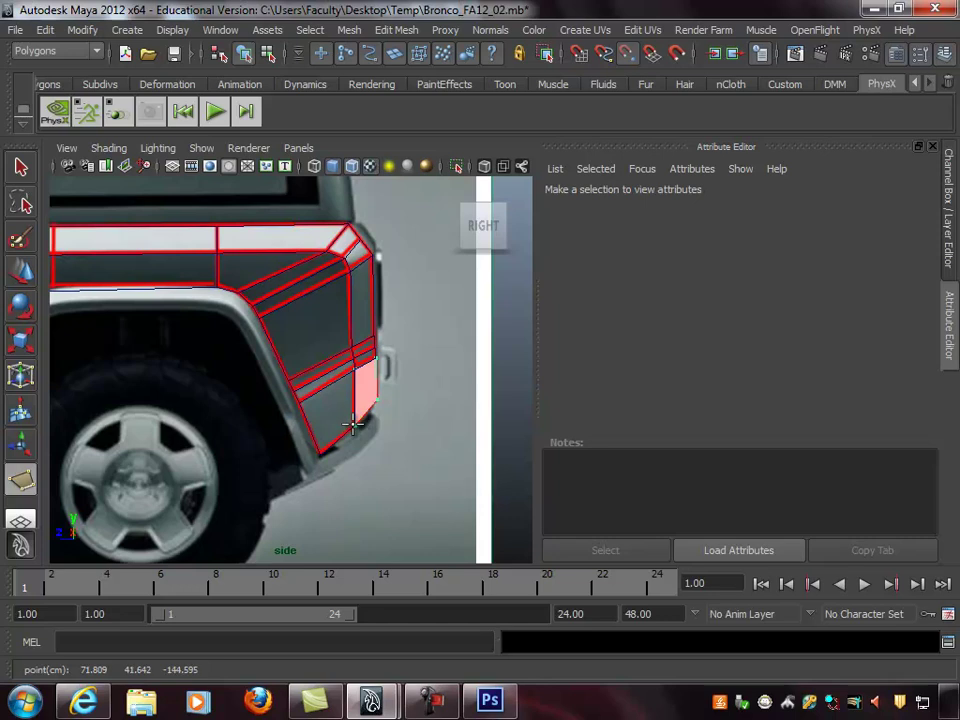
key(Return)
Switch to the perspective view and turn off the live state of the side reference plane
alt+right_drag(403, 405, 385, 363)
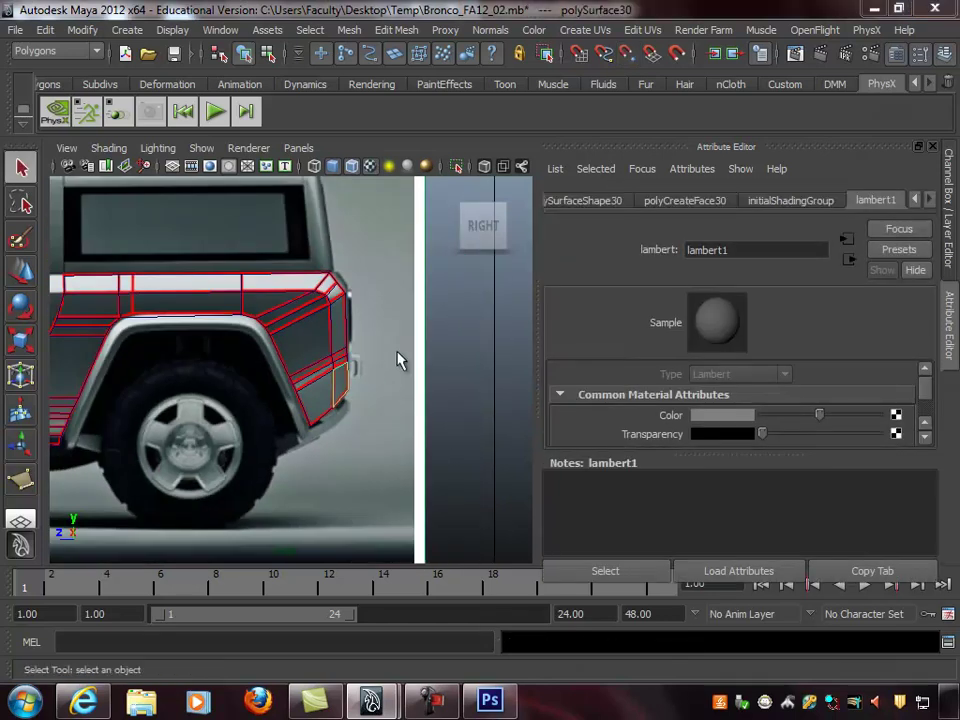
key(space)
middle_click(469, 304)
key(space)
alt+right_drag(420, 305, 334, 336)
alt+drag(255, 346, 323, 347)
alt+right_drag(372, 350, 328, 355)
alt+drag(330, 358, 371, 272)
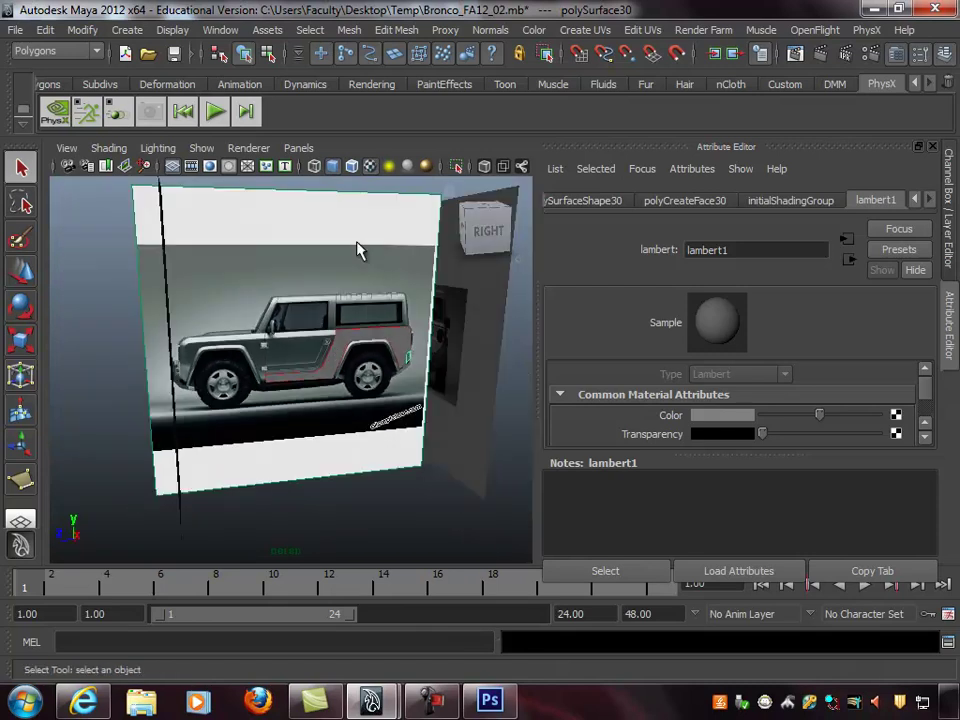
click(362, 255)
click(681, 57)
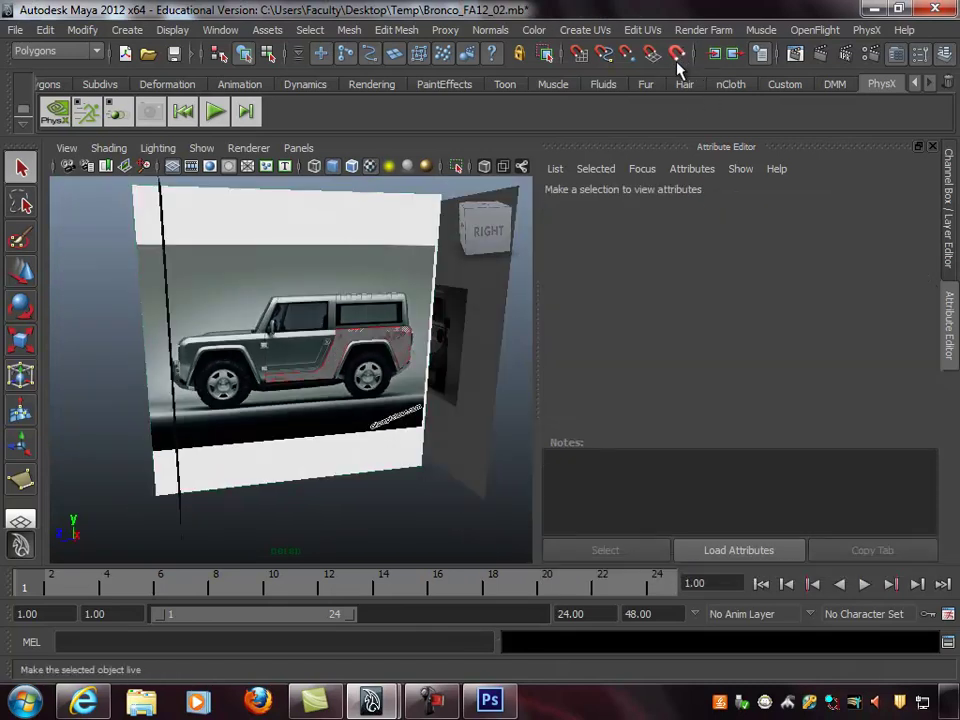
Select the side edge-flow reference plane and rename its display layer from layer1 to Side_Edge_L
click(318, 221)
key(f)
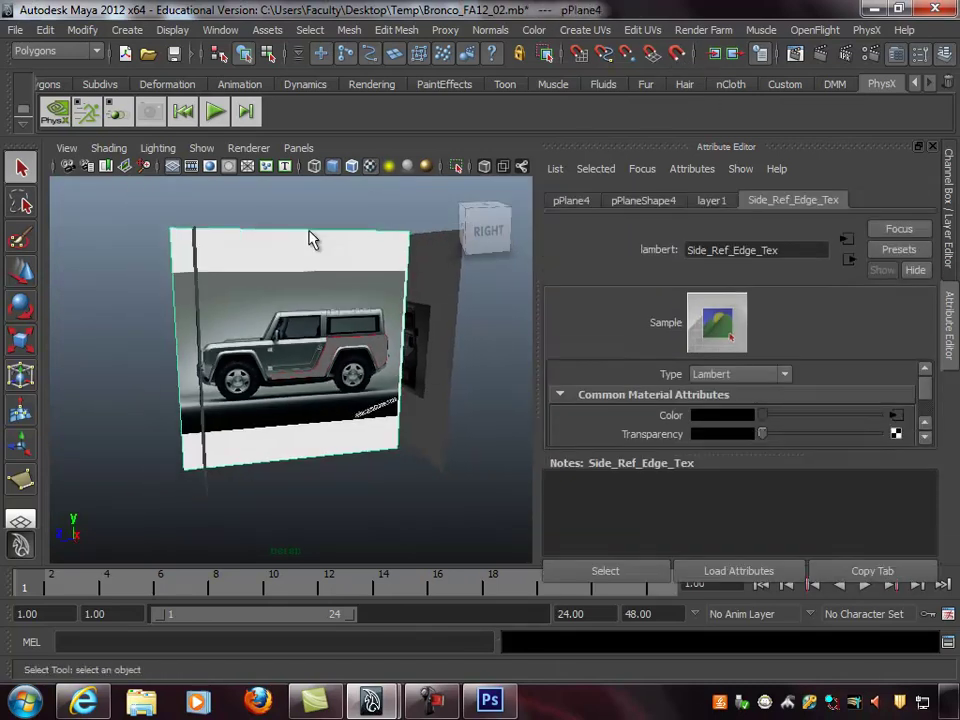
click(949, 203)
click(744, 463)
click(744, 463)
double_click(800, 463)
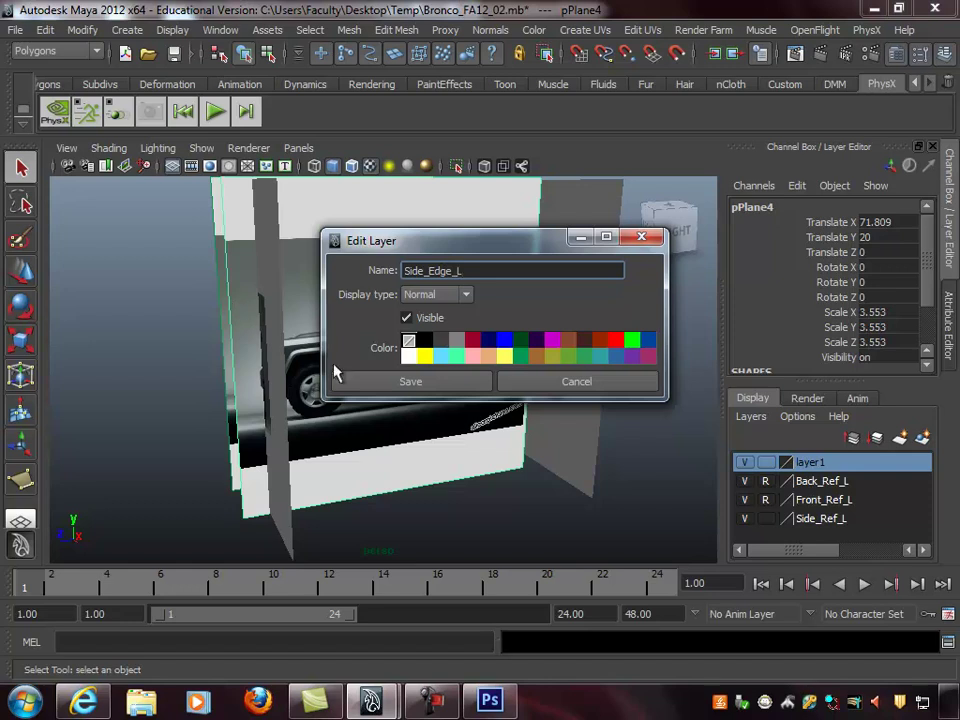
click(422, 383)
Set the Side_Ref_L layer to reference display and hide the Side_Edge_L, Back_Ref_L, Front_Ref_L and Side_Ref_L layers
click(744, 462)
alt+drag(670, 438, 495, 345)
click(766, 518)
click(744, 499)
click(744, 481)
click(744, 518)
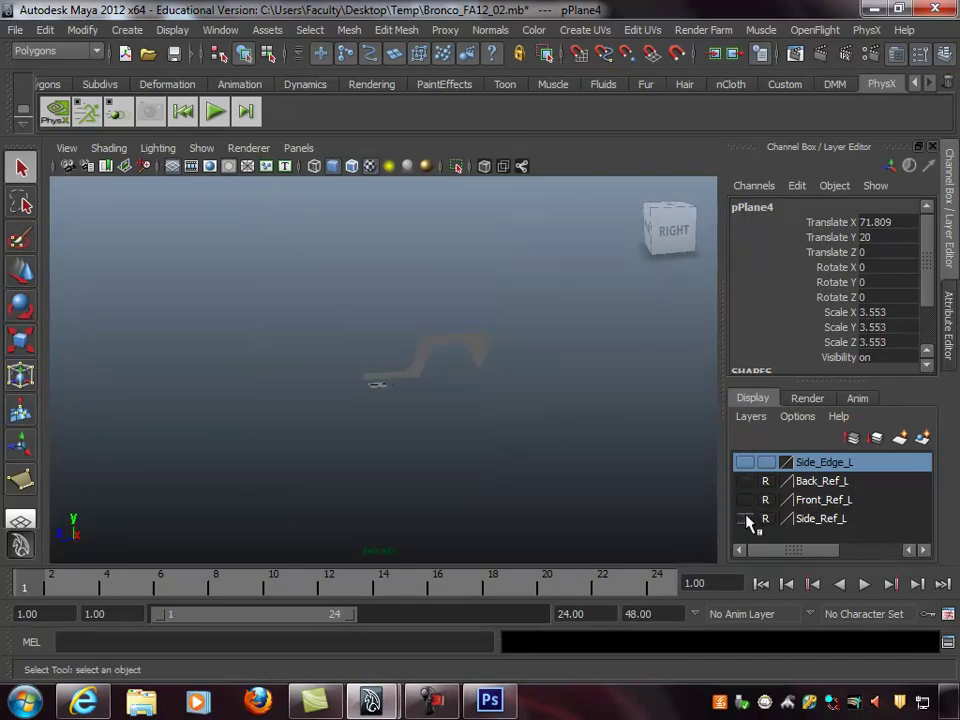
Frame the side polygons and try to delete the small flat patch below them
drag(310, 289, 633, 490)
key(f)
alt+drag(491, 452, 515, 429)
drag(264, 465, 372, 541)
key(Delete)
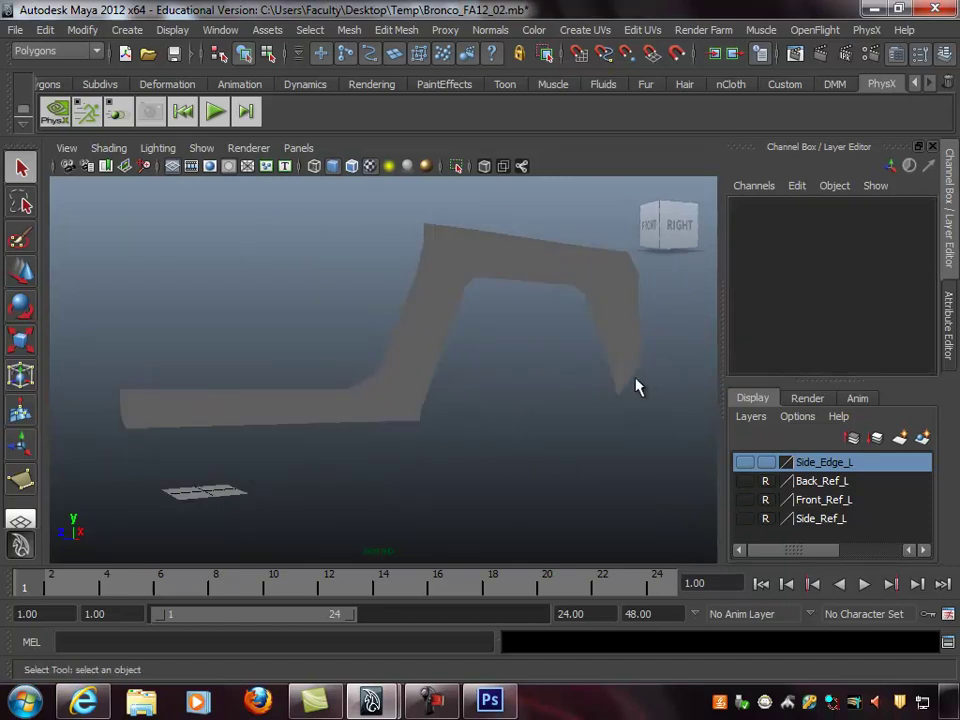
Turn on wireframe on shaded so the edges of all side polygons are drawn in the perspective view
alt+drag(643, 377, 535, 304)
click(535, 304)
alt+right_drag(551, 362, 149, 258)
drag(140, 258, 810, 480)
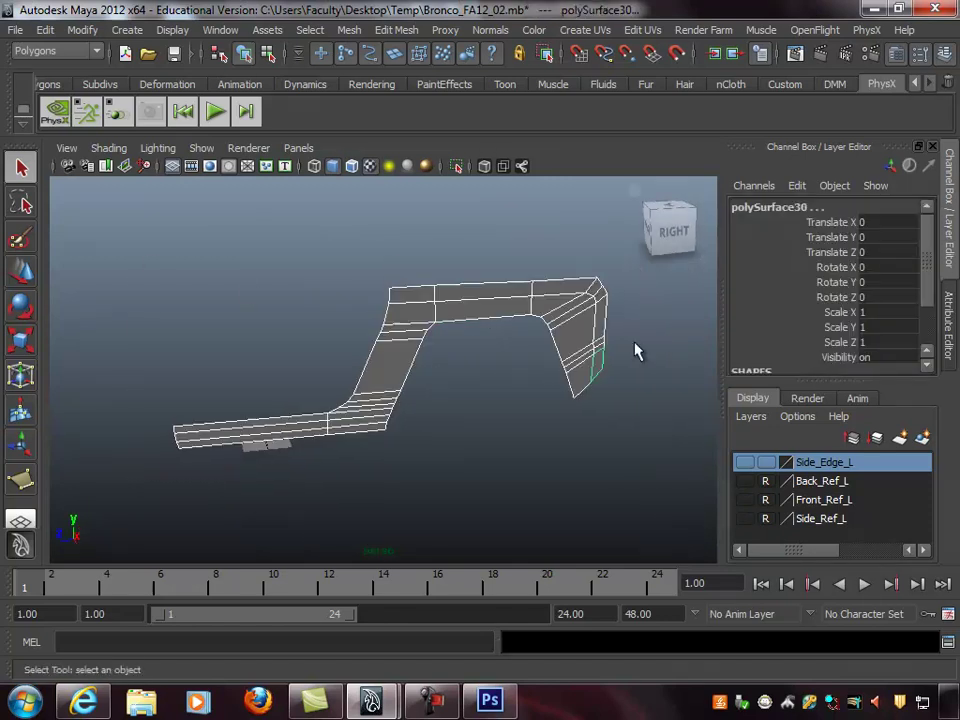
click(365, 203)
key(5)
mouse_move(368, 199)
alt+mouse_down()
mouse_move(480, 234)
mouse_move(422, 251)
mouse_move(459, 265)
mouse_move(549, 270)
mouse_move(454, 221)
mouse_move(446, 201)
mouse_move(514, 268)
alt+mouse_up()
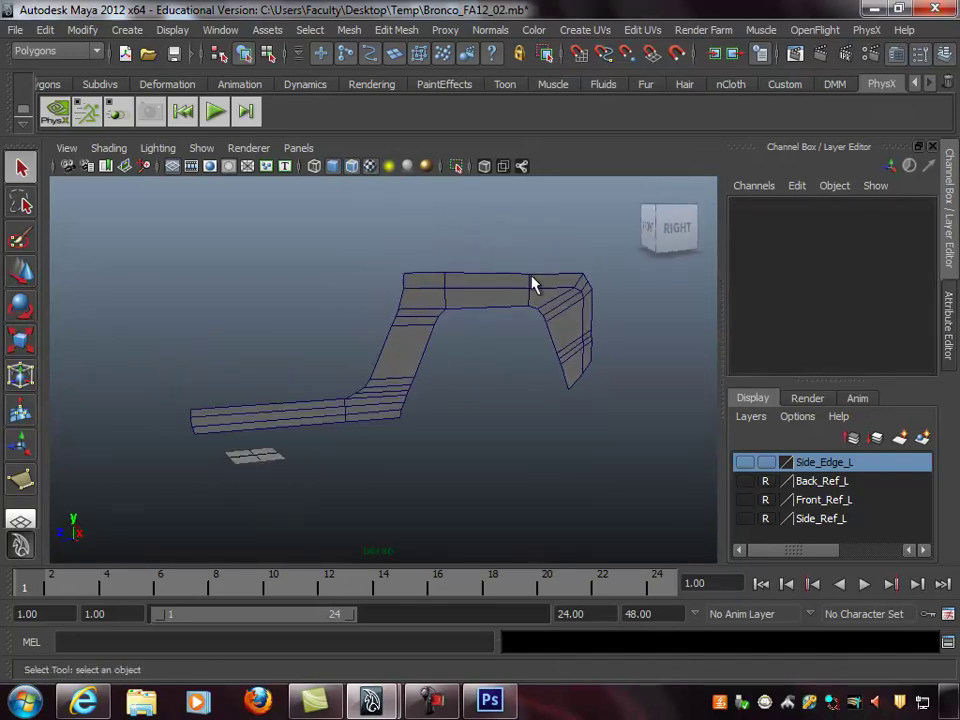
alt+drag(491, 341, 534, 332)
drag(184, 259, 556, 421)
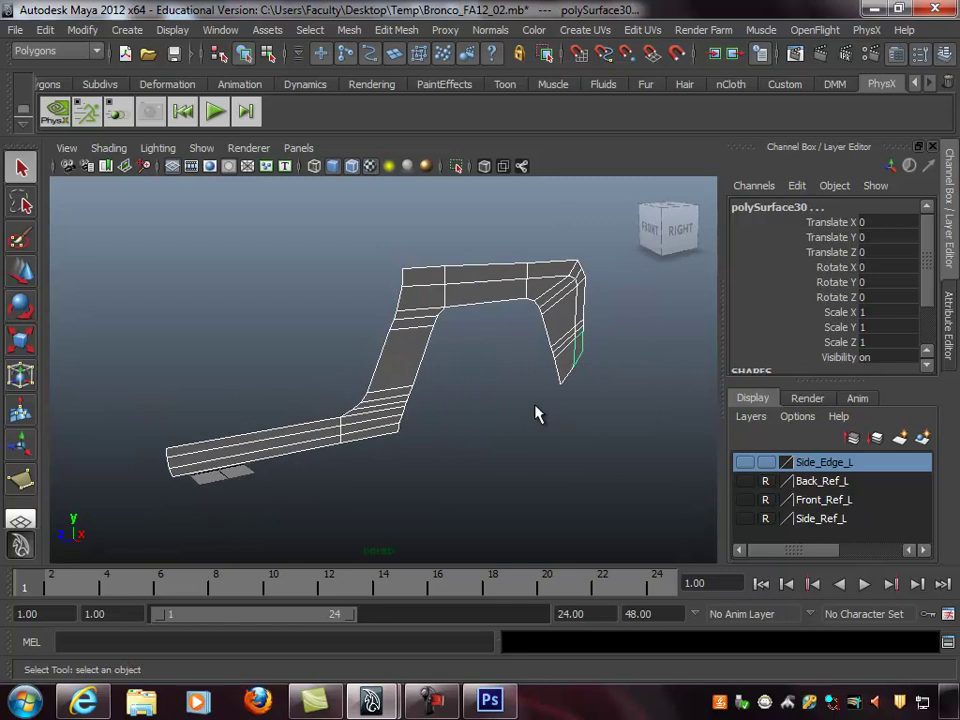
click(292, 262)
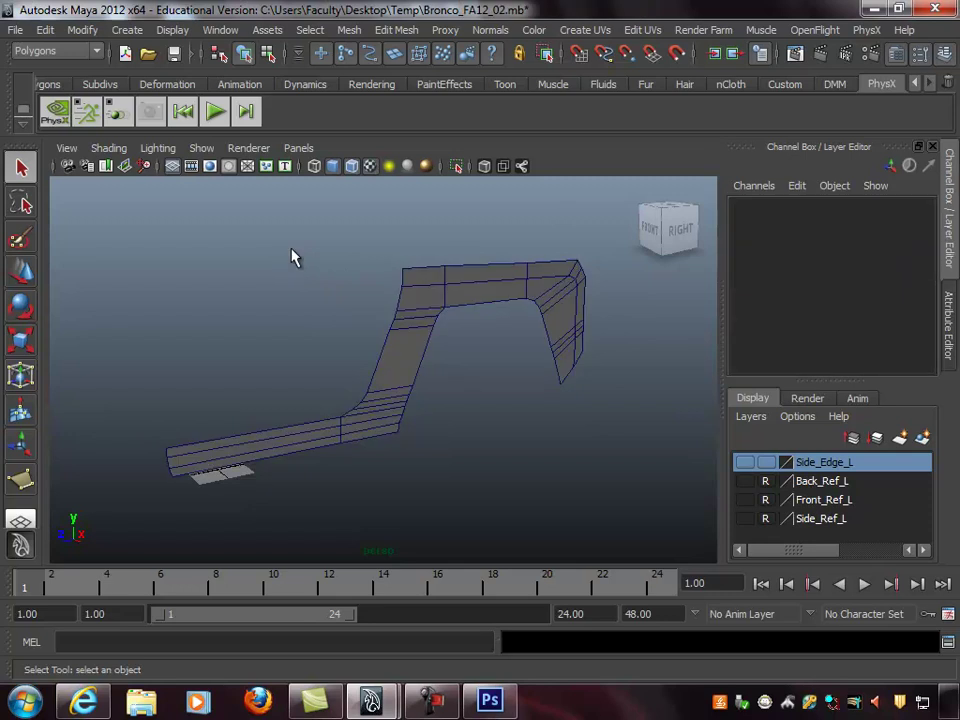
click(404, 277)
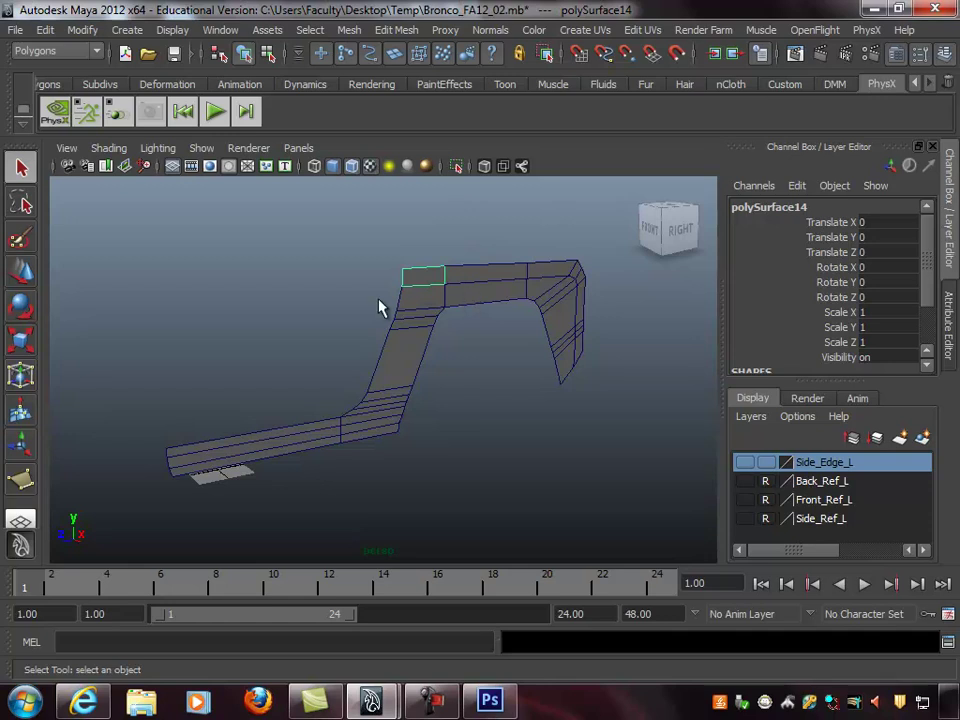
Add the polygon Face Normals display command as a shortcut on the Custom shelf
drag(143, 237, 684, 490)
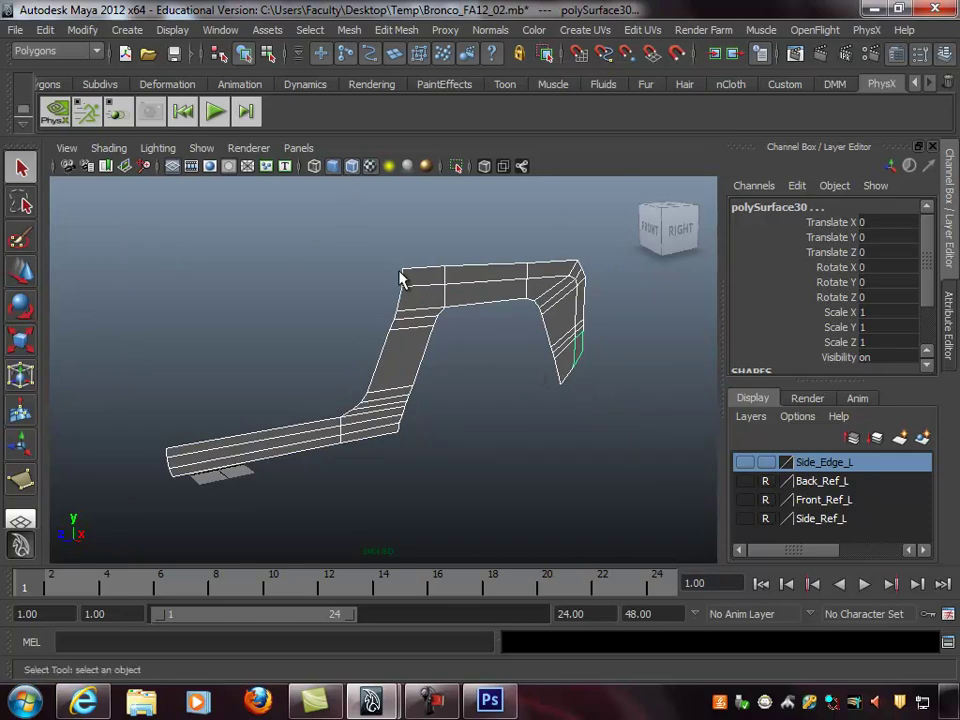
click(175, 32)
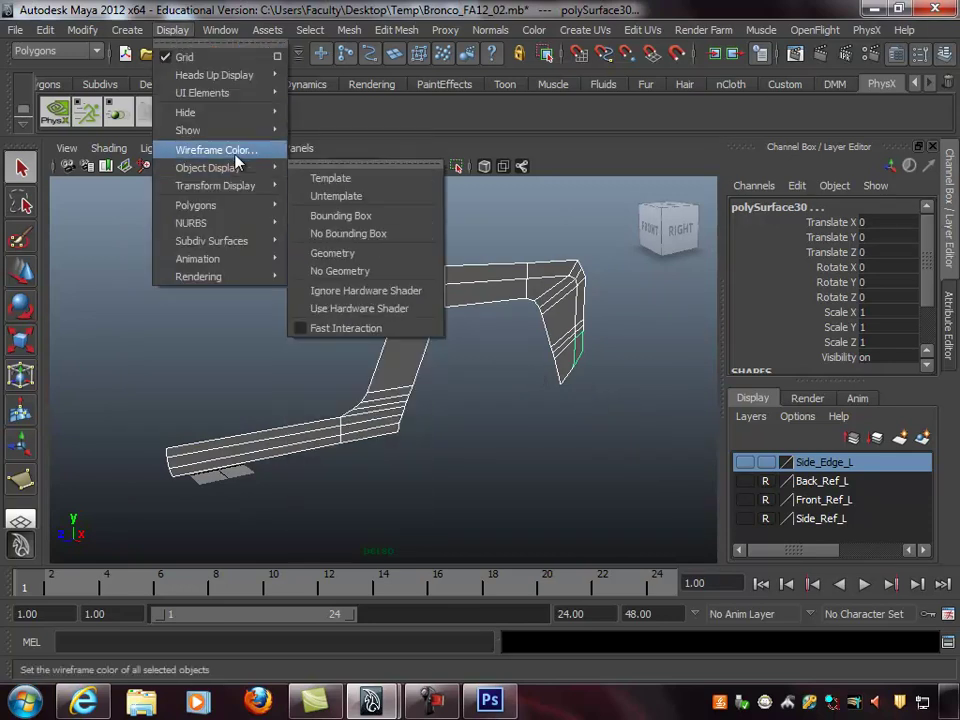
click(251, 11)
click(782, 86)
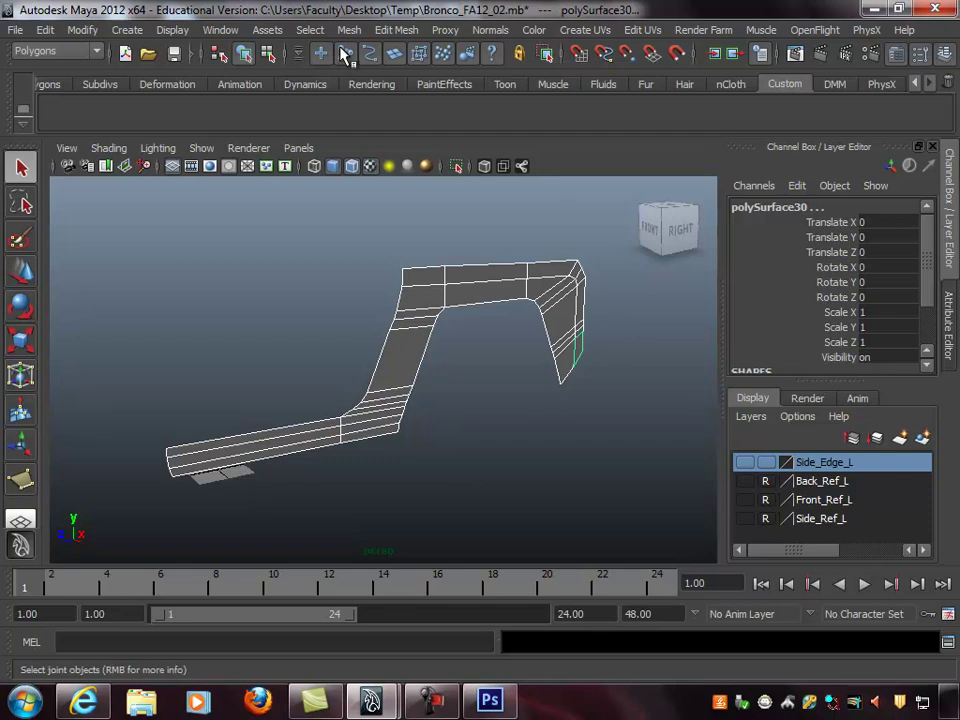
click(172, 30)
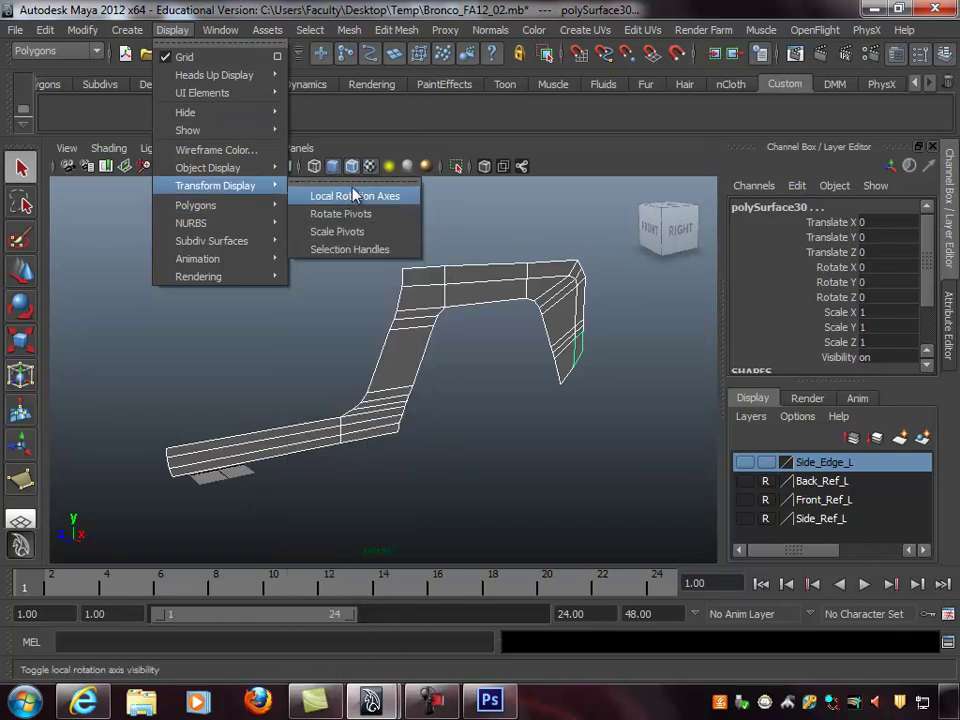
mouse_move(254, 205)
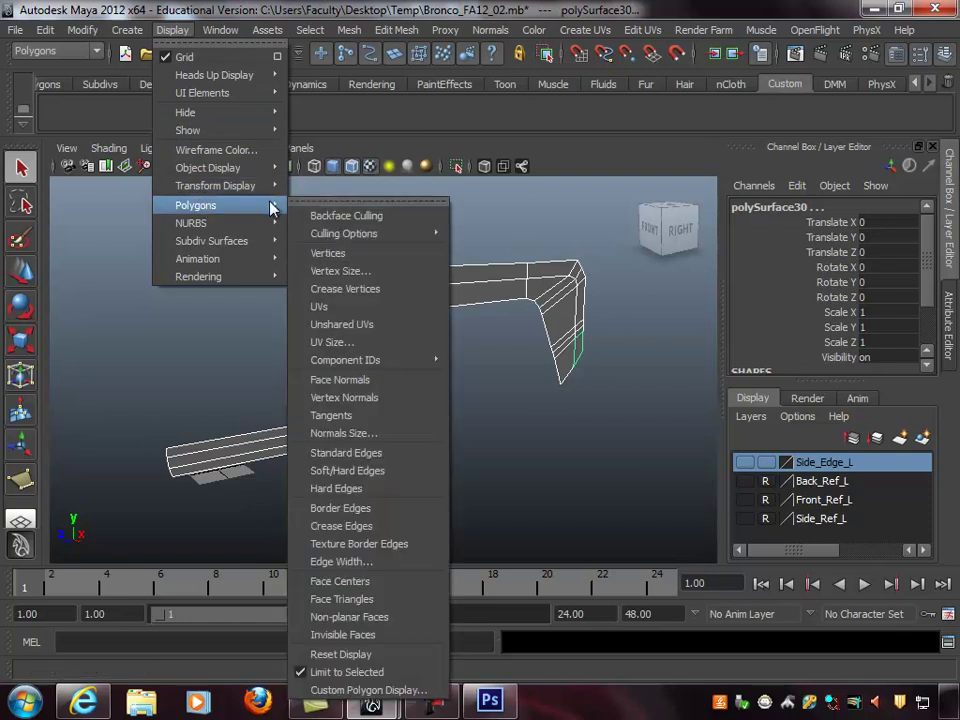
ctrl+shift+click(368, 380)
click(272, 216)
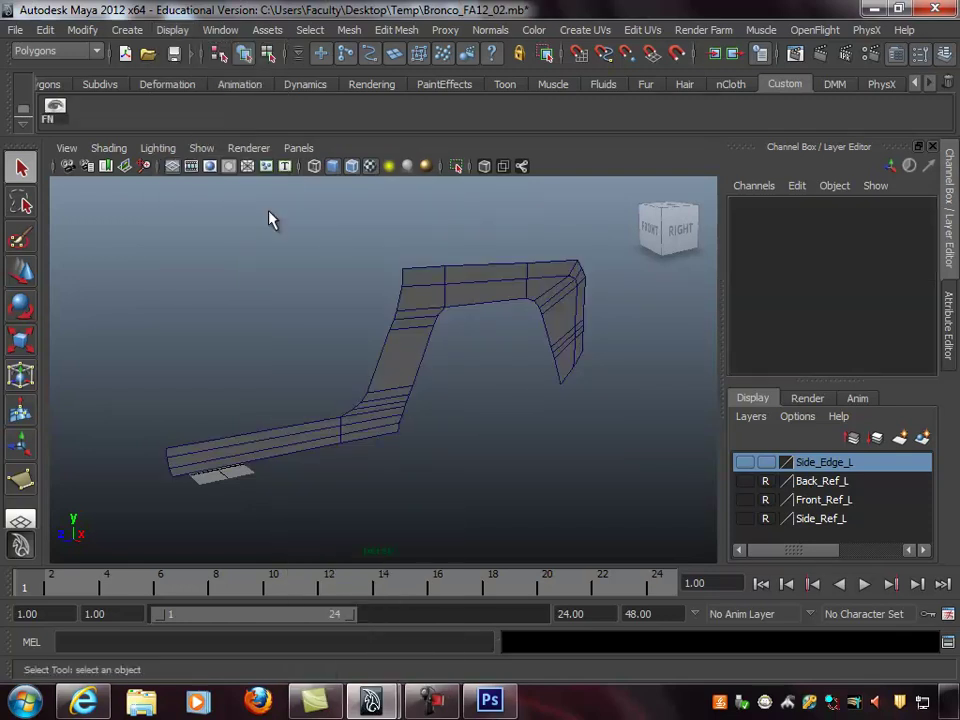
Toggle the face normals display on the side polygons and check their direction around the rear wheel arch and quarter panel
drag(780, 580, 780, 580)
click(57, 114)
alt+drag(389, 319, 531, 302)
alt+right_drag(540, 304, 609, 311)
alt+middle_drag(609, 311, 492, 347)
alt+right_drag(492, 347, 568, 356)
alt+drag(572, 292, 545, 322)
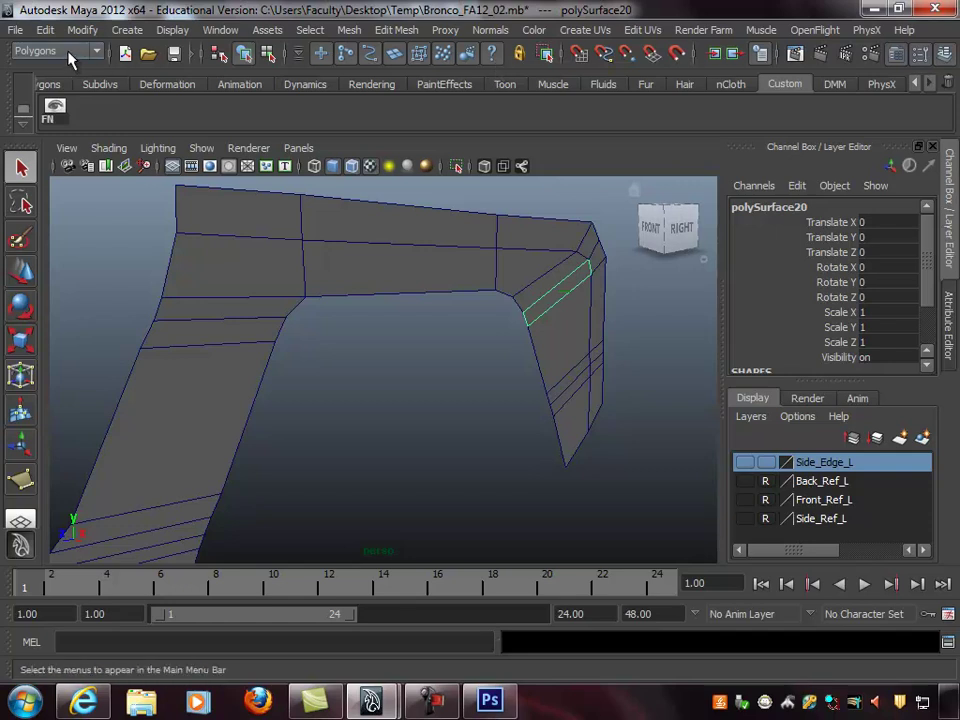
Reverse the normal of the thin diagonal strip directly above the large quarter-panel section and reselect all side polygons
click(490, 31)
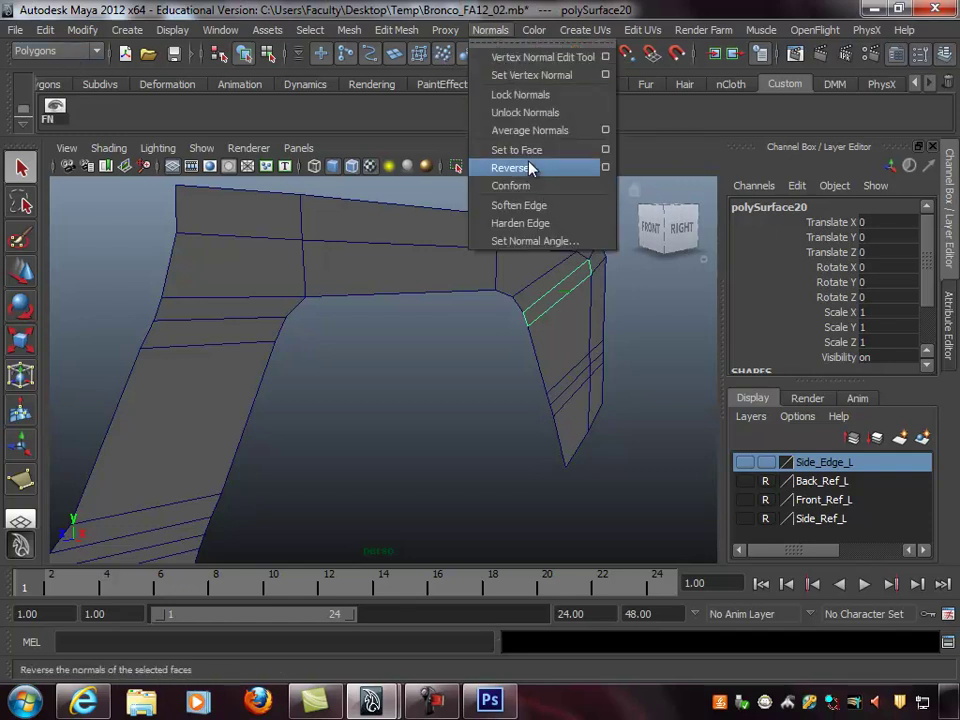
click(528, 168)
alt+drag(551, 334, 171, 246)
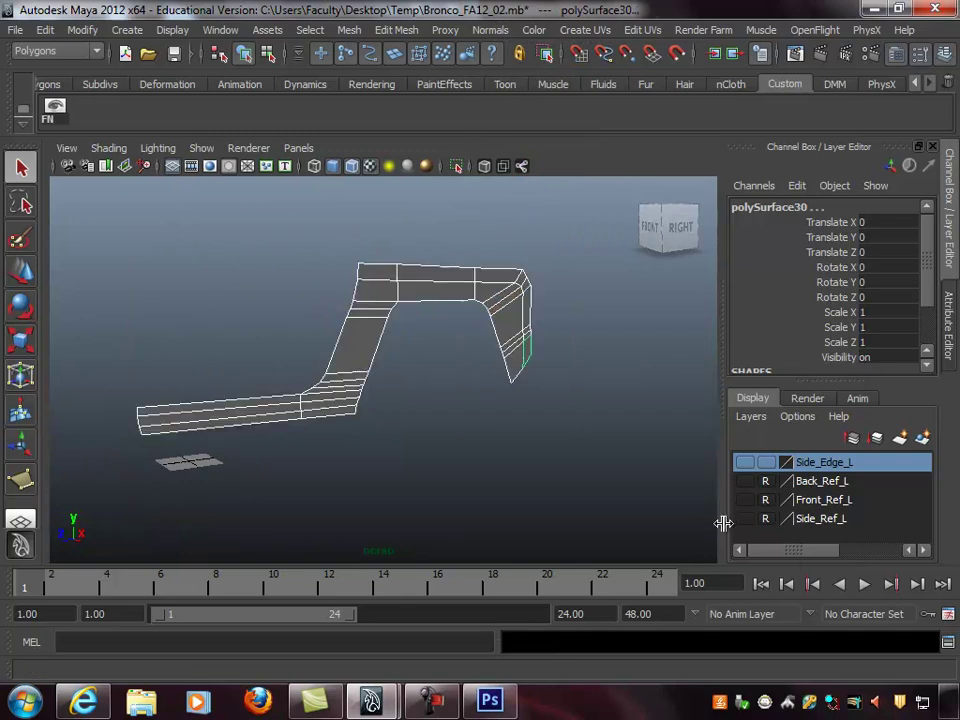
alt+right_drag(450, 390, 503, 390)
alt+drag(503, 390, 505, 399)
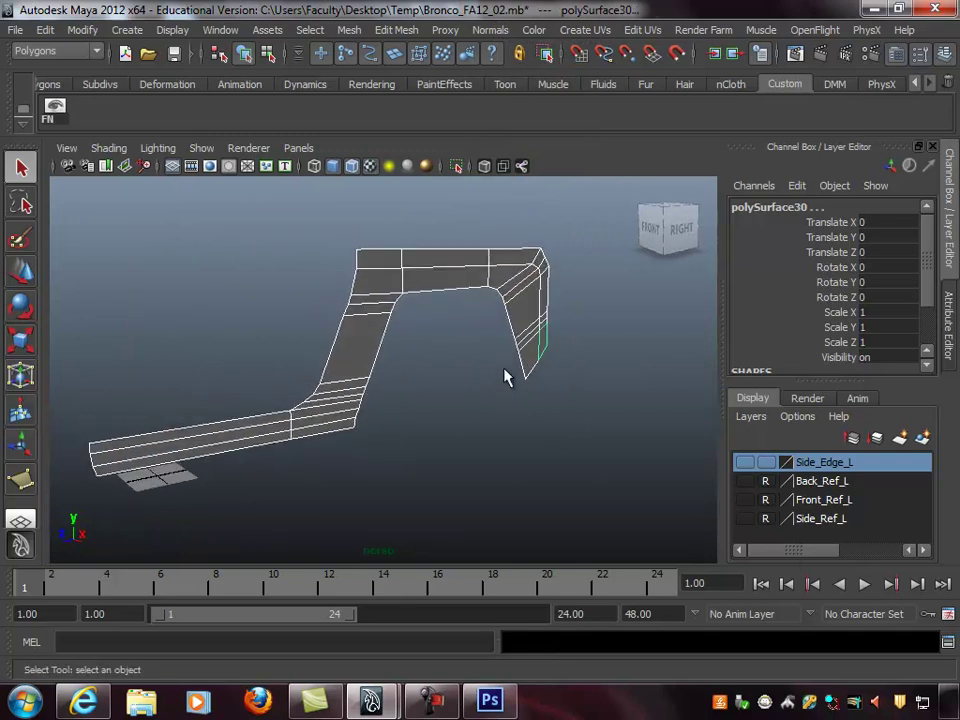
Combine all the selected side polygons into a single mesh
click(348, 30)
click(360, 56)
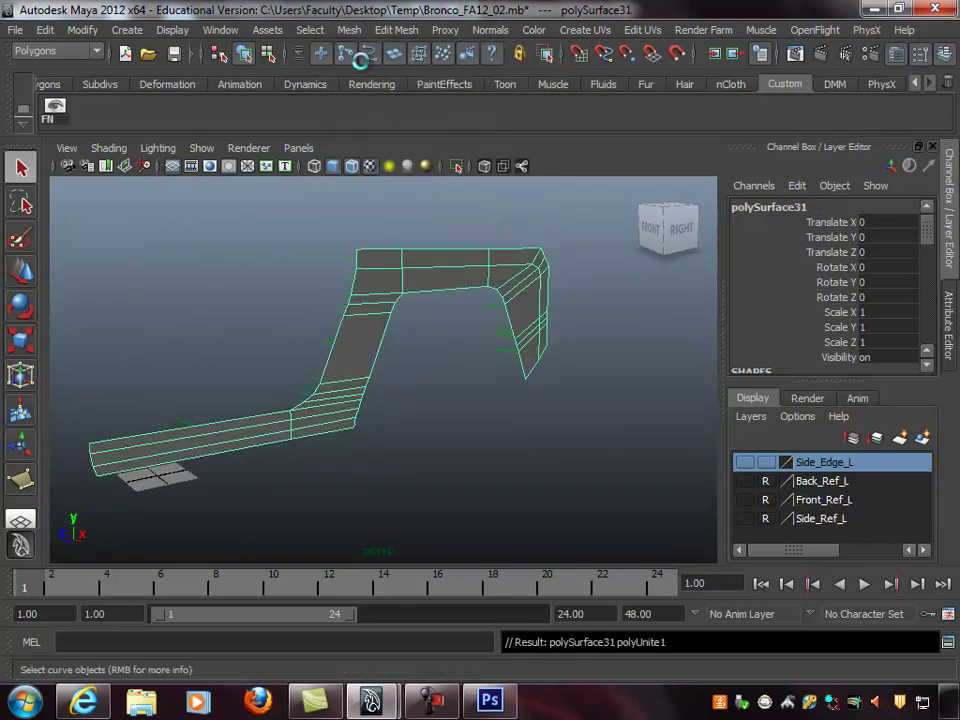
alt+drag(500, 295, 510, 317)
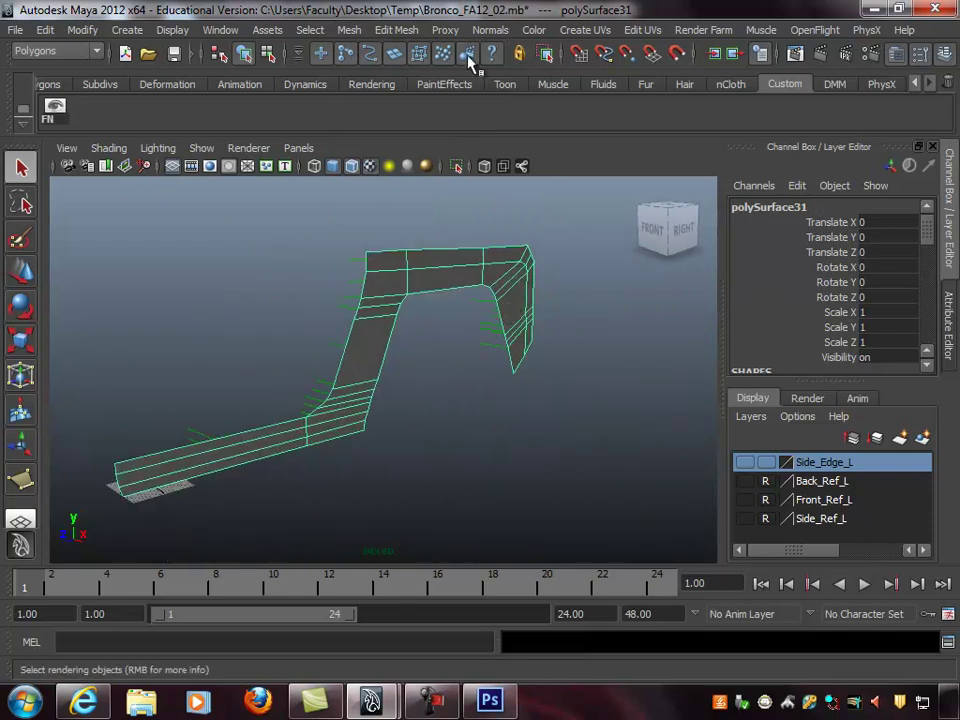
Reverse the normals of the combined side mesh and hide its face normals display
click(480, 30)
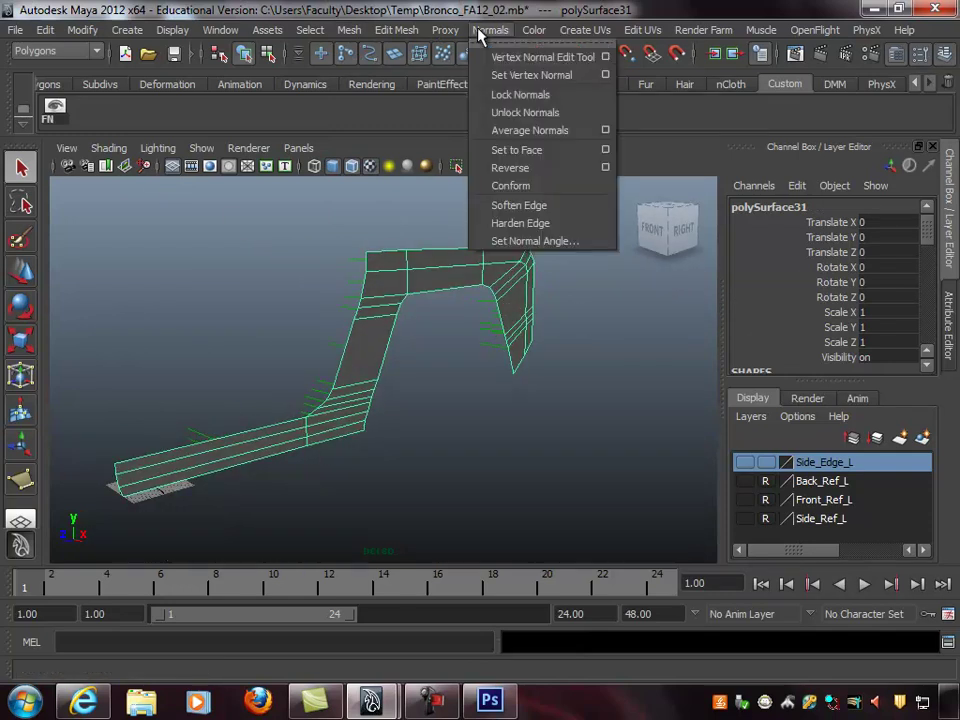
click(531, 167)
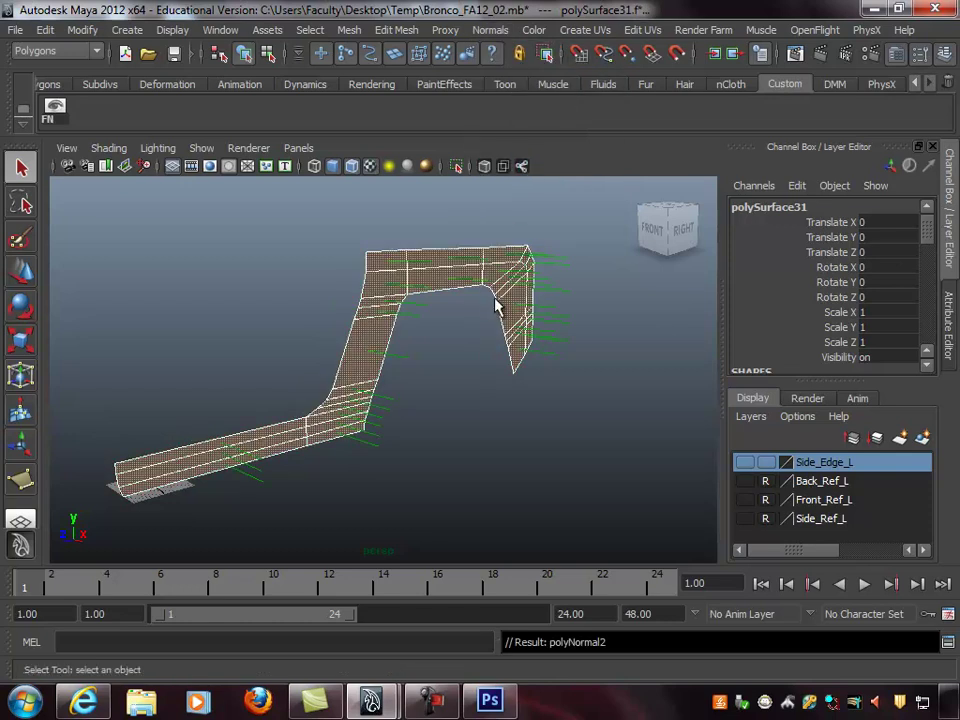
alt+drag(489, 304, 424, 290)
click(57, 112)
alt+drag(448, 349, 400, 343)
Merge all vertices of the combined side mesh using a threshold of 0.01
right_drag(450, 284, 366, 281)
drag(322, 360, 807, 571)
alt+right_drag(441, 375, 534, 369)
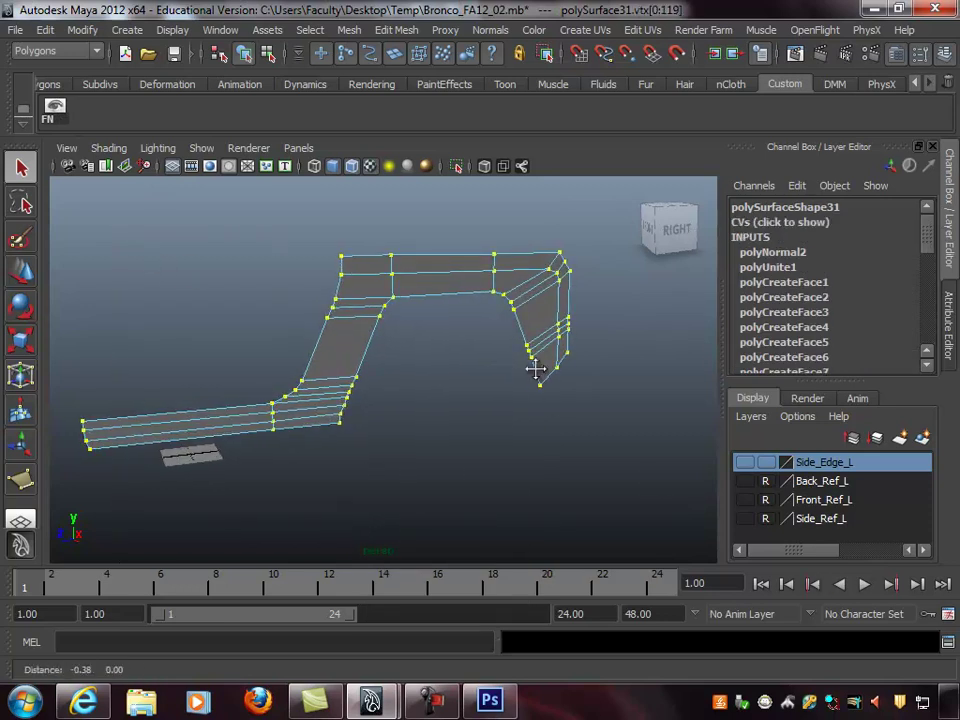
alt+drag(534, 369, 582, 349)
click(349, 30)
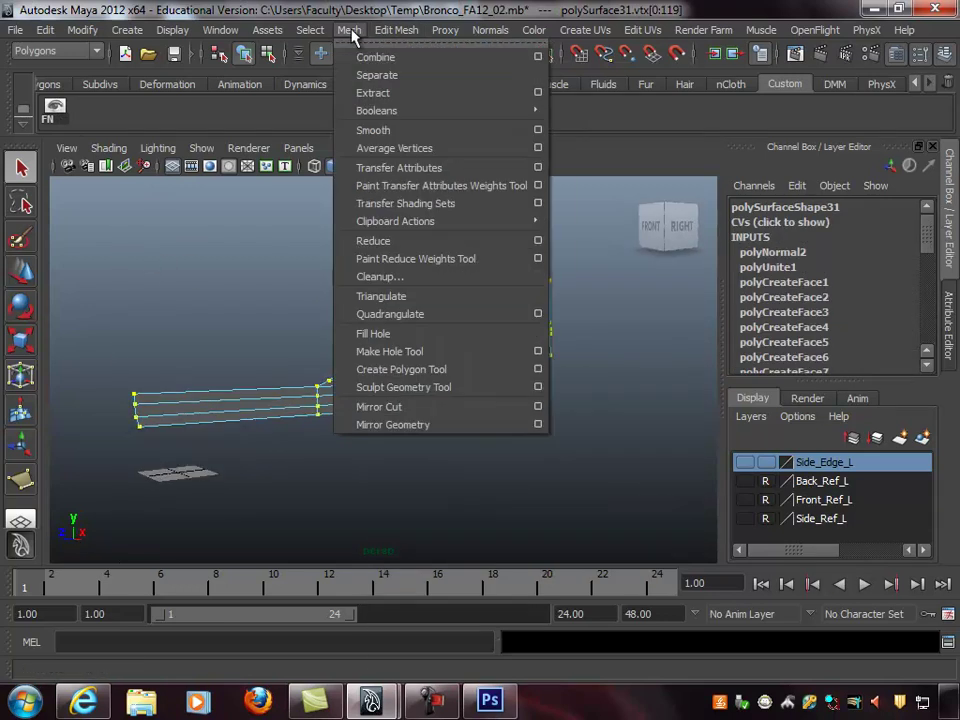
mouse_move(378, 33)
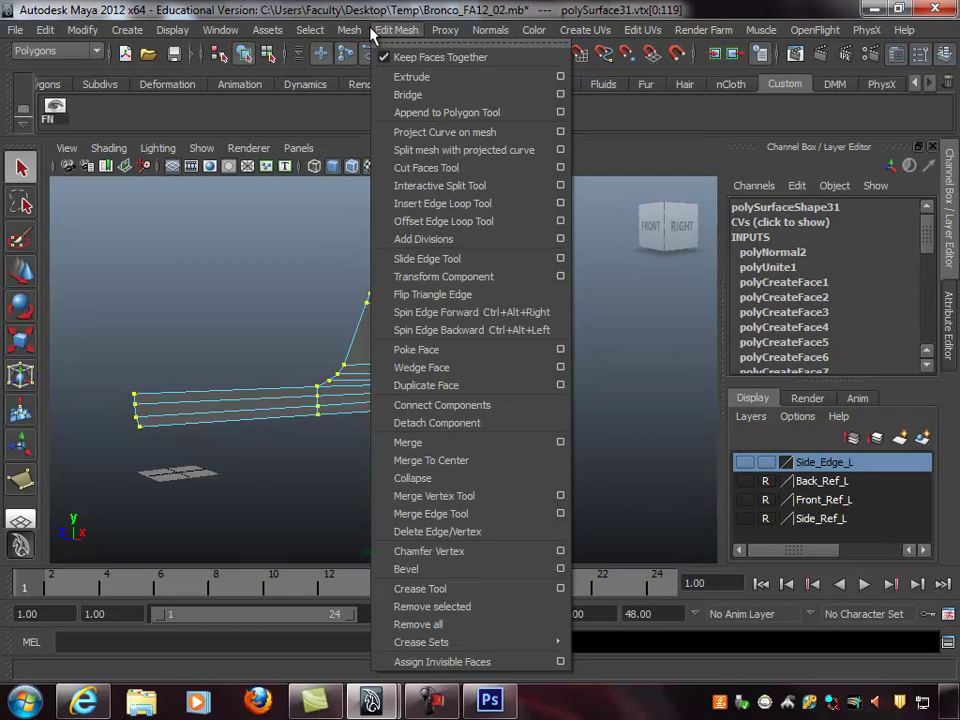
click(560, 442)
click(344, 264)
click(368, 298)
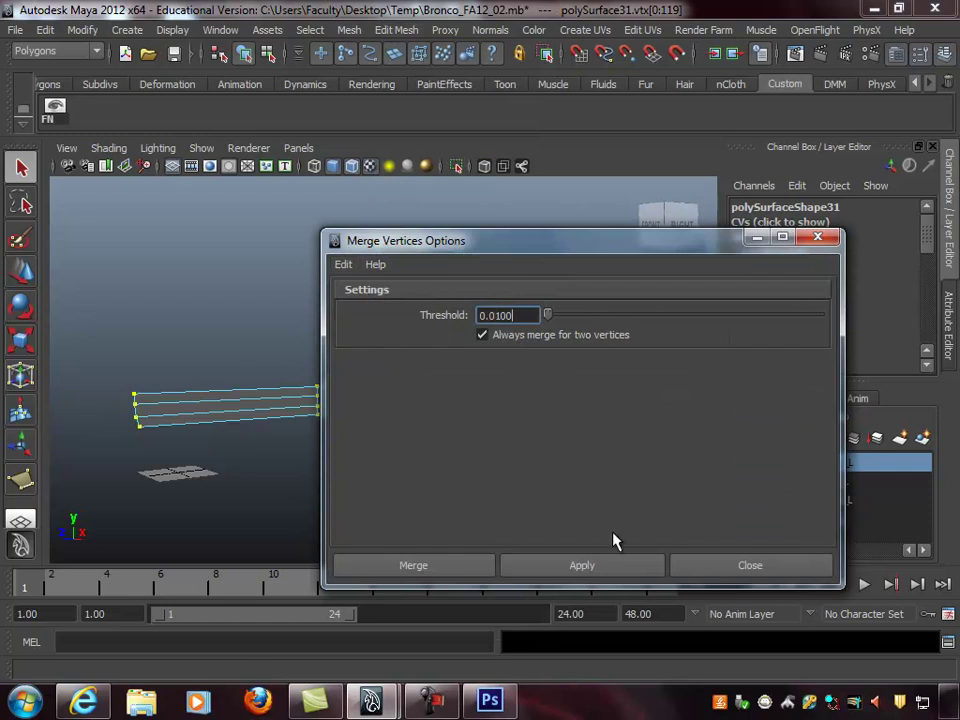
click(619, 566)
click(696, 566)
alt+drag(536, 326, 380, 418)
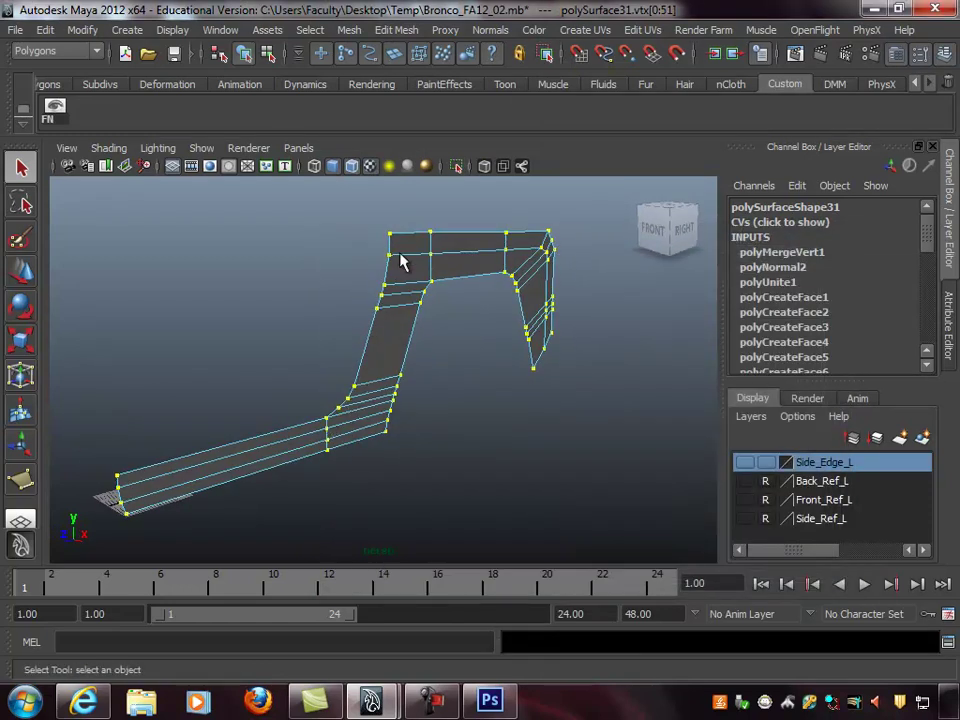
alt+drag(589, 349, 472, 346)
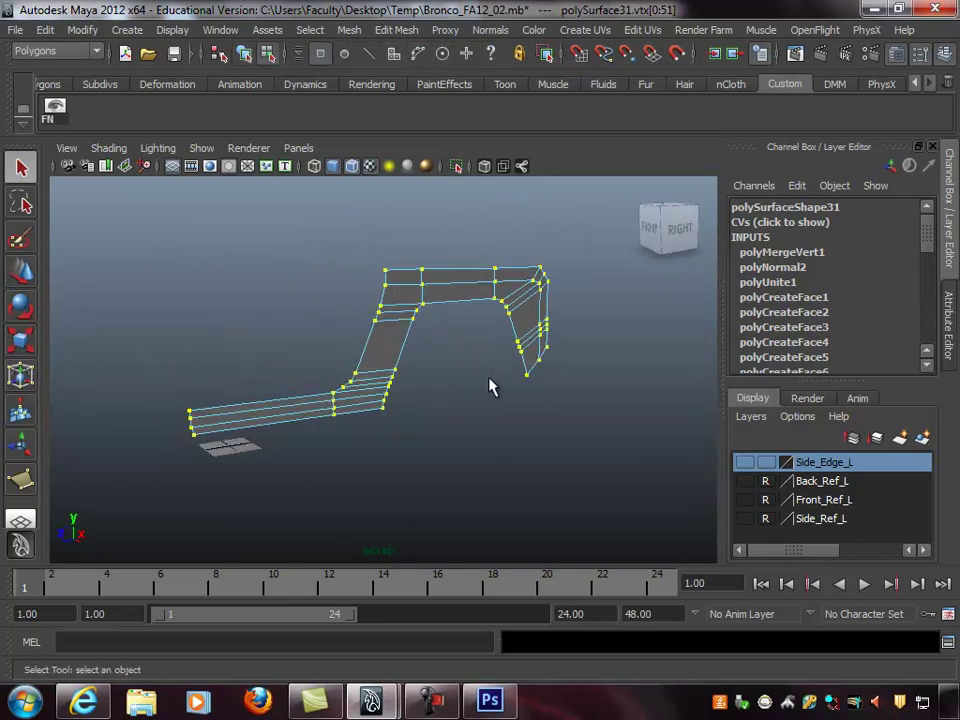
Return the side mesh to object mode and add the Delete by Type History command to the Custom shelf
right_drag(491, 388, 500, 338)
alt+right_drag(385, 358, 413, 358)
mouse_move(928, 232)
mouse_down()
mouse_move(930, 342)
mouse_move(936, 226)
mouse_up()
alt+right_drag(405, 343, 388, 339)
alt+middle_drag(400, 335, 416, 349)
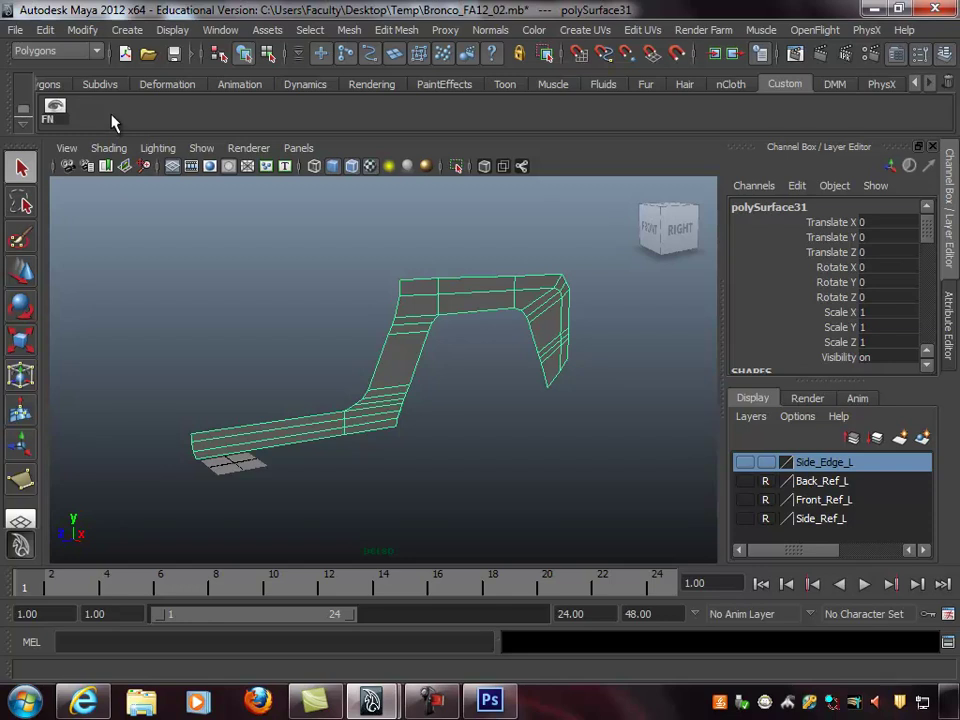
click(47, 30)
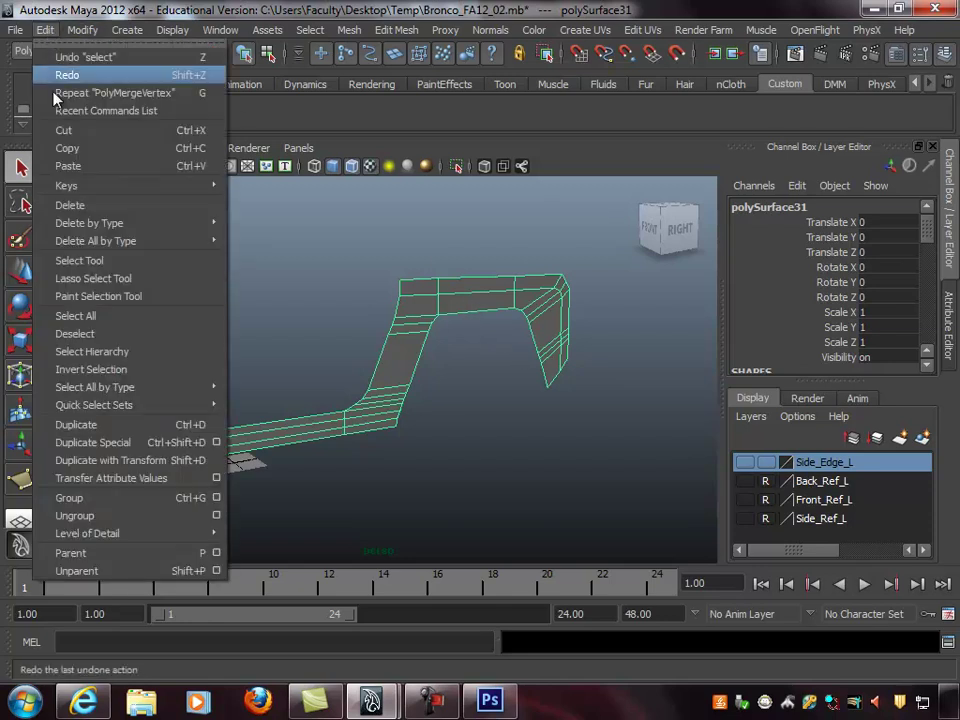
mouse_move(95, 223)
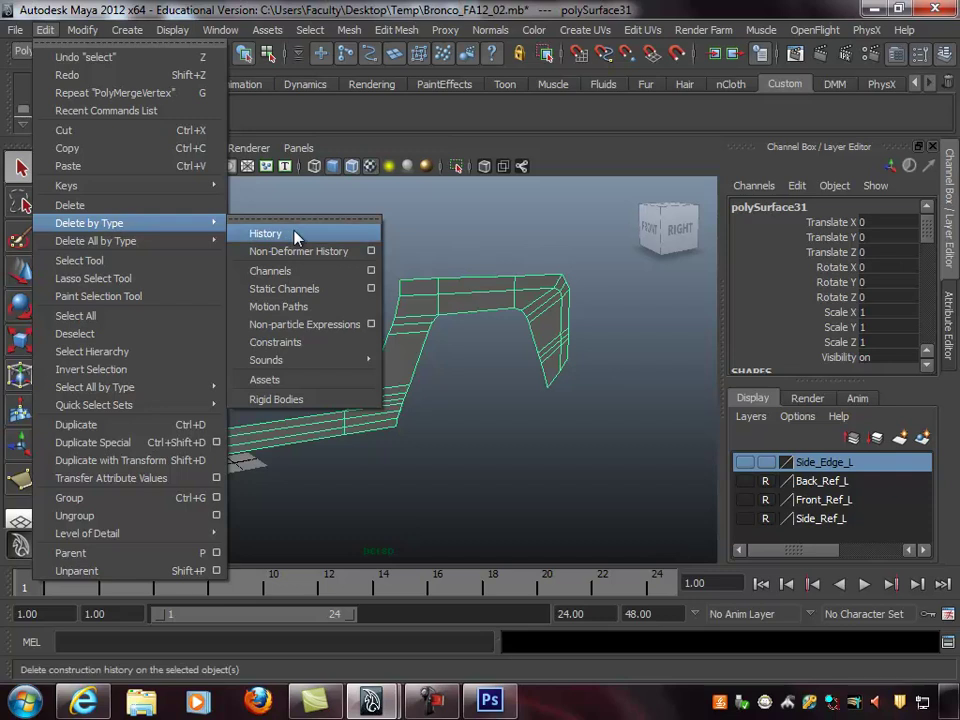
click(297, 118)
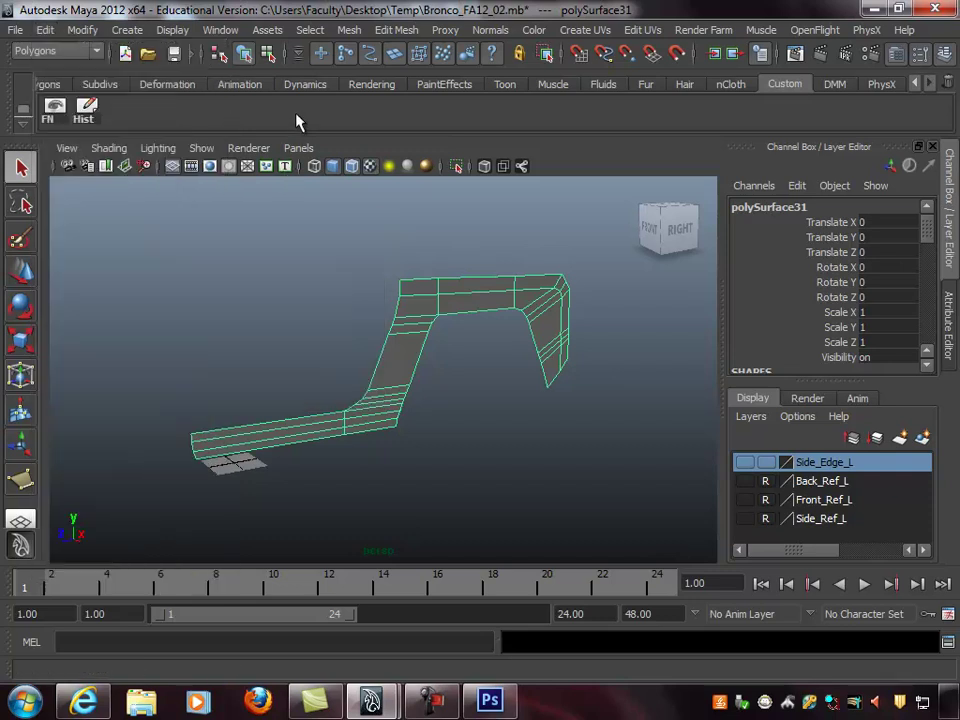
Delete the side mesh's construction history with the new shelf shortcut and check its list of inputs
click(97, 117)
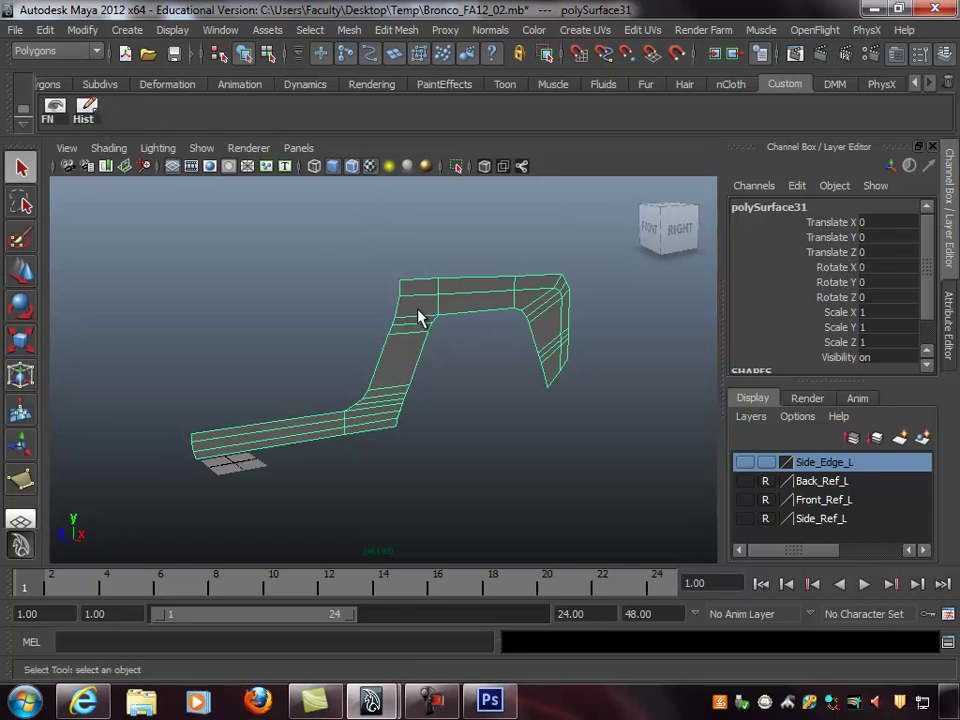
scroll(928, 278, down, 2)
drag(927, 270, 927, 280)
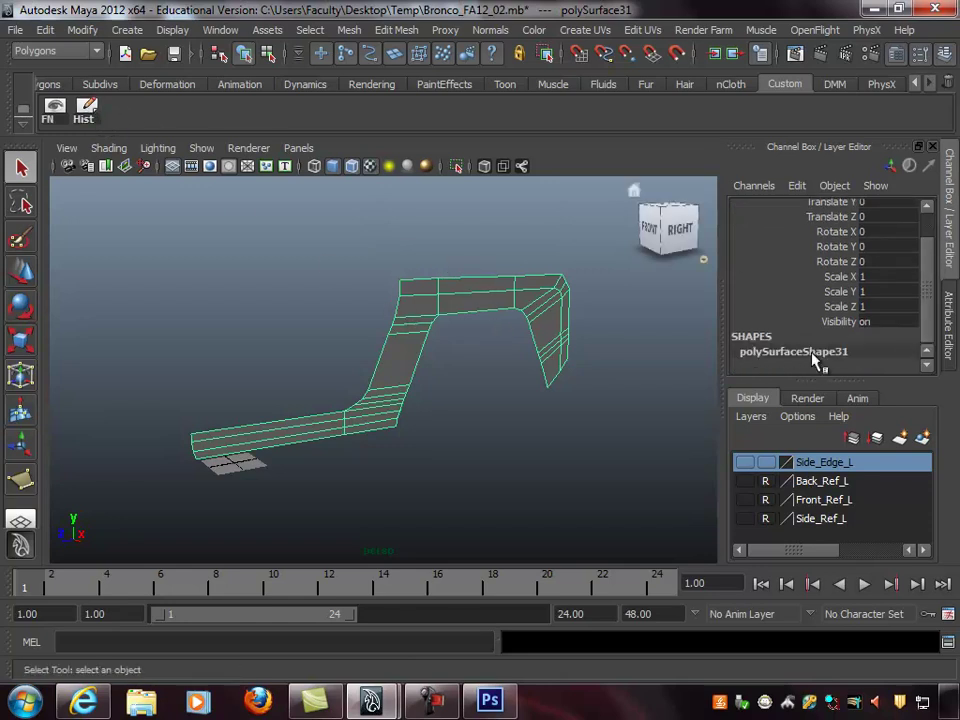
Scale the four vertices at the free end of the lower sill strip along Z in the side view to straighten that edge vertically
alt+drag(403, 328, 255, 398)
right_drag(240, 377, 160, 381)
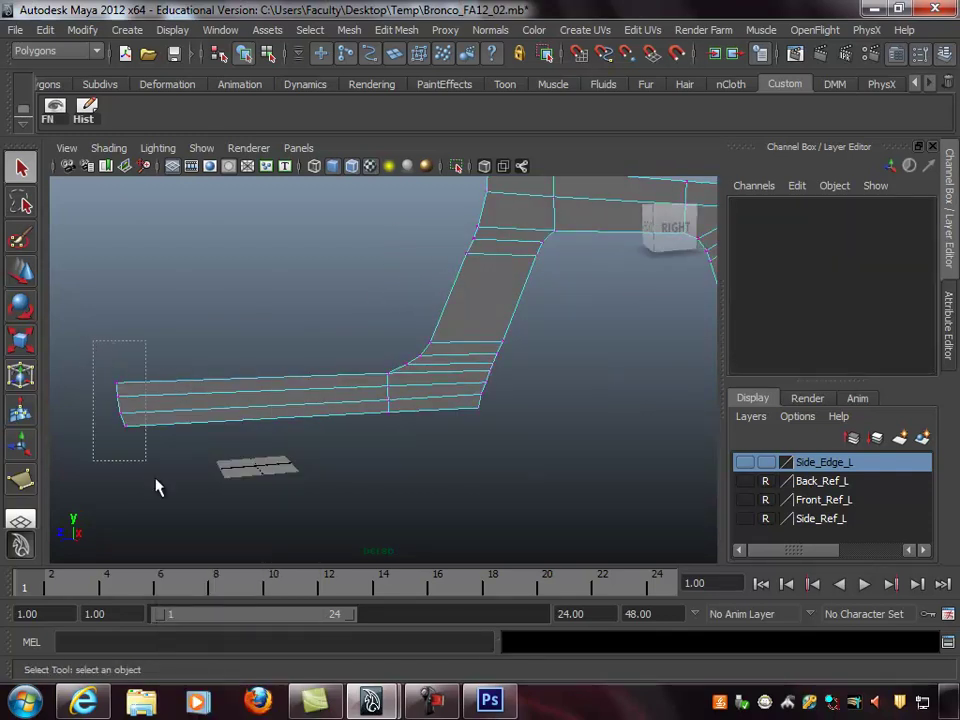
drag(115, 415, 124, 428)
key(space)
key(f)
key(space)
alt+right_drag(564, 343, 100, 356)
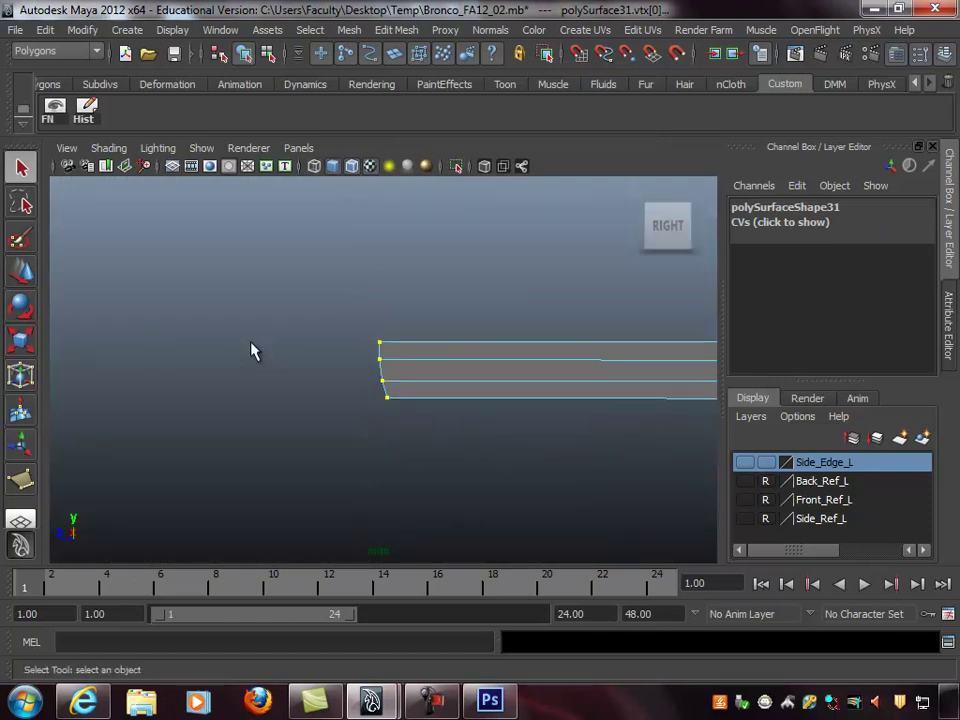
alt+middle_drag(700, 330, 389, 394)
alt+right_drag(450, 394, 398, 390)
alt+middle_drag(358, 388, 385, 388)
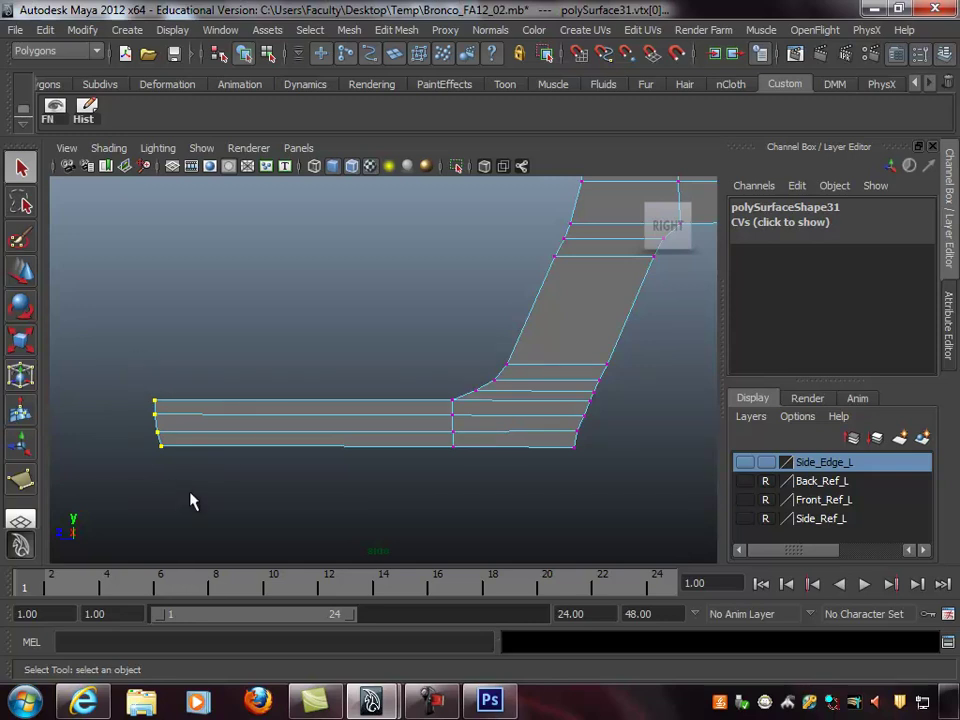
key(r)
alt+right_drag(162, 414, 195, 416)
alt+middle_drag(195, 416, 281, 399)
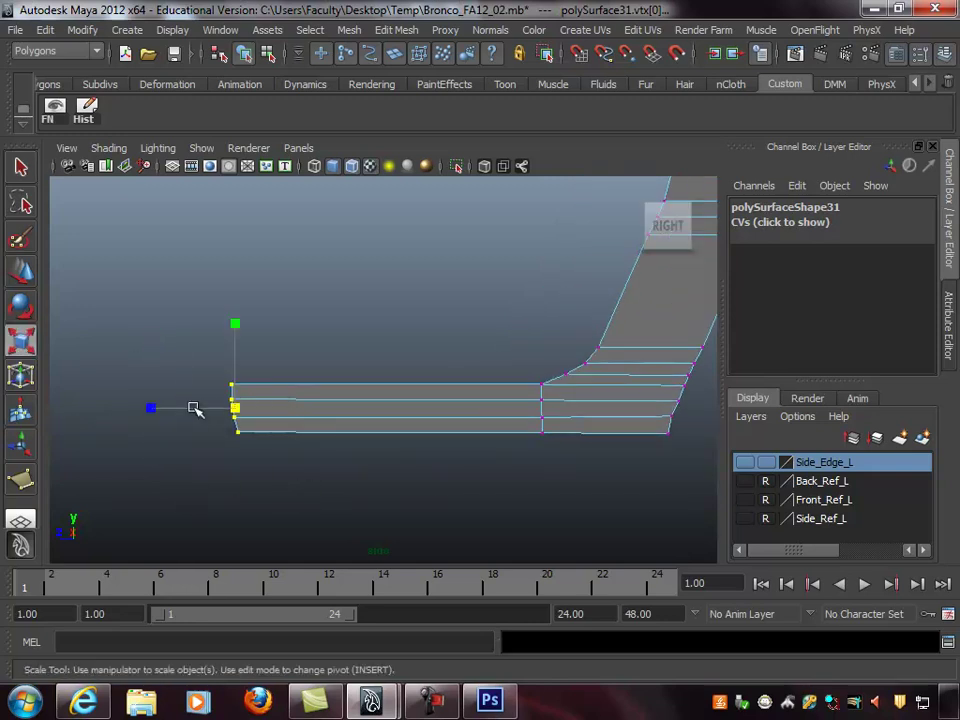
drag(156, 406, 174, 407)
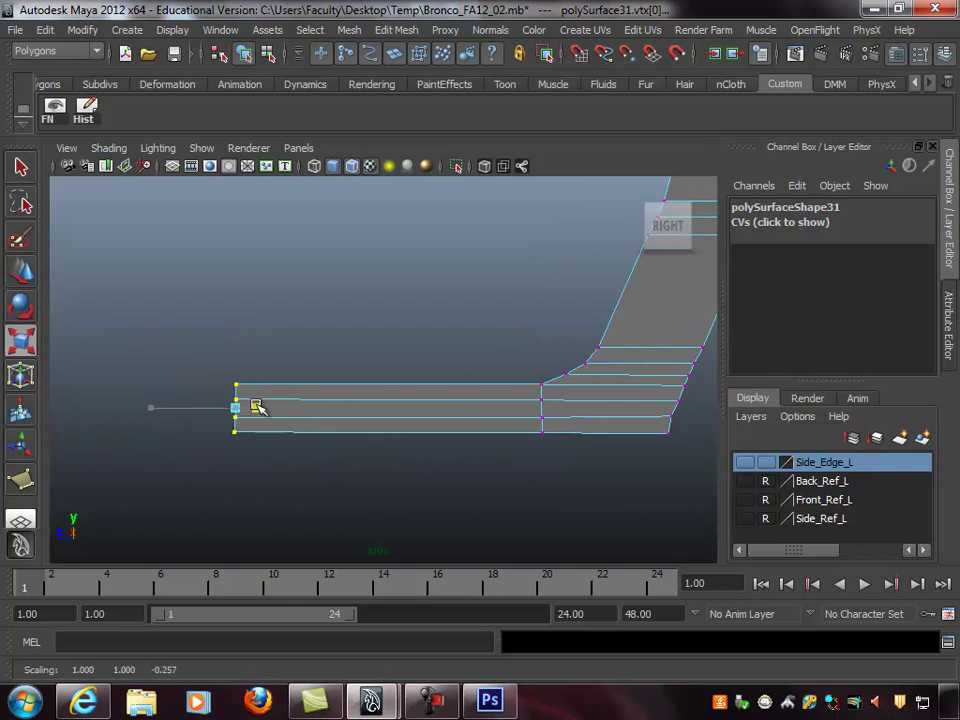
drag(240, 407, 319, 407)
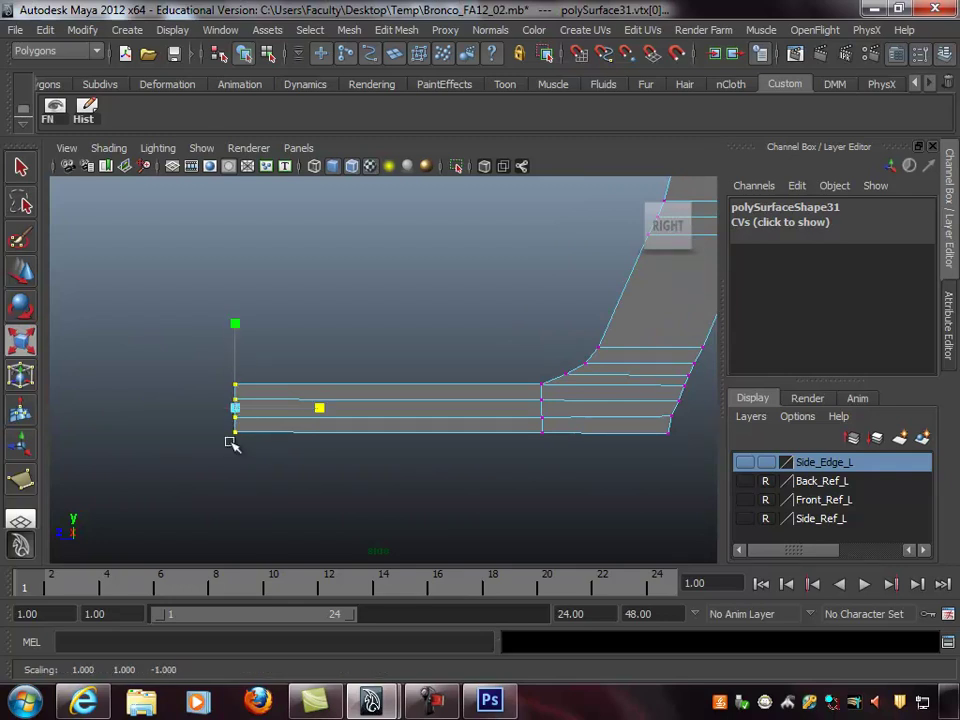
click(335, 355)
Move the lower vertex rows of the sill strip inward along X so that the sill tucks under the body
alt+middle_drag(460, 424, 326, 429)
alt+right_drag(395, 413, 376, 406)
alt+right_drag(255, 407, 278, 401)
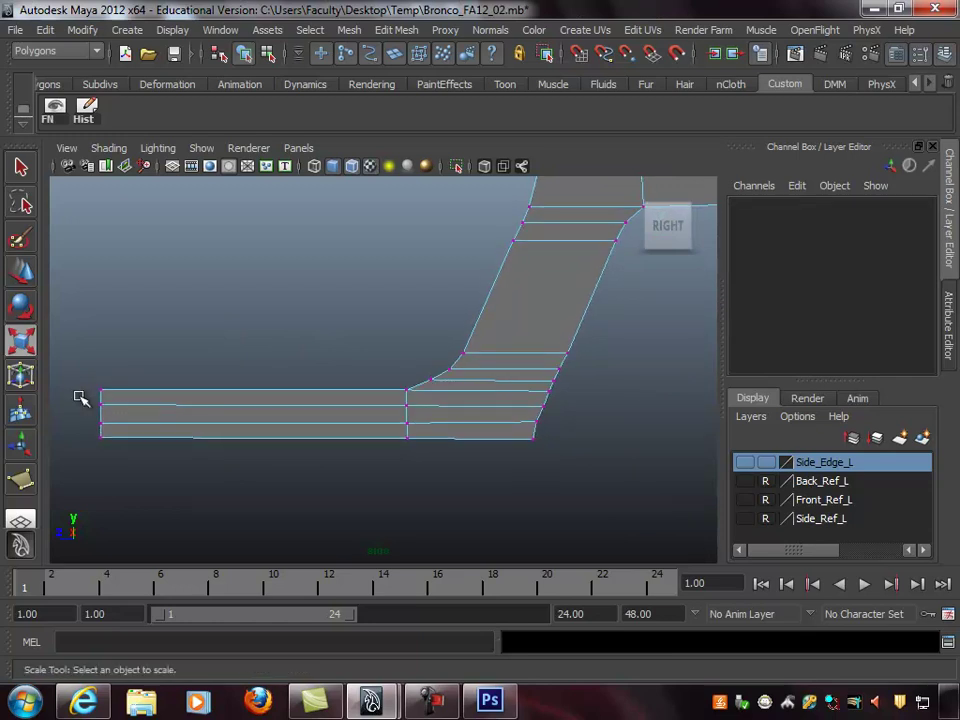
drag(373, 447, 557, 480)
key(space)
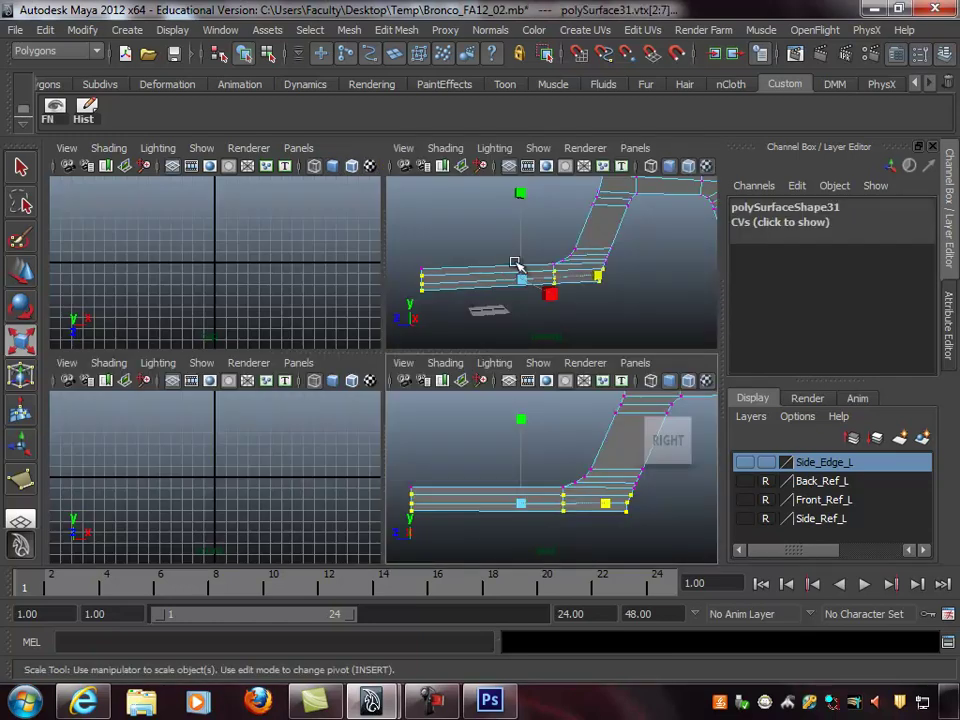
key(space)
alt+drag(437, 370, 465, 302)
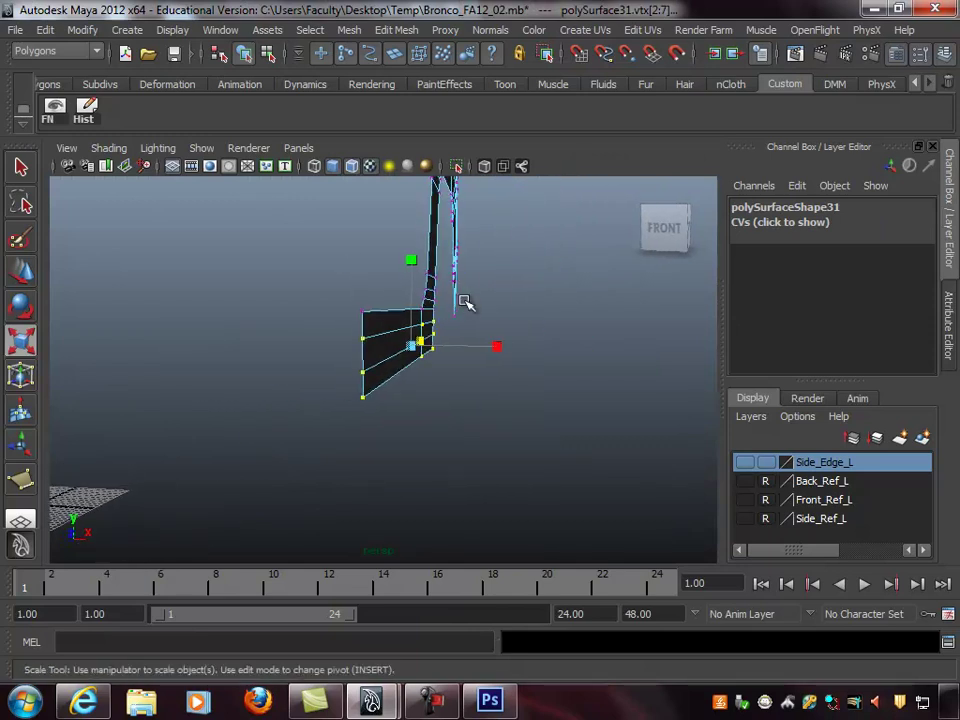
key(w)
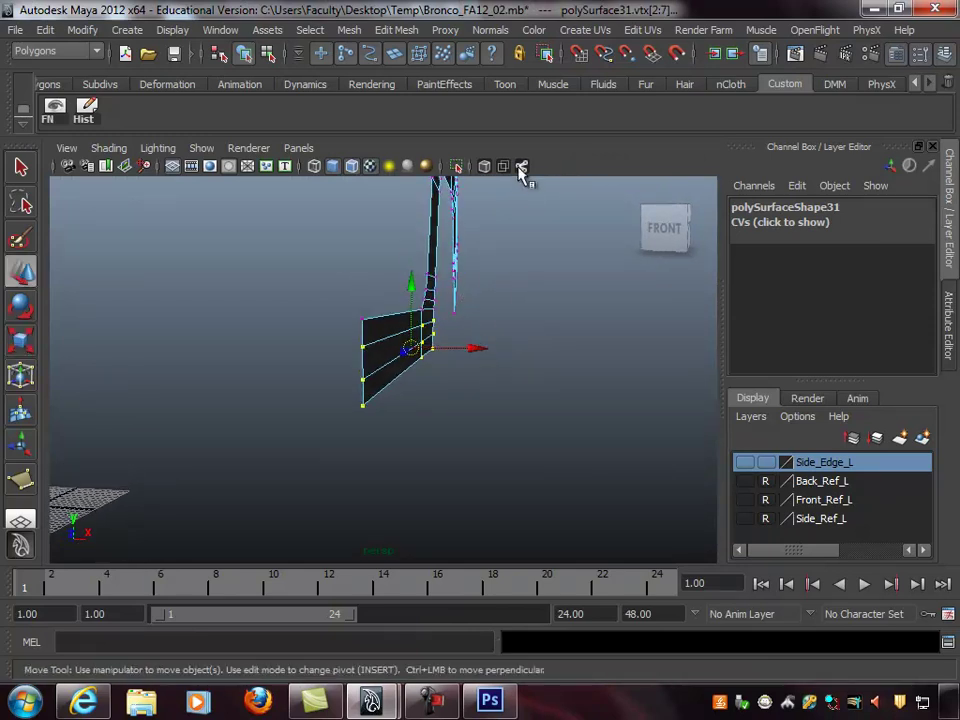
mouse_move(477, 346)
mouse_down()
mouse_move(432, 326)
mouse_move(409, 331)
mouse_move(478, 360)
mouse_move(486, 351)
mouse_up()
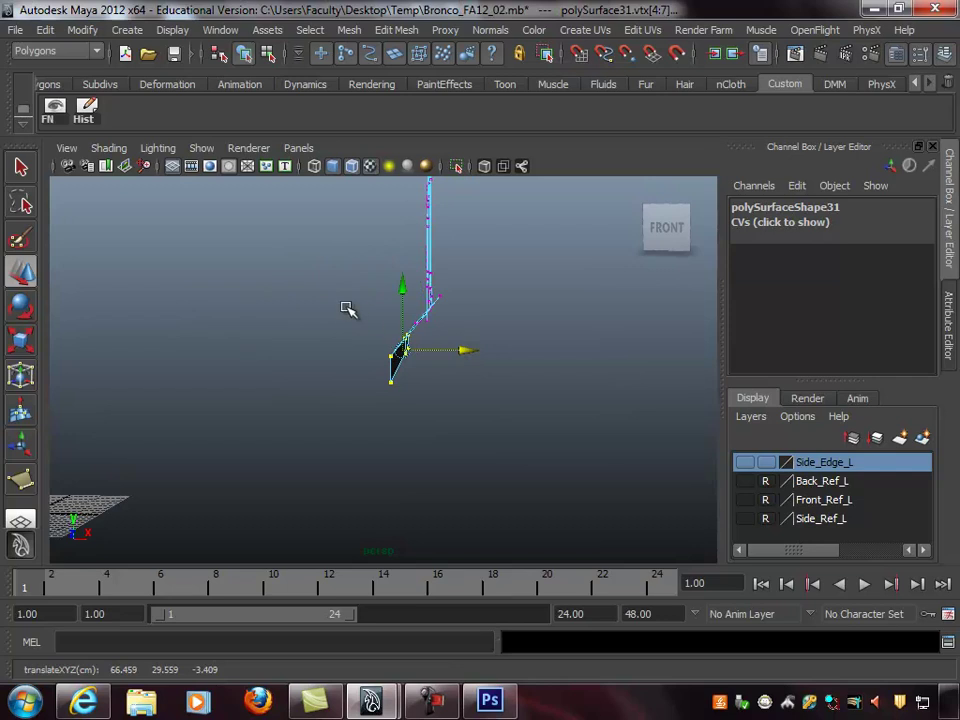
Select only the vertex row just above the sill's bottom edge and adjust it to round the tucked-under profile
alt+drag(338, 309, 440, 325)
mouse_move(306, 278)
alt+mouse_down()
mouse_move(375, 304)
mouse_move(293, 280)
alt+mouse_up()
alt+drag(214, 303, 222, 289)
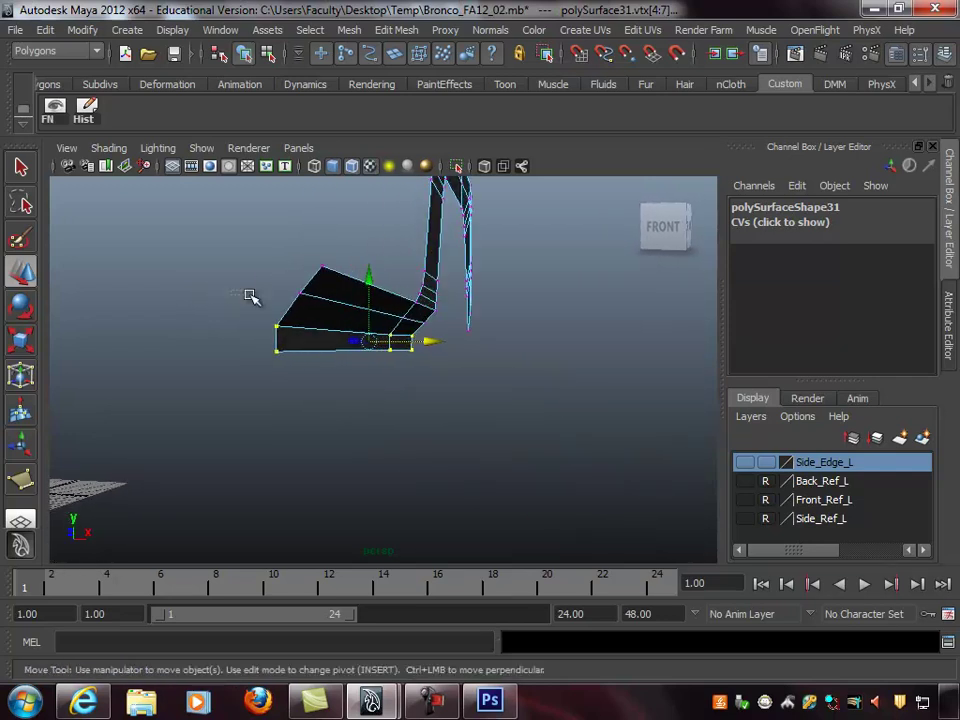
alt+drag(470, 341, 439, 360)
shift+click(416, 337)
shift+click(421, 369)
alt+right_drag(439, 360, 418, 349)
alt+drag(418, 349, 395, 305)
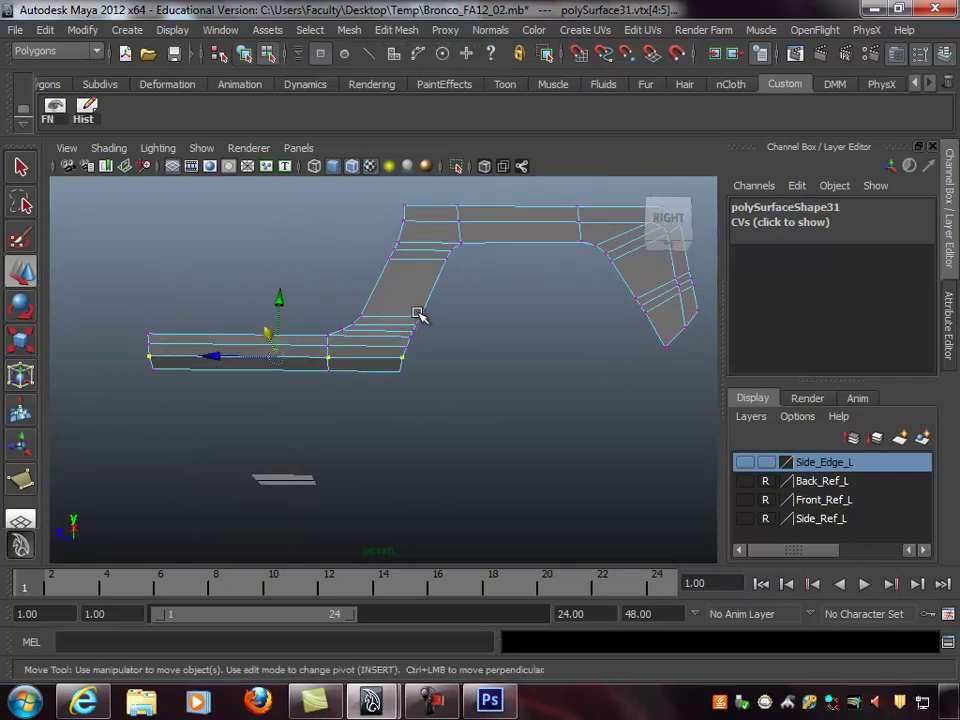
Return to object mode, toggle wireframe on shaded and examine the bent sill and wheel arch from several angles without smooth preview
key(F8)
click(508, 321)
click(413, 302)
alt+right_drag(413, 302, 461, 336)
mouse_move(461, 336)
alt+mouse_down()
mouse_move(486, 377)
mouse_move(474, 341)
mouse_move(445, 340)
alt+mouse_up()
click(515, 345)
click(359, 168)
mouse_move(512, 315)
alt+mouse_down()
mouse_move(358, 349)
mouse_move(331, 295)
mouse_move(334, 349)
mouse_move(465, 351)
mouse_move(559, 366)
mouse_move(471, 356)
mouse_move(388, 311)
mouse_move(419, 277)
mouse_move(360, 343)
mouse_move(345, 334)
mouse_move(349, 420)
mouse_move(335, 390)
mouse_move(456, 411)
mouse_move(476, 360)
mouse_move(466, 412)
alt+mouse_up()
click(335, 390)
key(1)
alt+drag(409, 369, 522, 385)
key(q)
alt+drag(450, 336, 434, 296)
alt+drag(371, 243, 307, 285)
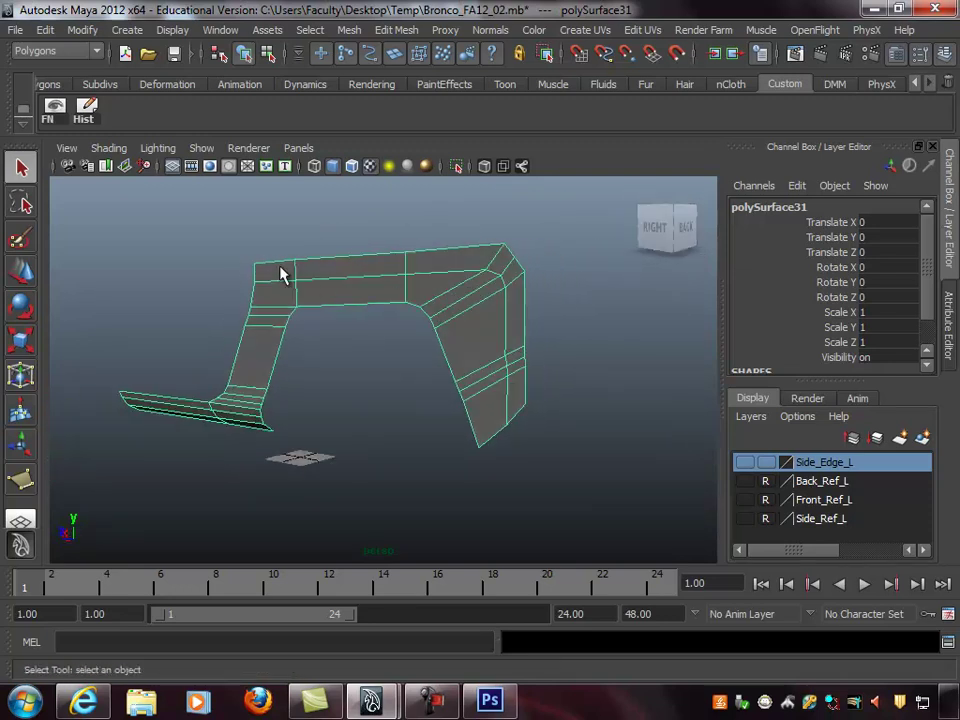
Switch to Windows Explorer and open the Scenes folder inside HSOM_Lecture_#07_Car_Setup on the Desktop
click(145, 703)
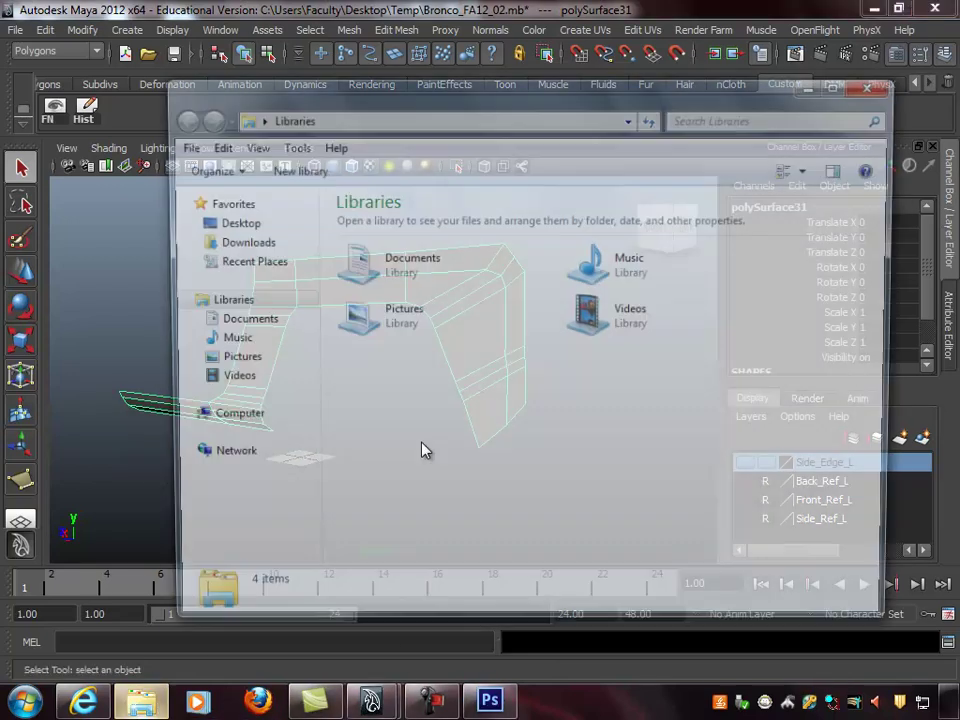
click(250, 222)
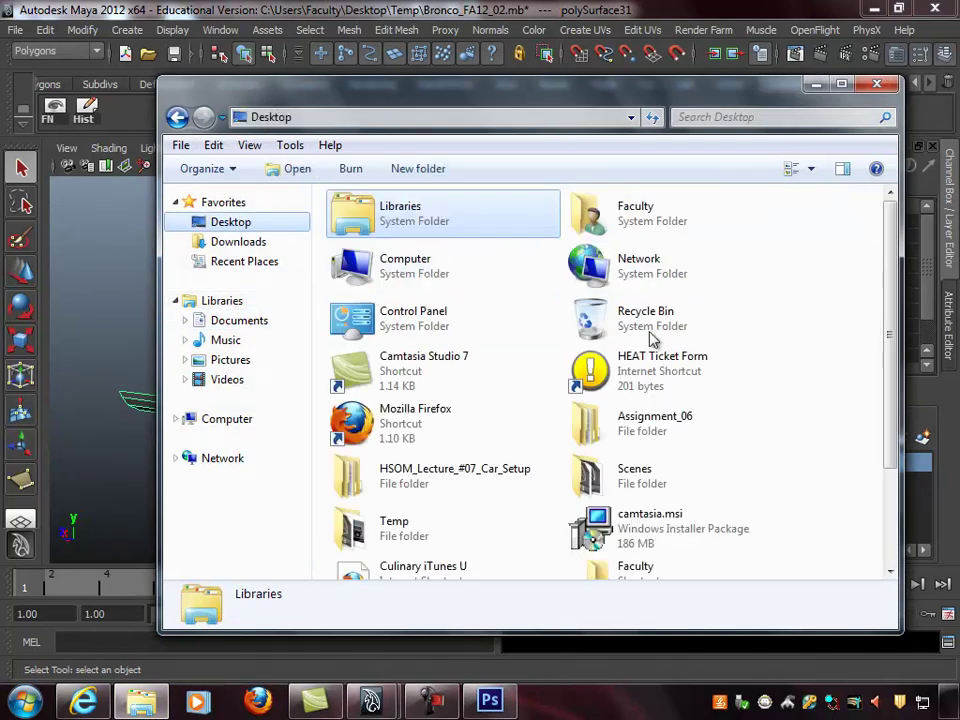
drag(891, 326, 896, 474)
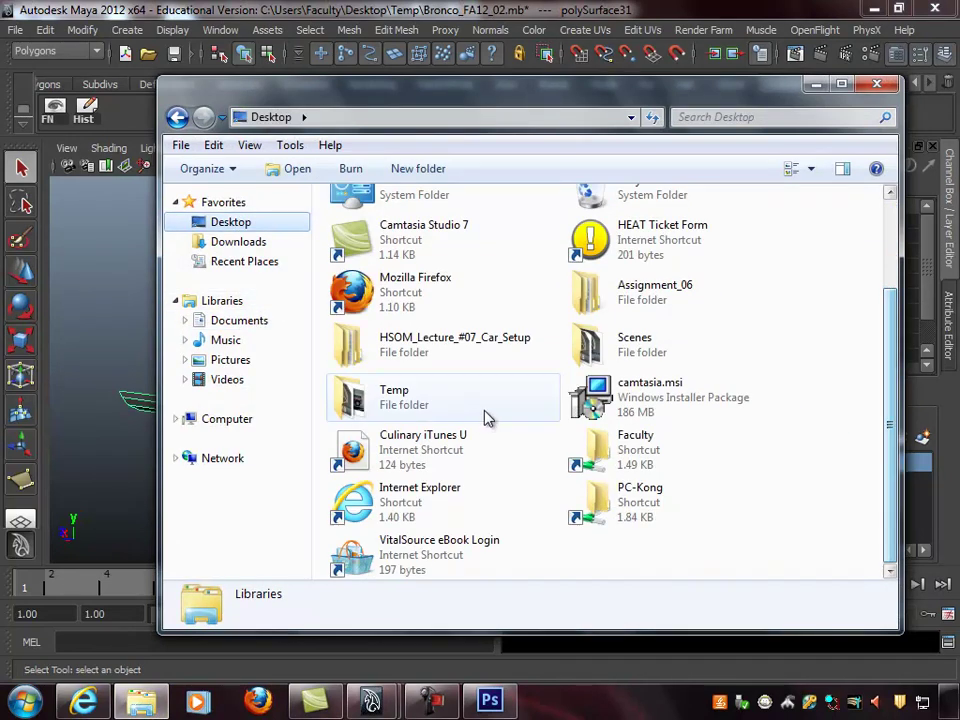
double_click(474, 356)
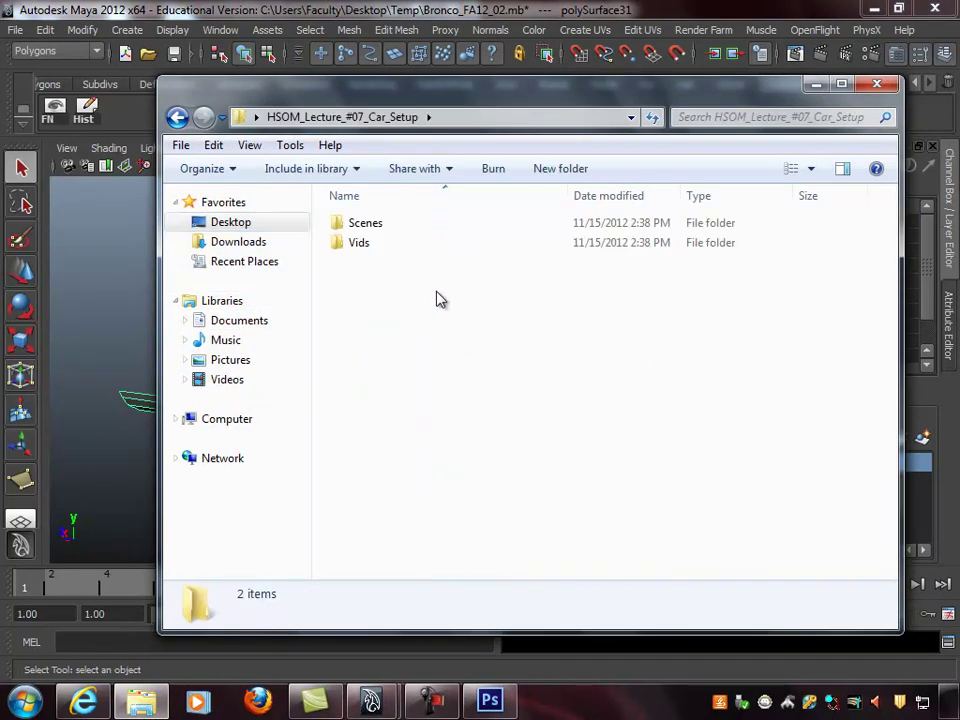
double_click(366, 223)
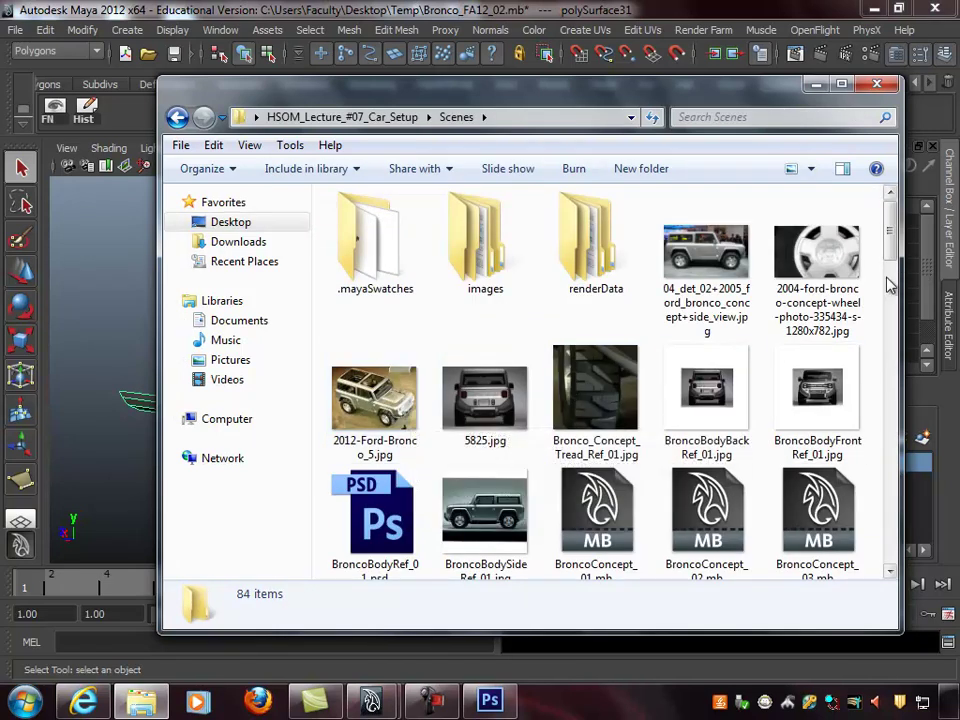
Open Ford-Bronco_Concept_2004_800x600_wallpaper_0b.jpg from the Scenes folder to study the rear fender, and return to Maya
drag(890, 248, 895, 385)
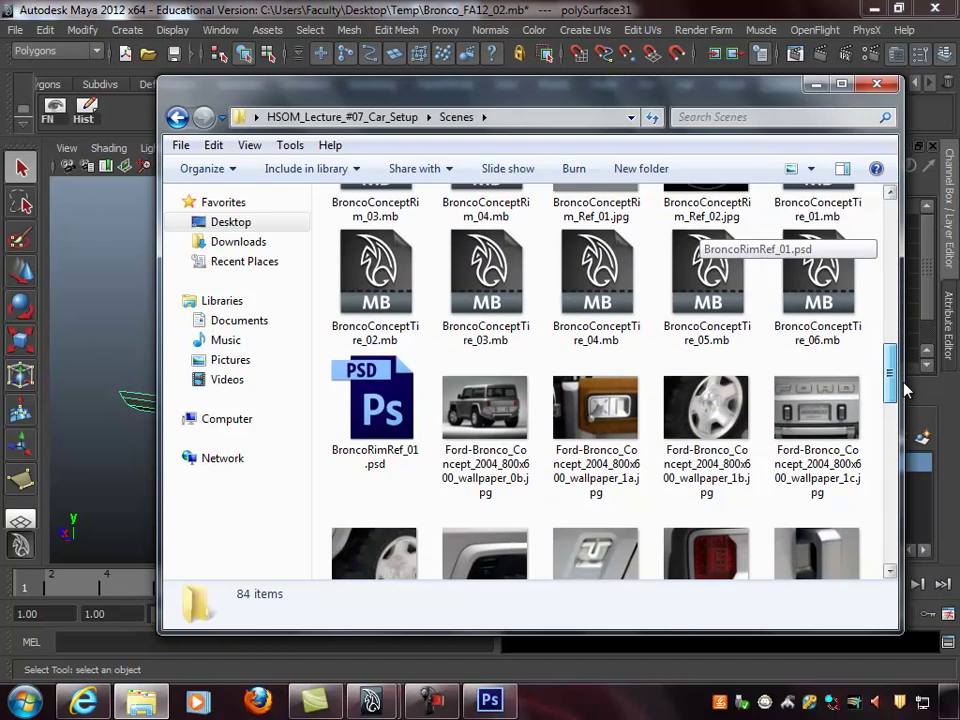
click(515, 420)
double_click(515, 420)
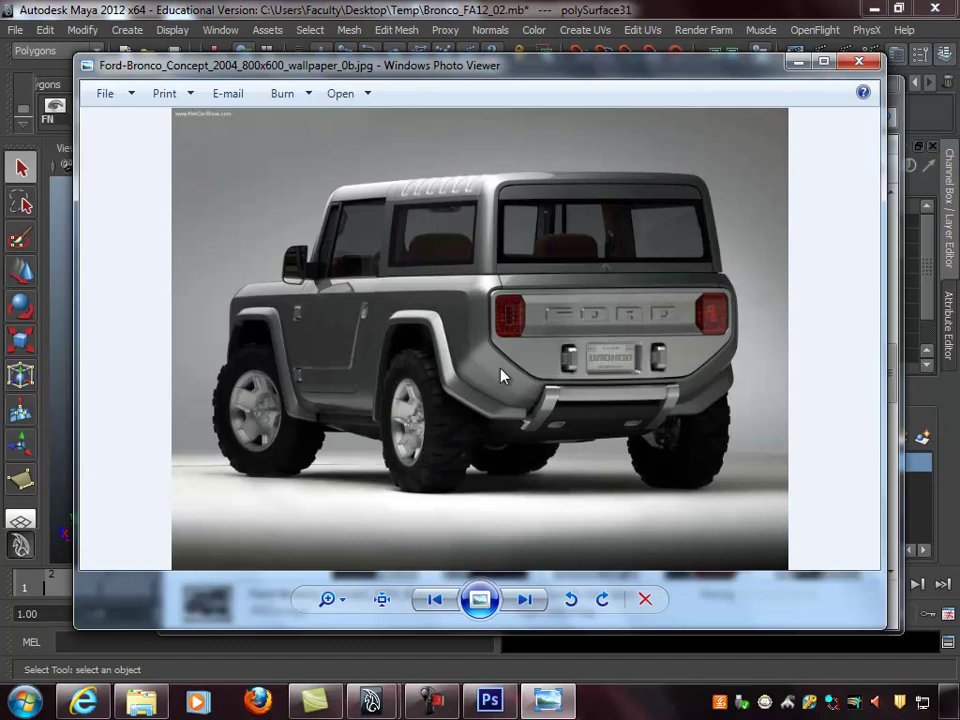
click(531, 47)
Select the outer vertices along the top and rear of the wheel-arch strip and move them inward along X to form a beveled lip
right_click(456, 278)
right_drag(456, 278, 399, 276)
drag(355, 267, 356, 266)
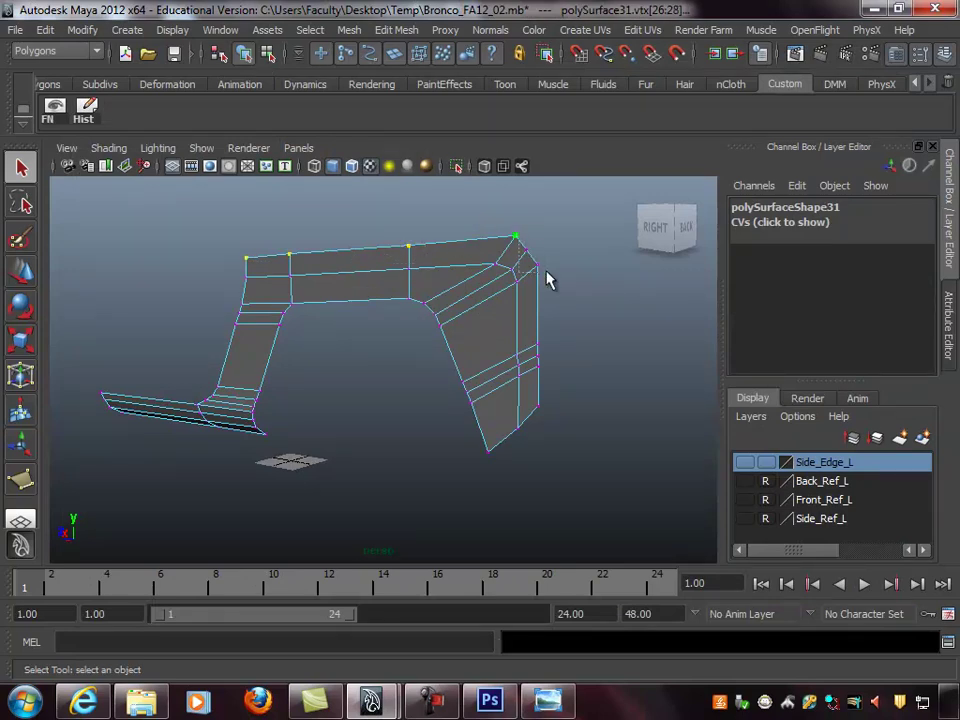
alt+drag(565, 453, 493, 418)
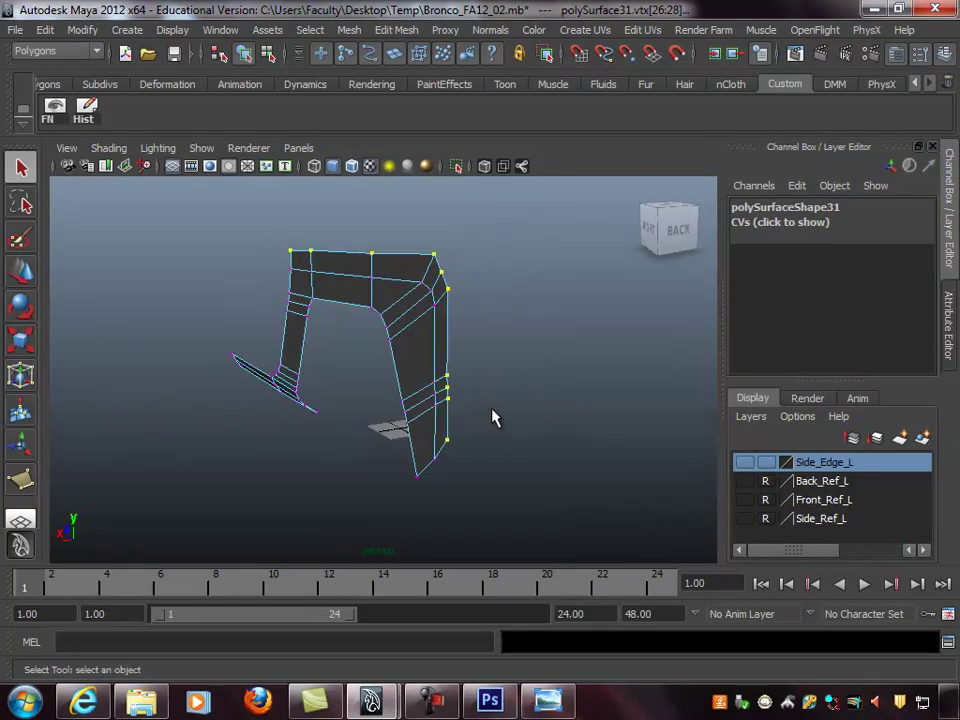
key(w)
alt+drag(514, 364, 357, 333)
alt+drag(285, 328, 493, 279)
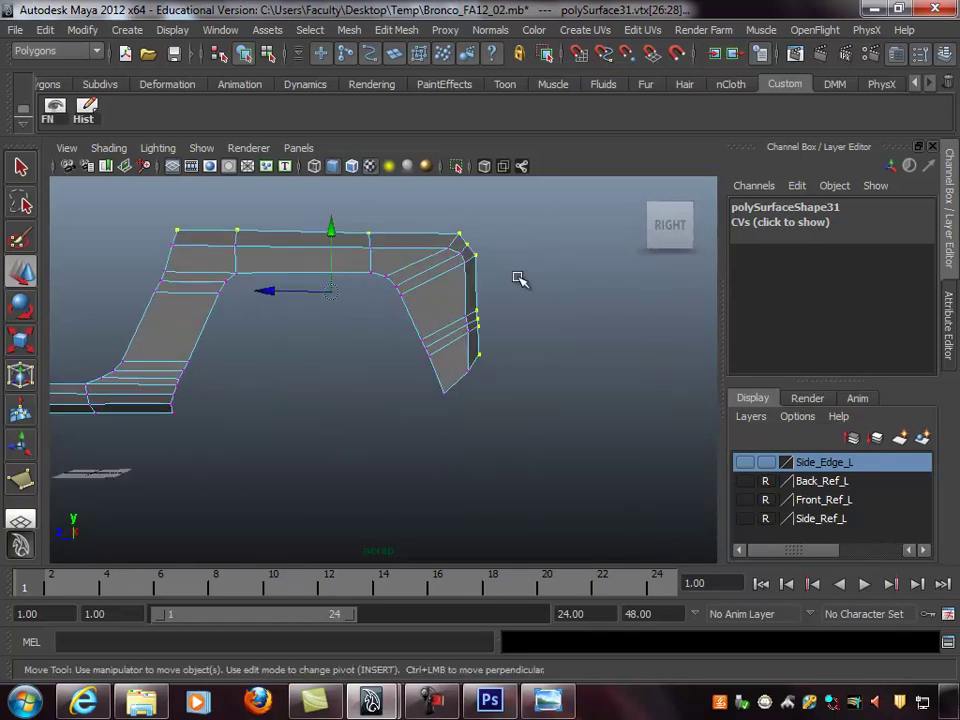
click(436, 381)
alt+drag(540, 418, 425, 390)
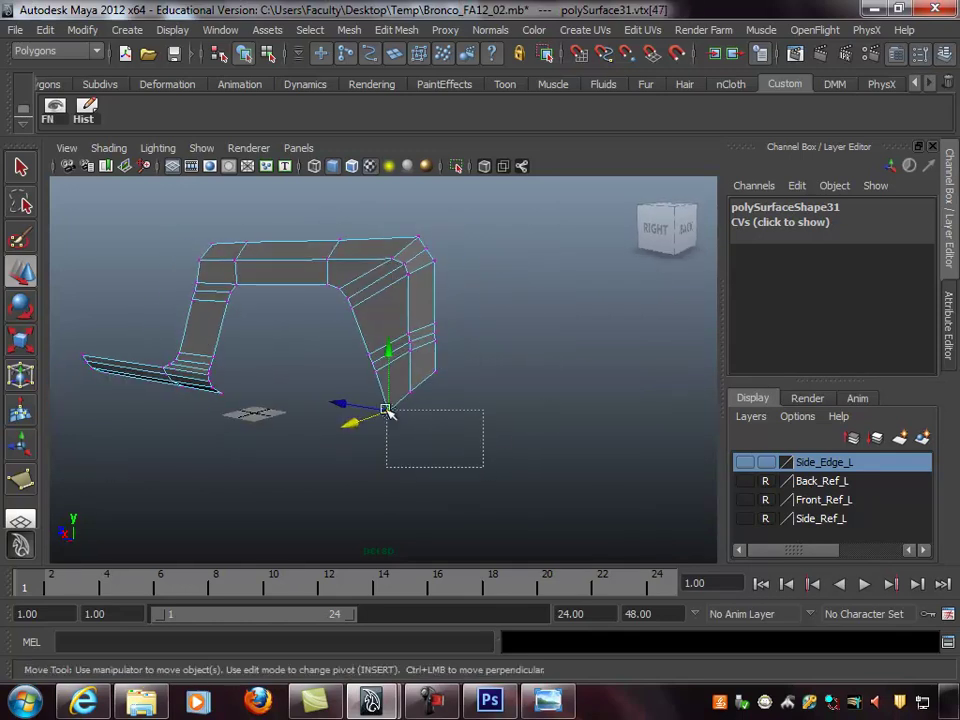
drag(365, 368, 366, 368)
alt+drag(514, 424, 372, 362)
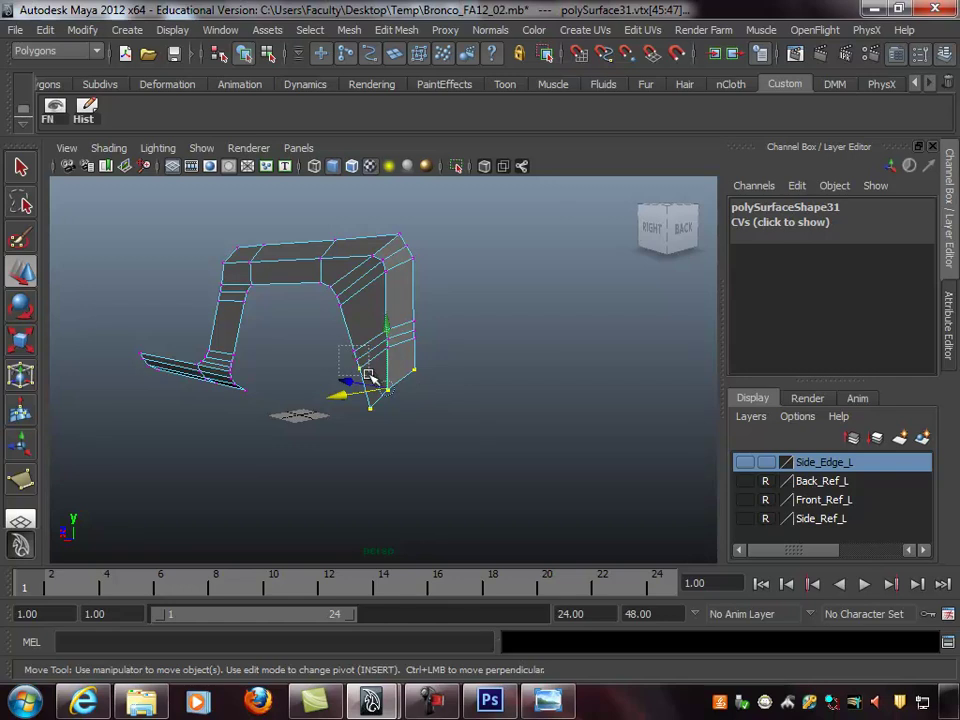
alt+drag(507, 401, 471, 399)
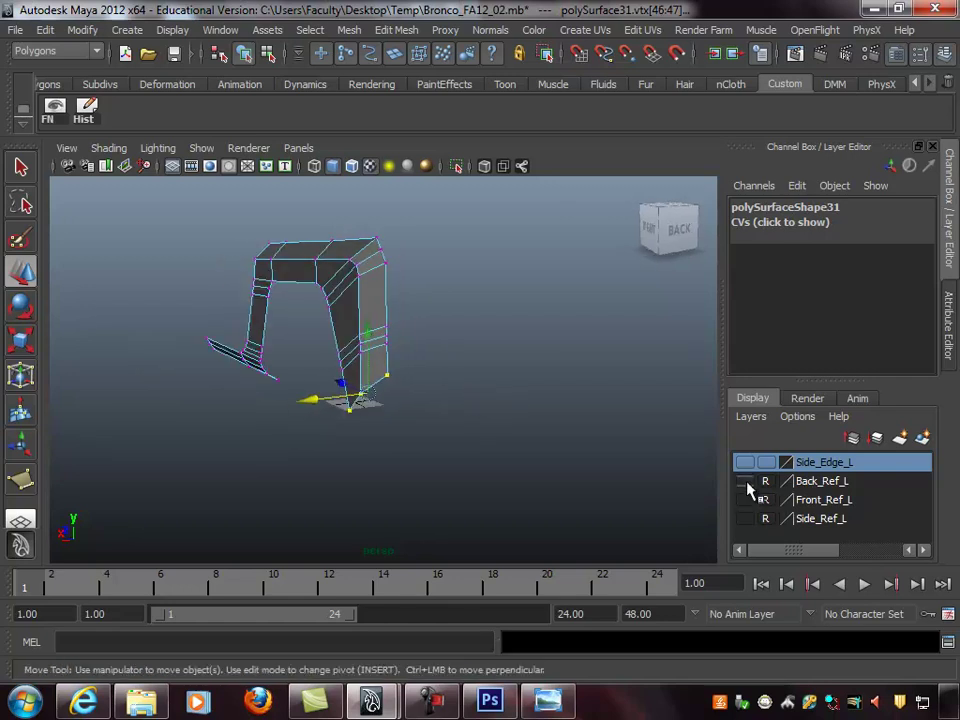
Show the Back_Ref_L layer, take it out of reference mode and bring up its rear photo behind the fender in the front view
click(744, 481)
alt+drag(690, 465, 553, 377)
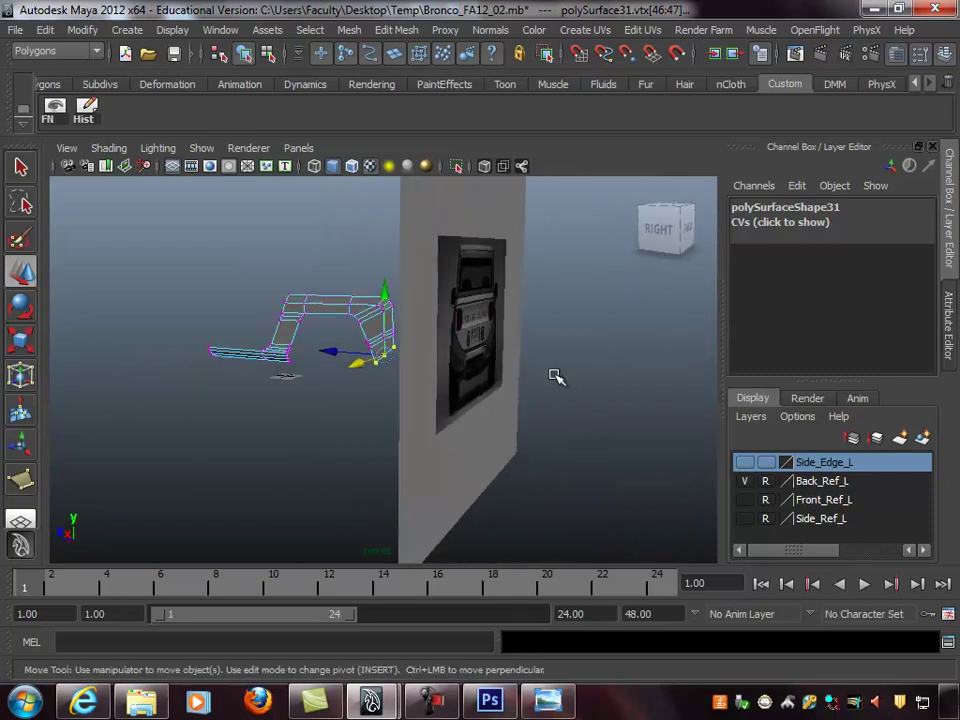
click(531, 440)
drag(429, 392, 342, 406)
alt+drag(342, 406, 478, 405)
click(340, 313)
key(space)
alt+drag(290, 443, 249, 459)
key(space)
key(space)
alt+middle_drag(551, 489, 515, 470)
Select the three bottom vertices of the rear fender and move them inward along X to follow the bumper corner in the rear photo
right_drag(547, 463, 469, 378)
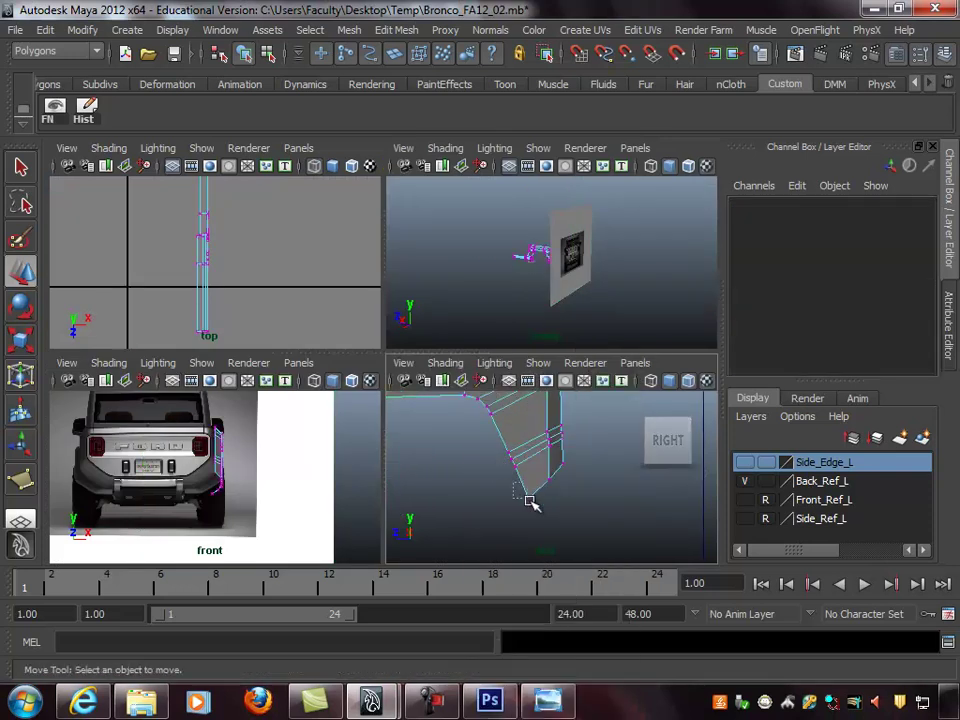
click(527, 495)
key(q)
shift+click(556, 480)
alt+right_drag(245, 499, 422, 463)
key(space)
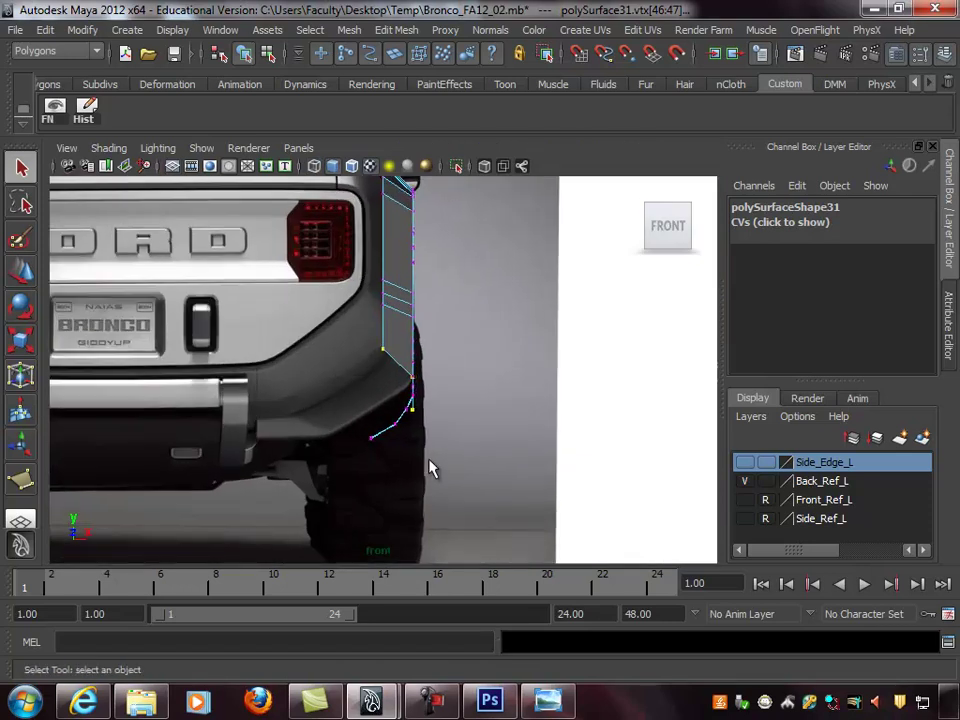
key(w)
scroll(505, 407, up, 1)
drag(468, 381, 365, 379)
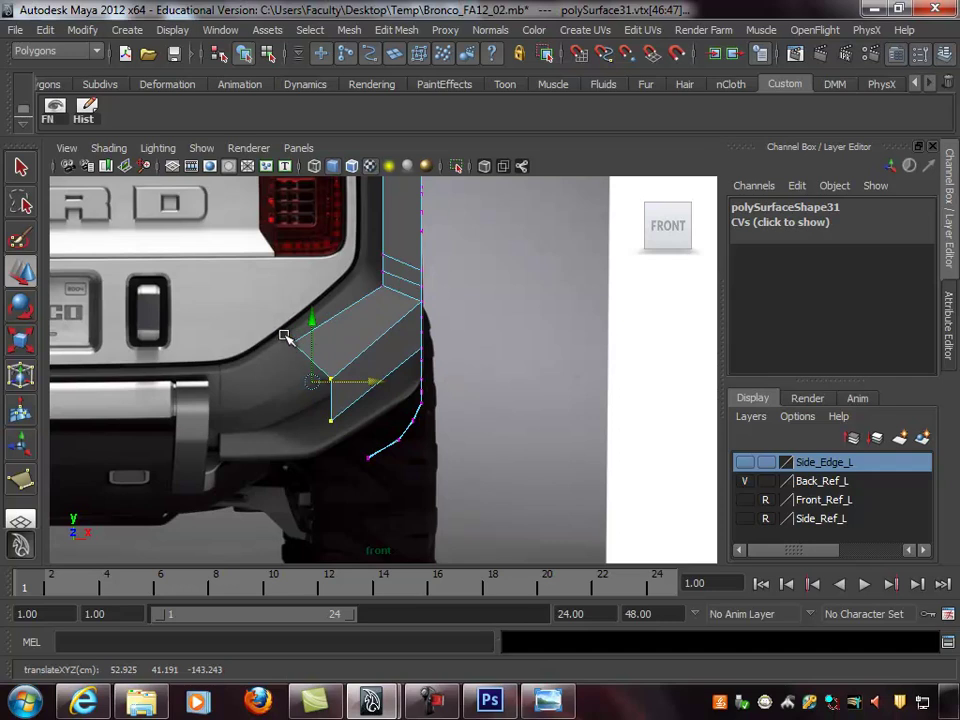
scroll(407, 373, up, 2)
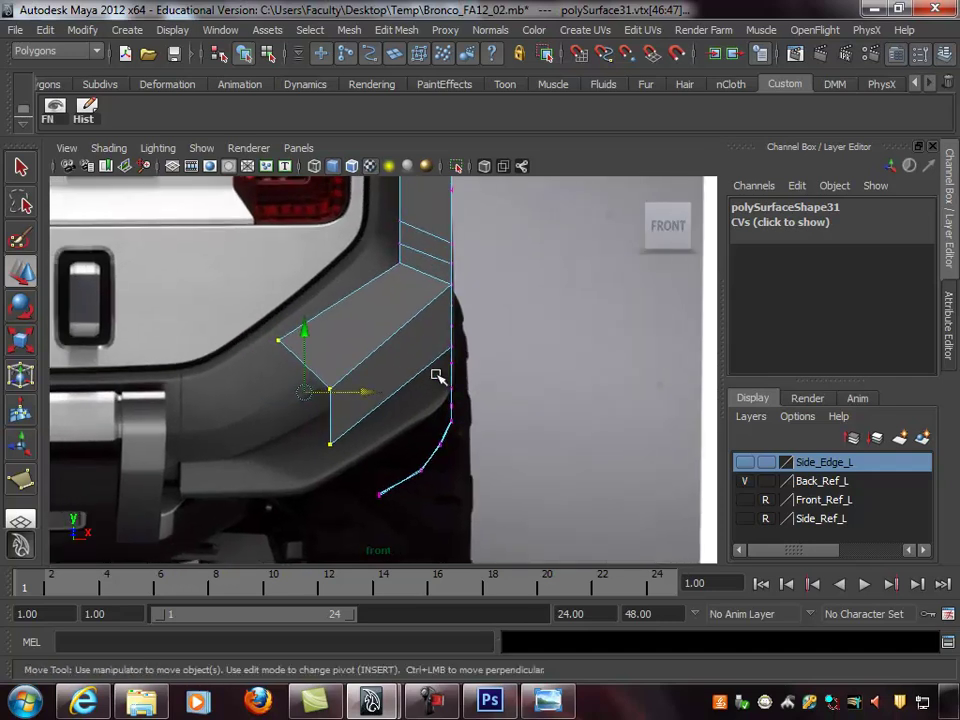
mouse_move(358, 390)
mouse_down()
mouse_move(367, 395)
mouse_move(333, 394)
mouse_move(351, 397)
mouse_up()
mouse_move(350, 396)
mouse_down()
mouse_move(319, 401)
mouse_move(340, 402)
mouse_up()
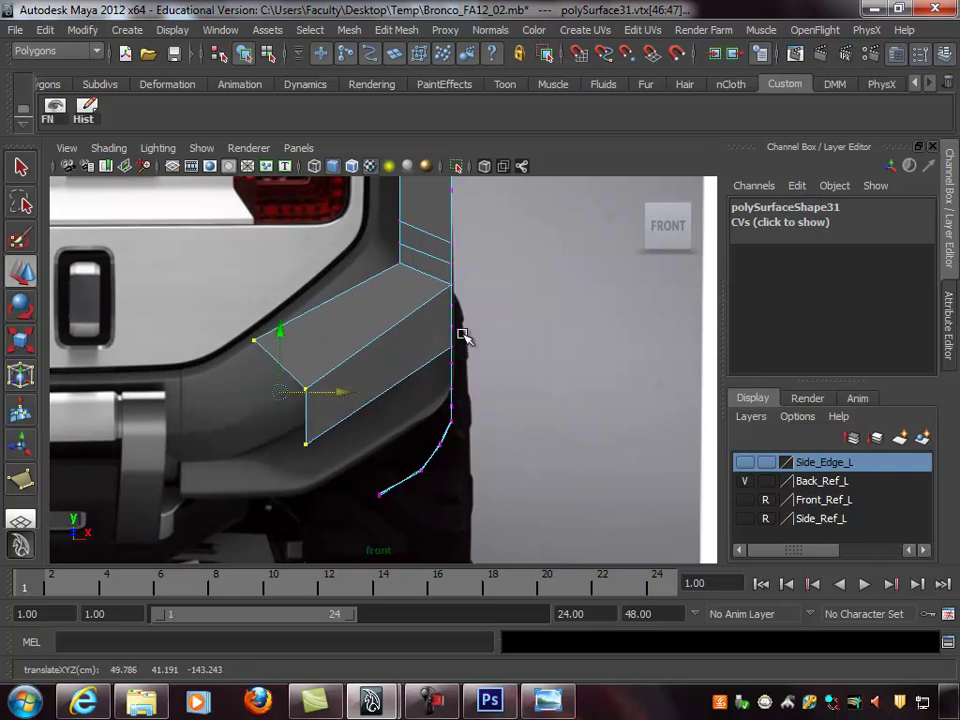
Select the vertex row at the bend above the fender's bottom flap and move it slightly inward to round the corner
alt+right_drag(498, 305, 456, 302)
alt+middle_drag(456, 302, 430, 375)
alt+right_drag(403, 369, 514, 371)
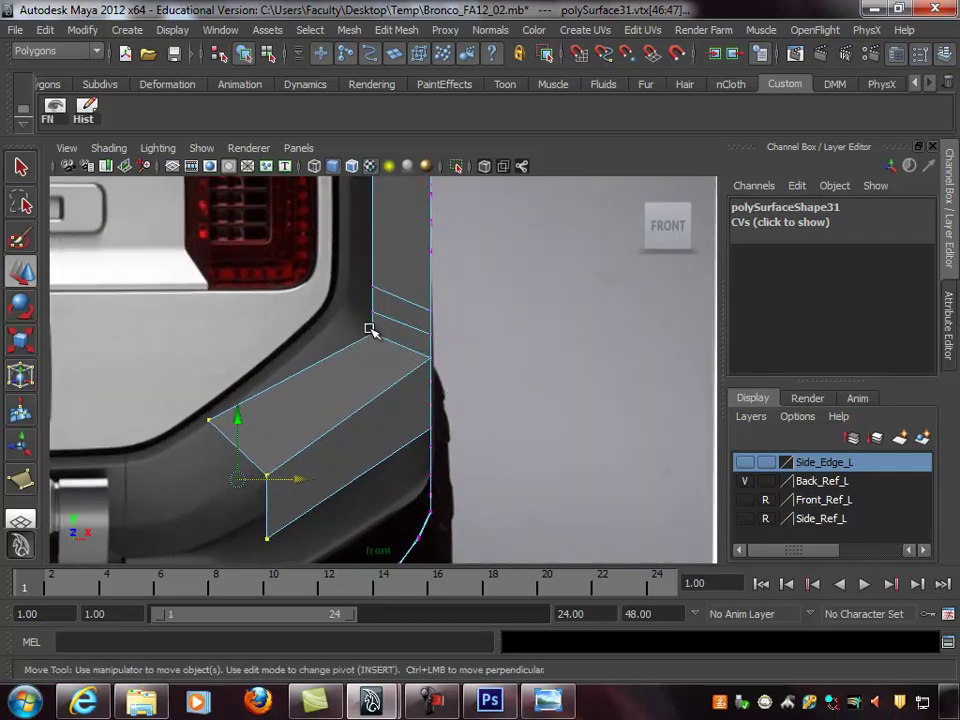
key(space)
key(space)
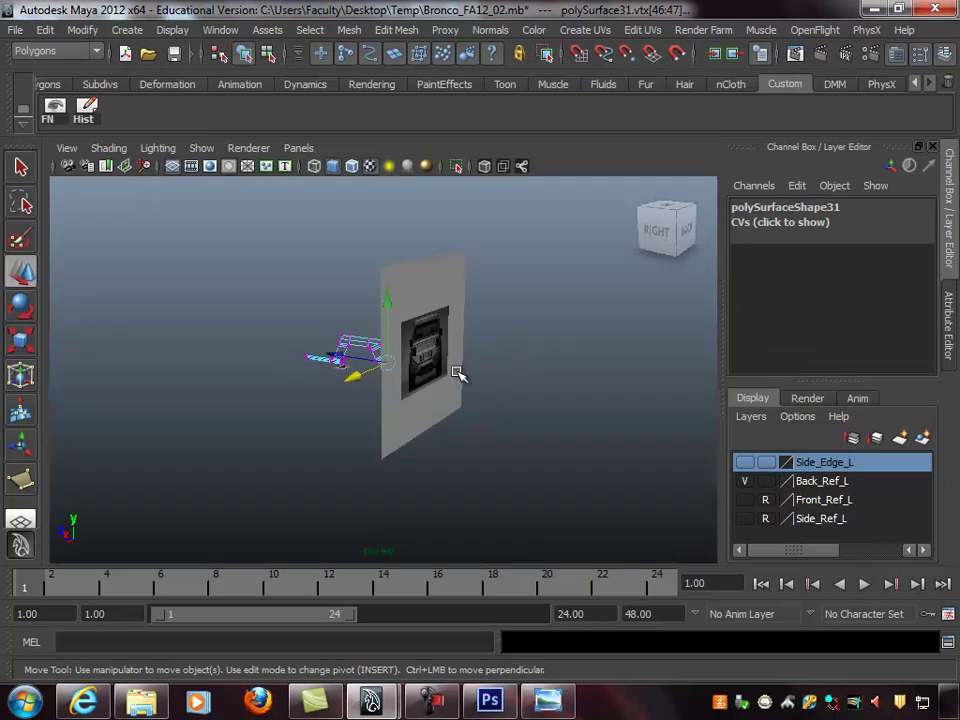
alt+right_drag(378, 383, 386, 397)
alt+drag(386, 397, 558, 375)
alt+right_drag(558, 375, 570, 335)
alt+drag(480, 300, 315, 289)
click(321, 300)
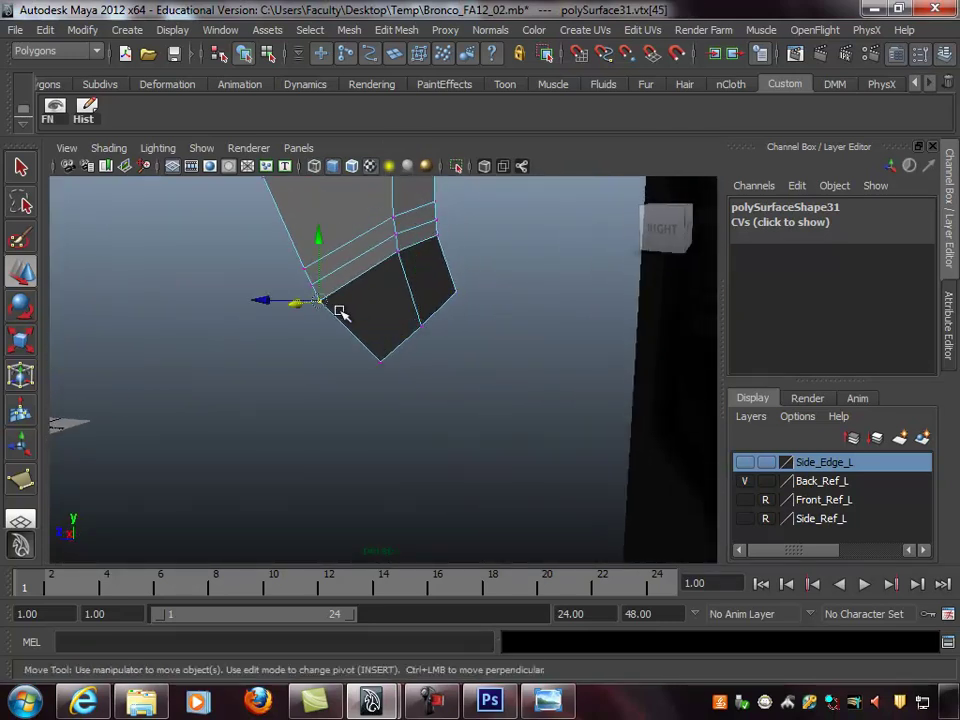
key(q)
alt+drag(463, 255, 471, 371)
key(w)
alt+drag(403, 369, 196, 340)
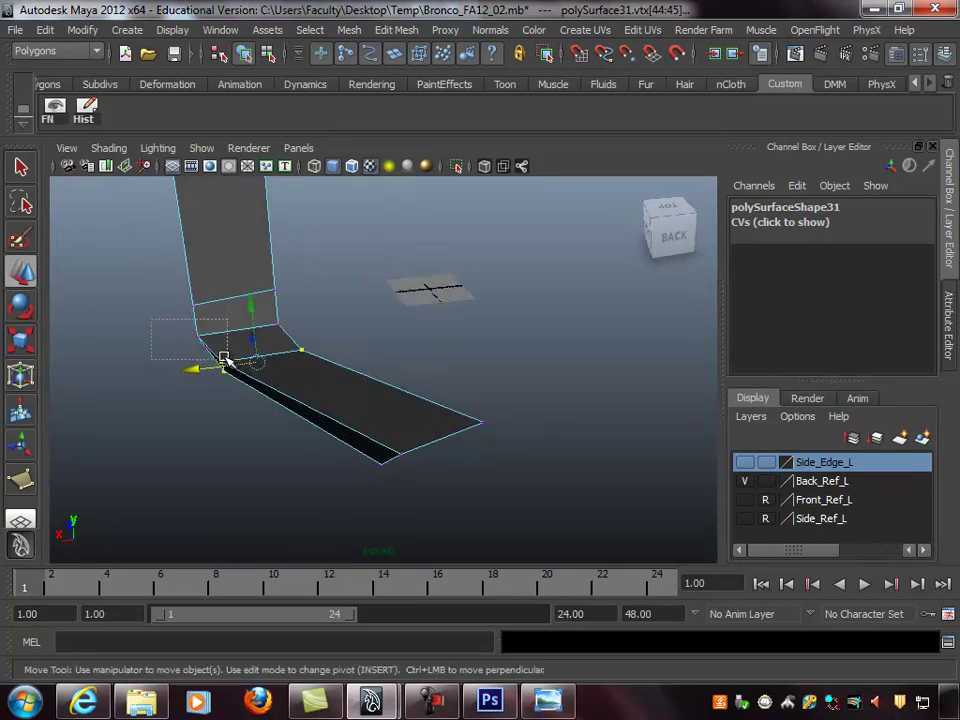
Undo the last change, select the vertex row just above the bend and adjust it inward to soften the transition
mouse_move(266, 315)
alt+mouse_down()
mouse_move(311, 336)
mouse_move(193, 343)
mouse_move(268, 336)
alt+mouse_up()
key(ctrl+z)
alt+drag(197, 311, 210, 348)
alt+drag(284, 391, 203, 362)
alt+right_drag(204, 354, 341, 339)
alt+drag(341, 339, 410, 322)
alt+right_drag(519, 326, 458, 322)
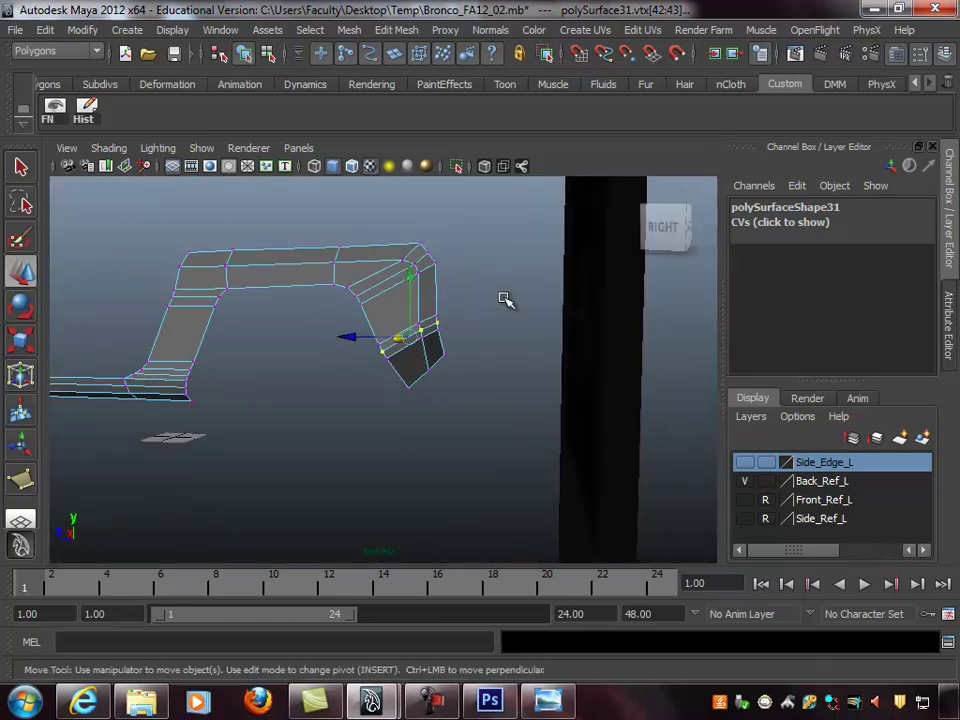
Return to object mode and display the fender mesh with smooth preview to check its curvature
click(483, 290)
alt+right_drag(489, 285, 461, 304)
alt+drag(461, 304, 489, 317)
click(489, 315)
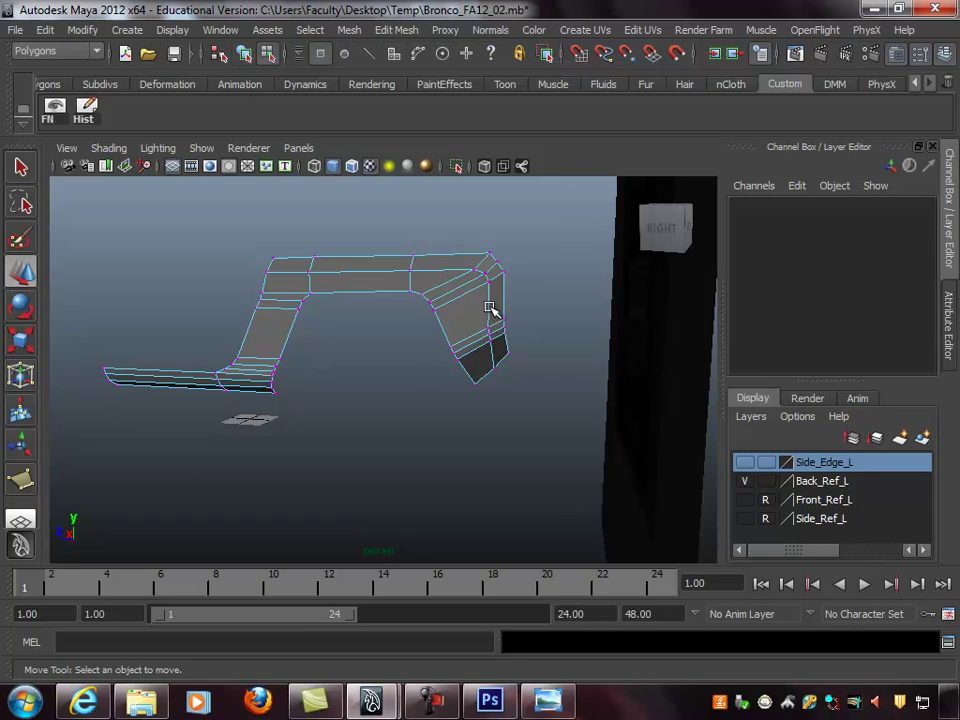
alt+right_drag(341, 355, 432, 352)
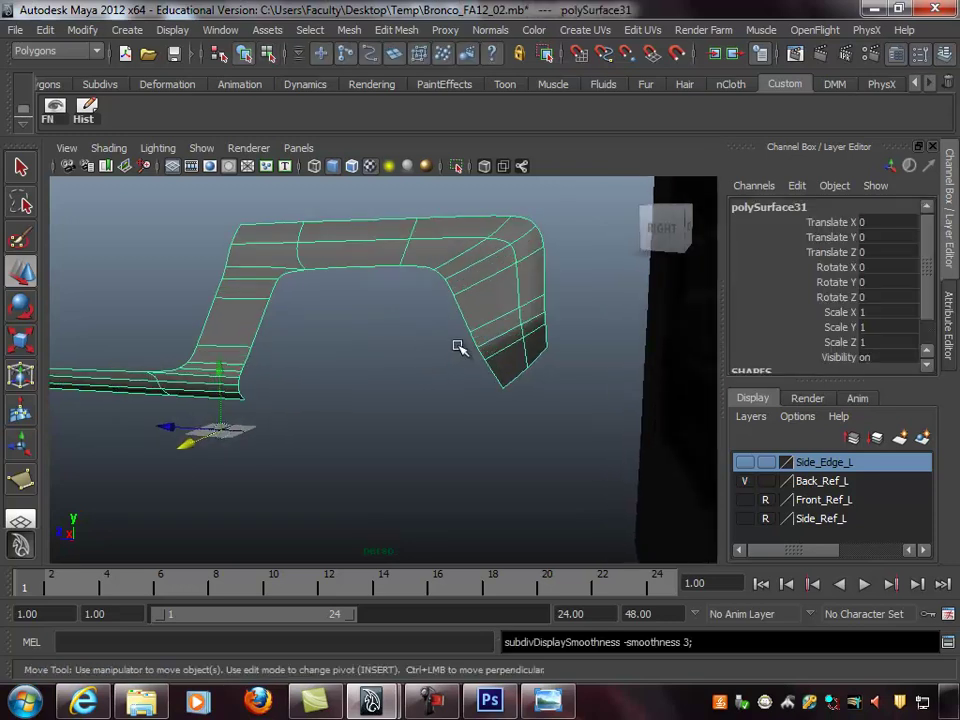
click(433, 336)
mouse_move(433, 336)
alt+mouse_down()
mouse_move(497, 349)
mouse_move(420, 354)
mouse_move(472, 311)
mouse_move(418, 311)
mouse_move(476, 274)
mouse_move(508, 360)
mouse_move(369, 298)
mouse_move(506, 321)
mouse_move(484, 358)
mouse_move(418, 374)
mouse_move(521, 336)
mouse_move(528, 352)
mouse_move(439, 332)
alt+mouse_up()
Hide the Back_Ref_L layer and compare the smoothed fender with the rear three-quarter reference photo
click(744, 481)
click(439, 332)
key(q)
alt+right_drag(322, 350, 540, 364)
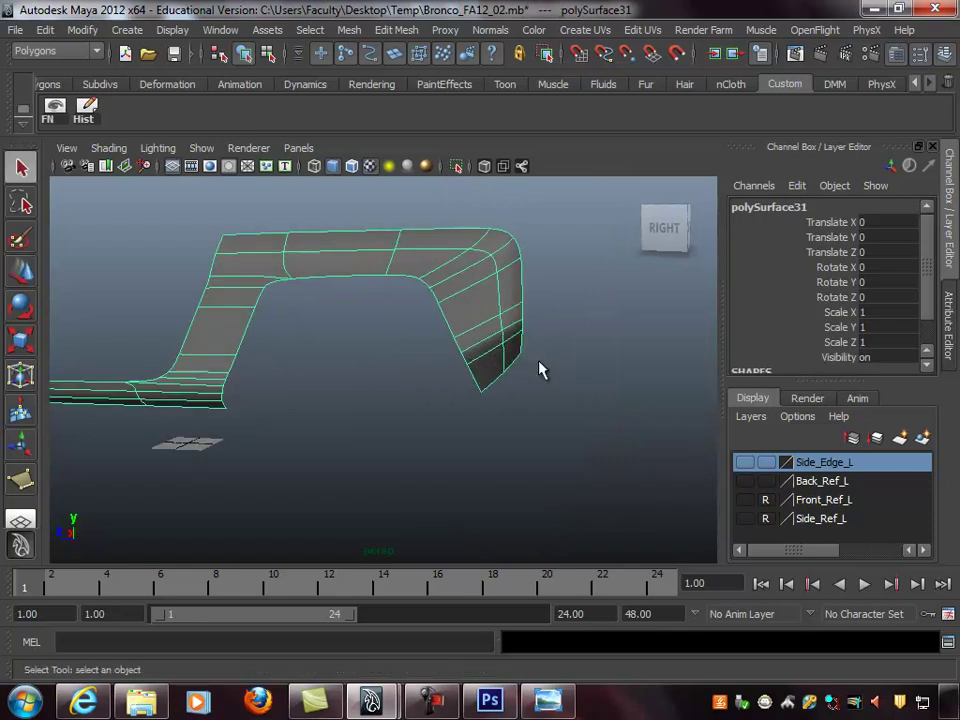
alt+drag(336, 262, 321, 280)
alt+drag(508, 388, 552, 430)
click(549, 700)
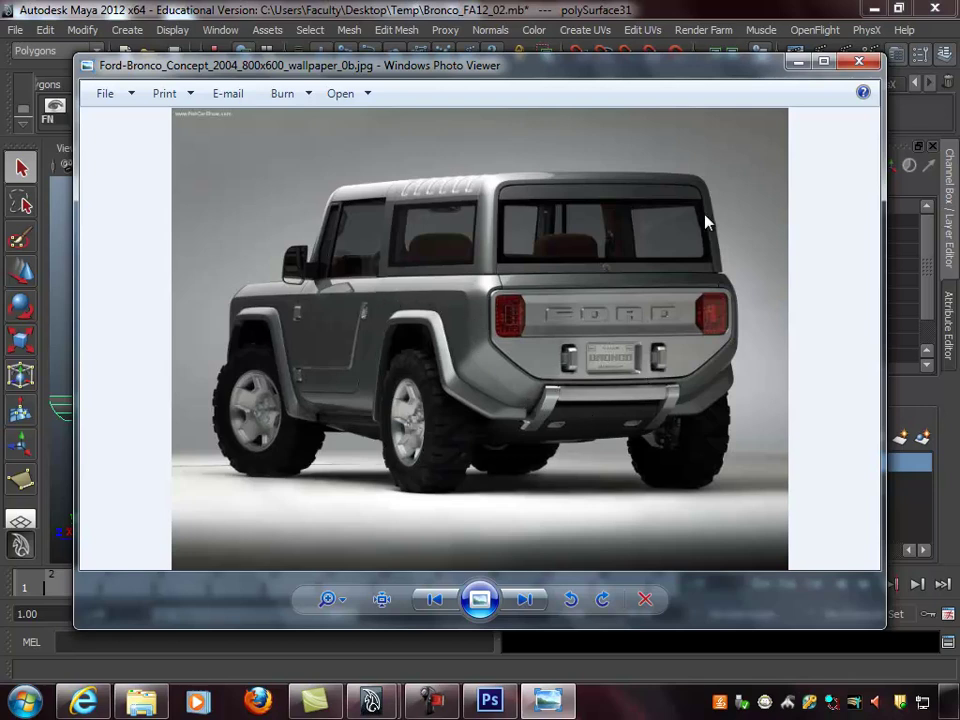
click(628, 10)
Switch the unsmoothed fender mesh to edge mode and select the middle outer edge along the top of the wheel arch
alt+drag(435, 231, 403, 306)
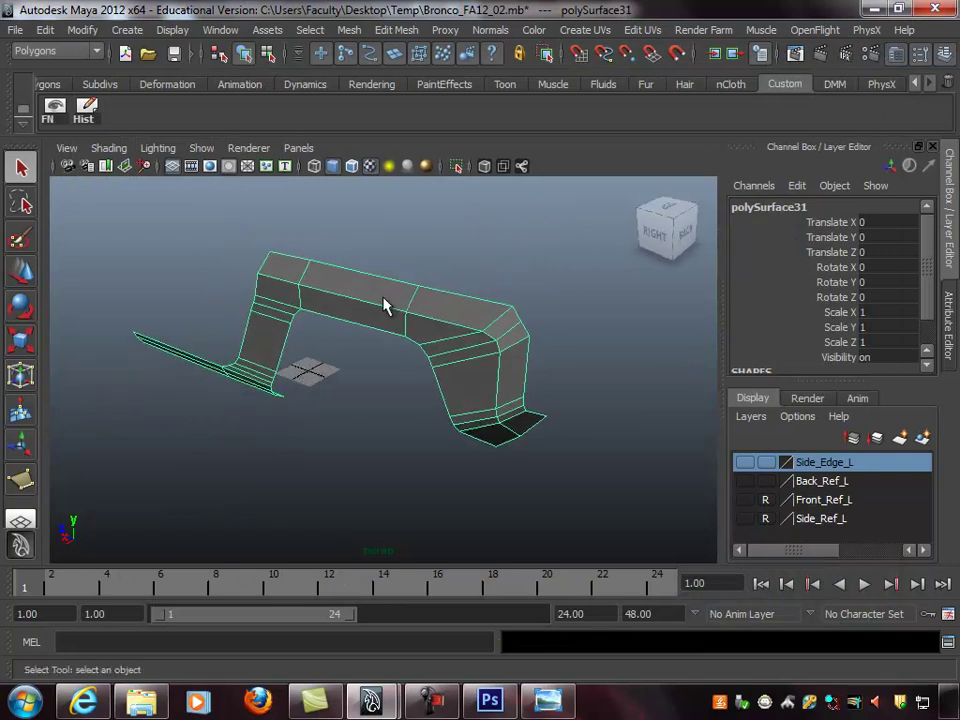
right_click(369, 290)
right_drag(369, 290, 373, 244)
alt+drag(401, 291, 313, 237)
click(354, 259)
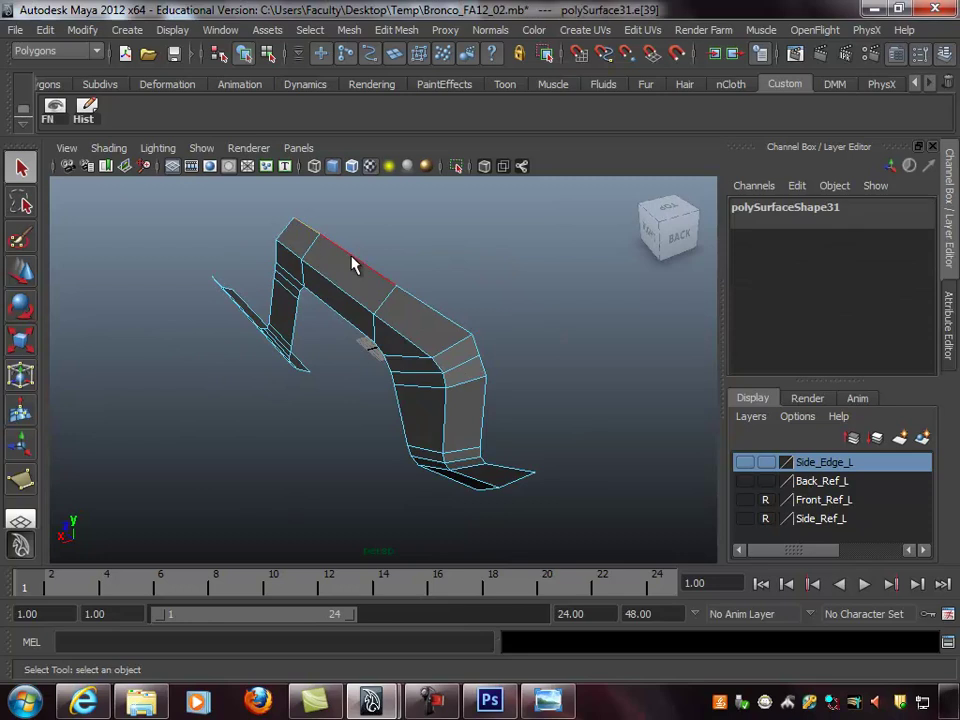
Extrude the top border edges of the fender flare inward to add a new strip of faces
alt+drag(437, 318, 445, 343)
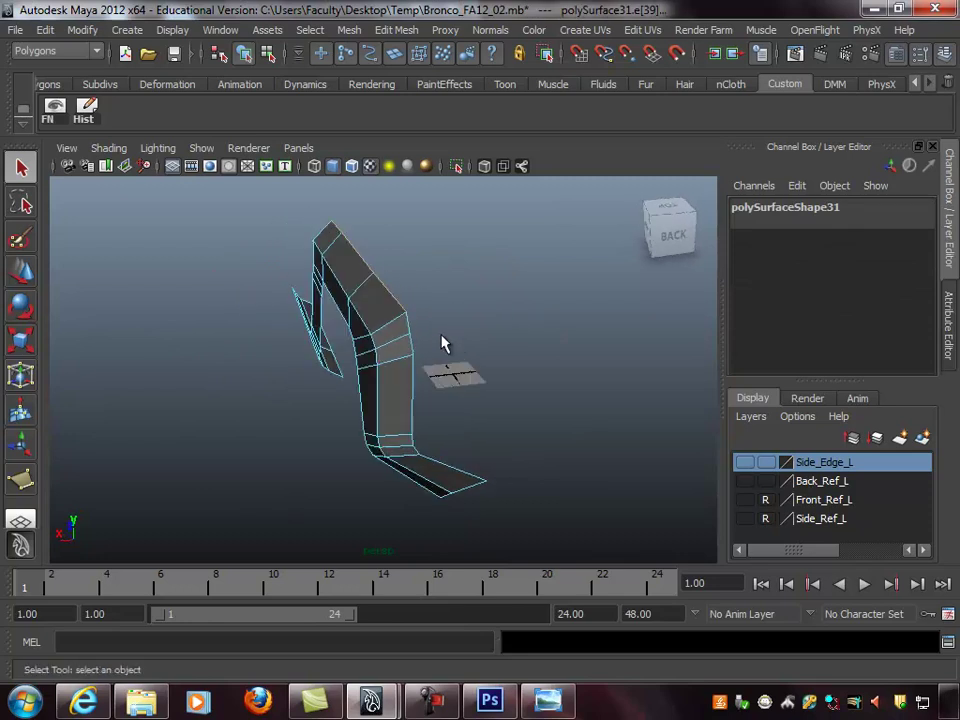
click(394, 30)
click(407, 77)
alt+drag(407, 265, 392, 228)
alt+drag(414, 276, 338, 284)
alt+drag(418, 251, 57, 534)
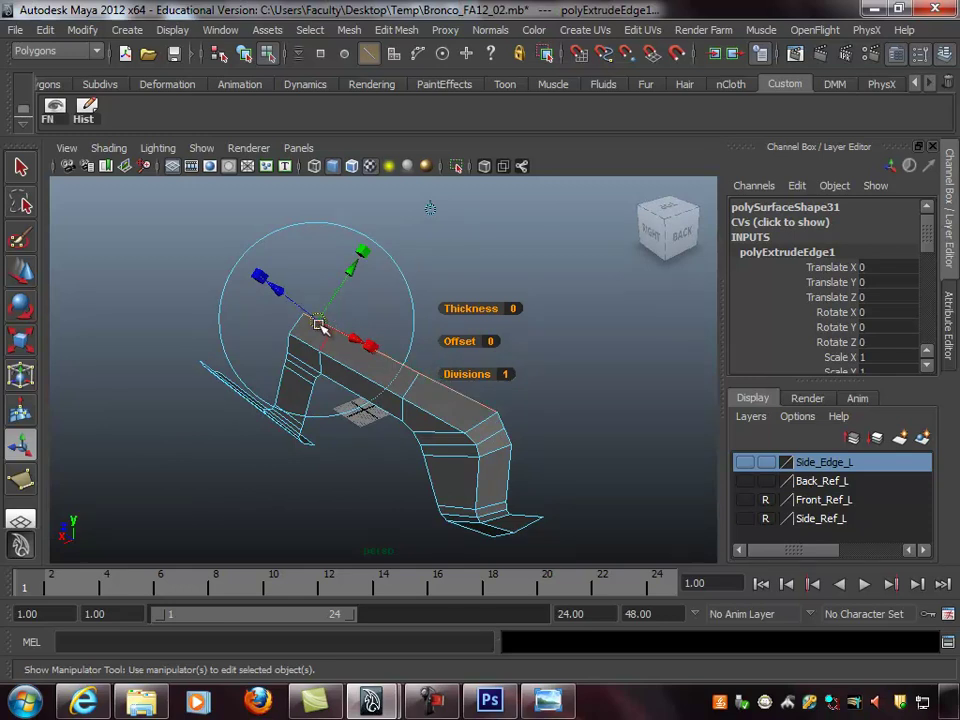
alt+drag(347, 268, 524, 289)
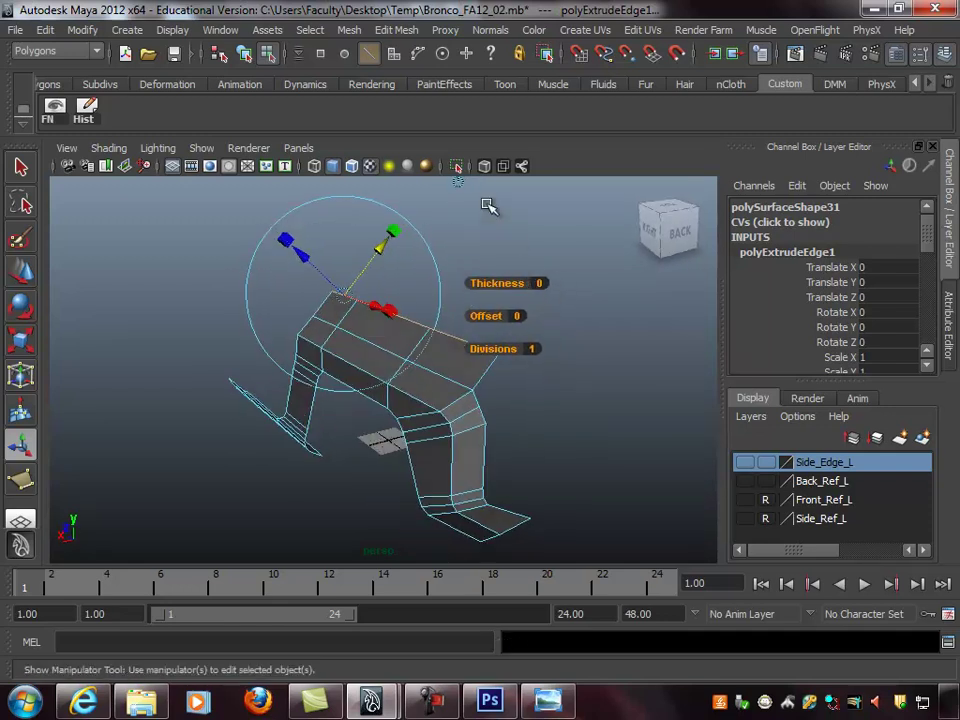
Adjust the position of the extruded top edges and finish the extrusion, with the Attribute Editor shown
key(ctrl+a)
alt+drag(369, 228, 180, 300)
click(362, 214)
click(362, 214)
click(167, 296)
alt+drag(362, 356, 290, 359)
key(q)
mouse_move(389, 365)
alt+mouse_down()
mouse_move(439, 375)
mouse_move(349, 369)
mouse_move(401, 354)
mouse_move(394, 296)
mouse_move(349, 306)
mouse_move(381, 367)
alt+mouse_up()
Examine the crease edges around the flare and compare its shape with the rear-view Ford Bronco reference photo
click(265, 370)
alt+drag(265, 370, 278, 343)
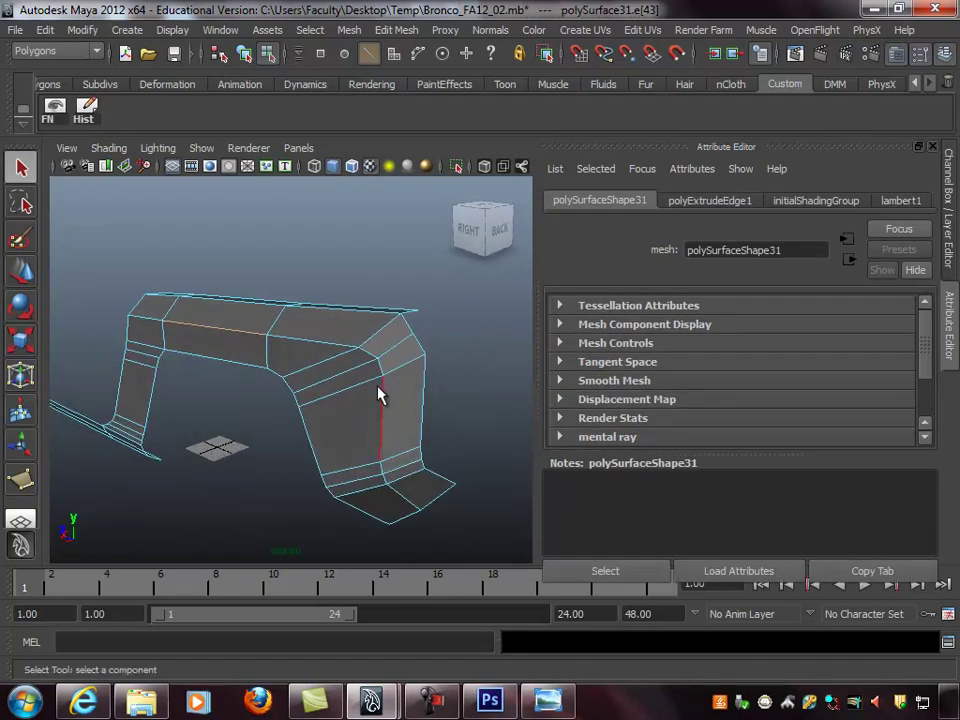
alt+drag(196, 337, 282, 328)
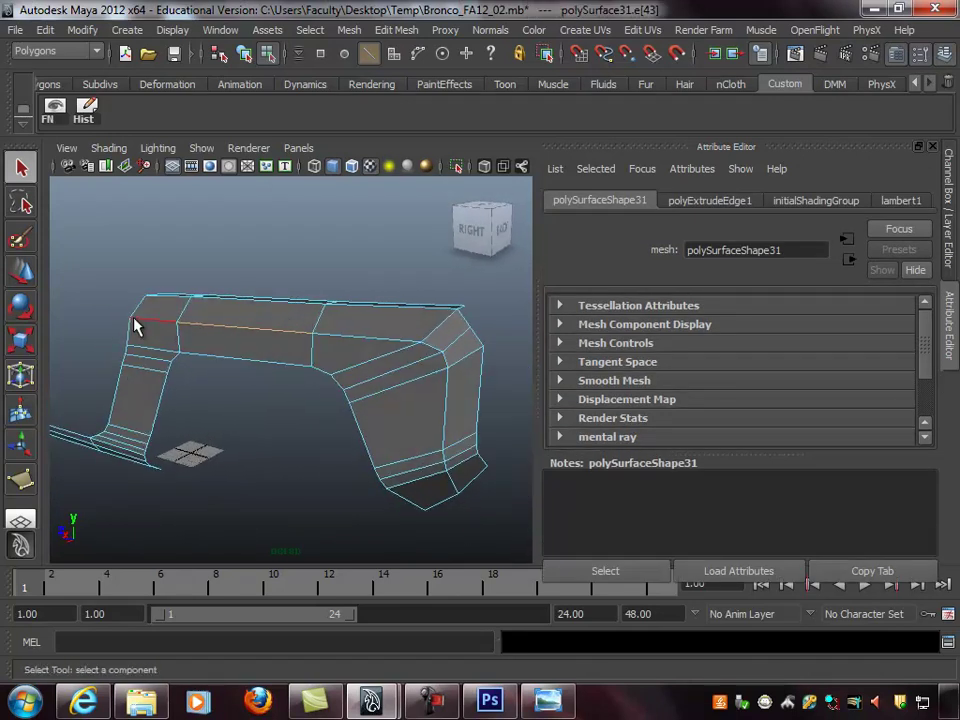
alt+drag(448, 399, 307, 297)
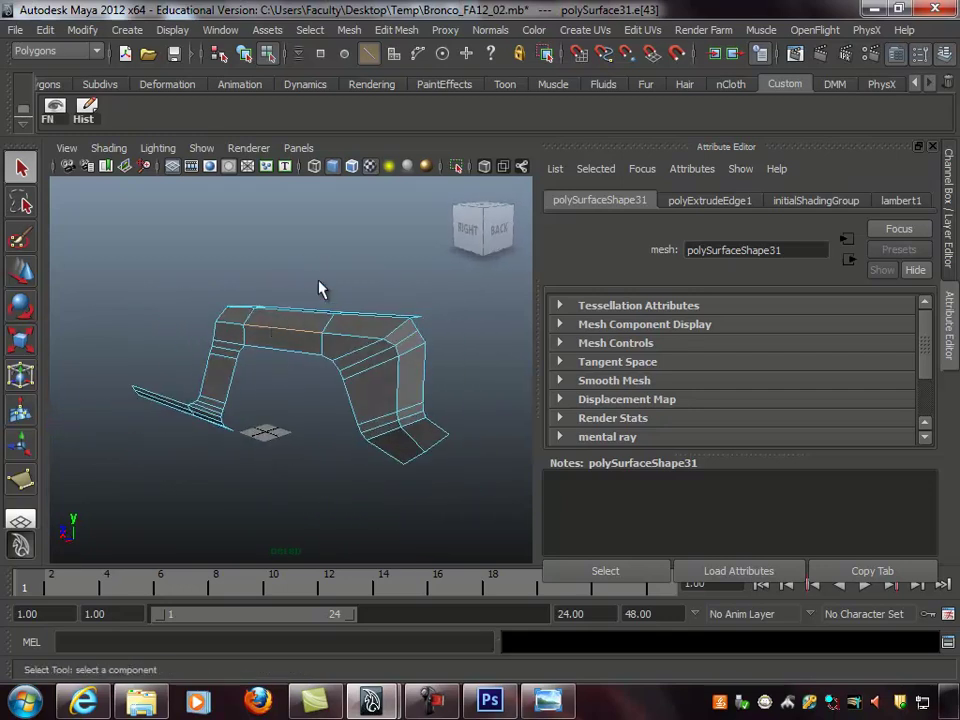
click(307, 297)
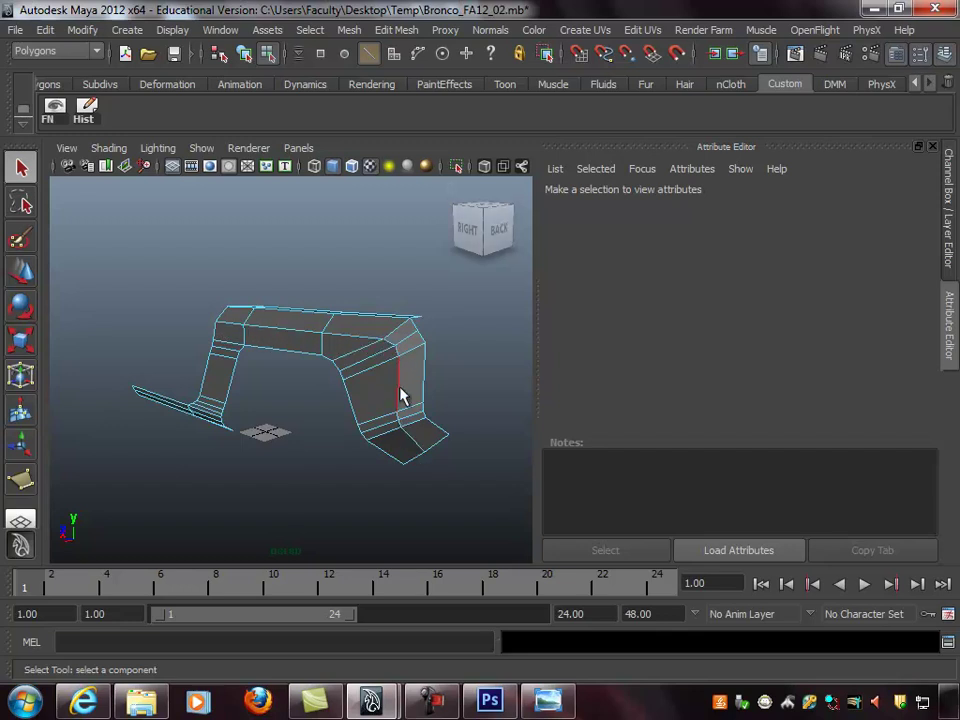
click(548, 700)
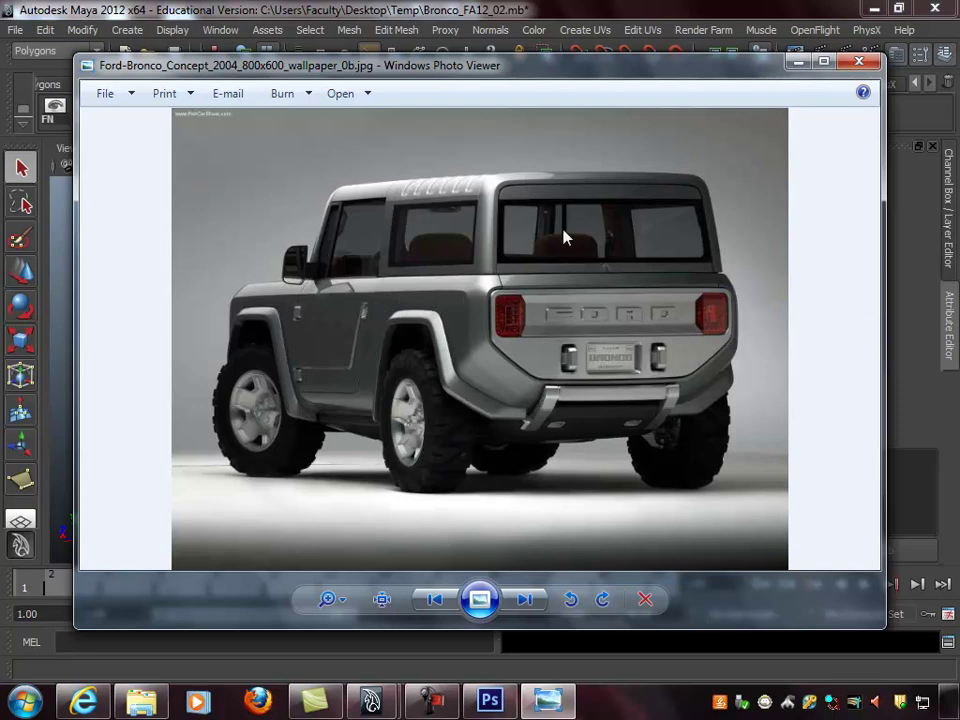
click(592, 7)
alt+right_drag(327, 374, 404, 381)
alt+drag(404, 381, 409, 396)
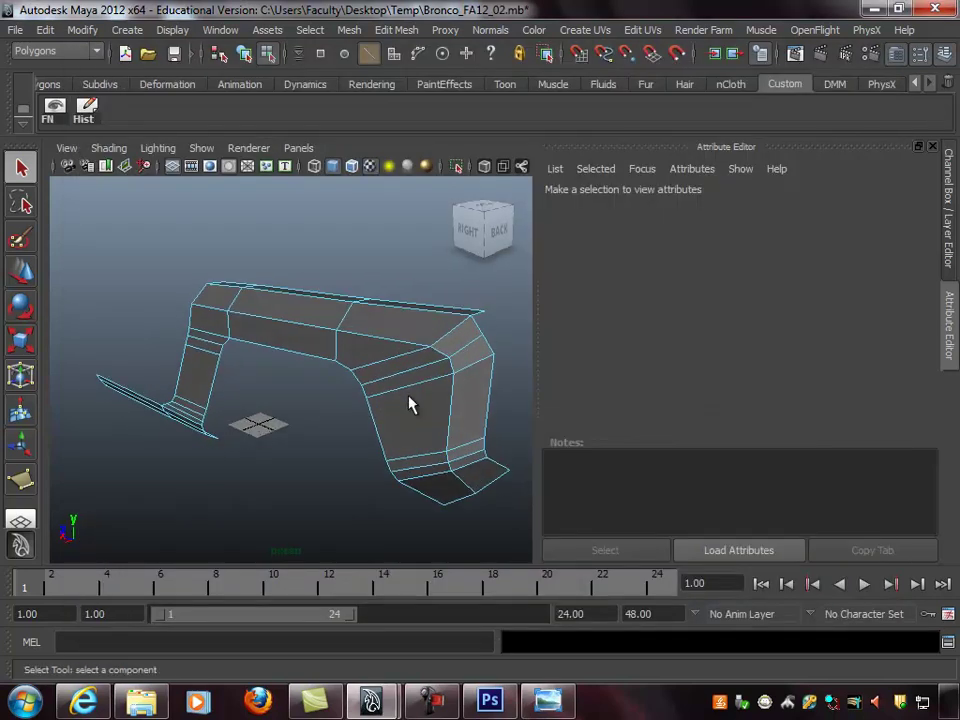
Insert edge loops along both sides of the crease running around the fender flare
click(427, 337)
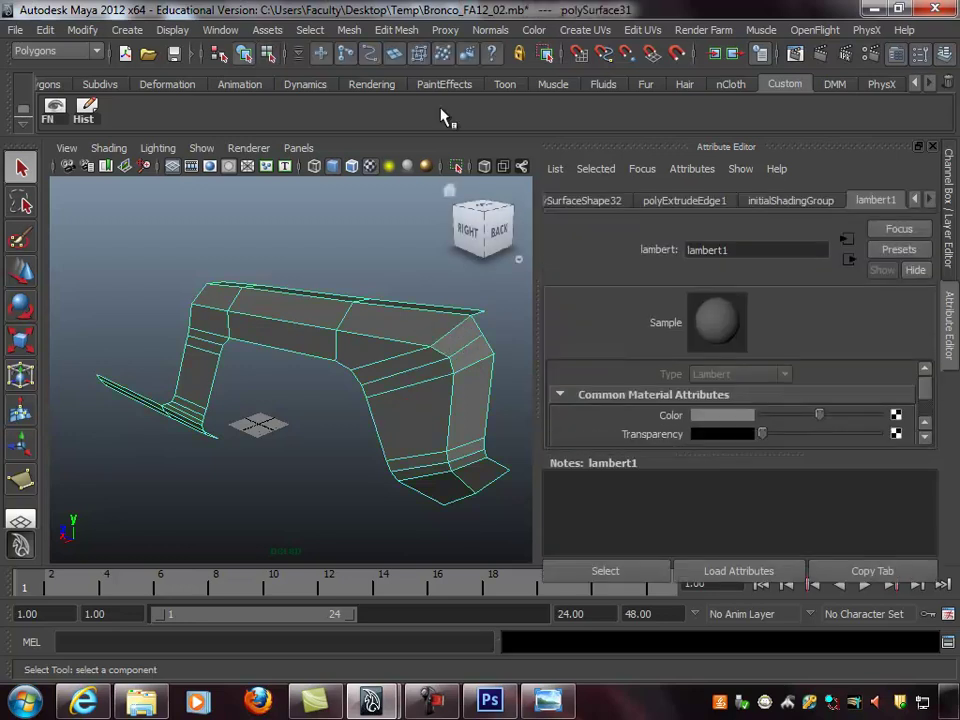
click(396, 30)
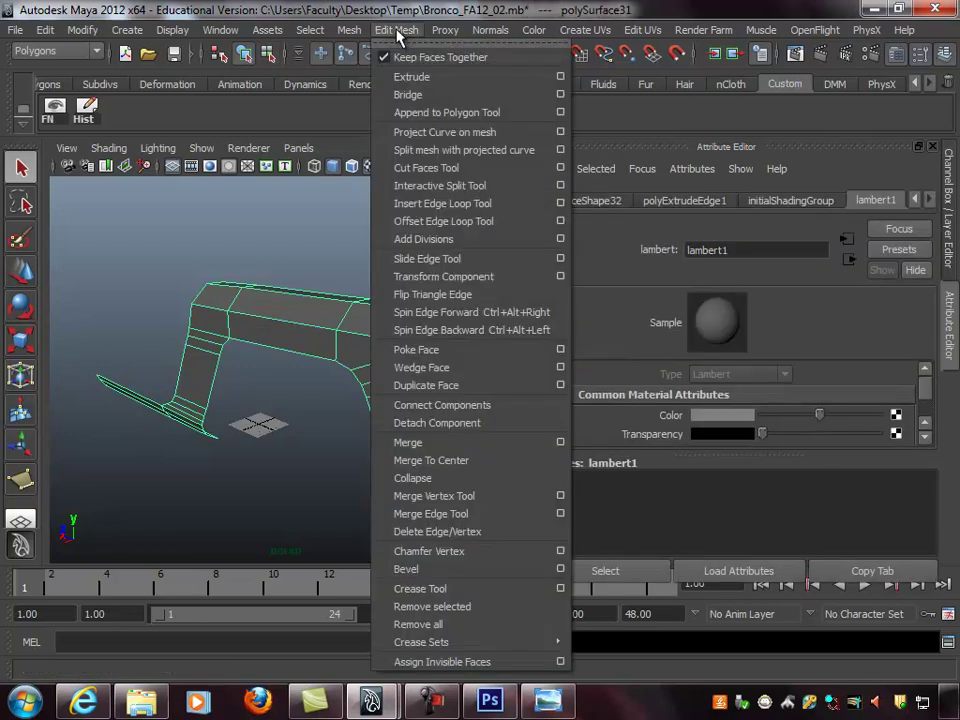
click(441, 203)
scroll(375, 343, up, 6)
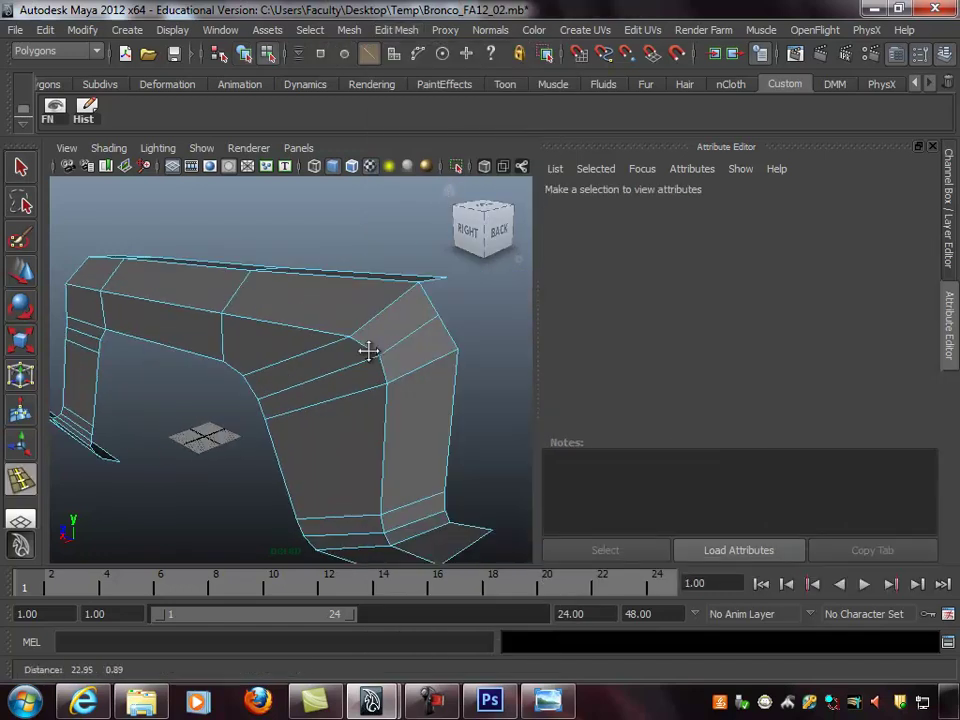
click(338, 340)
click(319, 341)
Preview the fender flare in smooth display and check how sharply the crease and corners hold
alt+right_drag(459, 400, 405, 368)
alt+drag(405, 368, 430, 374)
key(3)
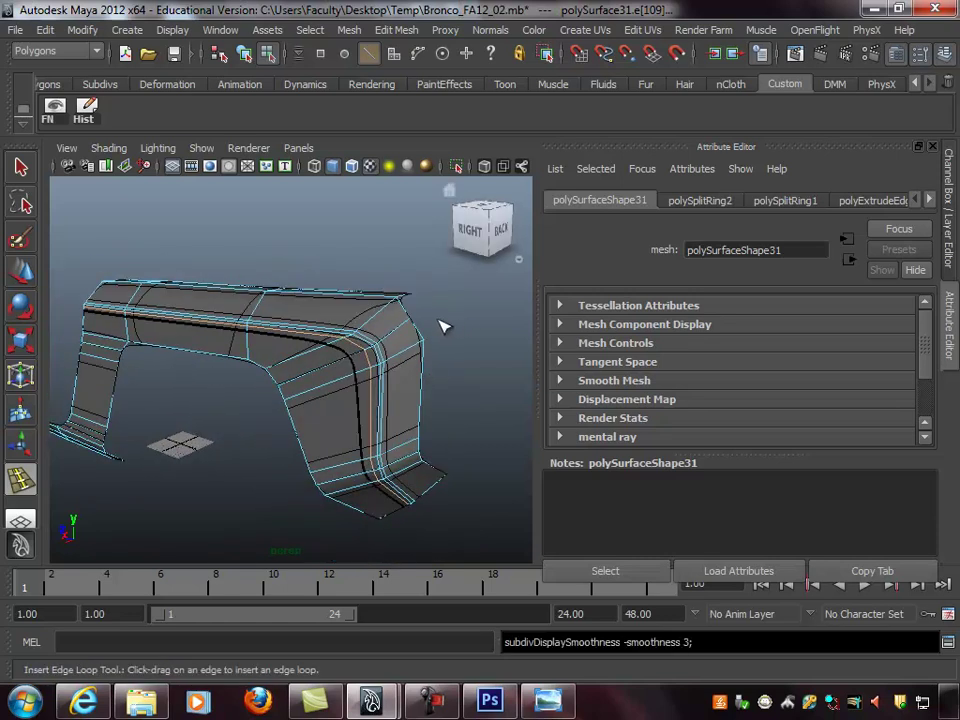
click(370, 275)
alt+drag(431, 384, 305, 325)
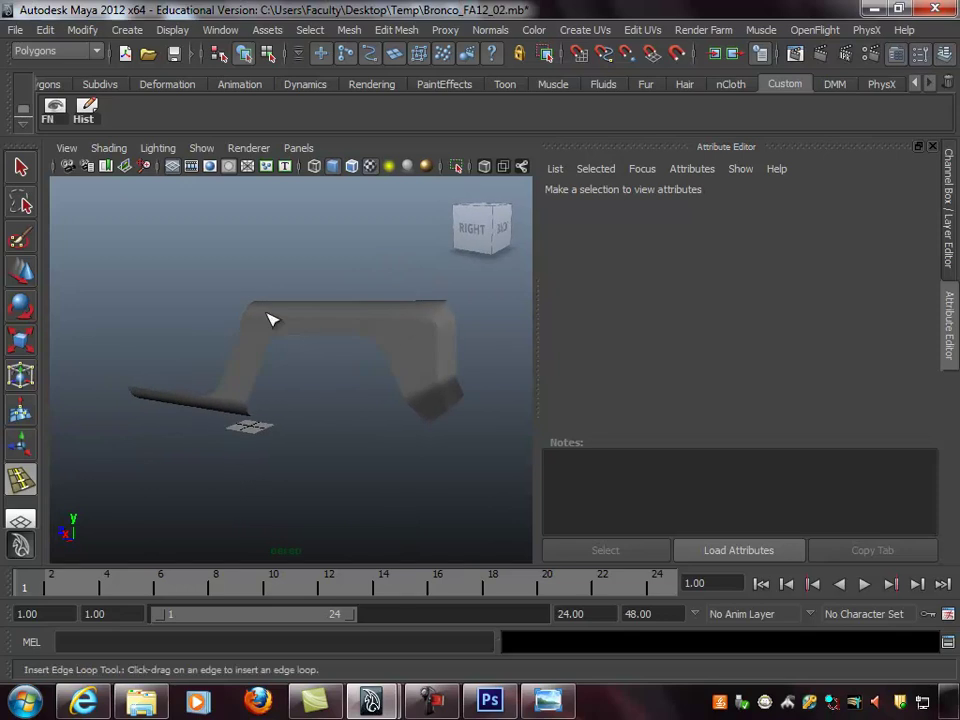
alt+drag(475, 368, 316, 286)
Select the loosely spaced loop edges around the rear corner and down the rear leg, and slide them closer to the crease
alt+drag(389, 367, 423, 380)
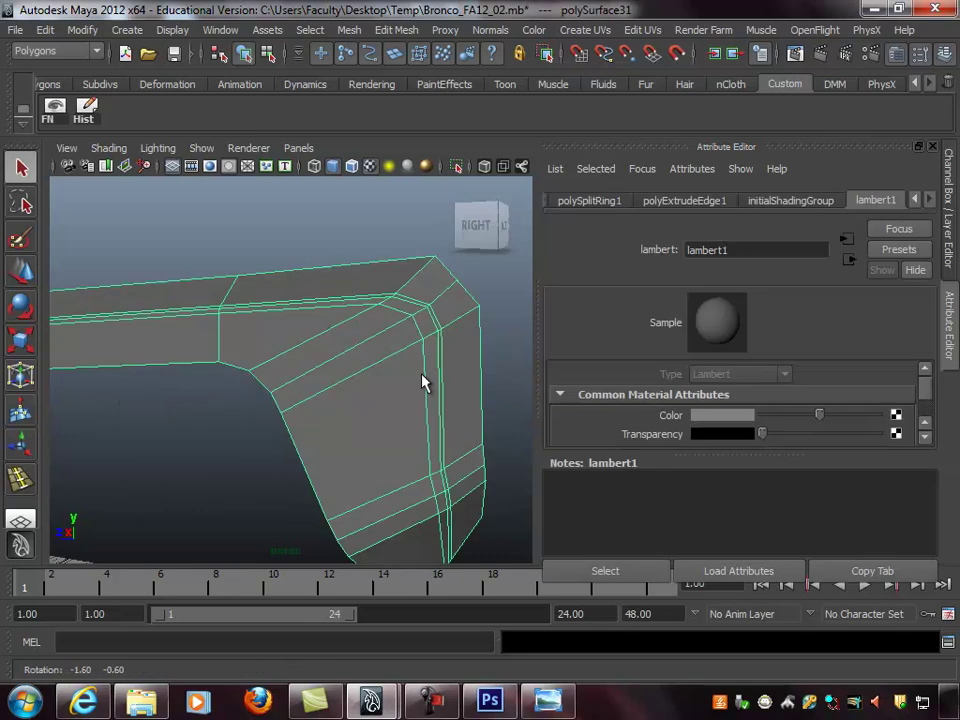
alt+drag(422, 381, 369, 350)
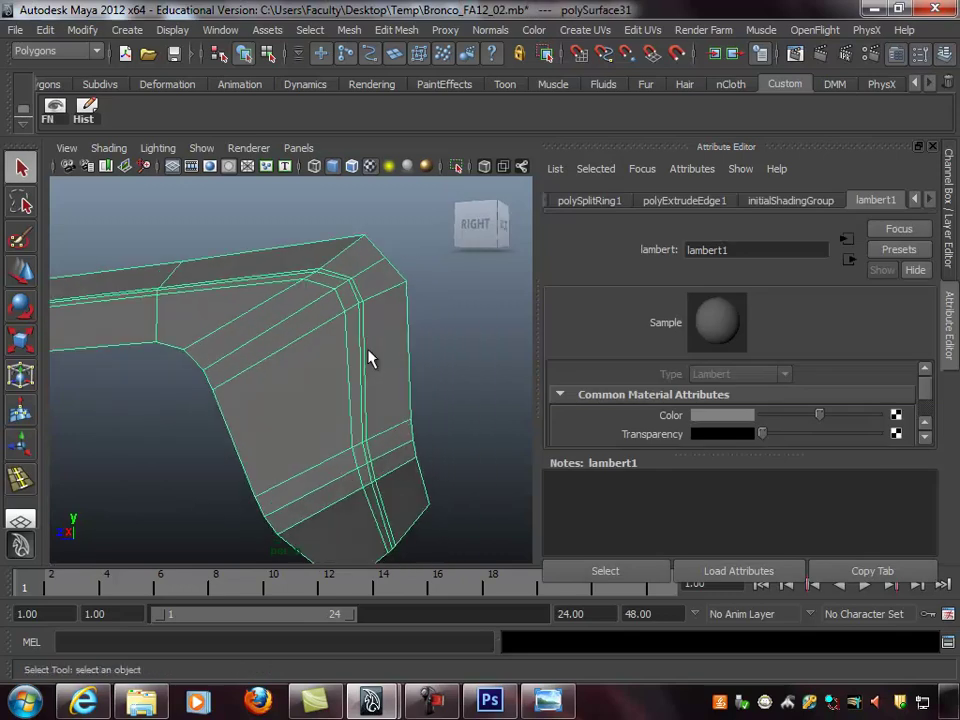
scroll(368, 357, up, 2)
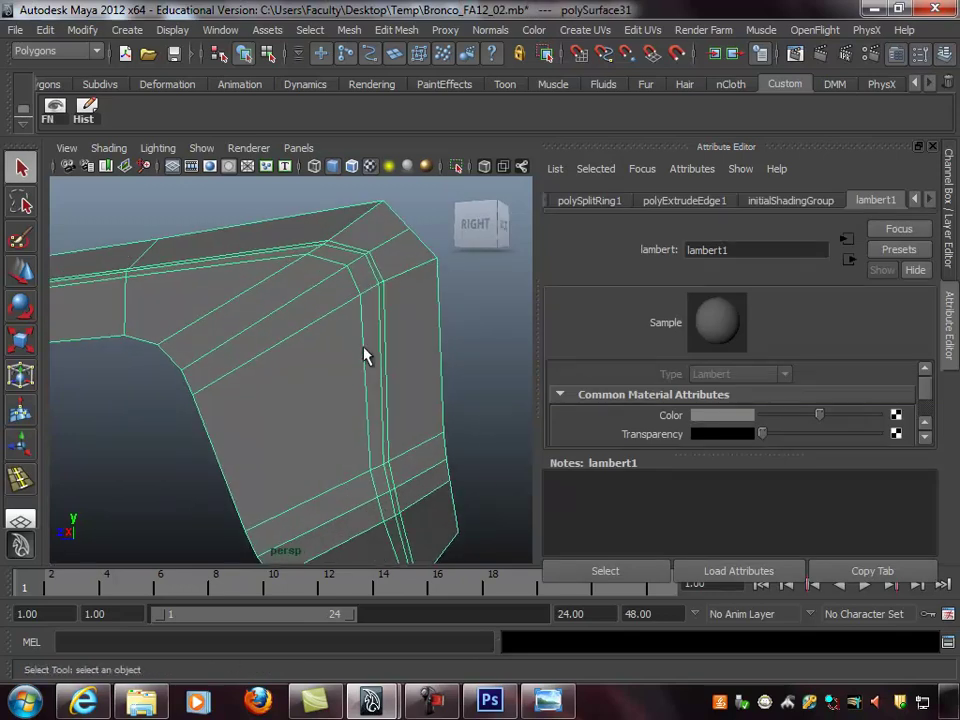
alt+drag(358, 295, 320, 278)
right_click(317, 268)
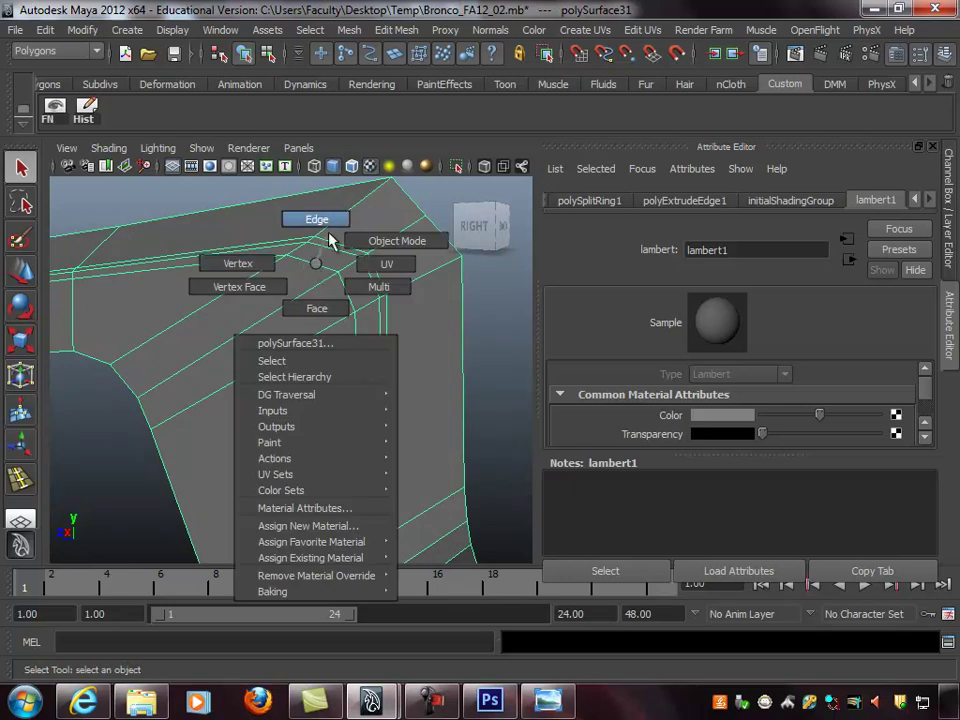
click(316, 220)
click(317, 273)
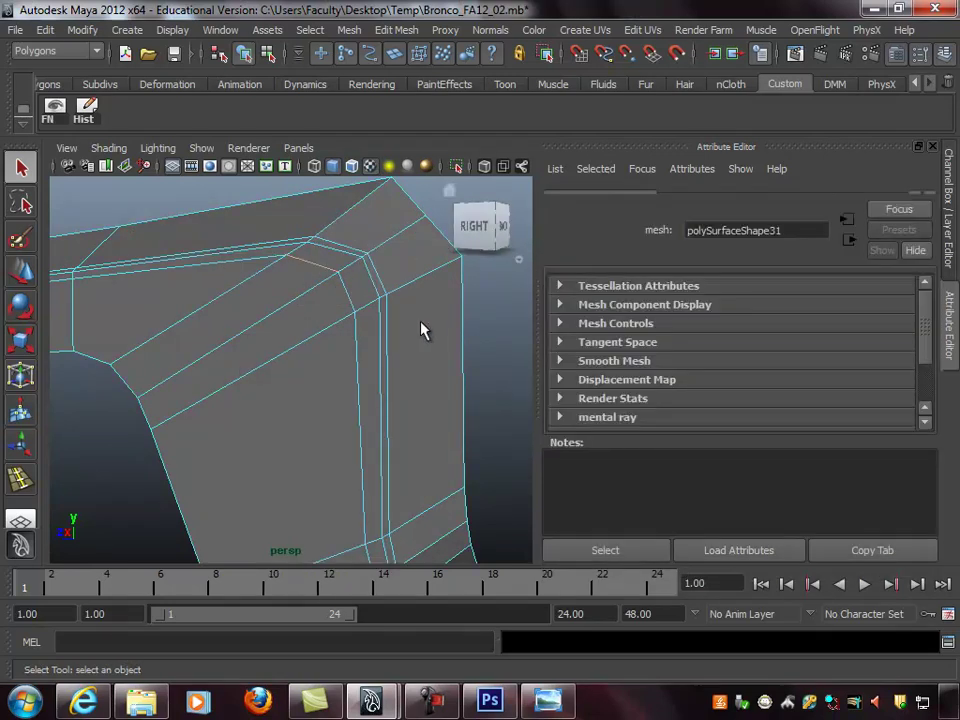
alt+drag(335, 318, 378, 349)
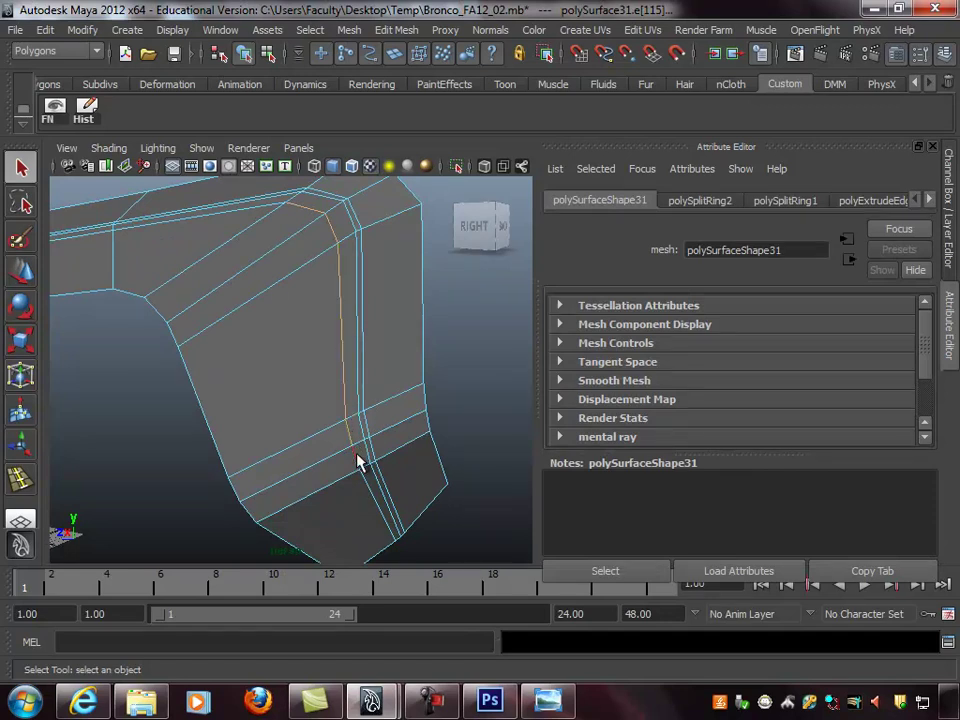
alt+drag(368, 237, 312, 298)
click(394, 32)
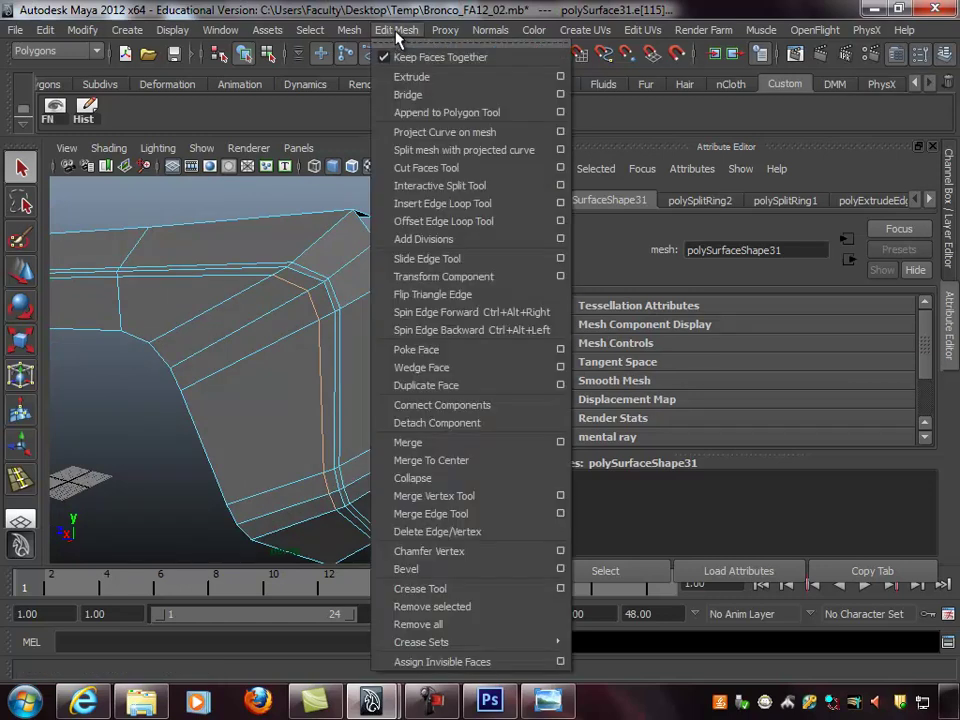
click(425, 258)
click(320, 355)
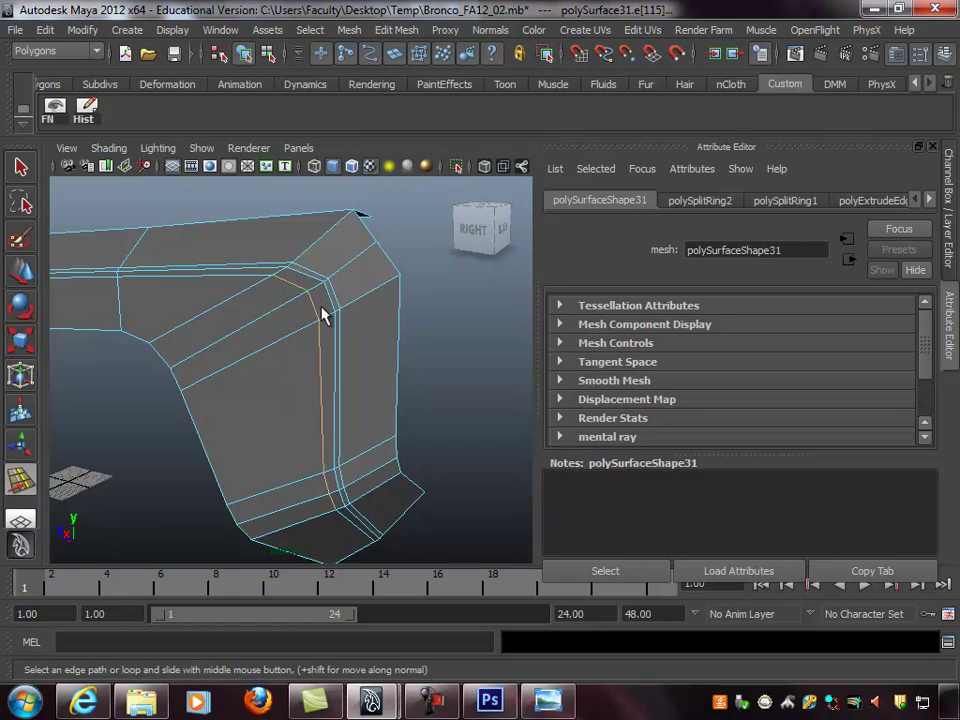
click(324, 359)
middle_drag(340, 360, 368, 340)
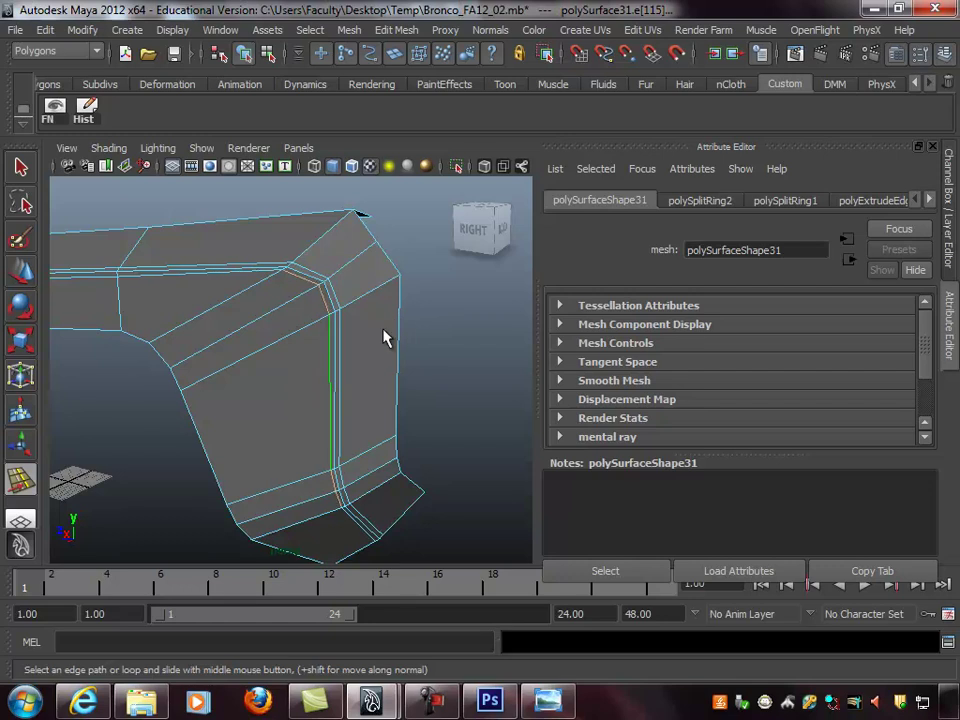
middle_drag(333, 380, 364, 349)
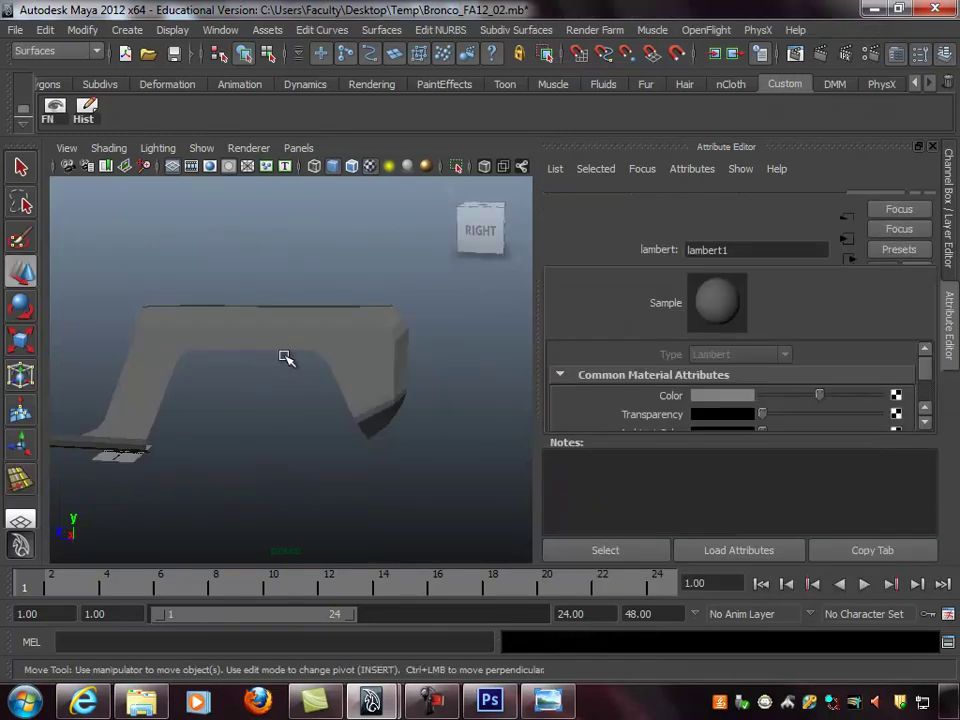
Select the fender flare and examine its front leg and top corner from several angles
click(284, 356)
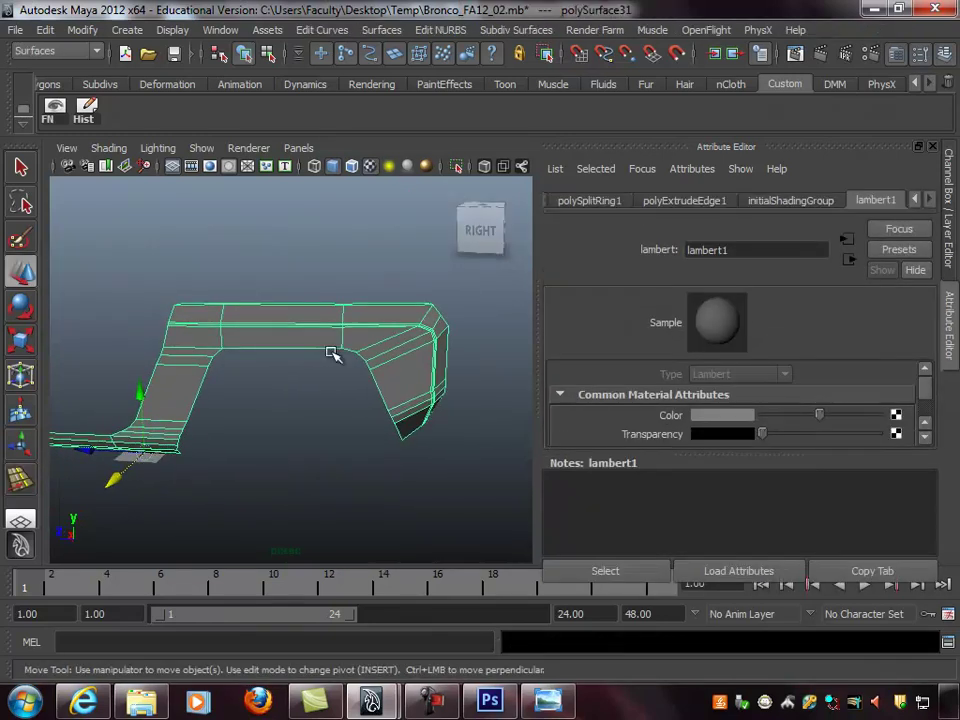
key(q)
alt+right_drag(345, 338, 265, 328)
alt+drag(265, 328, 456, 317)
alt+middle_drag(456, 317, 387, 315)
mouse_move(387, 315)
alt+mouse_down()
mouse_move(332, 285)
mouse_move(379, 334)
mouse_move(370, 322)
alt+mouse_up()
alt+drag(352, 272, 328, 257)
alt+middle_drag(328, 257, 324, 307)
alt+drag(324, 307, 298, 341)
Select the border edges down the flare's front leg and convert them to a linear curve with the Best guess form
key(F10)
alt+right_drag(298, 341, 417, 271)
alt+middle_drag(417, 271, 350, 319)
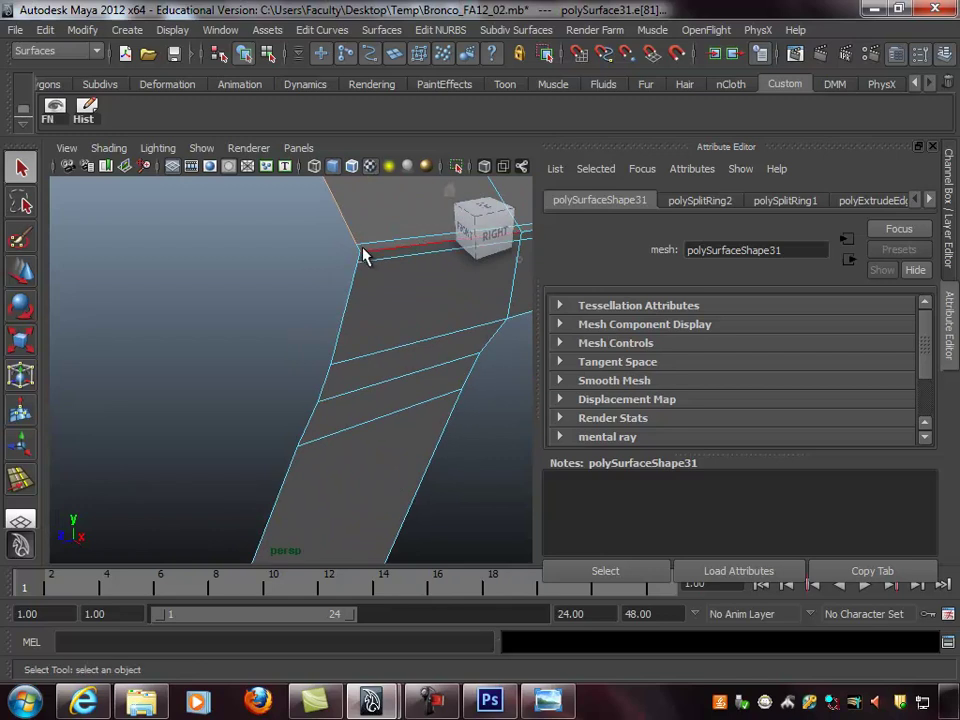
shift+click(354, 273)
alt+right_drag(371, 323, 343, 324)
alt+middle_drag(343, 324, 367, 263)
alt+middle_drag(333, 360, 334, 332)
click(334, 332)
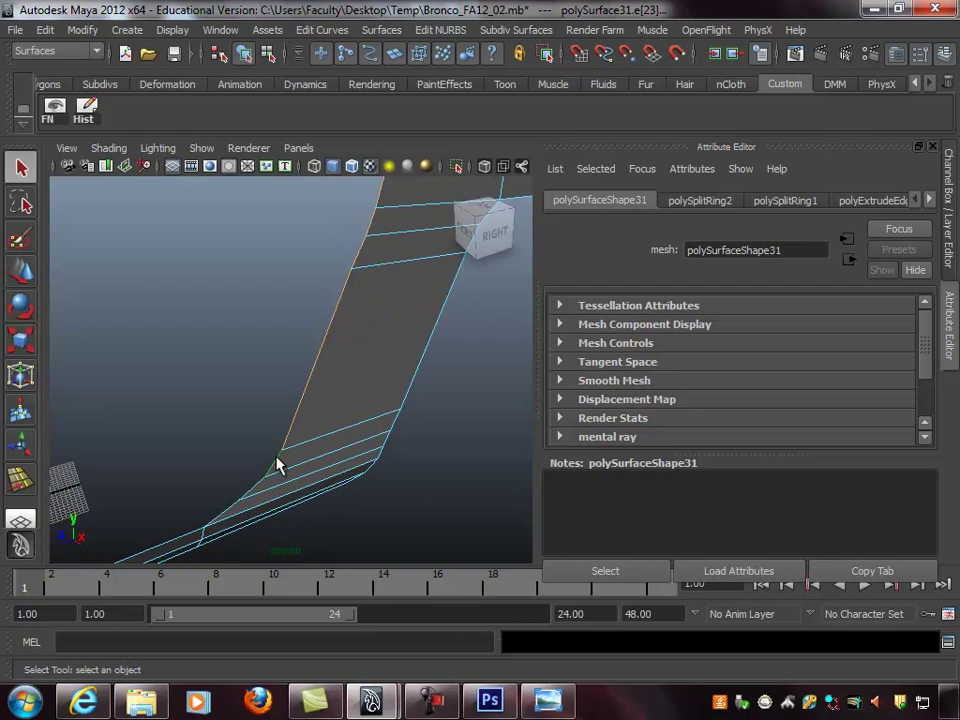
click(224, 517)
alt+drag(224, 517, 317, 377)
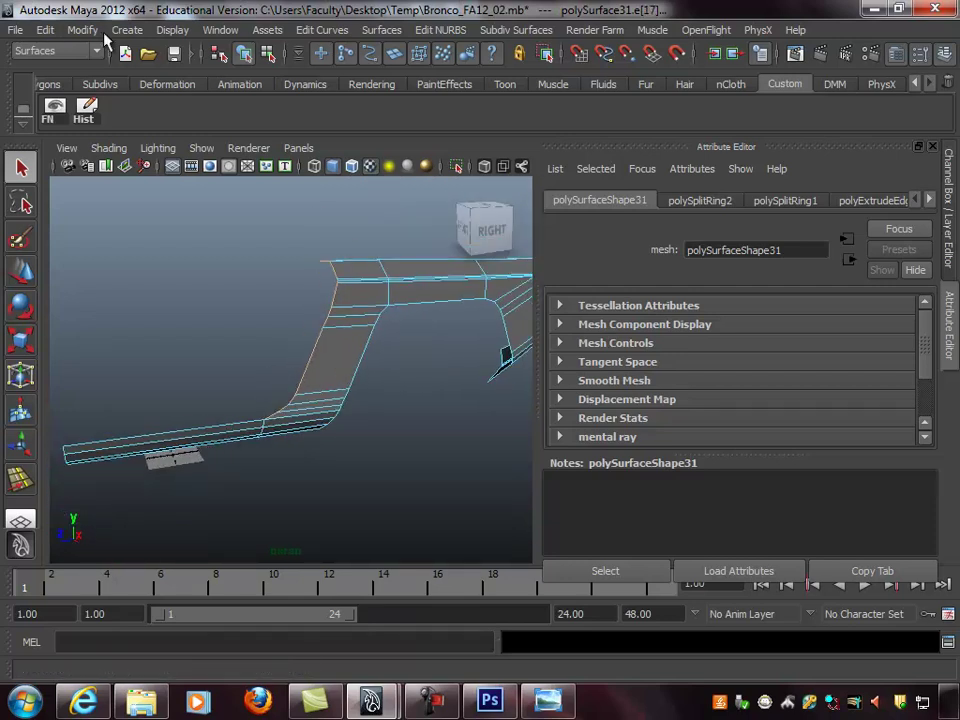
click(80, 29)
mouse_move(145, 318)
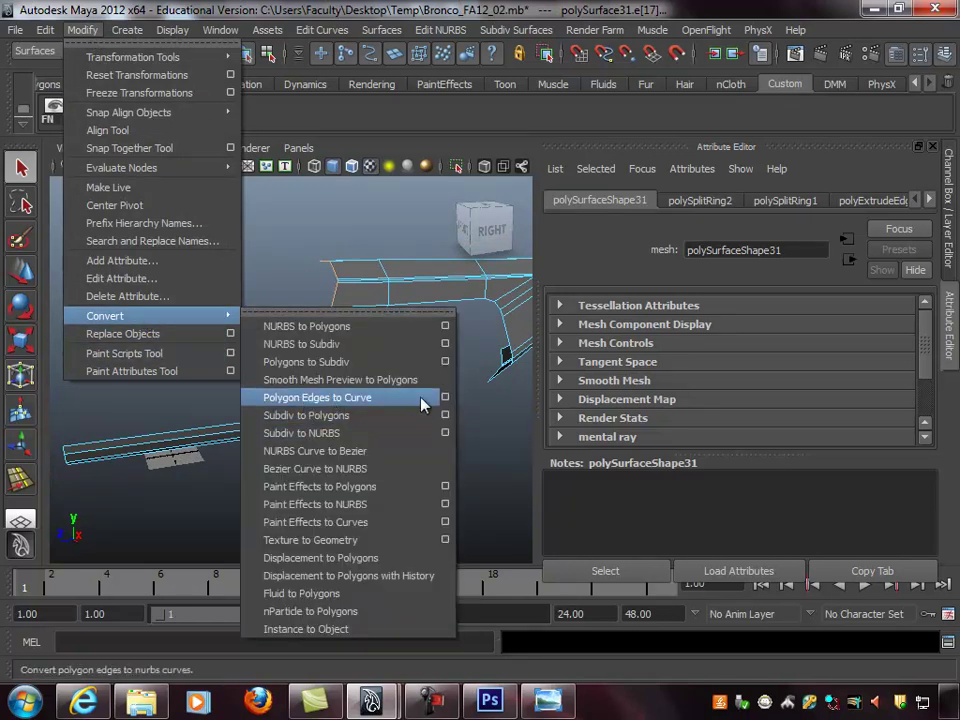
click(445, 398)
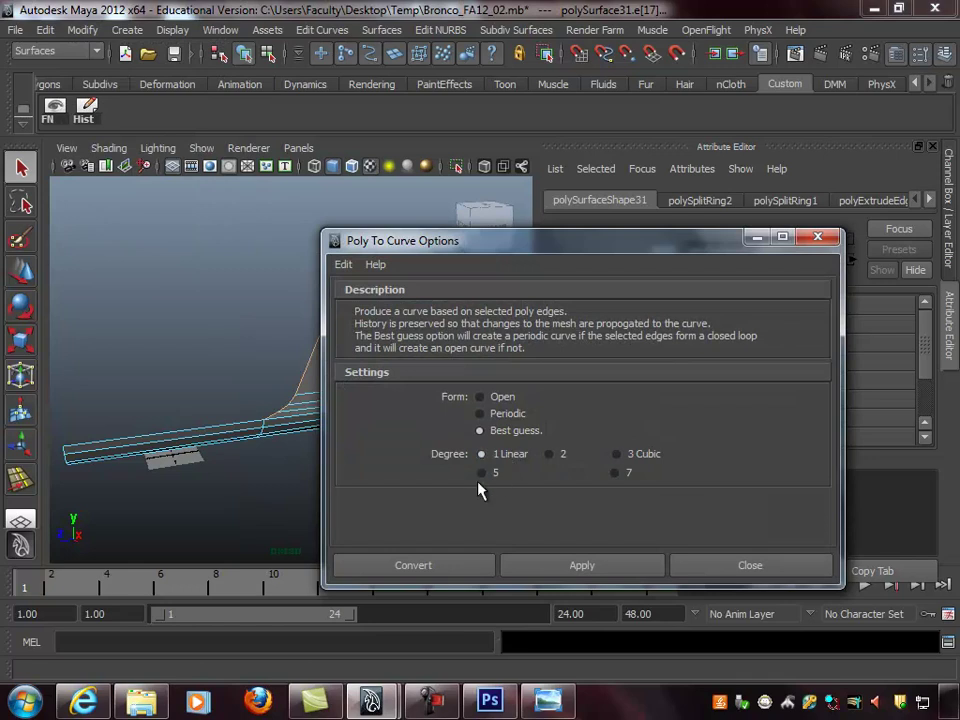
click(584, 563)
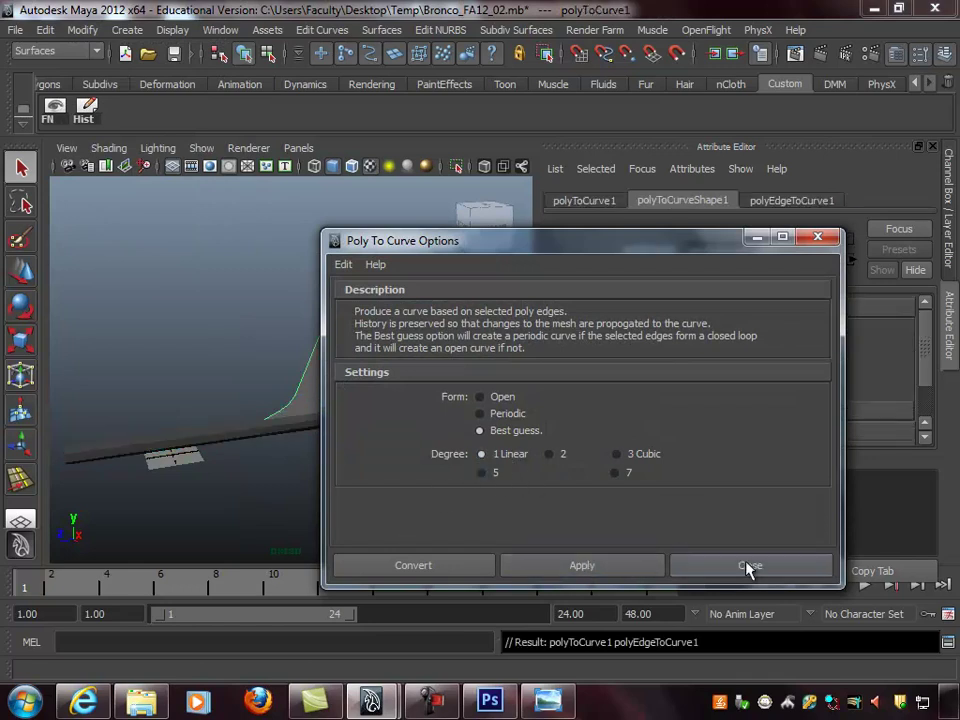
click(750, 566)
Move the new curve about 1.6 cm along Z away from the flare's front border and duplicate it
alt+drag(386, 336, 321, 317)
key(w)
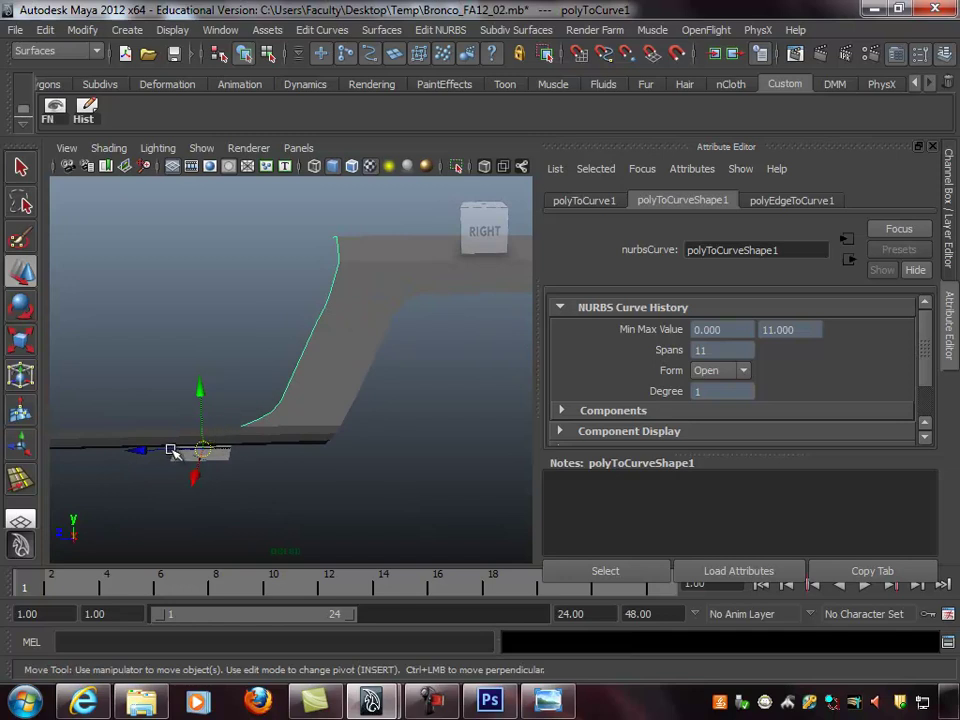
drag(174, 453, 168, 451)
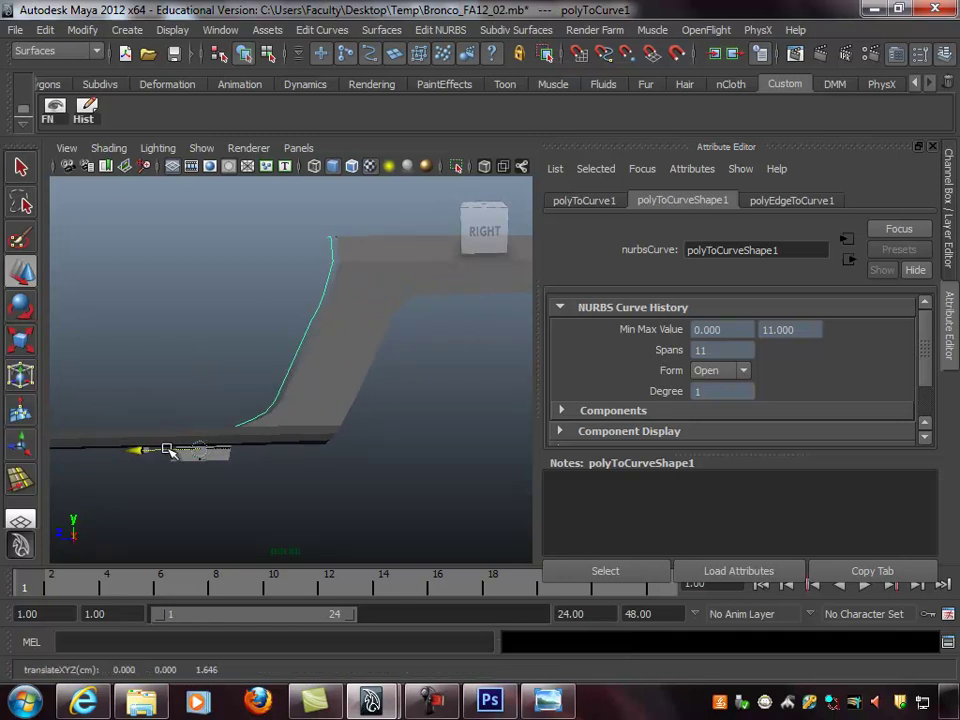
alt+drag(247, 420, 175, 457)
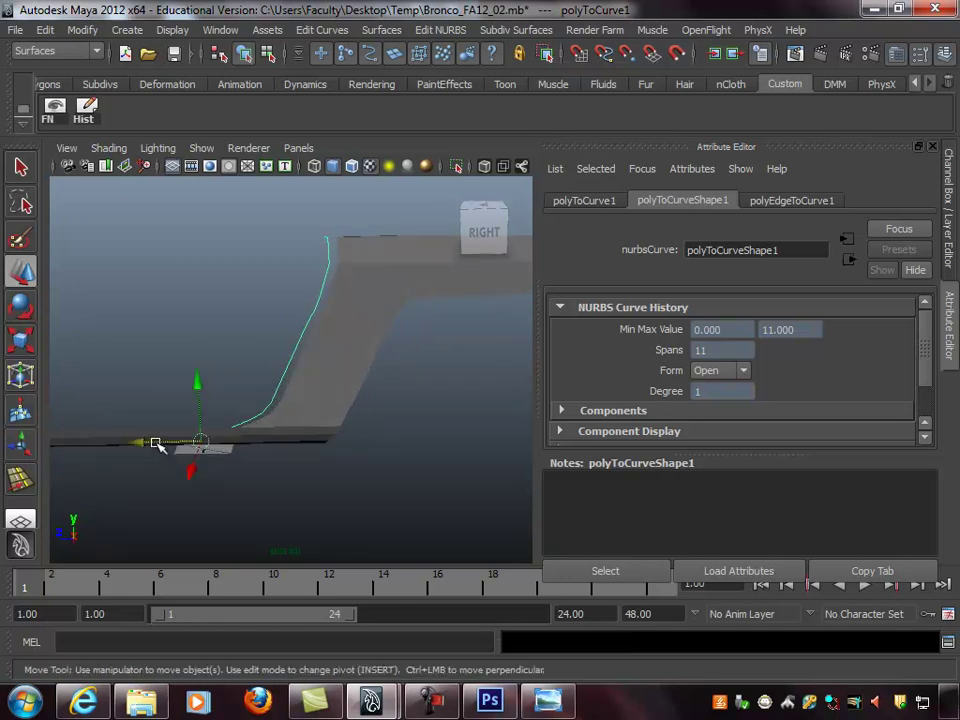
key(ctrl+d)
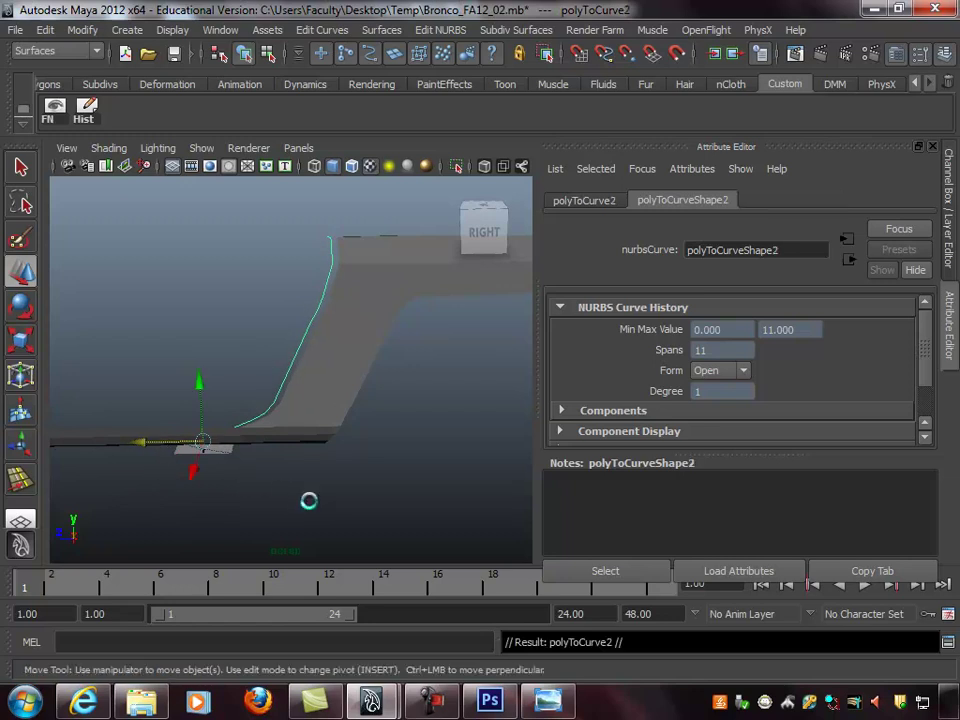
Move the duplicate curve about 9.1 cm along Z and loft a polygon surface between both curves with Control points tessellation
drag(172, 442, 159, 443)
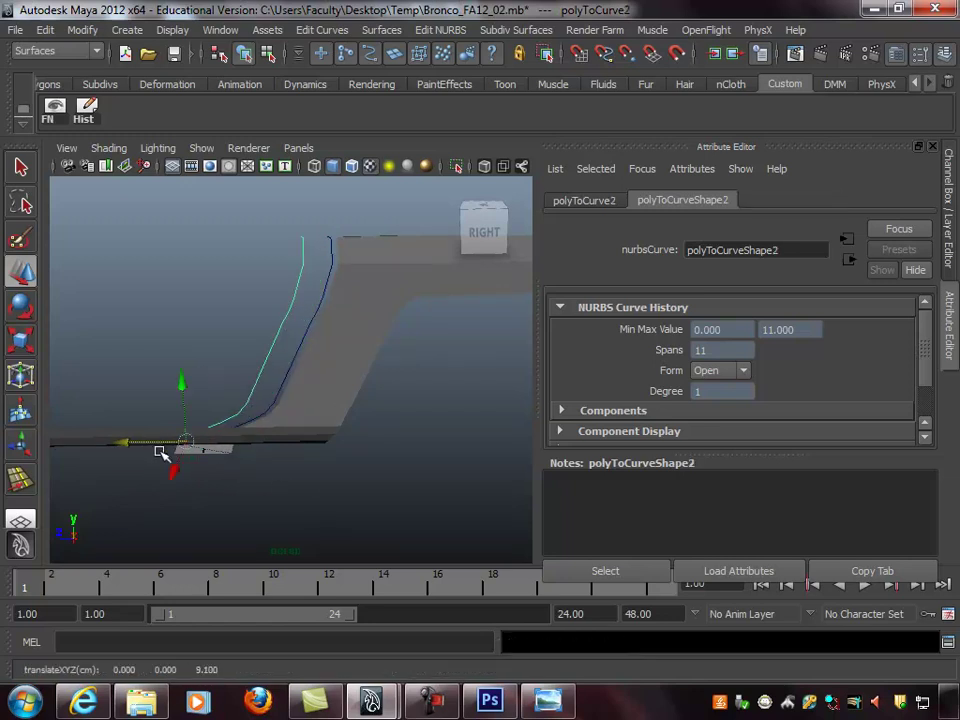
key(q)
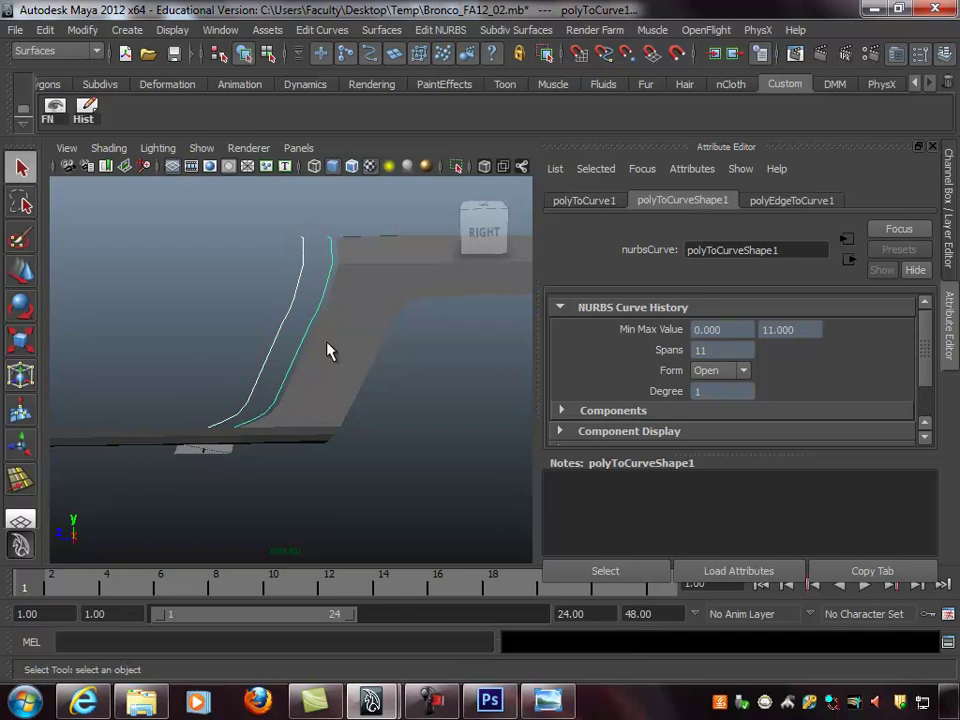
click(386, 30)
click(437, 76)
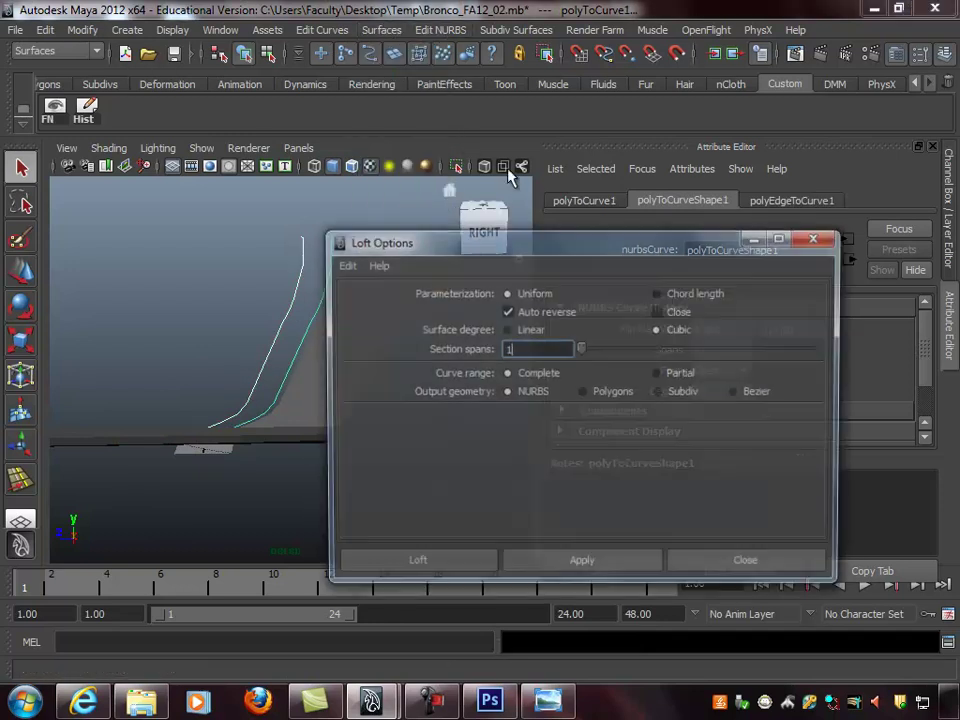
drag(515, 242, 355, 181)
click(417, 320)
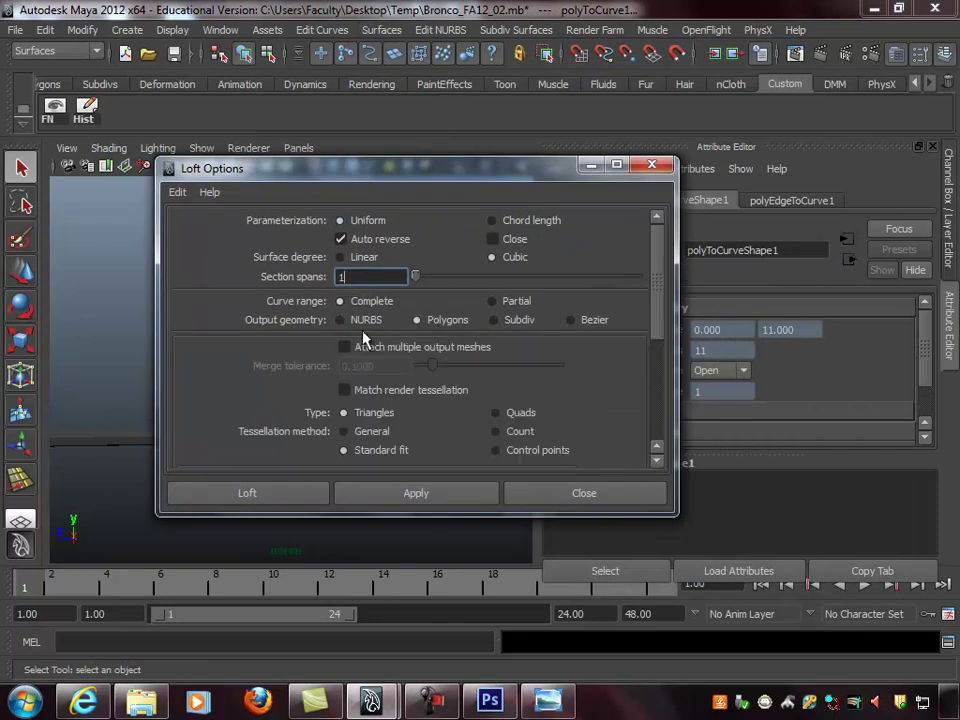
scroll(660, 312, down, 2)
click(512, 384)
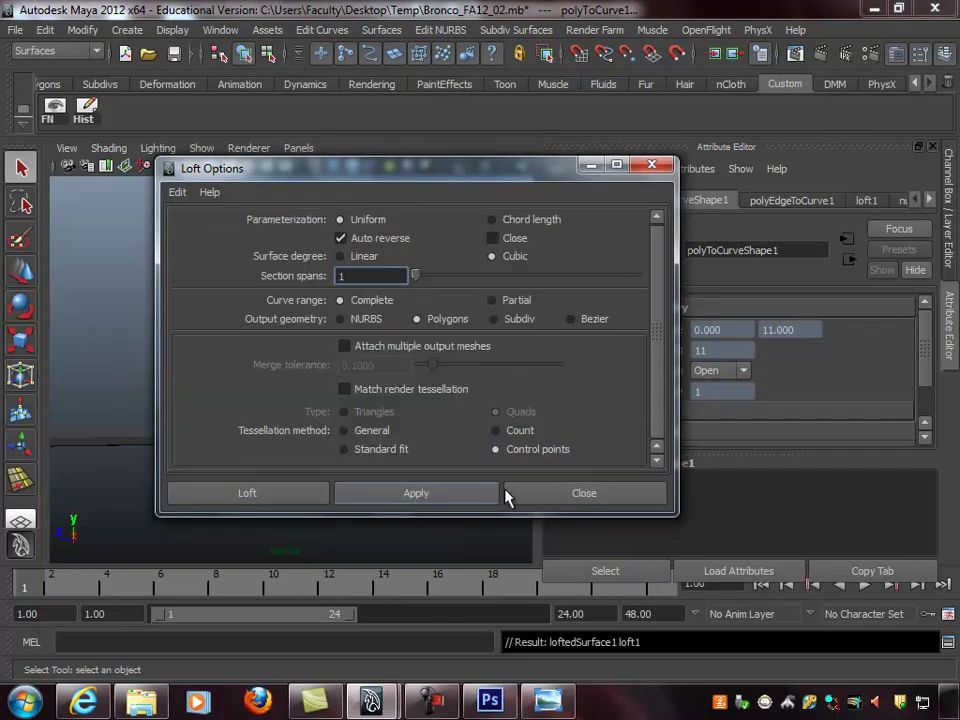
click(418, 495)
Delete the two source curves on either side of the lofted strip, keeping the polygon surface
alt+drag(400, 430, 436, 366)
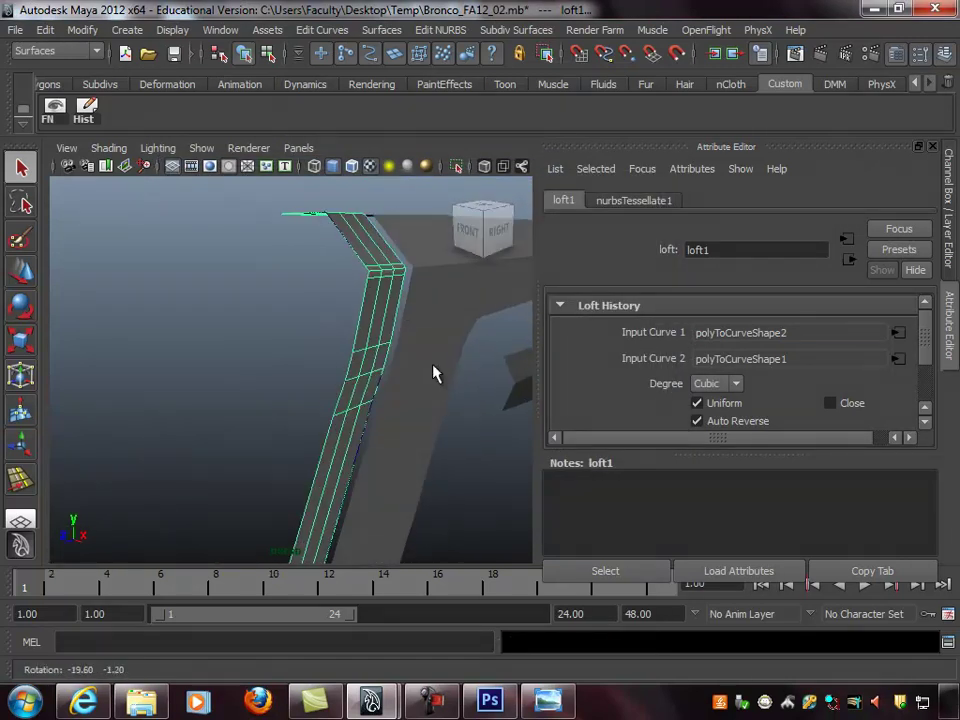
click(396, 300)
alt+drag(396, 300, 407, 246)
click(401, 285)
alt+right_drag(401, 285, 360, 336)
click(347, 321)
click(362, 320)
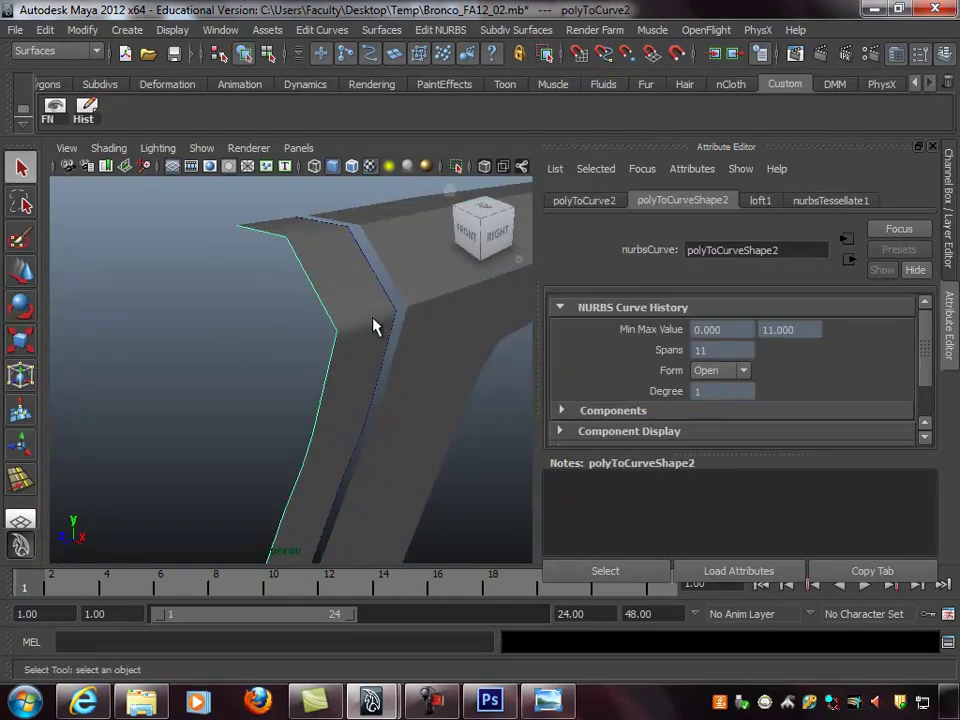
key(Delete)
click(338, 313)
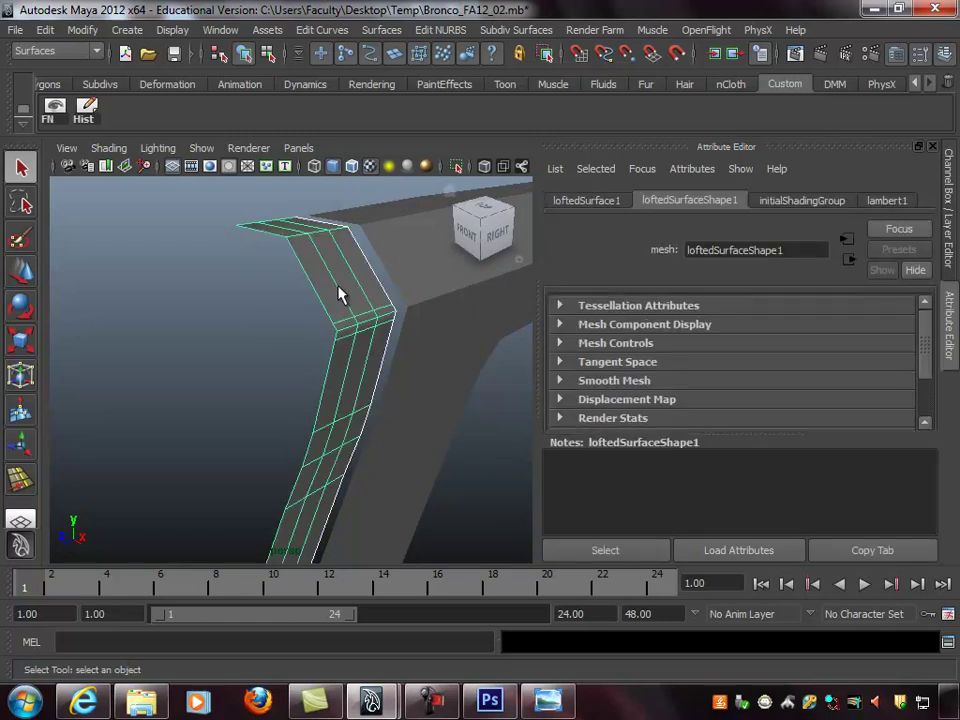
click(321, 287)
key(Delete)
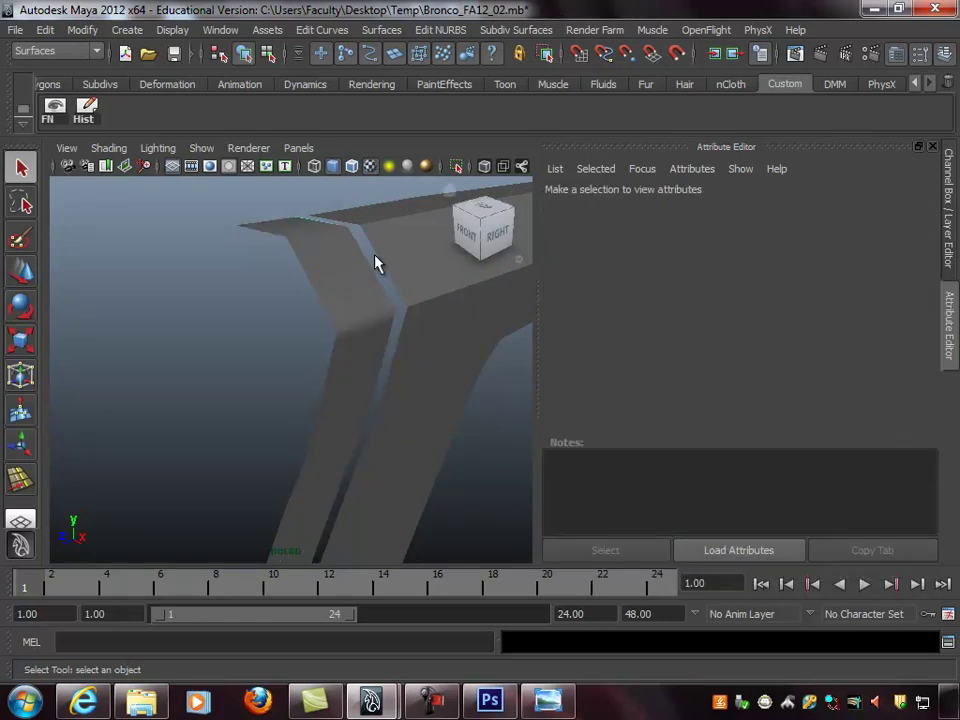
Select the two lengthwise interior edge loops of the lofted strip and remove them with Delete Edge/Vertex
click(311, 317)
right_click(296, 281)
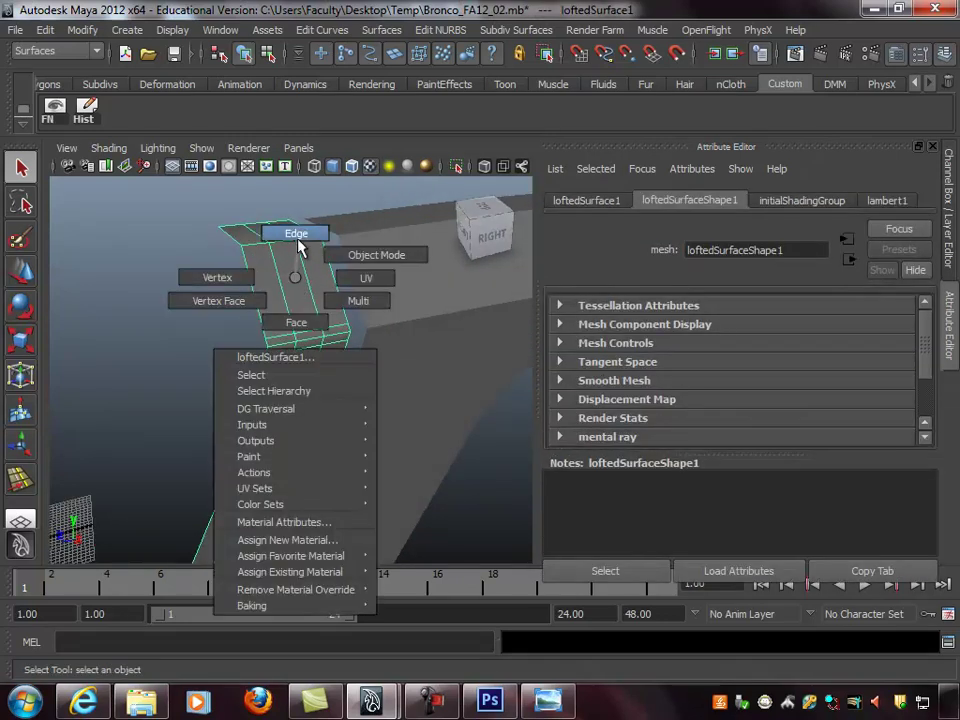
click(297, 249)
double_click(262, 242)
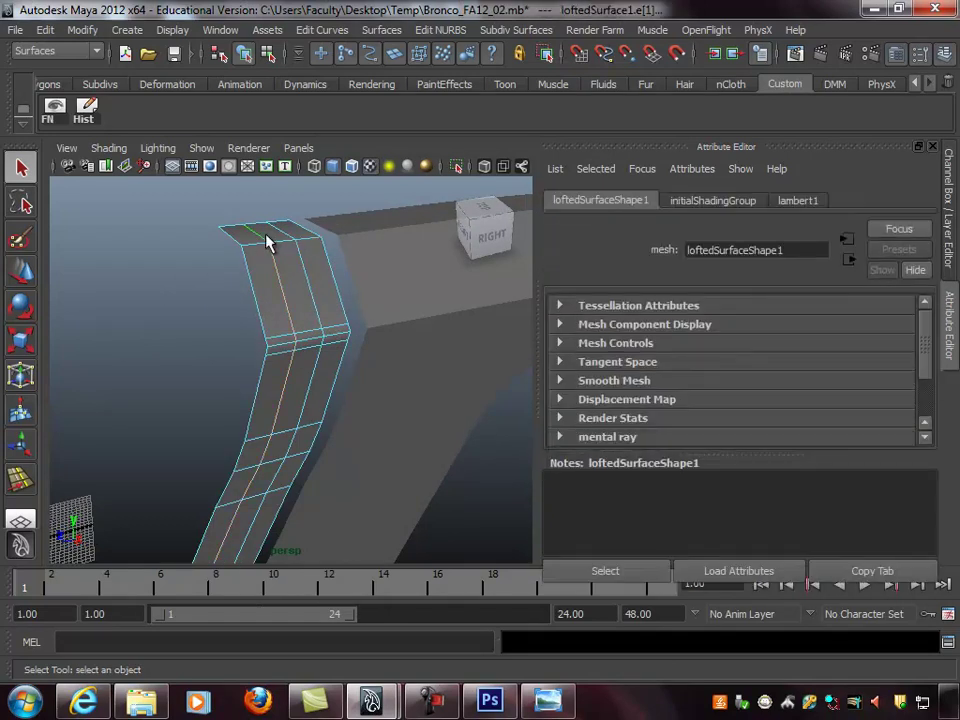
alt+drag(268, 243, 318, 264)
alt+drag(493, 397, 510, 146)
click(462, 30)
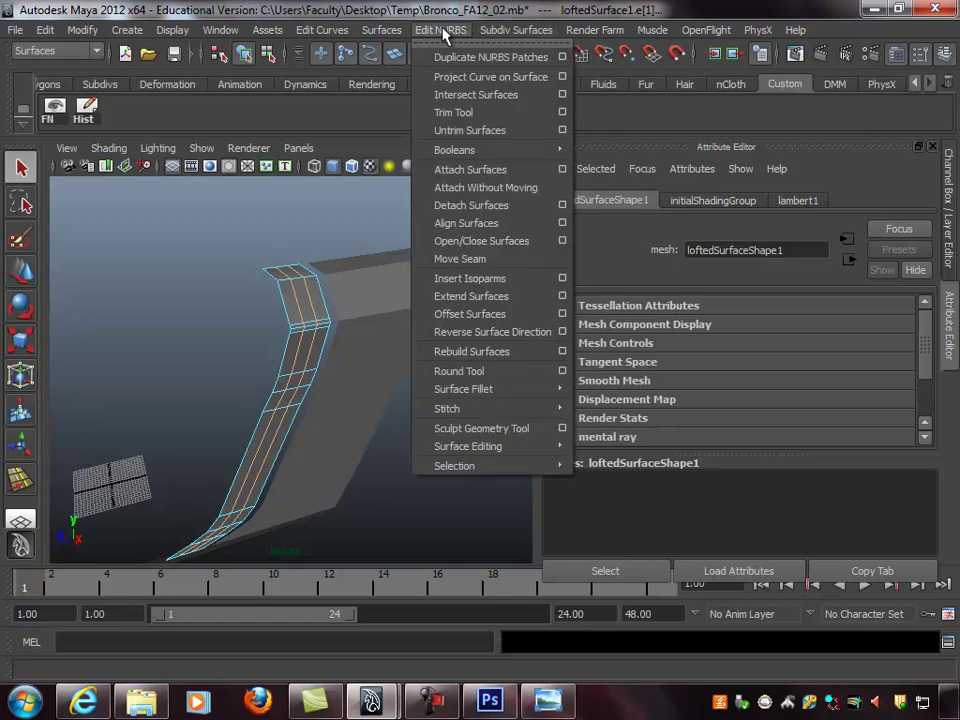
click(440, 14)
click(86, 51)
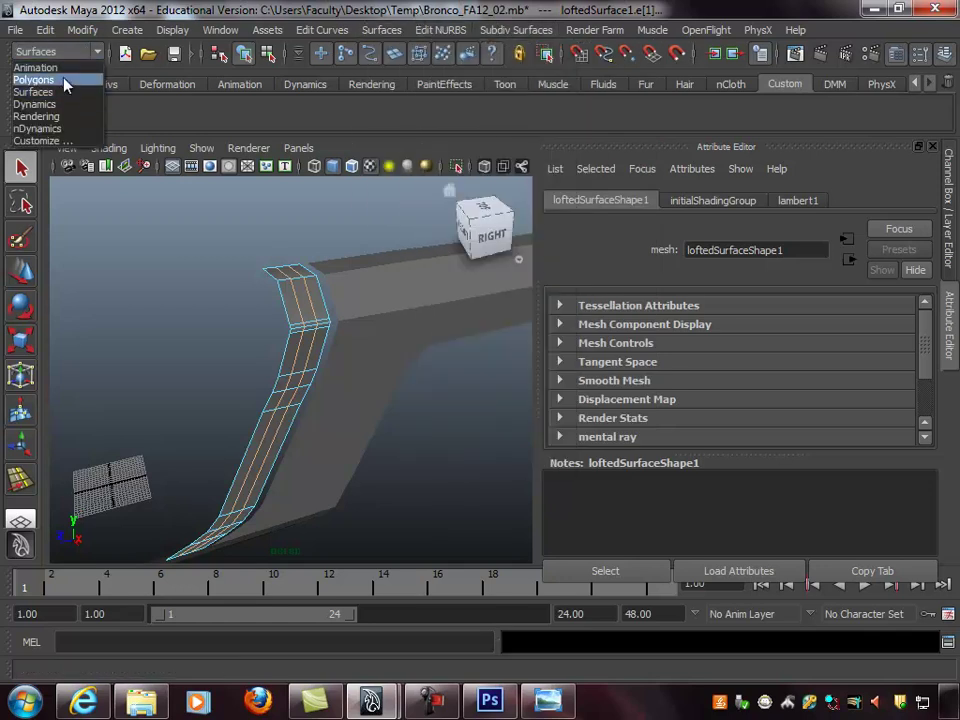
click(64, 80)
click(397, 29)
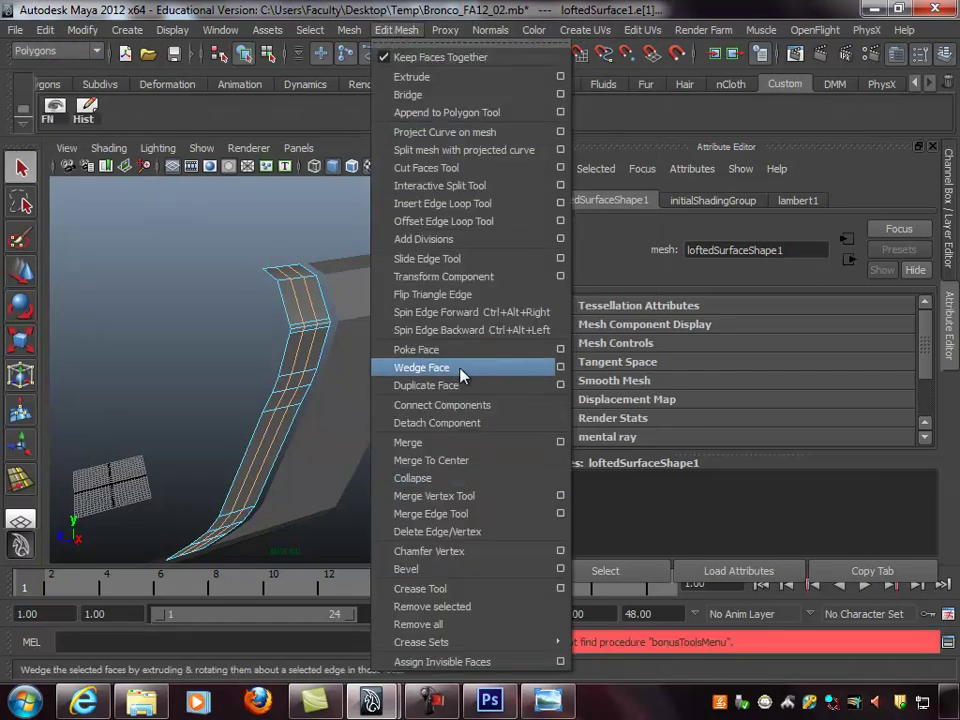
click(489, 533)
Select the four lowest rows of vertices on the lofted strip and raise them slightly along Y above the flare
alt+drag(343, 463, 290, 345)
right_click(290, 345)
click(202, 345)
alt+drag(195, 445, 332, 452)
key(w)
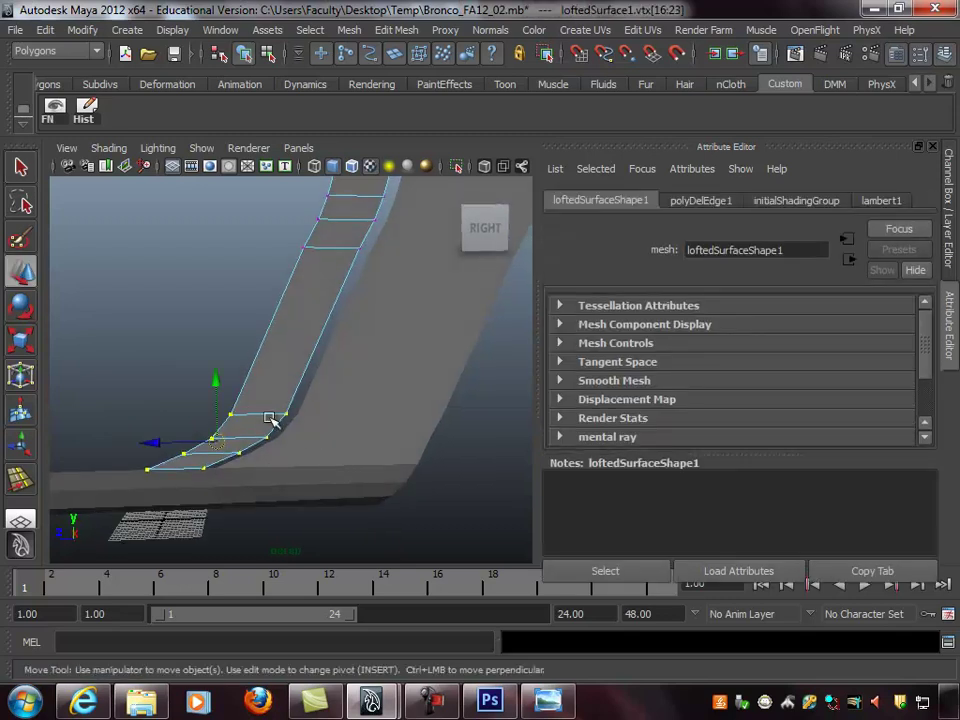
drag(215, 381, 288, 397)
Select all vertices along the strip's front border and move them forward along Z to widen it into a side panel
alt+drag(214, 264, 244, 249)
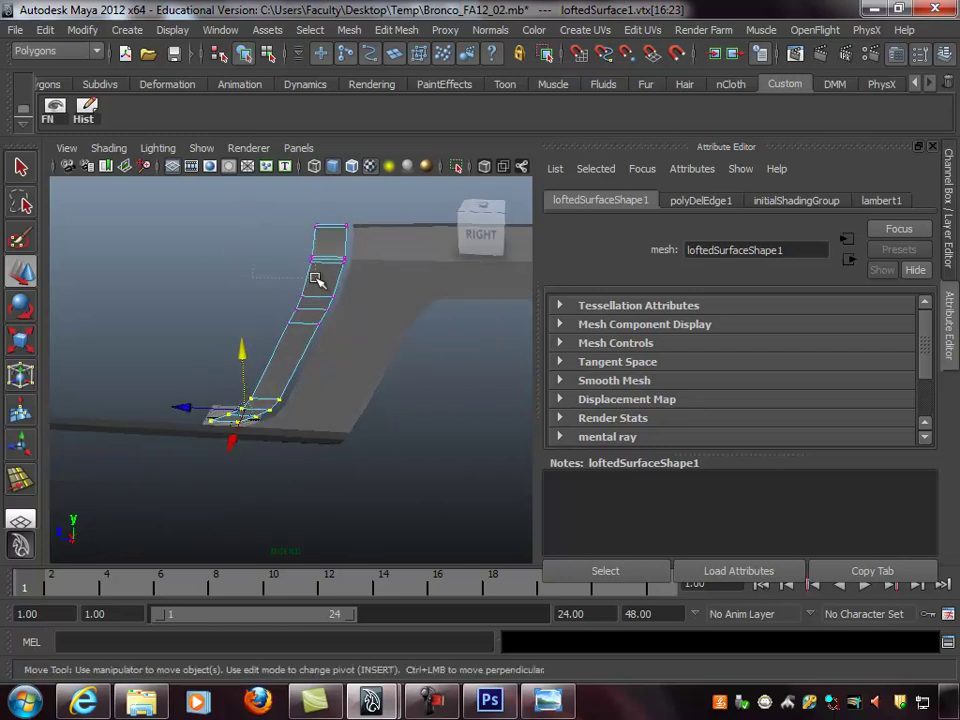
drag(323, 274, 325, 276)
key(q)
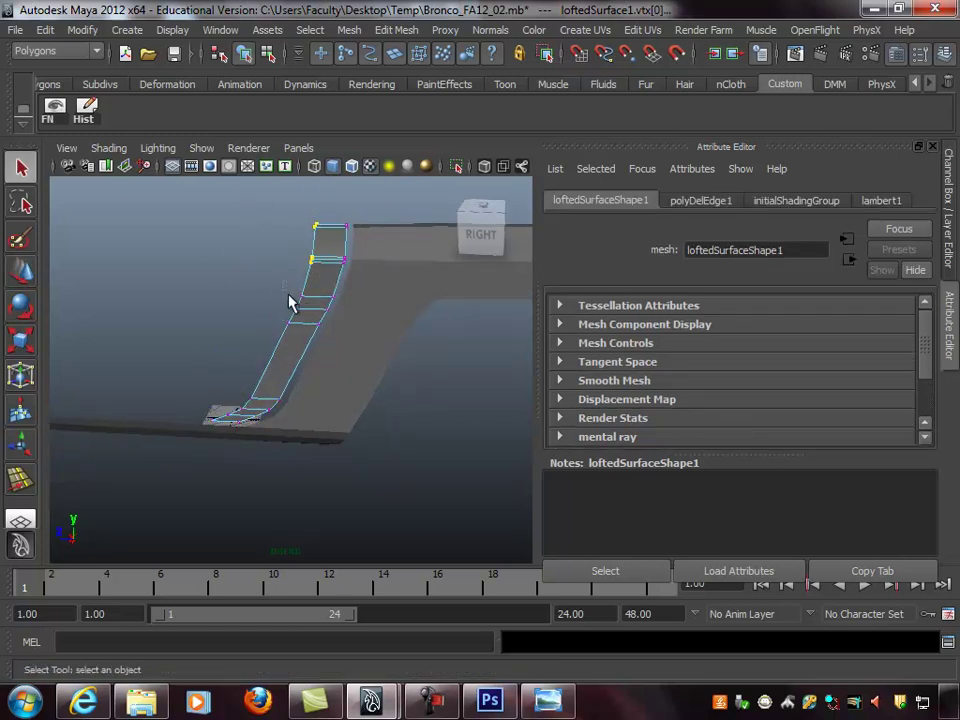
alt+drag(186, 383, 297, 366)
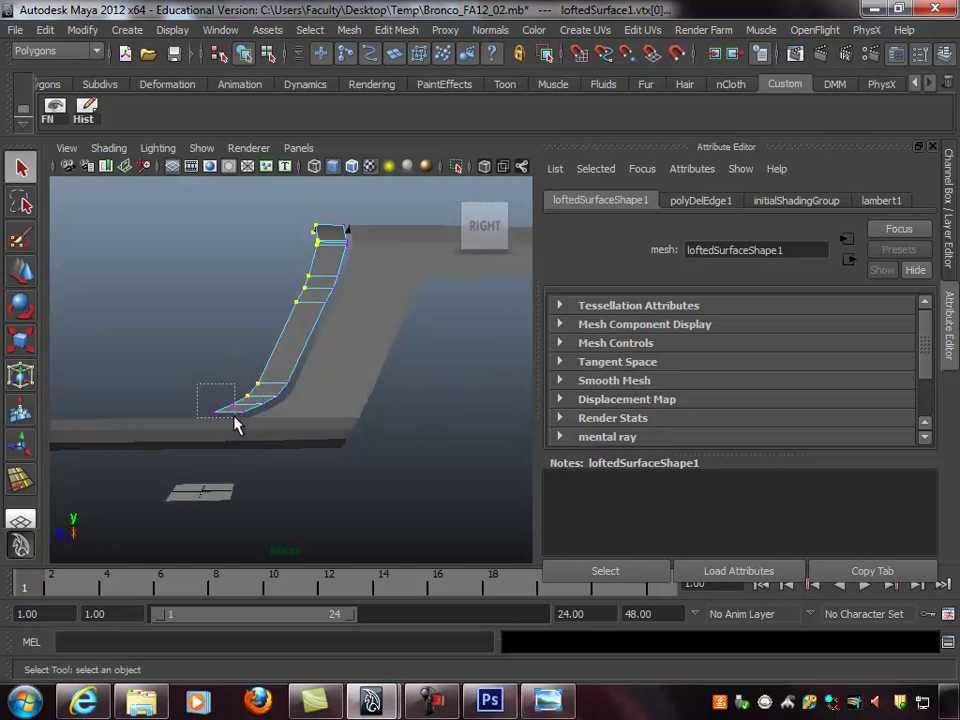
alt+right_drag(320, 415, 266, 407)
key(w)
drag(272, 347, 88, 346)
Flatten the panel's front border vertices along Z in the side view and align them with the flare's front end
key(space)
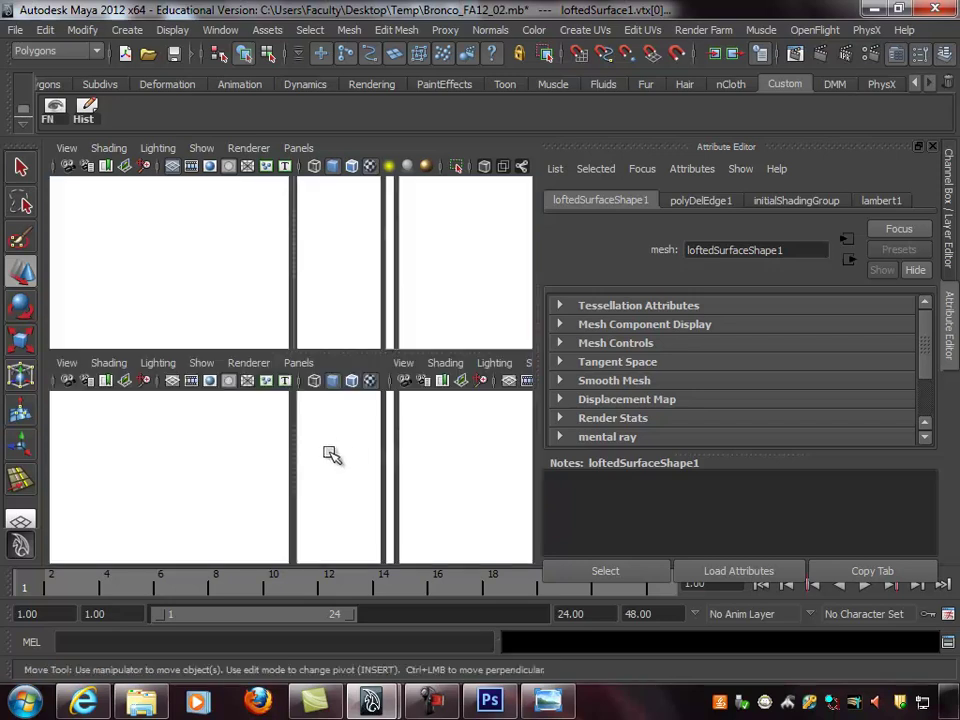
key(f)
key(space)
alt+right_drag(398, 396, 334, 394)
alt+middle_drag(334, 394, 250, 368)
key(r)
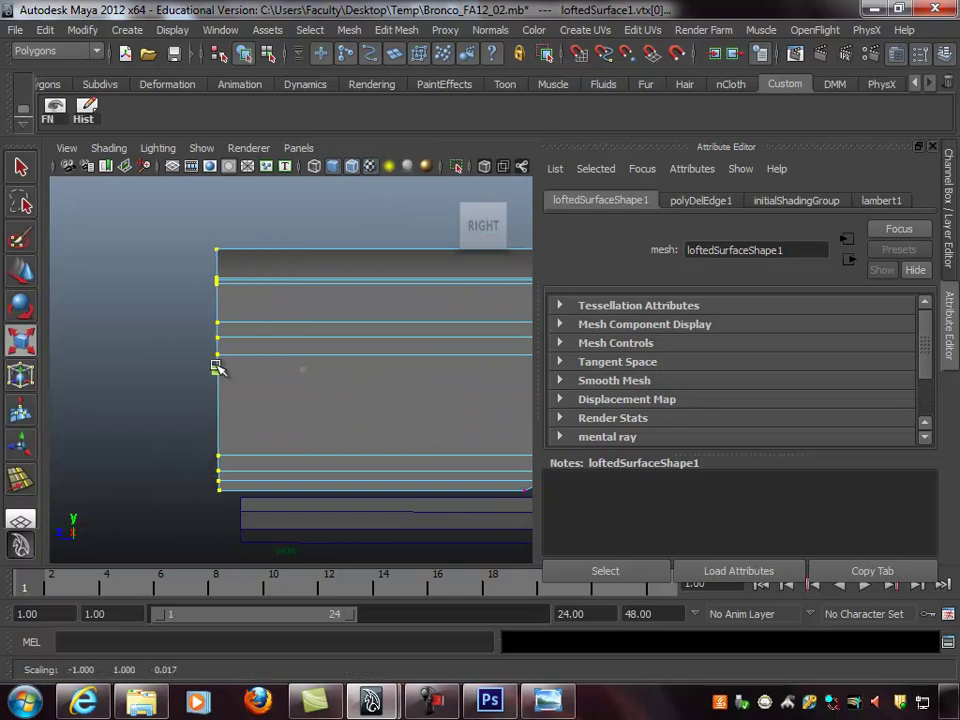
key(w)
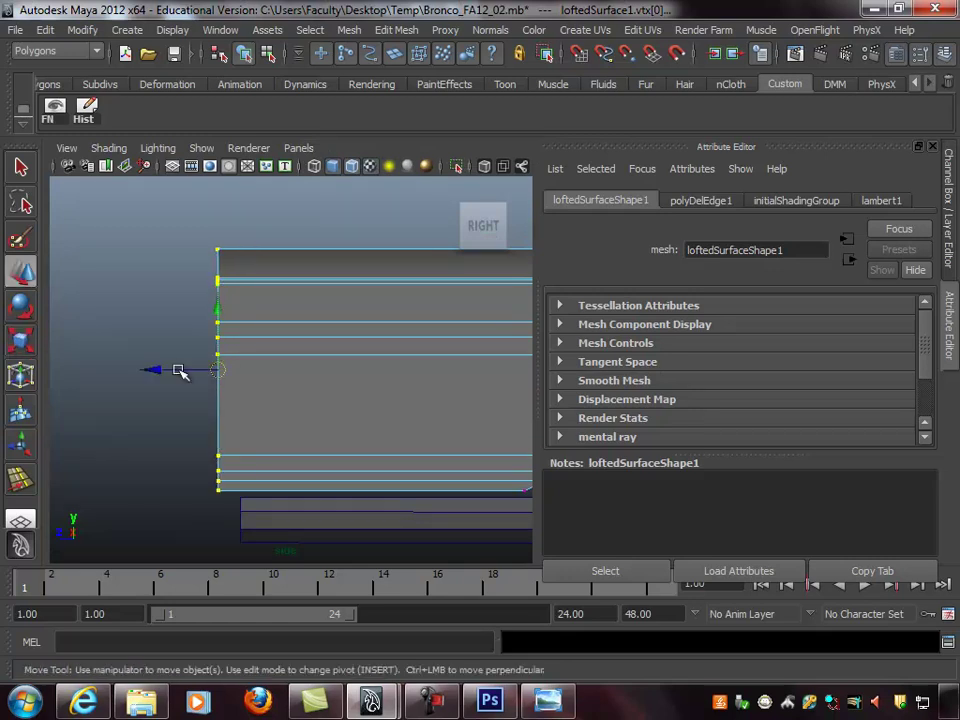
middle_drag(154, 369, 175, 368)
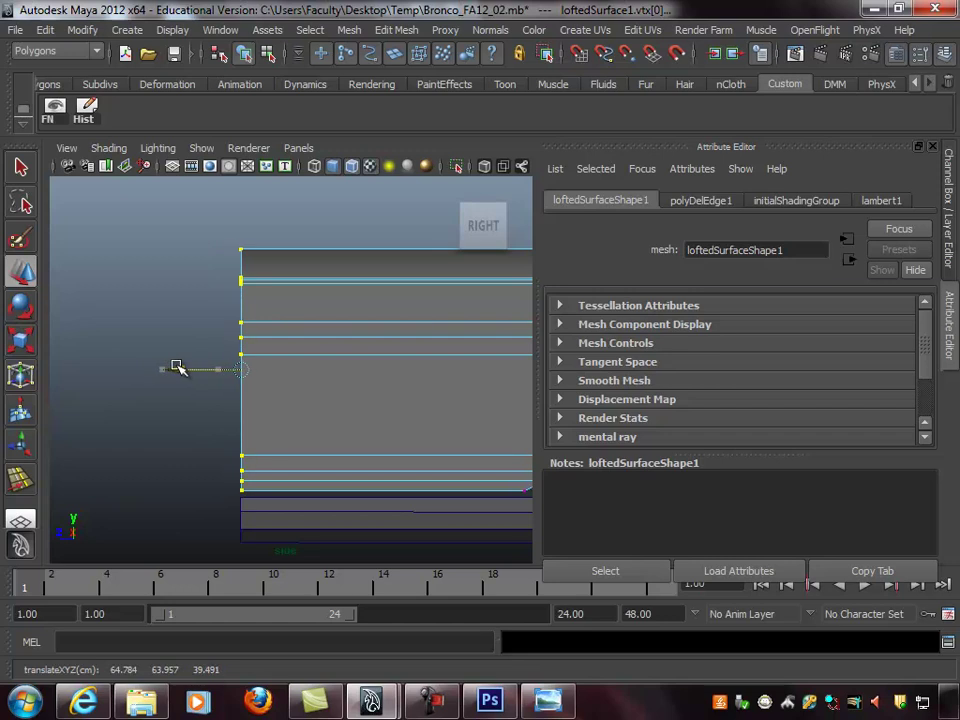
click(182, 304)
Examine the fit of the new side panel against the fender flare in perspective
key(space)
key(space)
alt+drag(420, 287, 330, 314)
click(348, 326)
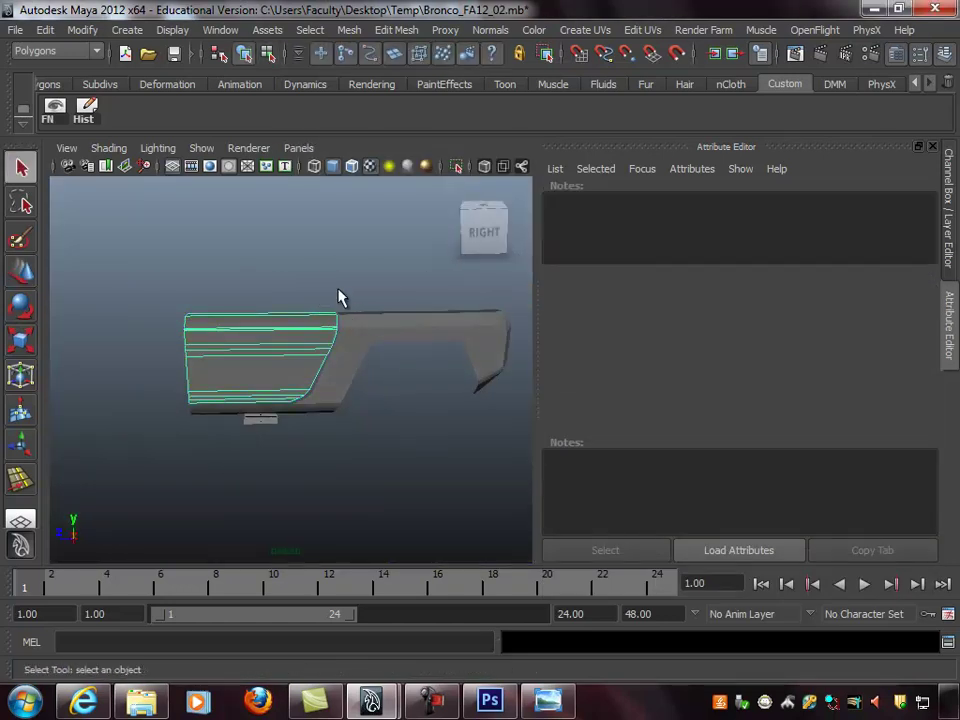
click(375, 364)
alt+drag(376, 351, 283, 366)
key(space)
key(space)
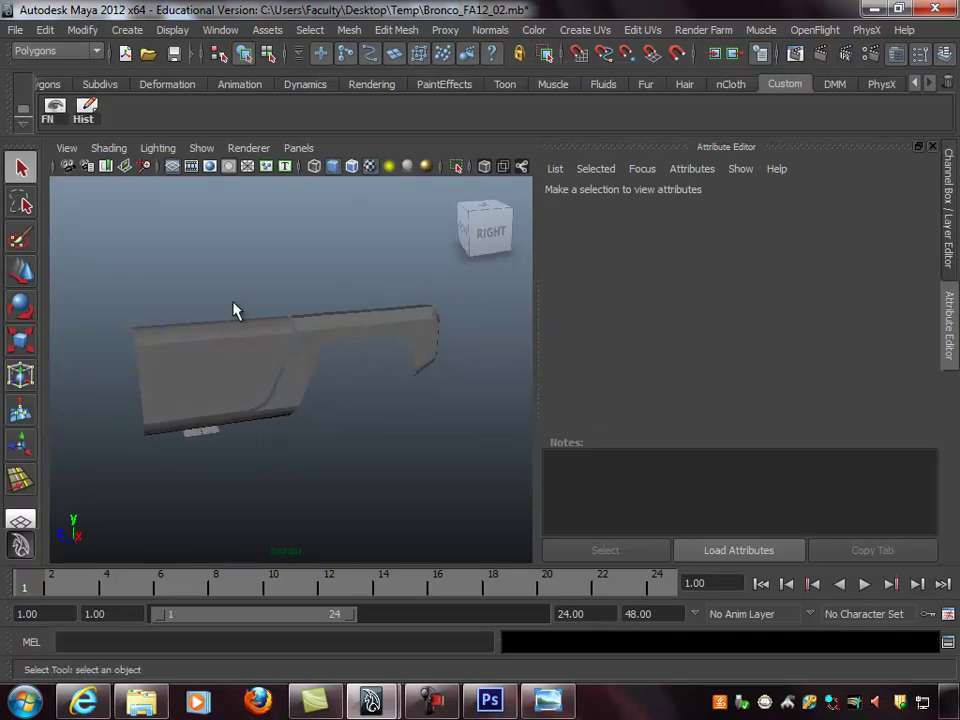
Select the side panel and fender flare and mirror a copy with Duplicate Special at an X scale of -1
click(250, 330)
alt+drag(358, 448, 306, 467)
key(w)
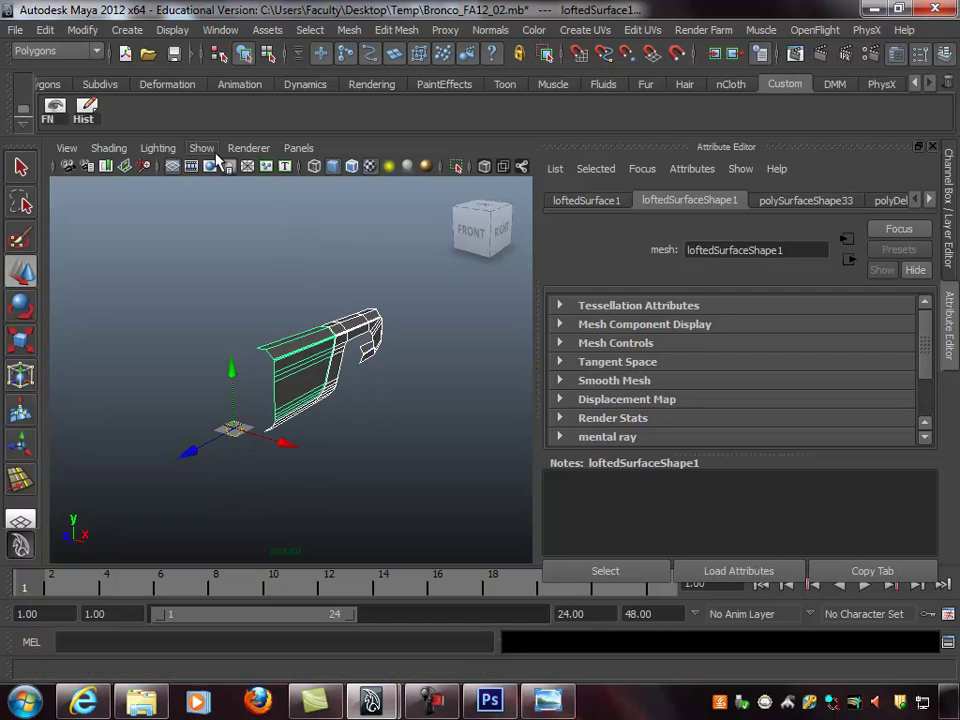
click(46, 30)
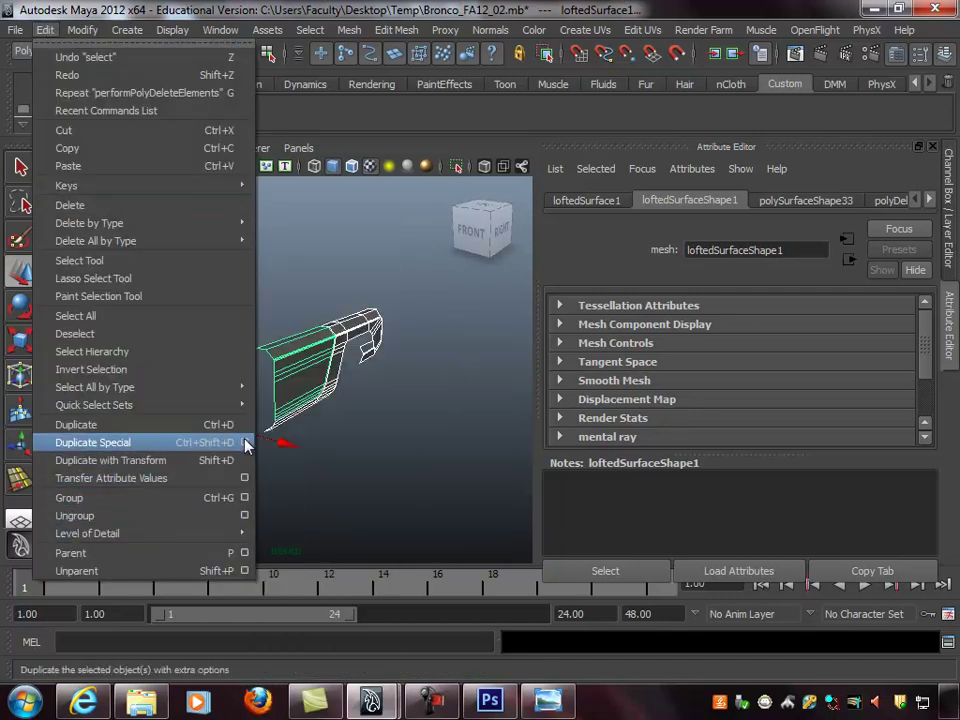
click(244, 442)
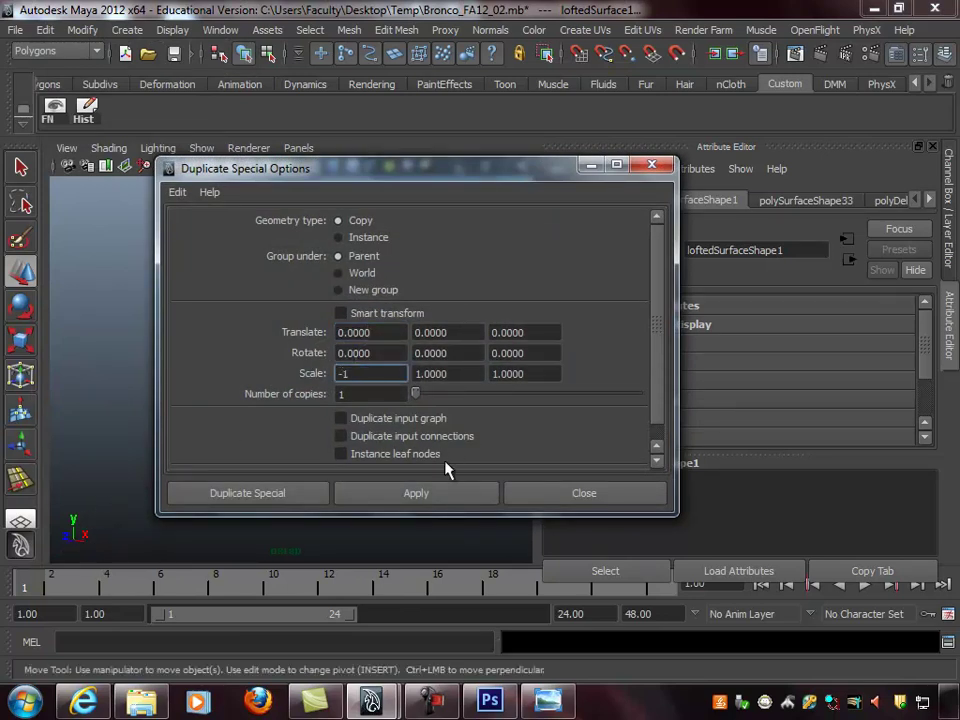
click(440, 490)
click(550, 487)
Deselect the surfaces and examine both mirrored body sides from the front and rear
click(392, 411)
alt+drag(392, 411, 407, 399)
drag(400, 464, 414, 471)
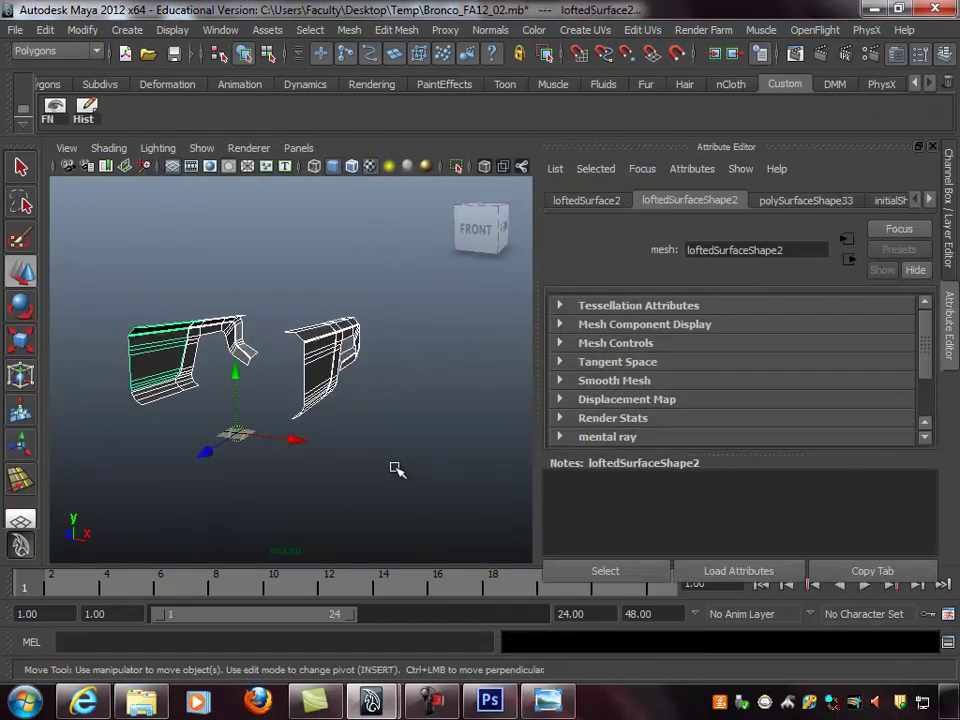
key(q)
click(452, 399)
alt+drag(452, 399, 249, 429)
alt+middle_drag(249, 429, 255, 419)
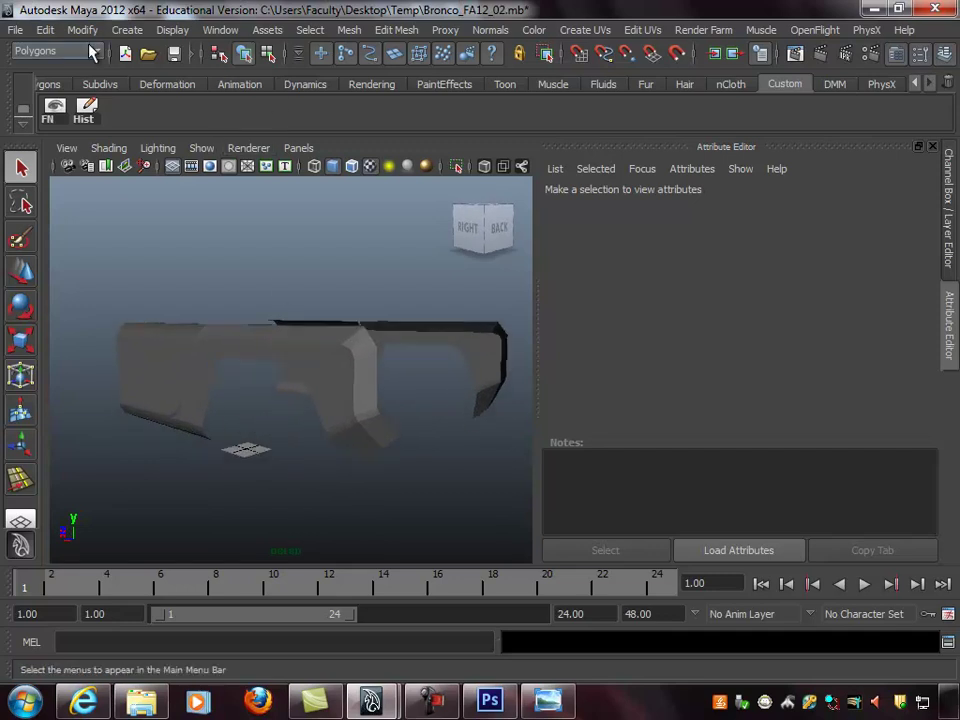
Save the scene as Bronco_FA12_03.mb in the Temp folder
click(18, 31)
click(72, 111)
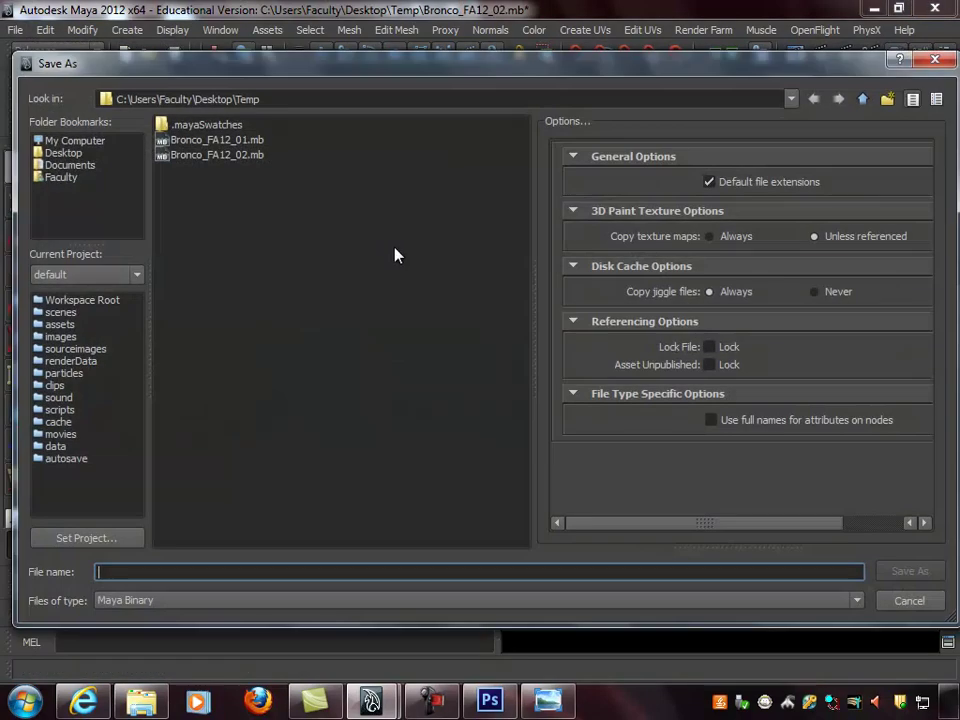
click(240, 156)
click(224, 576)
key(Left)
key(Left)
key(Left)
key(Left)
key(Right)
key(BackSpace)
text(3)
click(910, 571)
Examine the shaded body sides, select the fender flare and compare it with the 2012 Ford Bronco photo in Windows Photo Viewer
alt+drag(373, 360, 396, 377)
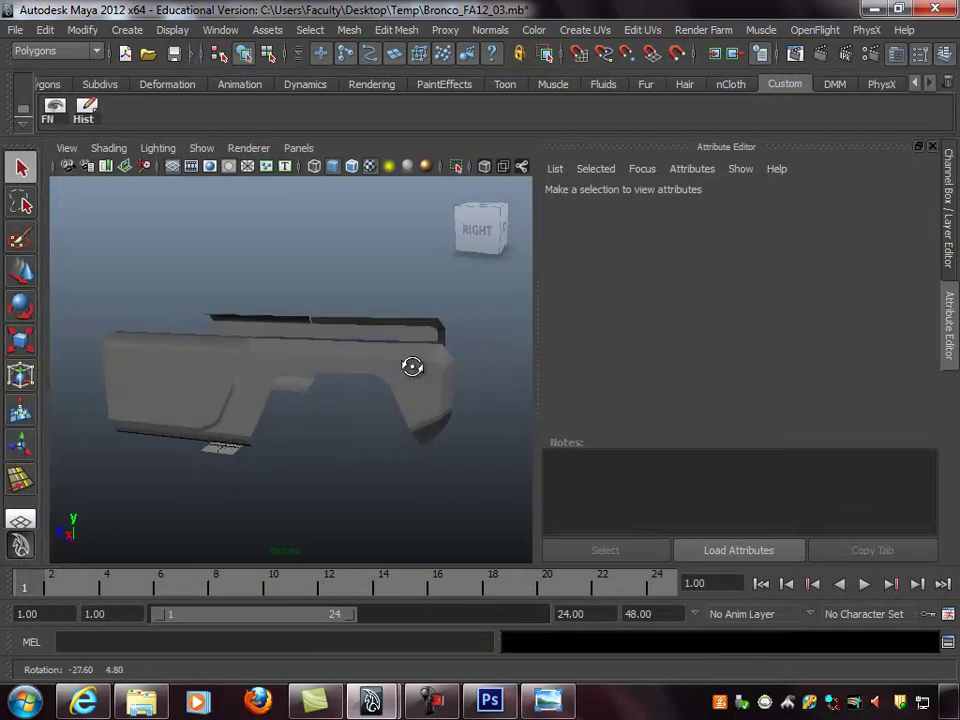
click(456, 381)
alt+drag(456, 381, 386, 371)
click(253, 321)
alt+drag(275, 316, 305, 397)
click(261, 347)
key(5)
alt+drag(294, 326, 345, 334)
click(345, 334)
alt+drag(380, 447, 420, 430)
click(563, 709)
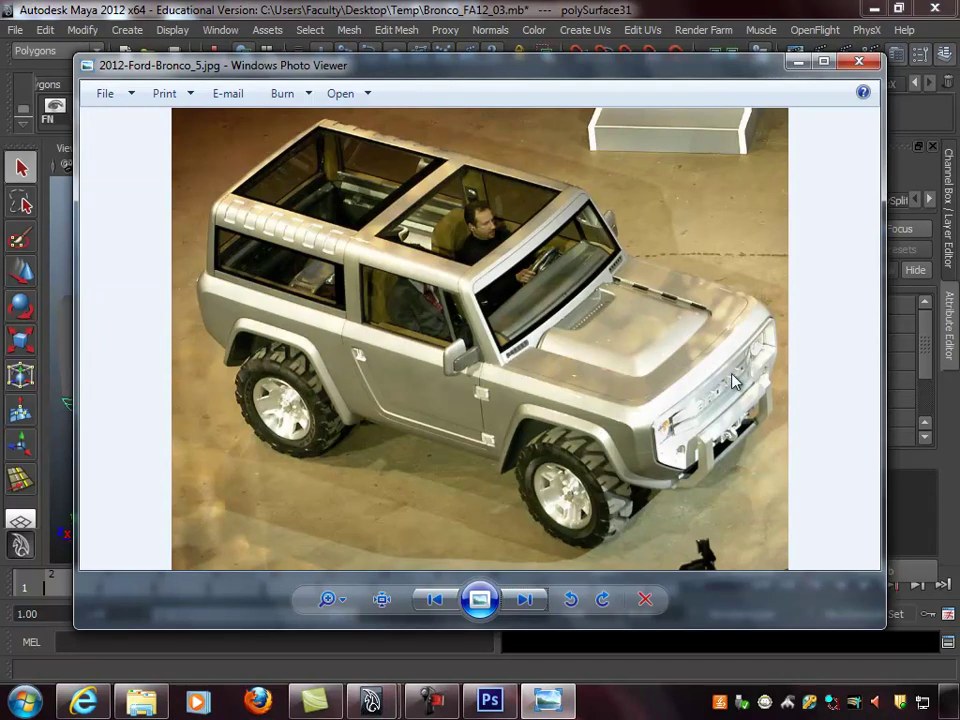
click(682, 6)
Select the wheel-arch border edges of the fender flare and convert them to a degree 1 curve with Polygon Edges to Curve
alt+right_drag(264, 322, 371, 293)
alt+drag(371, 301, 306, 285)
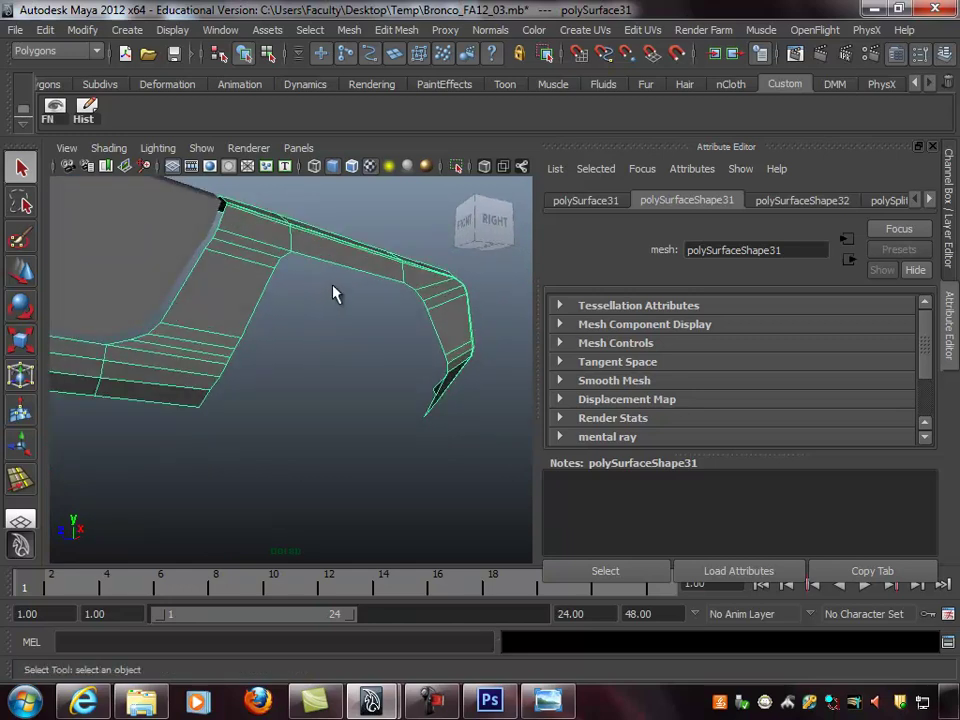
right_drag(260, 316, 268, 276)
alt+drag(201, 403, 166, 400)
click(192, 401)
alt+drag(345, 392, 367, 344)
click(400, 390)
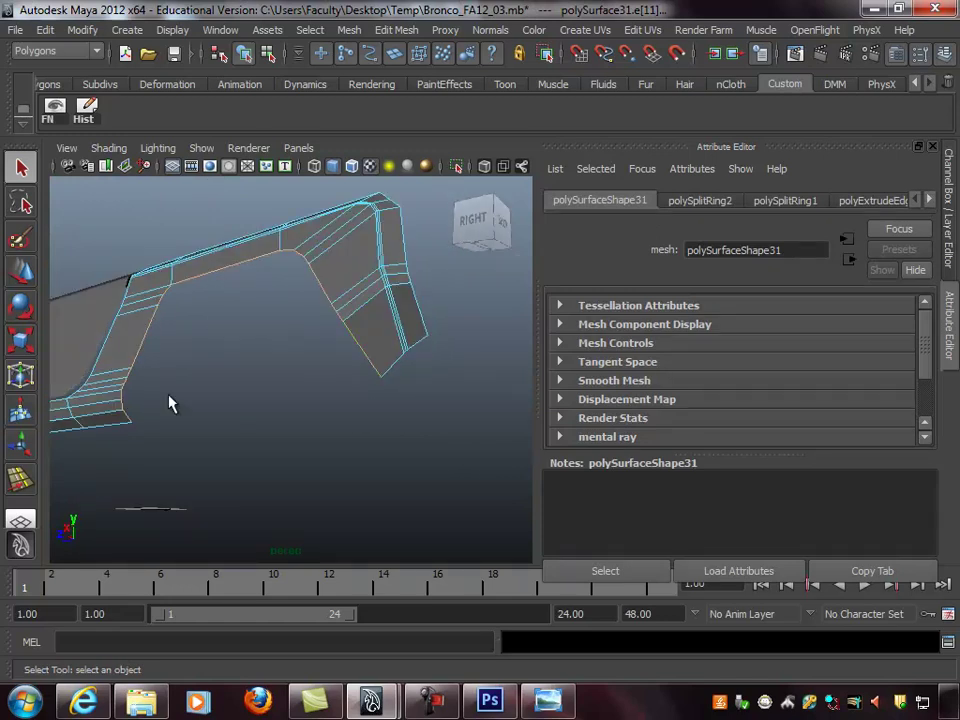
alt+drag(112, 391, 187, 382)
click(84, 31)
mouse_move(195, 316)
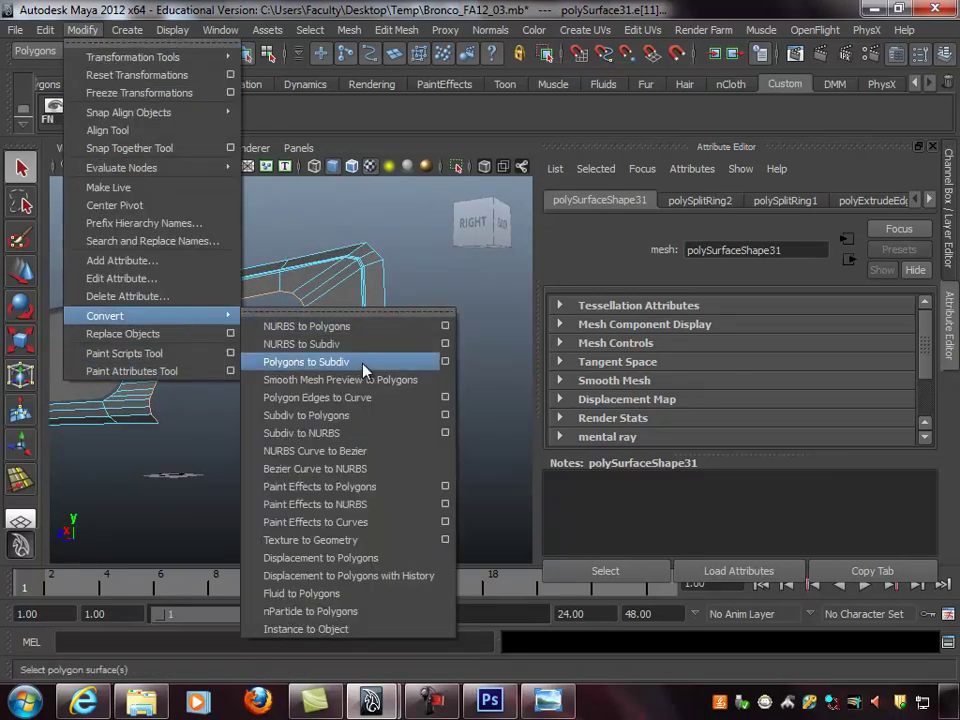
click(322, 400)
alt+right_drag(356, 407, 389, 405)
alt+drag(389, 405, 264, 371)
alt+right_drag(264, 371, 360, 390)
alt+middle_drag(335, 388, 358, 388)
alt+drag(358, 388, 404, 412)
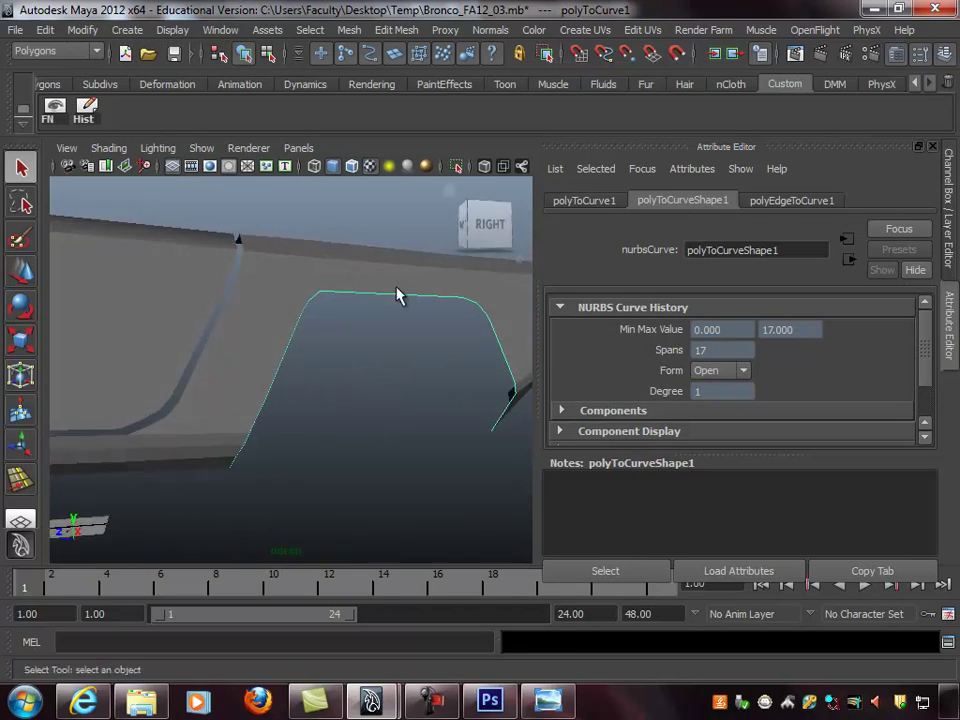
Show the wheel-arch curve's control vertices, select the two at its lower front end and frame them in an orthographic view
alt+drag(445, 460, 298, 366)
right_drag(298, 304, 235, 309)
scroll(242, 353, up, 10)
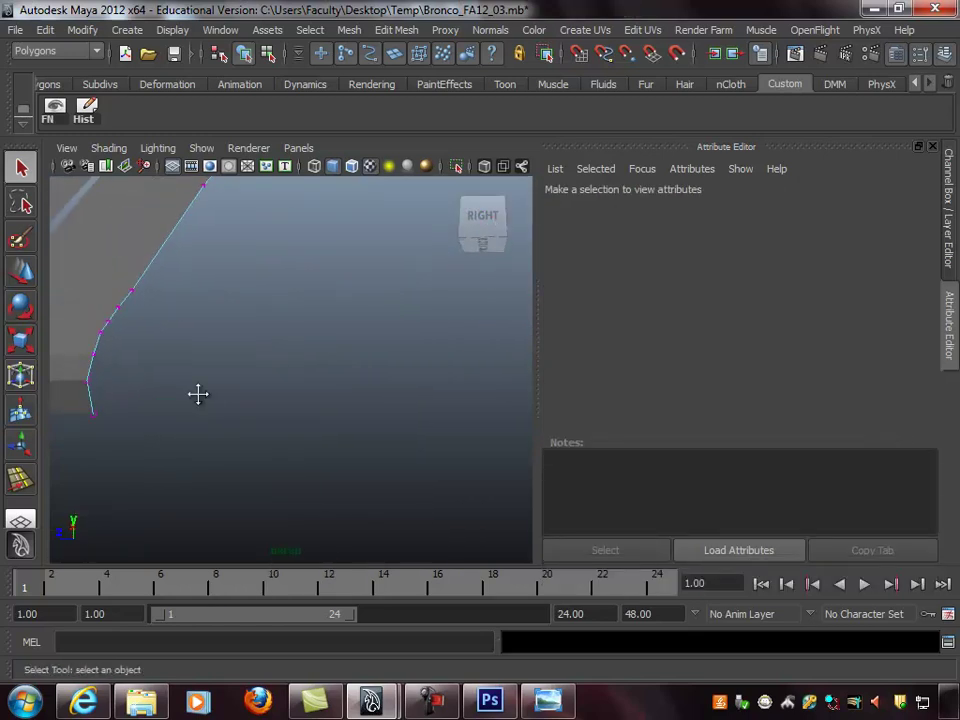
alt+middle_drag(111, 417, 203, 426)
click(186, 430)
alt+drag(281, 420, 414, 375)
alt+drag(107, 364, 224, 341)
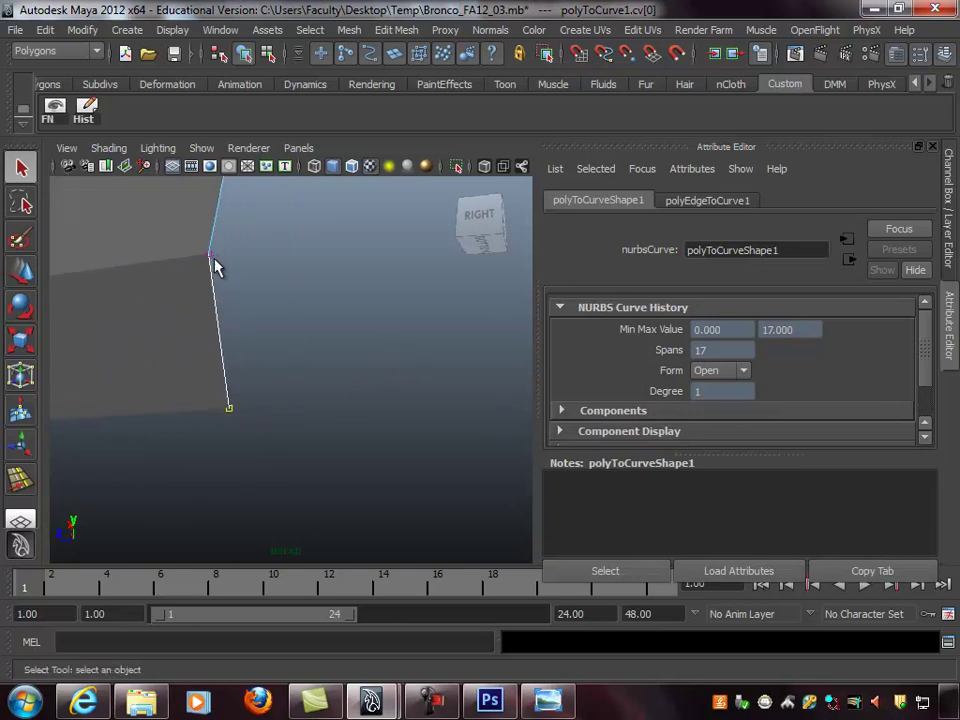
alt+drag(336, 342, 343, 407)
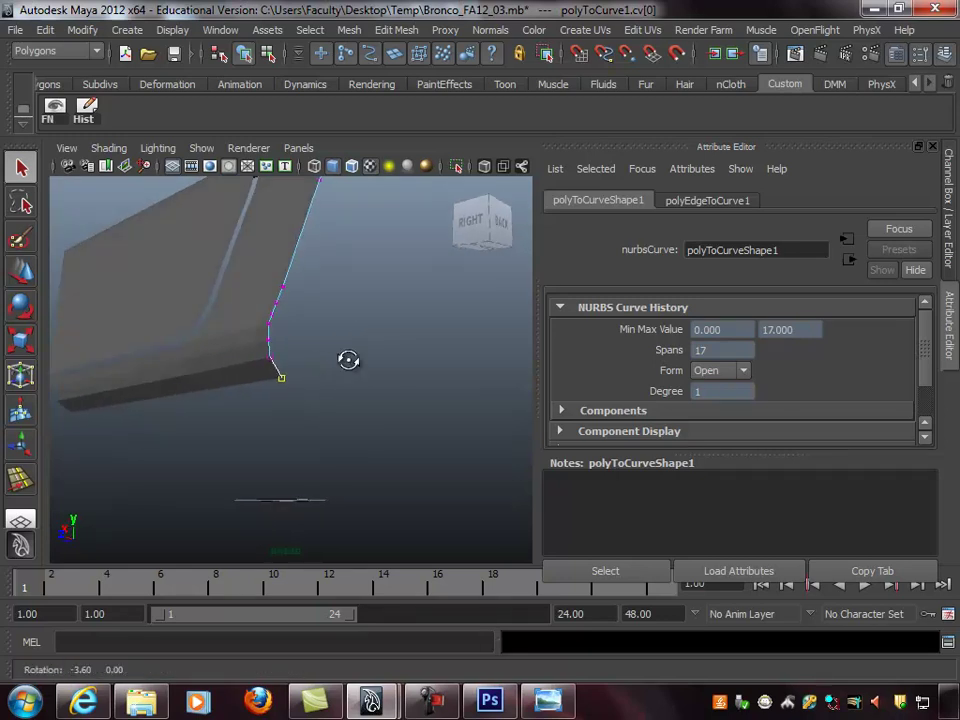
alt+drag(314, 364, 255, 369)
key(space)
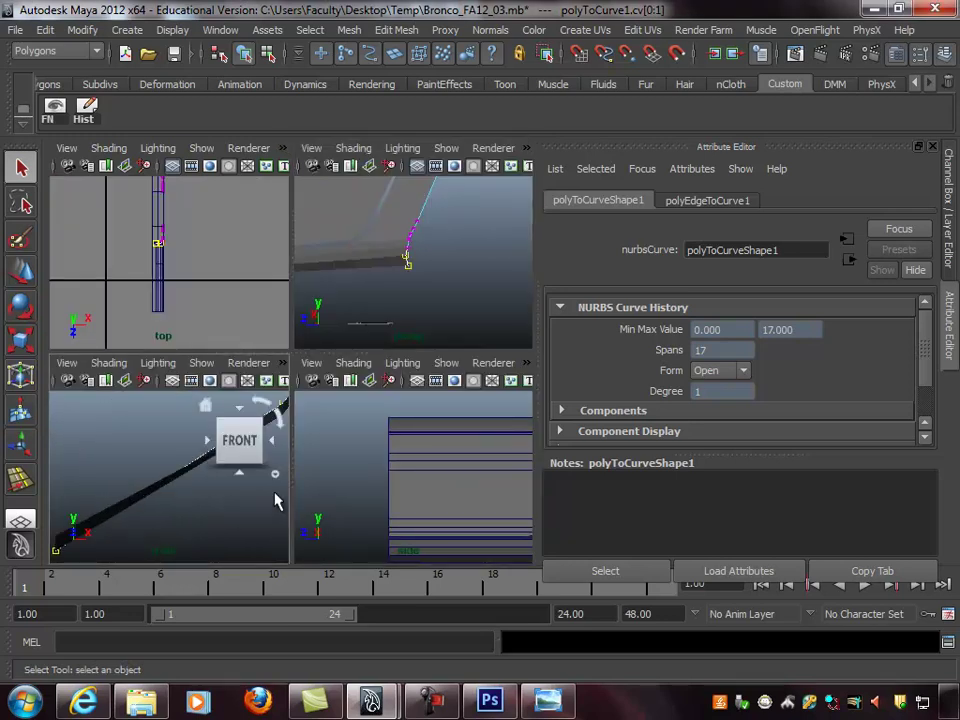
key(f)
key(space)
Draw a linear 12-span open profile curve with a small hooked end beside the panel edge in the top view using the CV Curve Tool
scroll(330, 417, down, 3)
scroll(293, 420, up, 2)
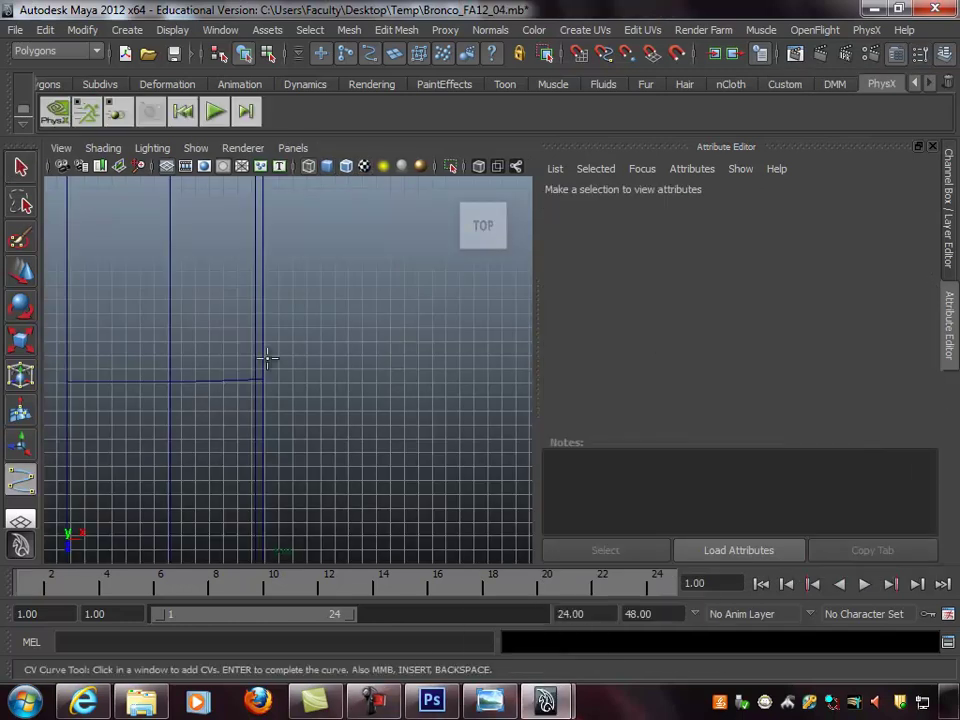
alt+middle_drag(264, 358, 349, 364)
scroll(404, 350, up, 2)
alt+right_drag(404, 350, 407, 351)
click(291, 351)
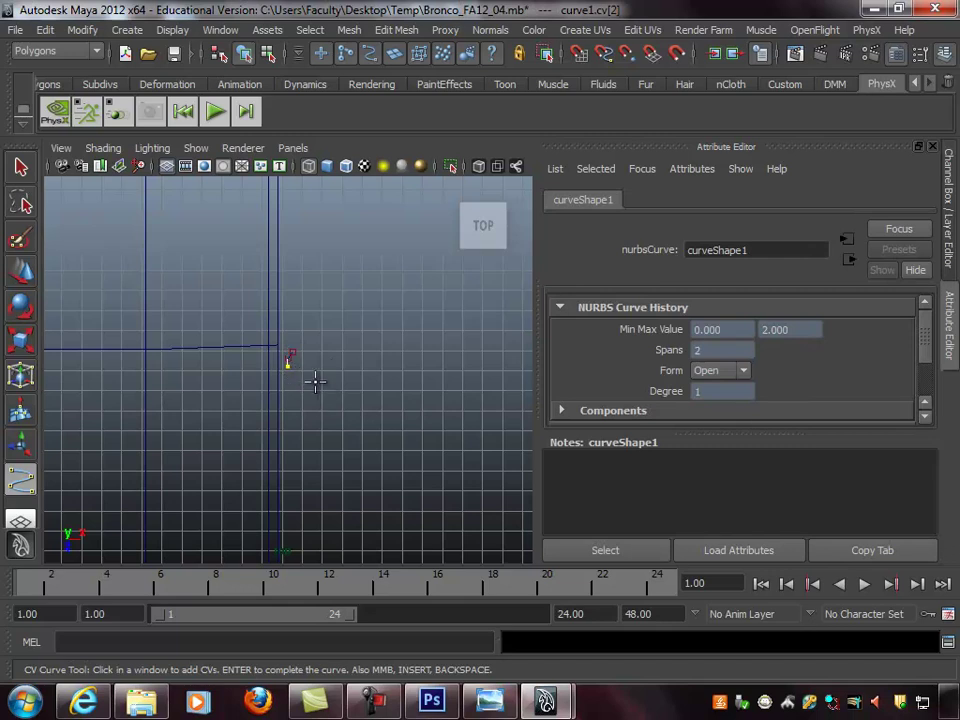
click(297, 374)
click(306, 377)
click(313, 377)
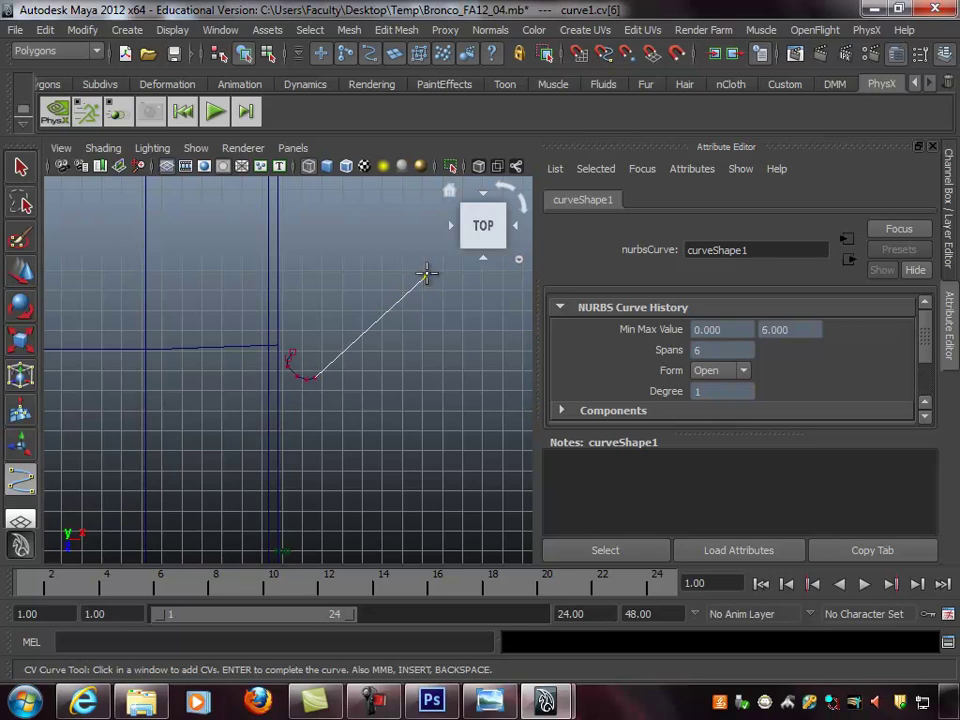
click(427, 268)
click(424, 265)
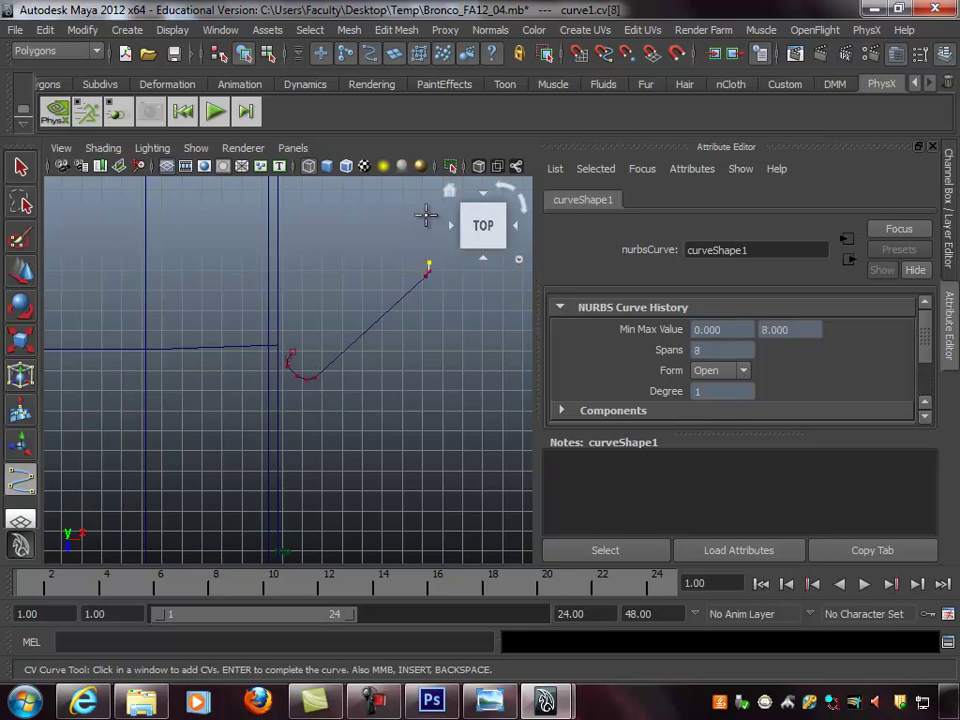
click(426, 193)
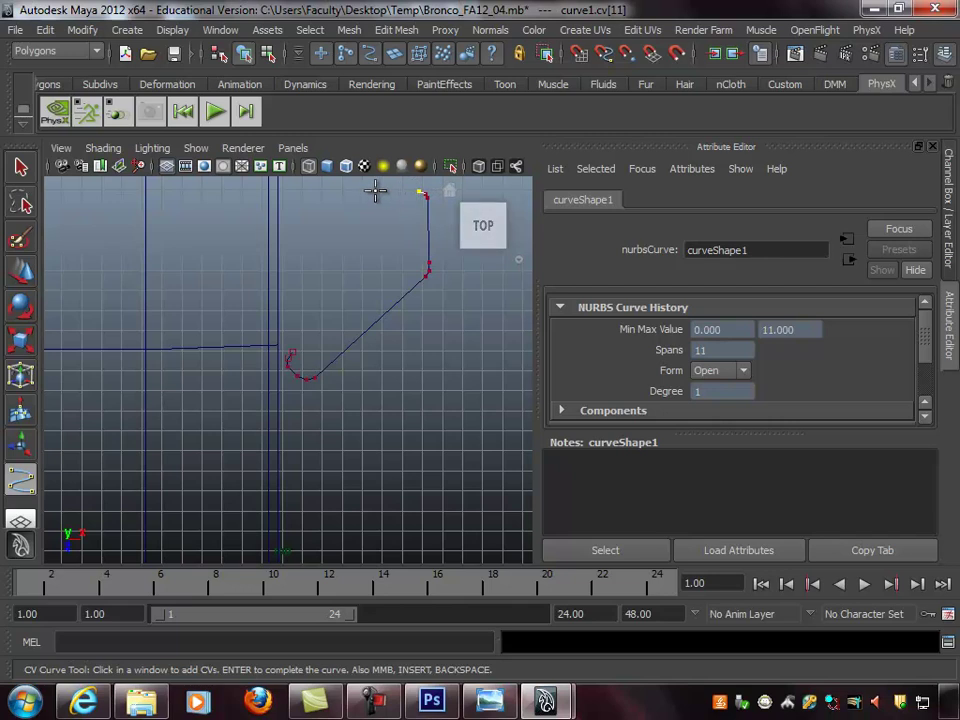
click(370, 190)
key(q)
key(3)
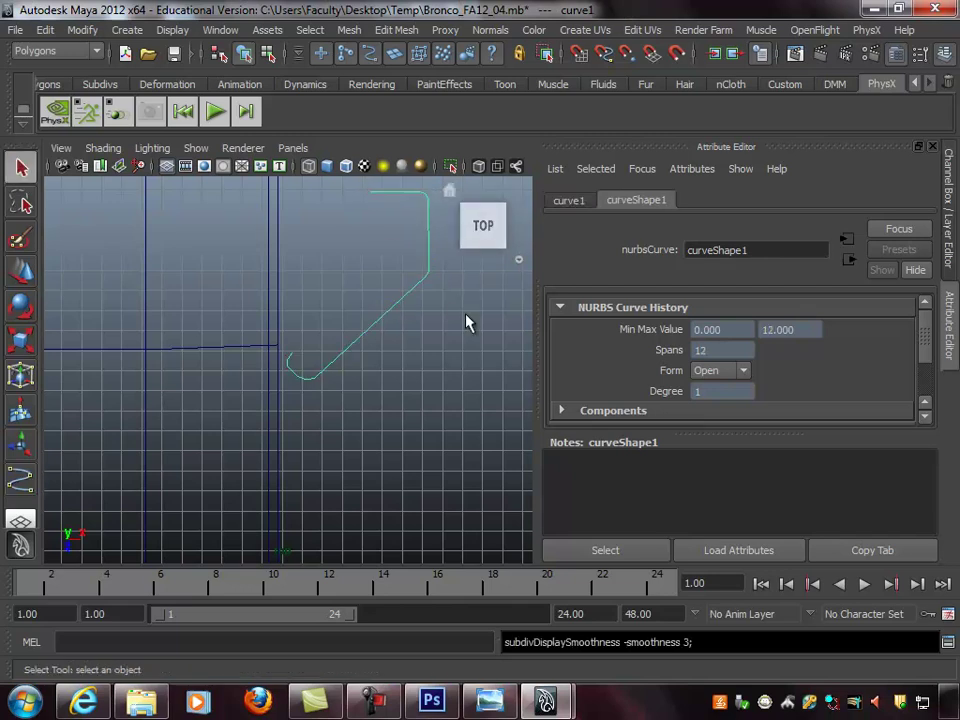
Center the pivot of the new profile curve
key(space)
key(space)
alt+drag(317, 315, 399, 371)
alt+right_drag(399, 371, 410, 366)
alt+drag(410, 366, 373, 330)
key(w)
mouse_move(306, 326)
alt+mouse_down()
mouse_move(300, 377)
mouse_move(291, 373)
mouse_move(322, 331)
alt+mouse_up()
click(122, 31)
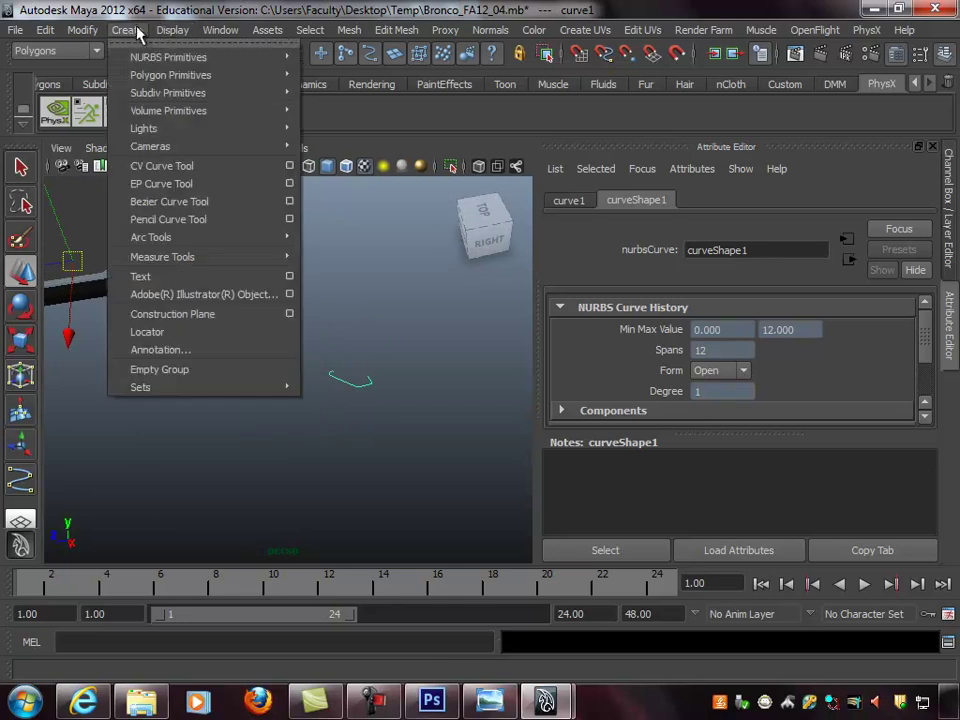
mouse_move(84, 30)
click(125, 206)
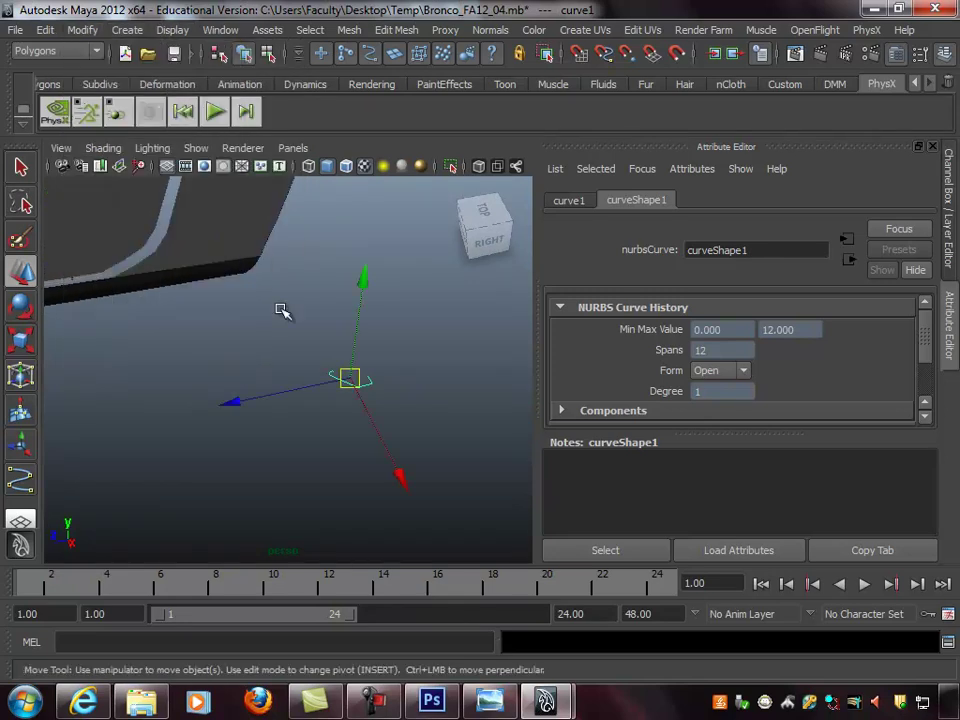
Move the profile curve's pivot onto the end point of its hooked end
alt+right_drag(270, 276, 347, 343)
alt+middle_drag(347, 344, 300, 345)
key(Insert)
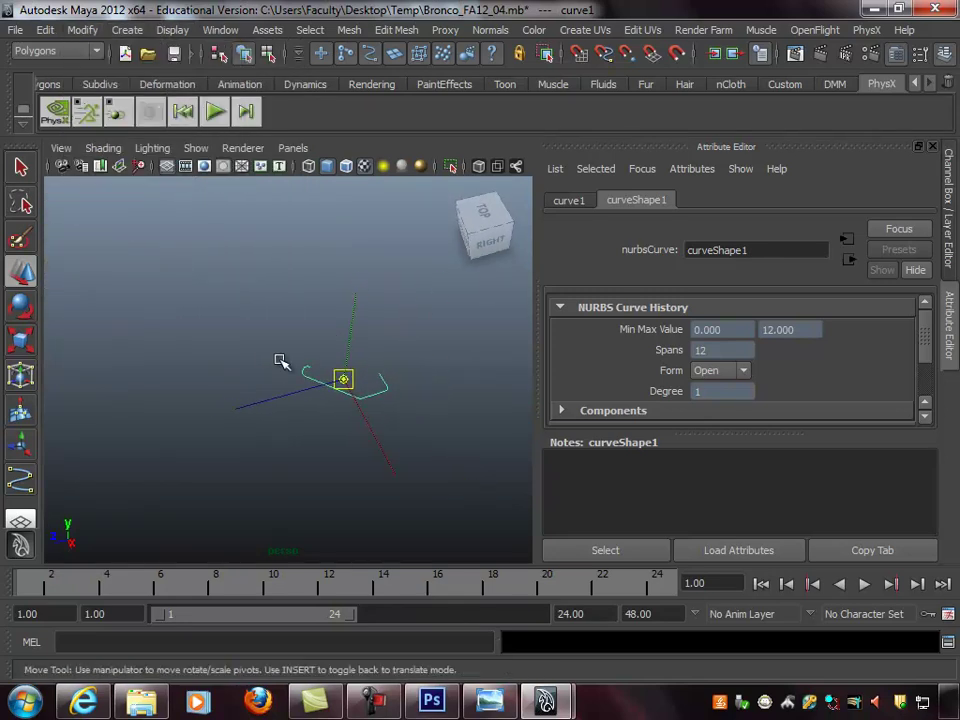
drag(345, 383, 321, 319)
alt+right_drag(388, 421, 308, 420)
alt+drag(308, 420, 304, 364)
alt+right_drag(304, 364, 223, 354)
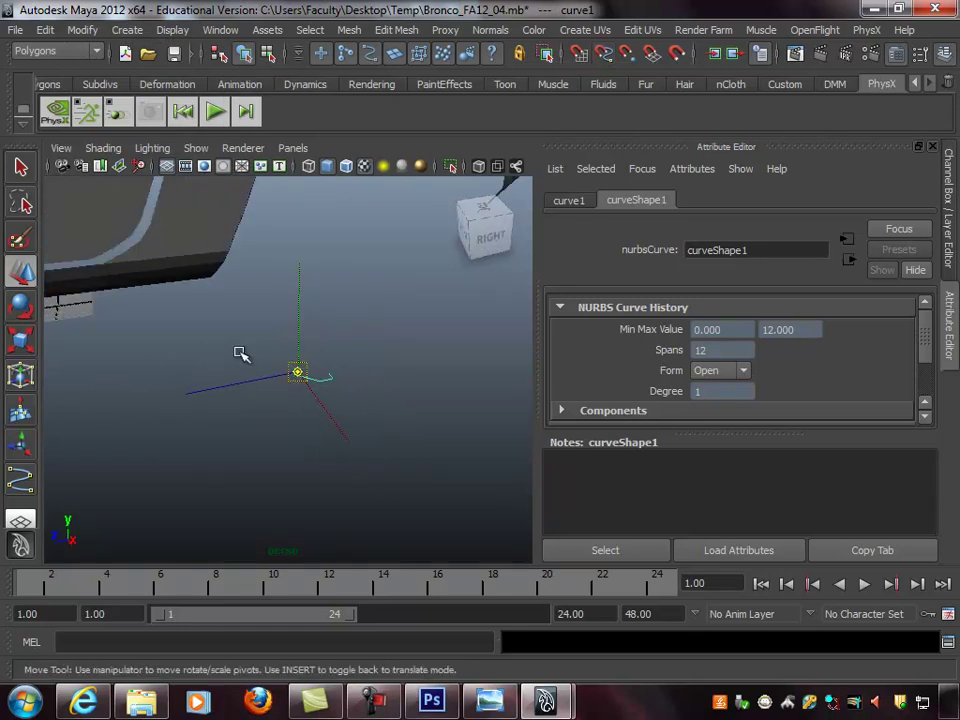
alt+middle_drag(358, 352, 349, 387)
alt+drag(321, 272, 296, 360)
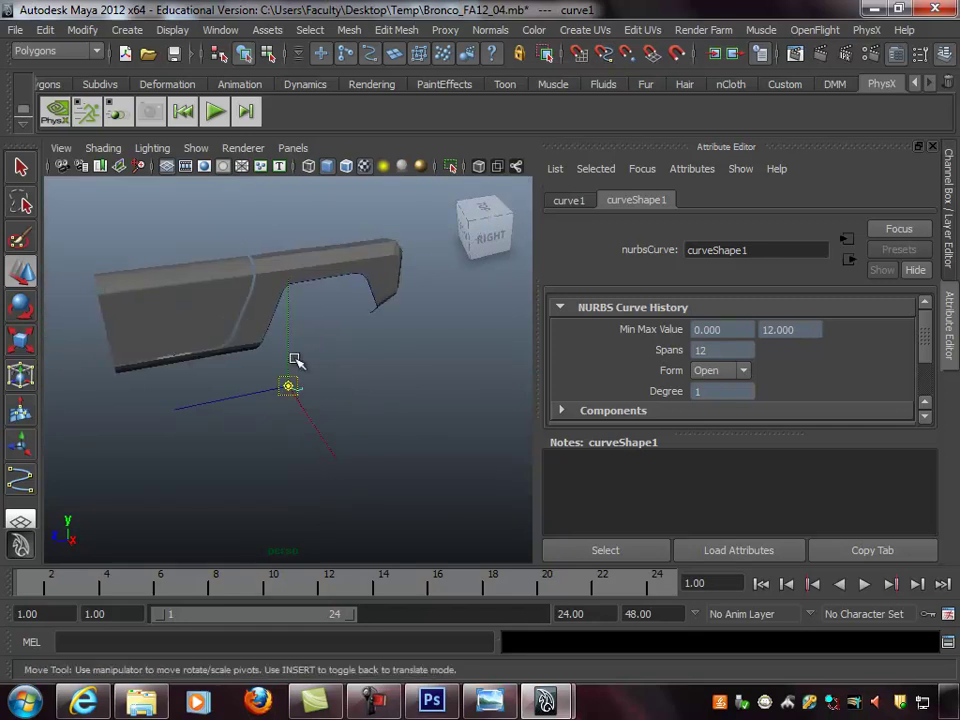
Assign the side panel and fender flare to a new display layer named Body_Panels_L and hide that layer
key(q)
scroll(178, 268, up, 2)
click(177, 260)
shift+click(273, 255)
alt+drag(431, 366, 427, 336)
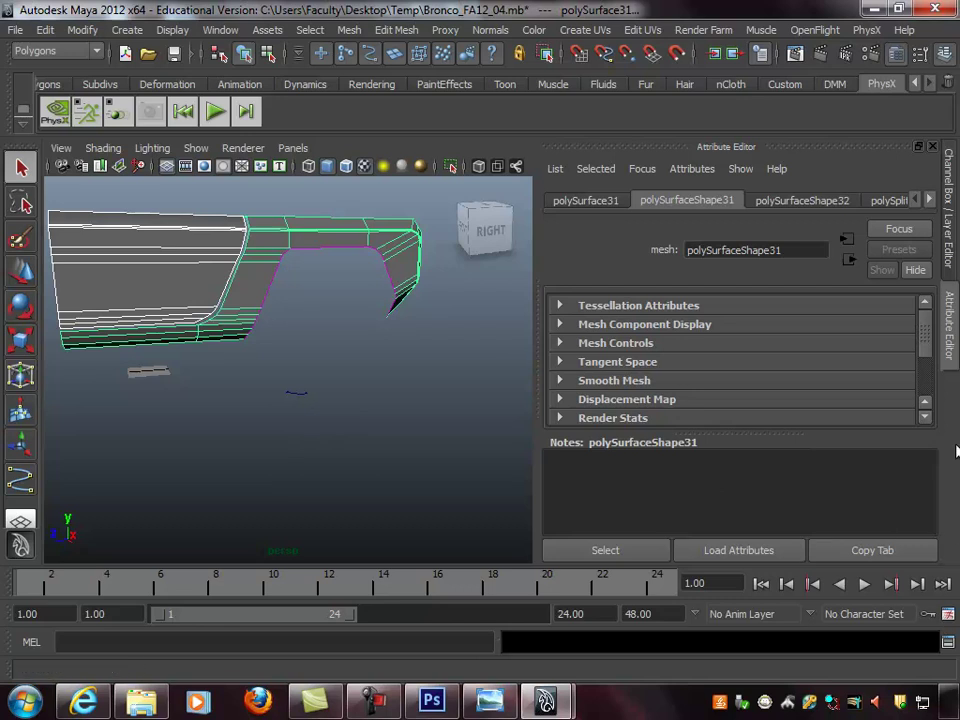
click(952, 225)
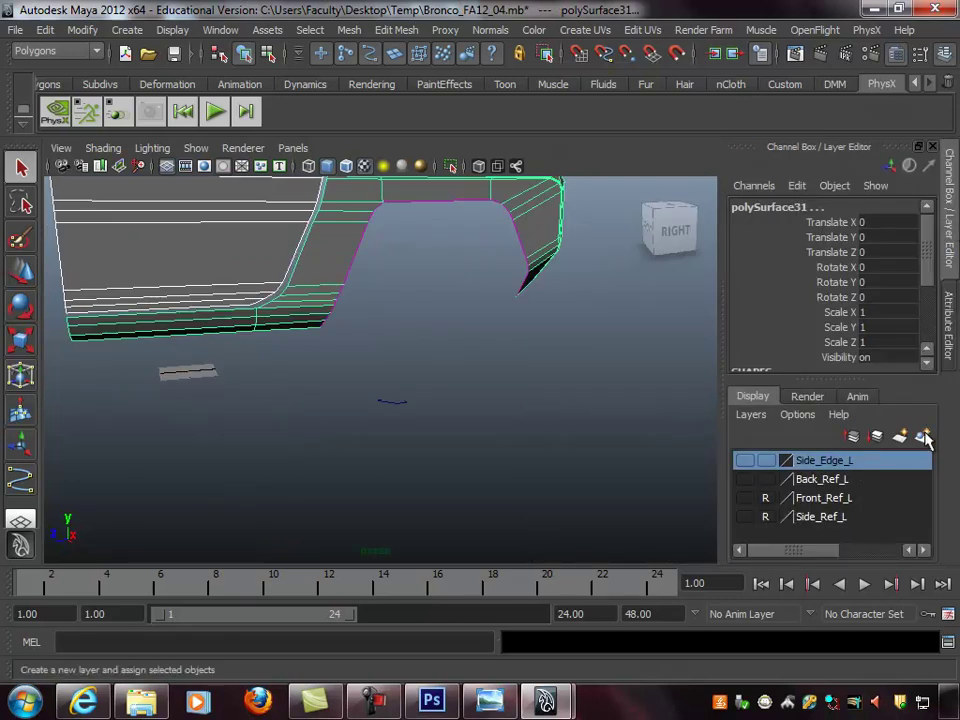
click(922, 436)
click(745, 460)
click(745, 460)
double_click(809, 460)
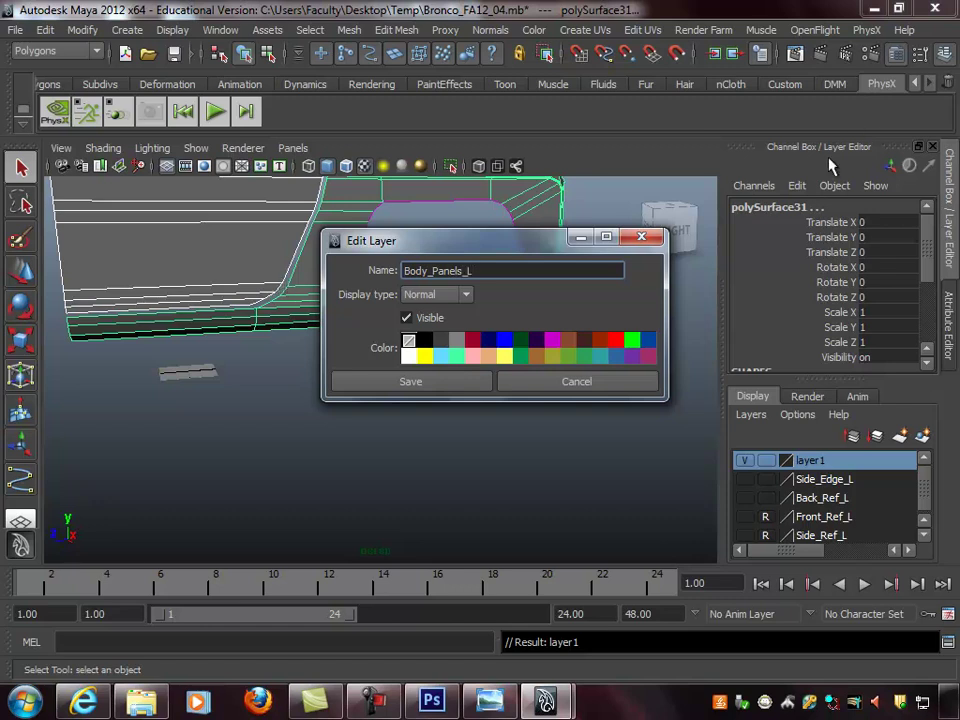
click(461, 384)
click(745, 460)
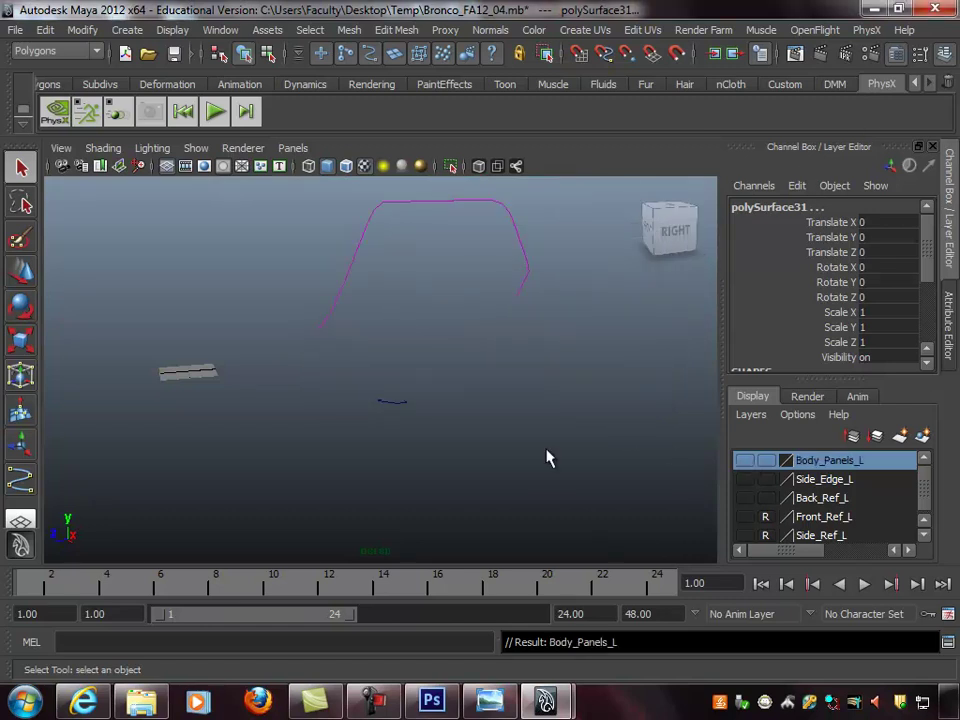
Move the profile curve onto the lower front end of the wheel-arch curve, at X -9.996, Y 27.806, Z 21.004
alt+drag(314, 390, 459, 474)
click(416, 417)
key(w)
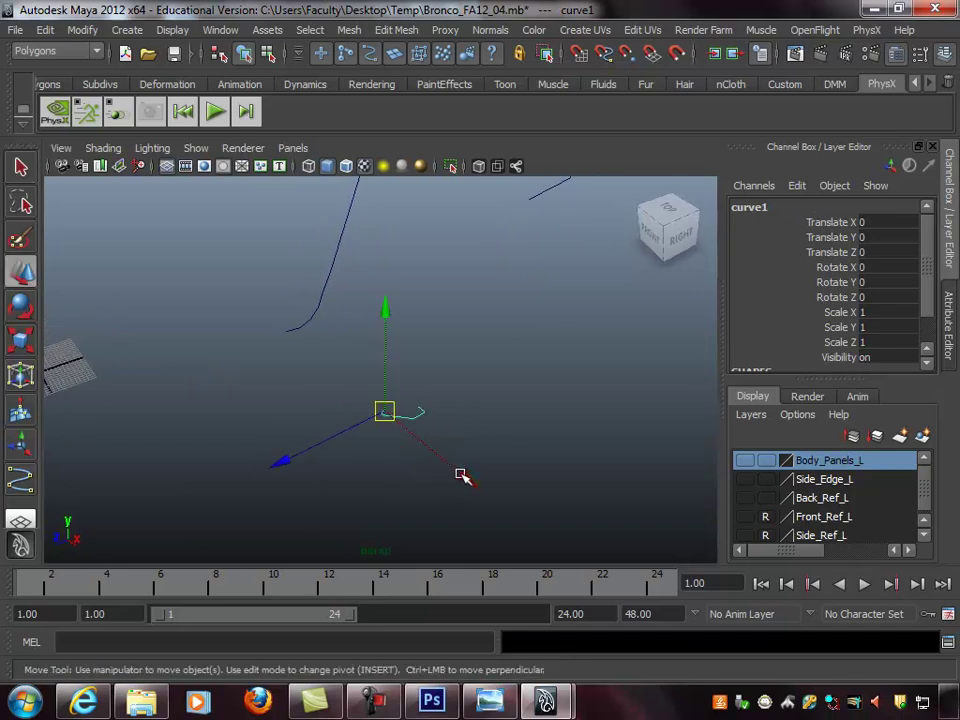
drag(390, 428, 285, 330)
alt+drag(420, 394, 394, 369)
alt+right_drag(394, 369, 454, 381)
alt+drag(454, 381, 360, 394)
Extrude the profile curve along the wheel-arch curve with Surfaces Extrude, Tube style, At path, Component pivot, Profile normal and Polygons output
key(q)
drag(248, 336, 337, 358)
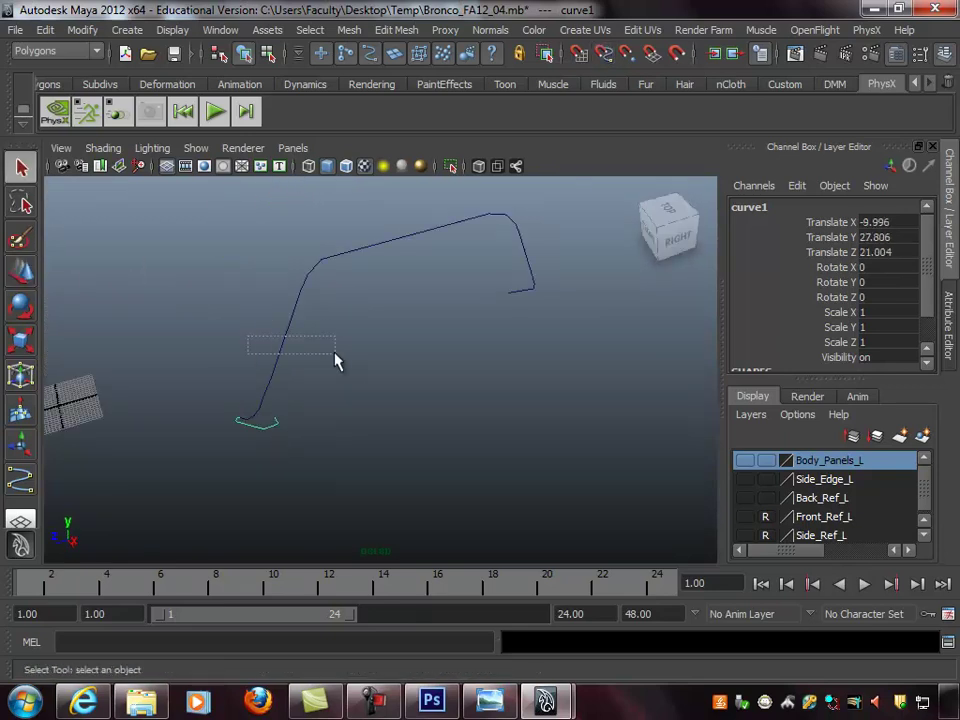
alt+drag(337, 358, 290, 400)
click(398, 30)
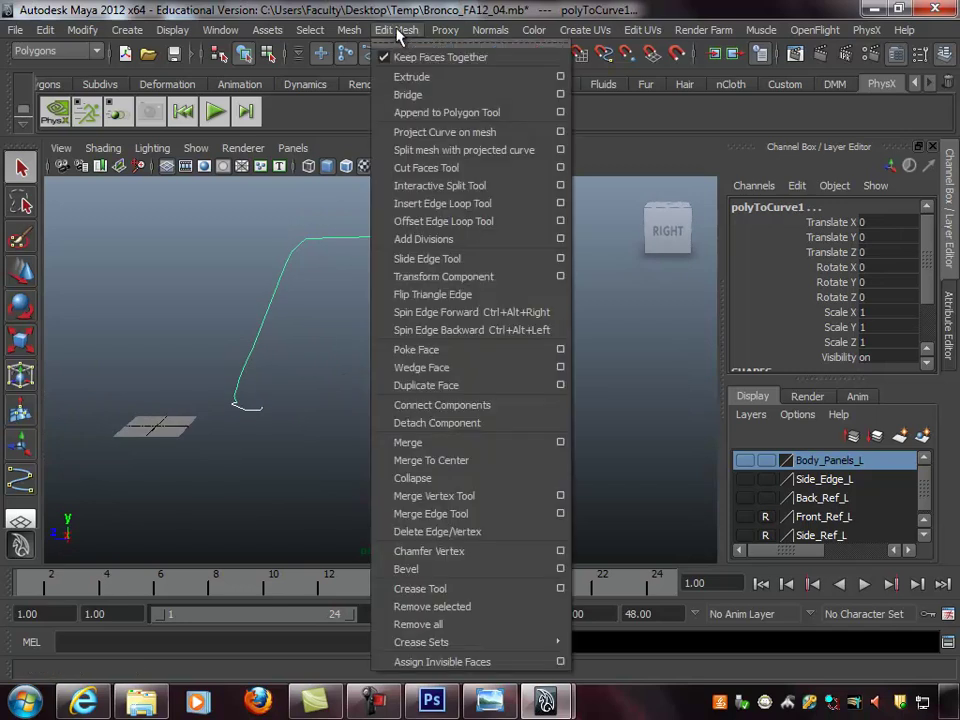
click(389, 22)
click(55, 51)
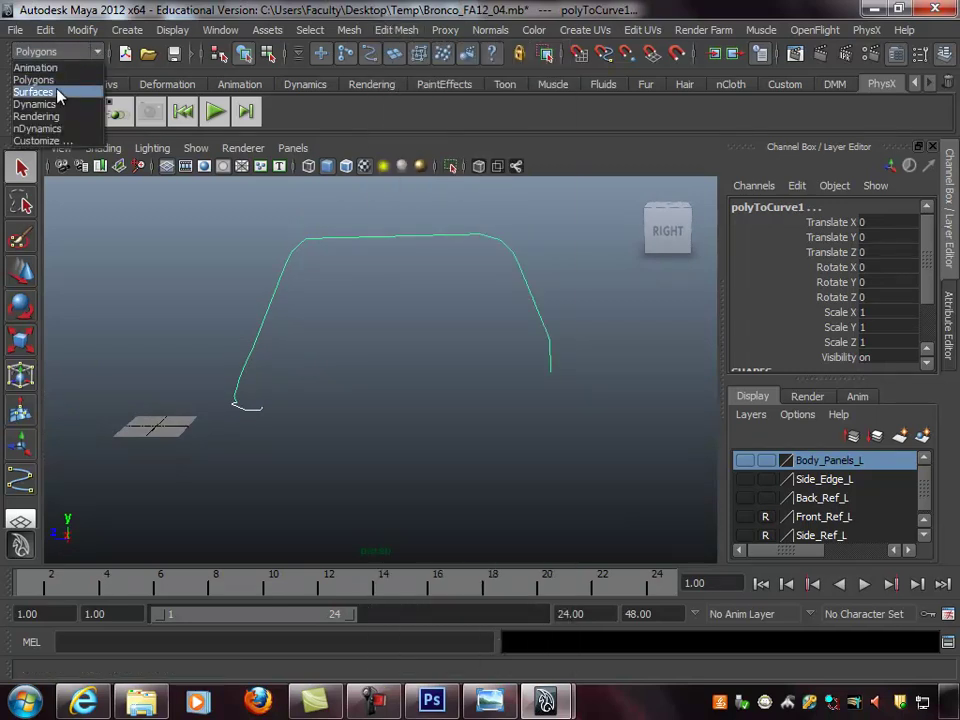
click(60, 90)
click(385, 29)
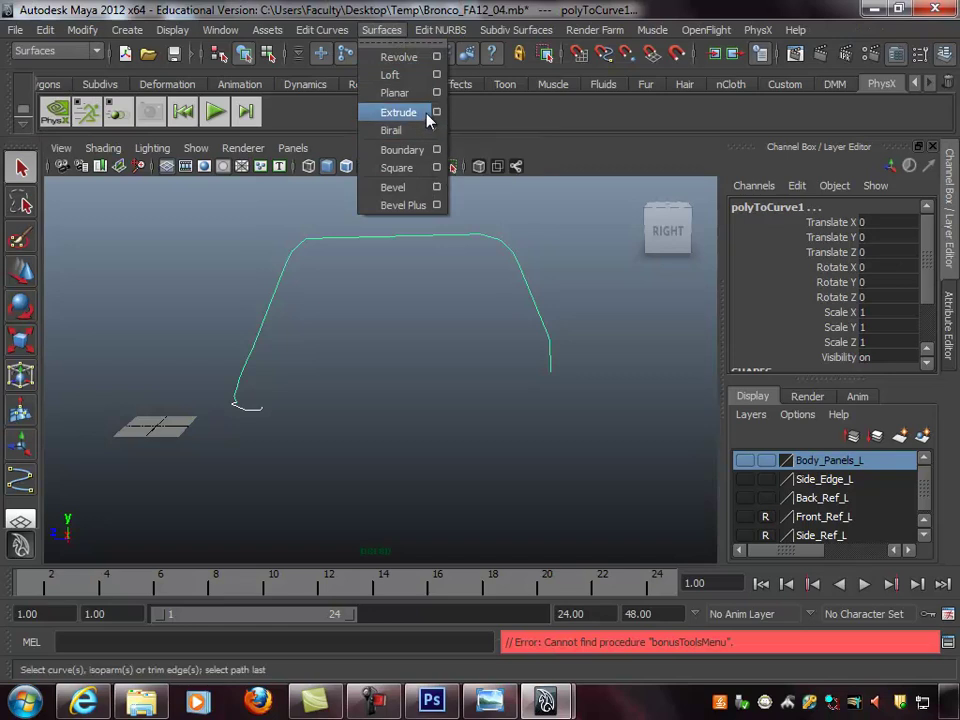
click(436, 113)
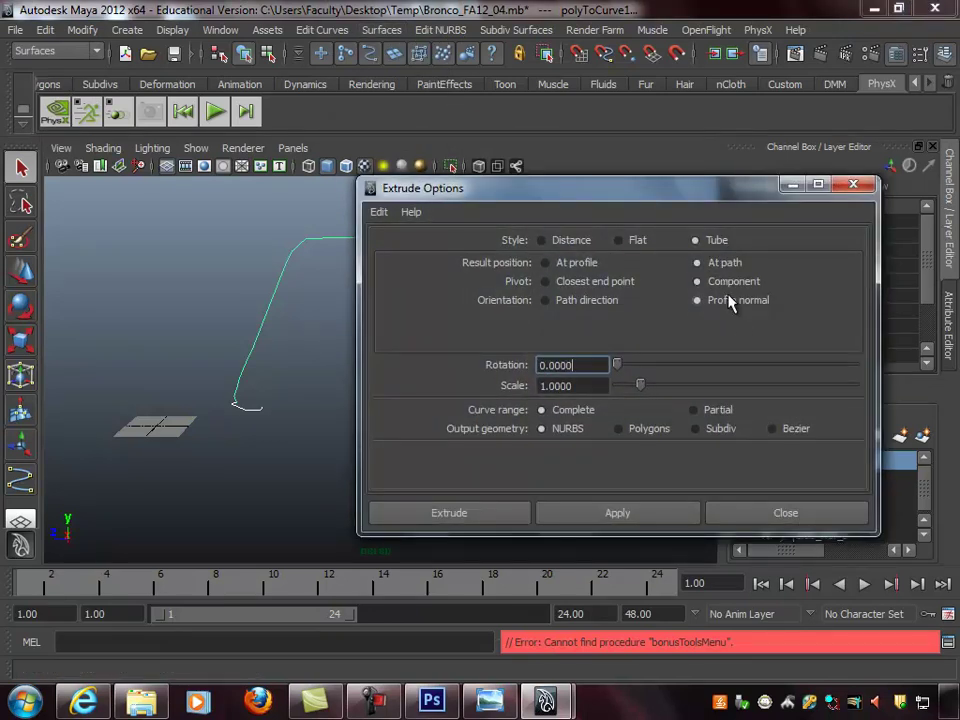
click(642, 430)
drag(859, 336, 859, 387)
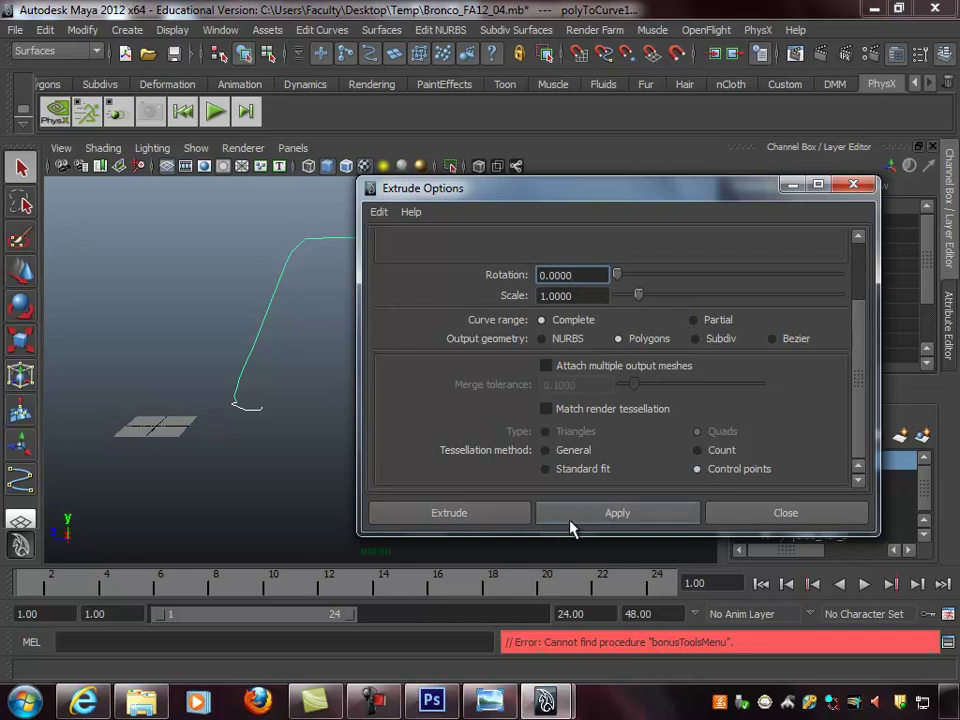
click(598, 513)
click(746, 516)
Scale the profile curve uniformly to 0.731 and rotate it to -22.214 on Y to reshape the extruded arch trim
alt+drag(330, 400, 473, 403)
click(300, 428)
key(r)
alt+drag(392, 452, 253, 438)
click(257, 437)
key(w)
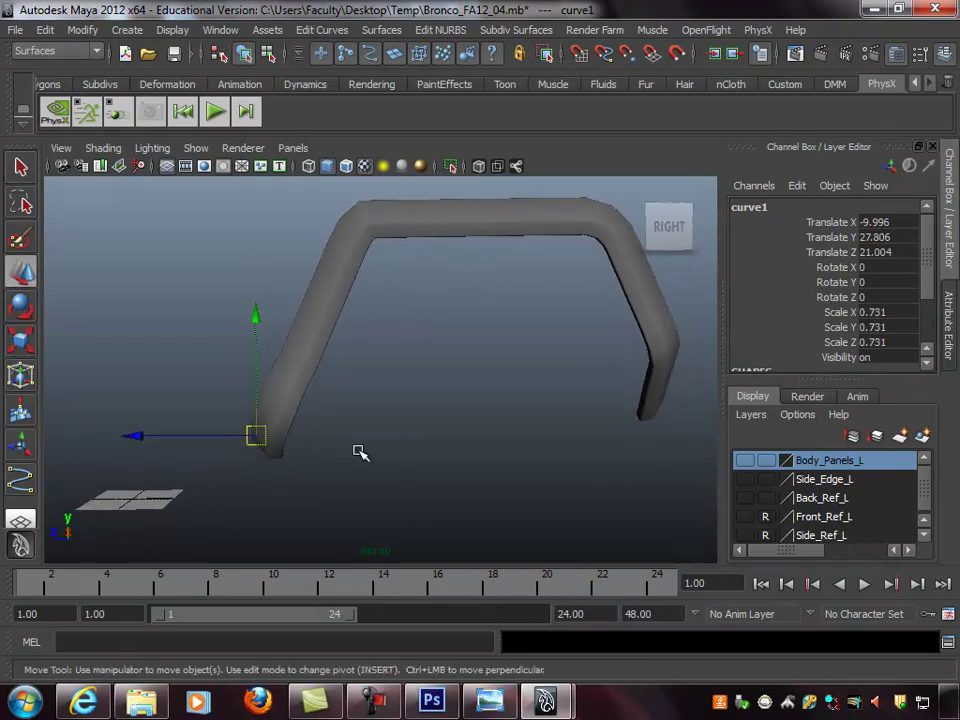
key(e)
alt+drag(320, 456, 273, 472)
alt+drag(489, 446, 782, 515)
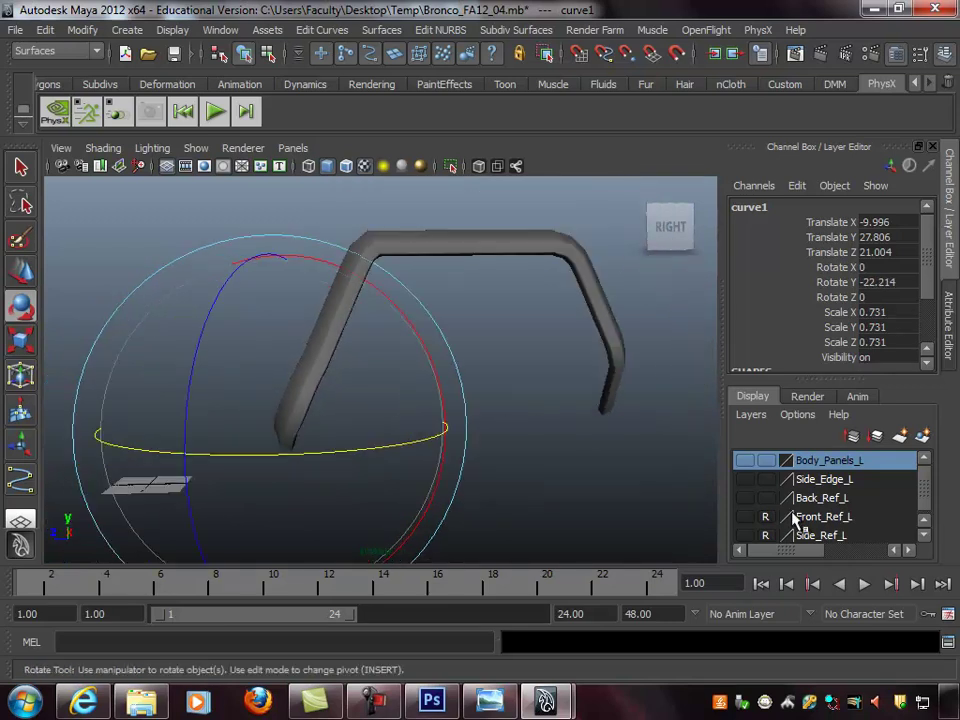
Show the Body_Panels_L layer and scale the profile curve uniformly to 0.901 to fit the trim to the wheel arch
click(746, 460)
mouse_move(617, 418)
alt+mouse_down()
mouse_move(358, 400)
mouse_move(354, 381)
mouse_move(444, 362)
mouse_move(612, 412)
mouse_move(604, 418)
alt+mouse_up()
alt+drag(507, 414, 424, 437)
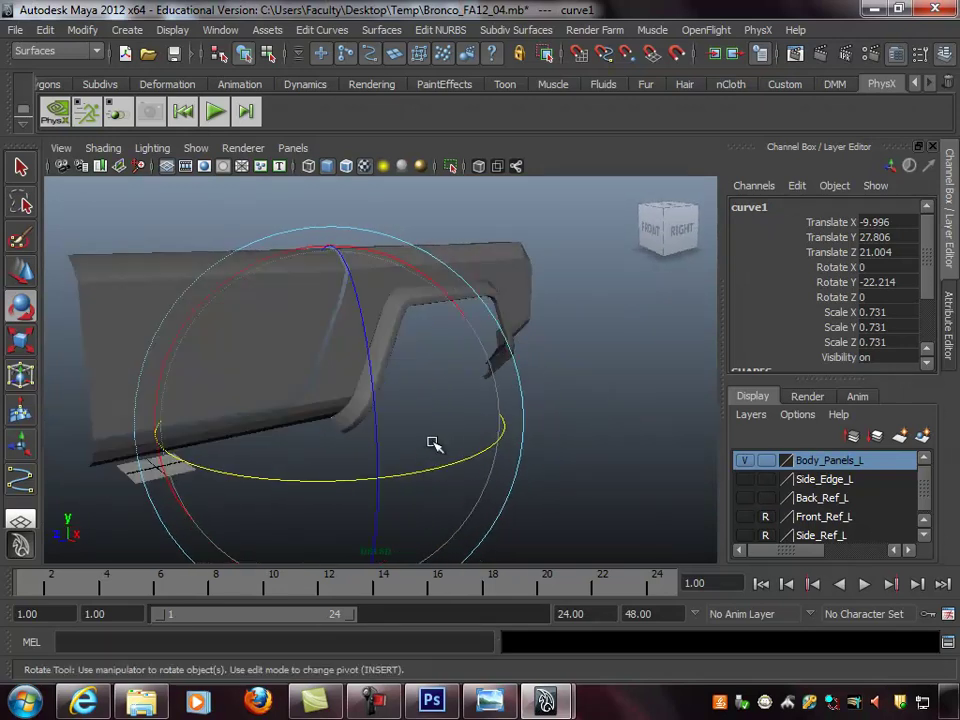
key(r)
alt+right_drag(334, 444, 392, 443)
mouse_move(323, 428)
mouse_down()
mouse_move(349, 437)
mouse_move(330, 430)
mouse_up()
alt+drag(519, 448, 346, 425)
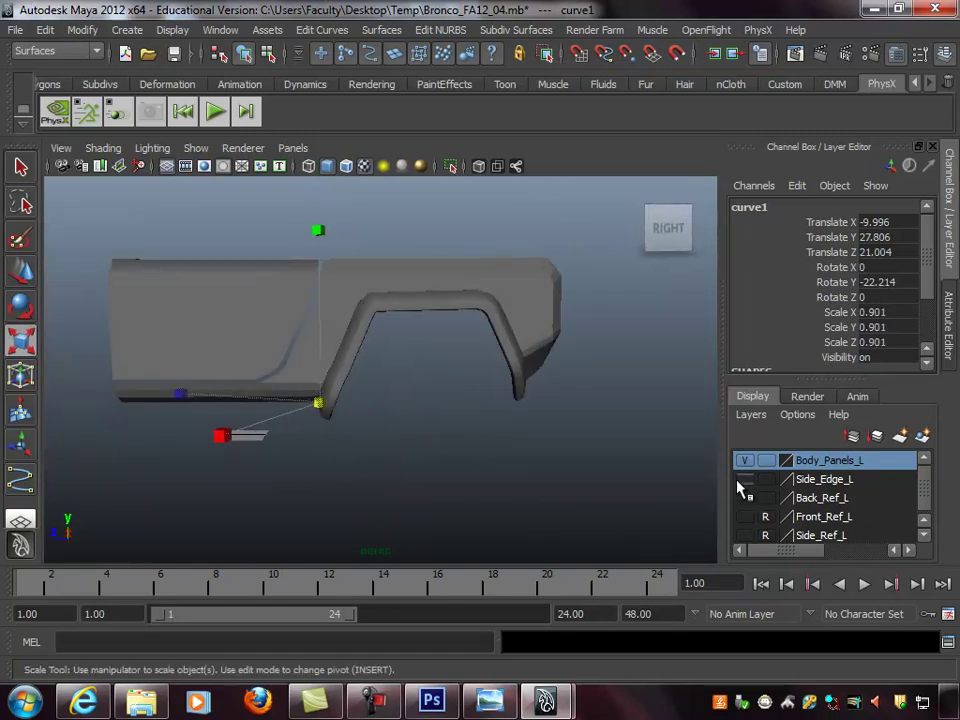
Show the Side_Ref_L layer, enable X-Ray shading in the side view, and scale the profile curve uniformly to 0.866
click(744, 536)
key(space)
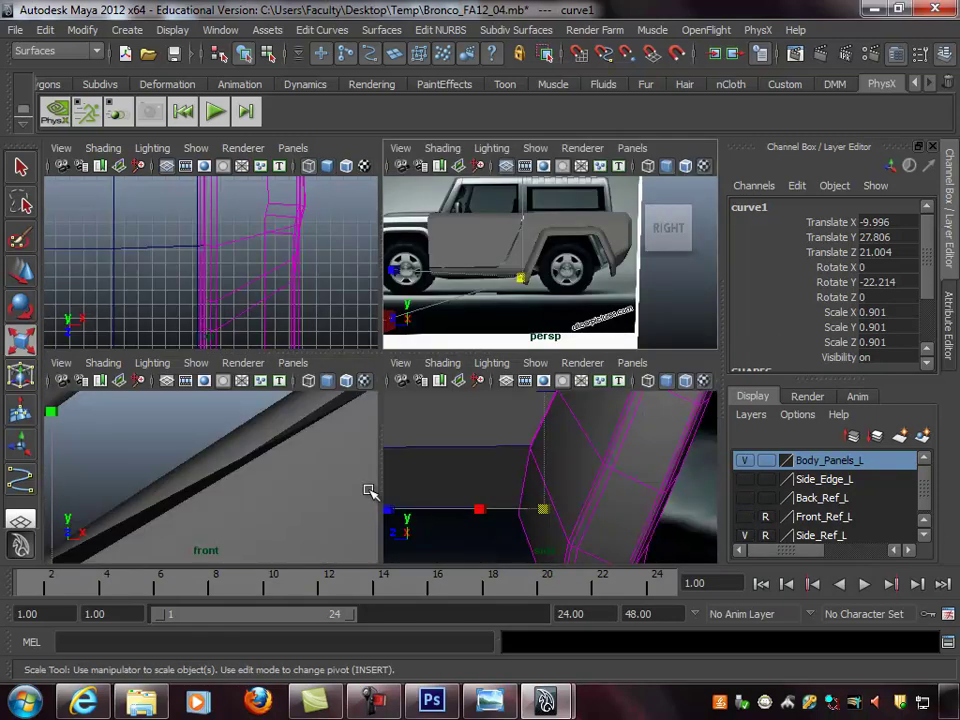
key(space)
alt+right_drag(464, 358, 189, 357)
alt+middle_drag(608, 344, 266, 454)
alt+right_drag(266, 454, 222, 452)
alt+middle_drag(300, 411, 366, 376)
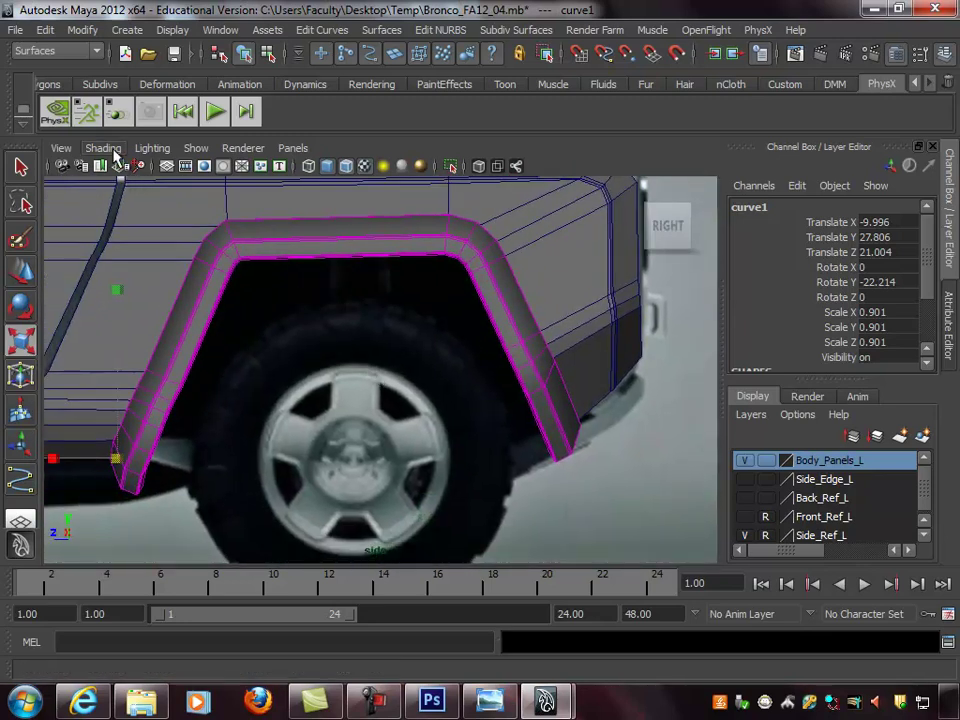
click(102, 148)
click(136, 337)
alt+right_drag(366, 338, 385, 338)
alt+middle_drag(330, 329, 392, 325)
mouse_move(162, 462)
mouse_down()
mouse_move(135, 461)
mouse_move(166, 460)
mouse_up()
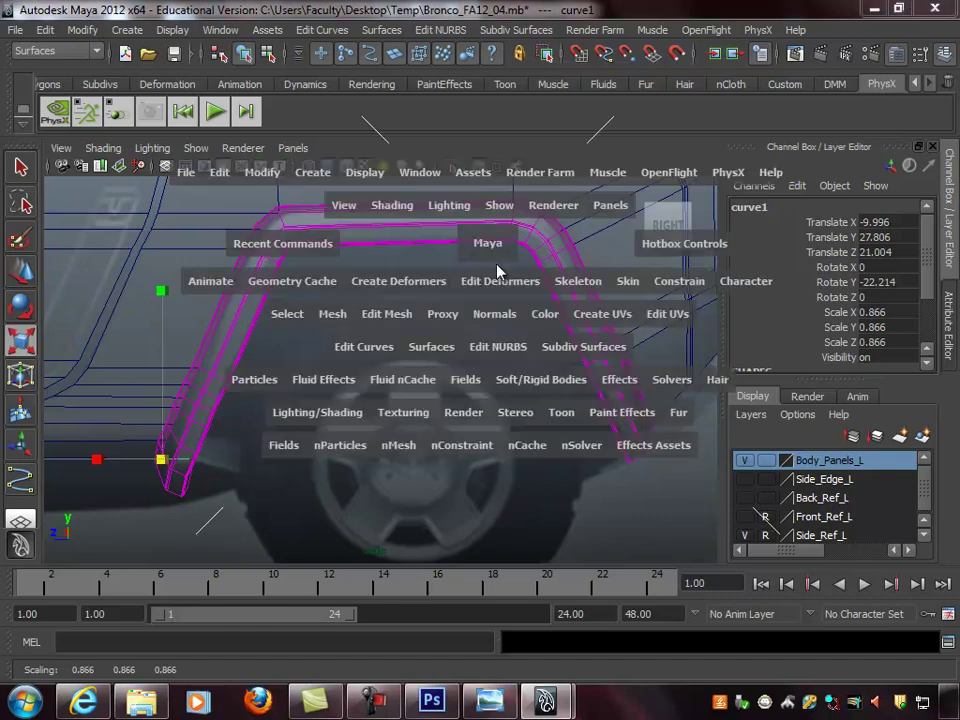
Examine the wheel-arch trim's fit to the body panels and the side reference image in the perspective view
key(space)
key(space)
alt+drag(617, 291, 625, 378)
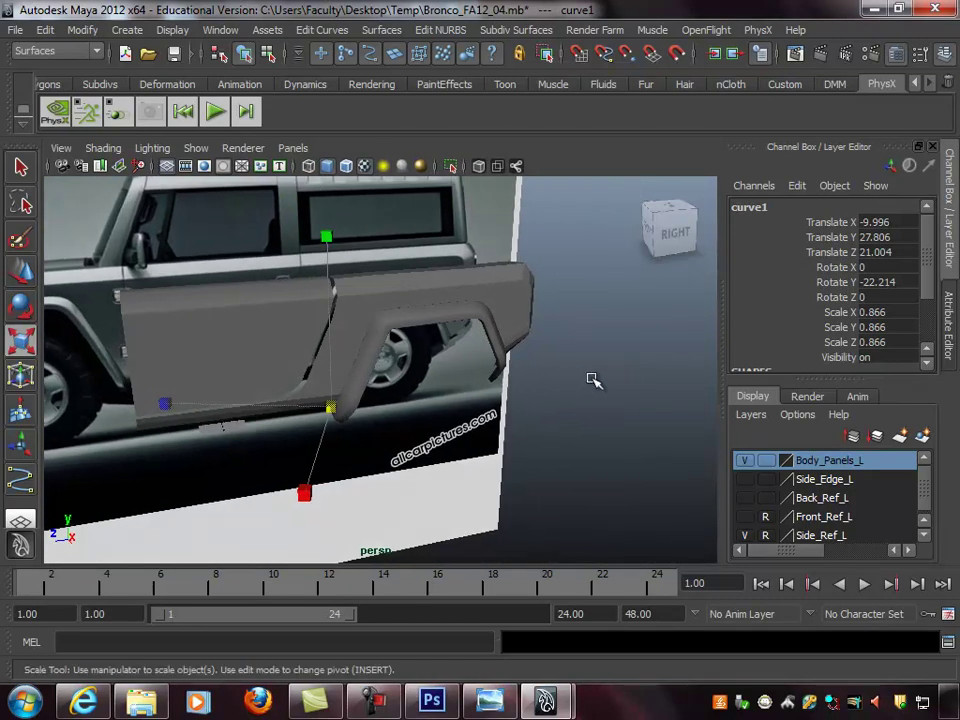
click(591, 377)
key(q)
click(482, 300)
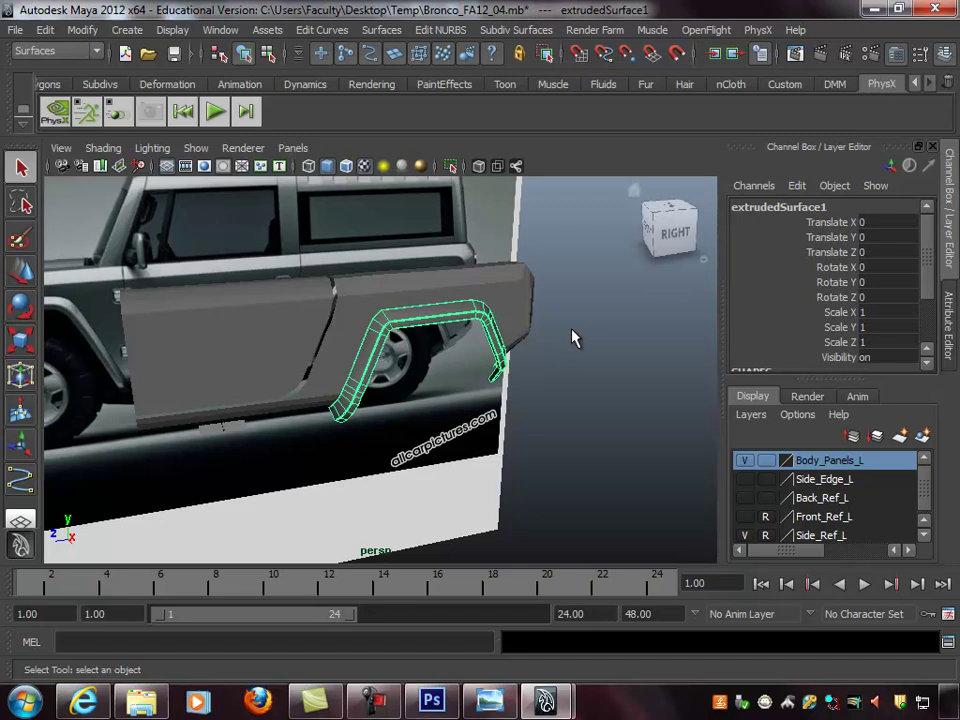
alt+drag(516, 336, 508, 321)
click(540, 343)
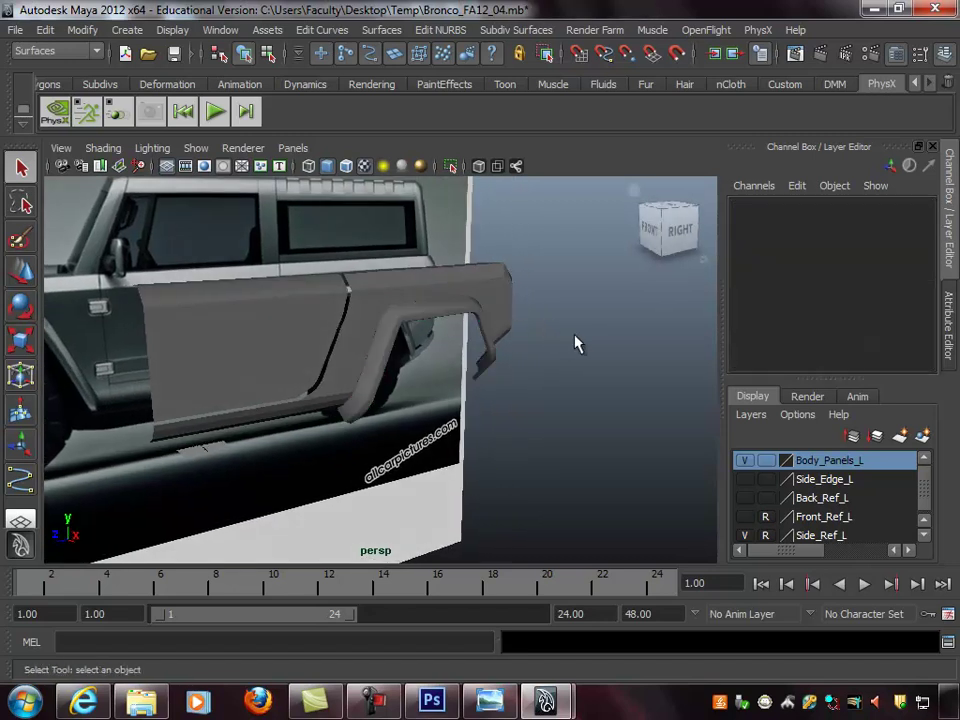
alt+right_drag(540, 343, 500, 325)
alt+middle_drag(500, 325, 536, 319)
alt+drag(536, 319, 568, 300)
click(18, 29)
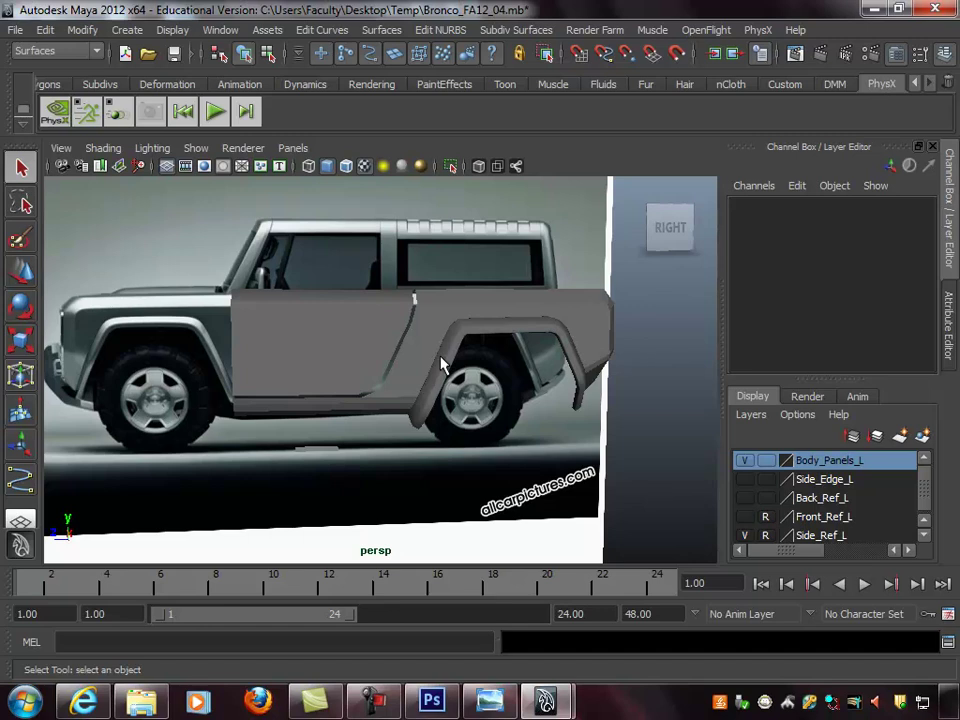
key(space)
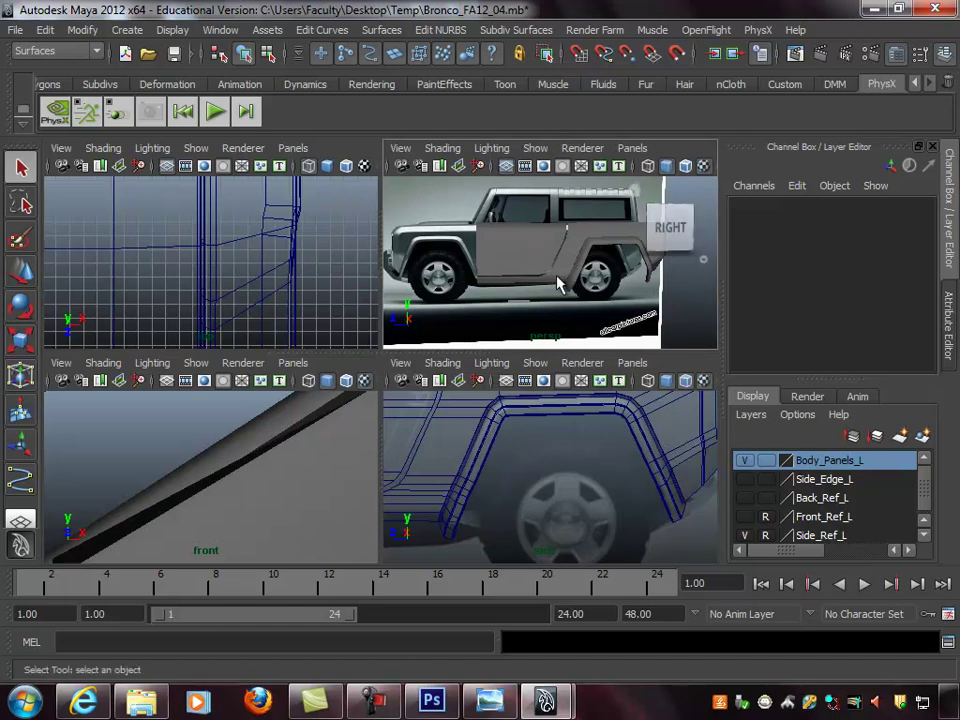
key(space)
alt+drag(527, 285, 405, 332)
alt+right_drag(405, 332, 539, 316)
alt+drag(539, 323, 480, 374)
Examine the front end of the body panels from above and consult the 2012-Ford-Bronco_5.jpg photo in Windows Photo Viewer
key(space)
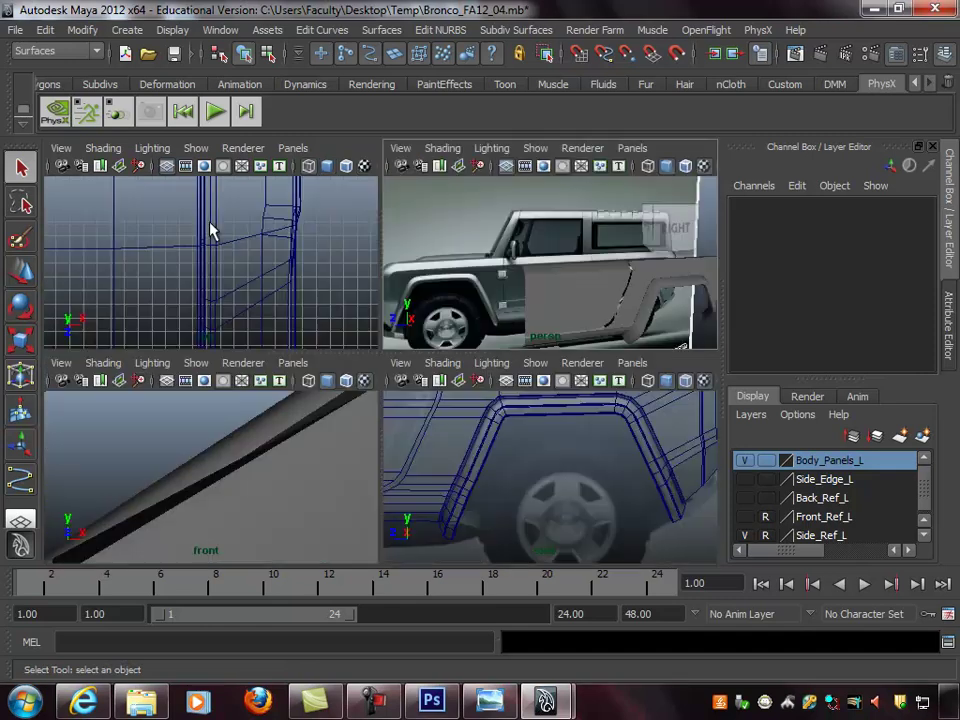
key(space)
scroll(206, 349, down, 5)
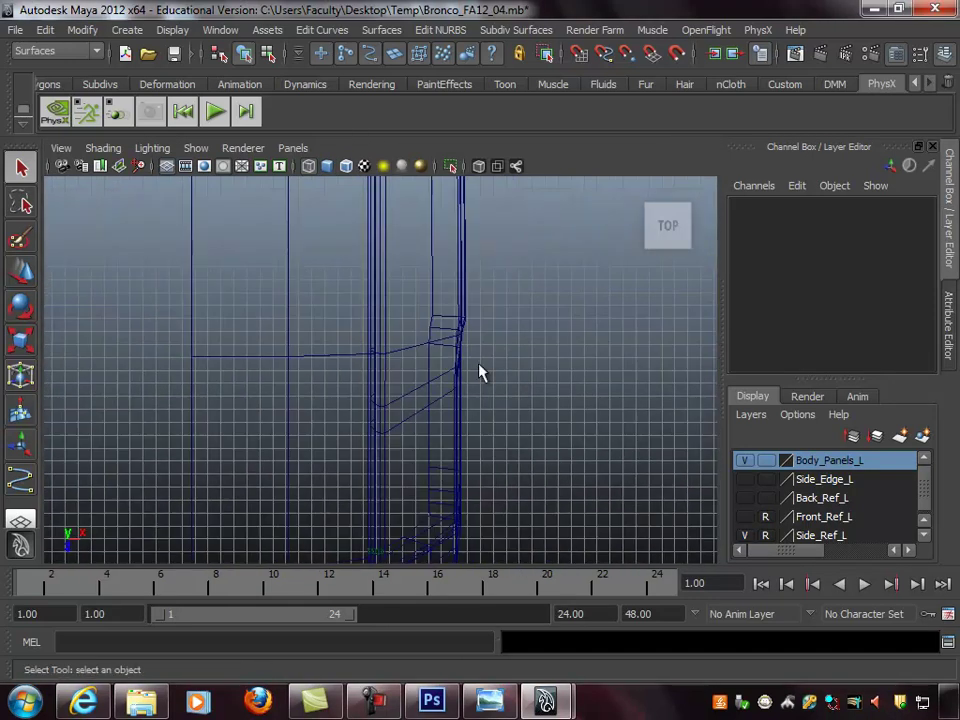
alt+middle_drag(409, 392, 391, 278)
alt+right_drag(437, 300, 56, 379)
alt+middle_drag(392, 388, 344, 341)
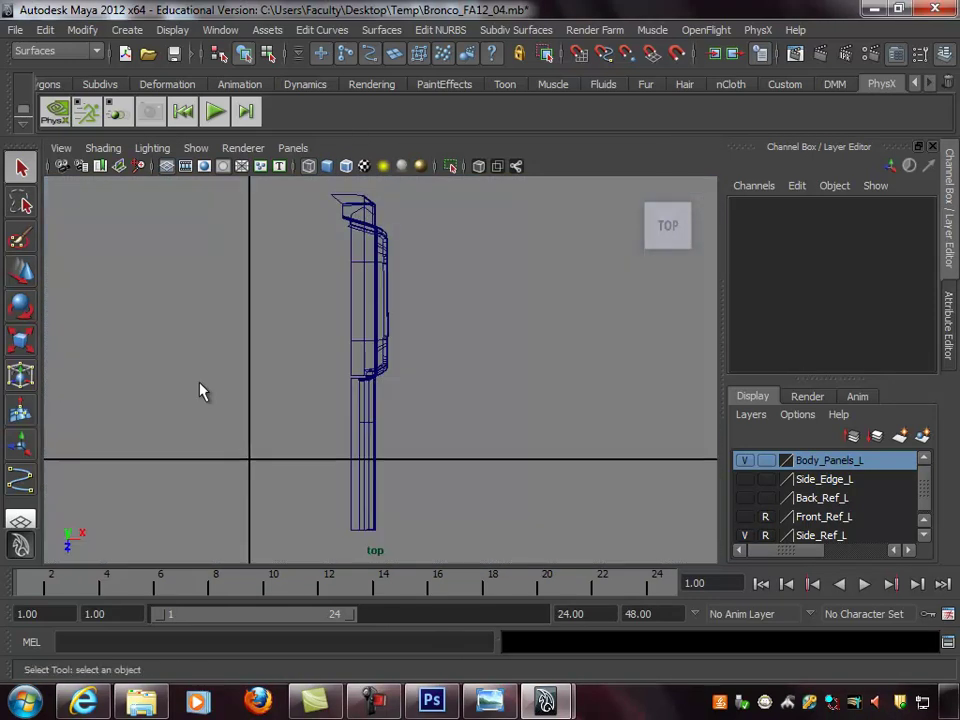
alt+right_drag(270, 405, 371, 426)
alt+middle_drag(371, 426, 437, 291)
alt+right_drag(240, 412, 390, 405)
alt+middle_drag(392, 405, 386, 359)
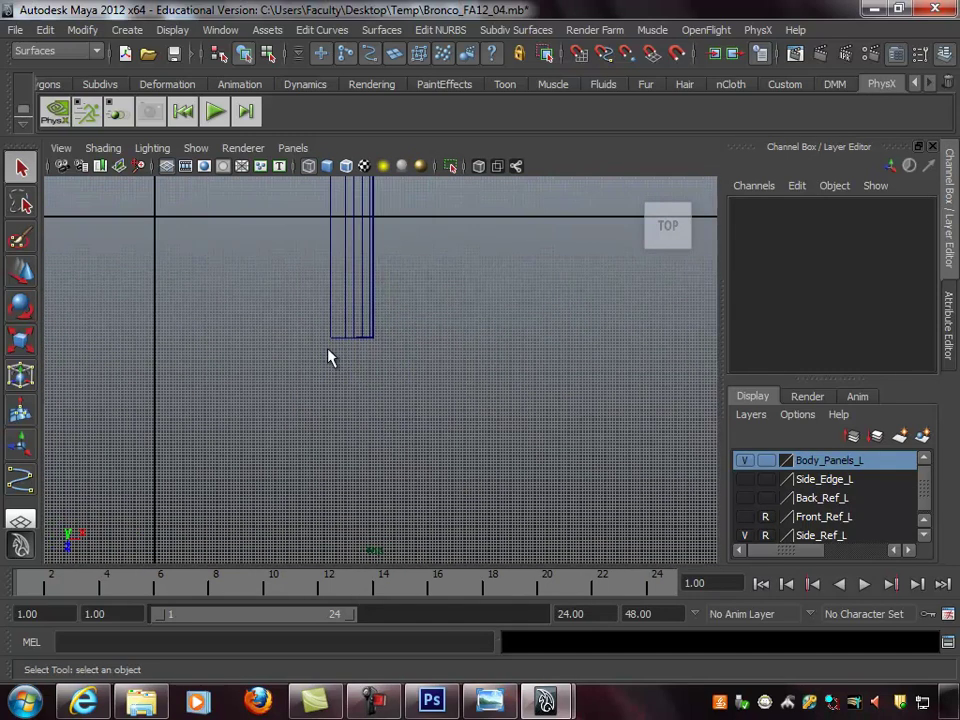
click(489, 700)
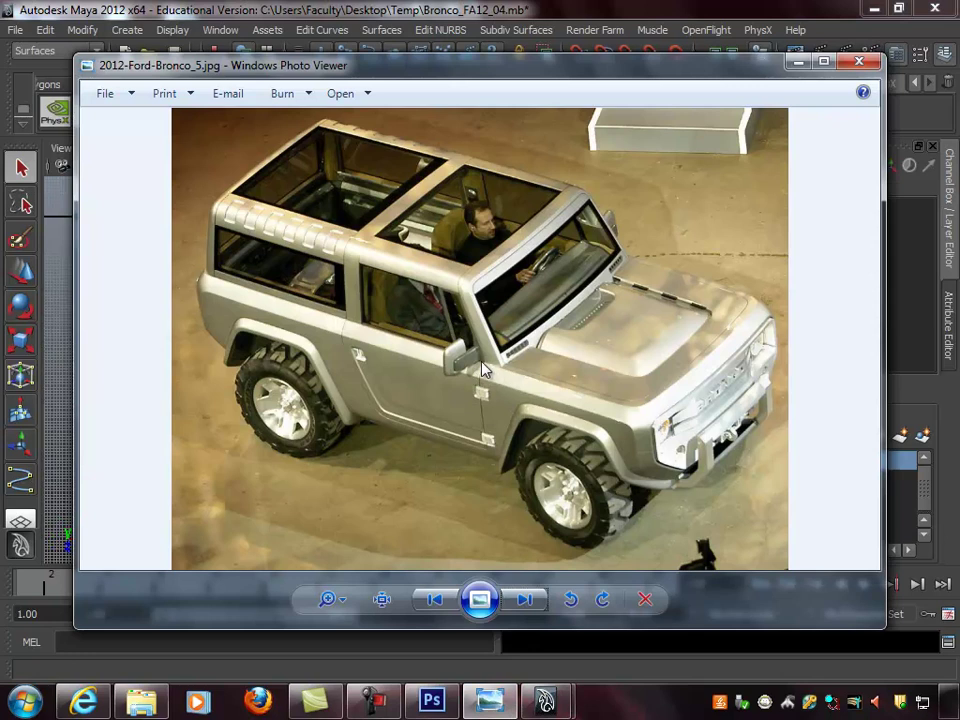
click(513, 8)
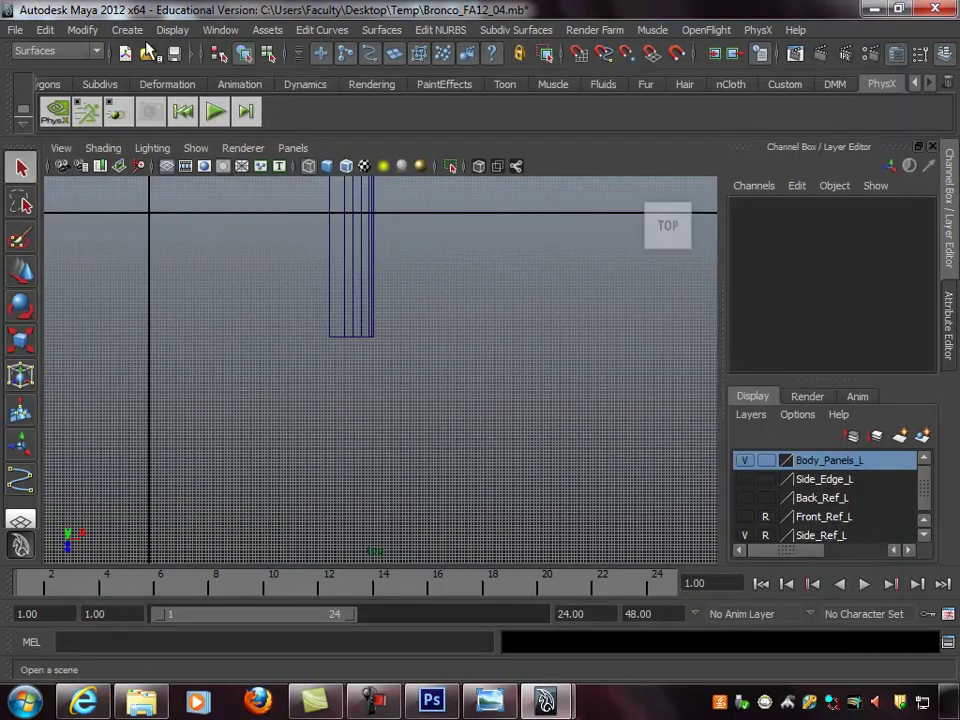
Create a polygon cube in the top view just ahead of the door panel, about as wide as the panel
click(127, 29)
mouse_move(165, 73)
click(335, 101)
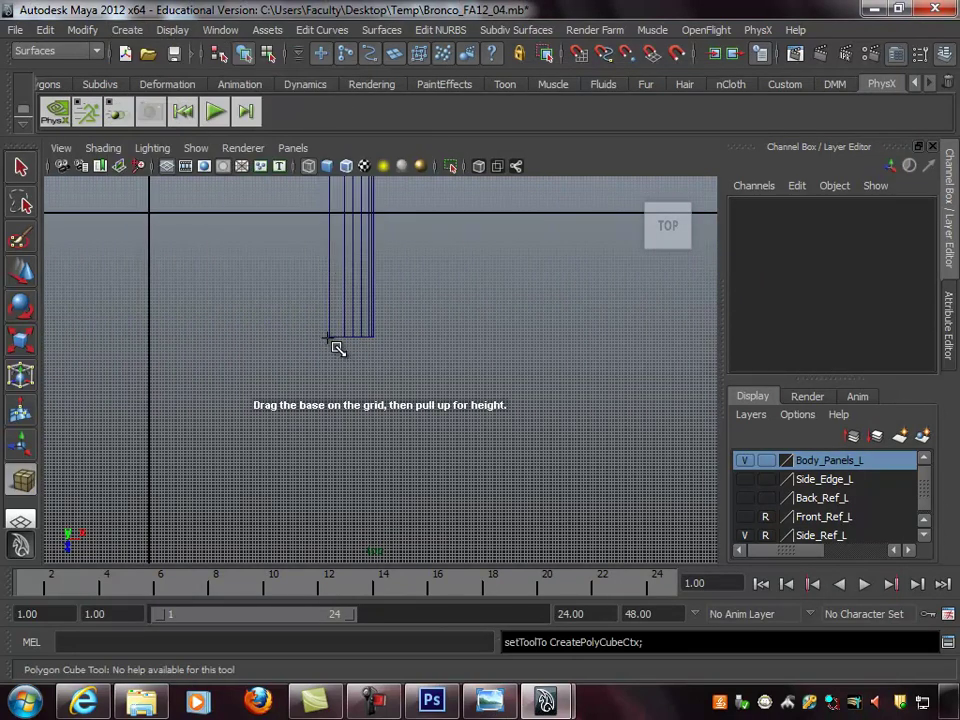
drag(328, 338, 332, 343)
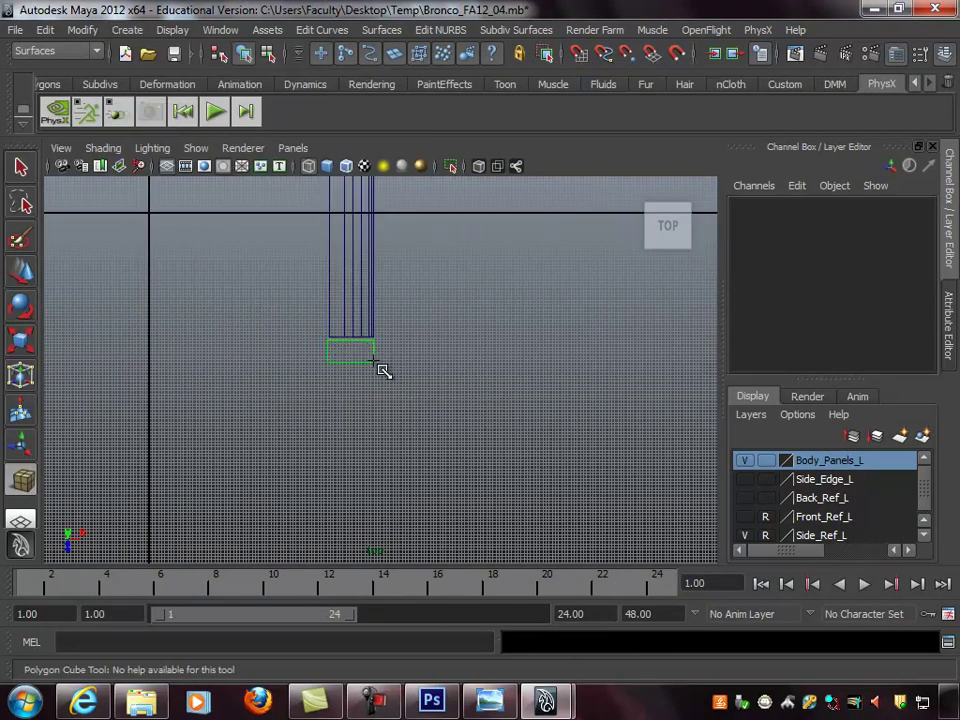
drag(380, 370, 381, 368)
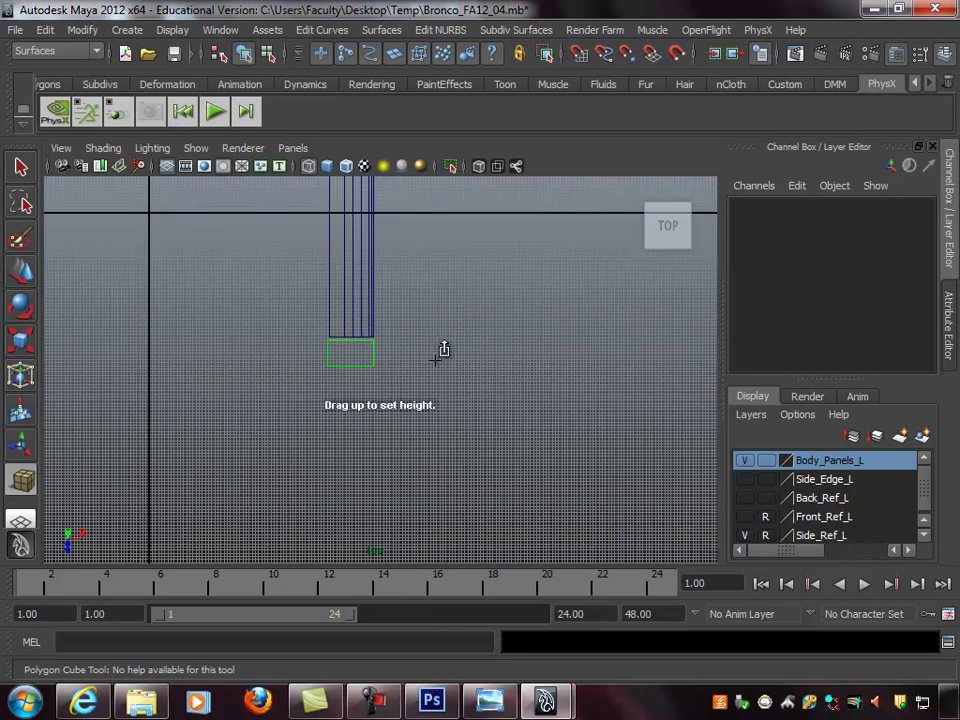
drag(395, 323, 424, 300)
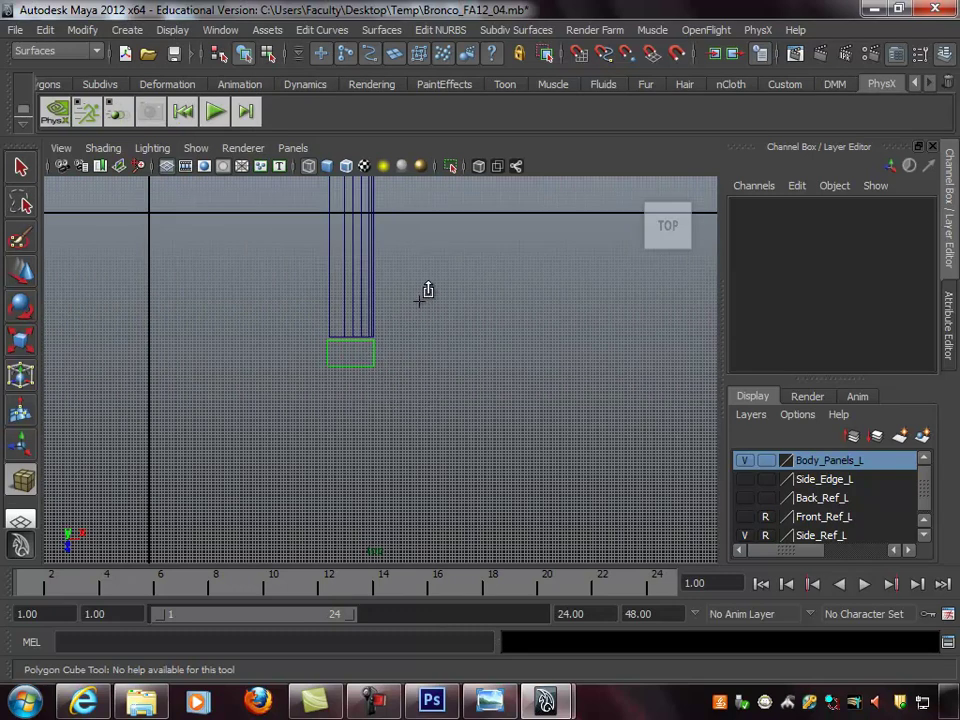
Raise the cube to Translate Y 93.026 so its base is level with the top of the door panel
key(space)
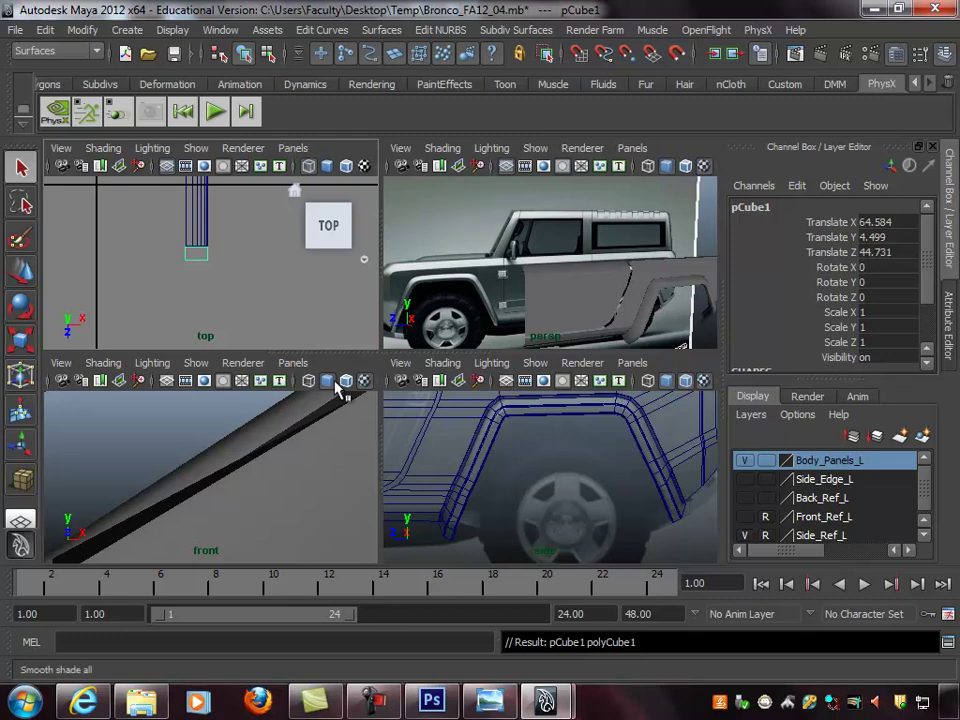
key(f)
key(w)
click(830, 252)
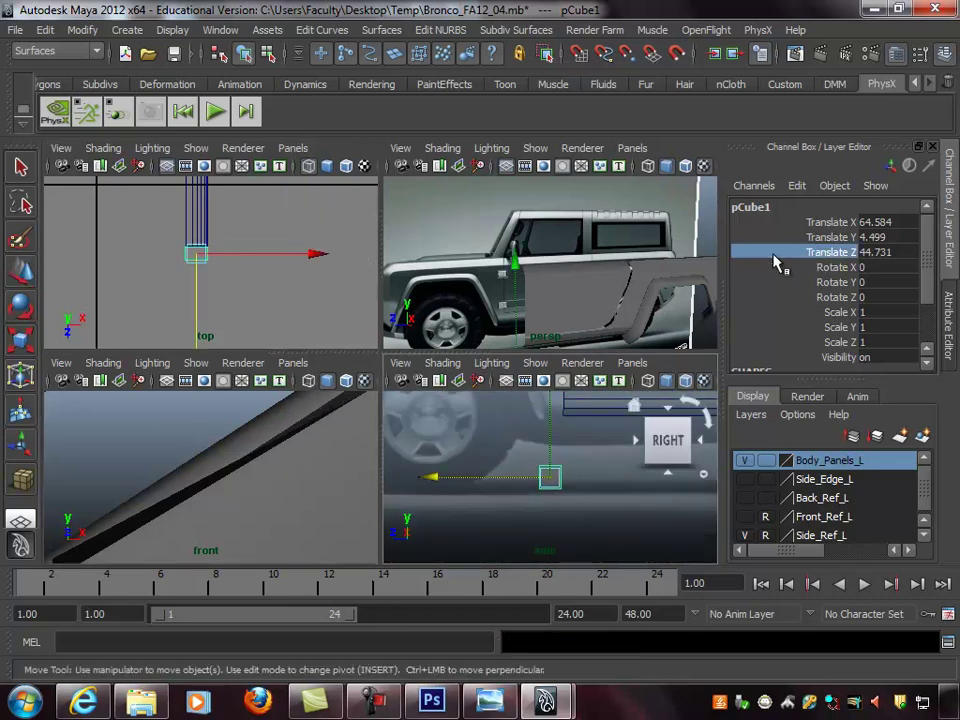
key(space)
alt+drag(570, 318, 439, 315)
drag(440, 394, 452, 242)
key(f)
alt+drag(536, 381, 229, 428)
scroll(450, 371, down, 3)
alt+drag(378, 434, 336, 444)
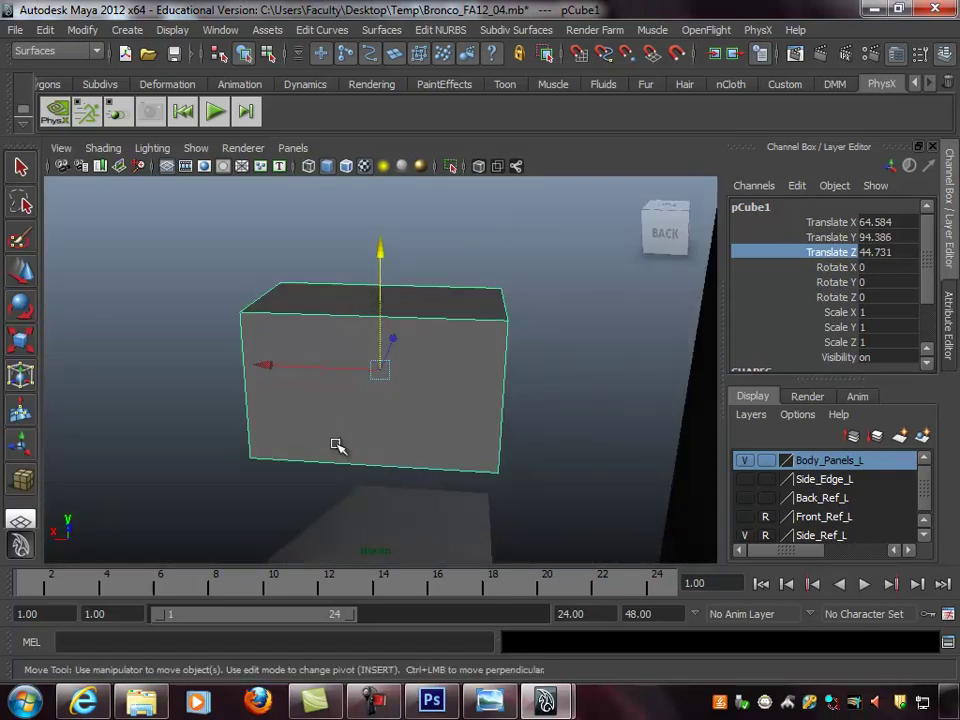
drag(385, 284, 445, 339)
alt+right_drag(453, 360, 381, 351)
Move the cube's pivot to its lower inner corner and scale the cube to 0.473 on X
key(Insert)
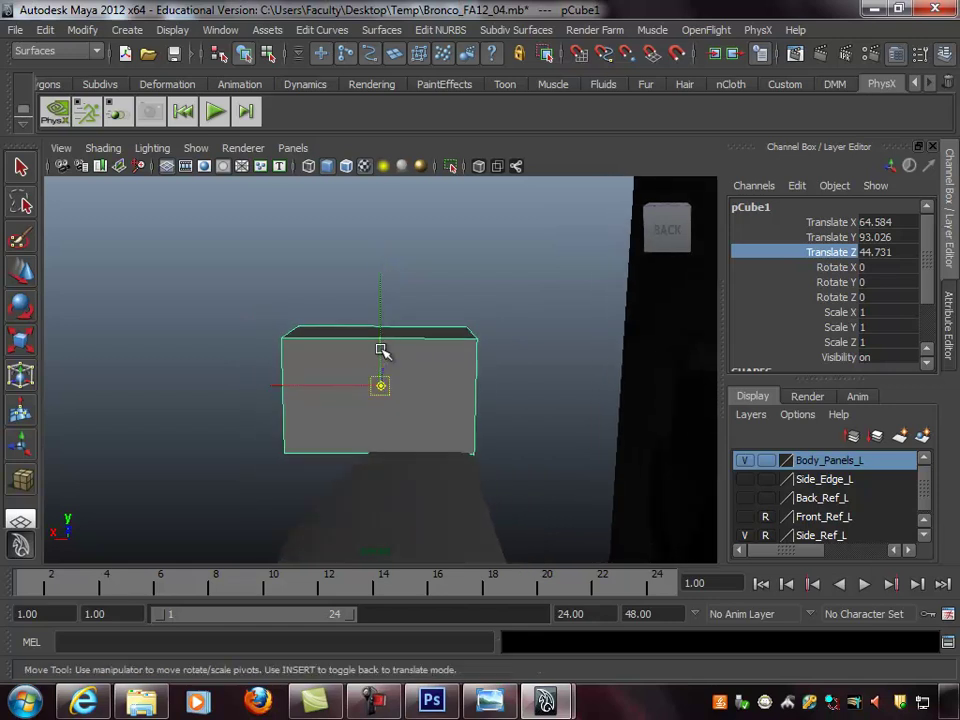
alt+drag(381, 350, 296, 399)
middle_drag(397, 399, 452, 463)
key(Insert)
alt+drag(474, 518, 465, 414)
key(e)
key(r)
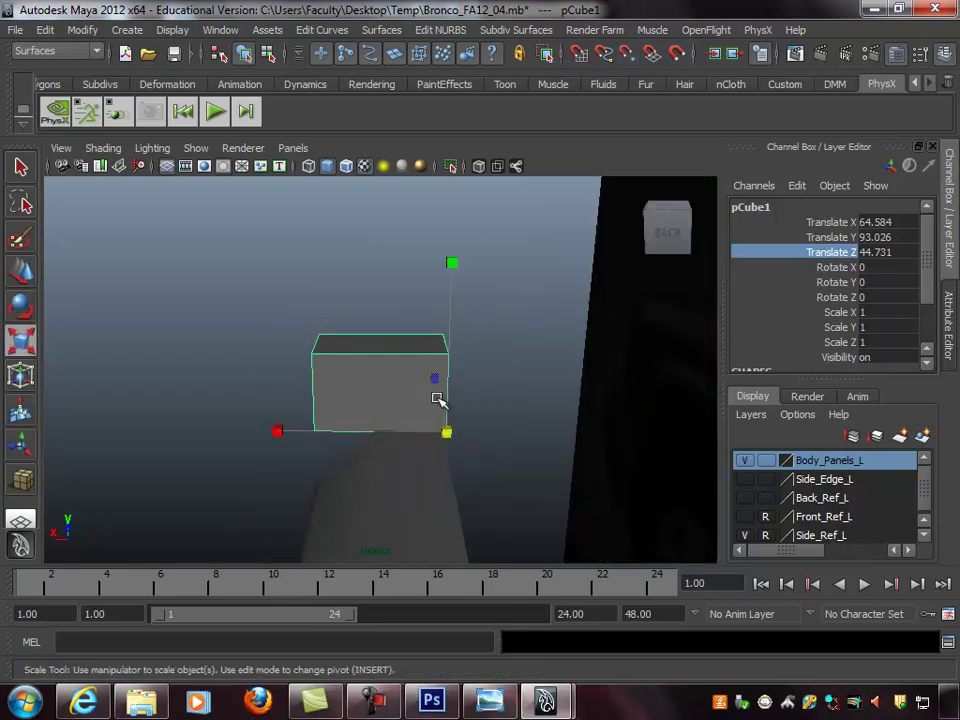
drag(279, 431, 462, 375)
Move the cube's top four vertices back along Z to slant it with the windshield pillar in the side reference
right_drag(371, 370, 298, 366)
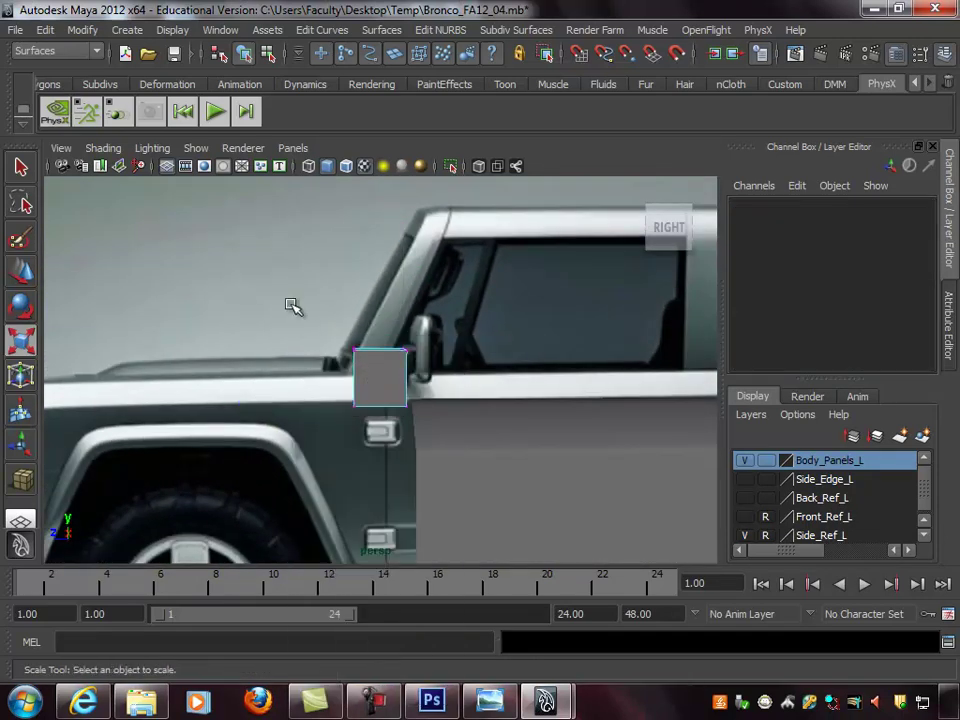
drag(304, 329, 477, 380)
key(space)
key(f)
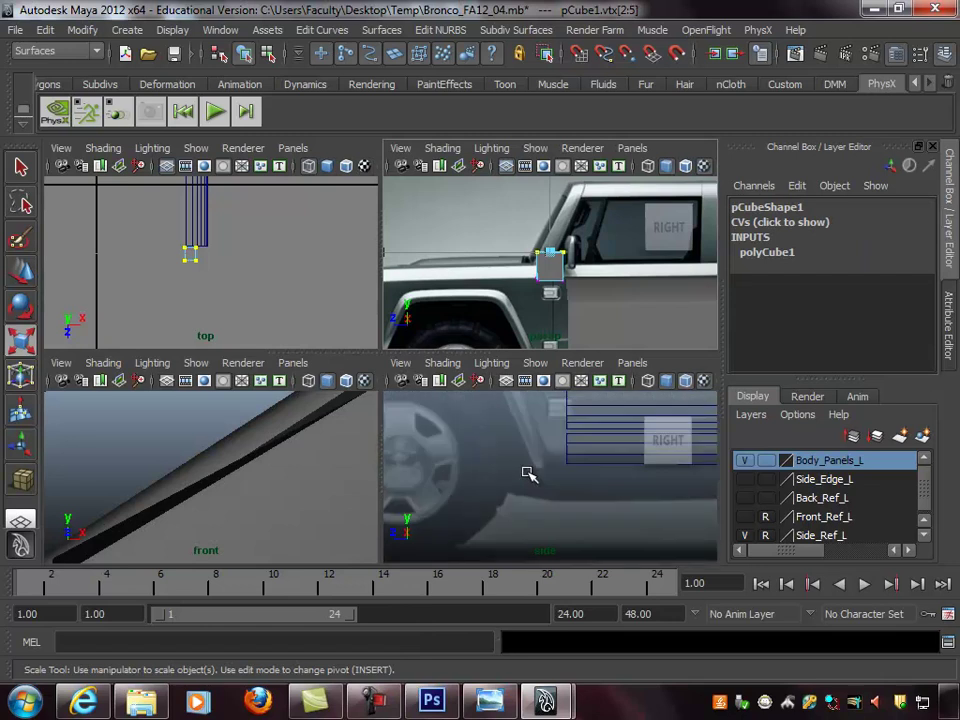
key(space)
scroll(443, 399, down, 8)
alt+middle_drag(476, 403, 416, 414)
key(w)
drag(210, 366, 283, 368)
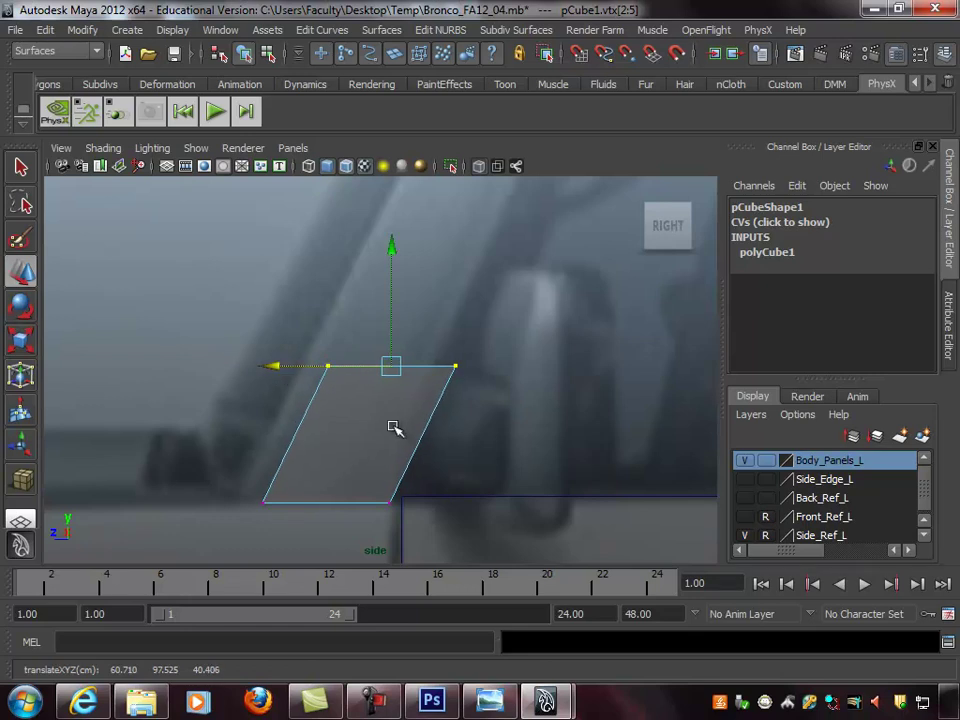
Return to object mode and move the slanted cube forward to Translate Z 46.338, onto the base of the windshield pillar
key(F8)
drag(336, 506, 299, 502)
alt+right_drag(548, 398, 300, 382)
alt+right_drag(426, 369, 118, 359)
key(space)
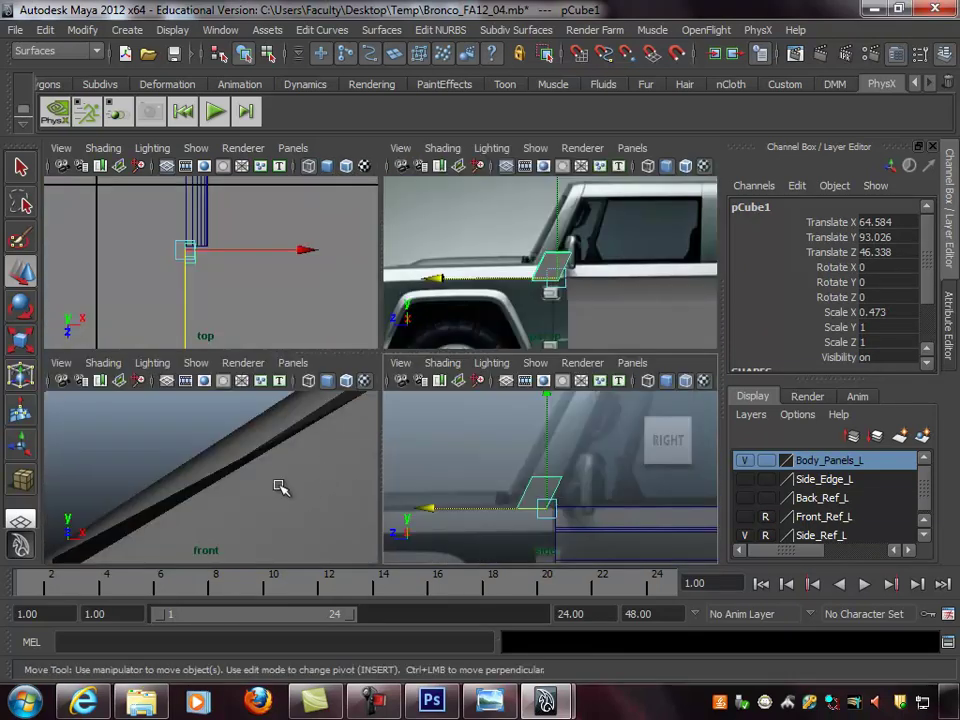
key(space)
alt+right_drag(420, 435, 516, 407)
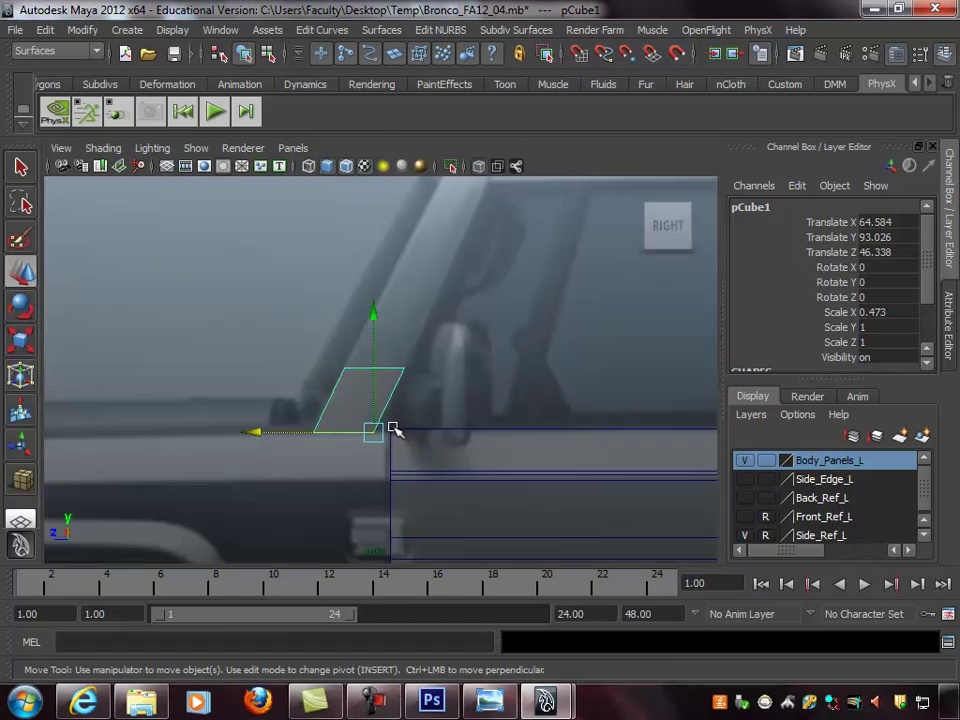
Extrude the cube's top face along the windshield pillar in world space, with Translate Y 13.632 and Translate Z -6.605
key(space)
key(space)
alt+drag(414, 360, 560, 385)
right_drag(410, 340, 400, 374)
click(385, 372)
alt+drag(508, 347, 335, 350)
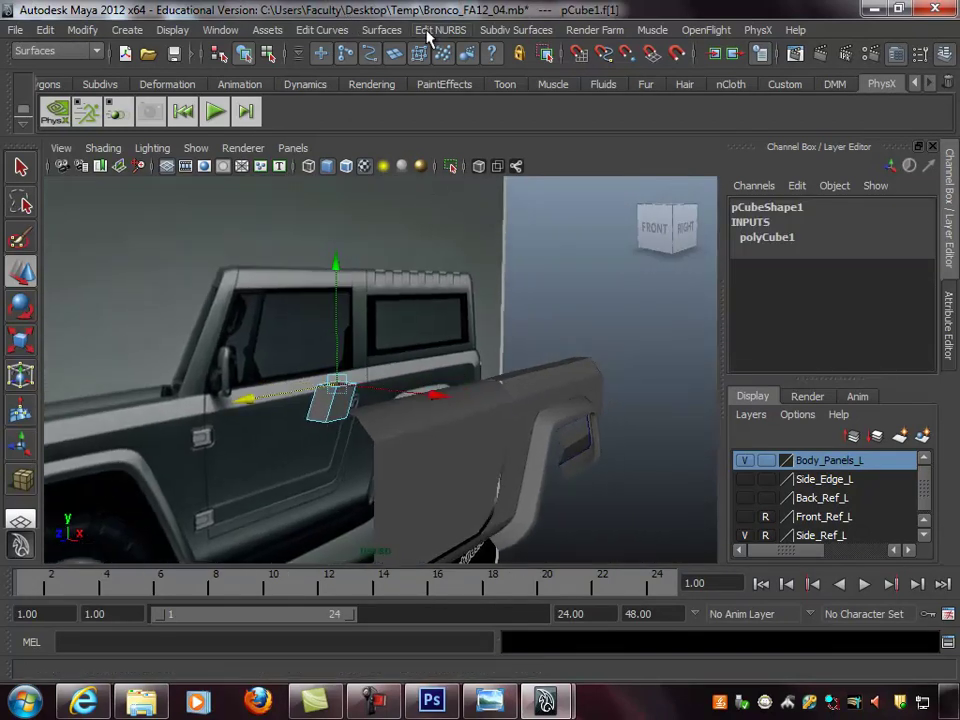
key(space)
key(space)
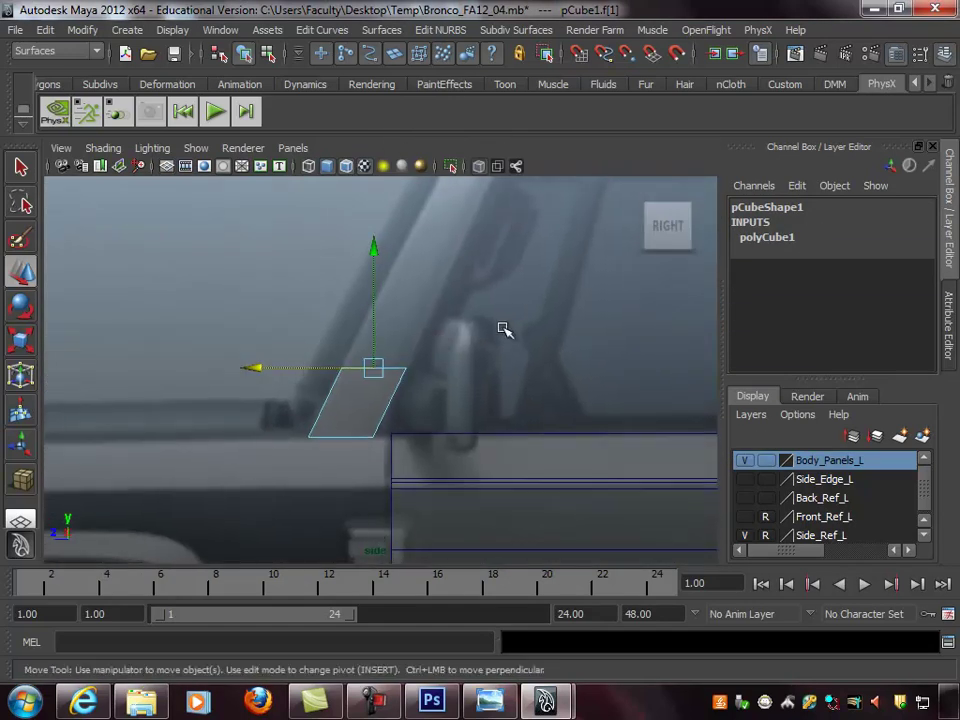
alt+middle_drag(437, 337, 362, 369)
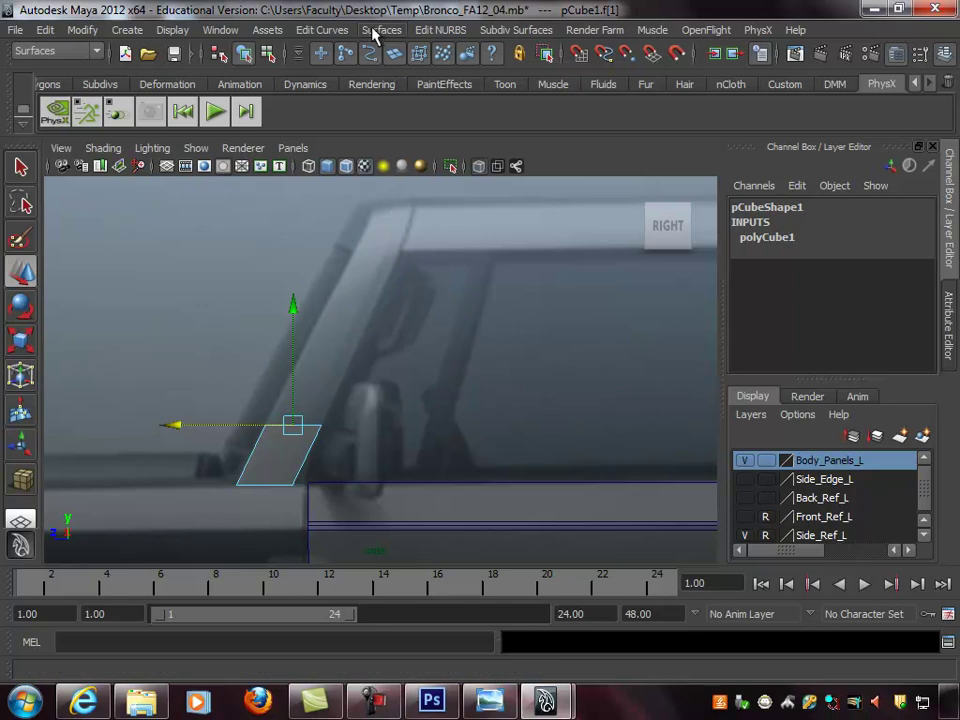
click(55, 50)
click(40, 77)
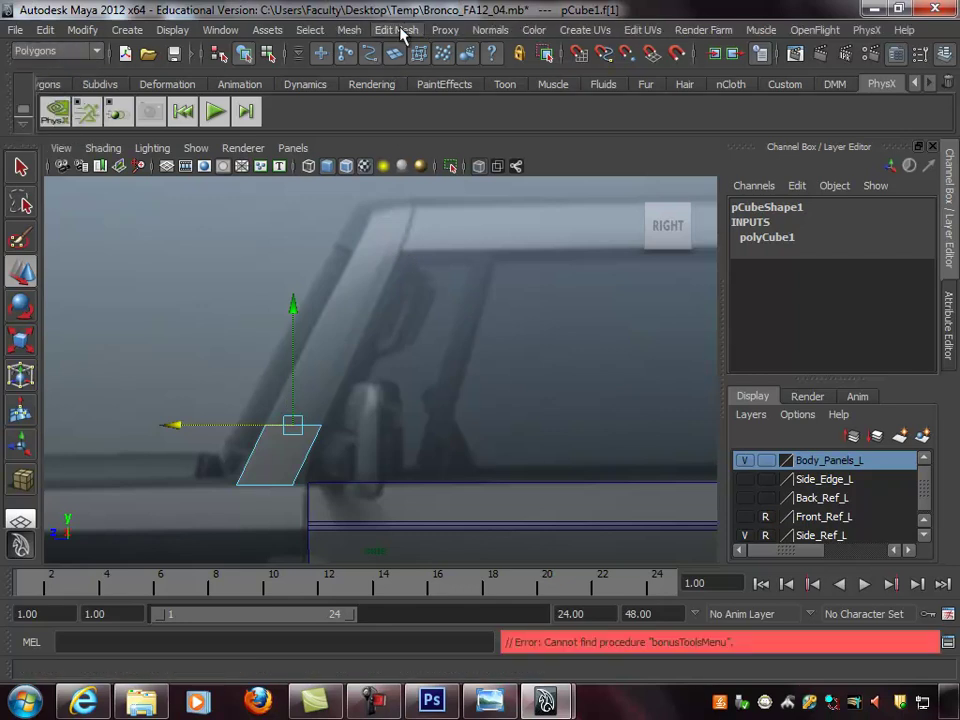
click(398, 30)
click(427, 80)
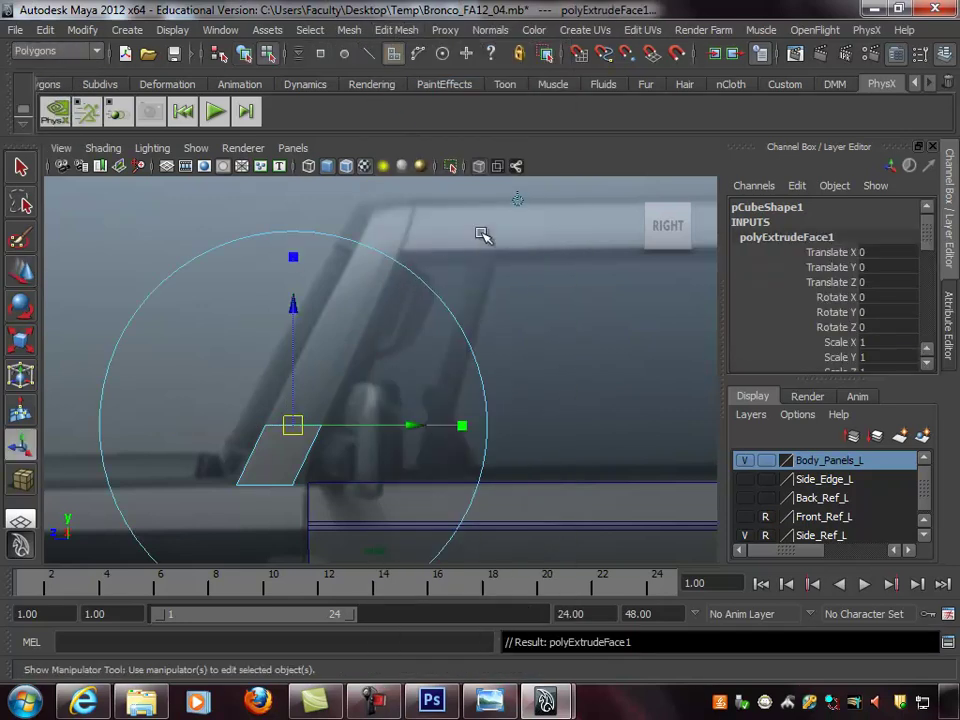
click(518, 198)
drag(295, 316, 300, 216)
drag(180, 335, 223, 332)
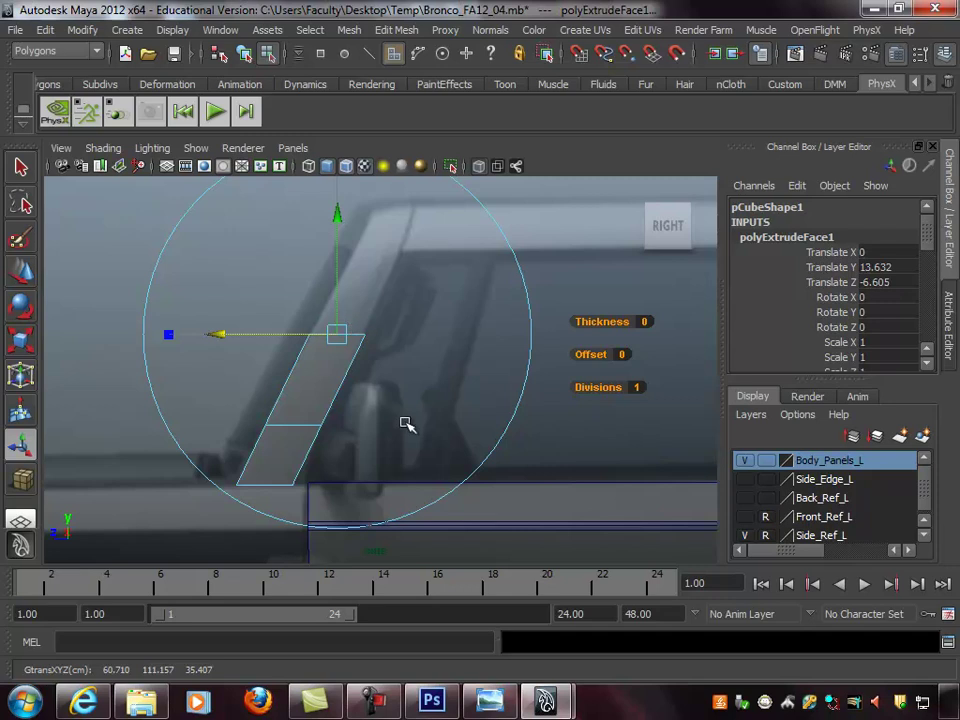
alt+right_drag(498, 365, 450, 347)
alt+middle_drag(450, 347, 430, 380)
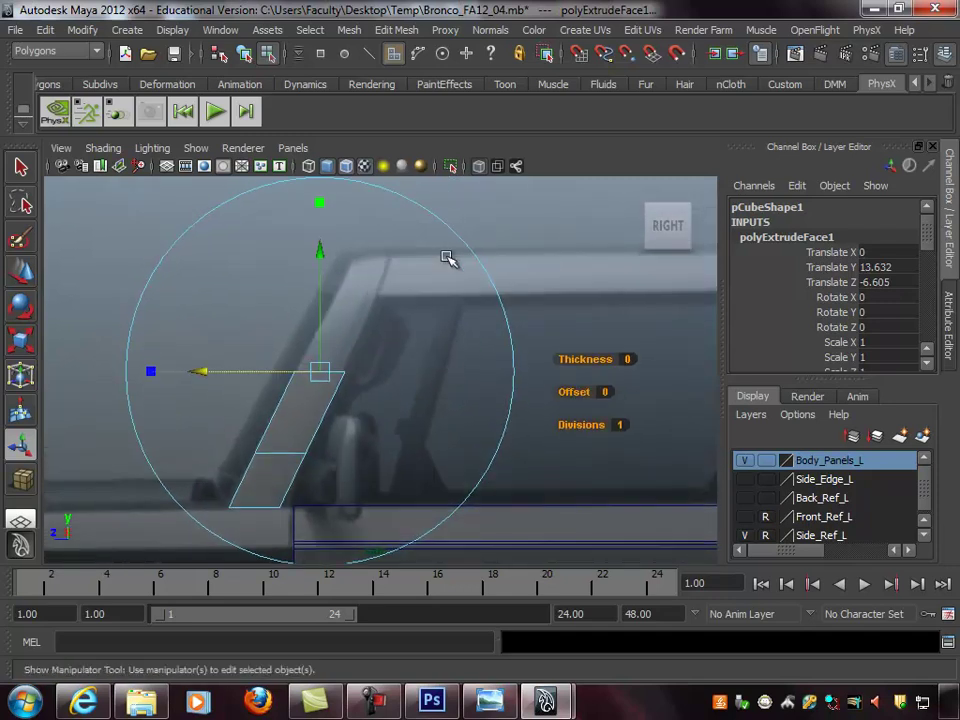
Extrude the pillar's top face again, up and back along the windshield pillar to the top of the side window
key(ctrl+e)
drag(328, 253, 340, 203)
drag(381, 305, 414, 304)
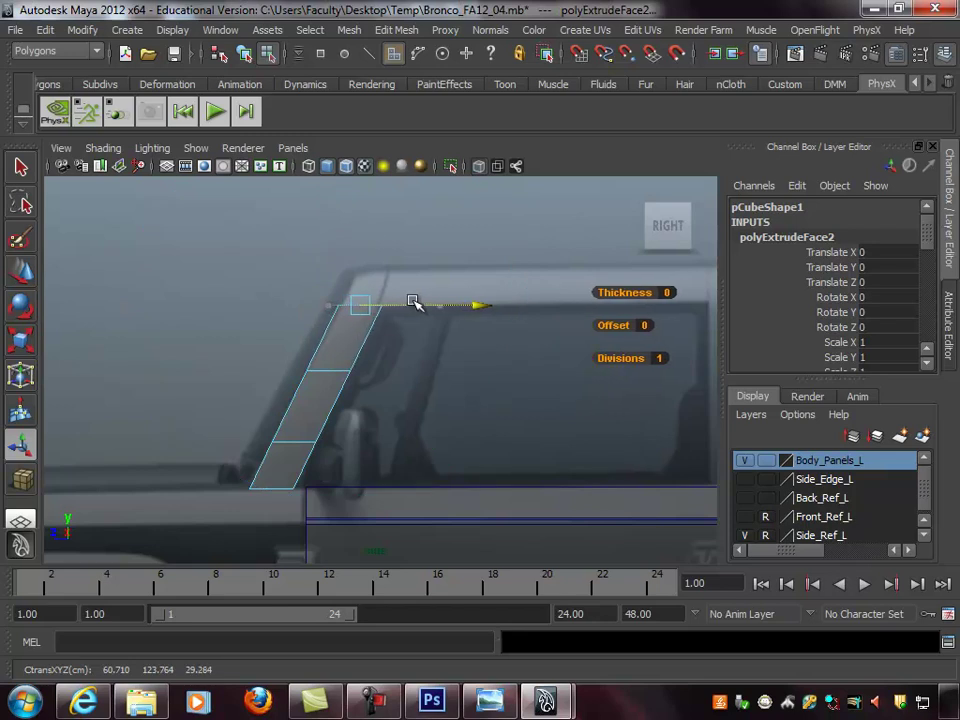
alt+right_drag(521, 375, 379, 351)
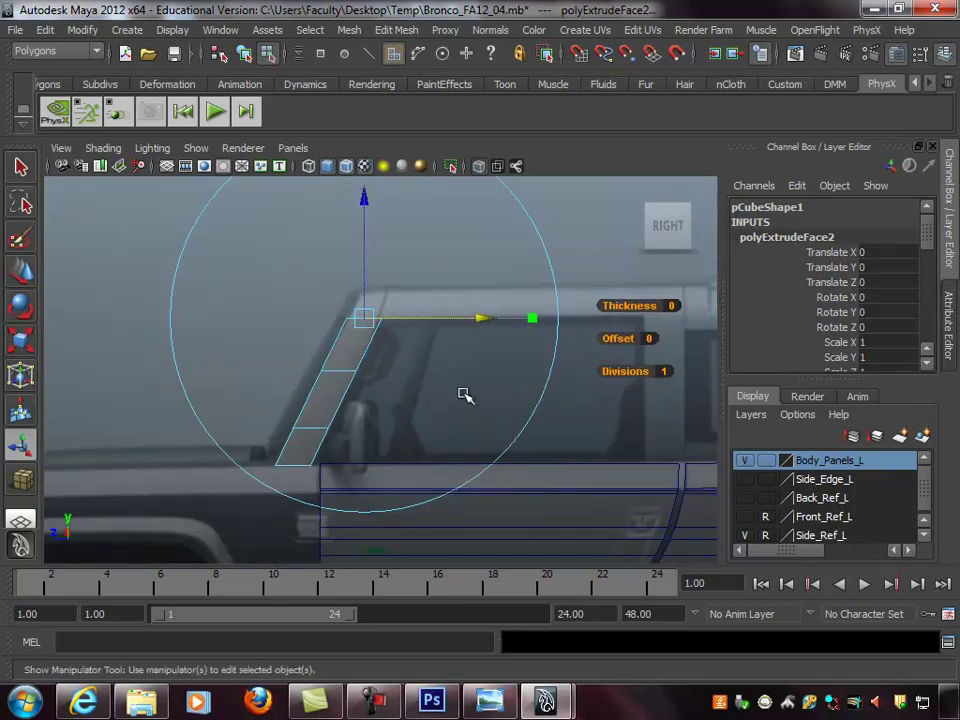
Show the Front_Ref_L layer and bring the extruded pillar into sight in the front view
key(space)
key(space)
alt+drag(530, 322, 478, 335)
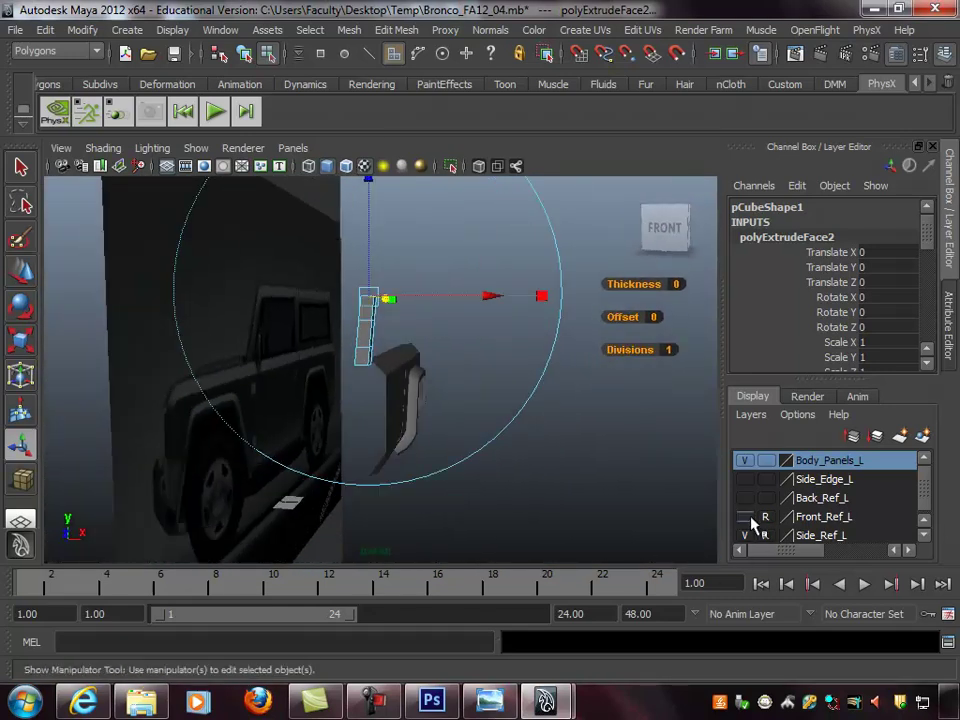
click(744, 516)
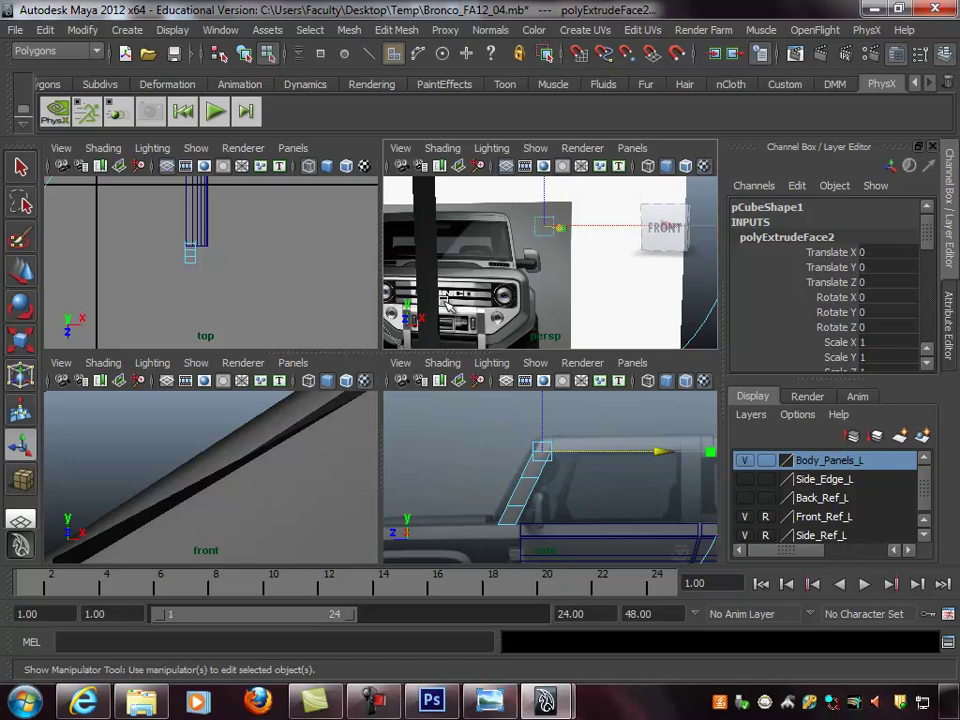
alt+right_drag(274, 496, 161, 439)
alt+middle_drag(161, 439, 176, 484)
alt+right_drag(176, 484, 176, 424)
alt+middle_drag(176, 424, 150, 484)
alt+middle_drag(203, 440, 244, 445)
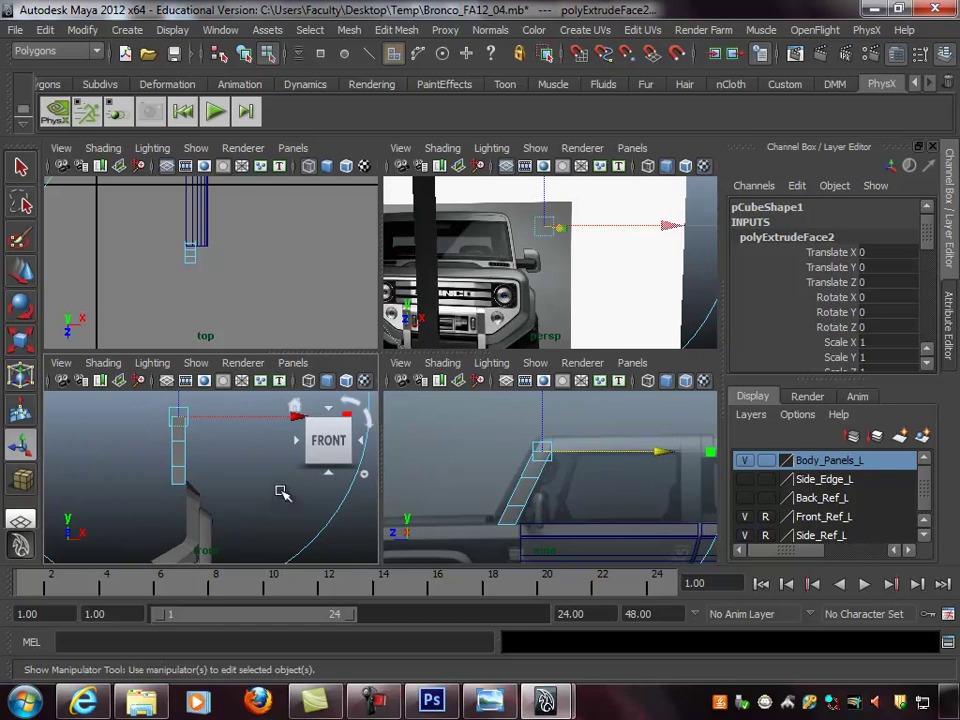
alt+drag(270, 487, 144, 476)
click(163, 478)
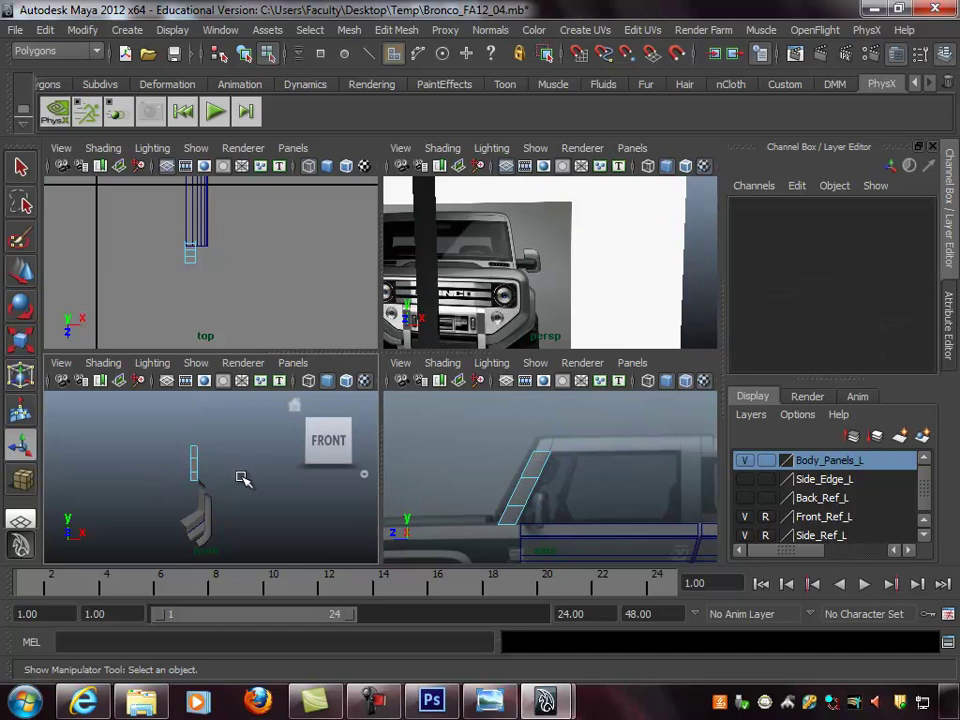
alt+right_drag(268, 476, 219, 465)
click(690, 281)
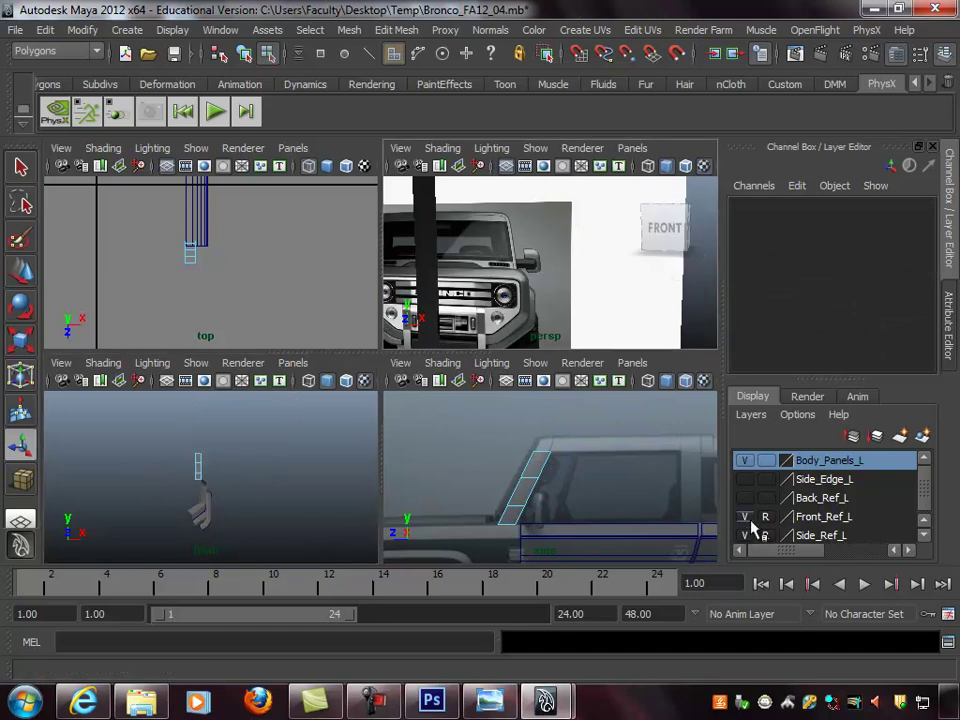
Switch off the reference lock on the Front_Ref_L layer and select the front reference plane
click(765, 516)
click(355, 471)
click(610, 345)
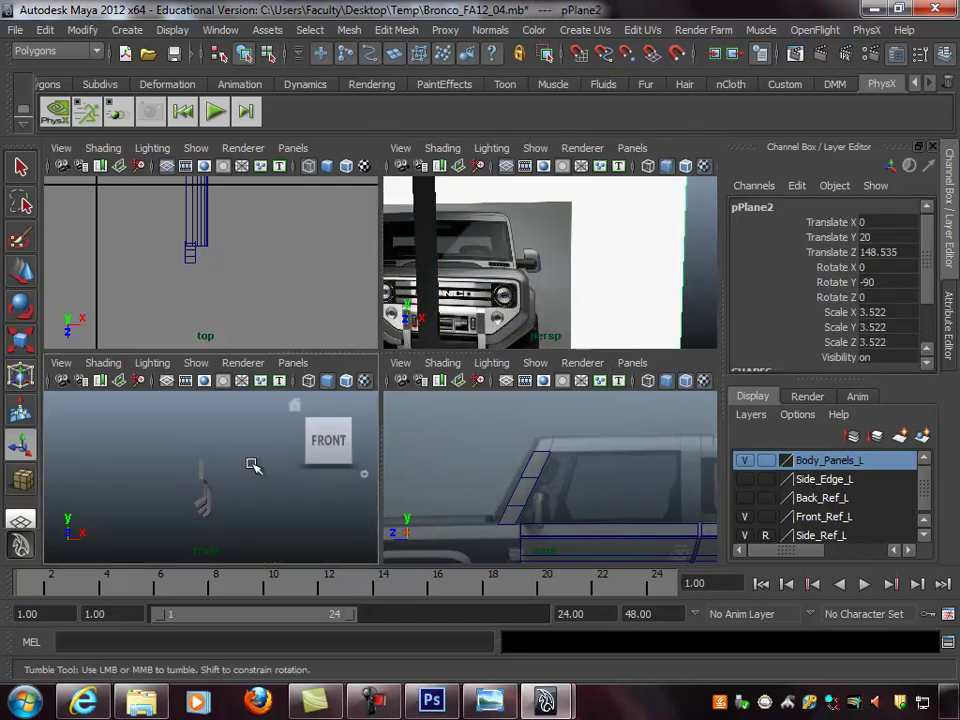
key(space)
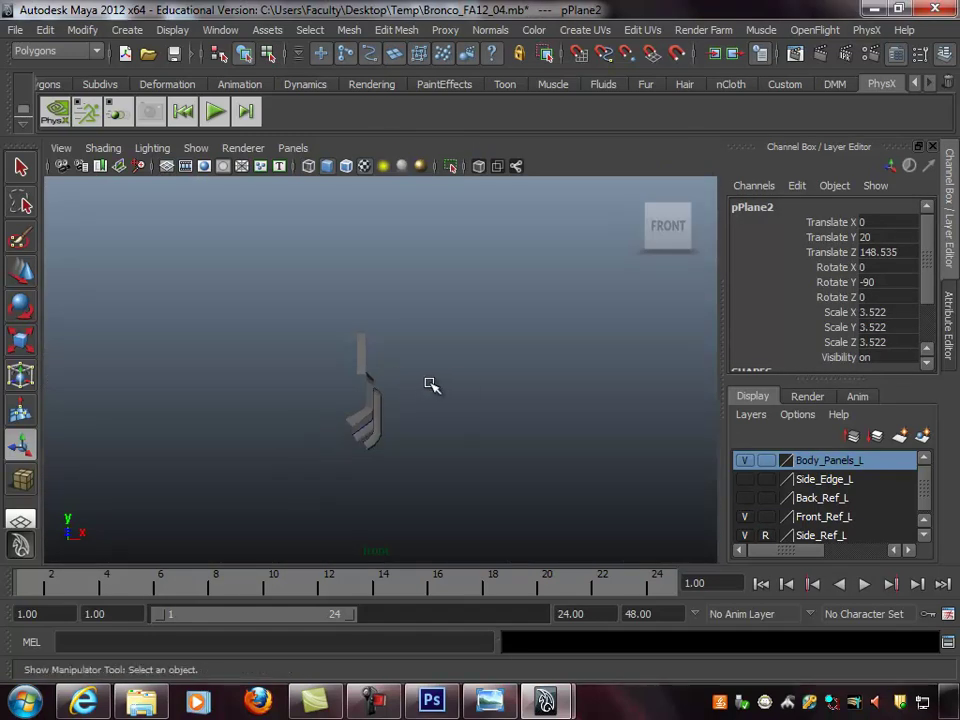
key(space)
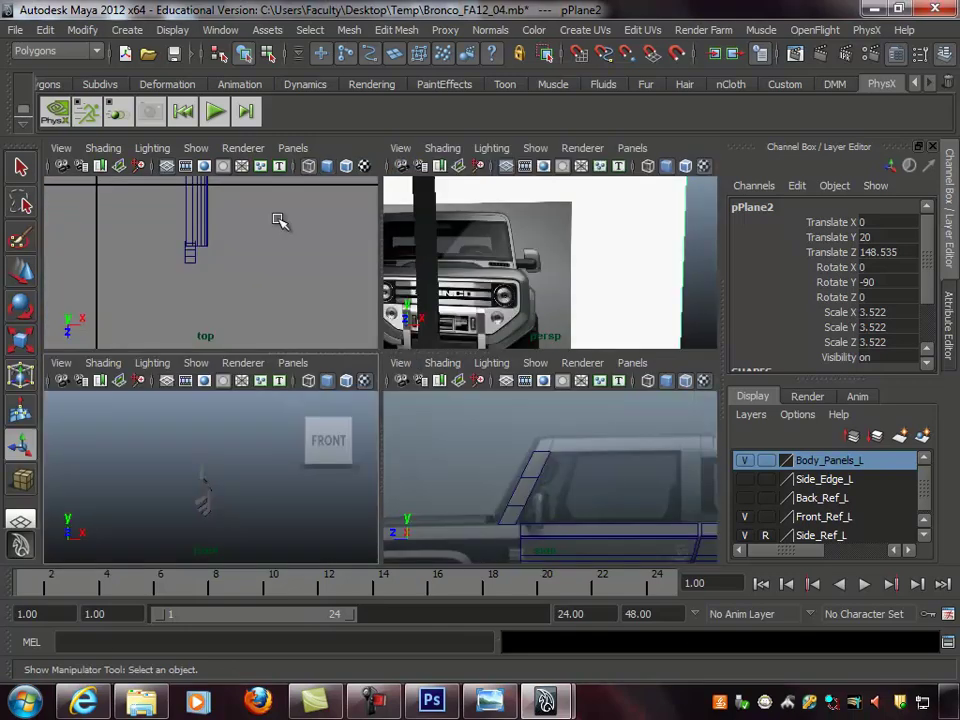
Move the front reference plane back along Z to about -47.485, behind the windshield pillar
drag(657, 250, 608, 220)
alt+right_drag(298, 454, 220, 462)
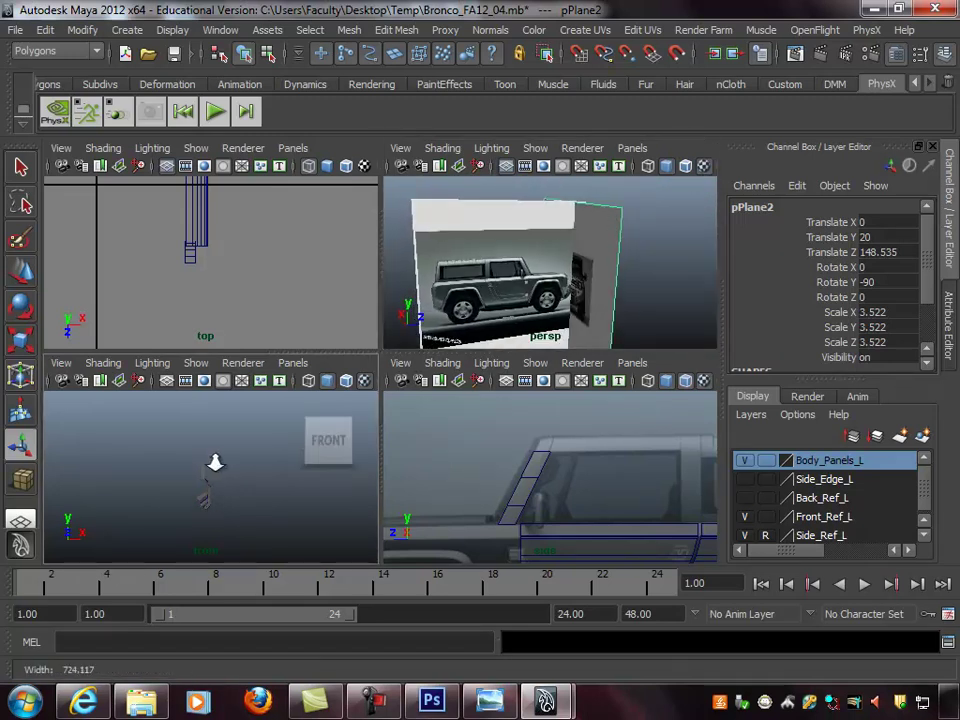
alt+right_drag(45, 486, 467, 431)
key(f)
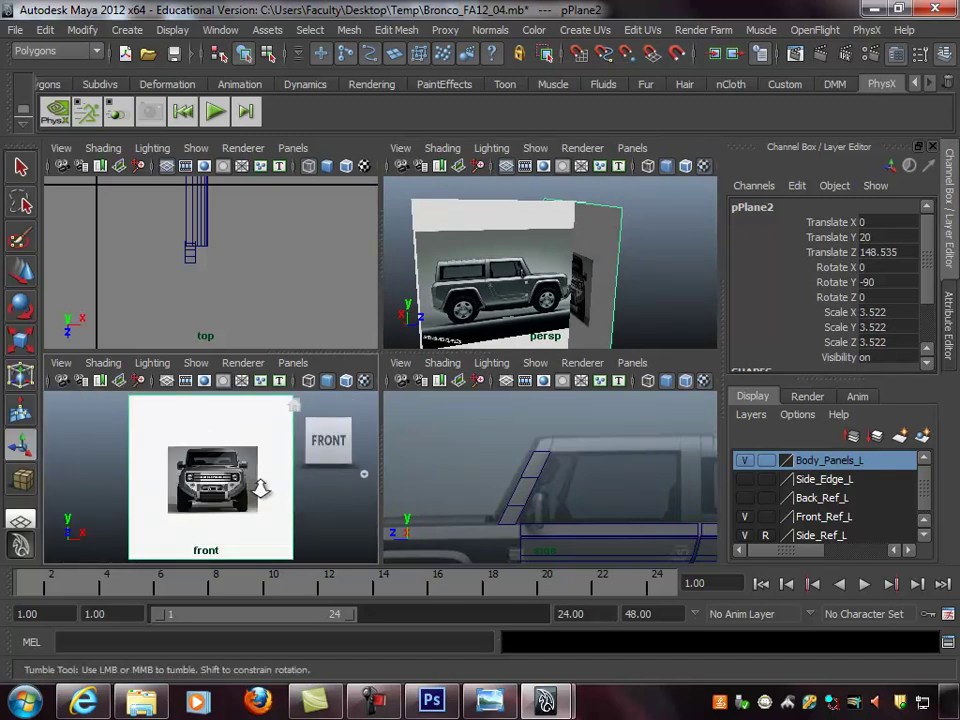
alt+right_drag(261, 491, 236, 478)
alt+right_drag(626, 255, 620, 271)
key(w)
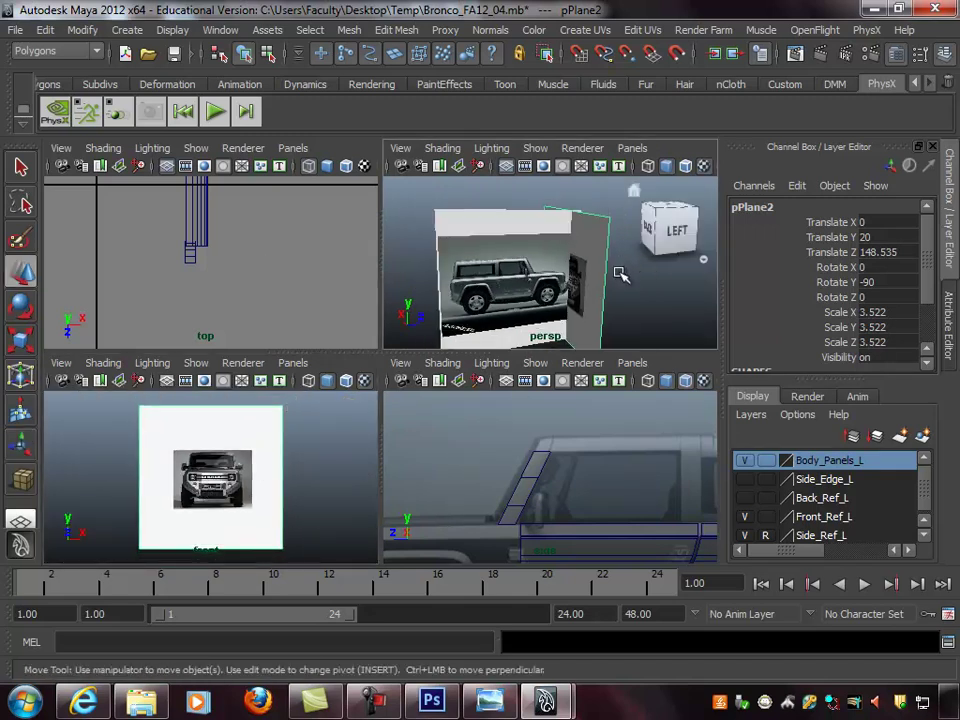
drag(662, 294, 545, 300)
Select the pillar cube in the front view and scale it to 0.2 on X
alt+right_drag(195, 470, 294, 401)
key(space)
alt+right_drag(223, 414, 505, 371)
alt+middle_drag(505, 371, 343, 427)
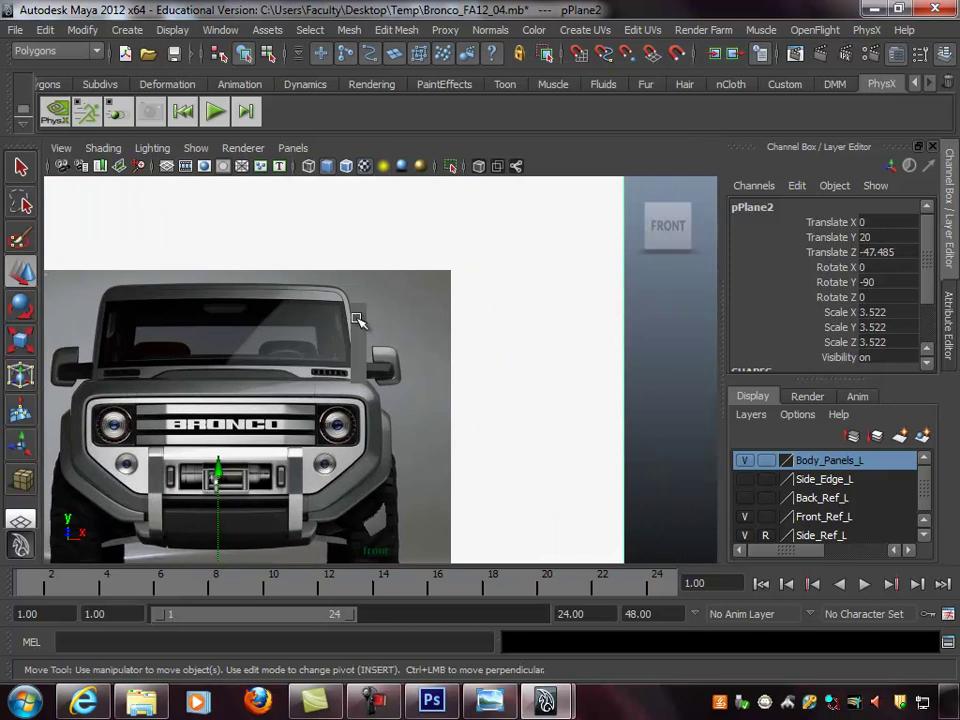
click(357, 325)
scroll(405, 360, up, 4)
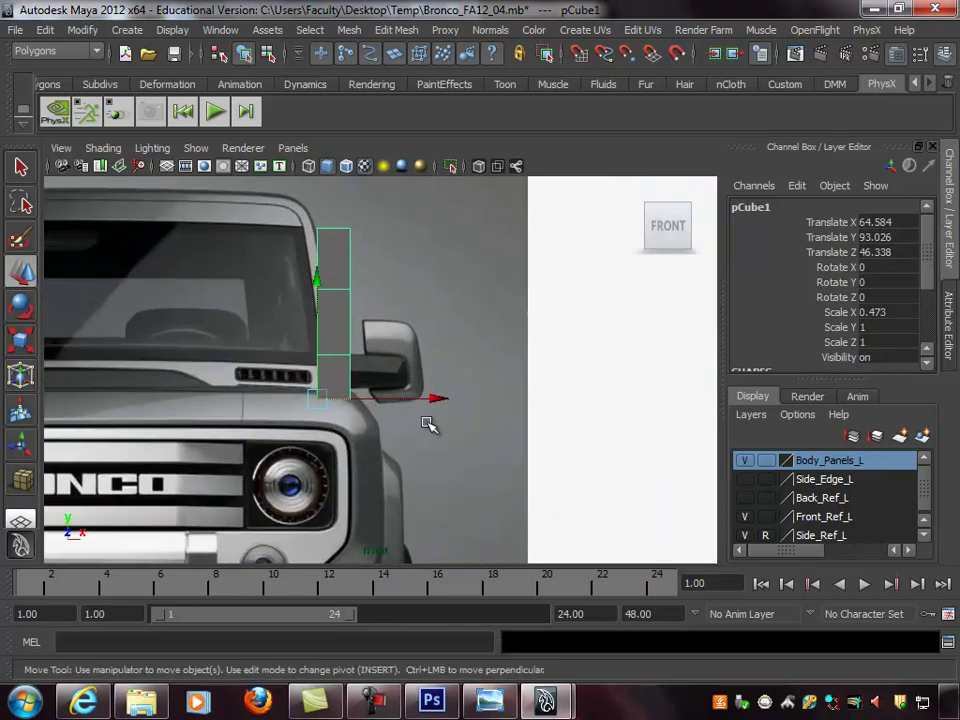
key(r)
drag(481, 396, 387, 400)
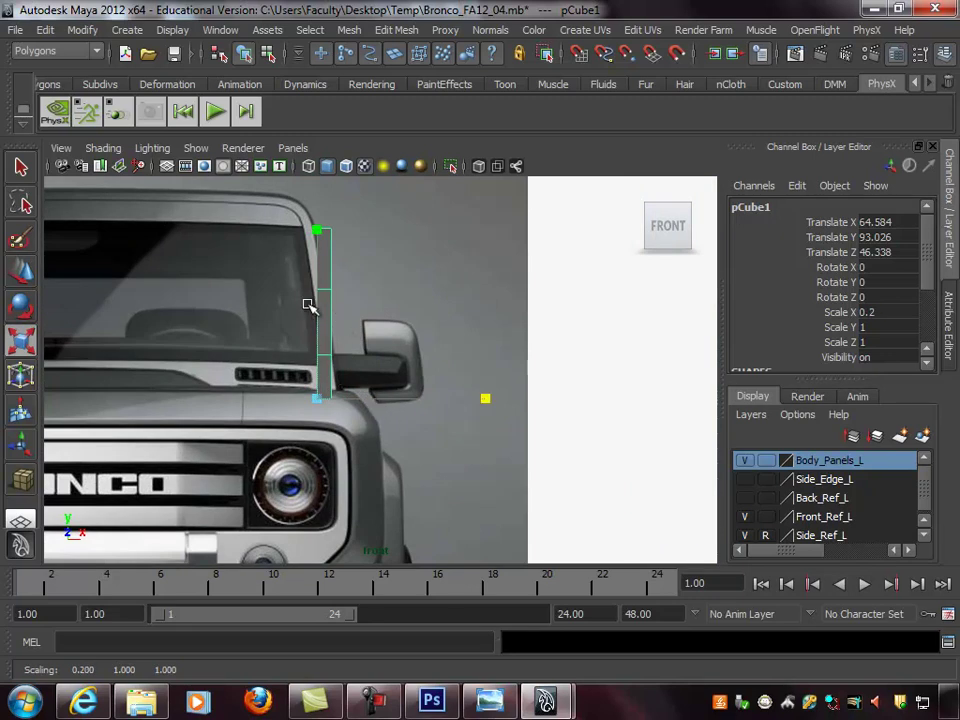
Move the pillar's upper vertex rows inward along X, row by row, to follow the windshield pillar's slant in the front reference
alt+right_drag(261, 319, 335, 337)
right_drag(326, 218, 216, 197)
drag(406, 369, 397, 367)
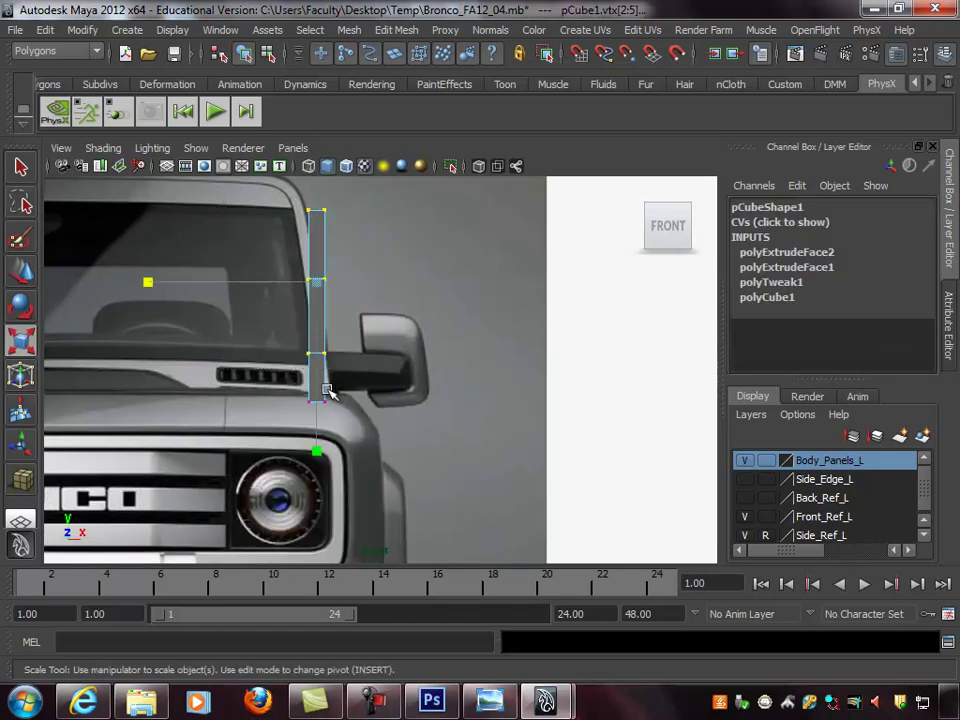
key(w)
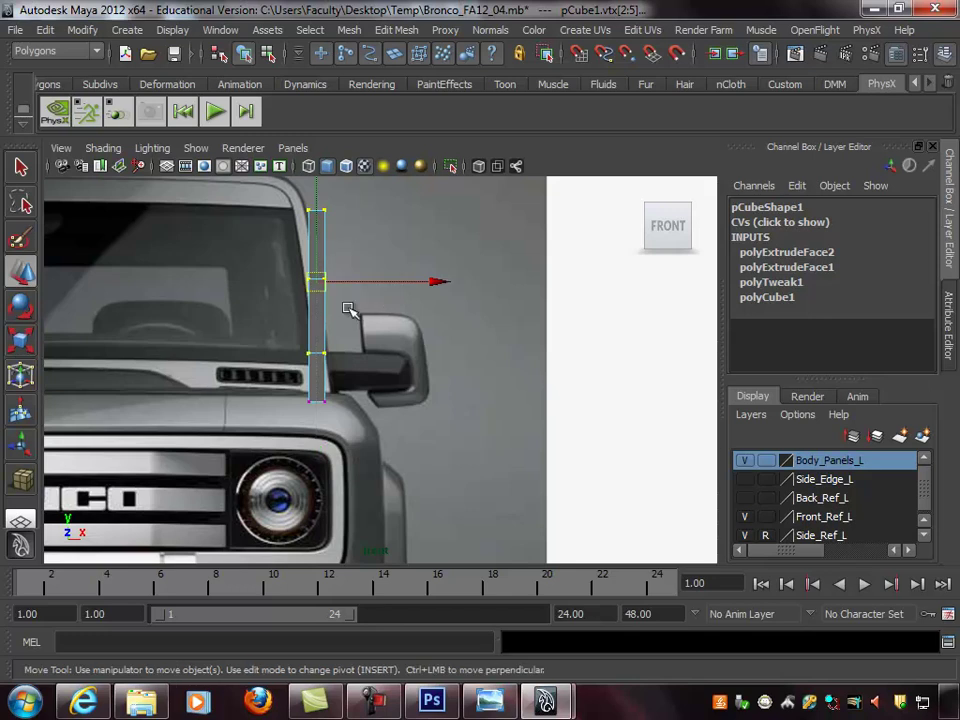
drag(380, 283, 371, 282)
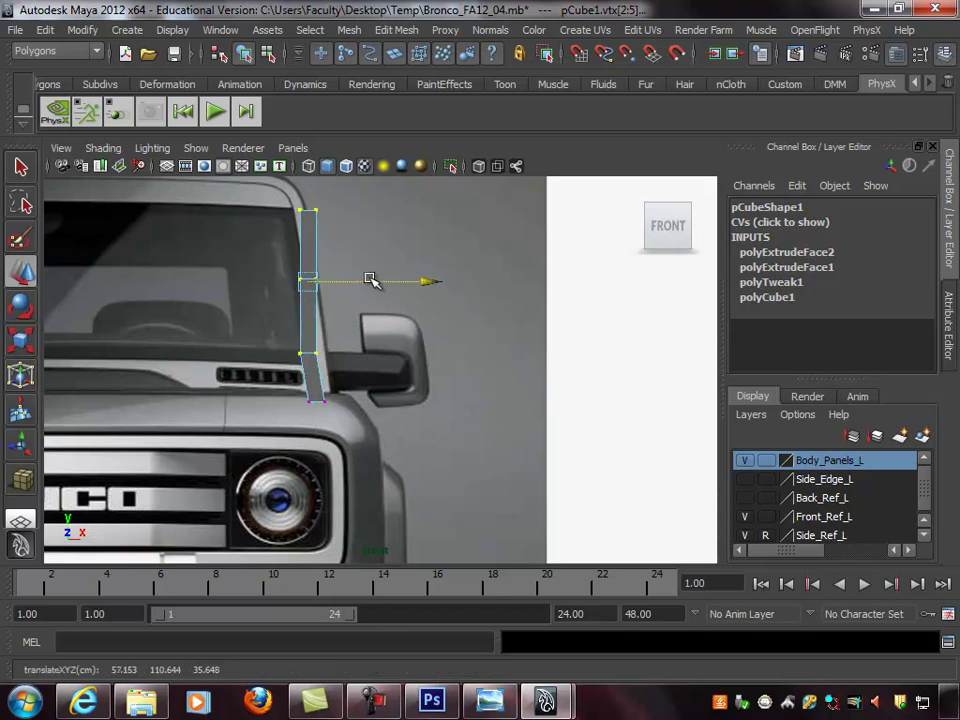
drag(222, 183, 371, 300)
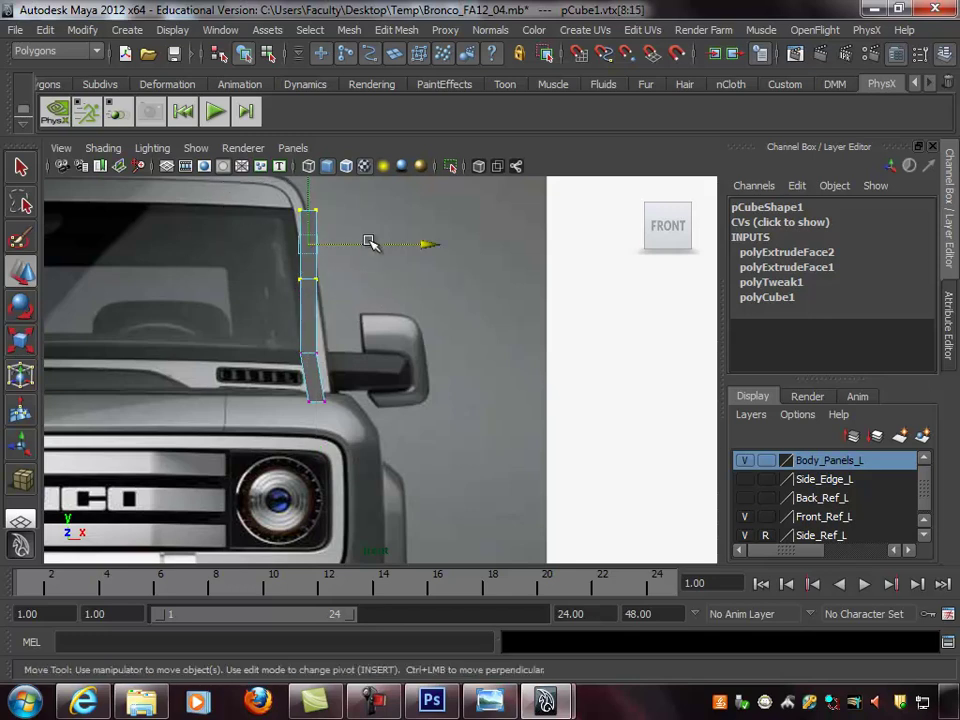
drag(368, 245, 336, 210)
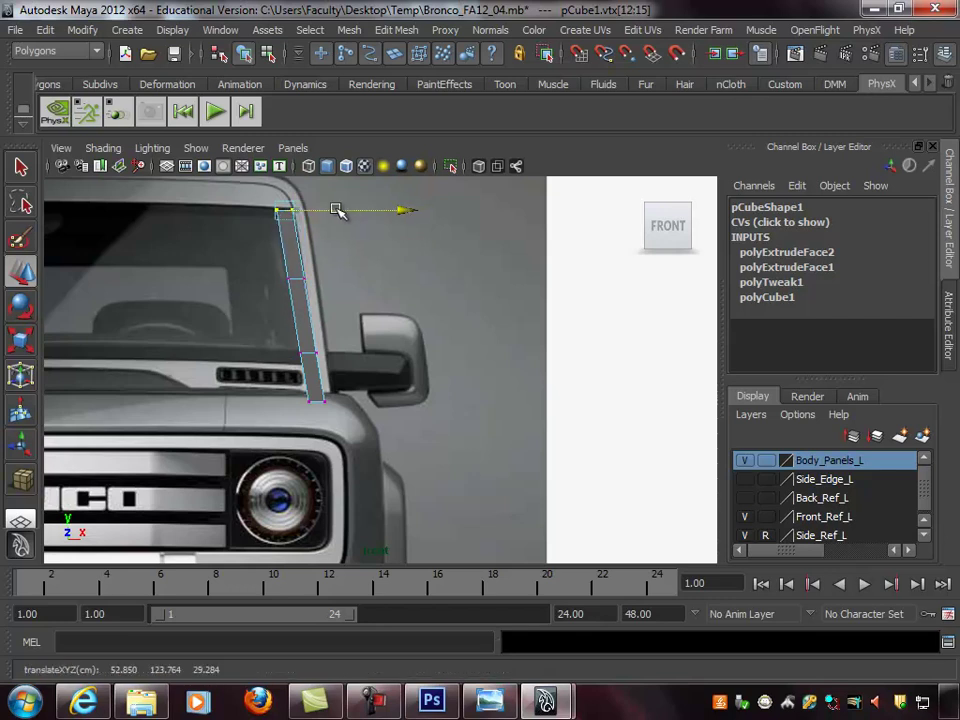
Rotate the pillar's top vertices in the front view to tilt its end toward the rounded windshield corner
alt+right_drag(276, 257, 343, 257)
alt+middle_drag(343, 257, 357, 326)
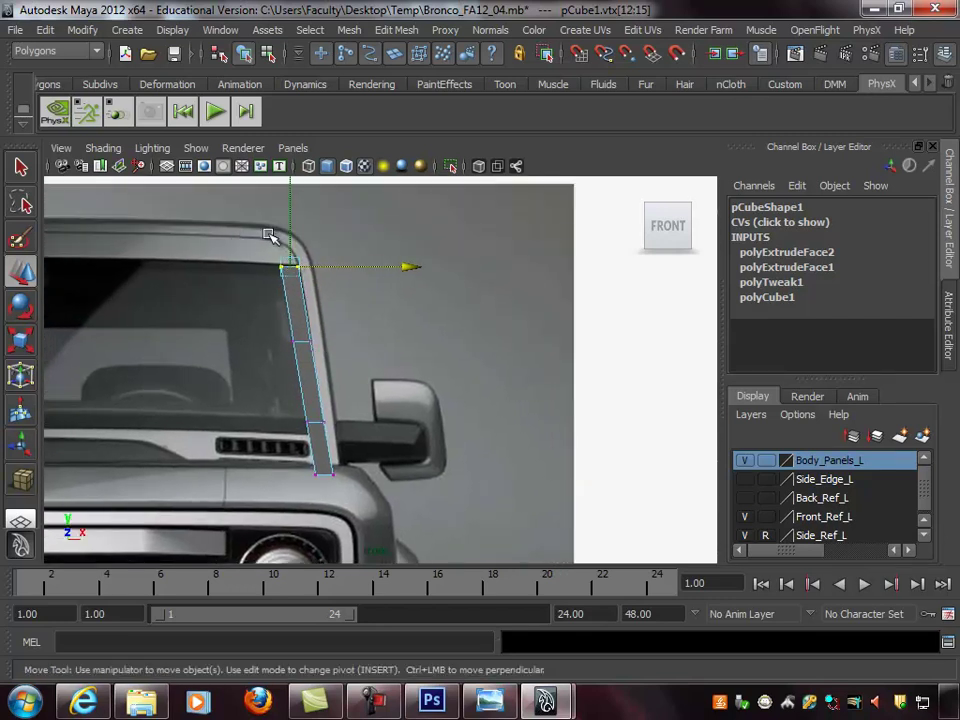
alt+right_drag(237, 273, 326, 272)
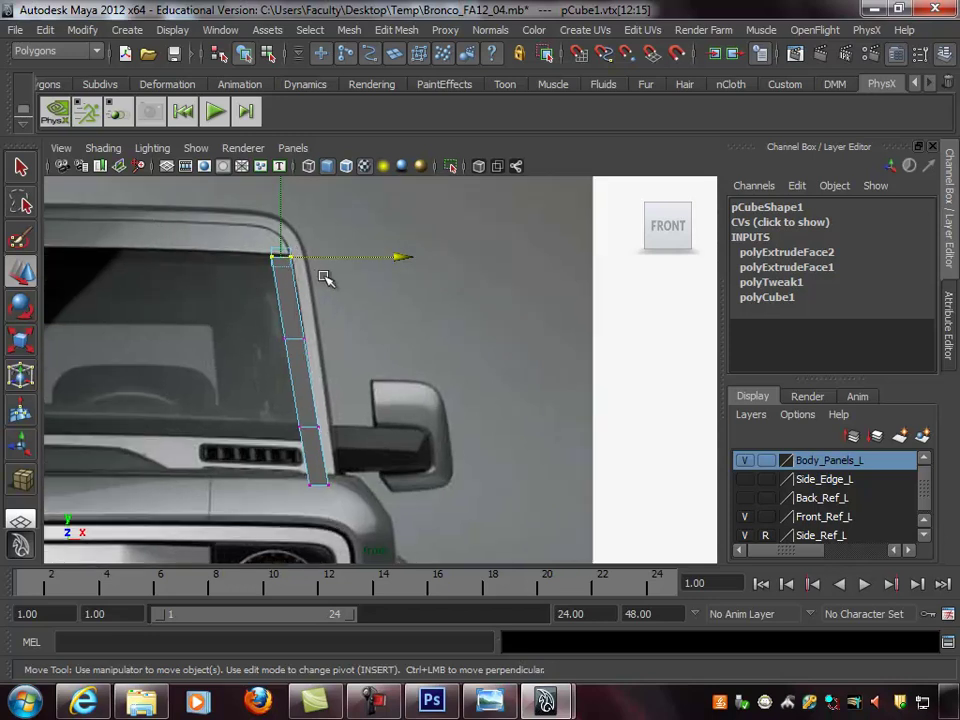
key(e)
alt+right_drag(420, 271, 410, 270)
alt+middle_drag(432, 264, 431, 304)
drag(446, 264, 434, 235)
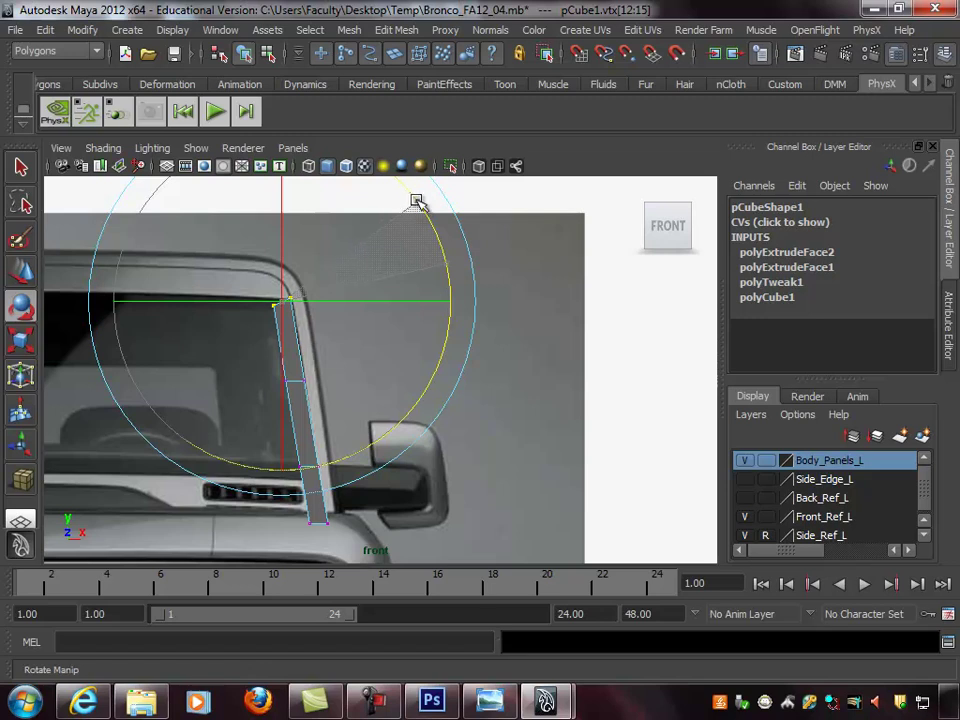
Select the pillar's top end face and extrude it a short way up into the windshield frame's rounded corner
key(space)
alt+drag(452, 287, 374, 321)
key(space)
mouse_move(380, 385)
right_down()
mouse_move(377, 362)
mouse_move(376, 392)
right_up()
alt+drag(514, 334, 386, 360)
alt+drag(399, 407, 497, 397)
right_drag(398, 364, 396, 404)
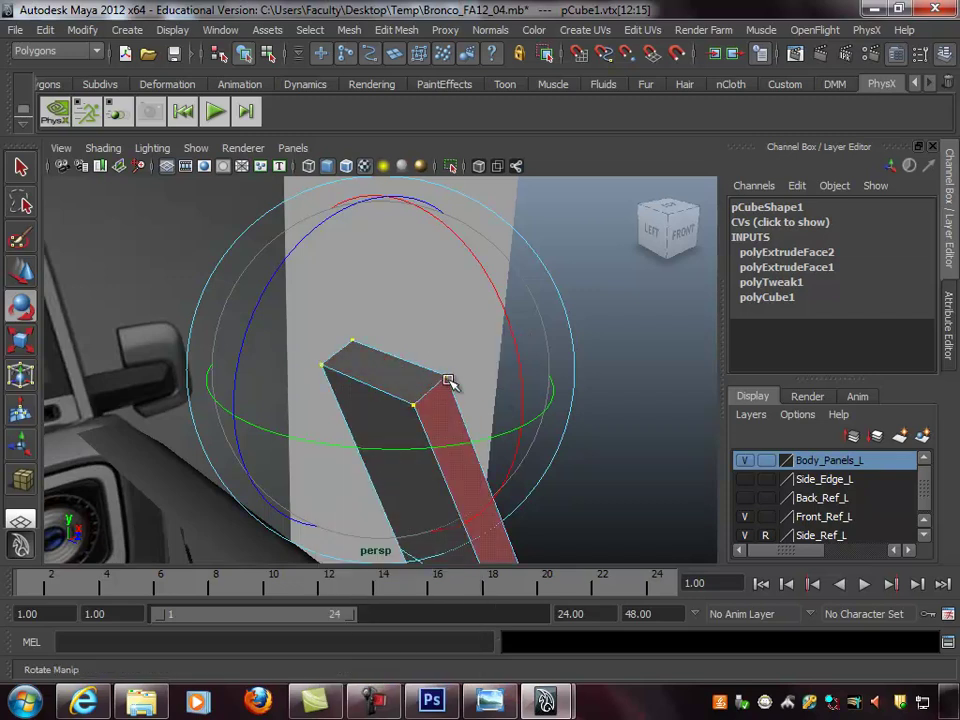
key(q)
click(433, 392)
alt+drag(433, 399, 403, 400)
click(396, 30)
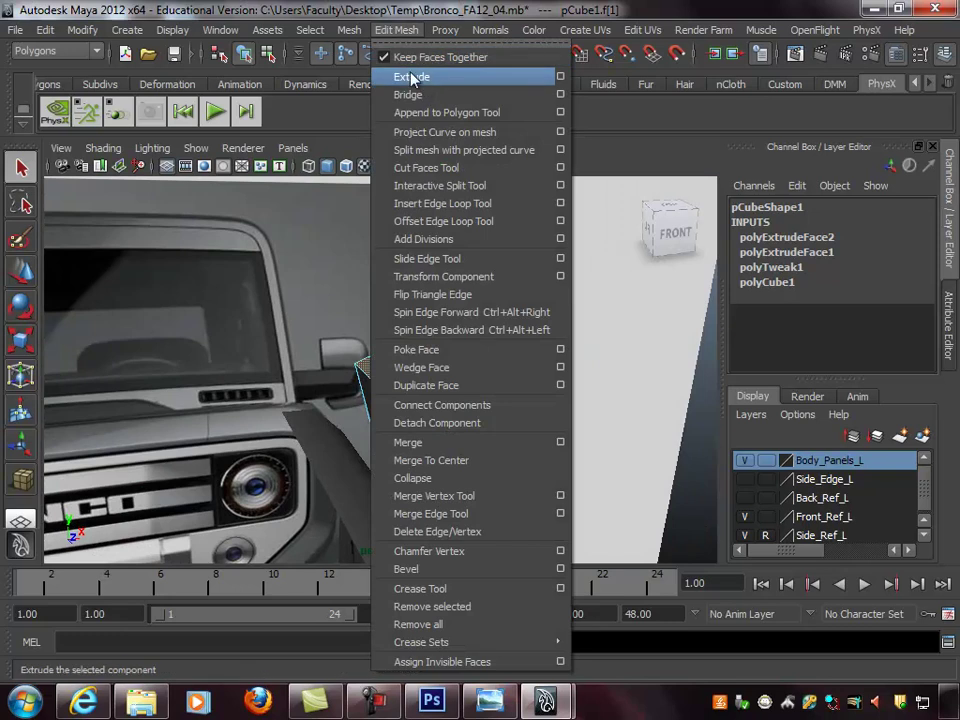
click(405, 47)
alt+right_drag(493, 273, 380, 376)
key(space)
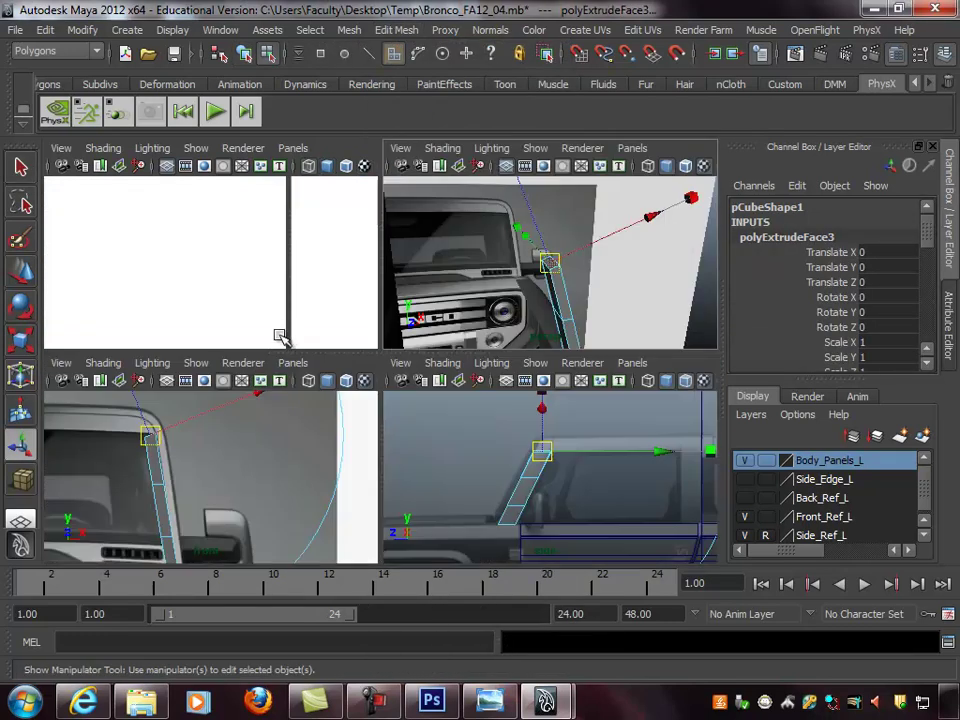
key(f)
key(space)
alt+right_drag(566, 339, 178, 342)
drag(367, 337, 356, 290)
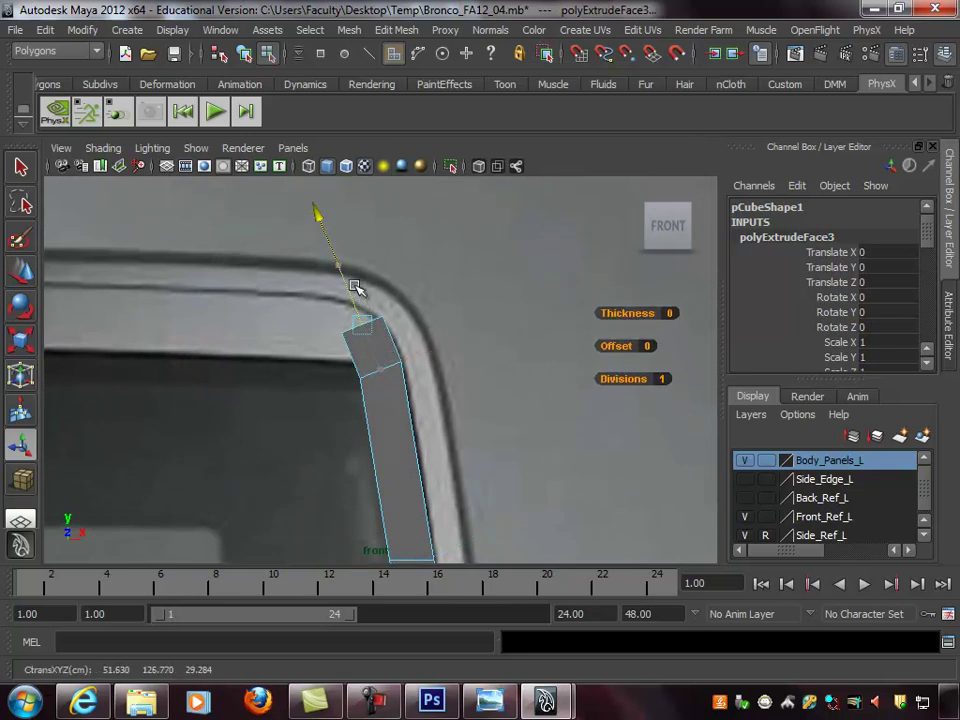
key(t)
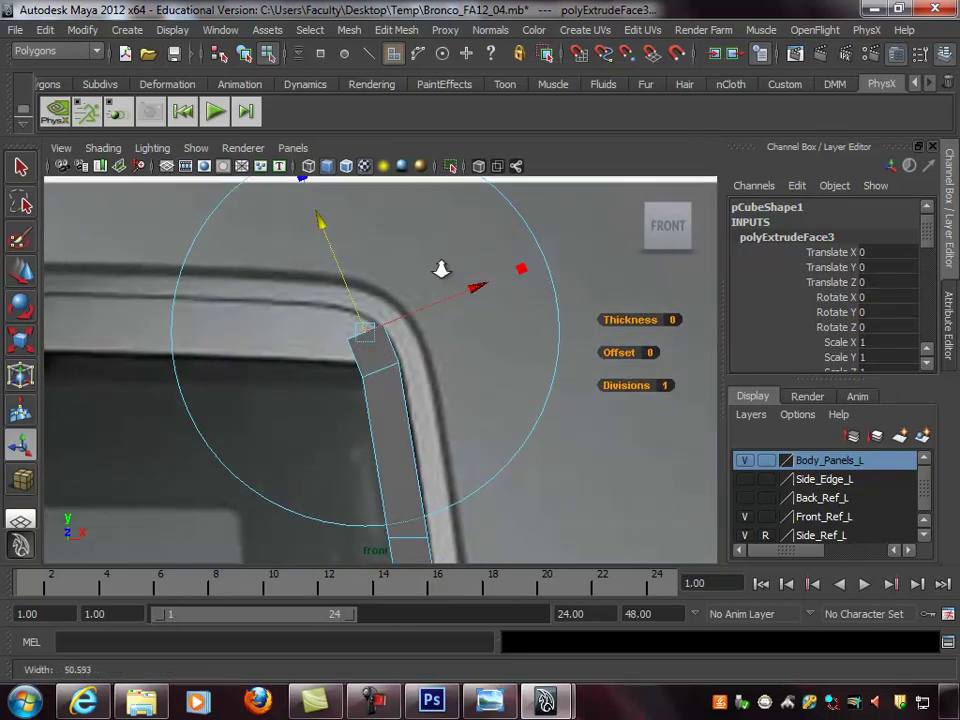
alt+middle_drag(506, 306, 429, 336)
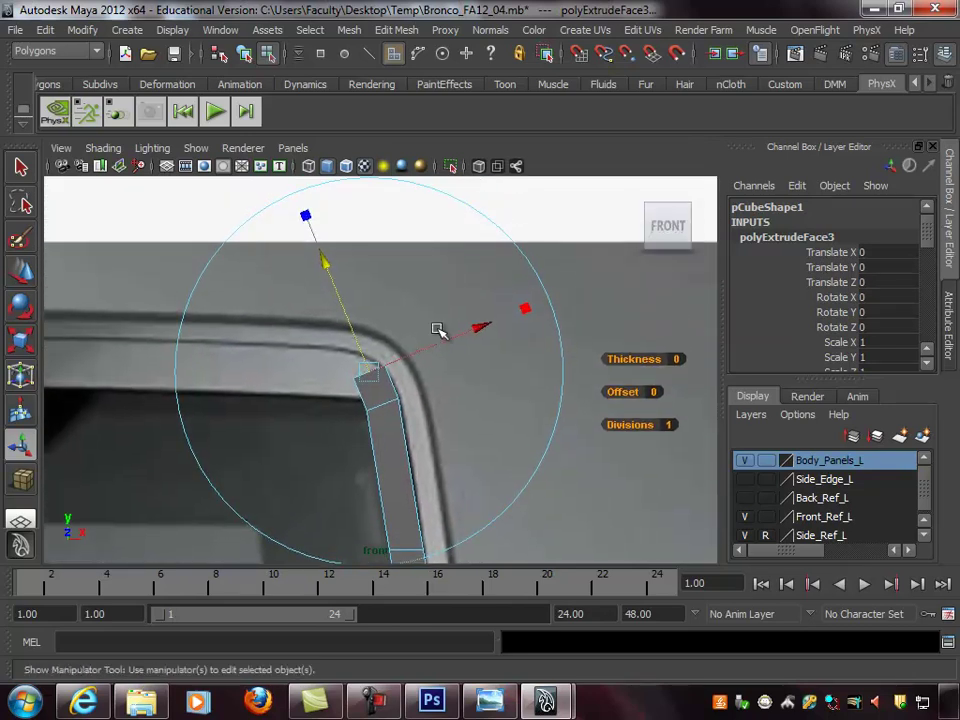
Rotate the new end's vertices further around the windshield corner and move them down to shorten the corner segment
click(459, 204)
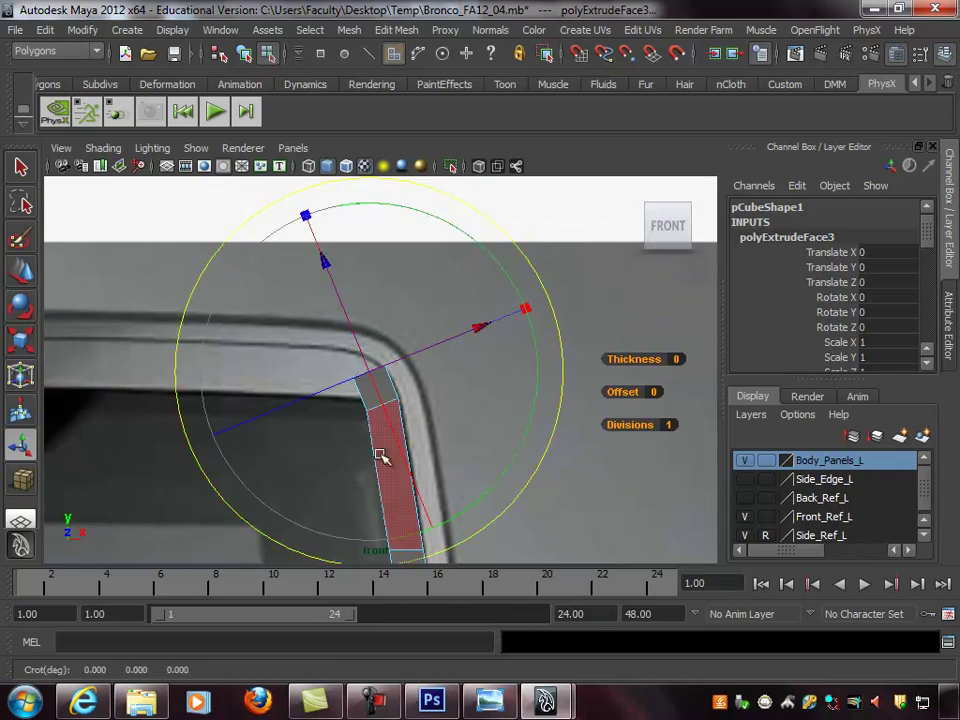
key(q)
right_drag(380, 392, 313, 377)
drag(303, 333, 388, 386)
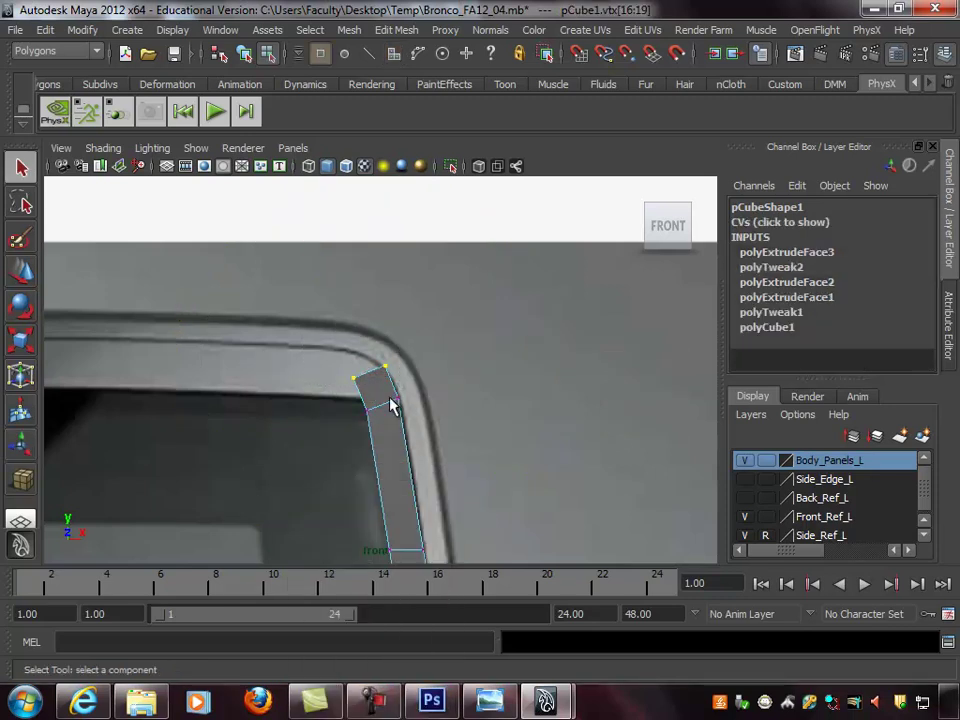
key(e)
drag(497, 266, 474, 233)
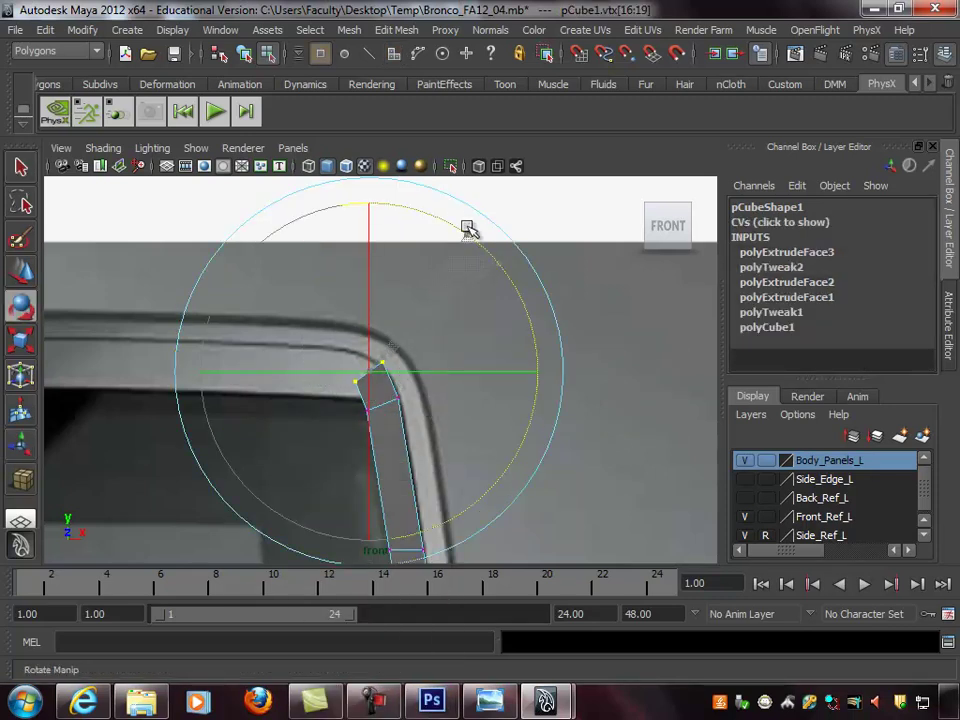
key(w)
mouse_move(386, 363)
mouse_down()
mouse_move(371, 372)
mouse_move(379, 381)
mouse_up()
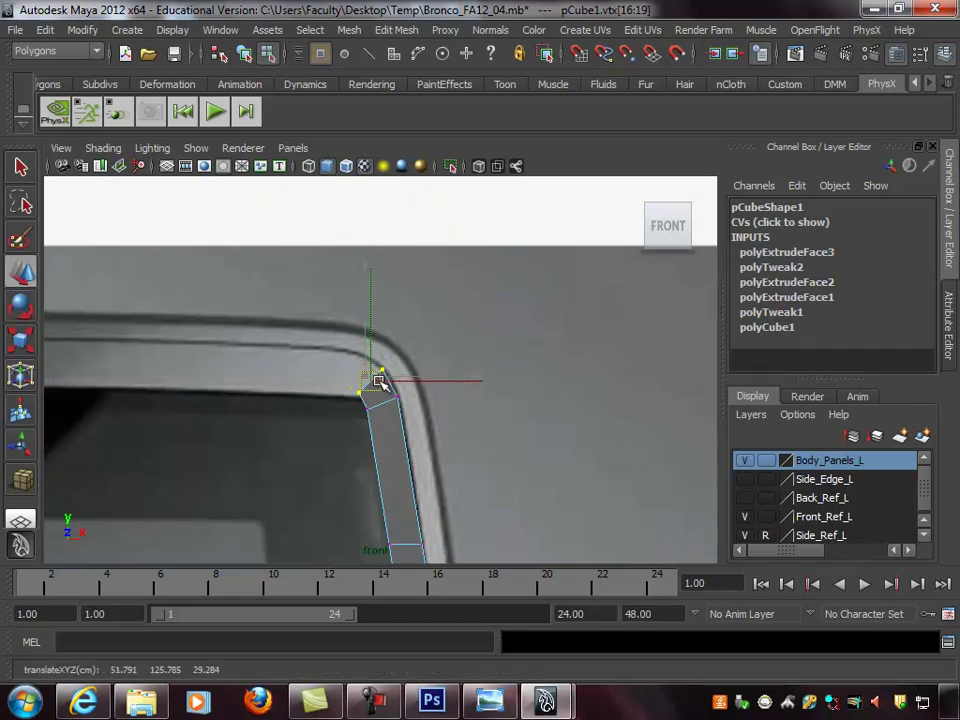
key(space)
key(space)
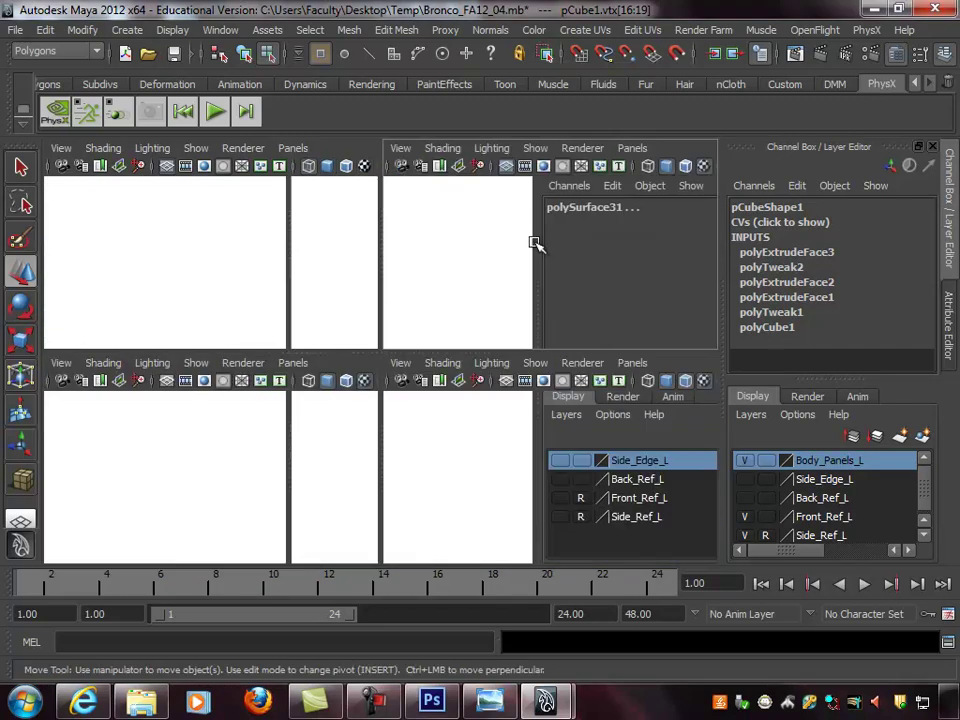
Hide the Front_Ref_L and Side_Ref_L layers and select the end face at the top of the windshield pillar
right_drag(387, 383, 403, 418)
drag(380, 356, 383, 364)
alt+drag(443, 394, 461, 391)
drag(395, 371, 378, 353)
click(592, 320)
click(744, 516)
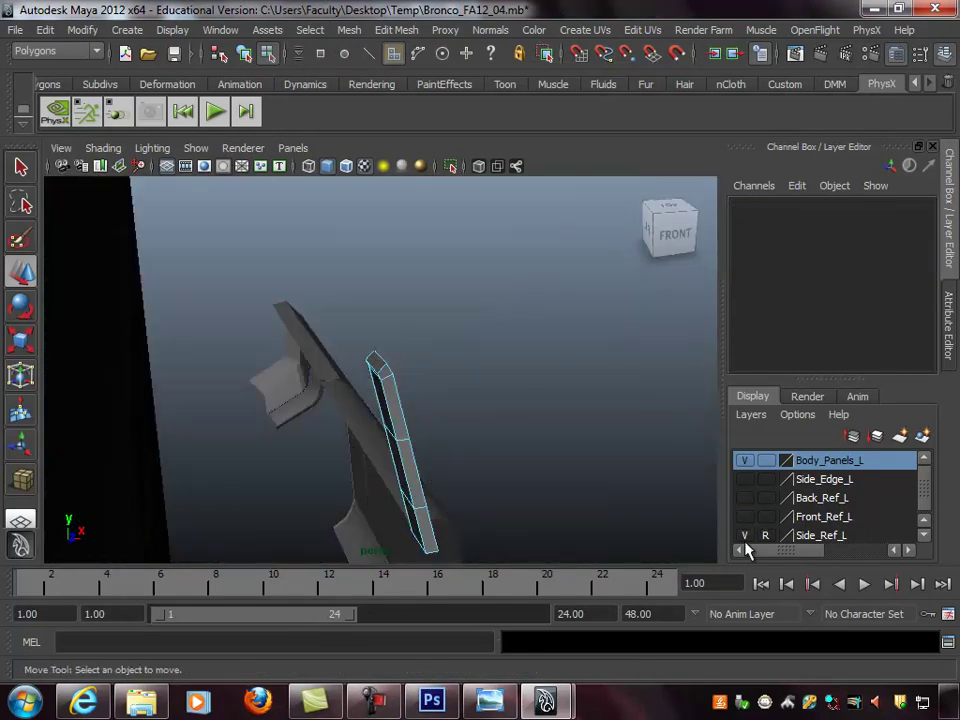
click(744, 536)
click(373, 360)
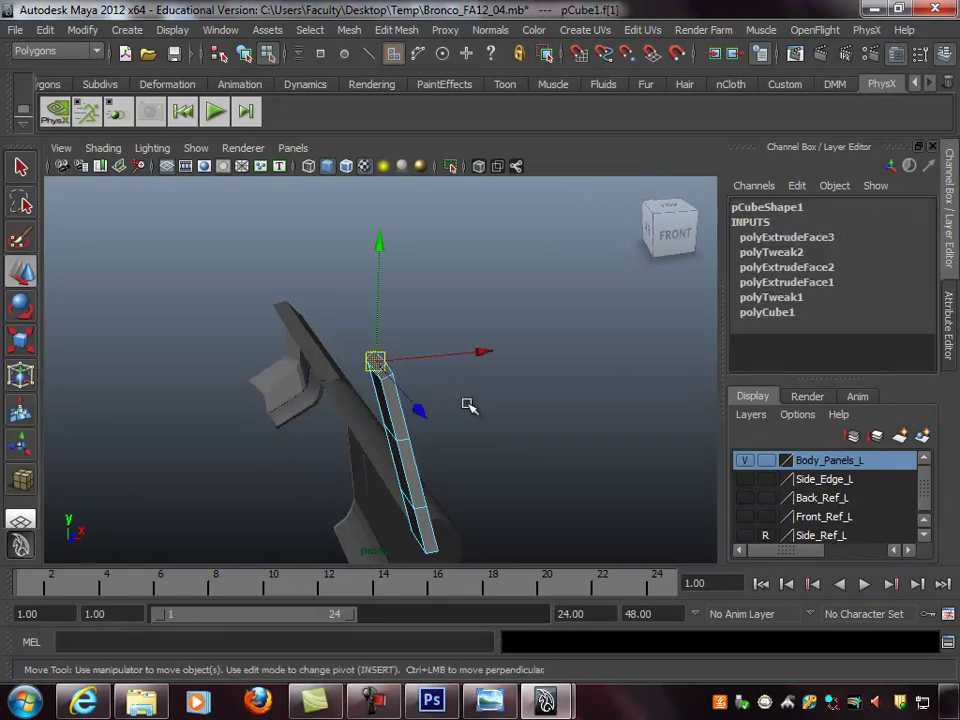
Extrude the pillar's end face in the front view and, with Front_Ref_L visible again, pull it along the windshield's rounded corner
key(space)
key(space)
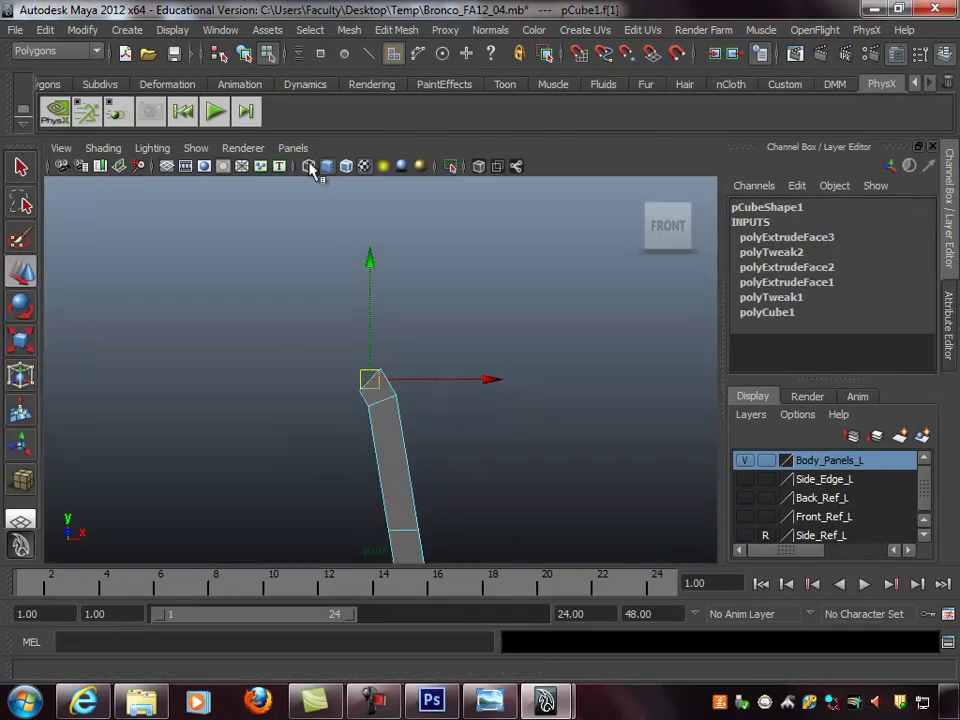
click(390, 30)
click(410, 78)
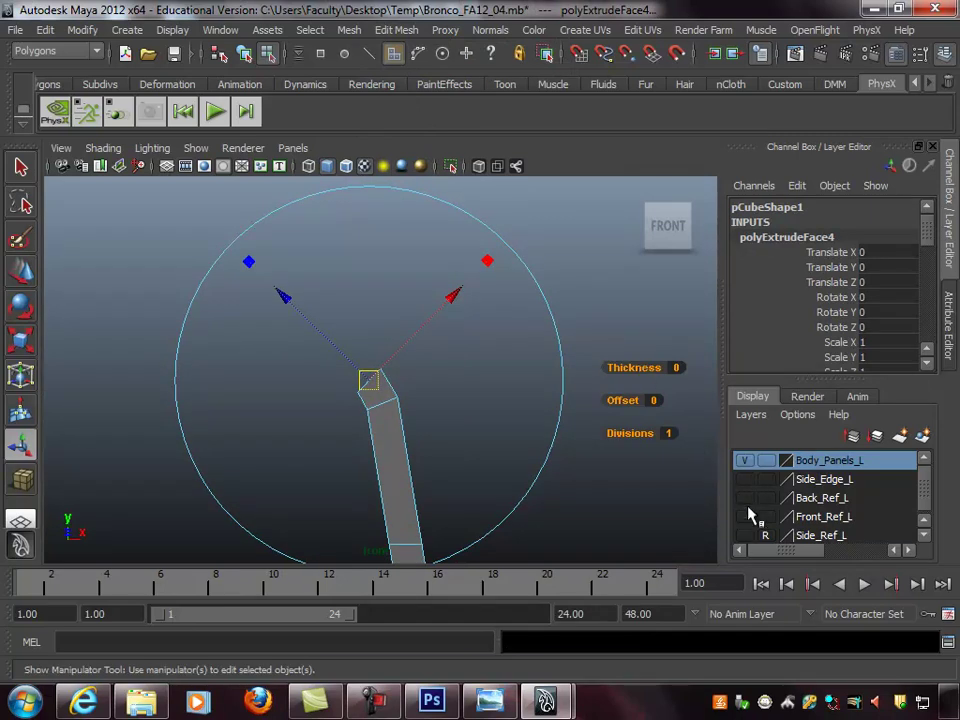
click(745, 515)
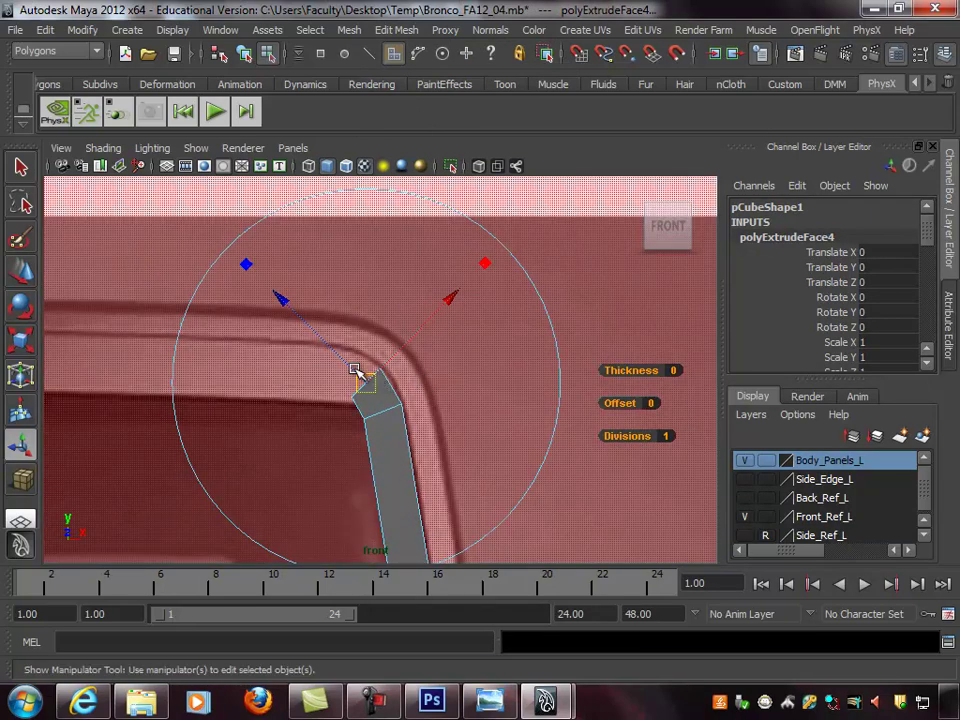
drag(378, 335, 313, 335)
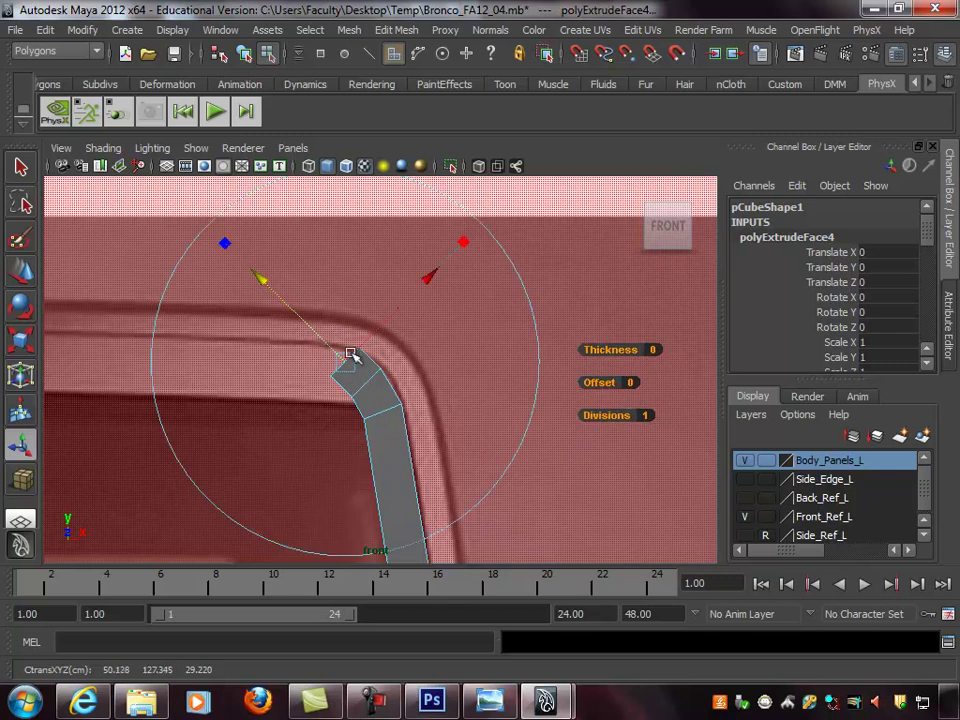
Rotate the new end's vertices further around the windshield corner and move them to follow the frame in the front reference
right_drag(410, 548, 340, 375)
key(q)
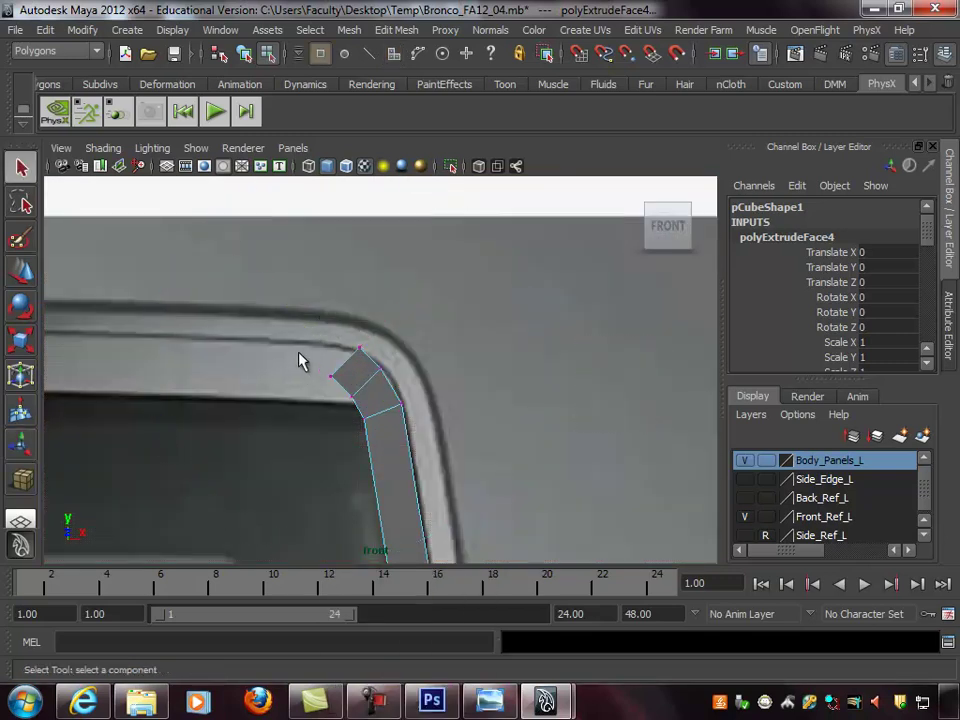
drag(340, 386, 340, 386)
drag(343, 327, 372, 354)
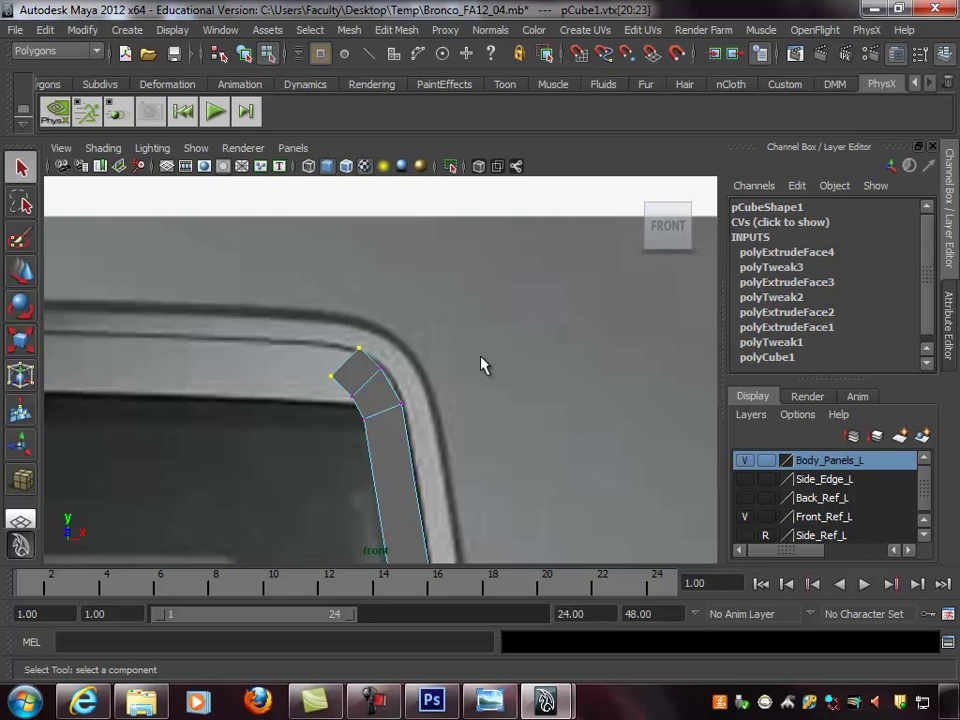
key(e)
drag(462, 242, 436, 221)
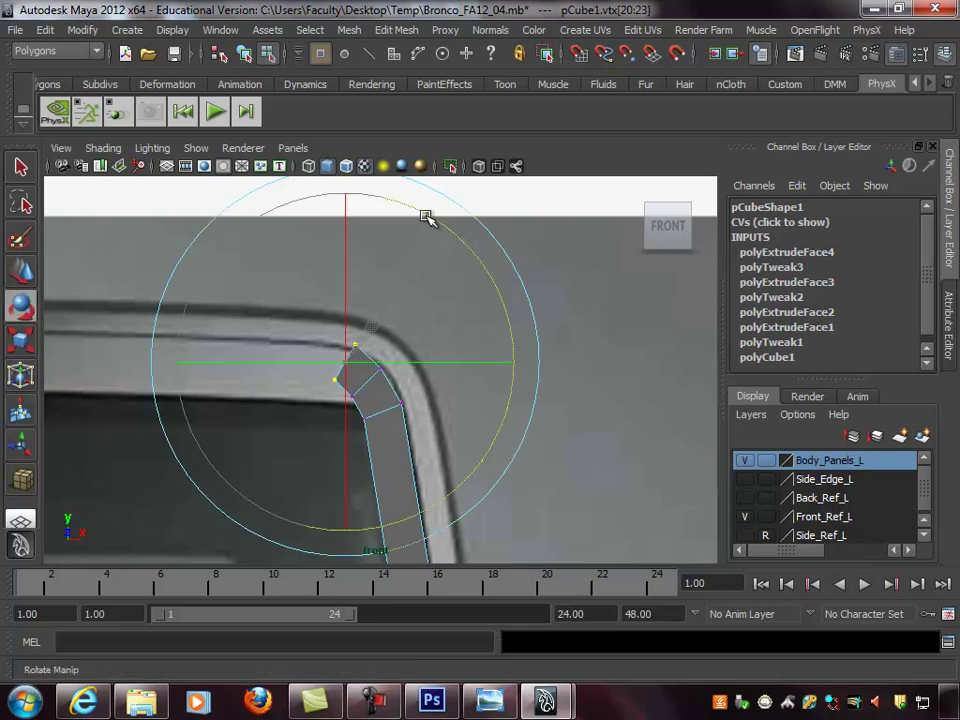
key(w)
drag(351, 349, 343, 363)
alt+right_drag(476, 391, 376, 369)
alt+middle_drag(439, 366, 450, 321)
alt+right_drag(553, 348, 553, 348)
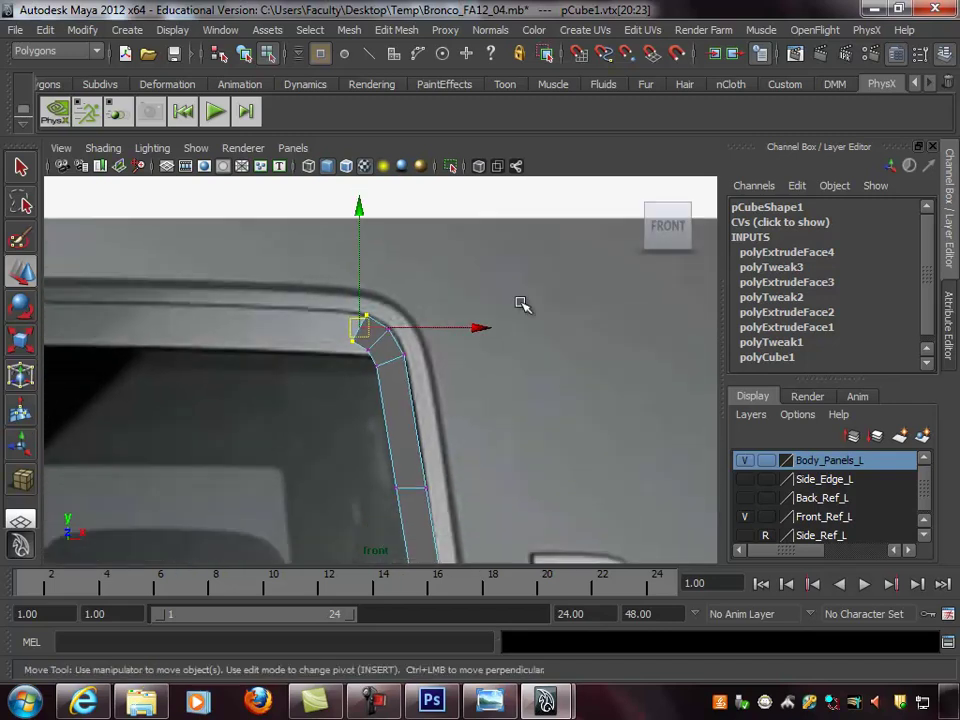
Select the corner's new end face and extrude it another short segment toward the windshield's upper frame in the front view
key(space)
key(space)
alt+drag(568, 240, 722, 362)
right_drag(514, 350, 519, 314)
alt+drag(416, 459, 397, 375)
right_drag(383, 370, 379, 411)
alt+drag(481, 372, 391, 370)
click(443, 343)
click(372, 355)
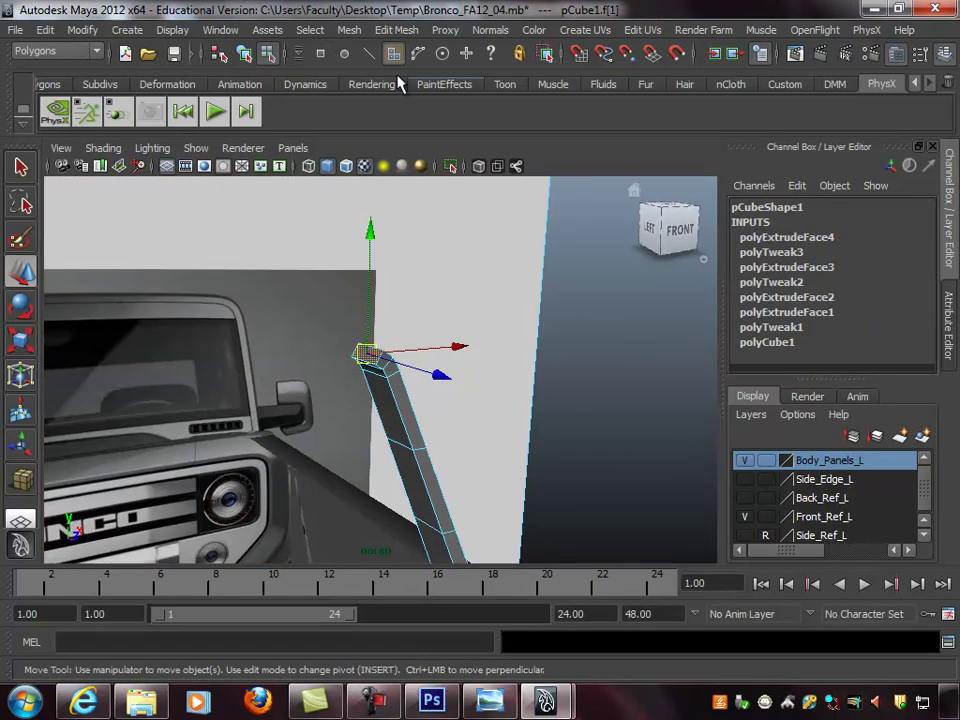
click(349, 30)
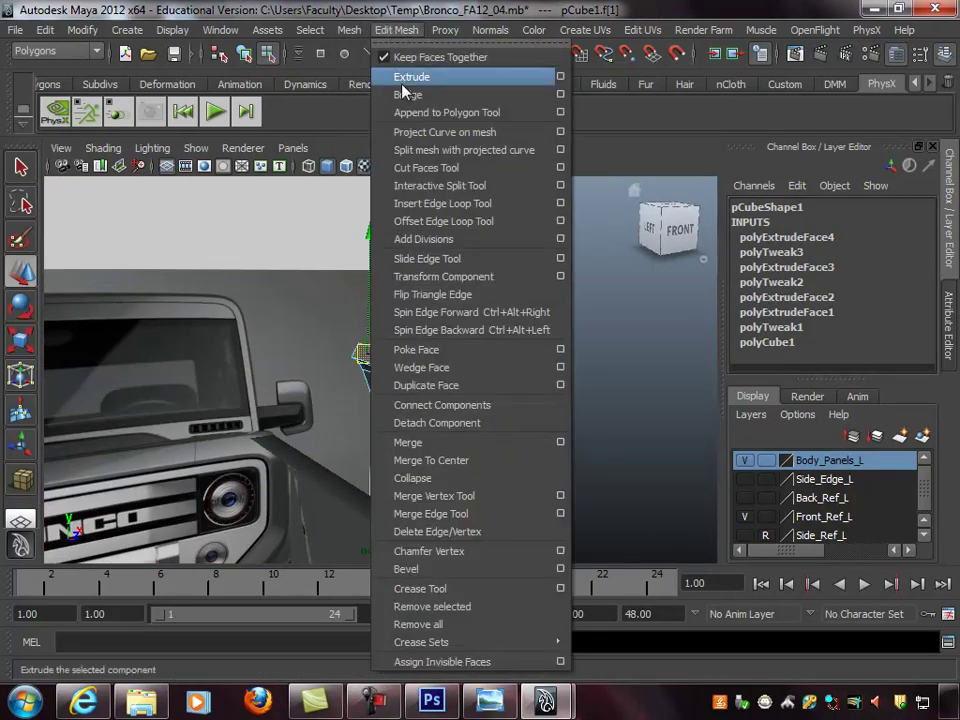
click(401, 76)
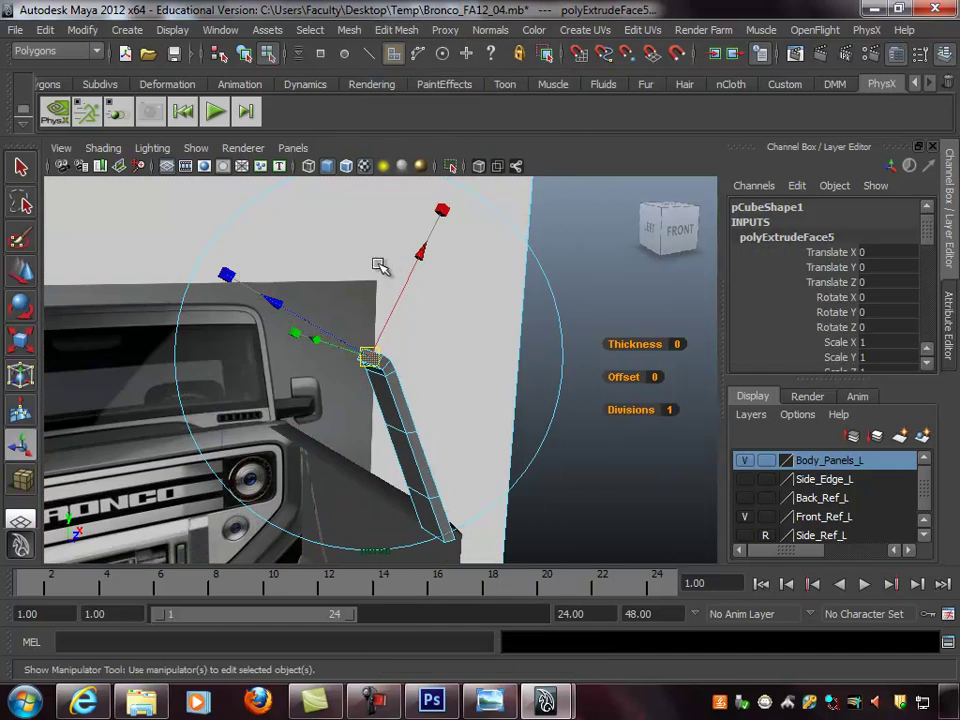
key(space)
key(space)
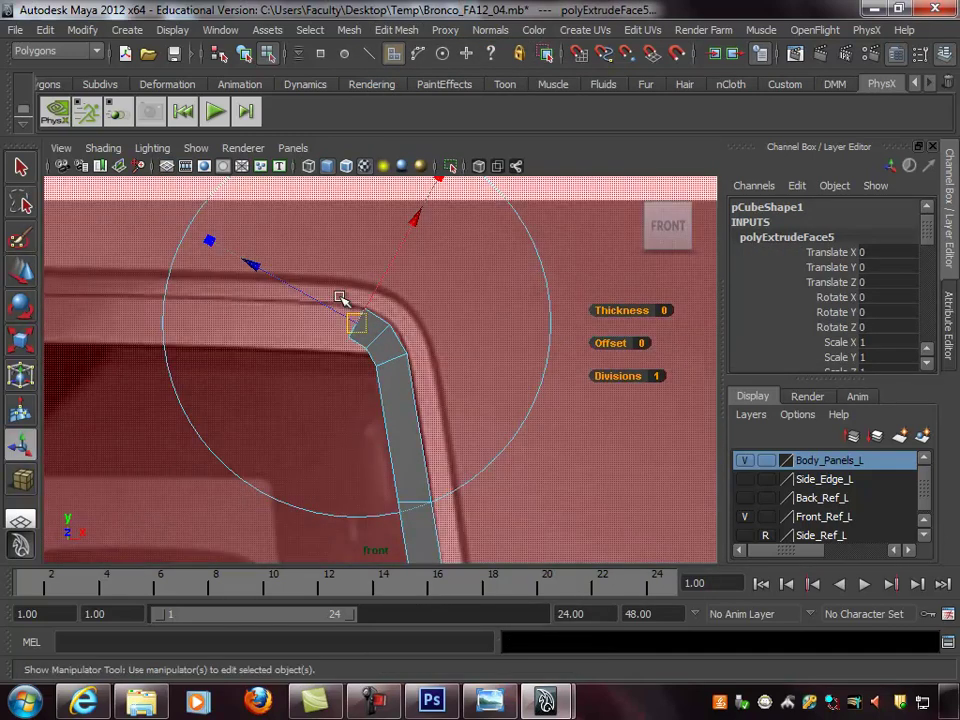
mouse_move(312, 298)
mouse_down()
mouse_move(289, 281)
mouse_move(297, 292)
mouse_up()
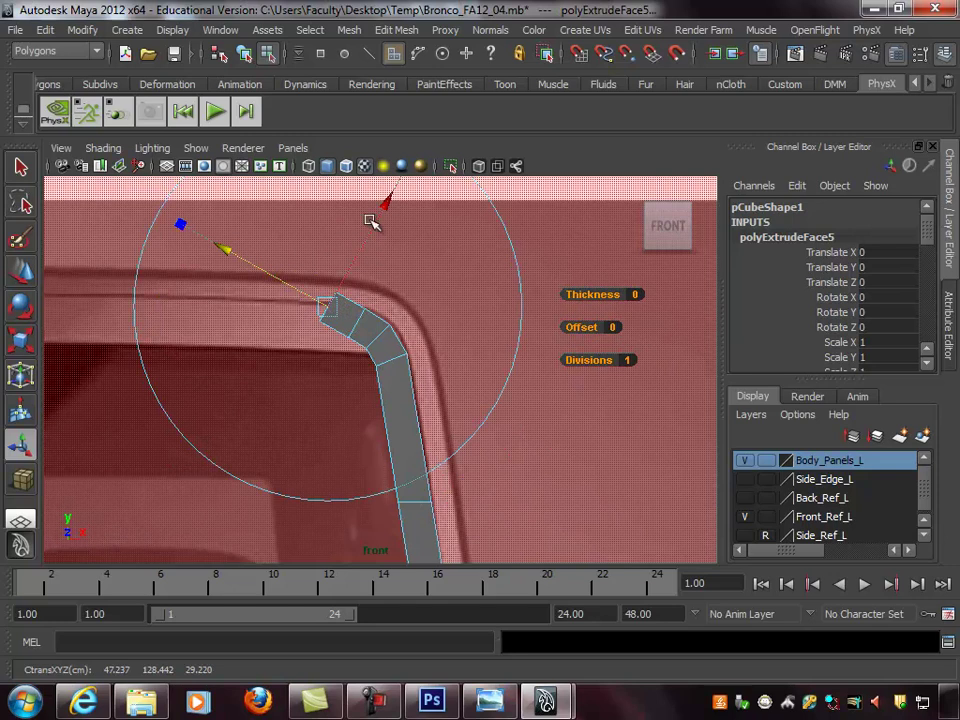
mouse_move(388, 206)
mouse_down()
mouse_move(379, 214)
mouse_move(385, 205)
mouse_up()
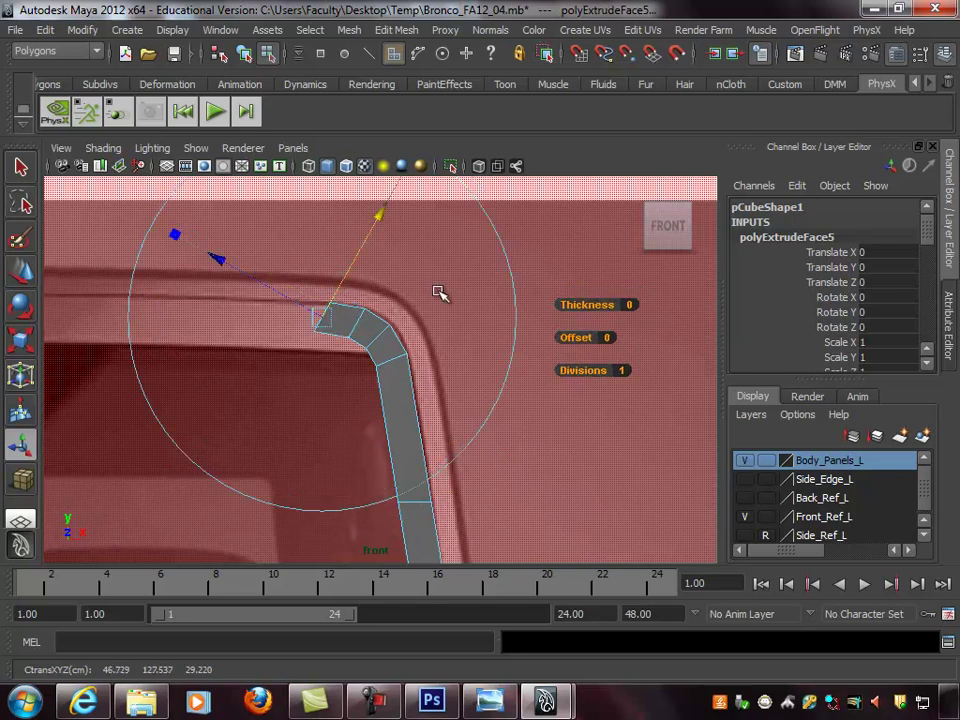
Move the newest end vertices down into the upper frame, rotate them nearly vertical, and fine-tune their position against the front reference
right_drag(405, 378, 345, 378)
drag(352, 328, 353, 329)
alt+right_drag(358, 343, 386, 349)
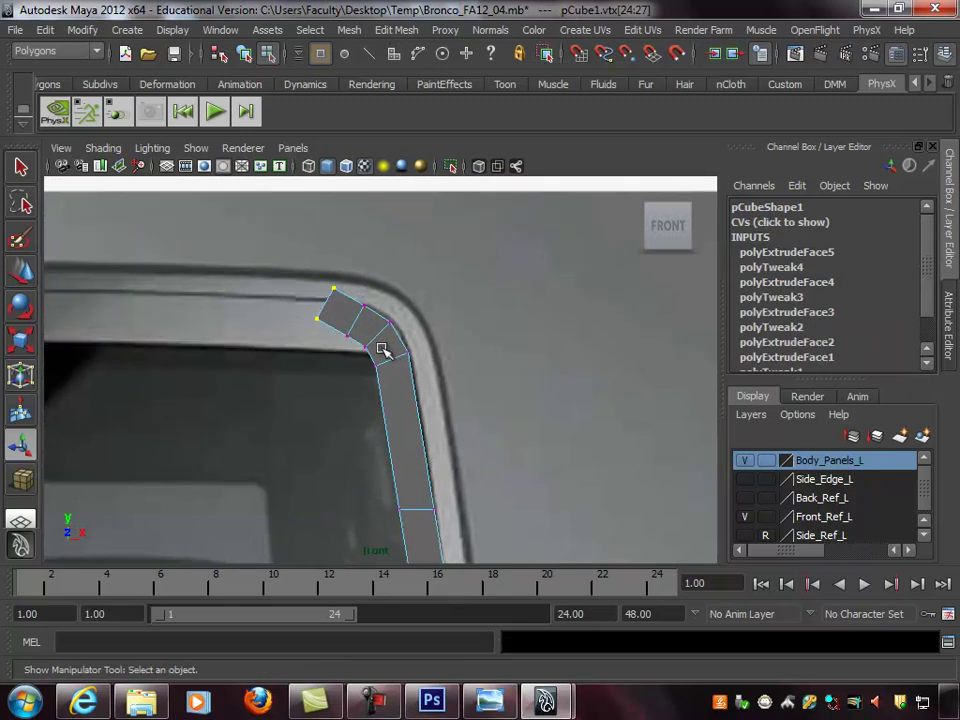
key(w)
drag(326, 272, 326, 283)
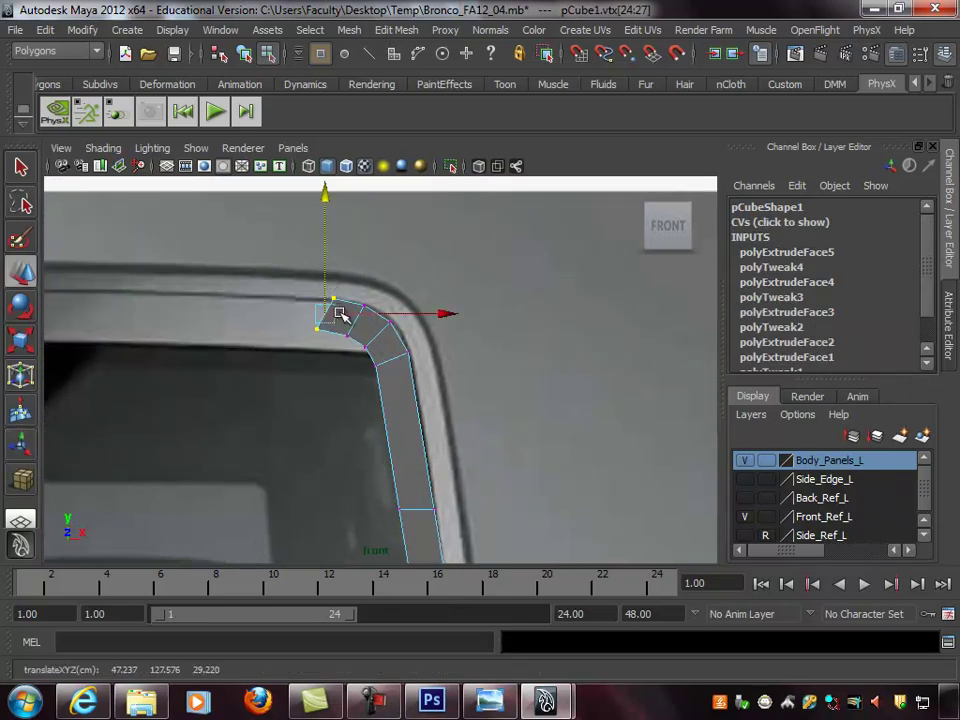
key(e)
click(467, 247)
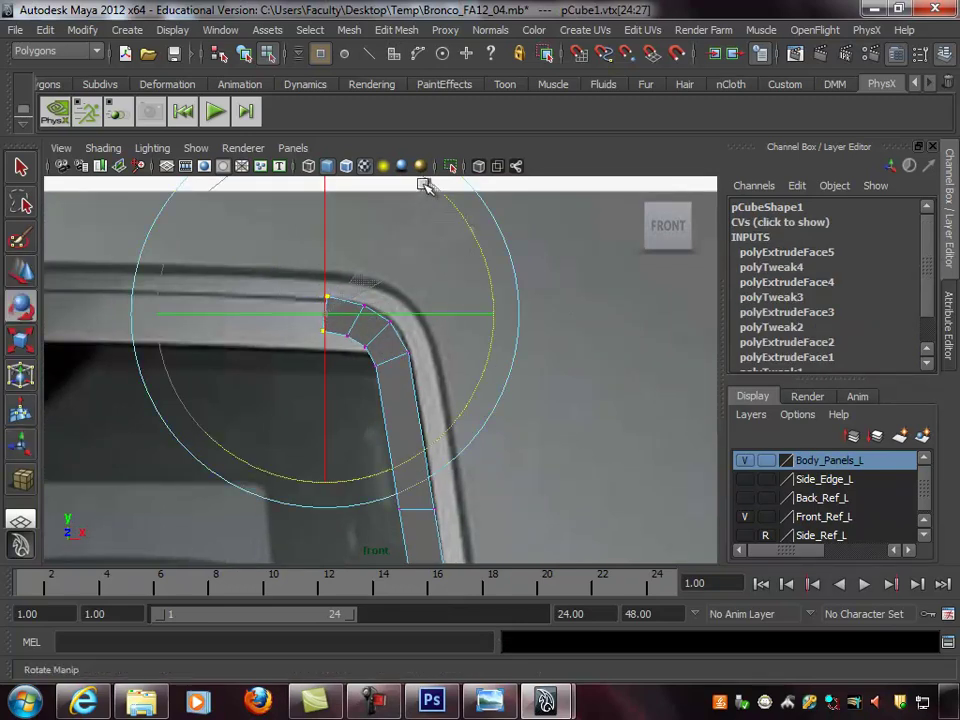
key(w)
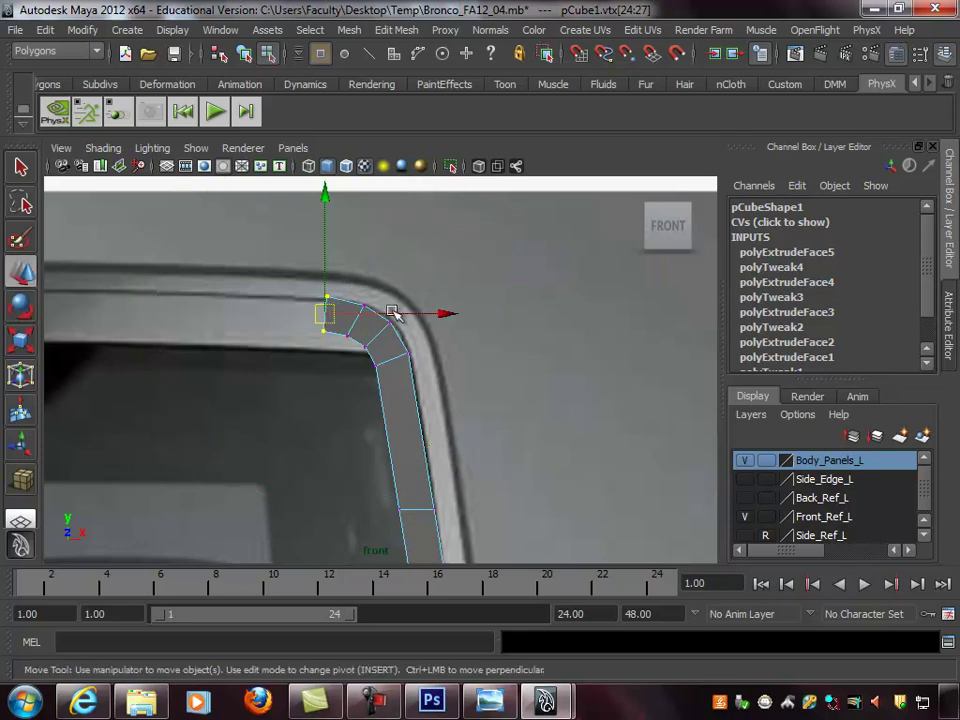
drag(393, 313, 396, 315)
drag(329, 264, 331, 267)
alt+right_drag(459, 382, 430, 358)
Select the vertices of the pillar's rounded corner segments and show the Side_Ref_L layer for comparison in the side view
key(space)
key(space)
alt+drag(566, 343, 322, 336)
alt+drag(405, 352, 293, 315)
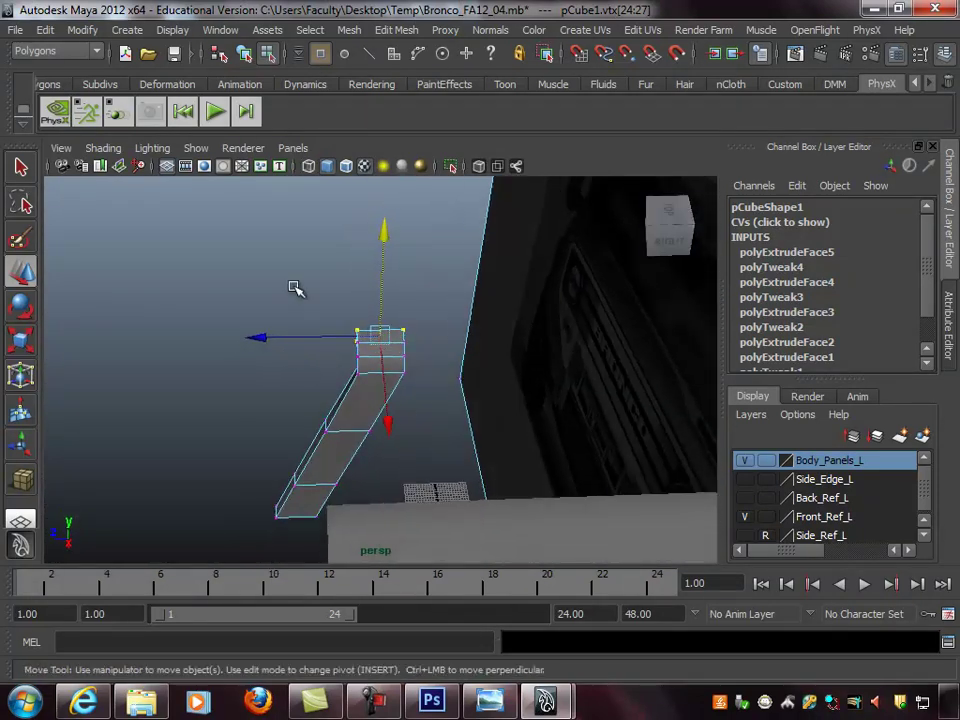
alt+drag(431, 367, 463, 317)
key(space)
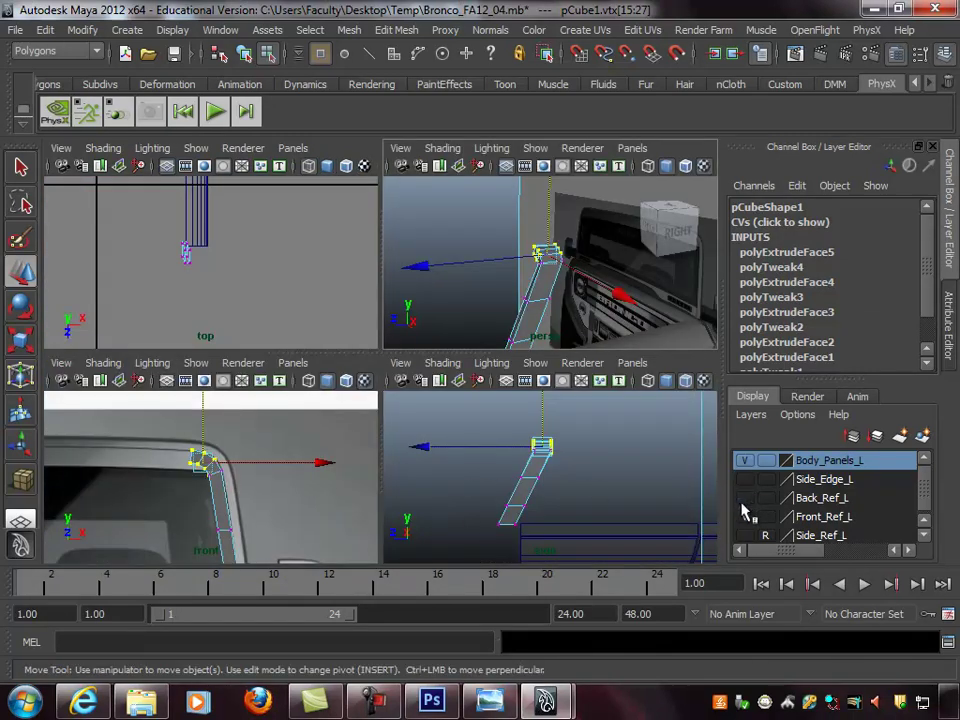
click(744, 535)
key(space)
Try to shift the selected corner vertices backward along Z in the side view, and undo the move
alt+right_drag(266, 366, 622, 358)
alt+middle_drag(320, 296, 330, 363)
alt+right_drag(298, 306, 430, 308)
alt+middle_drag(430, 308, 433, 345)
alt+right_drag(433, 345, 469, 322)
mouse_move(278, 308)
mouse_down()
mouse_move(257, 306)
mouse_move(268, 305)
mouse_up()
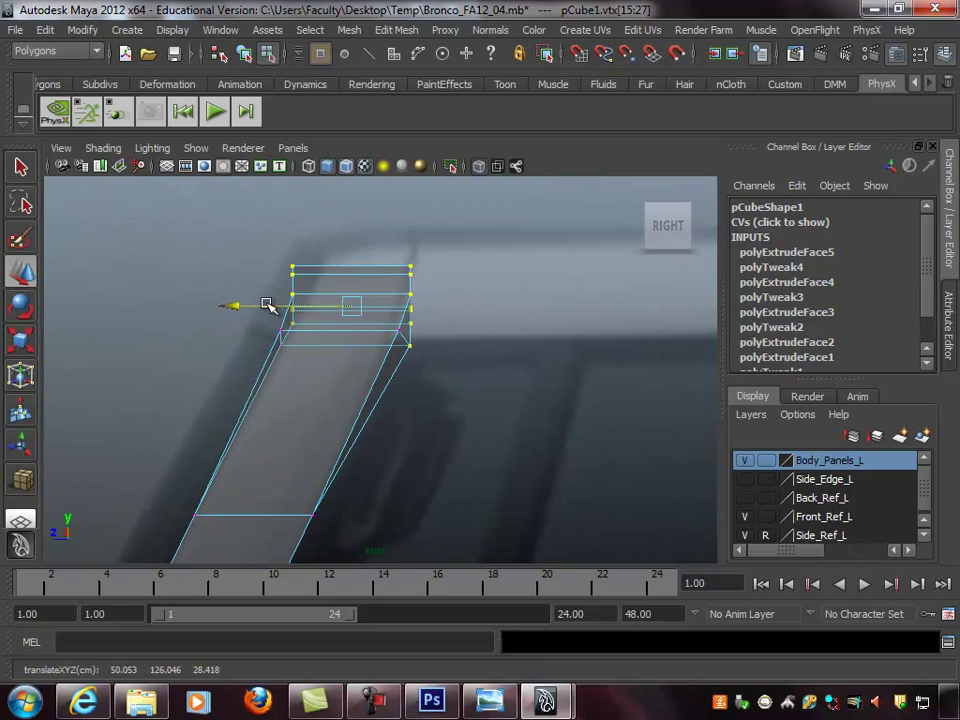
key(ctrl+z)
Try to move only the three outermost corner vertex rows backward along Z to match the pillar's slant in the side reference
key(space)
key(space)
alt+drag(520, 300, 405, 300)
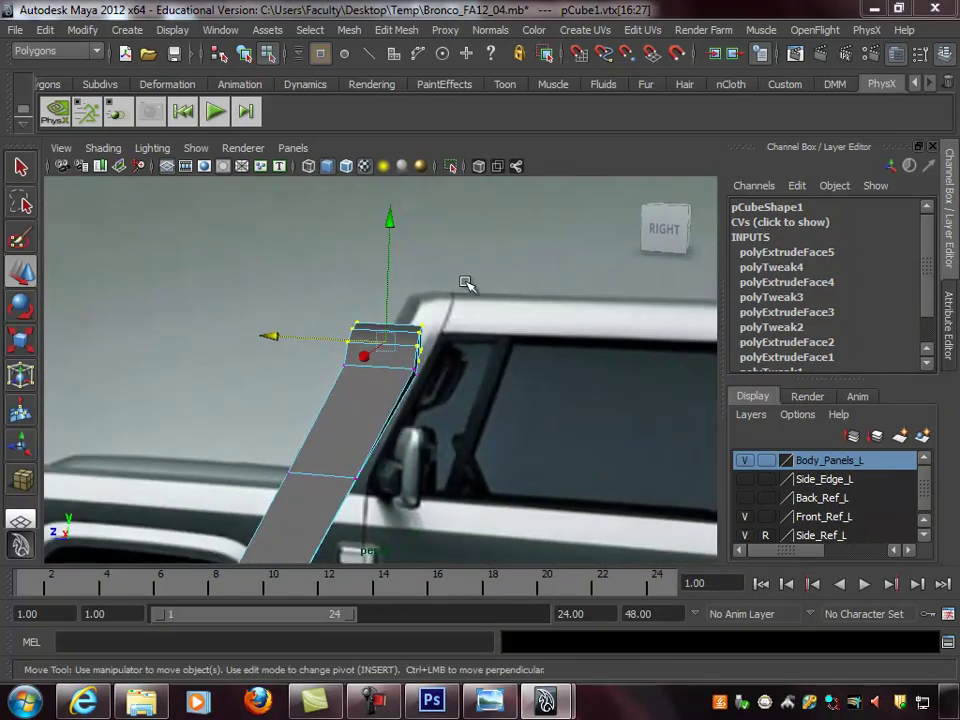
key(space)
key(space)
scroll(379, 343, up, 2)
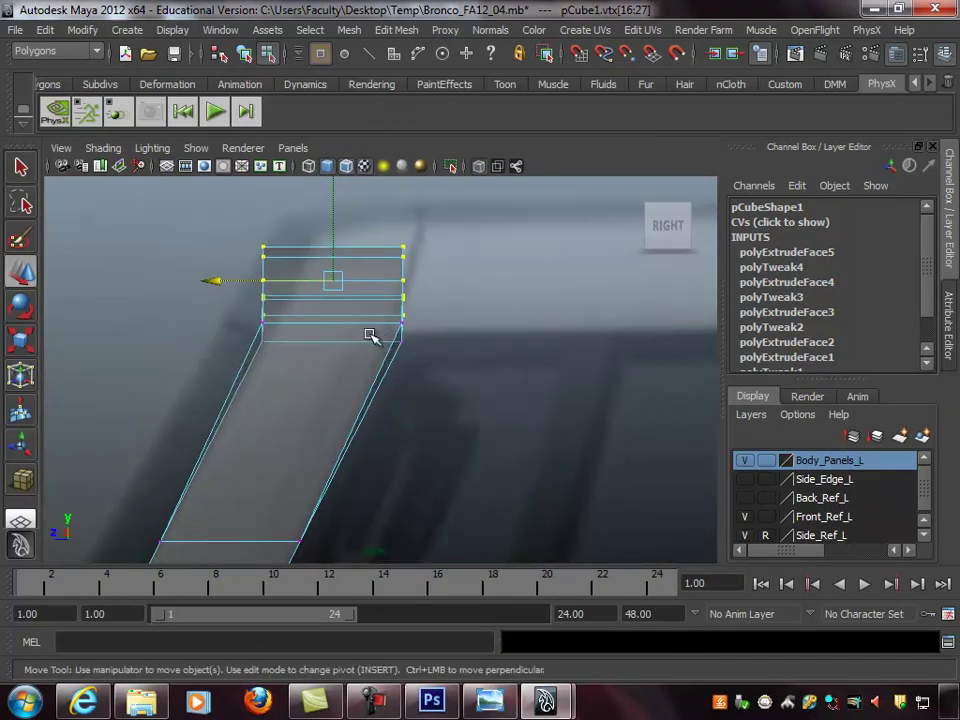
drag(217, 280, 230, 280)
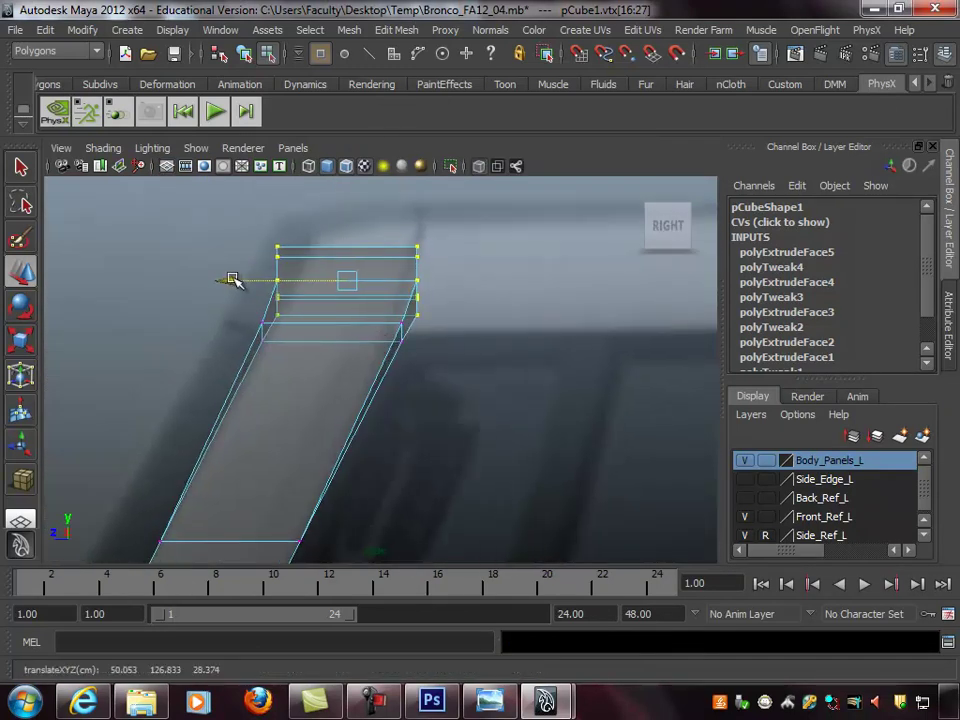
Try to offset the last two corner vertex rows further backward along Z in the perspective view
key(space)
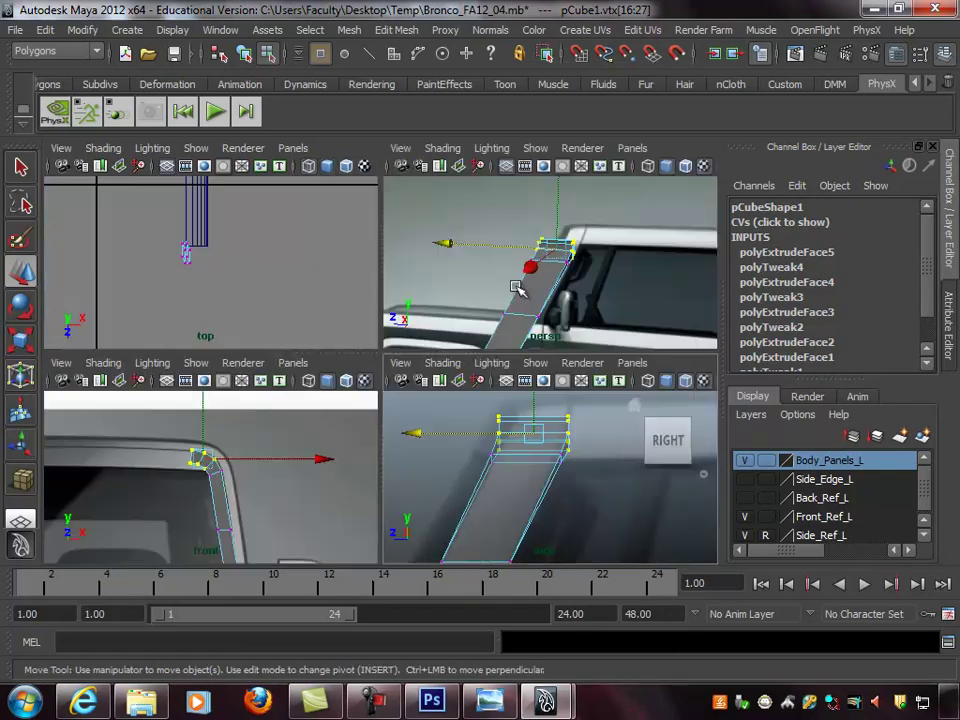
key(space)
alt+drag(508, 297, 267, 360)
mouse_move(336, 359)
alt+mouse_down()
mouse_move(407, 366)
mouse_move(508, 332)
mouse_move(347, 355)
alt+mouse_up()
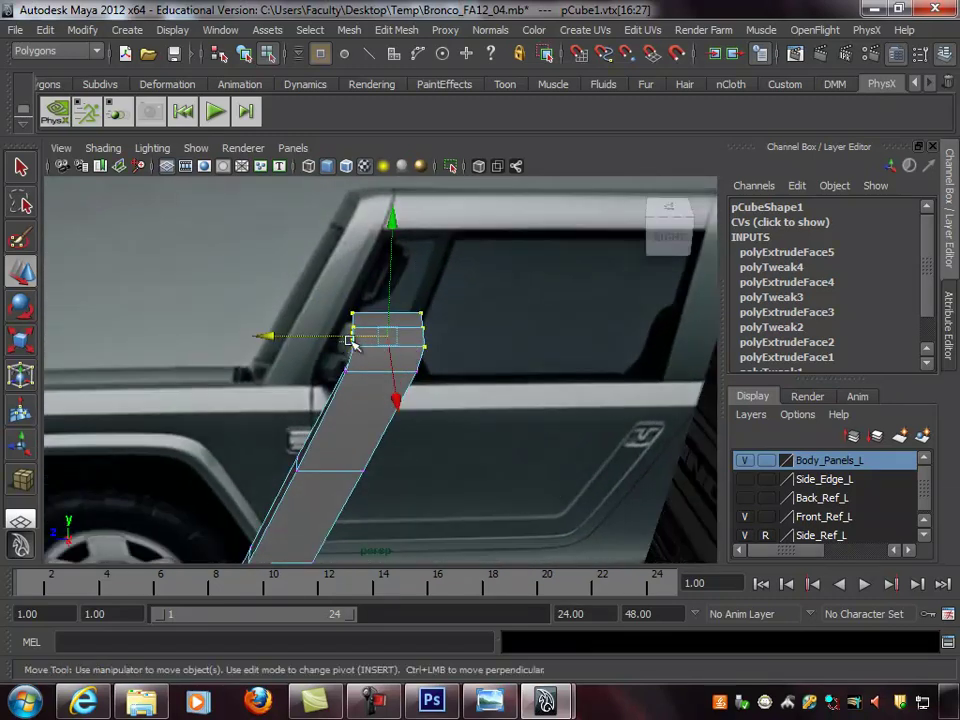
alt+drag(455, 370, 450, 376)
drag(294, 329, 302, 326)
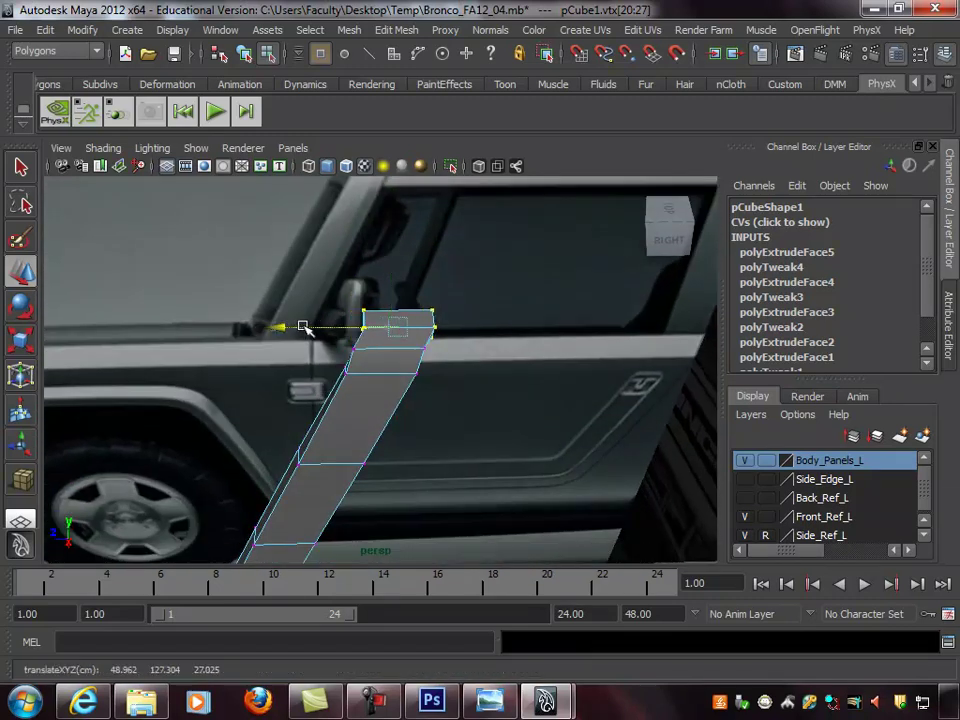
alt+drag(377, 360, 488, 353)
mouse_move(428, 358)
alt+mouse_down()
mouse_move(479, 340)
mouse_move(386, 384)
mouse_move(356, 358)
mouse_move(489, 343)
mouse_move(428, 342)
mouse_move(450, 321)
mouse_move(476, 328)
mouse_move(435, 354)
alt+mouse_up()
Move the three outermost corner vertex rows backward along Z in the side view to continue the pillar's slant
key(space)
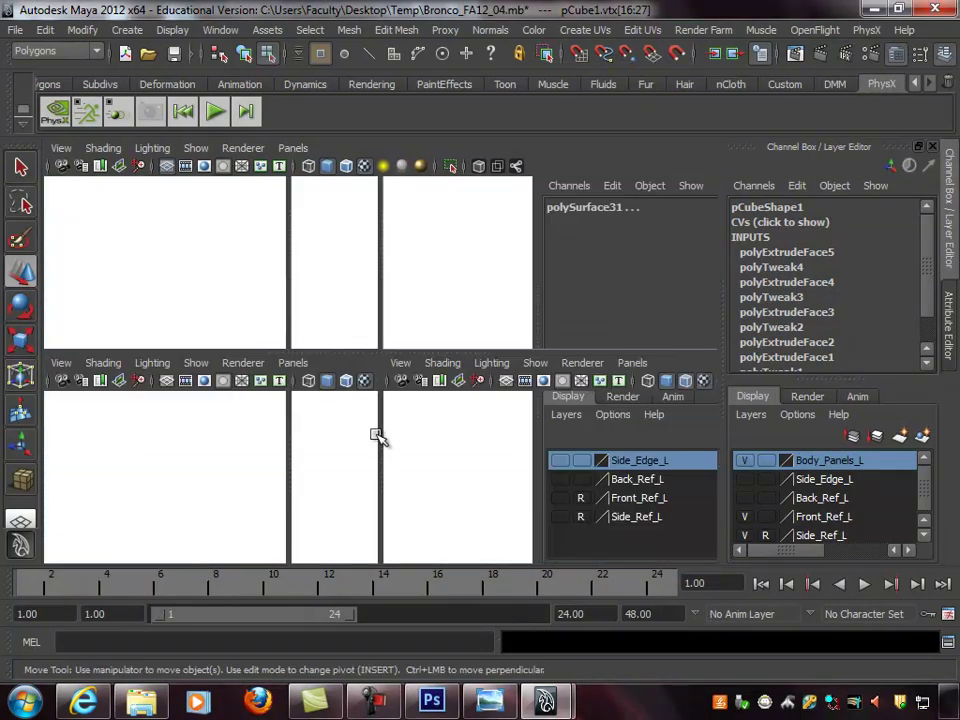
key(space)
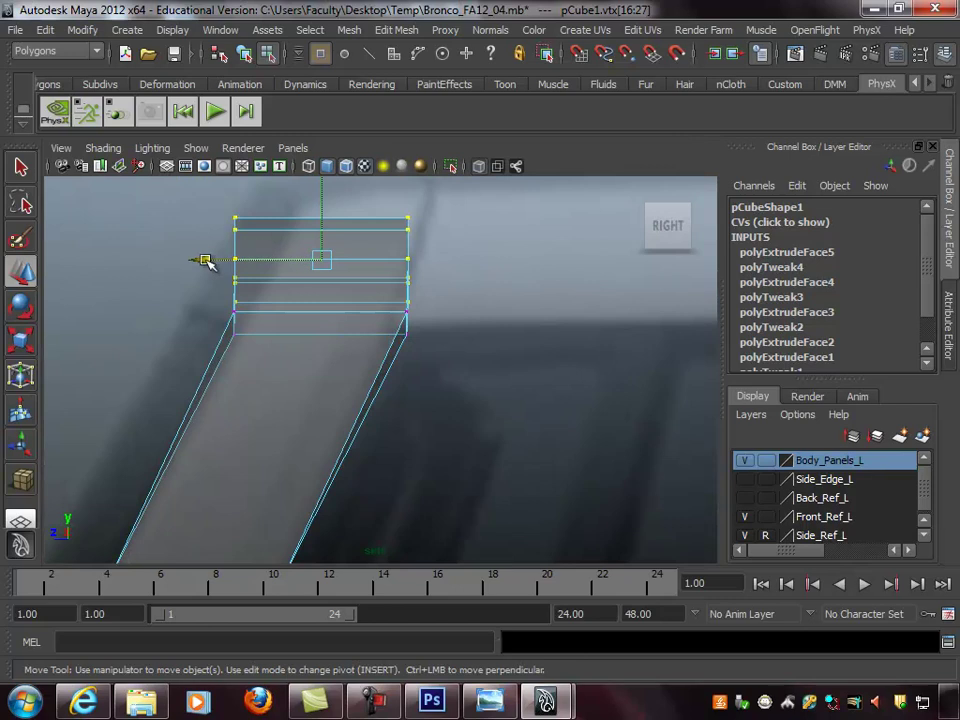
drag(211, 260, 225, 260)
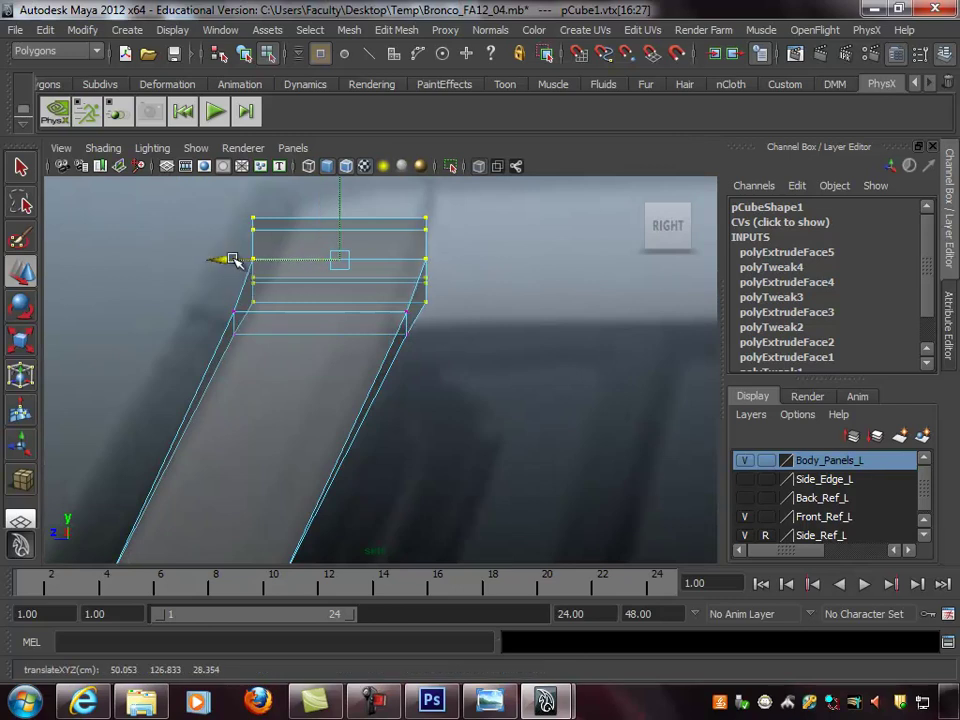
key(ctrl+z)
key(space)
key(space)
Shift the last two corner vertex rows further back along Z, and the end row further still, to stagger the bend
alt+drag(430, 302, 461, 369)
alt+drag(284, 248, 460, 323)
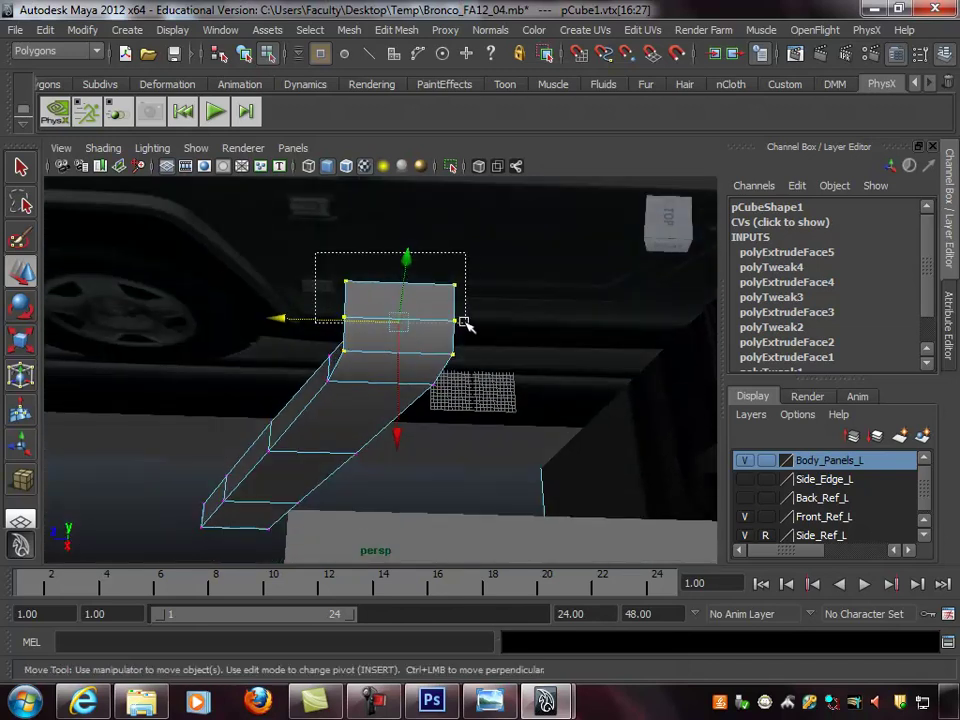
drag(311, 304, 326, 303)
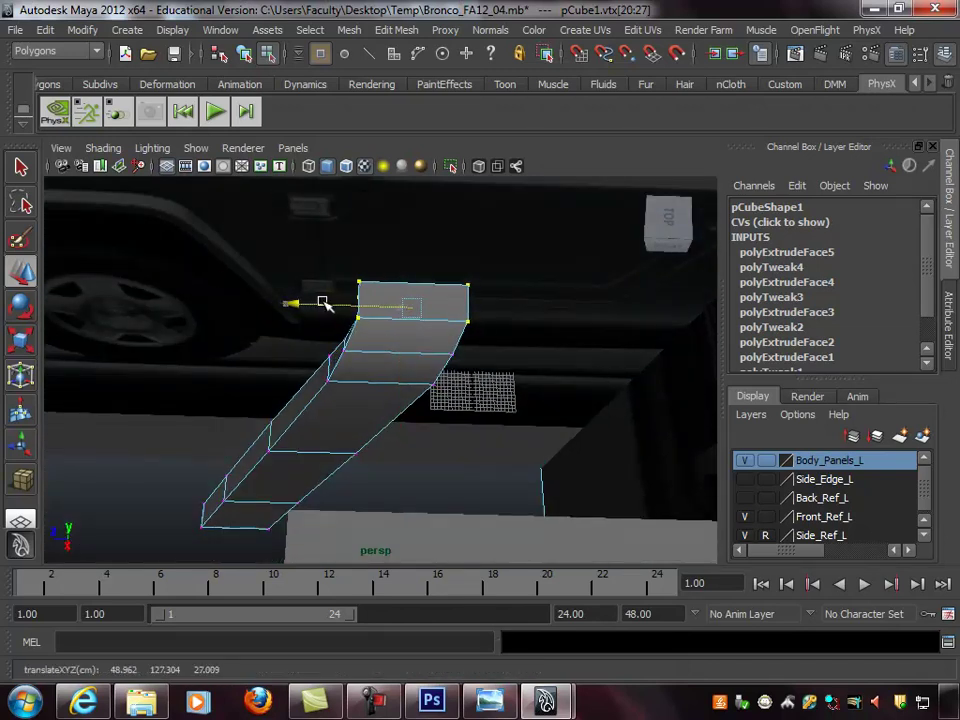
drag(345, 247, 452, 318)
drag(325, 290, 436, 302)
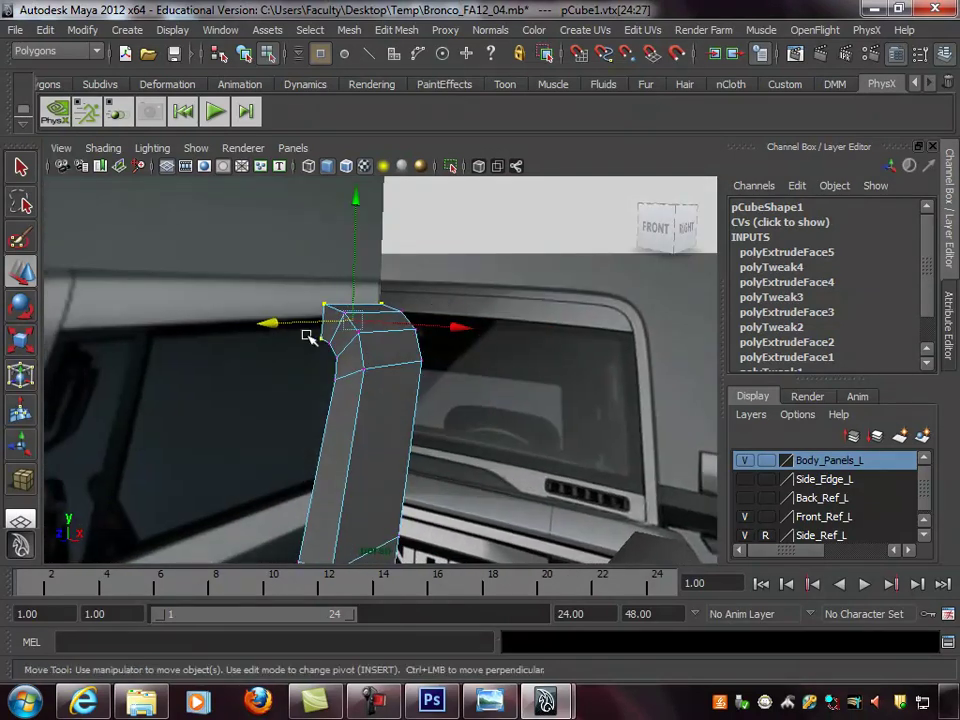
Scale the vertex pairs on the inside of the frame's corner bend slightly closer together along Z
alt+drag(340, 355, 274, 356)
key(r)
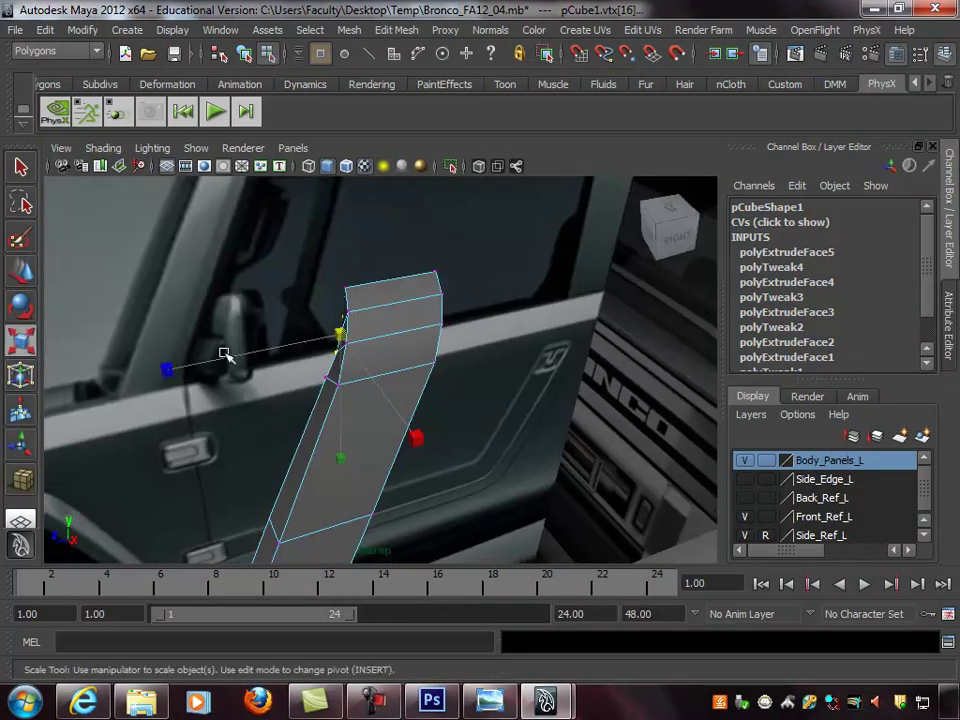
drag(167, 369, 183, 367)
key(w)
alt+drag(386, 377, 452, 366)
drag(300, 347, 450, 375)
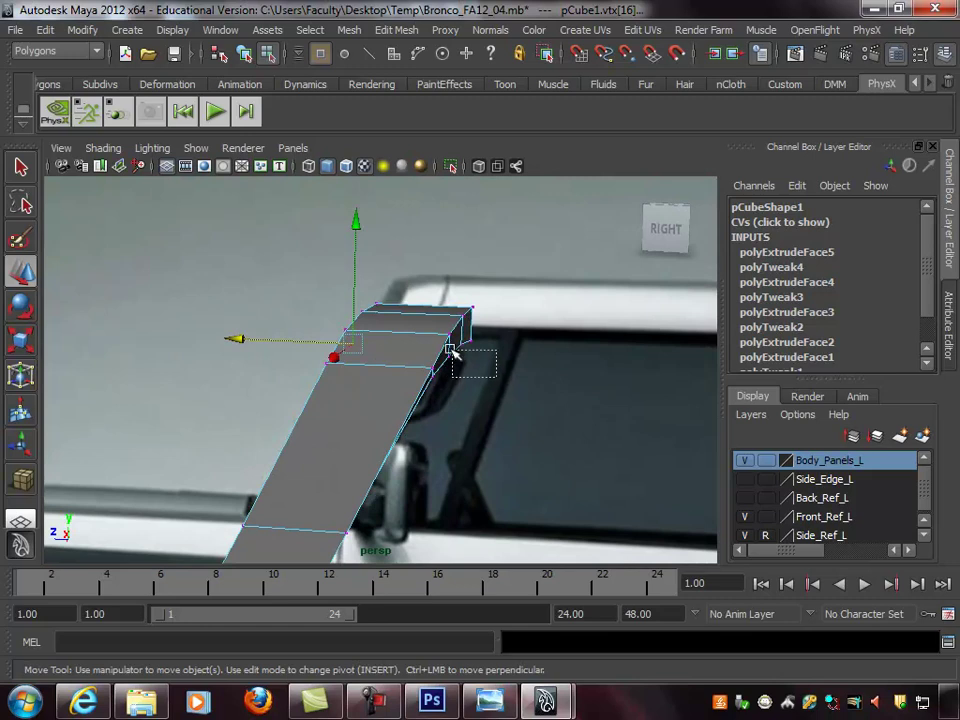
key(r)
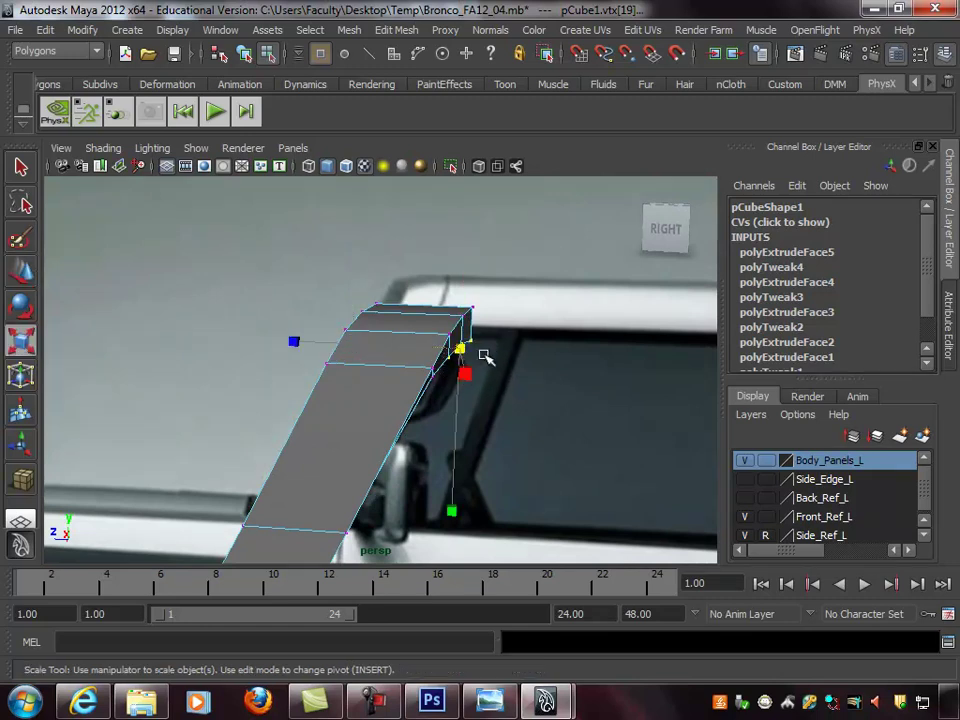
drag(310, 349, 302, 341)
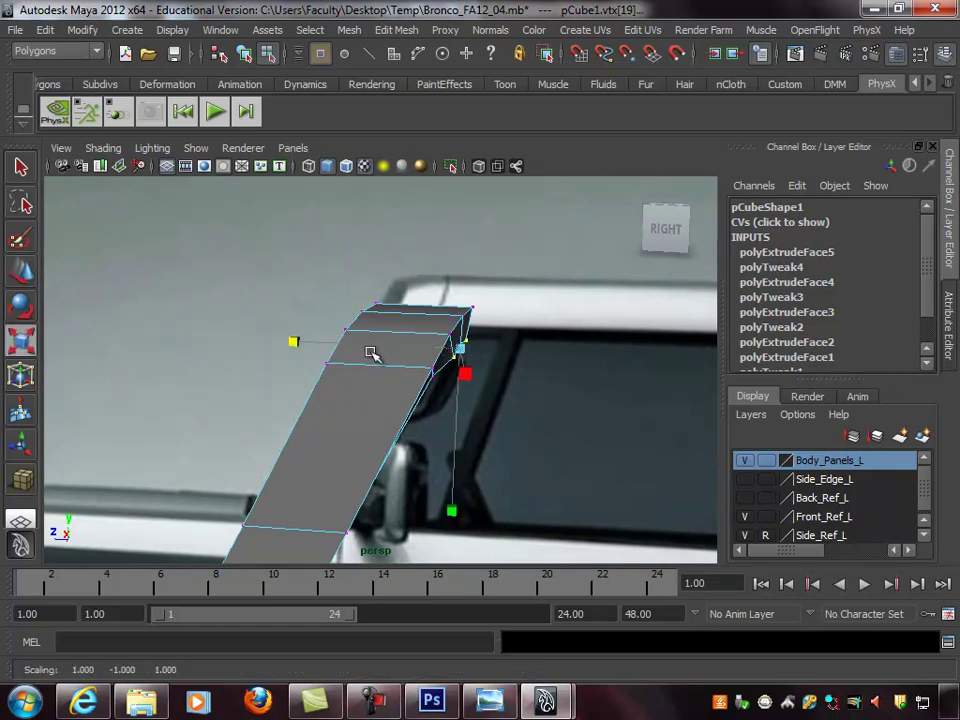
Extrude the end face of the corner bend toward the car's centre along the top of the windshield
key(w)
drag(428, 346, 368, 360)
right_drag(374, 360, 375, 405)
alt+drag(337, 377, 434, 382)
alt+drag(375, 381, 613, 374)
key(ctrl+z)
click(523, 356)
click(361, 387)
alt+drag(361, 387, 407, 390)
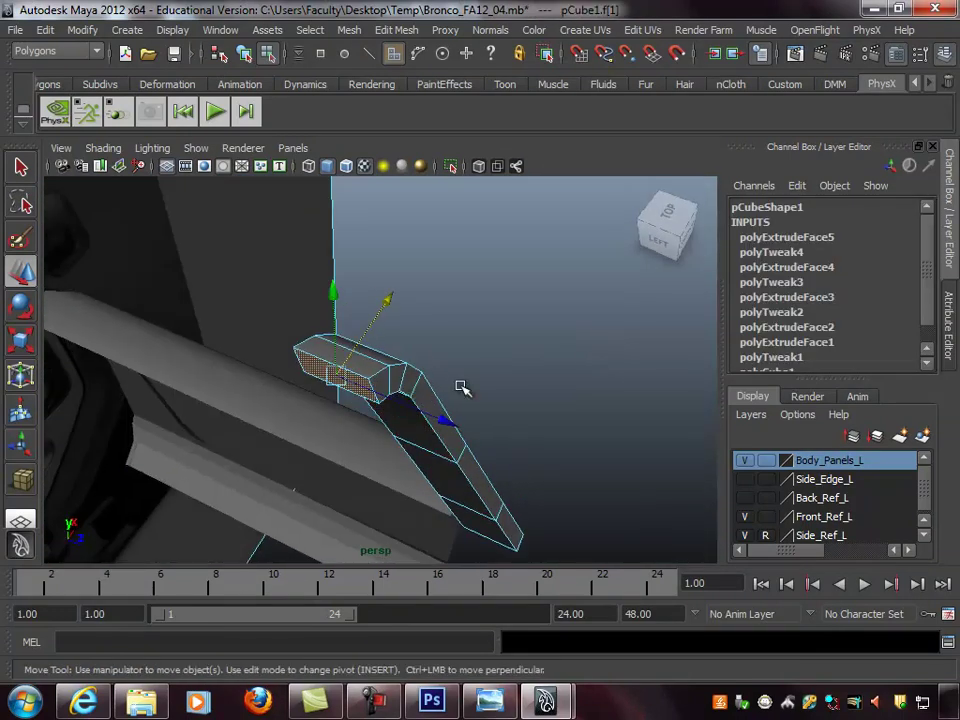
alt+drag(445, 384, 448, 300)
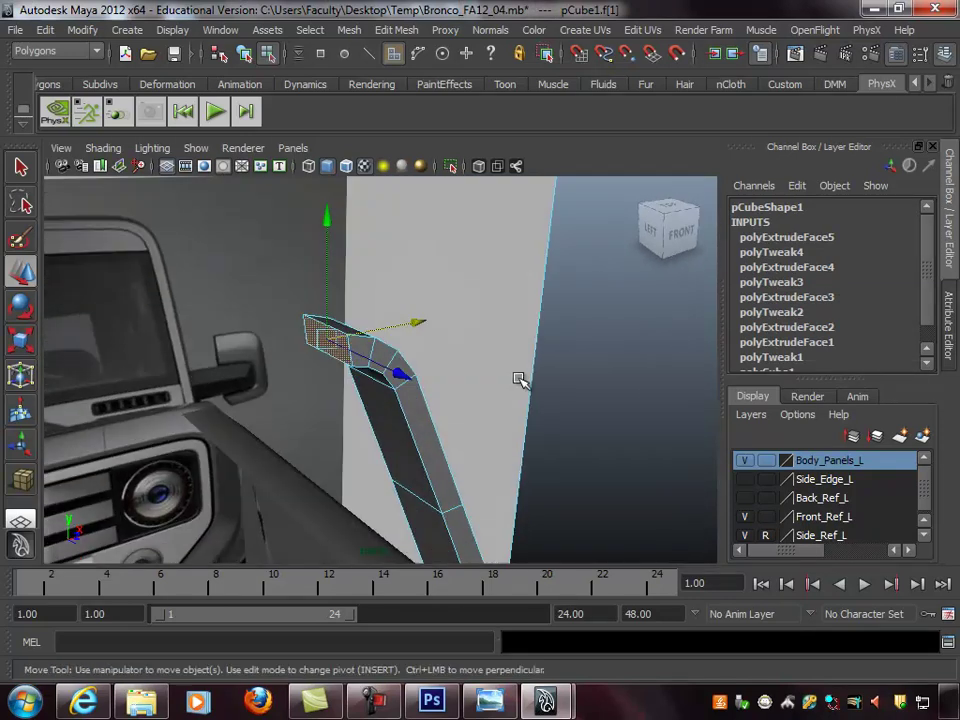
click(396, 30)
click(407, 77)
alt+drag(420, 268, 188, 250)
alt+middle_drag(430, 270, 426, 282)
drag(276, 338, 214, 321)
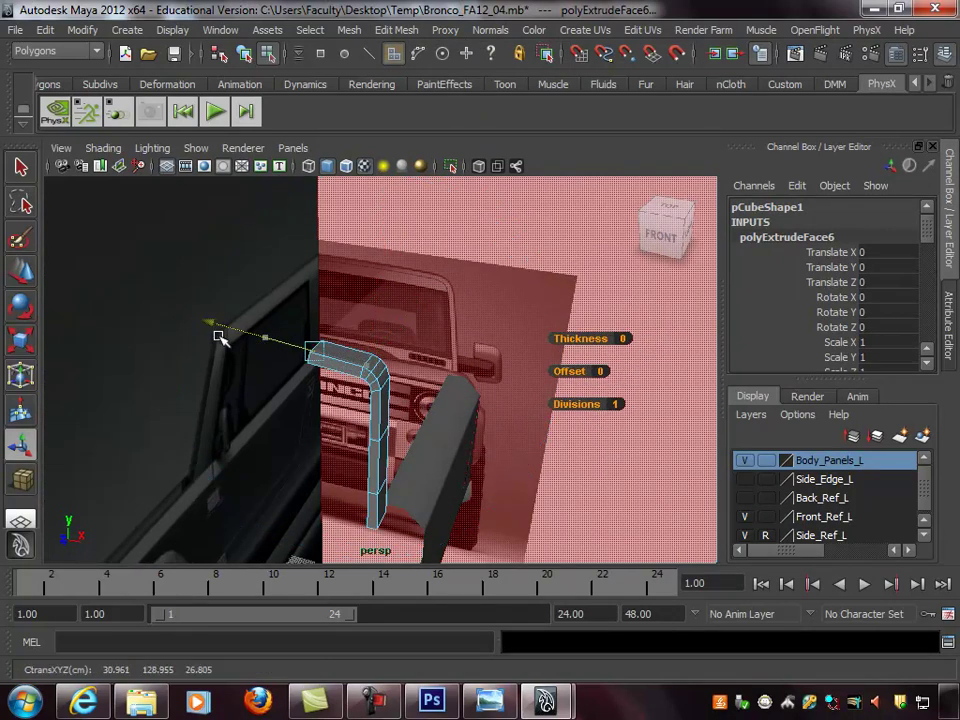
Adjust the extruded end's height in the front view to follow the roof edge of the reference
key(space)
key(space)
alt+right_drag(333, 397, 227, 386)
alt+middle_drag(227, 386, 319, 365)
drag(339, 210, 339, 214)
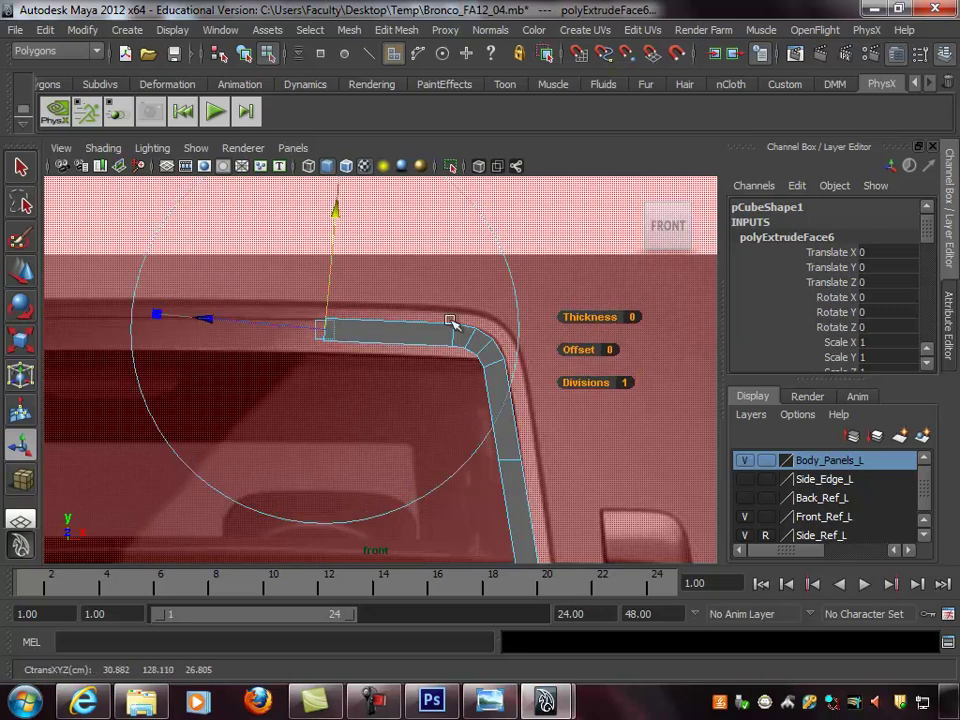
alt+right_drag(408, 284, 362, 315)
alt+middle_drag(362, 315, 415, 291)
drag(398, 200, 398, 199)
alt+right_drag(456, 321, 455, 307)
click(527, 363)
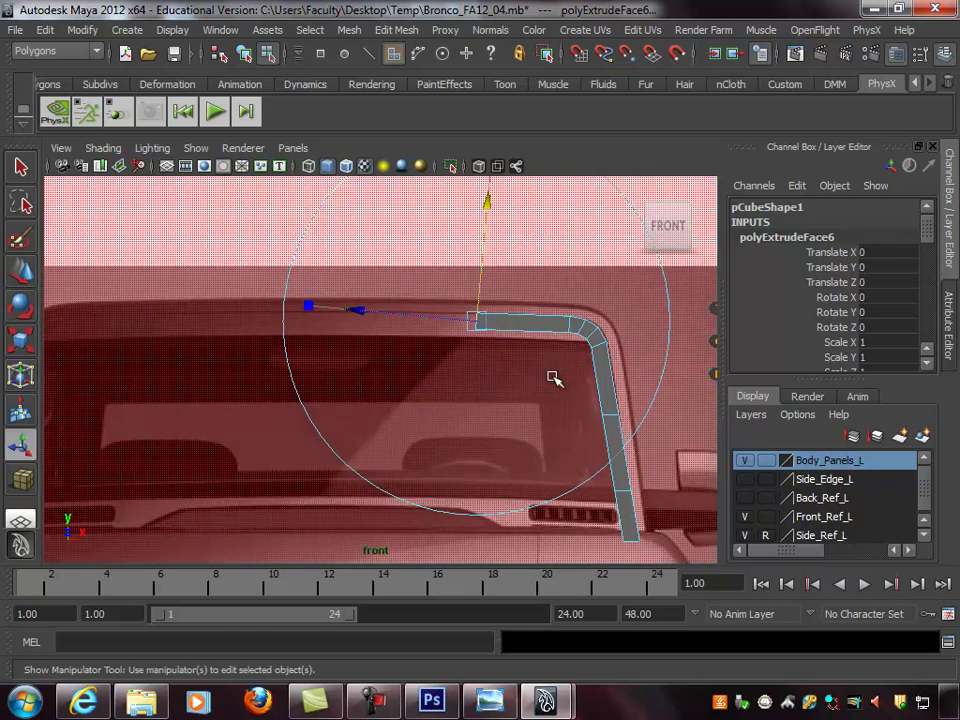
Extrude the end face again toward the middle of the windshield and align its height with the front reference
key(ctrl+e)
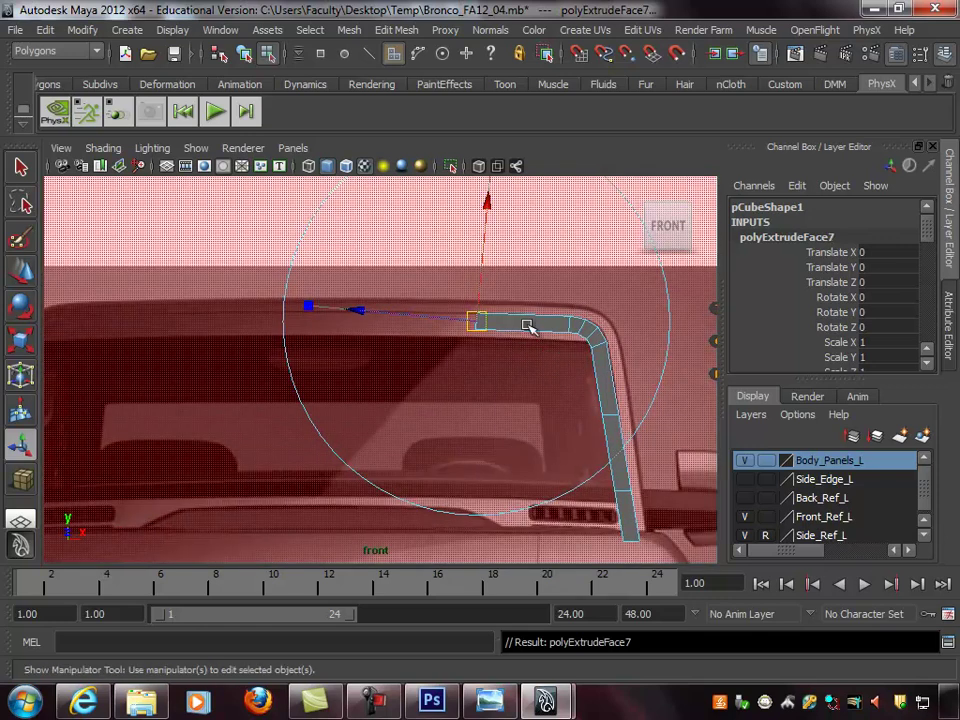
drag(417, 314, 290, 314)
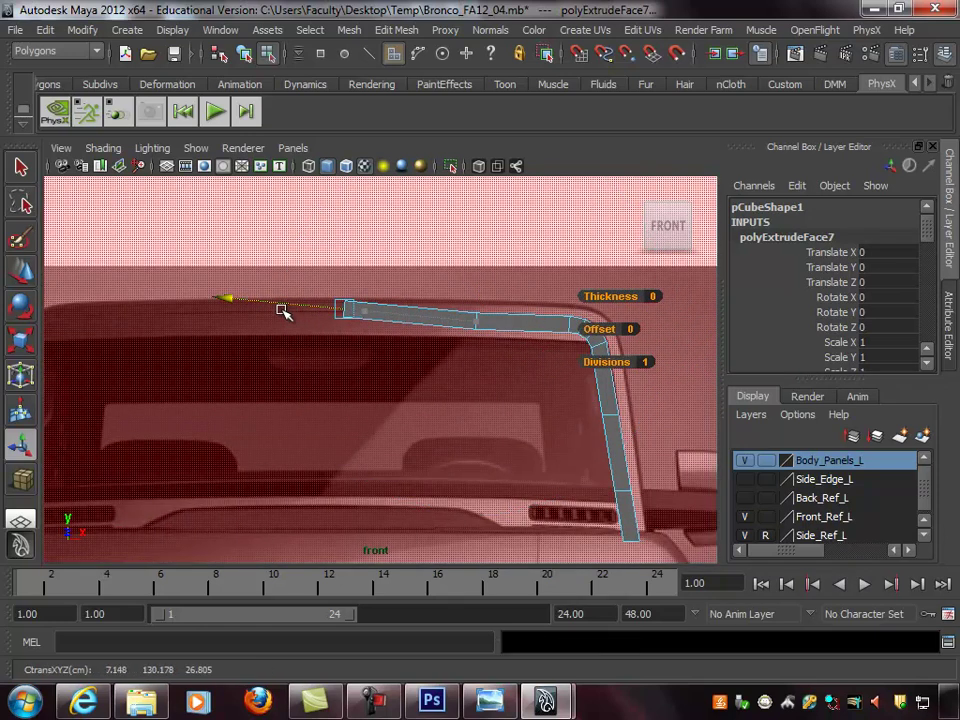
alt+right_drag(437, 320, 191, 336)
alt+middle_drag(293, 341, 304, 328)
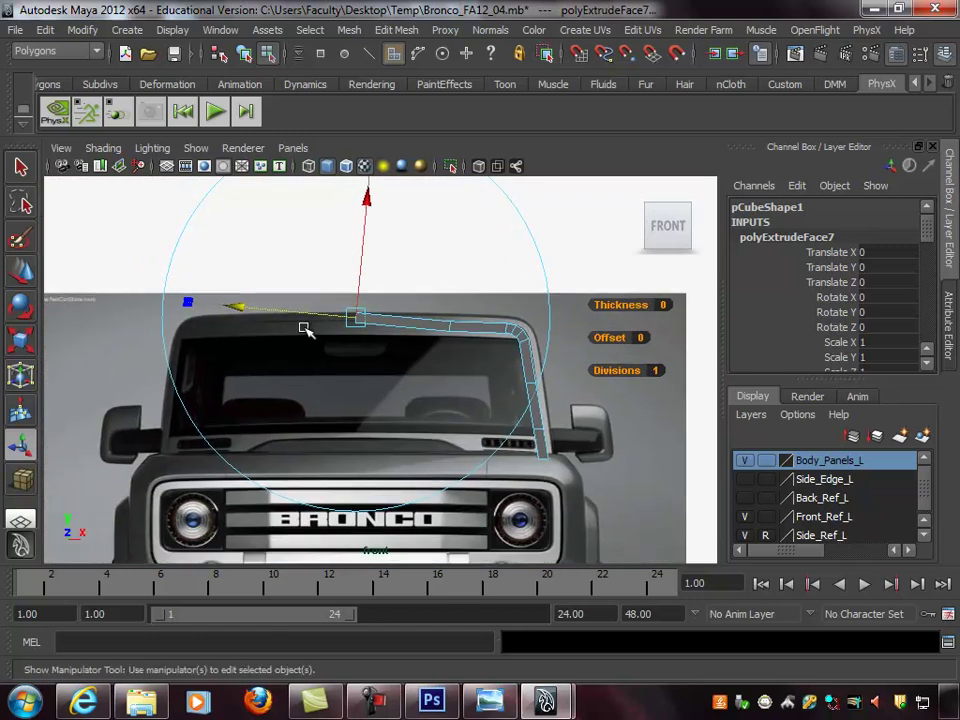
drag(358, 203, 367, 206)
Move the four end vertices of the top bar along X to the centre line in the top view
key(space)
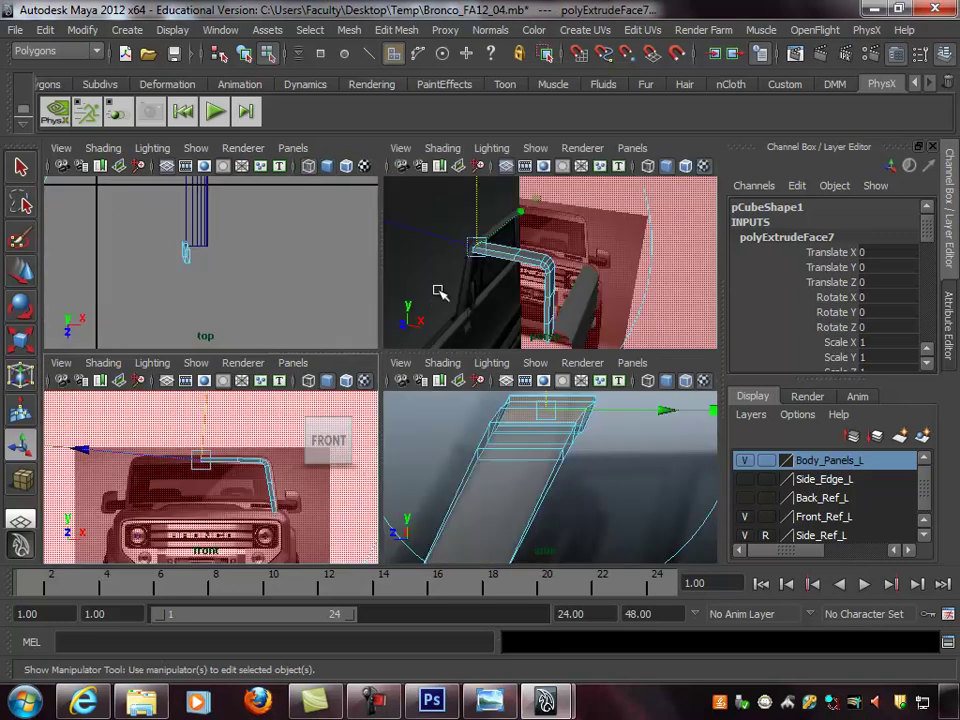
key(space)
alt+drag(288, 354, 311, 354)
key(q)
right_drag(303, 345, 228, 346)
alt+drag(238, 346, 268, 339)
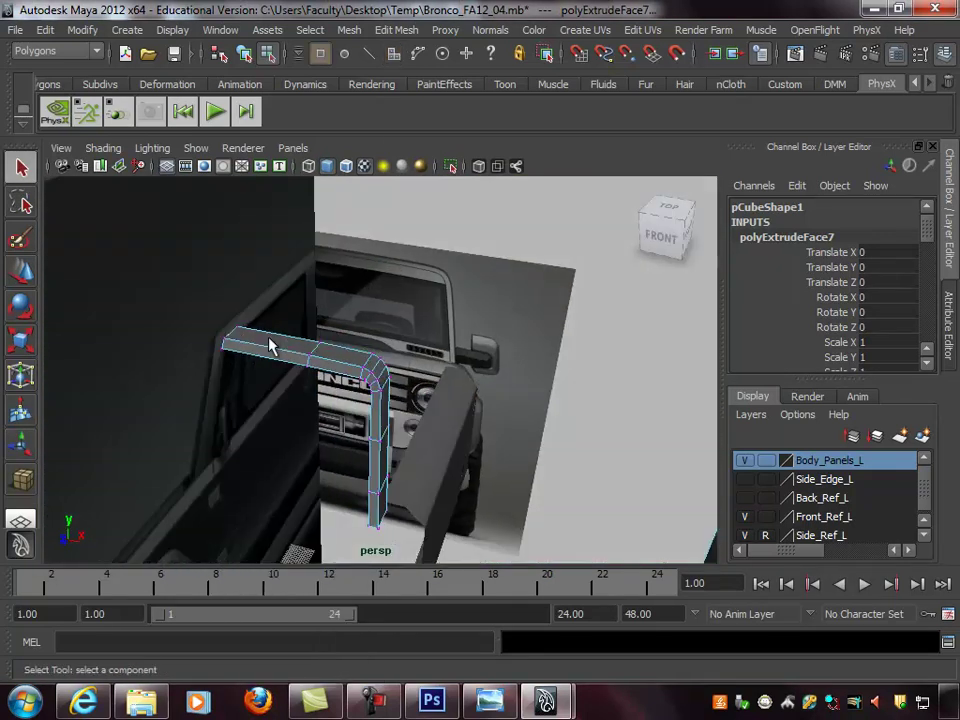
drag(200, 305, 270, 408)
scroll(227, 349, up, 1)
key(space)
key(f)
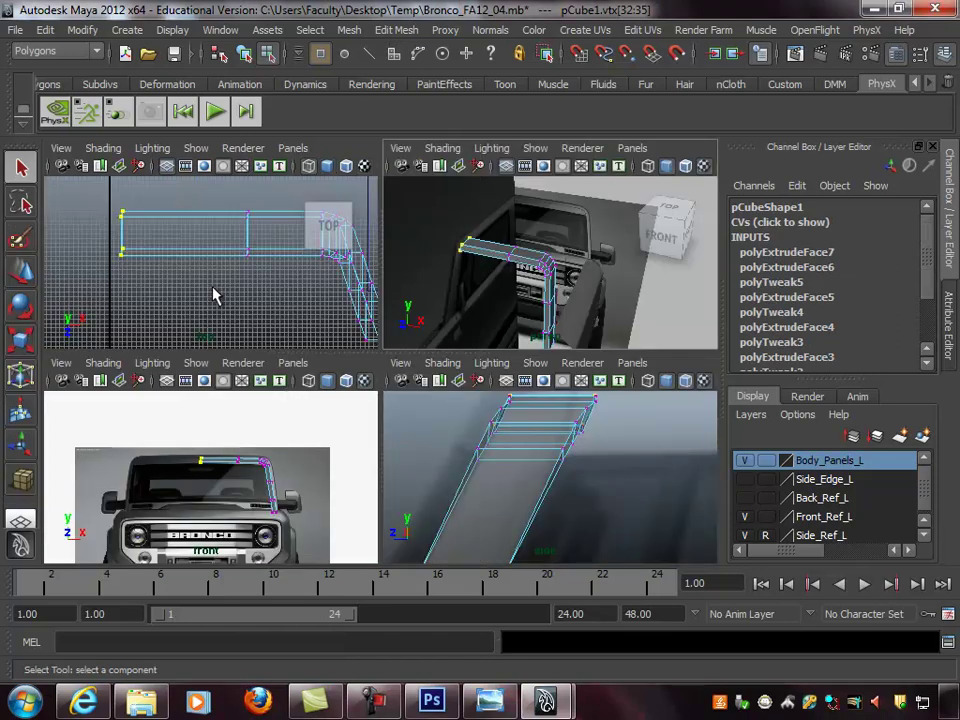
key(space)
alt+right_drag(429, 317, 240, 328)
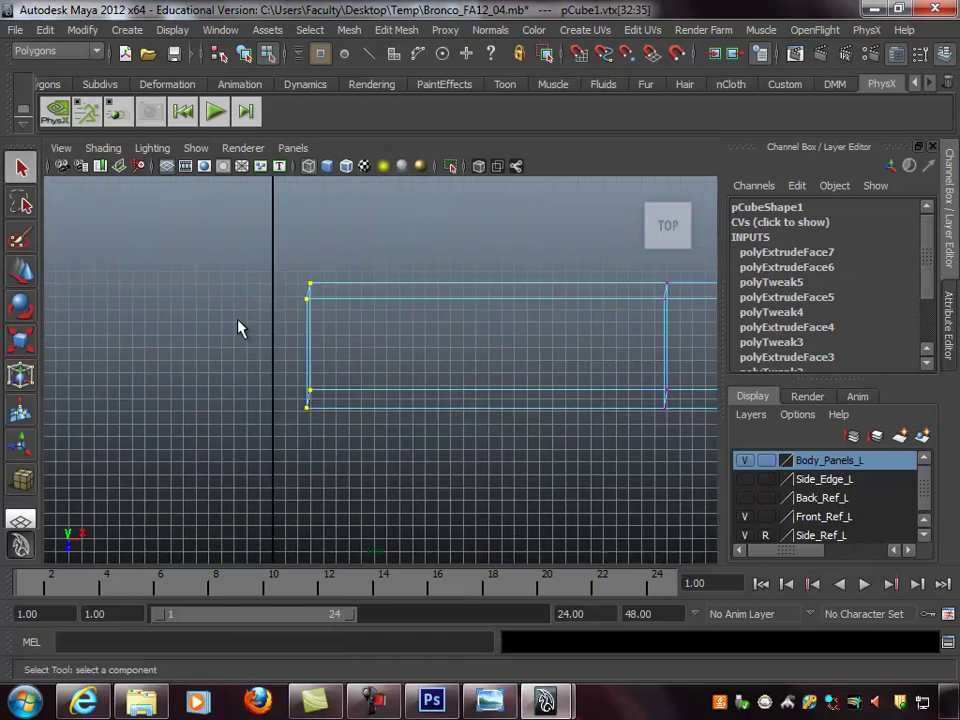
key(w)
drag(392, 345, 360, 346)
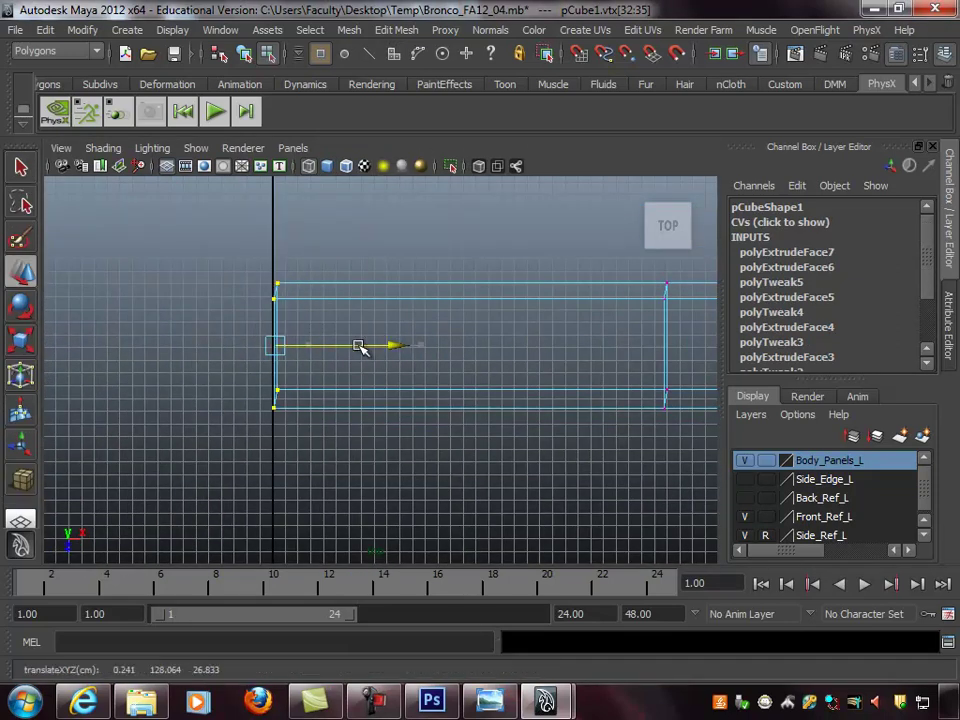
Scale the four end vertices flat along X and position them on the centre line
key(r)
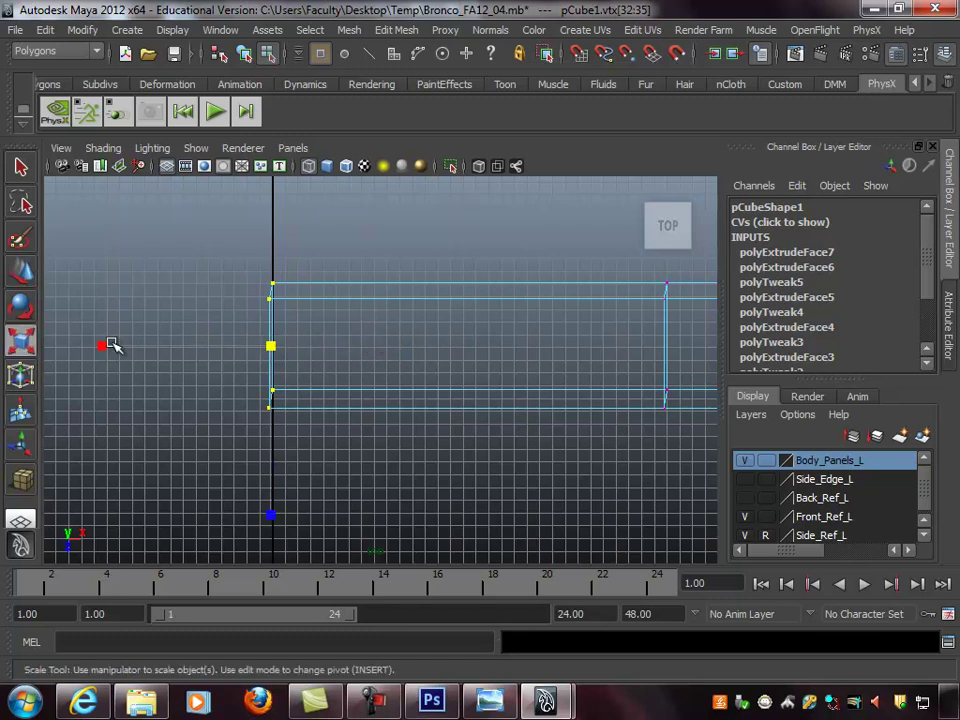
drag(127, 345, 145, 346)
drag(270, 346, 285, 345)
key(ctrl+z)
drag(103, 350, 132, 347)
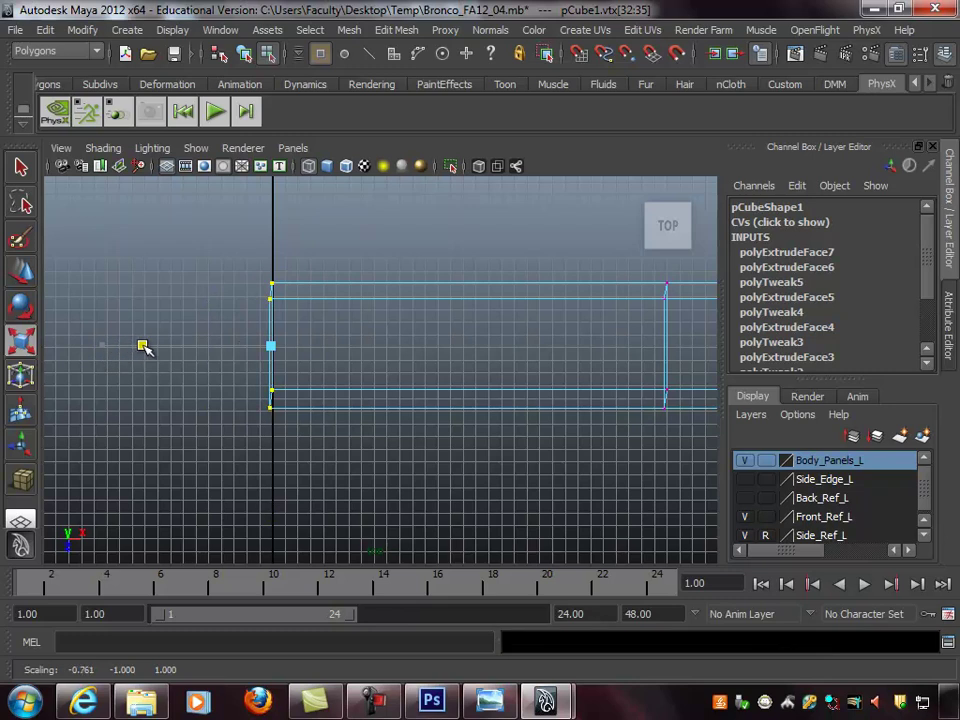
drag(266, 342, 270, 345)
key(ctrl+z)
drag(100, 347, 102, 346)
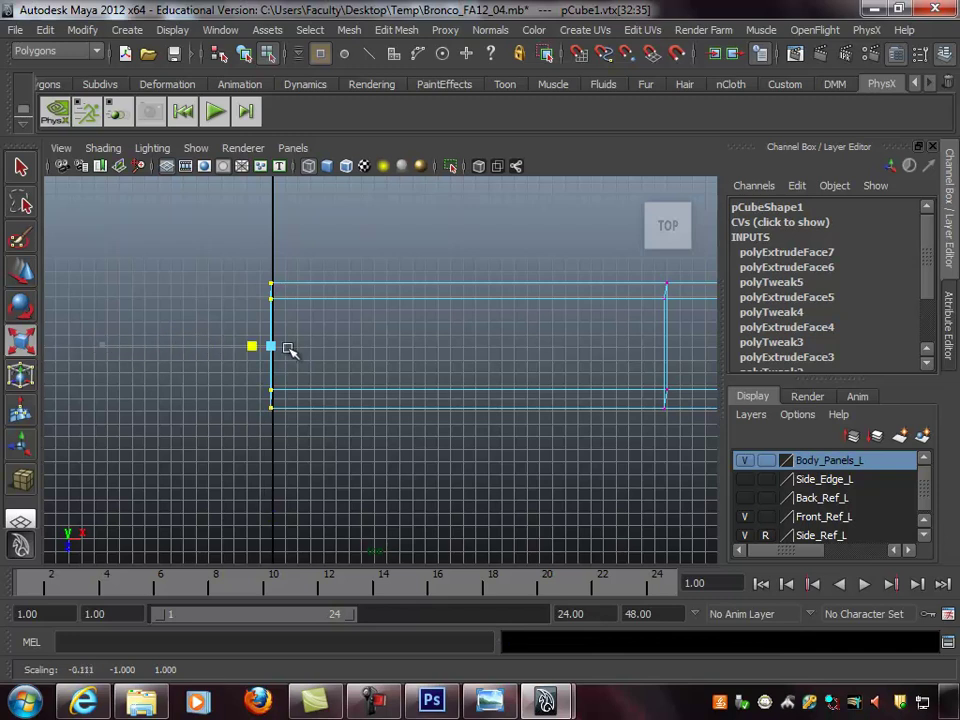
key(w)
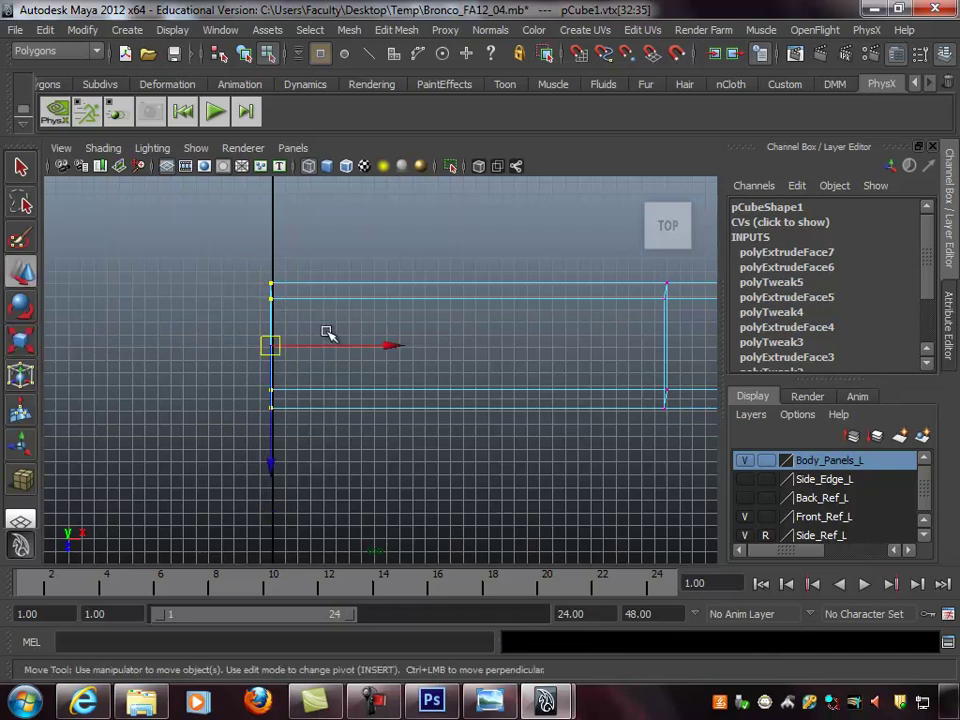
drag(318, 346, 325, 347)
Return to object mode and examine the window frame against the side reference in the perspective view
key(space)
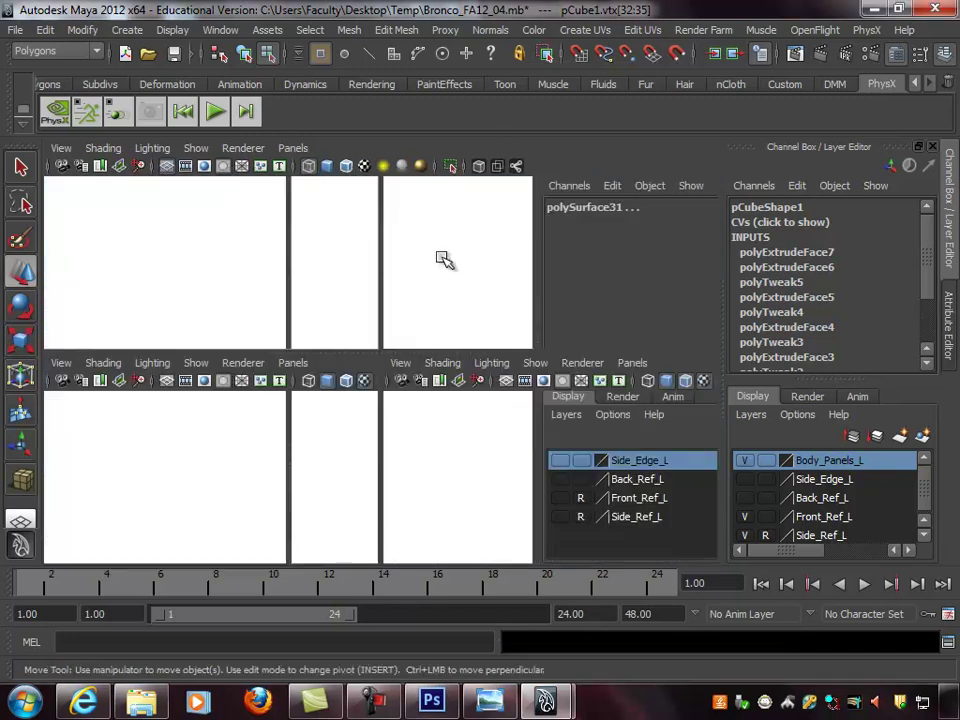
key(space)
alt+drag(450, 285, 480, 295)
scroll(300, 311, up, 3)
mouse_move(300, 311)
alt+mouse_down()
mouse_move(377, 315)
mouse_move(328, 344)
mouse_move(257, 339)
mouse_move(311, 306)
alt+mouse_up()
alt+drag(513, 431, 368, 400)
click(608, 459)
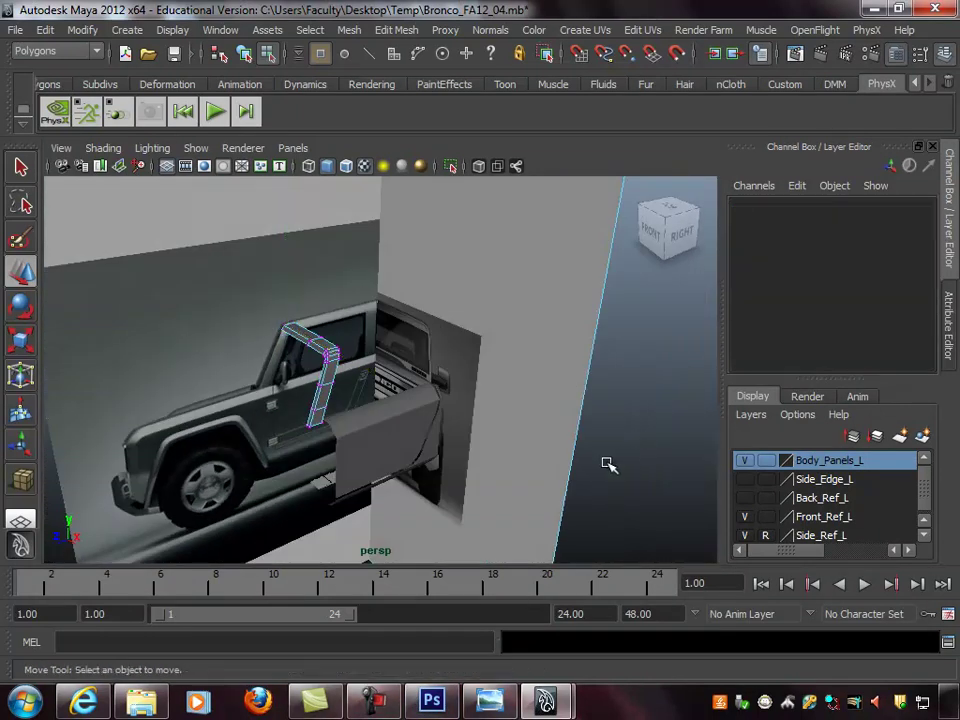
key(F8)
click(645, 440)
alt+drag(486, 454, 370, 415)
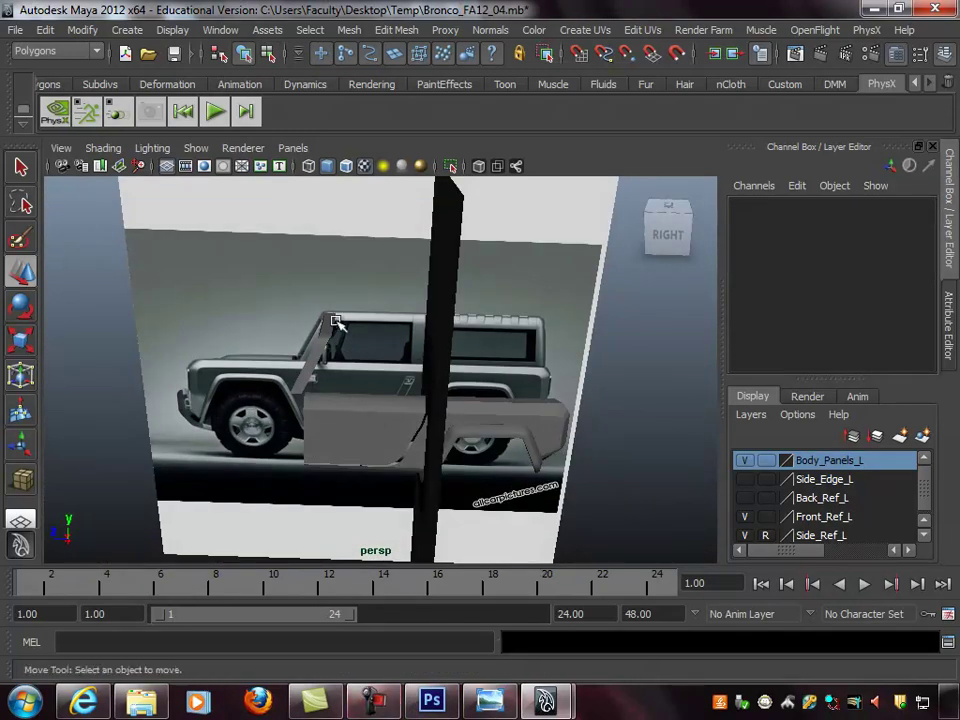
alt+drag(366, 338, 399, 321)
scroll(316, 294, up, 5)
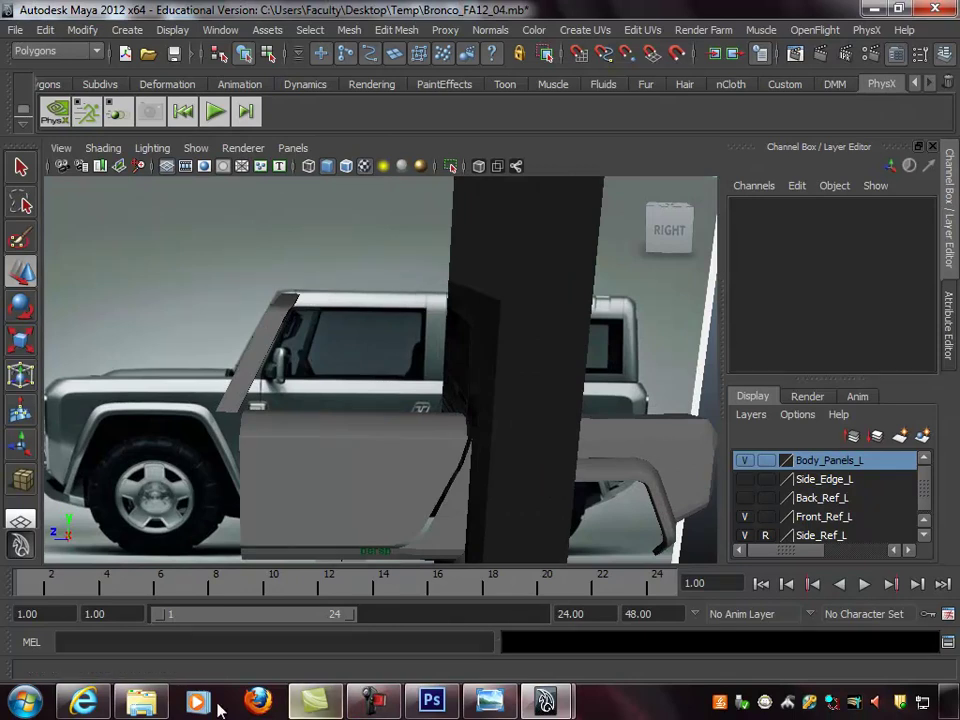
Switch to Windows Photo Viewer to study the windshield corner in 2012-Ford-Bronco_5.jpg, and return to the Maya model
click(490, 701)
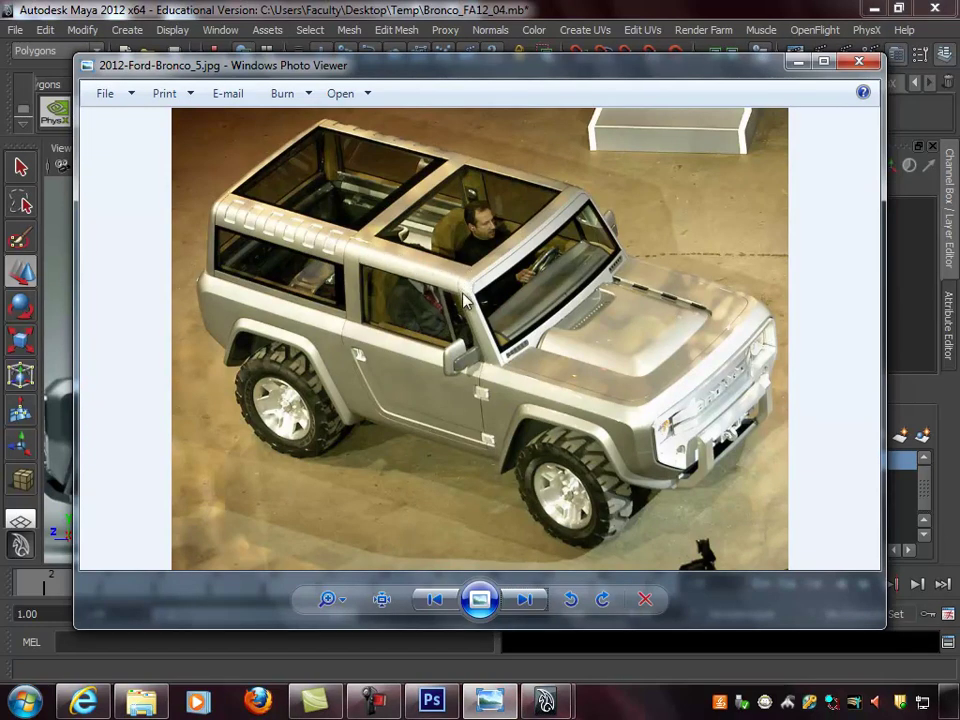
click(670, 9)
alt+right_drag(329, 306, 317, 312)
alt+drag(317, 312, 339, 345)
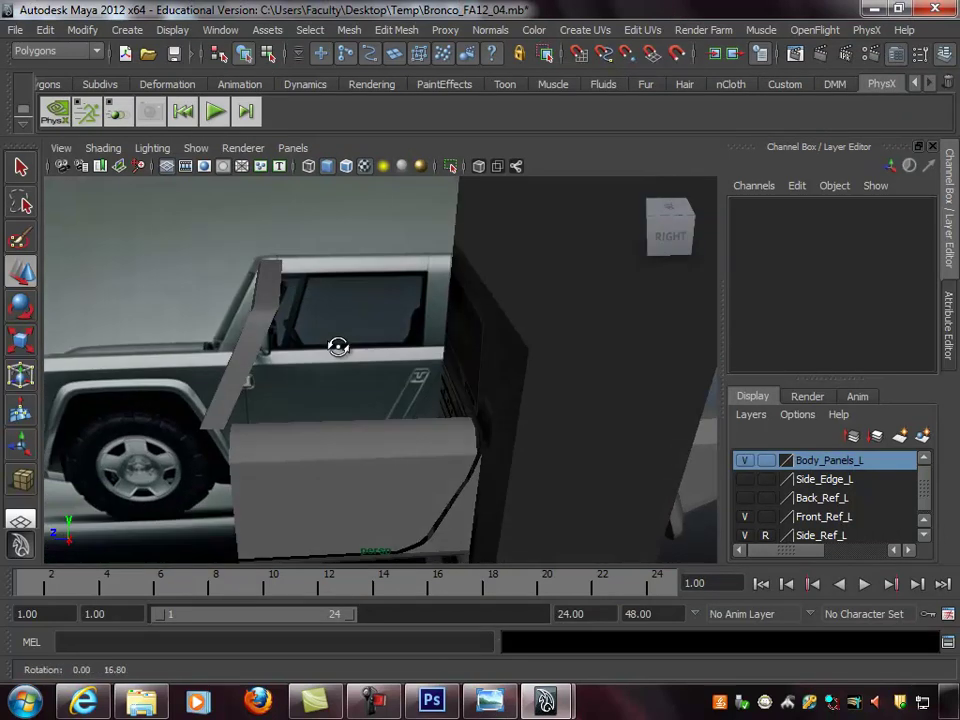
Select the inner side faces of the frame's corner bend and compare that area with the Bronco photo
alt+right_drag(339, 345, 520, 285)
alt+drag(520, 285, 320, 225)
alt+middle_drag(320, 225, 390, 281)
click(284, 260)
alt+drag(370, 284, 270, 216)
right_click(268, 222)
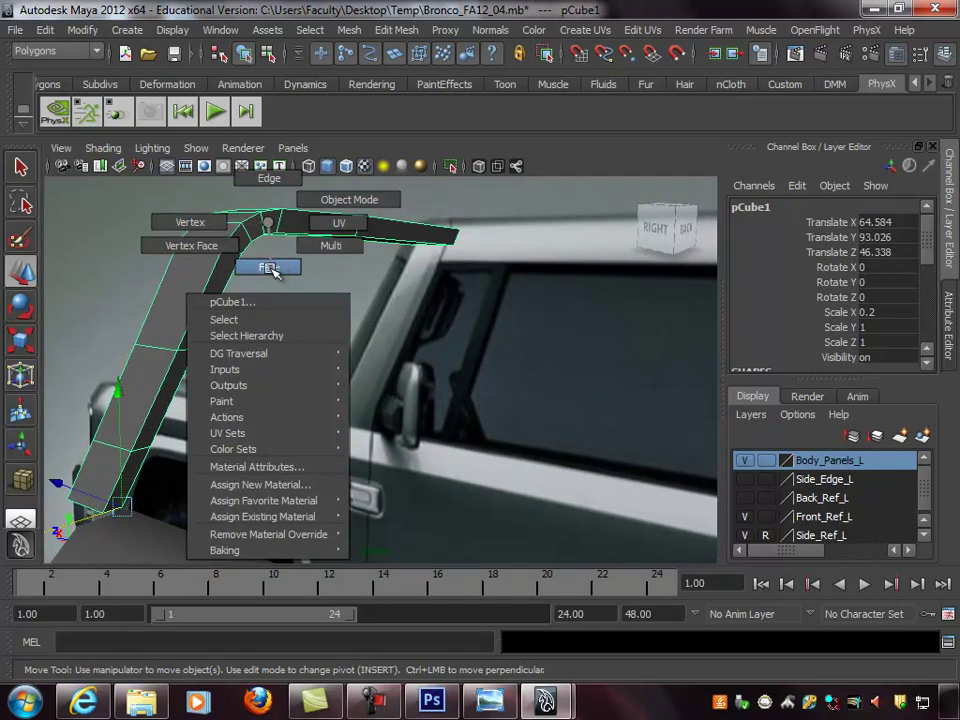
click(269, 268)
click(238, 238)
key(q)
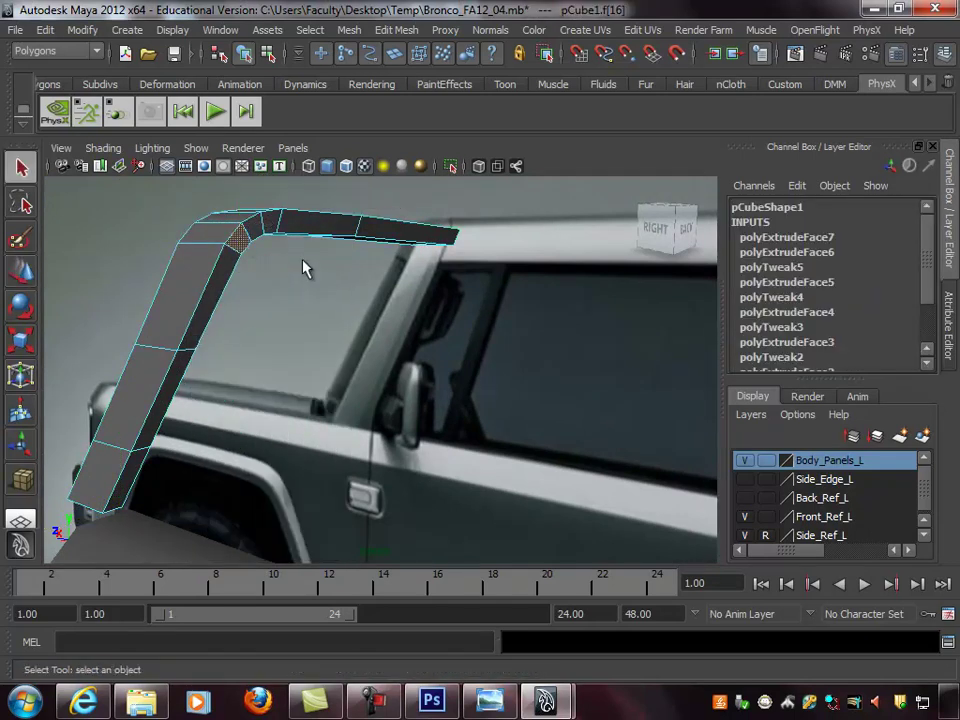
alt+drag(296, 258, 421, 351)
click(489, 700)
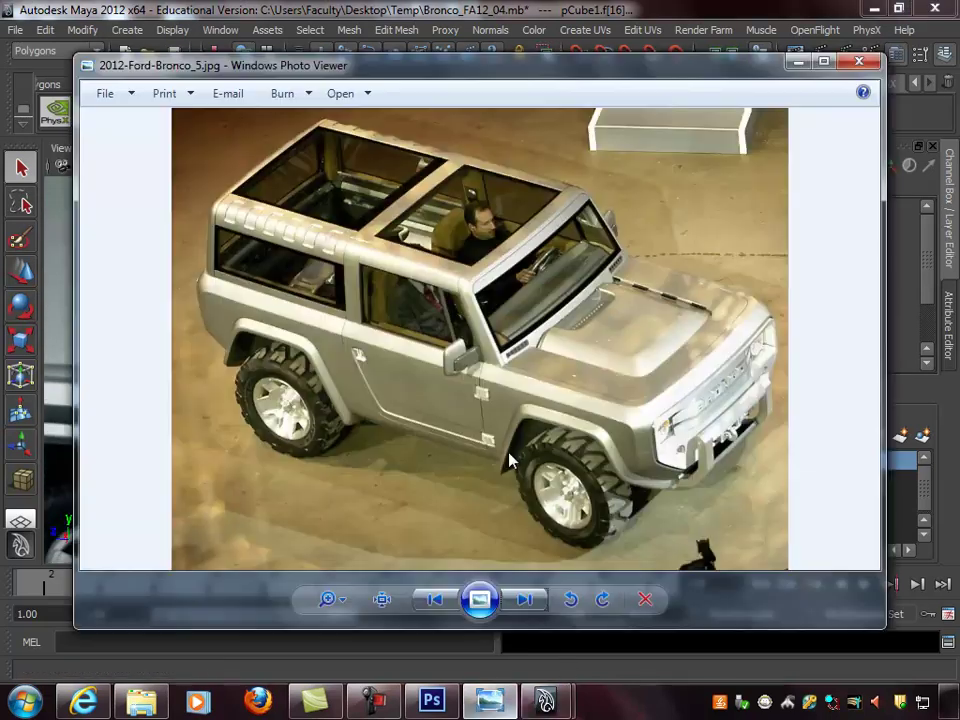
click(557, 14)
alt+drag(332, 285, 297, 279)
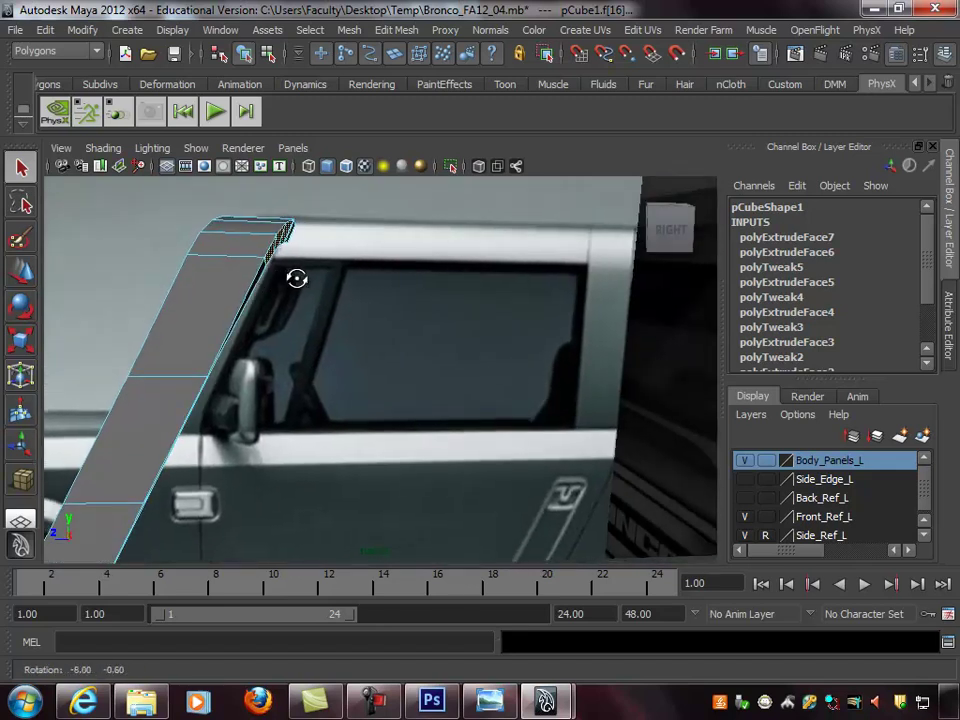
Select the outer vertex pair at the lower end of the frame's corner bend and adjust it against the front reference
key(space)
key(space)
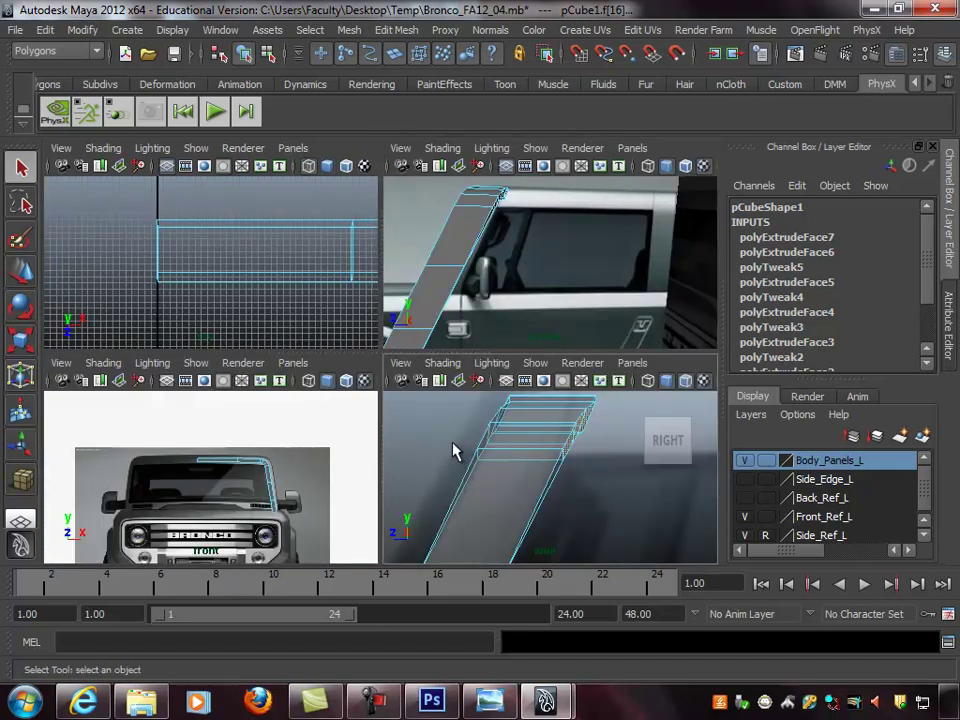
right_drag(254, 321, 176, 313)
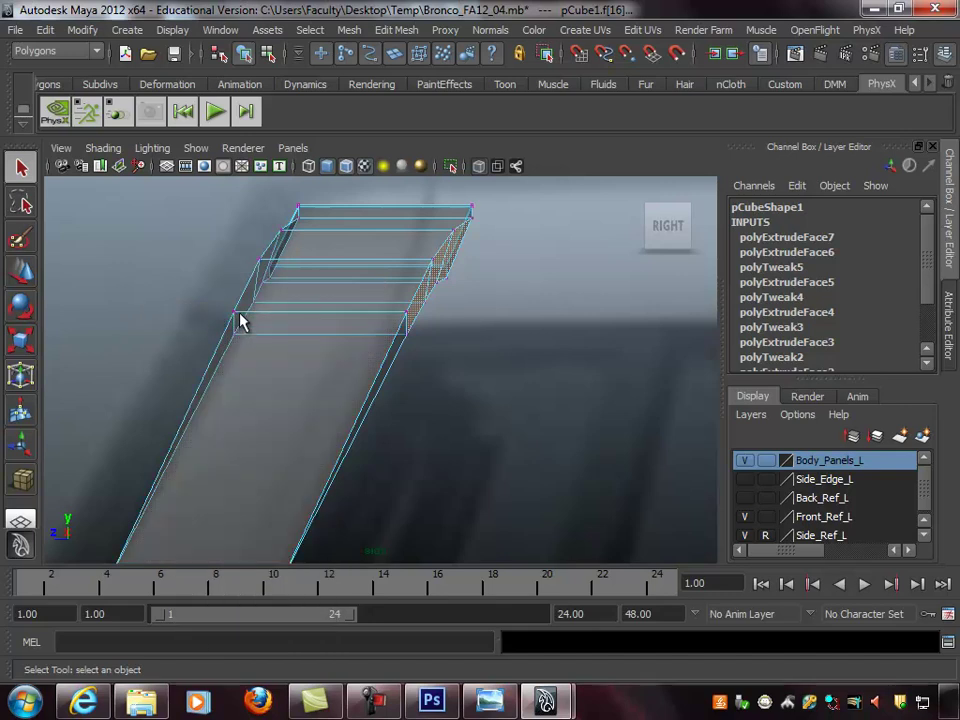
click(405, 317)
key(space)
key(space)
alt+drag(501, 268, 591, 259)
alt+drag(538, 290, 495, 300)
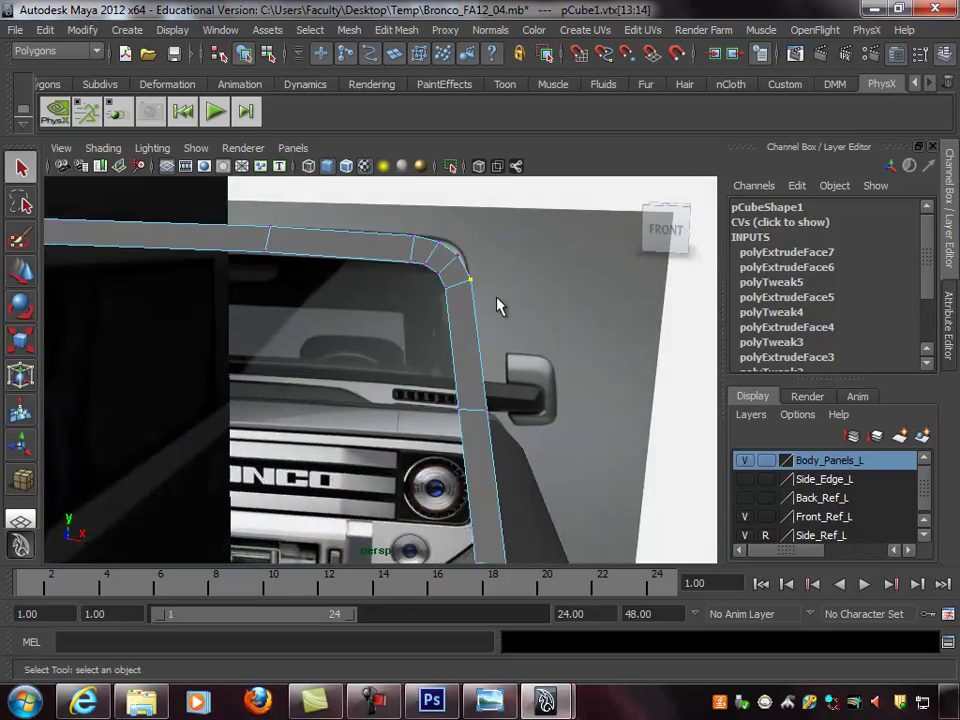
key(w)
drag(474, 212, 375, 291)
Reposition the remaining outer vertex pairs around the frame's corner bend to round its profile
alt+drag(272, 272, 335, 281)
click(386, 276)
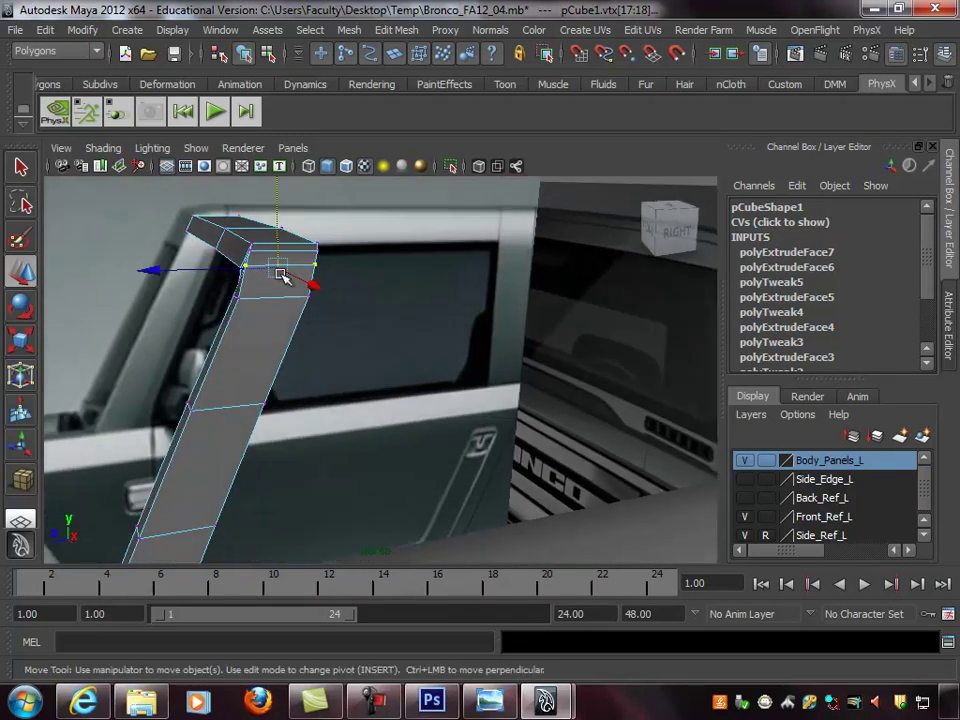
drag(230, 268, 305, 289)
shift+click(411, 262)
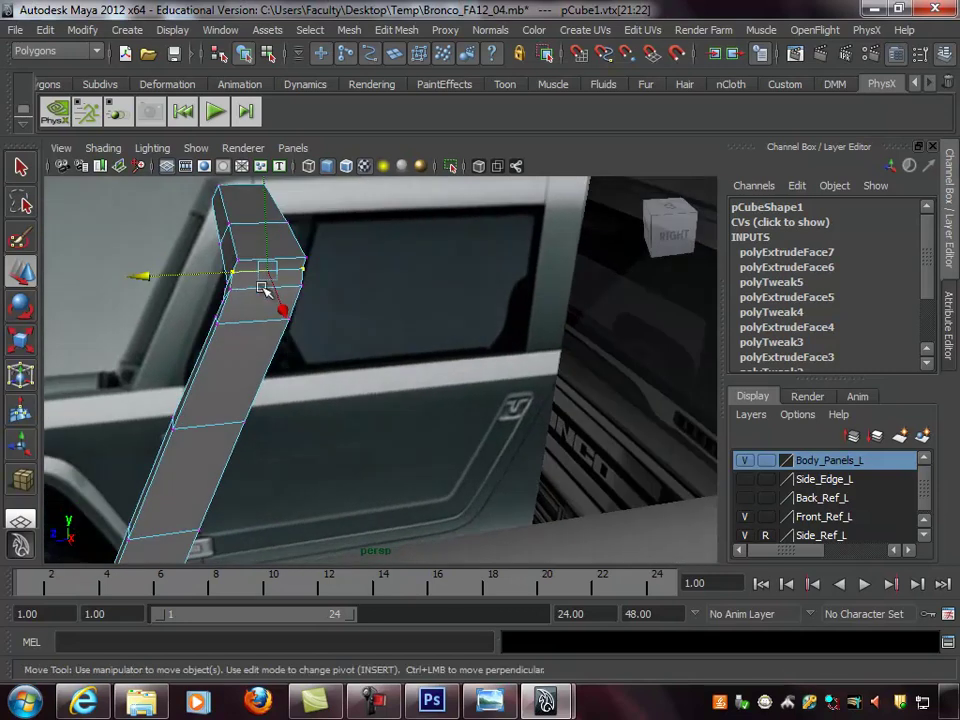
drag(205, 275, 279, 253)
Select the inner side faces of the frame's corner bend and duplicate them as separate faces with offset 0
right_click(278, 255)
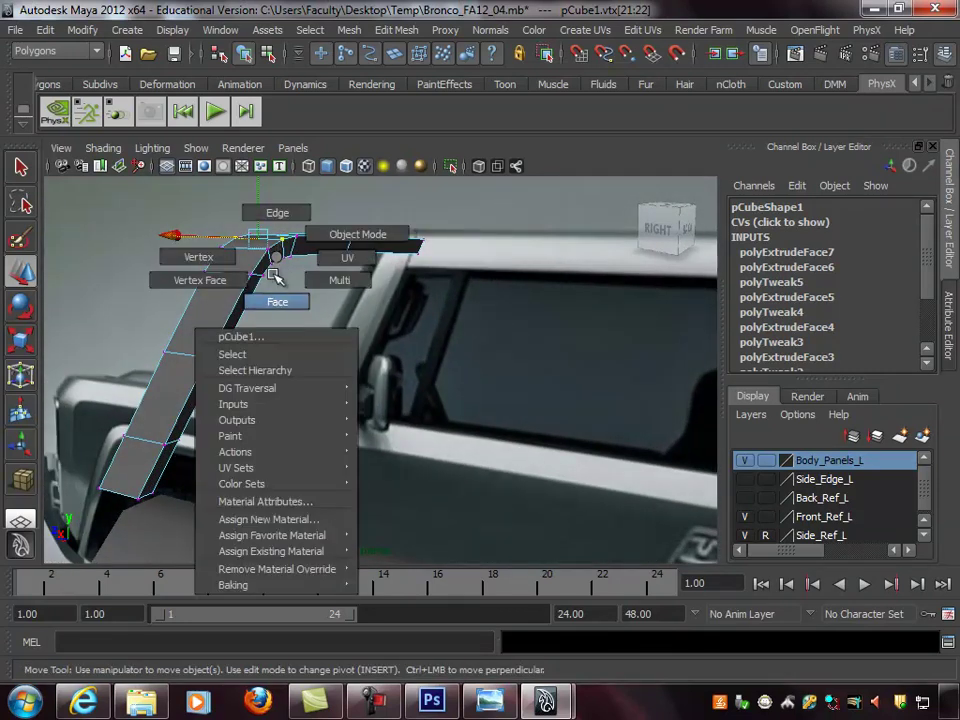
right_drag(273, 295, 277, 301)
alt+right_drag(236, 258, 278, 295)
key(q)
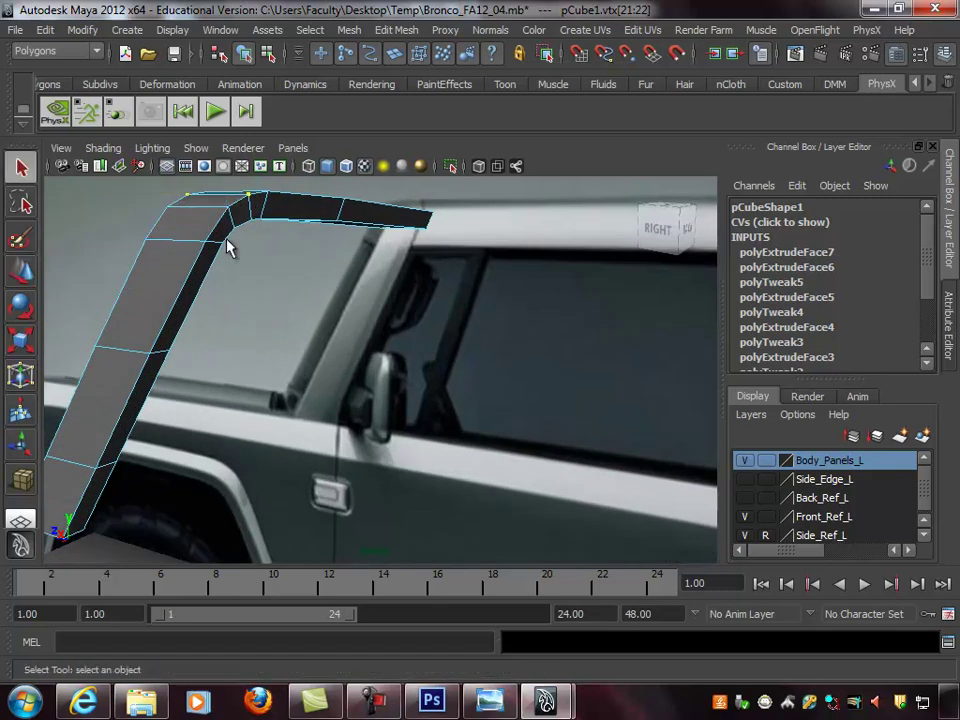
click(223, 228)
alt+drag(438, 263, 416, 277)
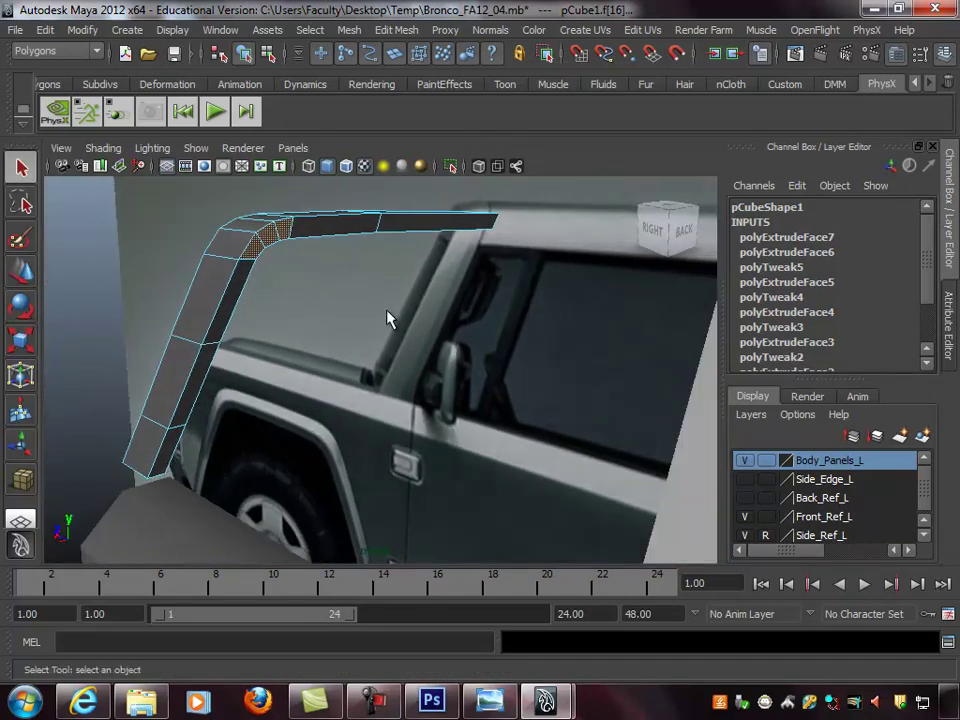
alt+drag(309, 228, 344, 206)
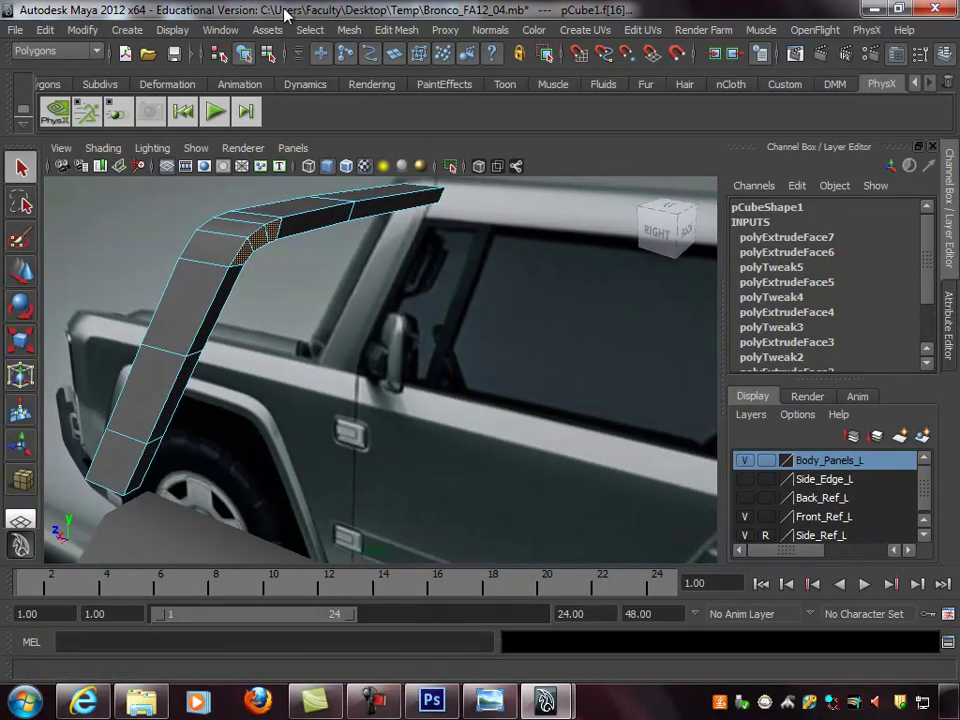
click(376, 30)
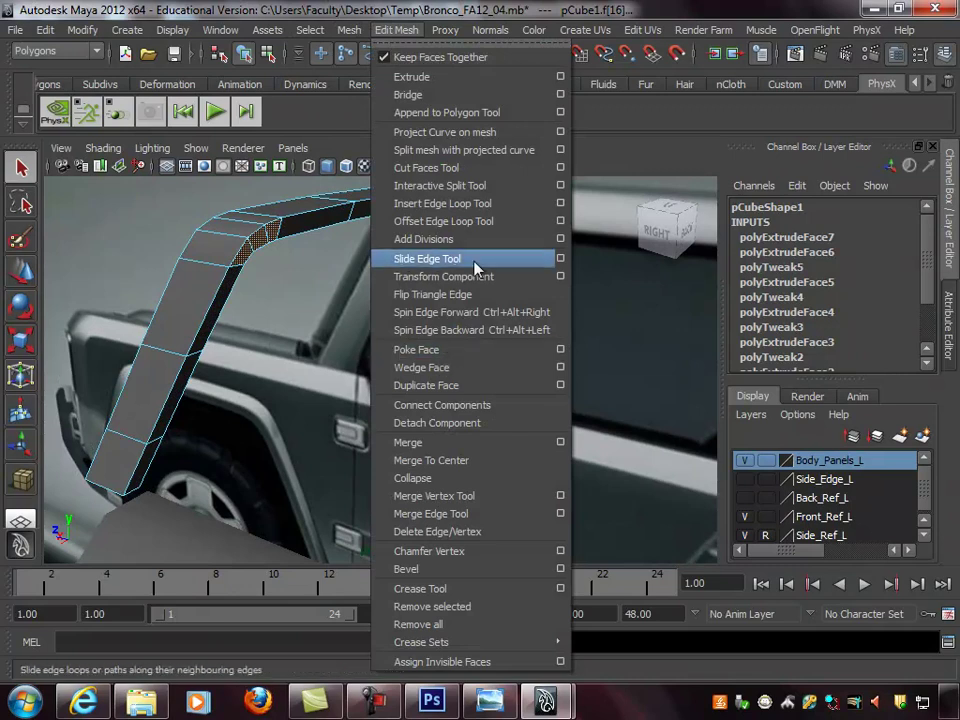
click(559, 385)
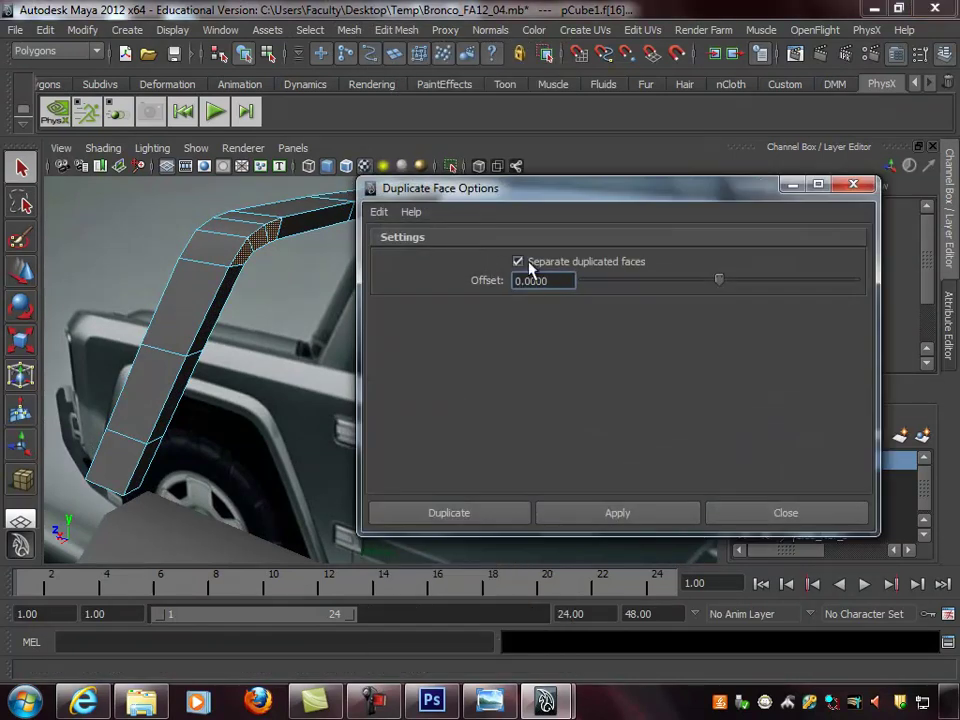
click(609, 514)
click(785, 514)
Examine the frame and the duplicated corner faces against the side and front references from several angles
alt+right_drag(437, 255, 253, 236)
alt+middle_drag(390, 234, 390, 283)
alt+drag(390, 283, 480, 281)
alt+right_drag(480, 281, 411, 265)
alt+middle_drag(411, 265, 411, 285)
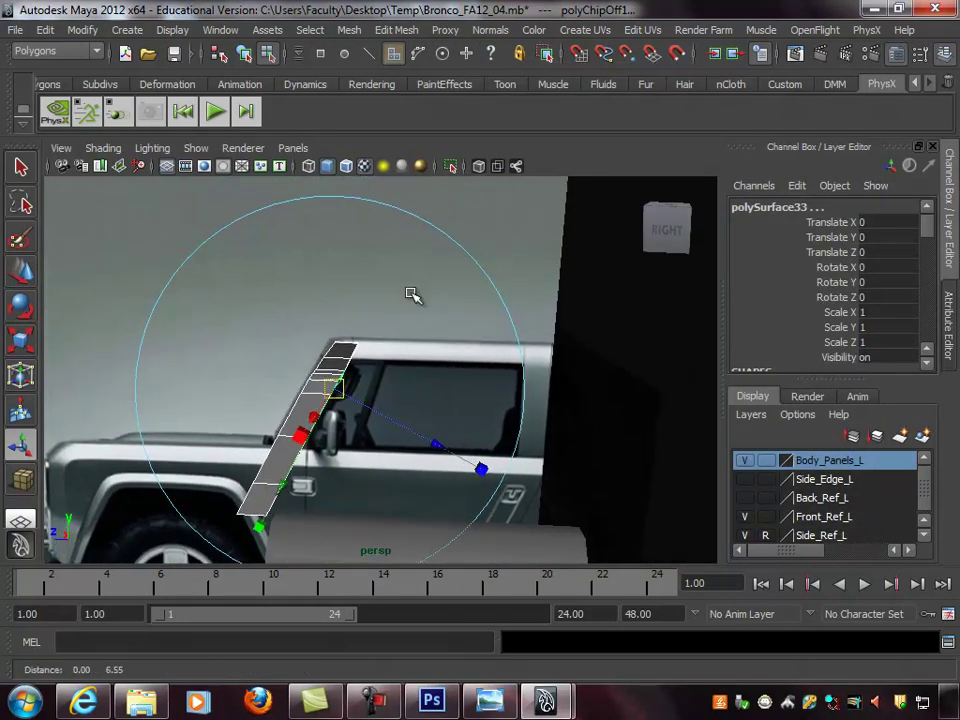
alt+drag(411, 285, 373, 302)
alt+right_drag(373, 302, 221, 291)
alt+drag(221, 290, 489, 288)
key(minus)
key(minus)
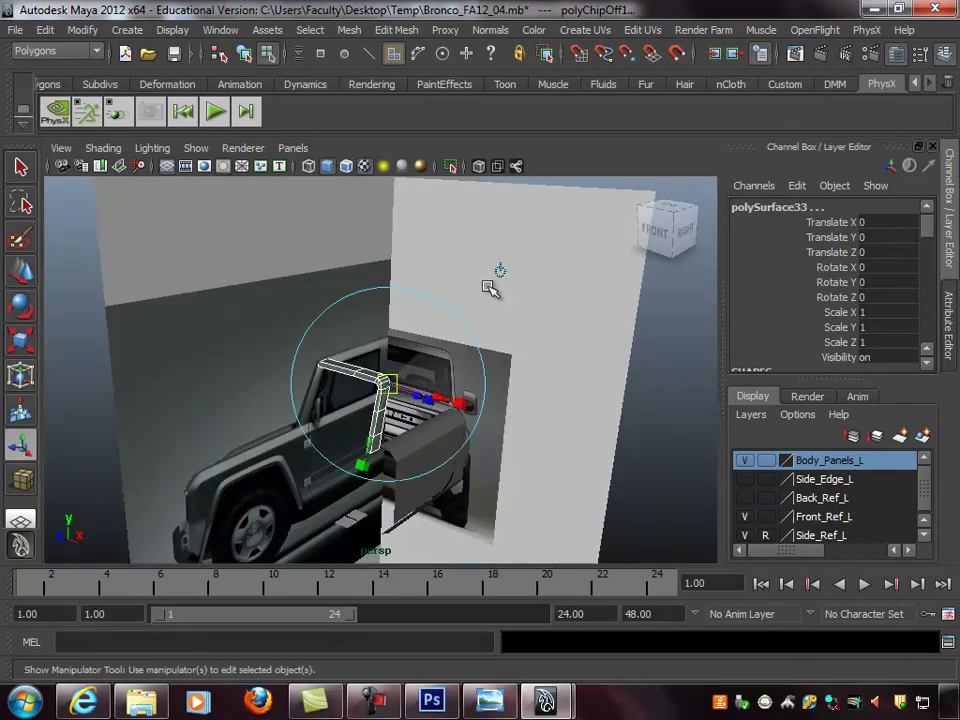
Hide the Front_Ref_L and Side_Ref_L layers and clear the selection
alt+right_drag(398, 248, 491, 328)
alt+drag(491, 328, 294, 335)
click(382, 336)
alt+drag(383, 336, 420, 330)
alt+right_drag(376, 358, 354, 356)
alt+drag(354, 356, 323, 333)
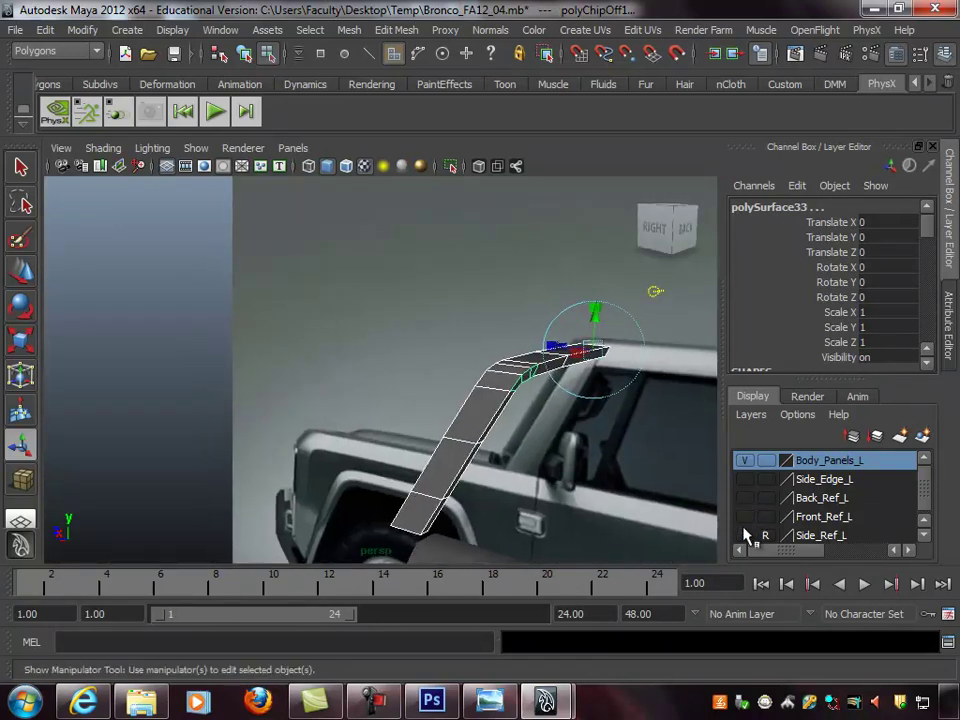
click(746, 535)
click(328, 380)
Select the duplicated corner strip, center its pivot and move it back to Translate Z -1.246
right_drag(522, 378, 514, 396)
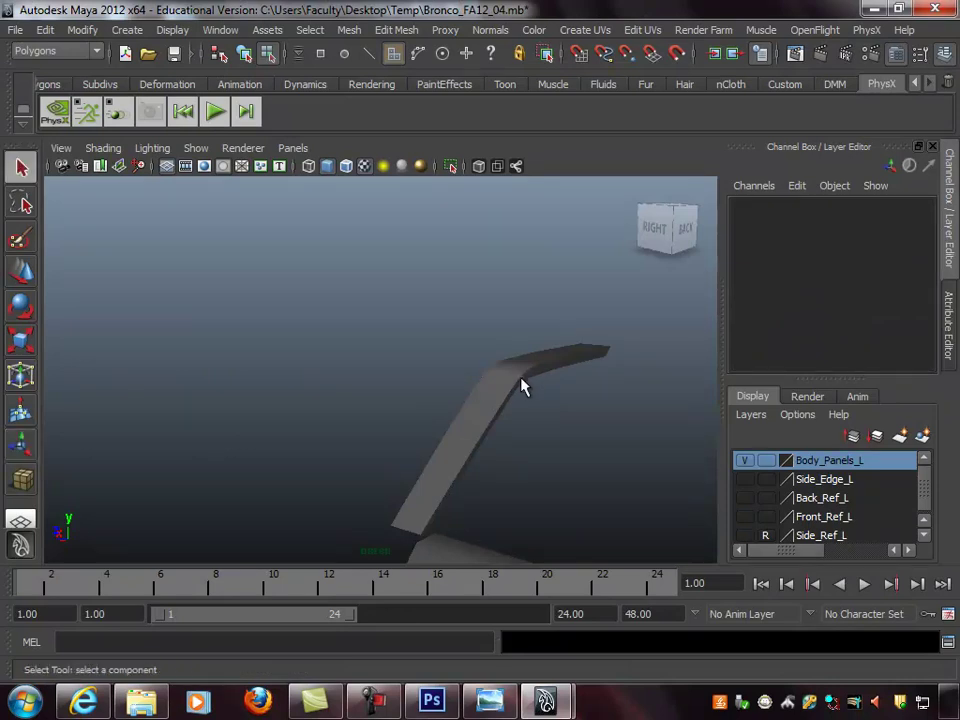
alt+drag(514, 396, 493, 371)
click(490, 371)
key(F8)
mouse_move(481, 334)
mouse_down()
mouse_move(509, 412)
mouse_move(524, 421)
mouse_move(477, 336)
mouse_up()
ctrl+click(565, 349)
key(w)
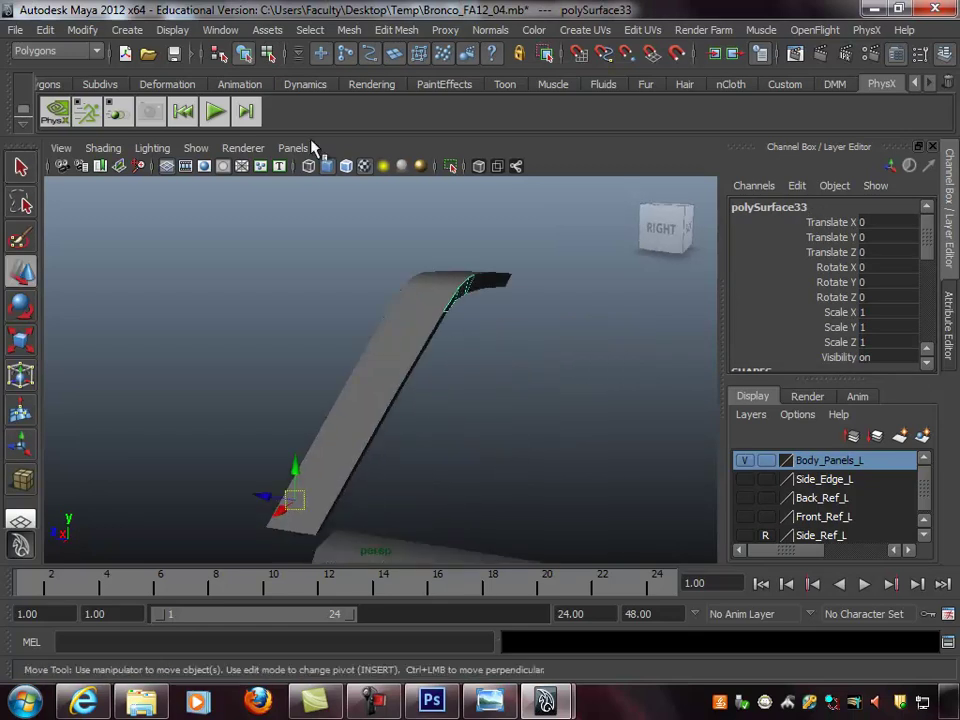
click(84, 30)
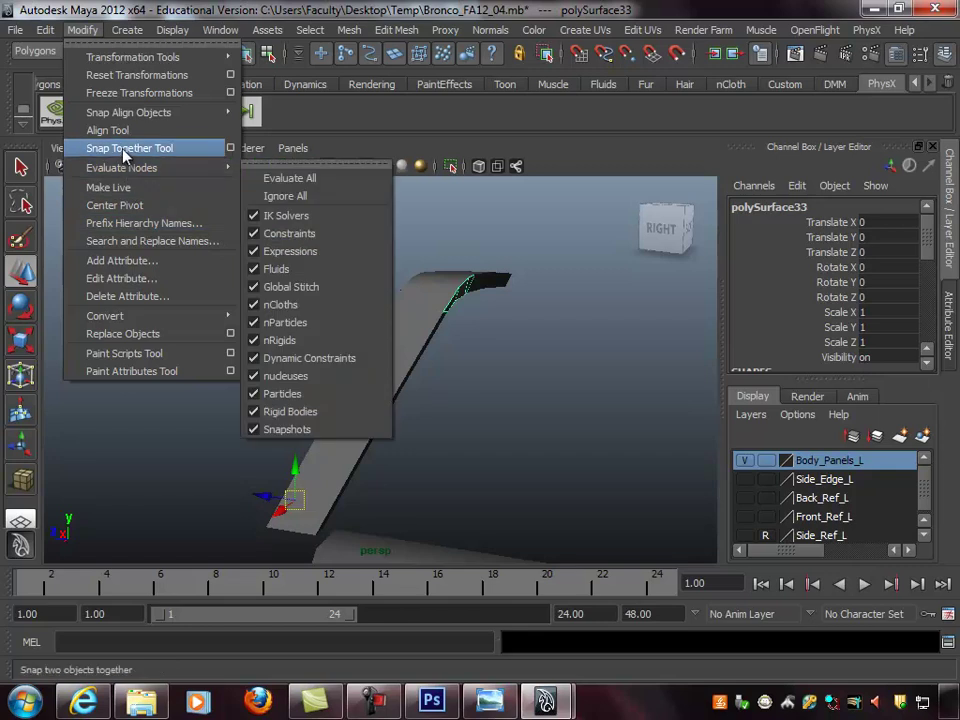
click(114, 205)
alt+drag(400, 330, 435, 289)
Select all three faces of the duplicated strip and extrude them rearward along Z as a roof rail
right_click(437, 292)
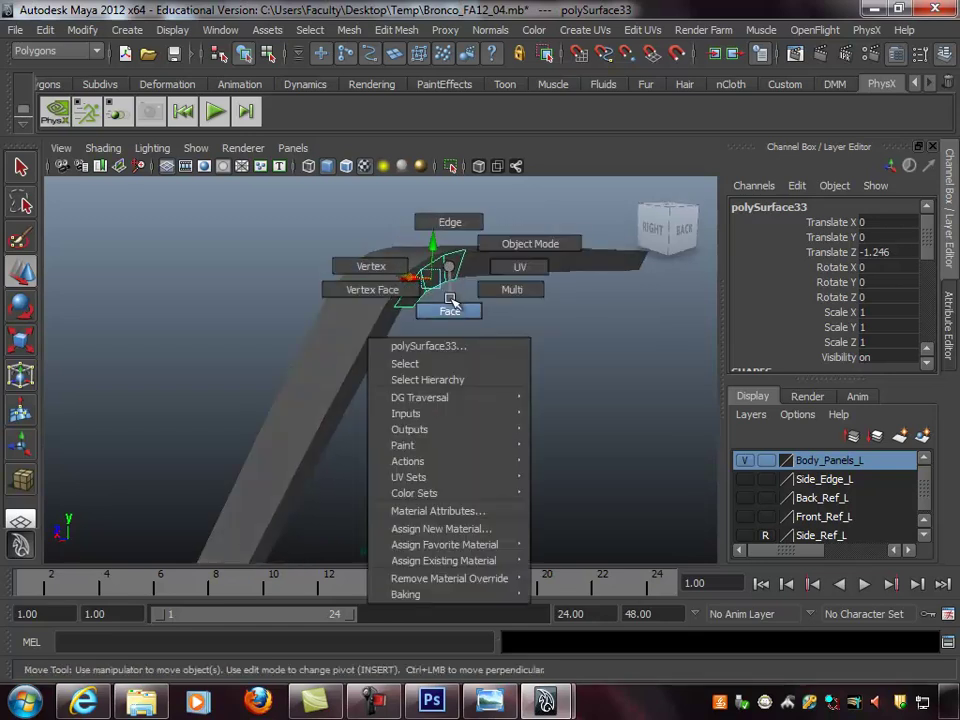
right_drag(450, 297, 450, 311)
drag(374, 239, 470, 335)
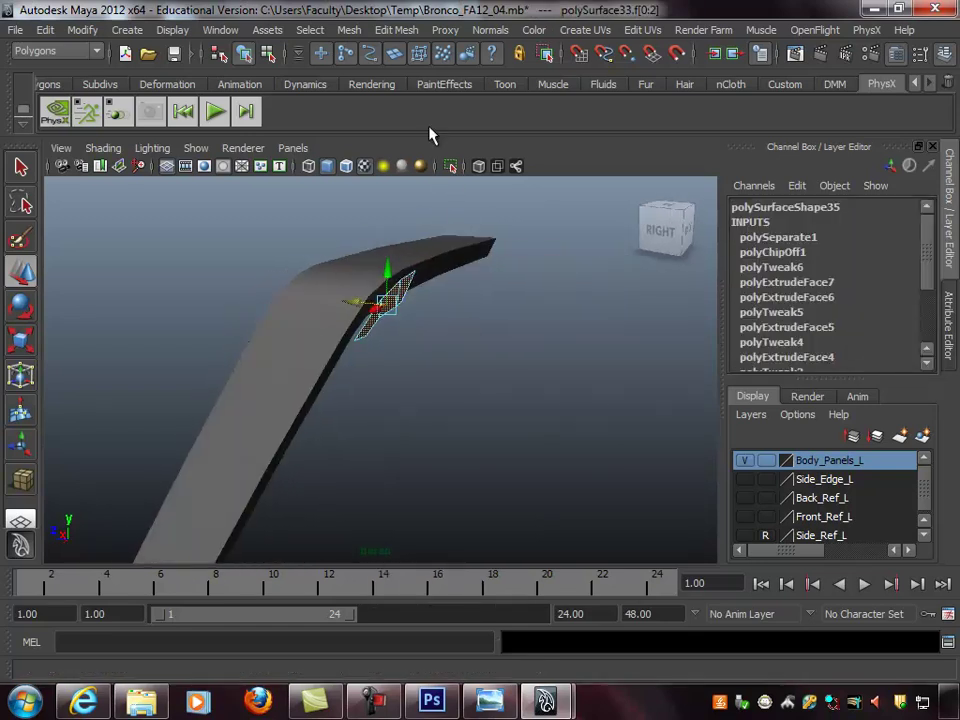
click(310, 30)
mouse_move(396, 31)
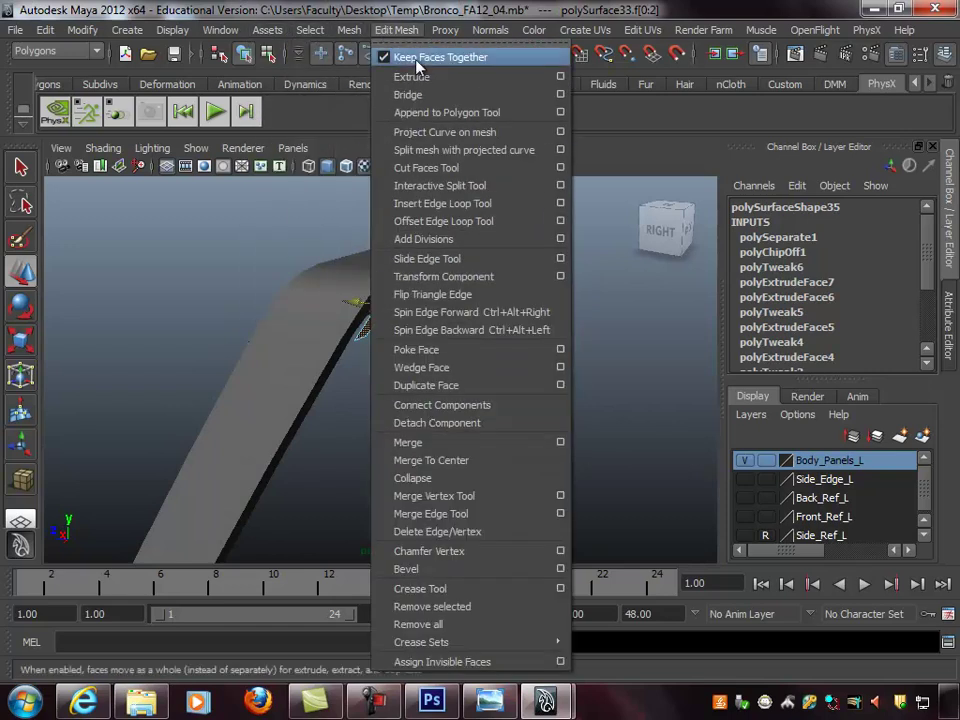
click(440, 76)
alt+drag(452, 318, 358, 281)
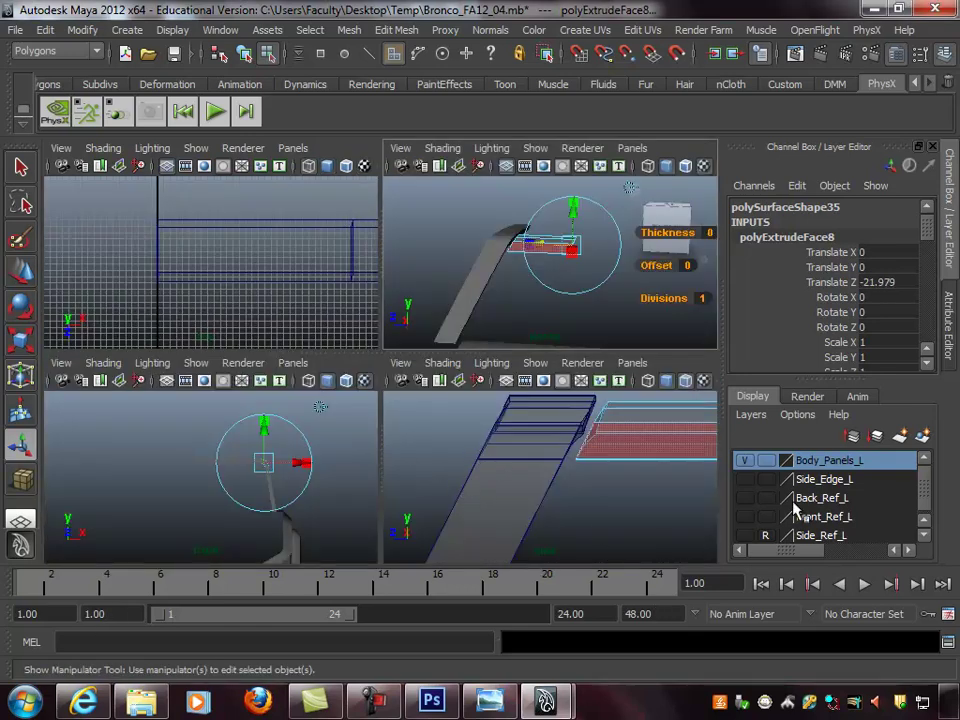
Show the Side_Edge_L layer and extend the rail's extrusion in the side view to Translate Z -58.825, near the door window's rear edge
click(745, 479)
key(space)
alt+drag(454, 373, 481, 348)
alt+right_drag(481, 348, 358, 364)
alt+middle_drag(358, 364, 284, 342)
drag(297, 316, 467, 336)
Select the vertices at the rail's rear end and scale them along Z until they form a straight vertical edge
right_click(374, 297)
click(267, 298)
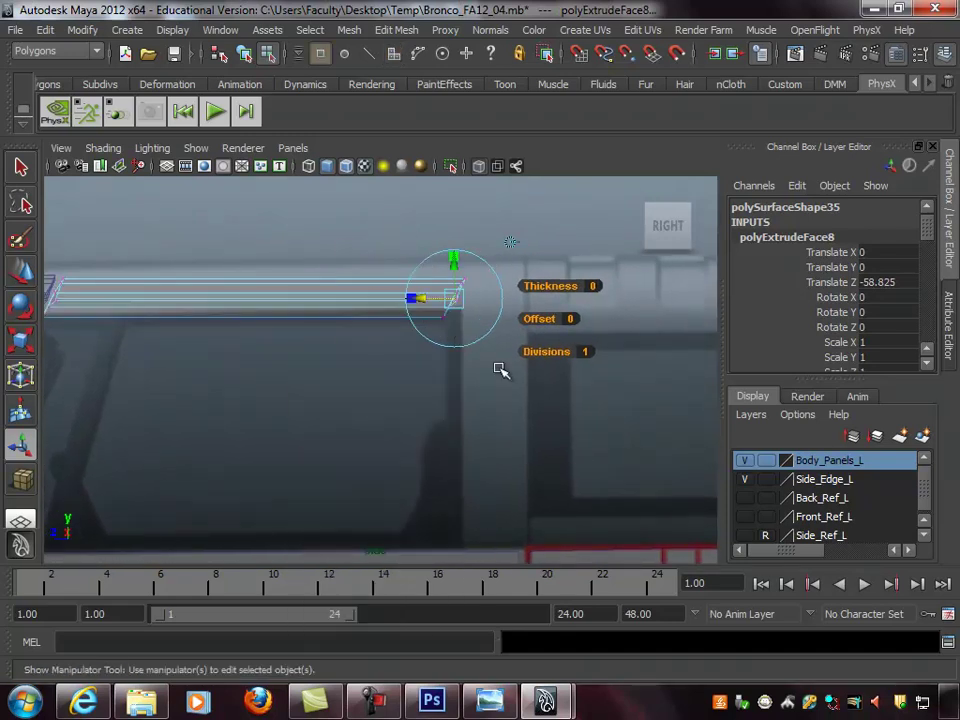
key(r)
drag(428, 300, 410, 296)
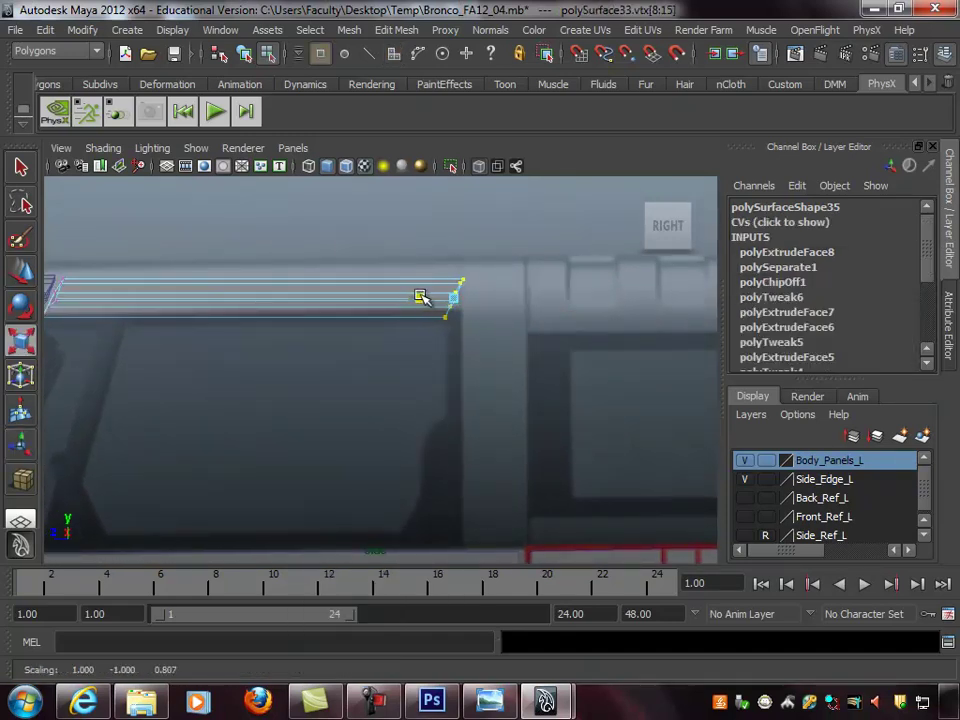
key(f)
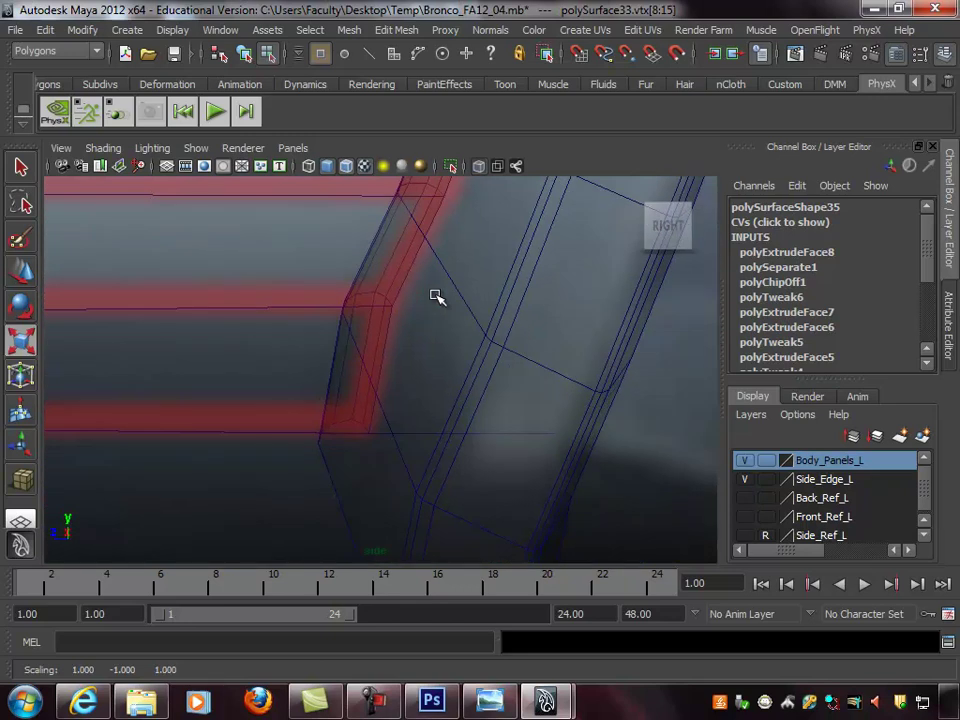
alt+drag(474, 315, 368, 313)
alt+right_drag(560, 300, 390, 290)
alt+middle_drag(482, 272, 501, 489)
alt+right_drag(465, 371, 417, 369)
key(f)
alt+right_drag(583, 381, 204, 388)
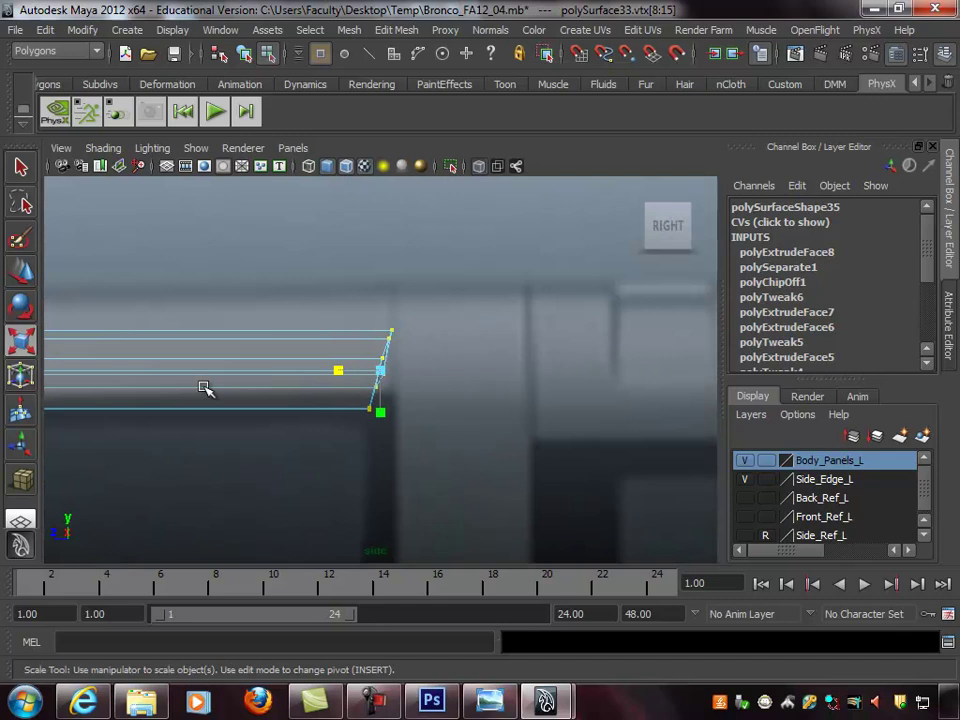
key(bracketleft)
key(bracketleft)
key(bracketleft)
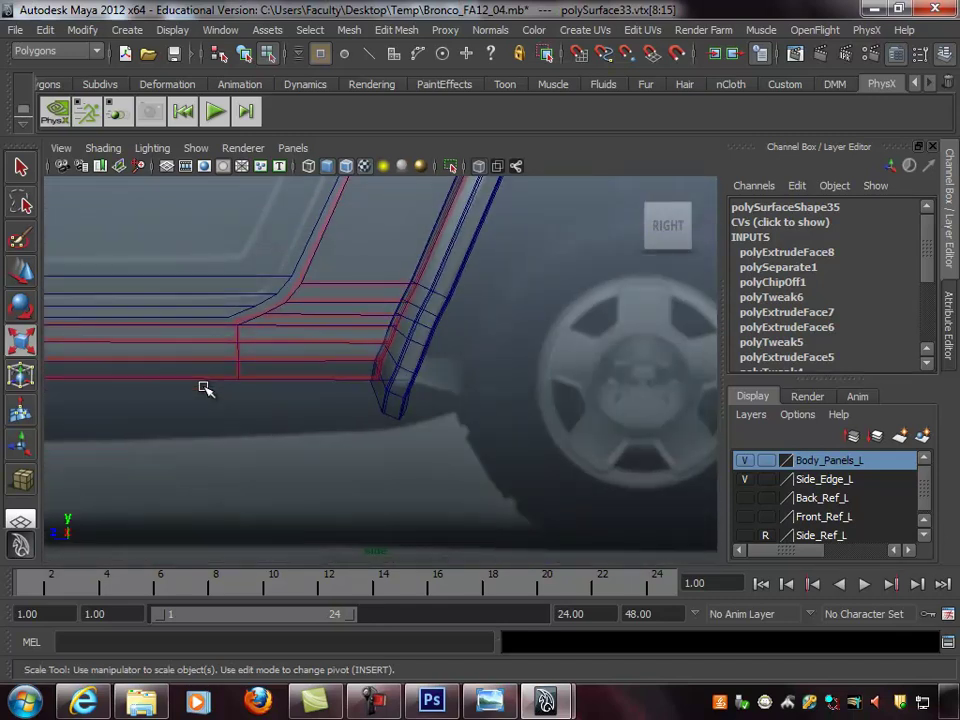
key(f)
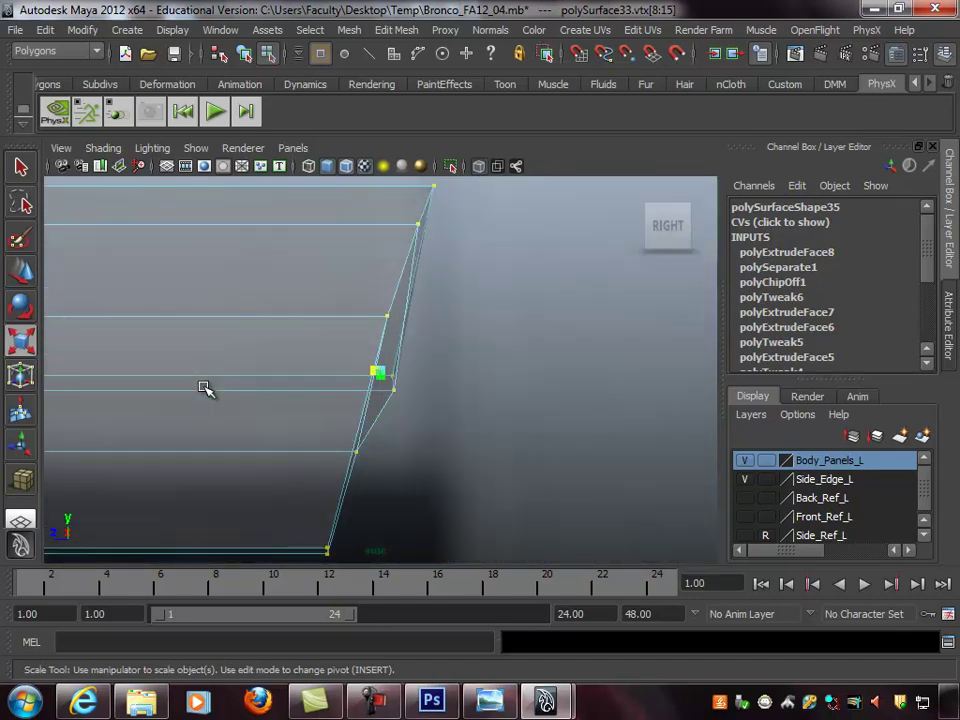
alt+drag(429, 369, 307, 371)
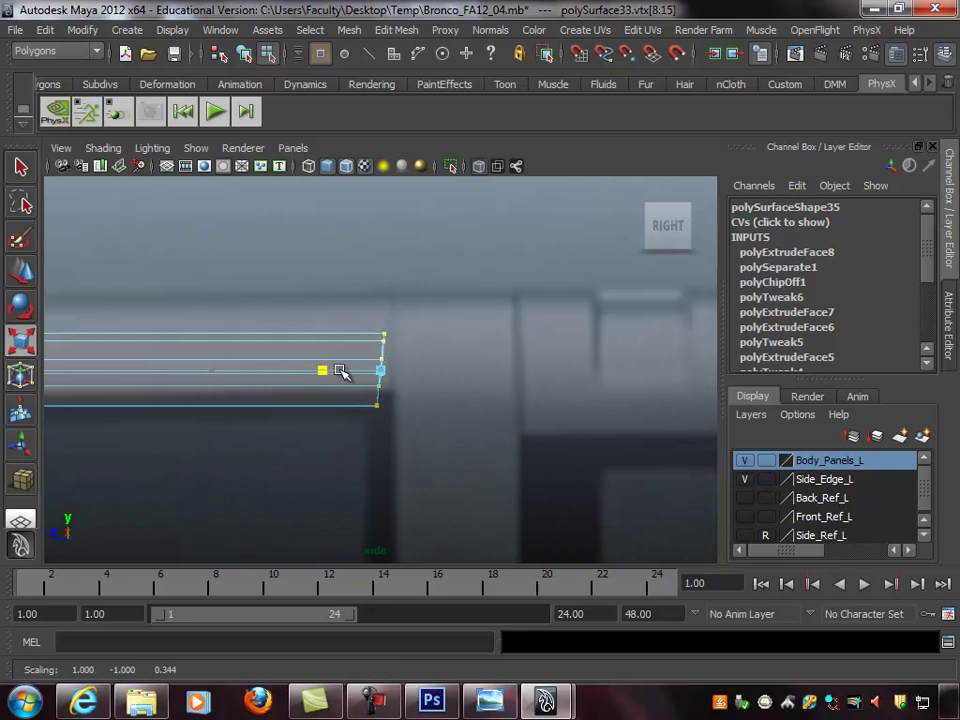
drag(369, 368, 371, 369)
alt+right_drag(371, 369, 426, 404)
alt+middle_drag(438, 395, 447, 382)
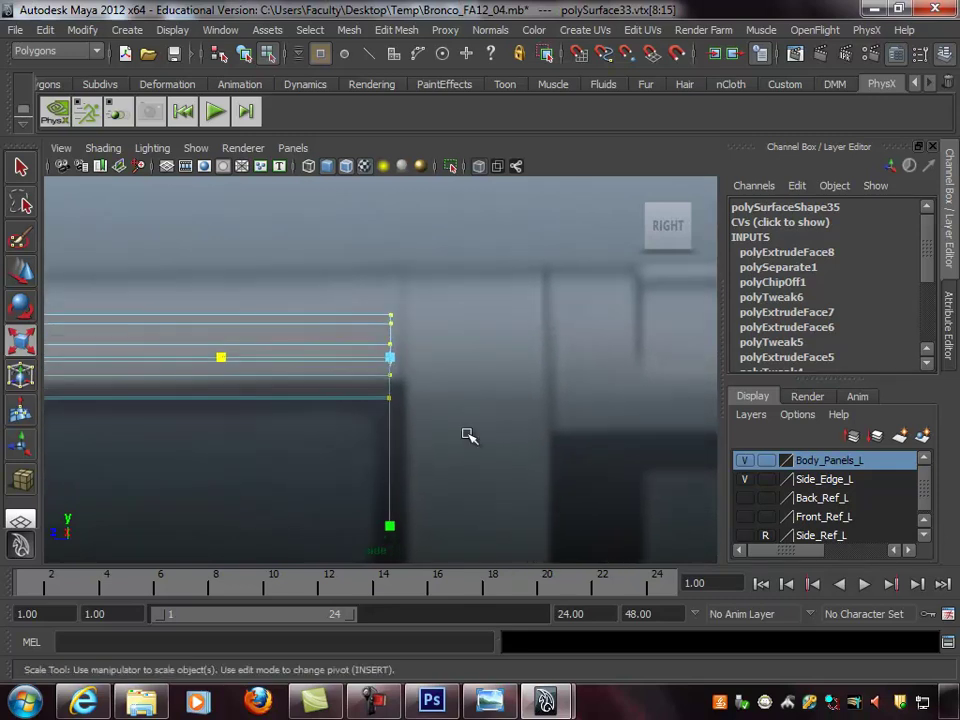
Move the rail's rear-end vertices back along Z to the door window's rear edge in the side view
key(w)
drag(330, 358, 333, 357)
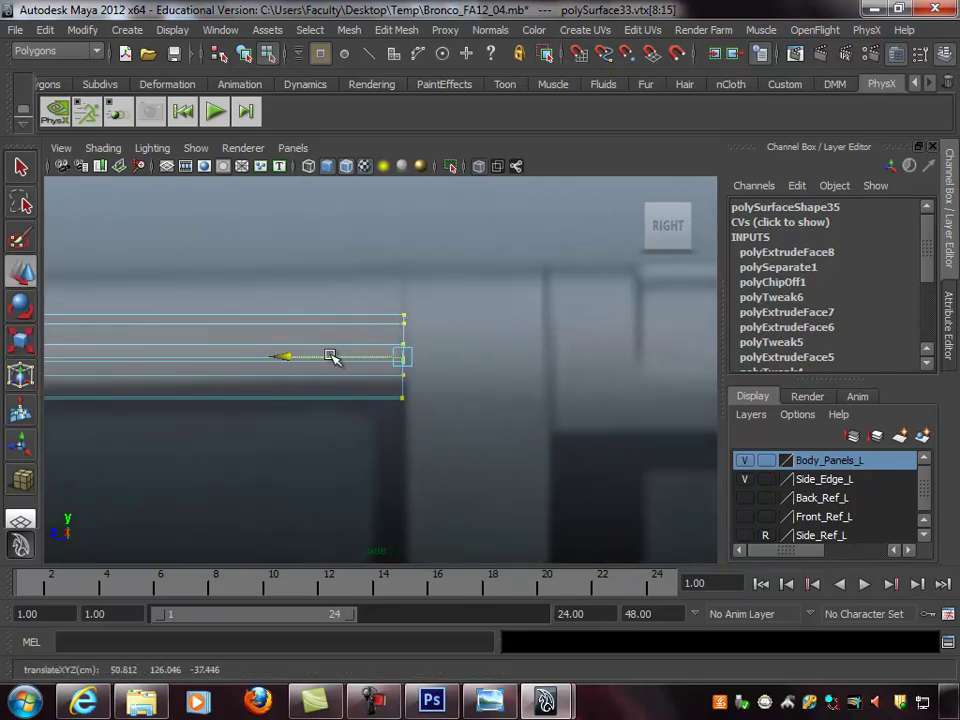
alt+right_drag(480, 358, 231, 377)
alt+right_drag(350, 379, 262, 380)
alt+middle_drag(262, 380, 288, 311)
Hide the Side_Edge_L layer in the perspective view and return to object mode to inspect the new rail
key(space)
key(space)
alt+right_drag(555, 309, 264, 334)
alt+drag(262, 330, 424, 411)
click(745, 479)
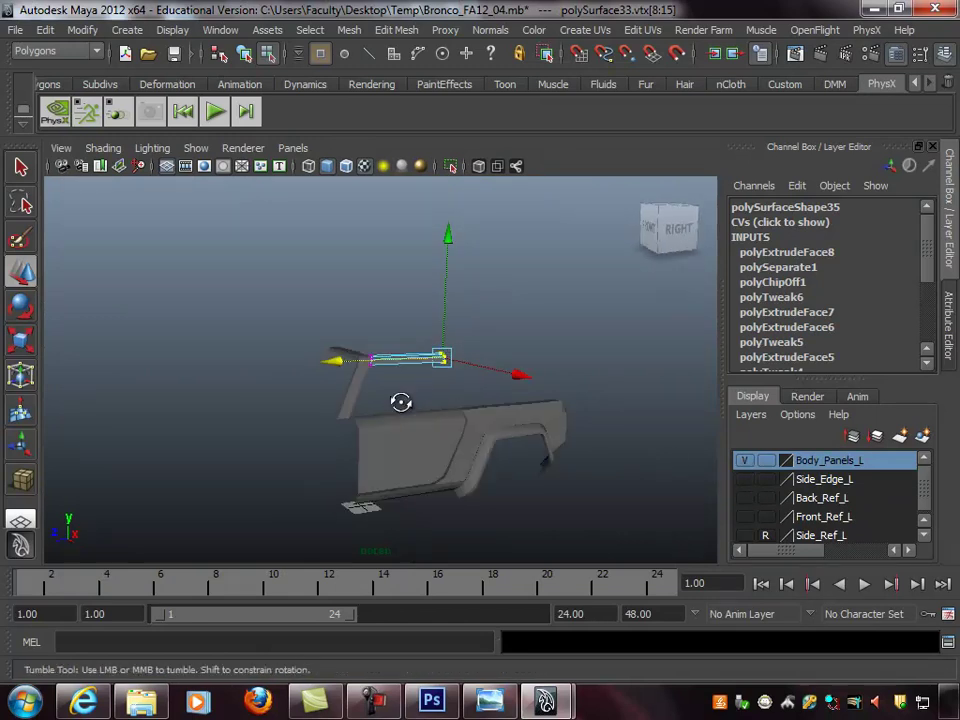
alt+right_drag(401, 403, 581, 324)
alt+drag(580, 323, 521, 366)
key(F8)
click(521, 370)
alt+drag(435, 399, 424, 471)
Select the windshield frame, compare it with 2012-Ford-Bronco_5.jpg in Windows Photo Viewer, and return to the Maya model
click(325, 352)
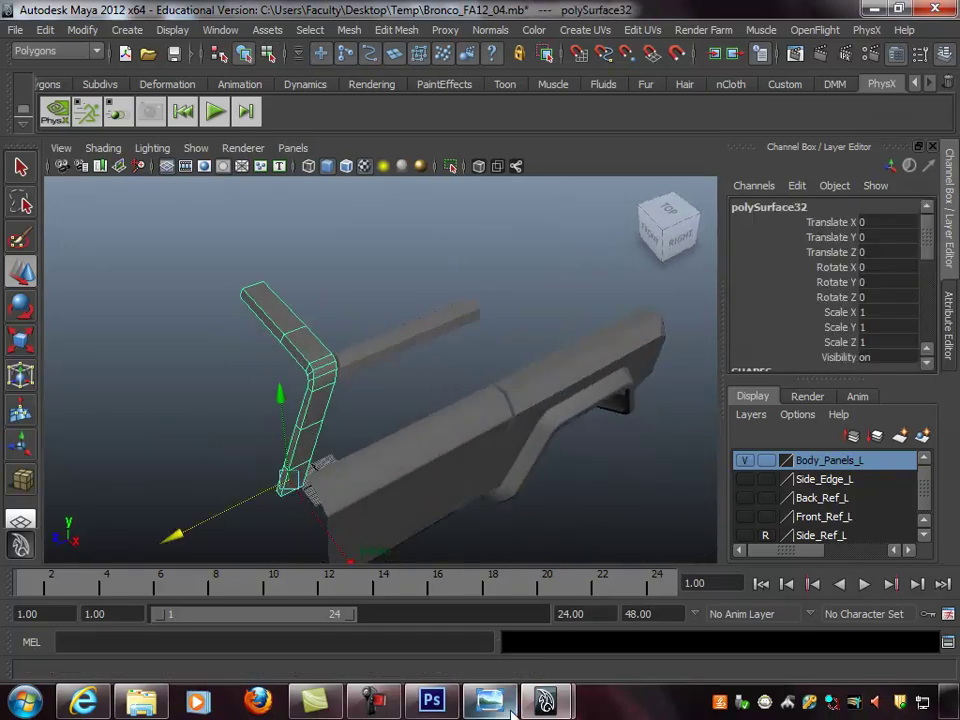
click(477, 706)
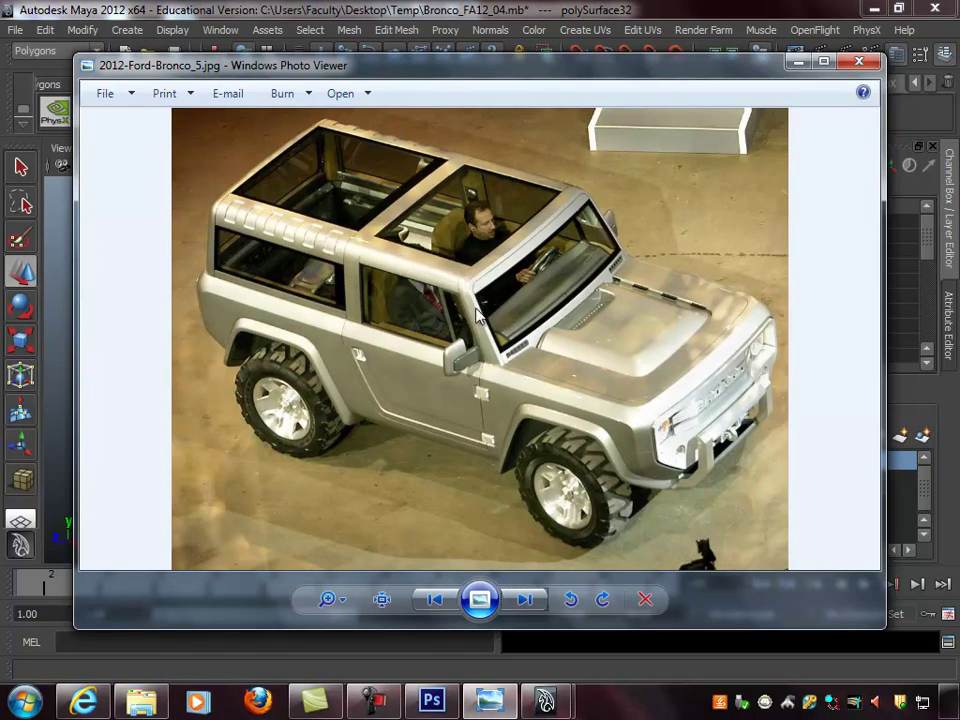
click(427, 8)
alt+drag(414, 204, 355, 368)
Select the faces of the windshield frame's slanted side post and duplicate them as a separate piece
right_drag(352, 366, 340, 400)
alt+drag(334, 392, 167, 356)
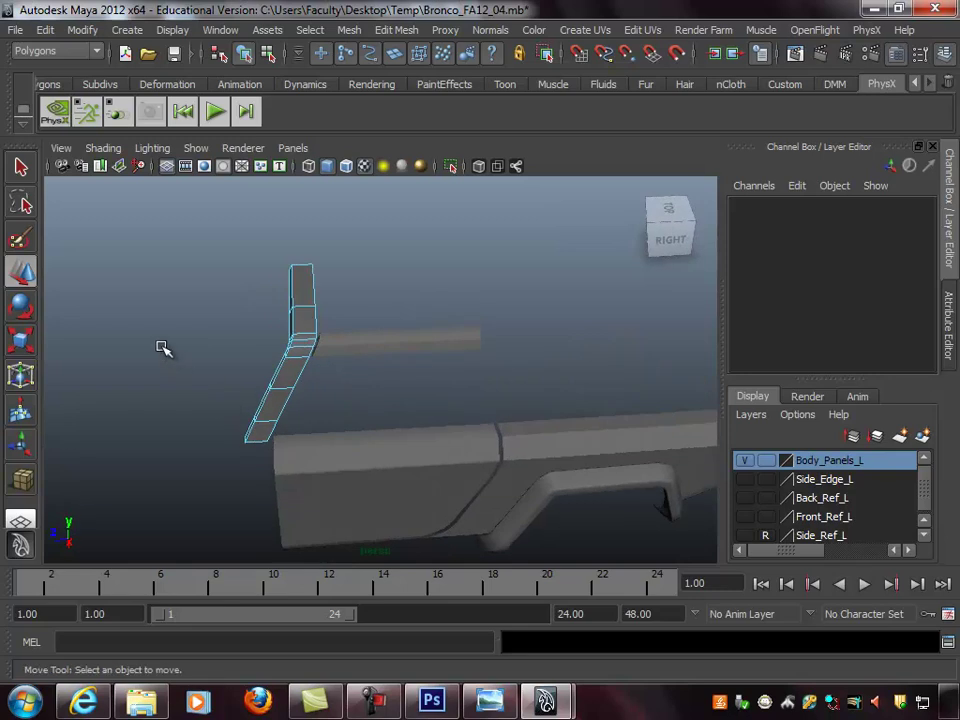
drag(379, 452, 379, 450)
alt+drag(229, 377, 336, 360)
click(349, 30)
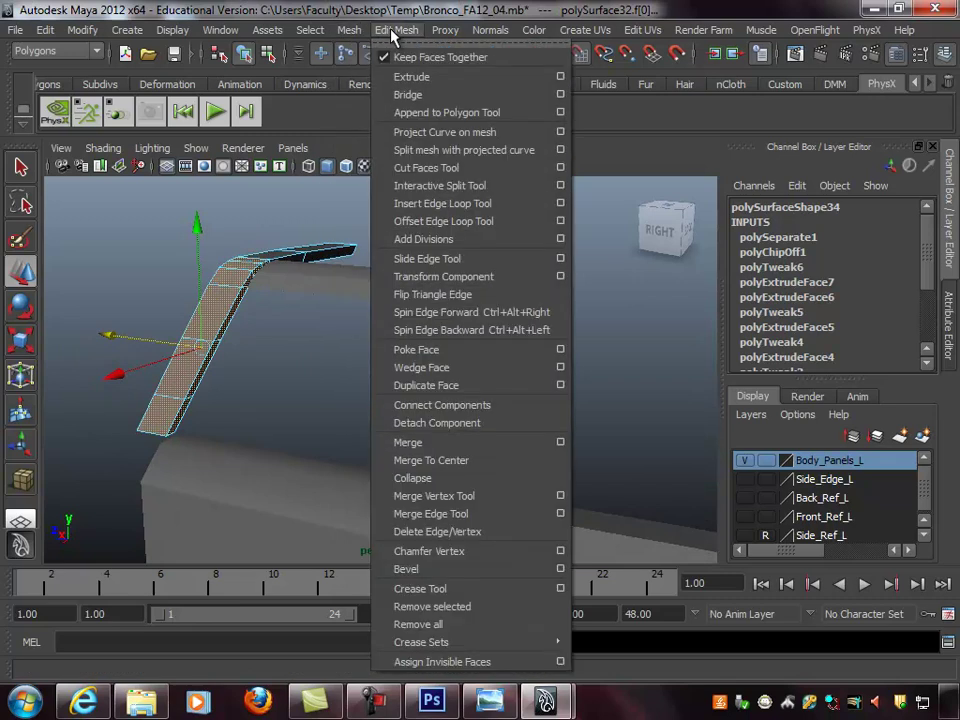
click(459, 392)
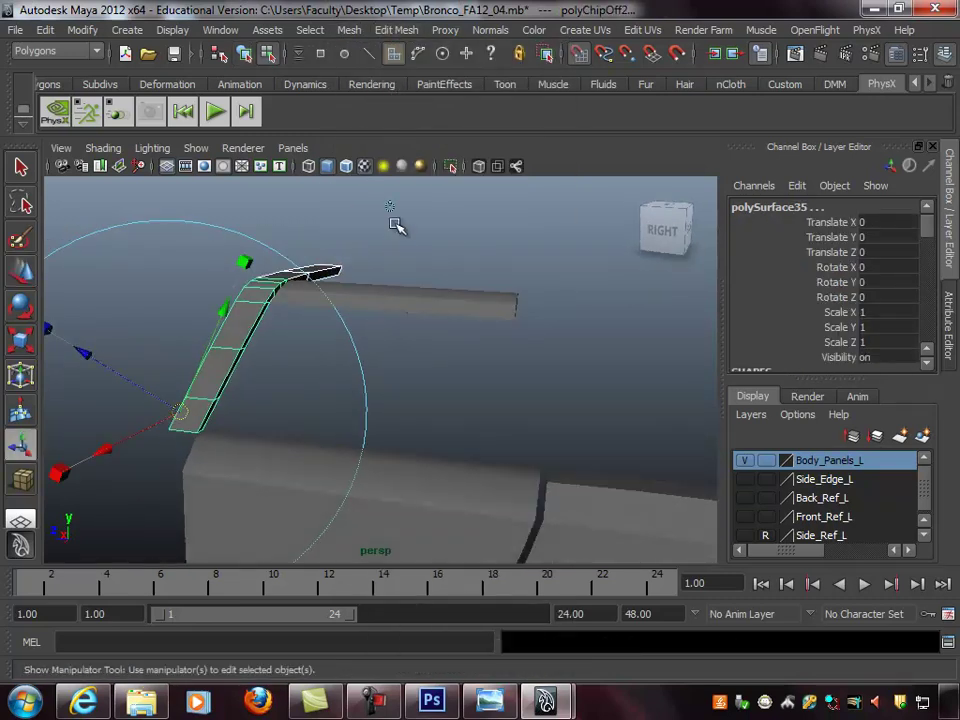
Select the duplicated post in object mode and move it back to the door's rear edge, Translate Z about -90.3
click(502, 252)
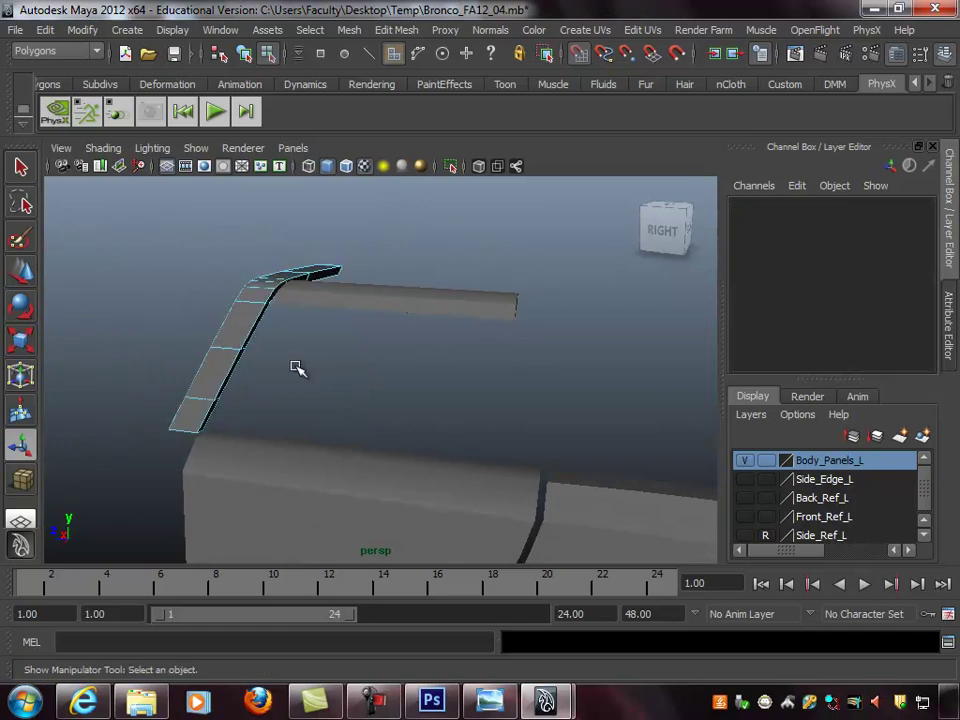
key(F8)
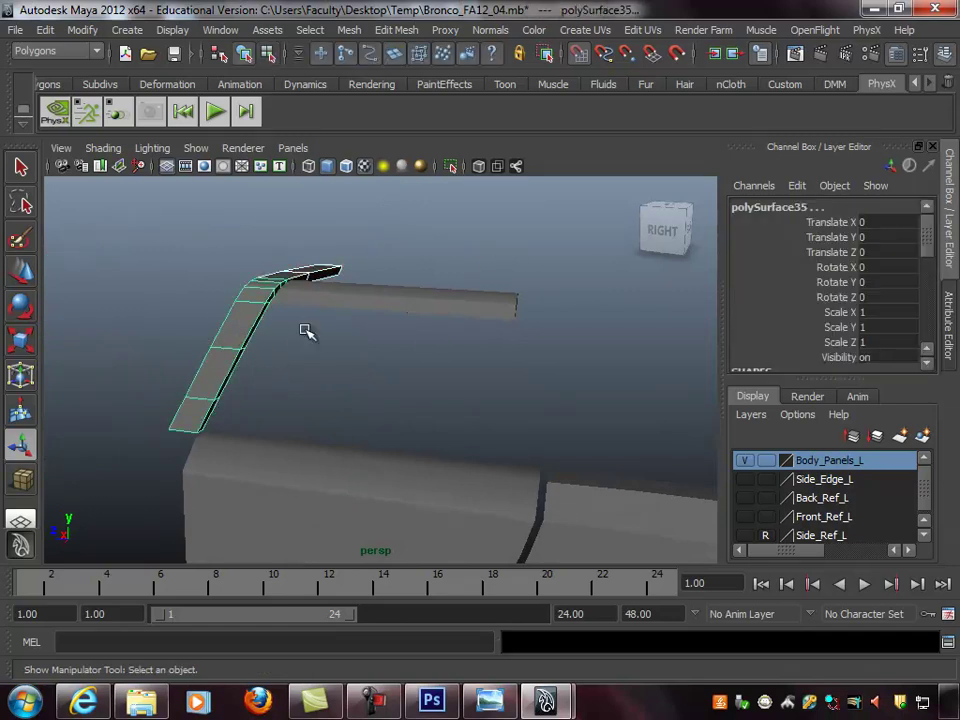
key(w)
alt+drag(379, 437, 298, 402)
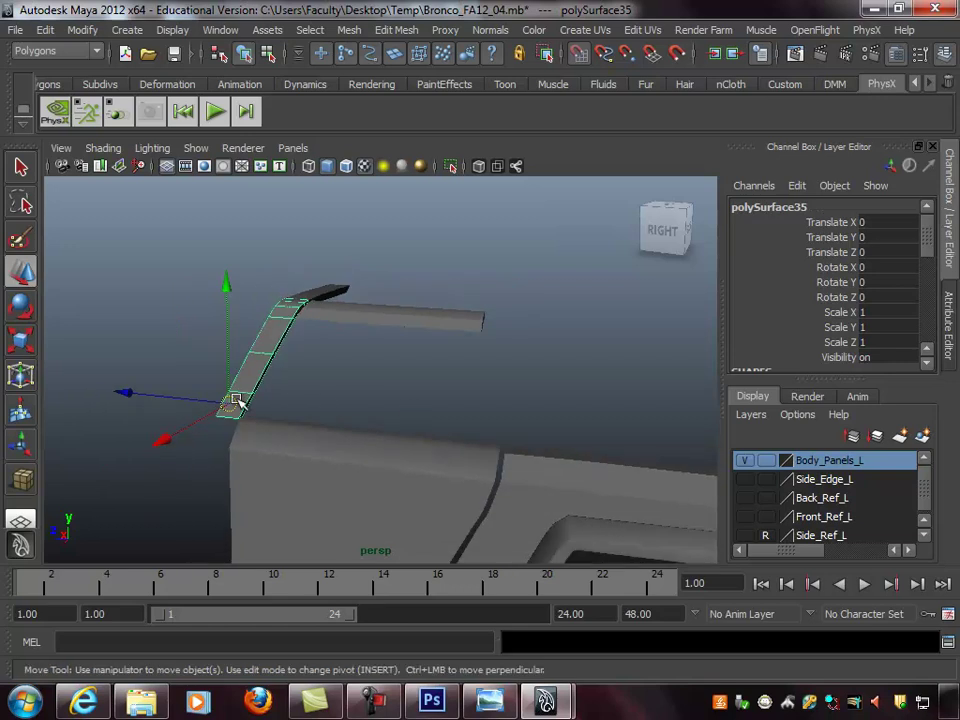
drag(172, 400, 497, 409)
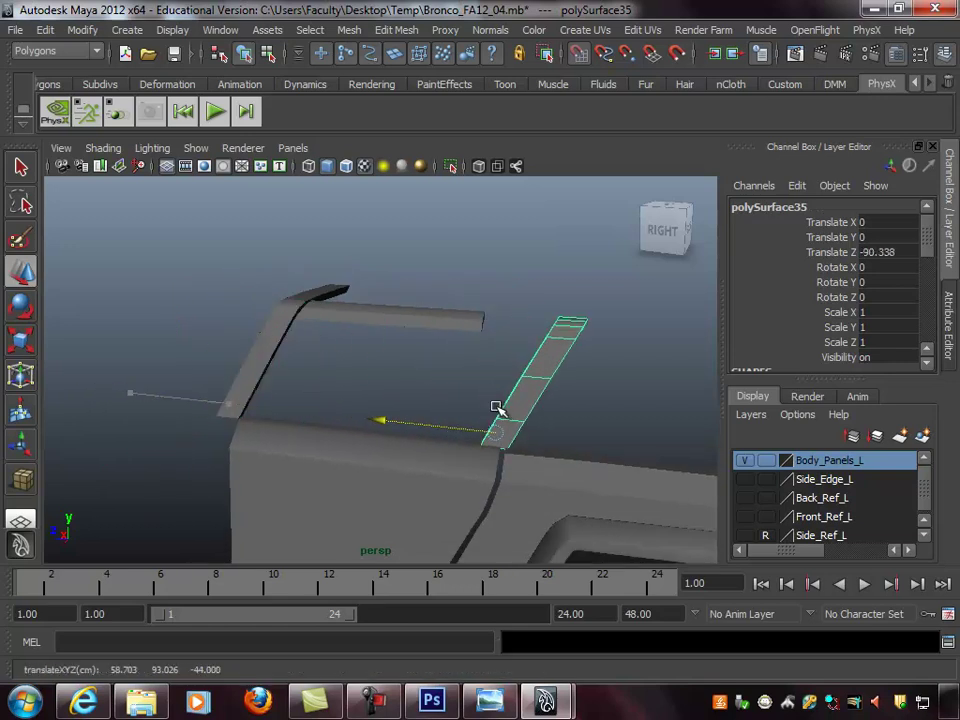
alt+middle_drag(527, 412, 461, 381)
Select all vertices of the duplicated post and show it in the side view
right_drag(455, 318, 377, 309)
scroll(578, 503, up, 1)
alt+drag(578, 503, 559, 493)
key(space)
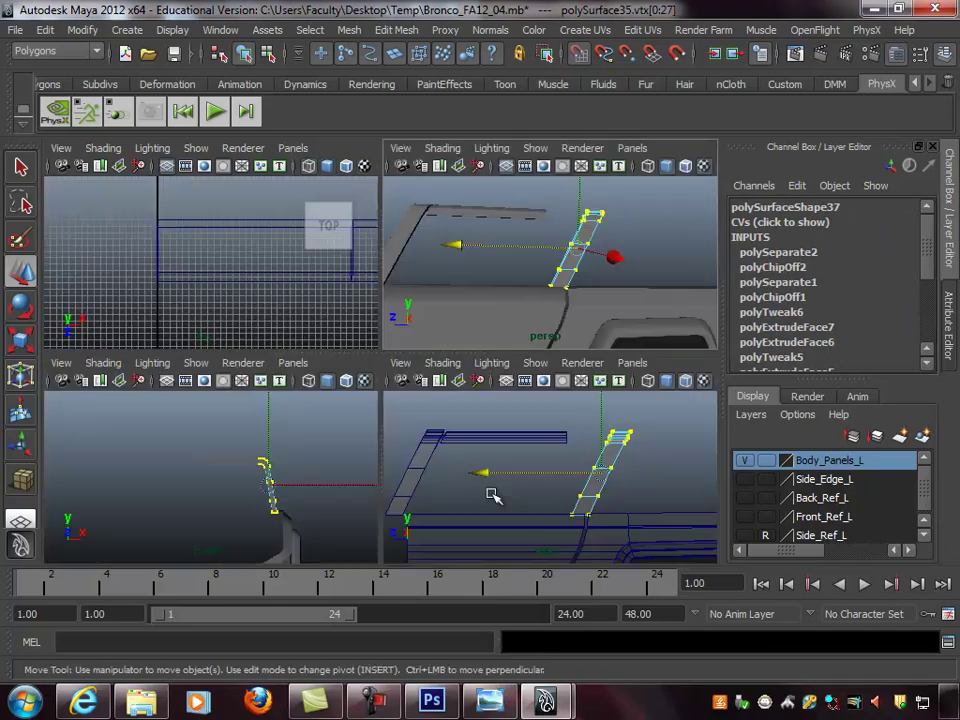
key(space)
alt+right_drag(490, 479, 461, 392)
Try to straighten the whole slanted post by scaling all its vertices along Z at once
key(r)
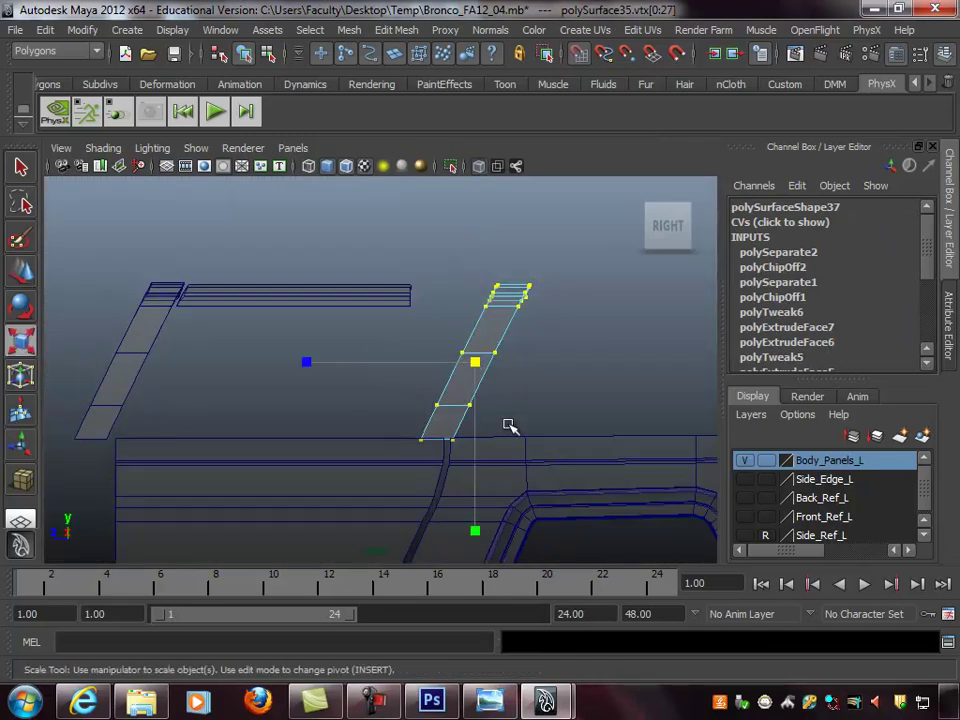
drag(311, 364, 428, 362)
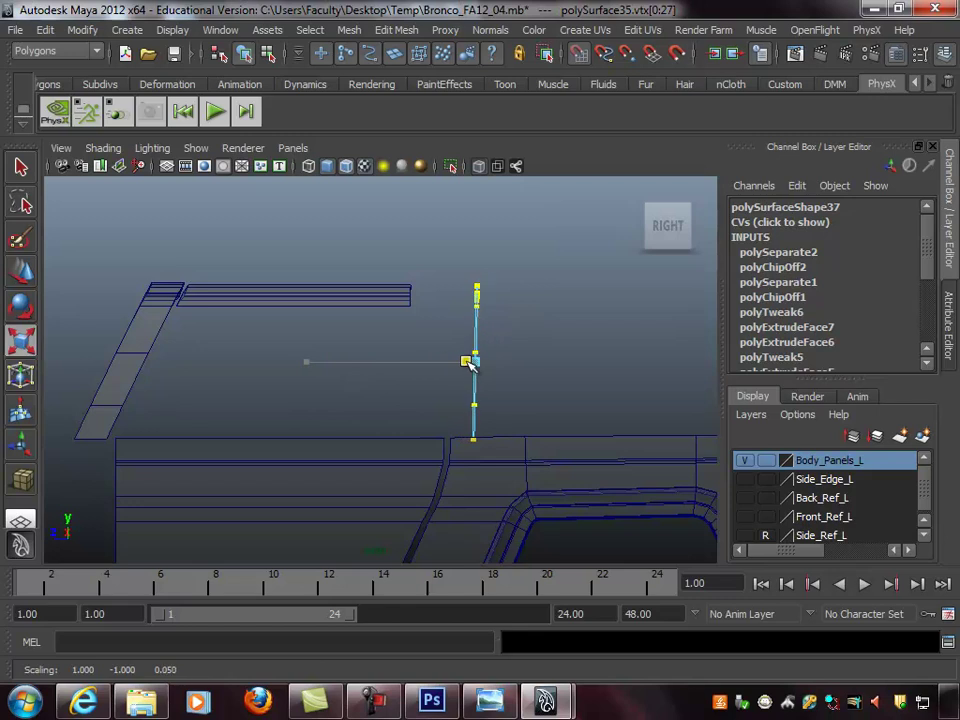
drag(453, 365, 430, 367)
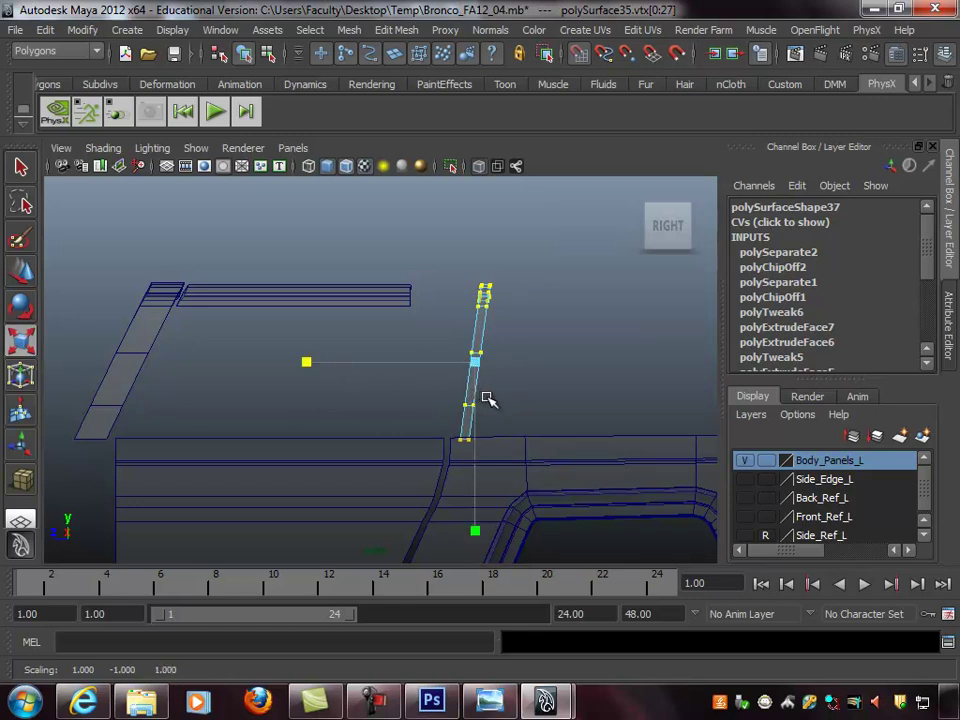
key(z)
Scale the post's rear-edge vertices along Z into a straight vertical line and move them back along Z
alt+right_drag(422, 373, 513, 374)
alt+middle_drag(513, 374, 429, 344)
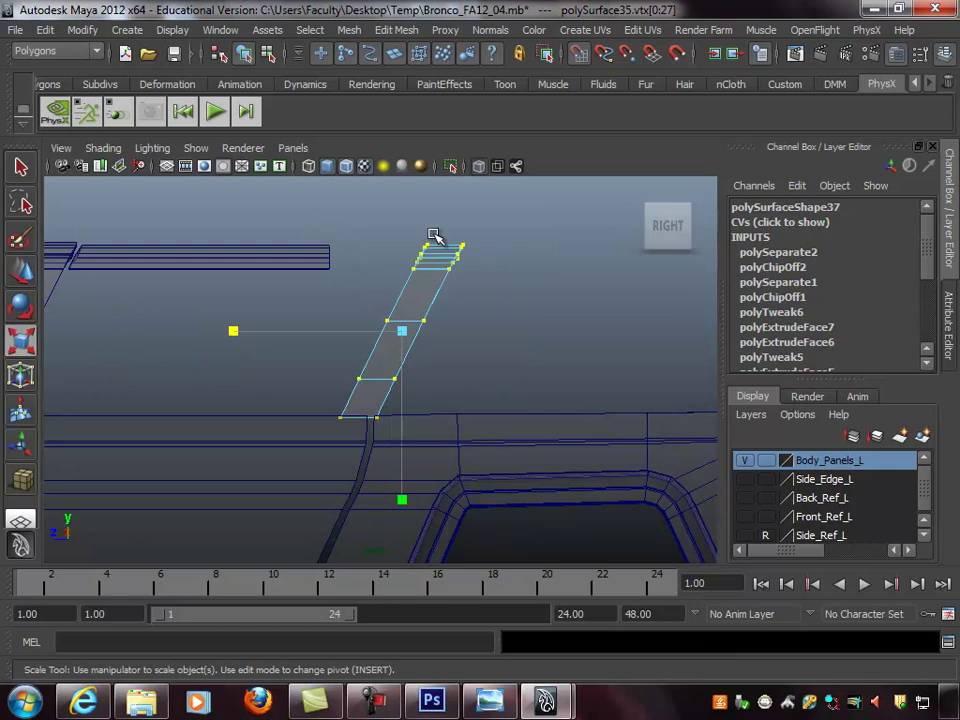
drag(513, 316, 513, 316)
shift+drag(390, 359, 388, 429)
drag(302, 331, 398, 330)
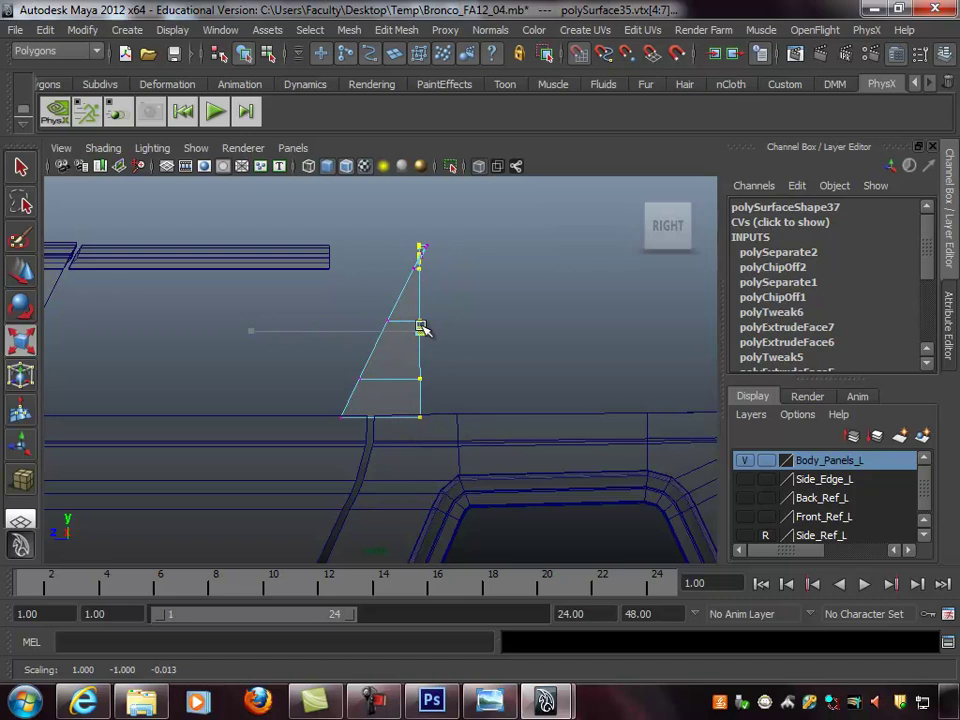
key(w)
drag(414, 330, 476, 332)
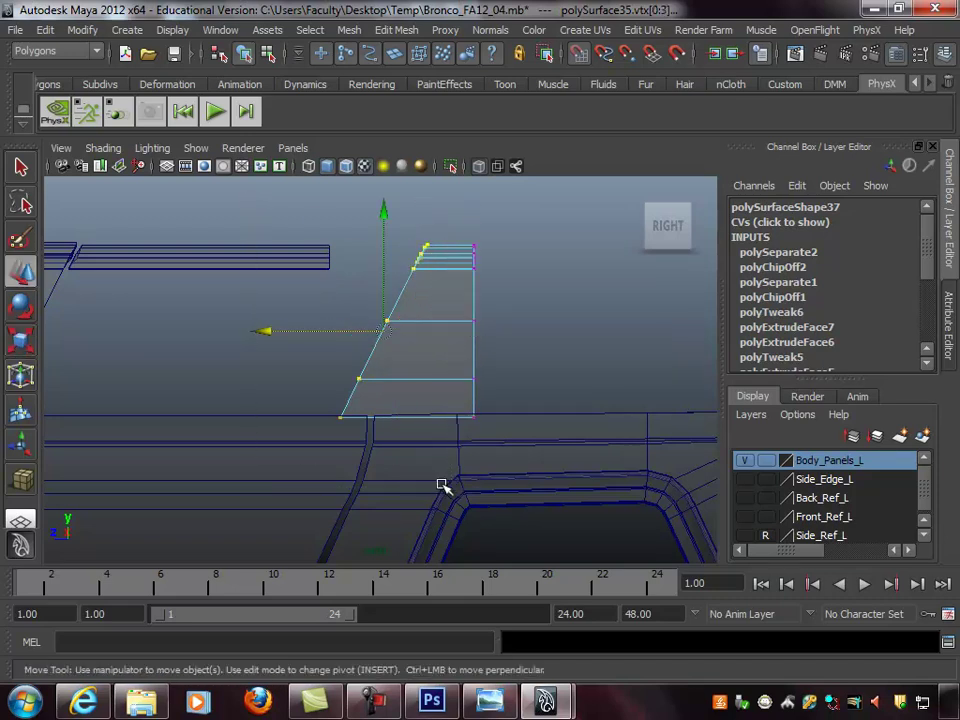
Scale the post's front-edge vertices along Z into a vertical line and narrow the whole post along Z
key(r)
drag(228, 326, 383, 333)
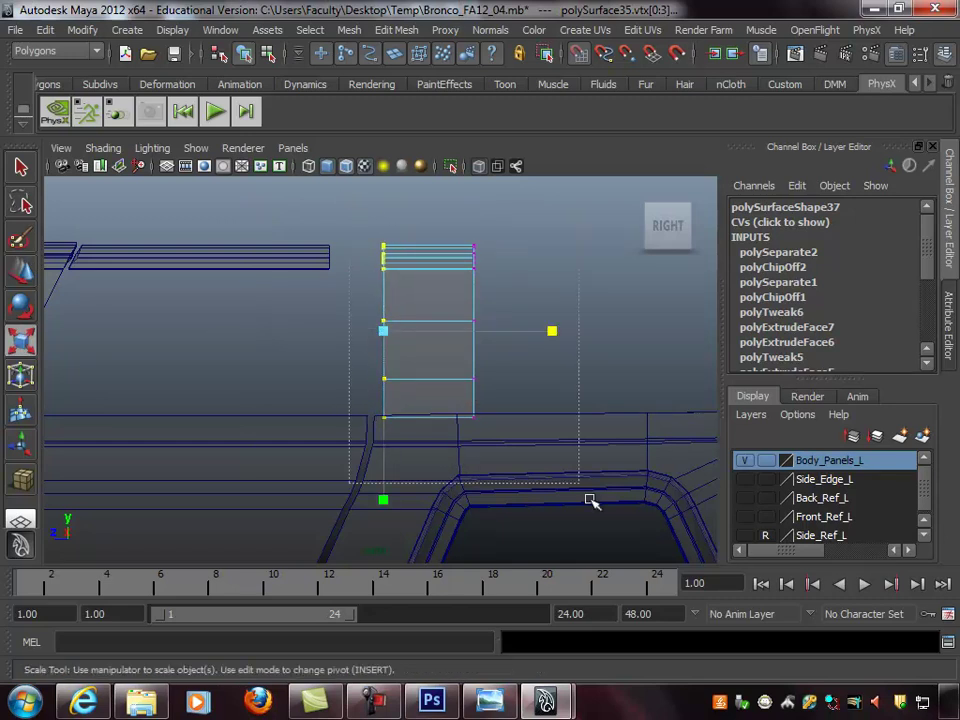
drag(362, 215, 605, 535)
drag(260, 329, 370, 331)
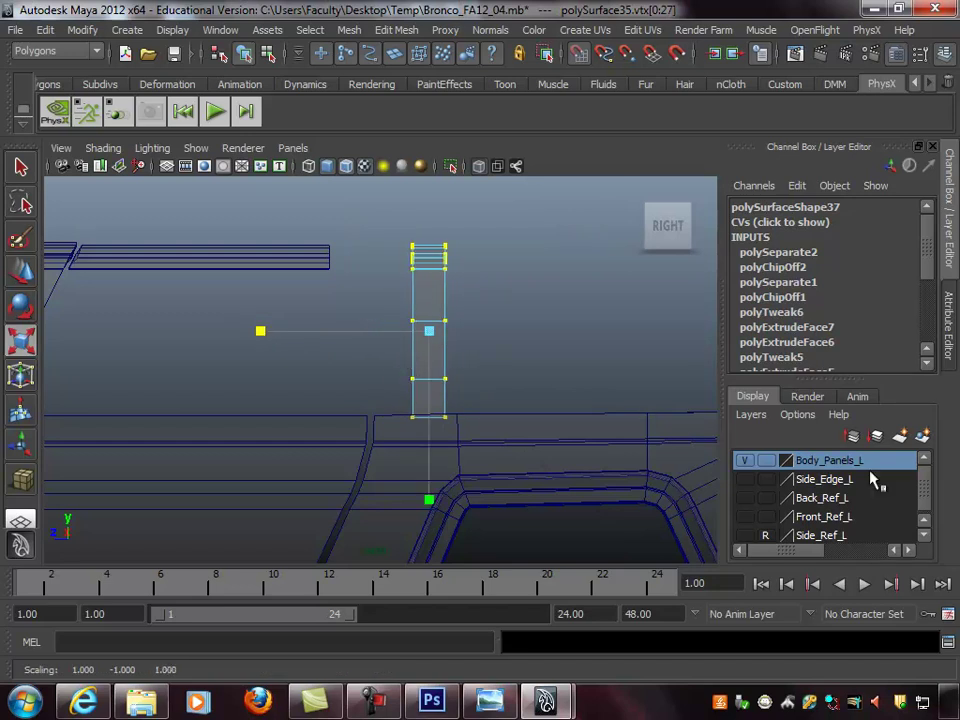
Show the Side_Edge_L layer, turn off grid snapping and move the post along Z to the reference pillar behind the door window
click(745, 481)
scroll(420, 332, up, 2)
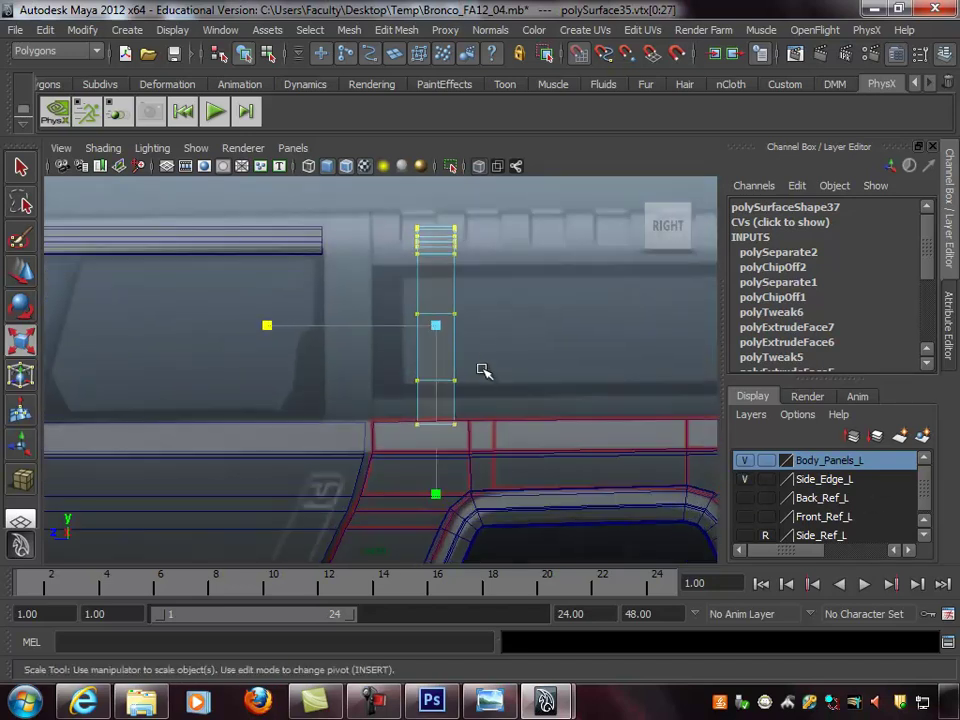
key(w)
drag(390, 326, 345, 321)
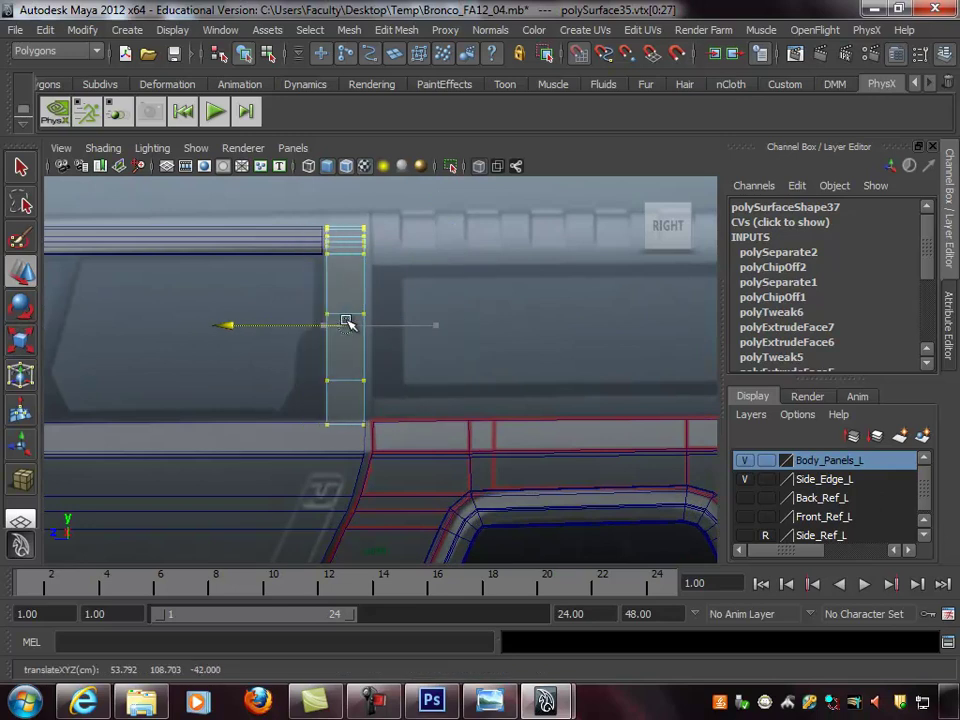
alt+middle_drag(421, 368, 435, 369)
alt+right_drag(534, 356, 465, 351)
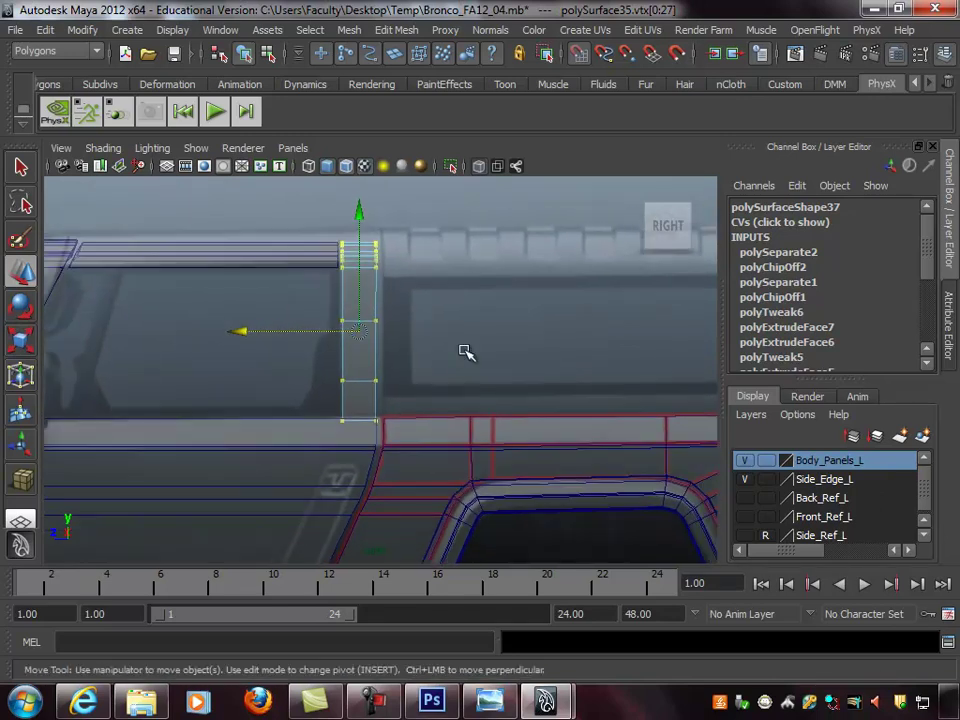
drag(318, 333, 361, 328)
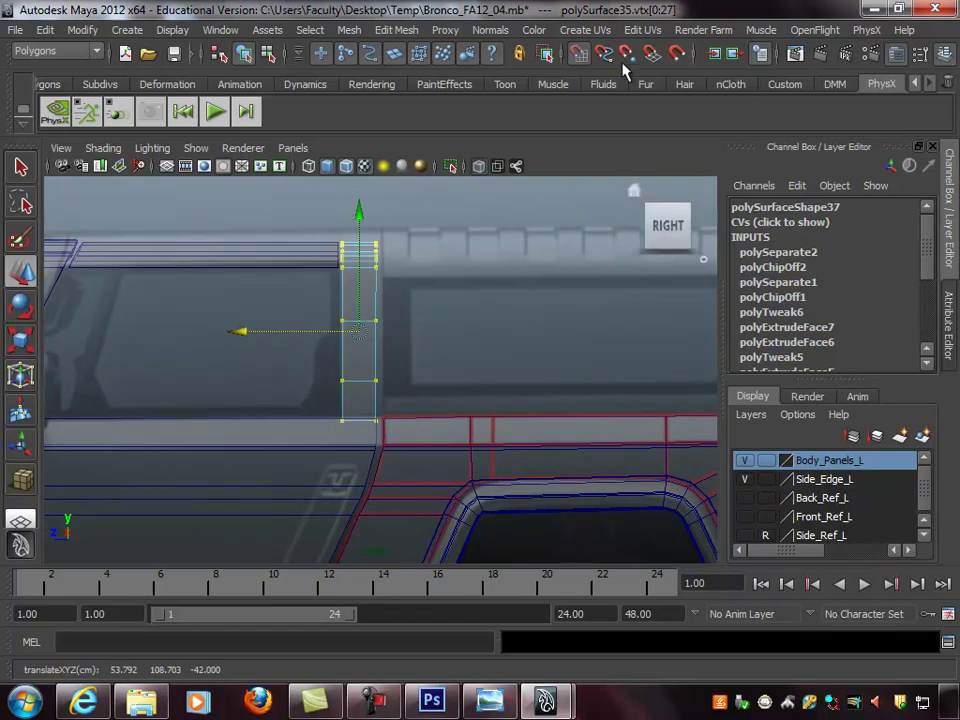
drag(298, 328, 300, 333)
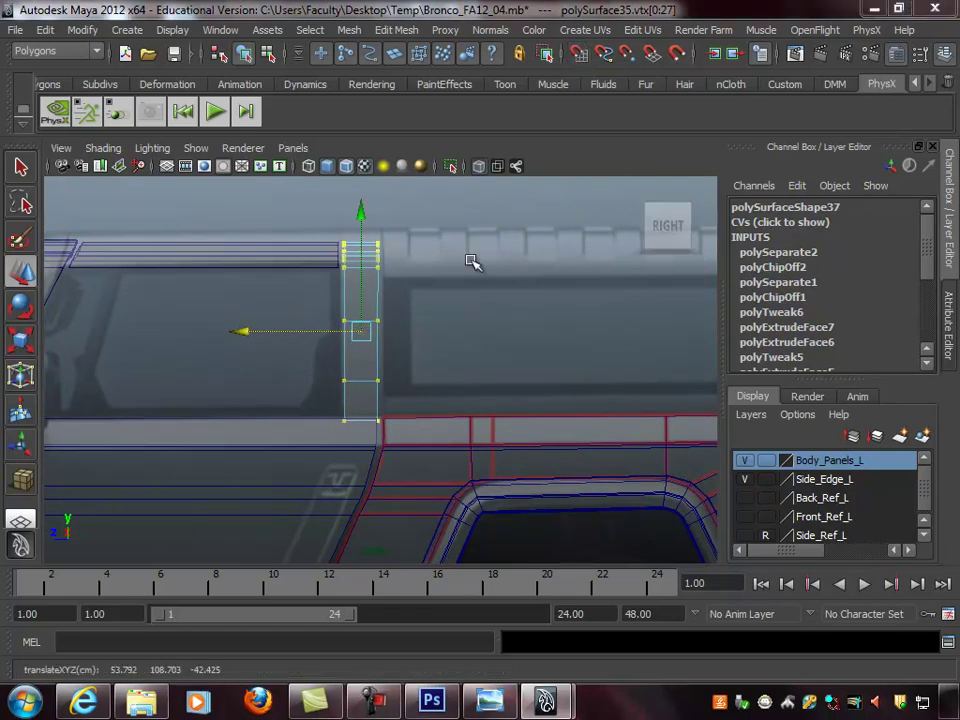
Hide the Side_Edge_L layer and return to object mode to inspect the new pillar in the perspective view
key(space)
key(space)
scroll(521, 279, down, 4)
alt+drag(521, 279, 634, 347)
alt+drag(560, 362, 546, 321)
click(567, 368)
key(F8)
click(570, 337)
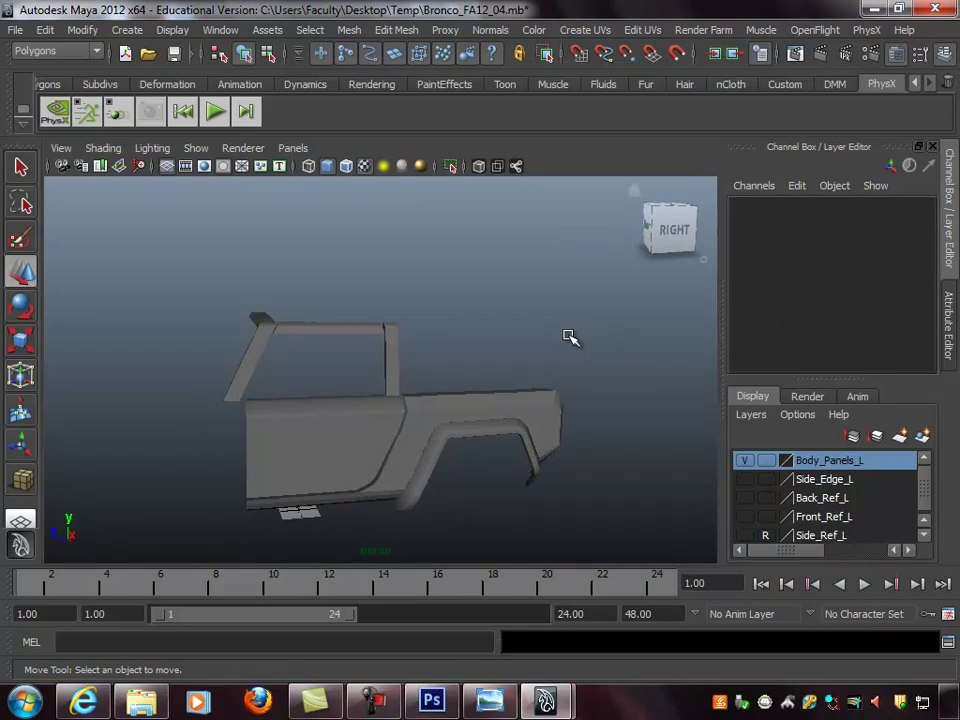
alt+drag(570, 337, 474, 329)
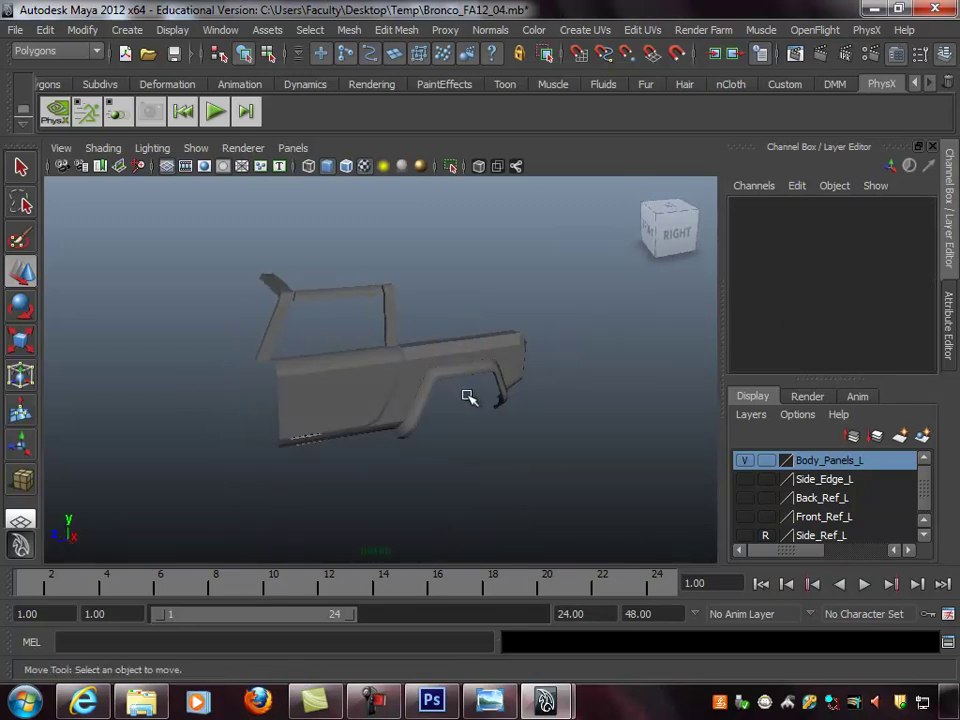
Select all the body panels together with the windshield frame, roof rail and new pillar
key(q)
alt+drag(358, 401, 395, 384)
drag(193, 257, 491, 459)
alt+drag(491, 459, 558, 509)
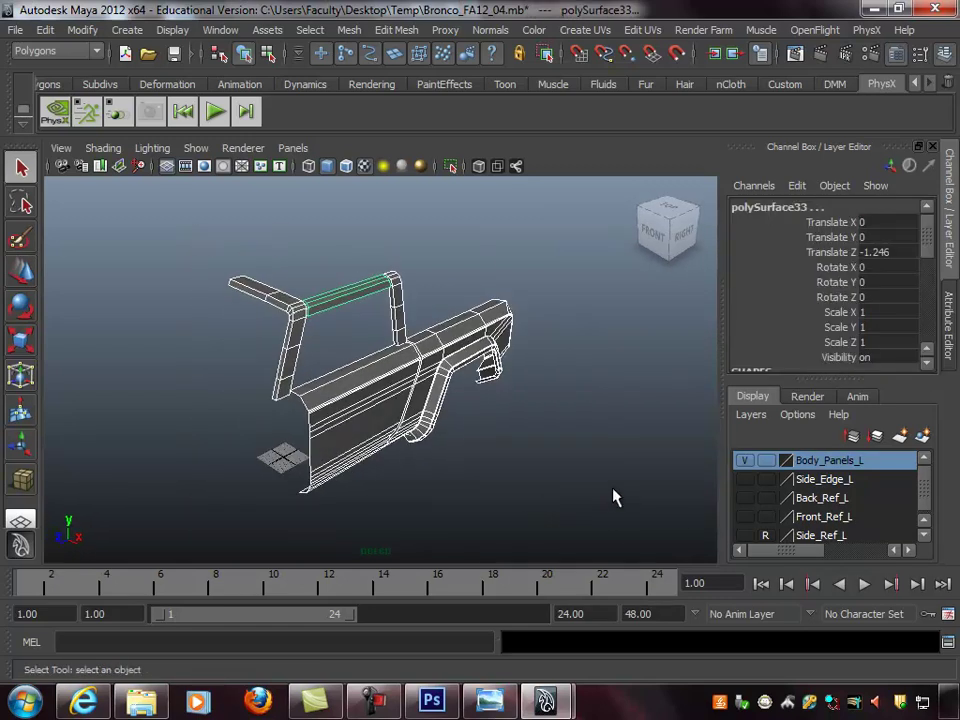
Try to mirror the ungrouped body parts with Duplicate Special at Scale X -1
click(44, 31)
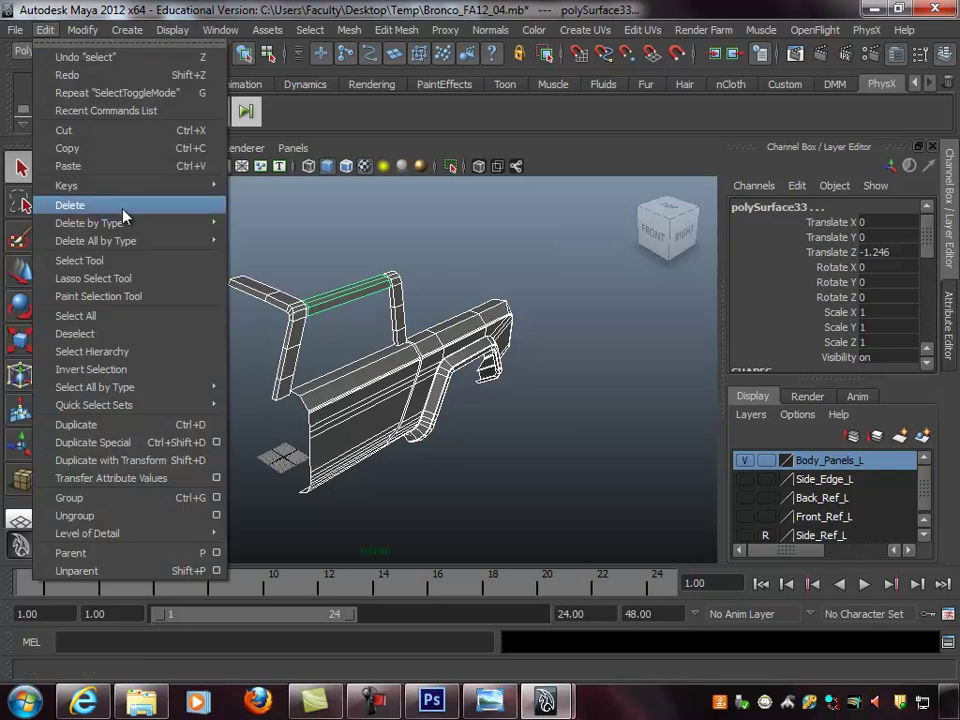
click(119, 443)
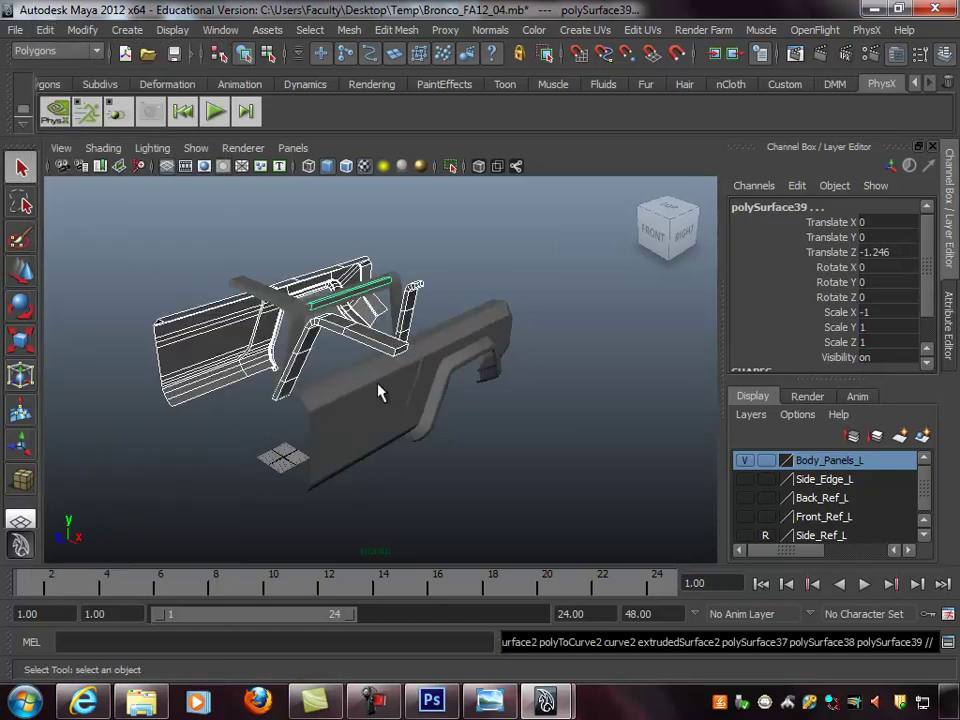
key(ctrl+z)
key(ctrl+z)
key(ctrl+z)
key(ctrl+z)
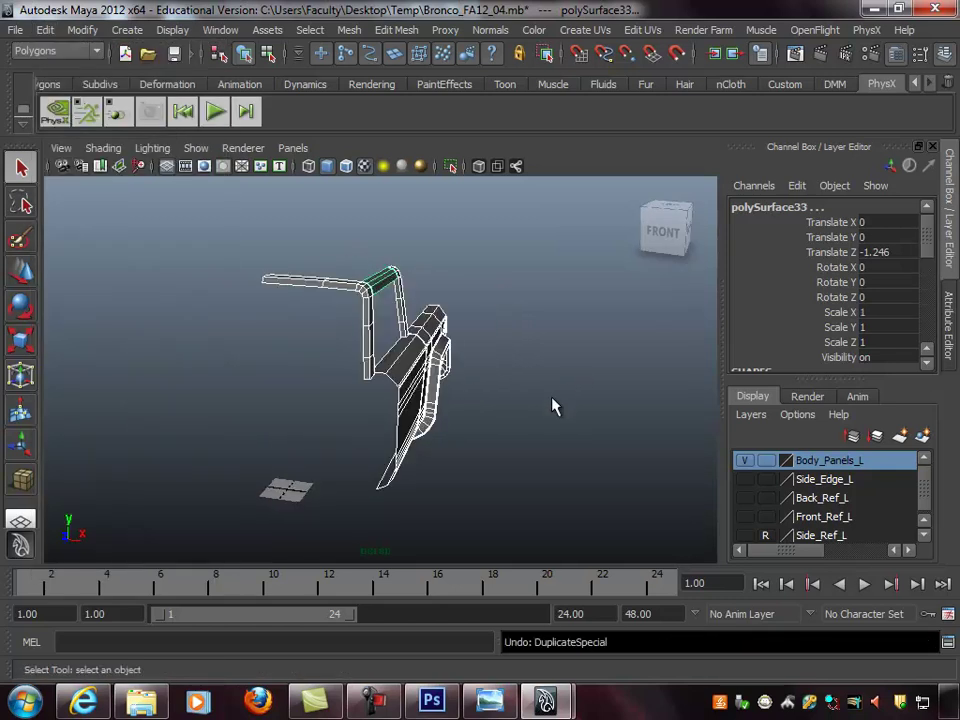
Group all the selected body panels, including the windshield frame, roof rail and pillar
click(391, 280)
drag(585, 499, 580, 497)
alt+drag(540, 492, 344, 453)
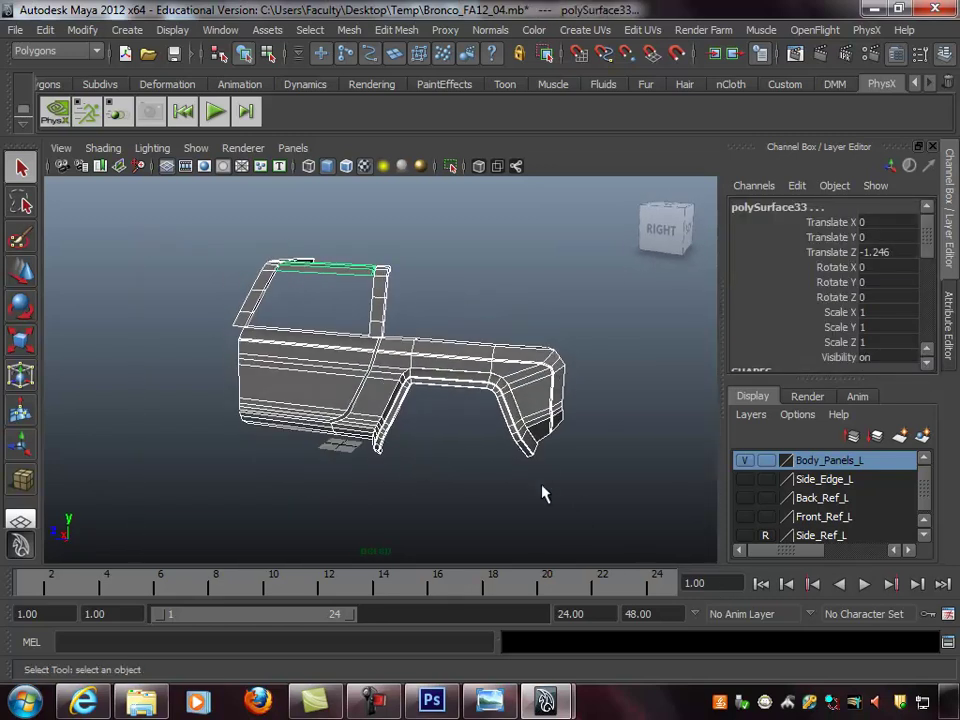
key(ctrl+g)
alt+drag(510, 390, 525, 407)
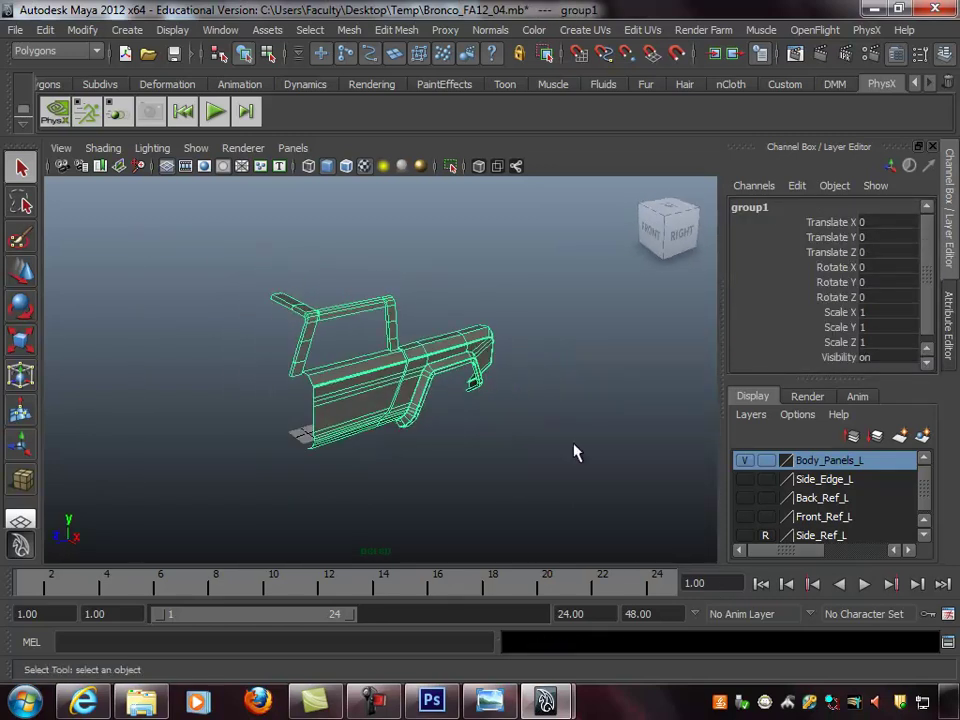
Mirror the body group to the other side of the vehicle with Duplicate Special
click(58, 28)
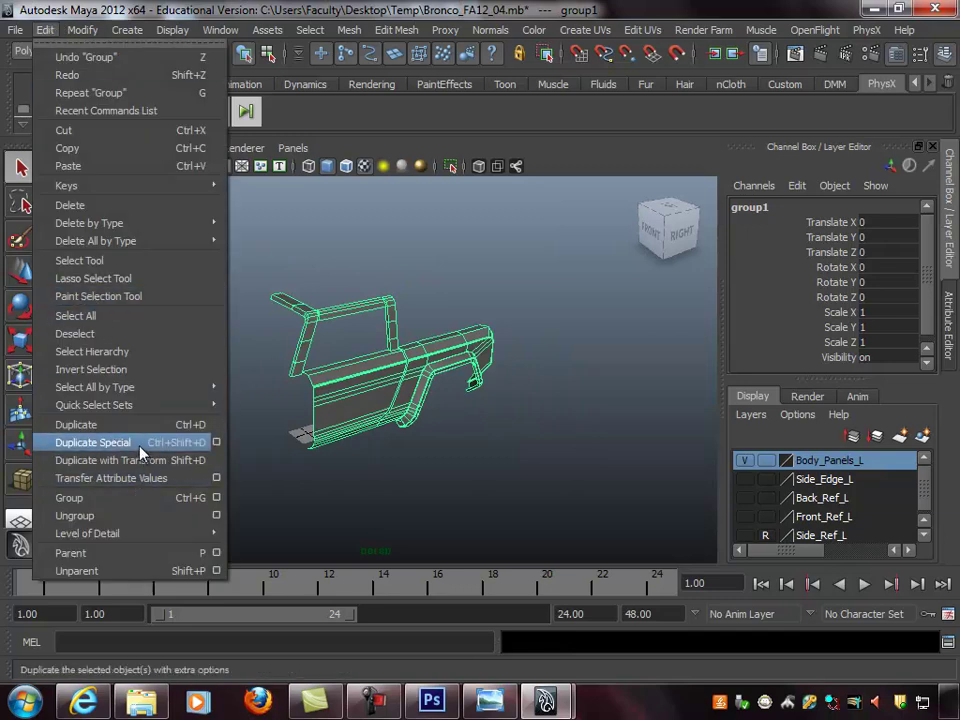
click(100, 440)
alt+drag(363, 437, 375, 415)
click(508, 403)
scroll(536, 375, up, 6)
Inspect the new pillar, compare its roof joint with 2012-Ford-Bronco_5.jpg in Windows Photo Viewer, and return to the Maya model
click(403, 317)
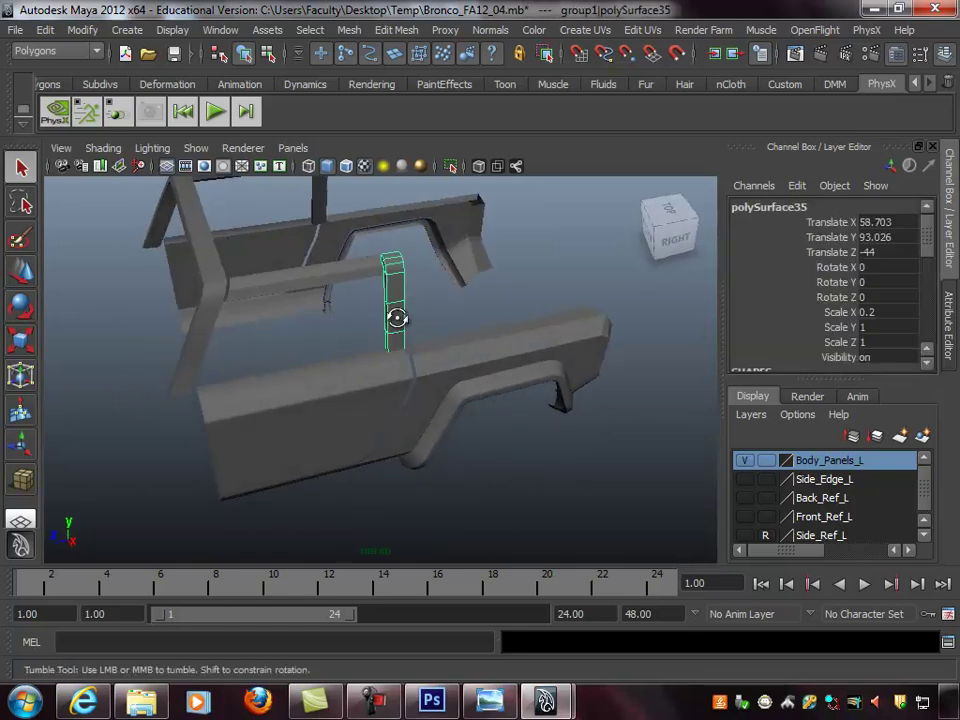
scroll(452, 342, up, 3)
alt+drag(451, 334, 446, 302)
click(446, 302)
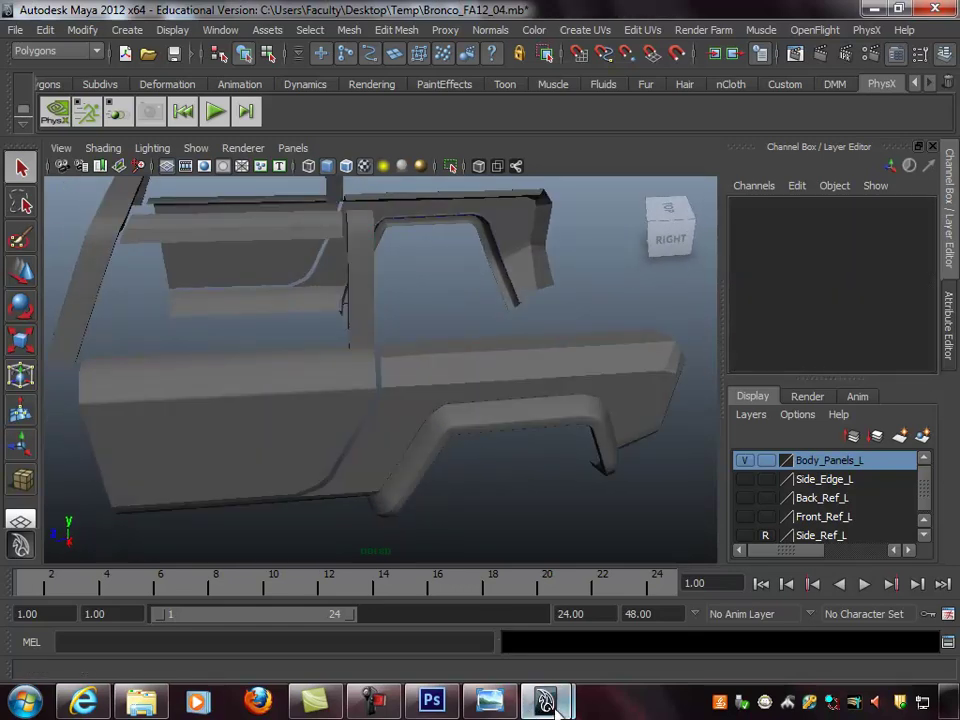
click(500, 705)
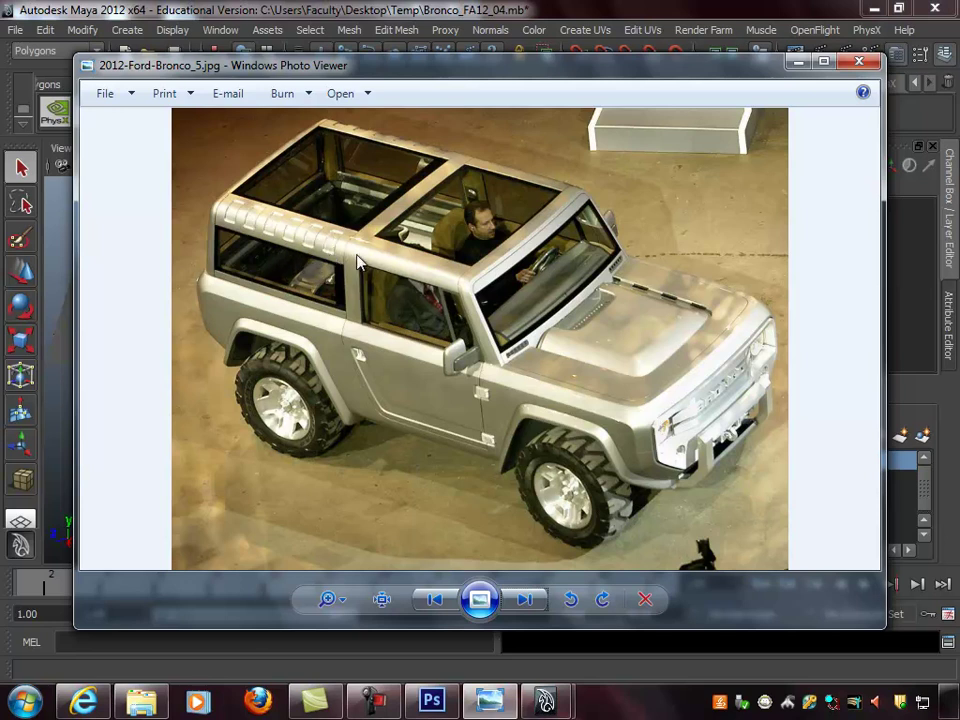
key(alt)
click(425, 15)
Duplicate the curved top faces of the pillar behind the door window with Duplicate Face
alt+drag(441, 279, 305, 285)
alt+middle_drag(305, 285, 401, 340)
click(345, 303)
alt+right_drag(345, 306, 372, 331)
alt+drag(372, 332, 332, 268)
right_drag(311, 229, 315, 279)
alt+drag(268, 242, 296, 233)
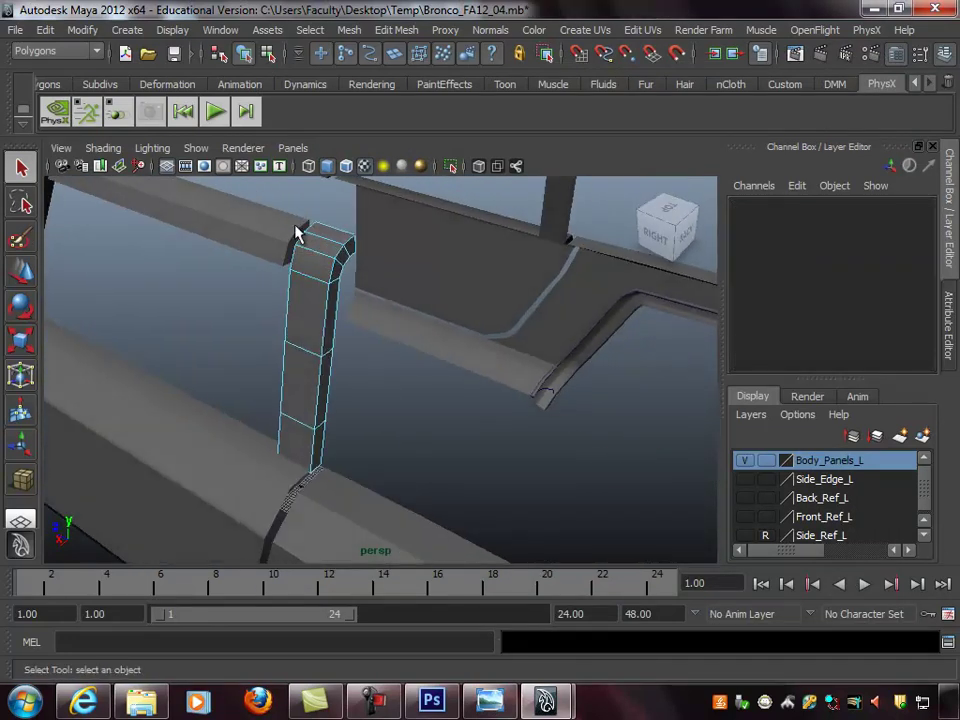
click(345, 270)
alt+drag(426, 272, 364, 264)
alt+drag(321, 294, 115, 256)
alt+right_drag(467, 289, 375, 321)
click(396, 30)
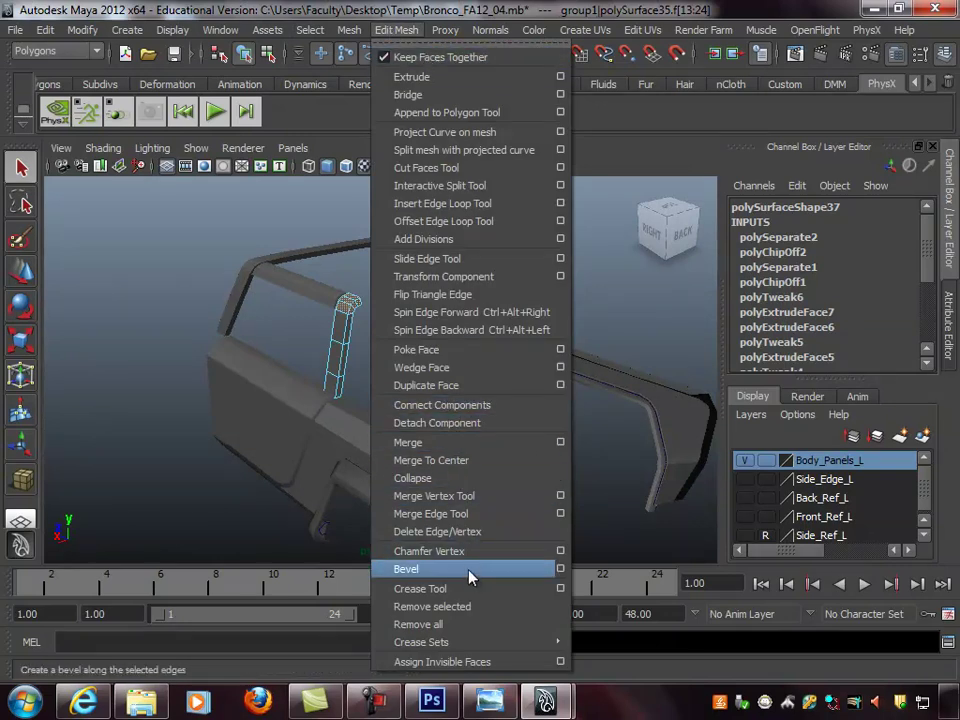
click(446, 386)
Move the duplicated corner piece behind the pillar along Z, to a Translate Z of about -8.78
alt+drag(311, 321, 386, 330)
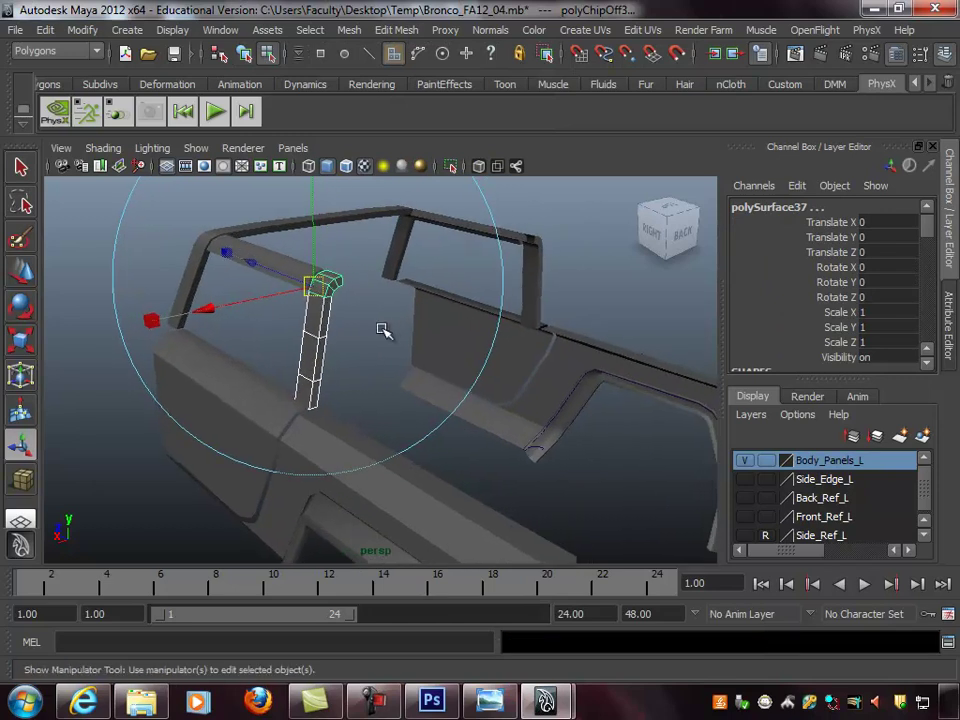
click(583, 290)
key(F8)
shift+click(330, 285)
alt+drag(403, 377, 299, 378)
key(w)
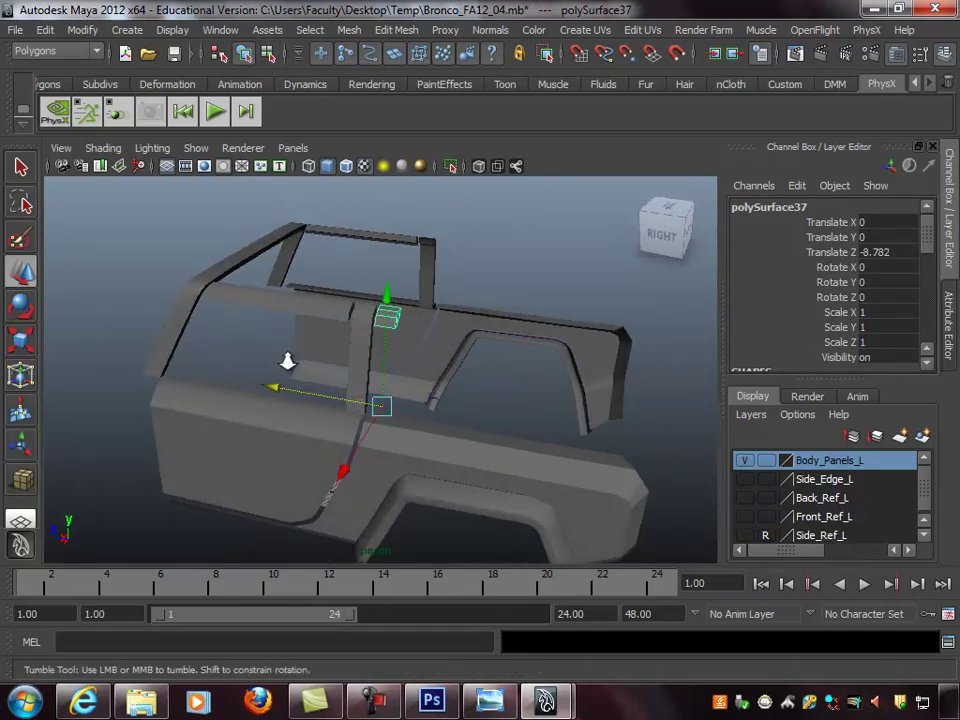
alt+right_drag(290, 365, 497, 351)
alt+drag(497, 351, 520, 340)
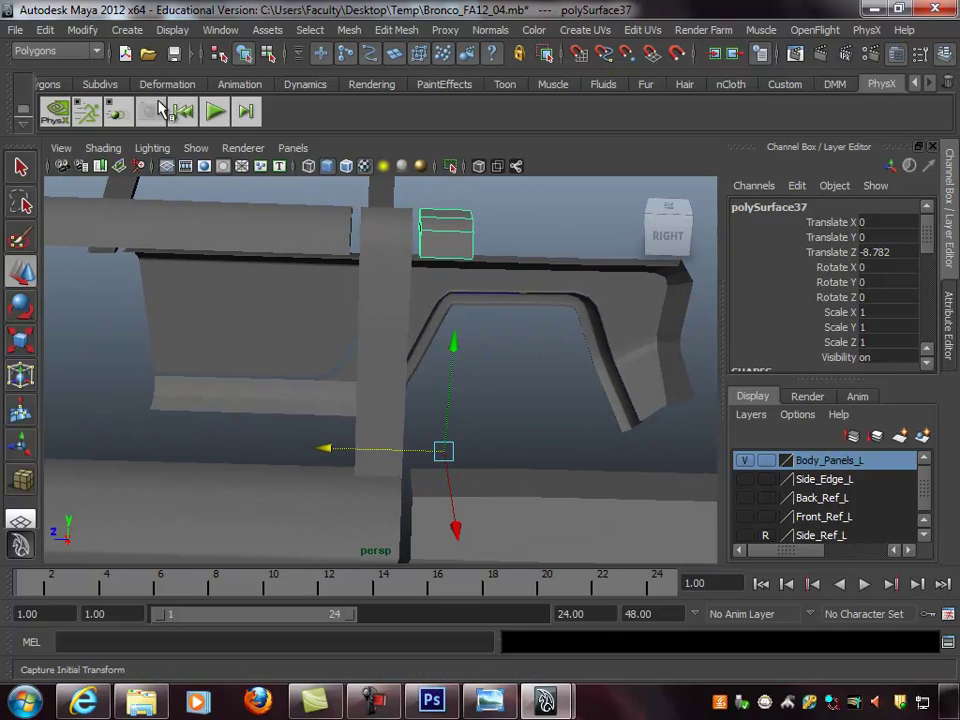
Center the corner piece's pivot and add the Center Pivot command to the Custom shelf
click(798, 86)
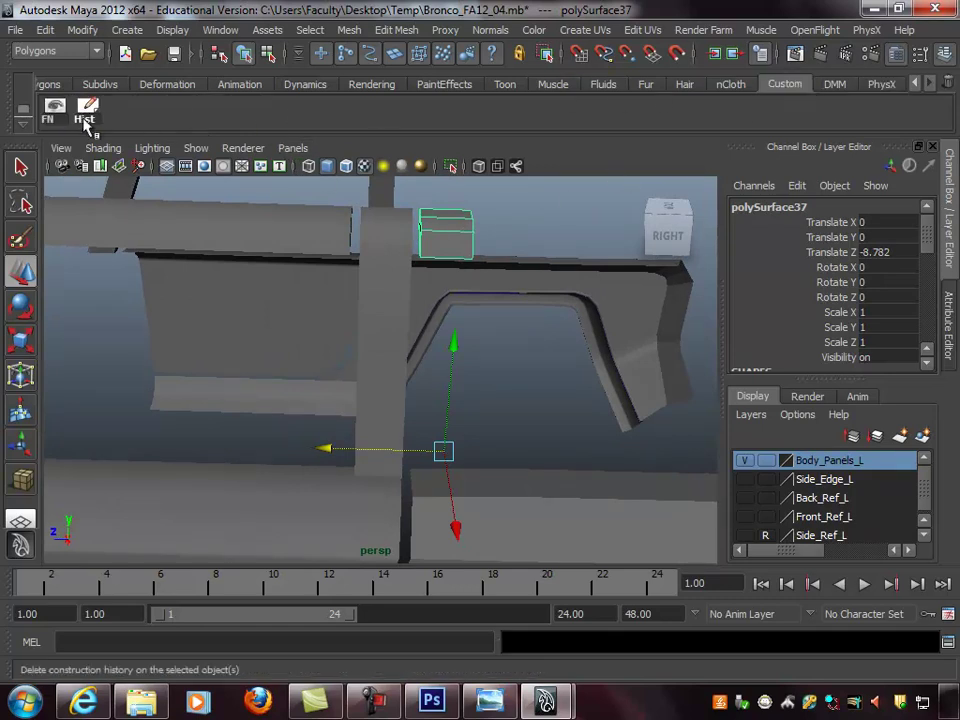
click(82, 30)
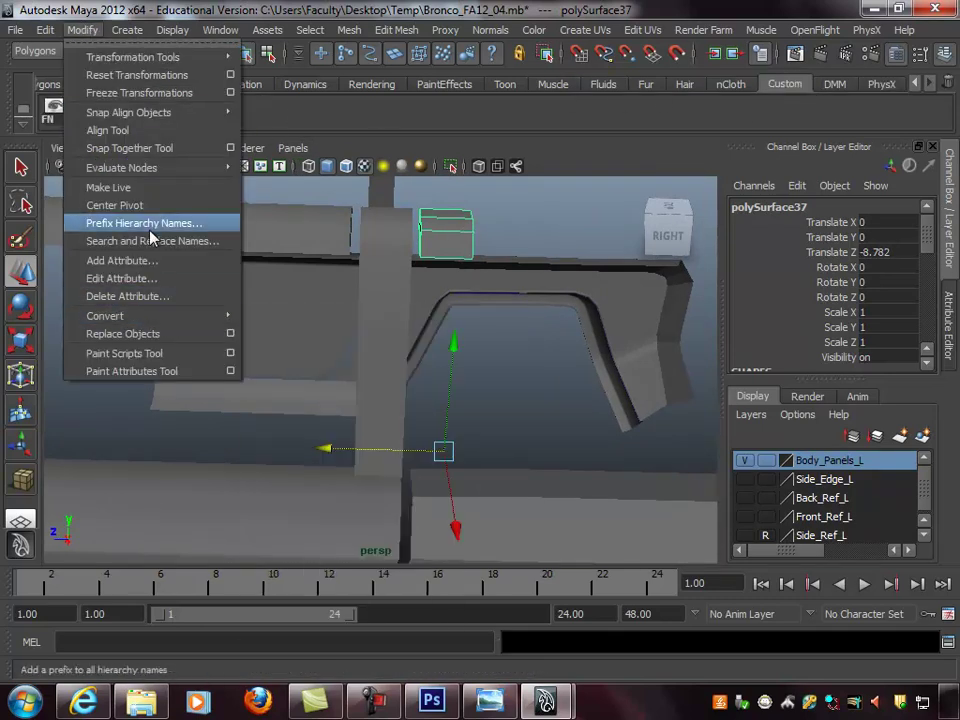
click(112, 205)
click(72, 34)
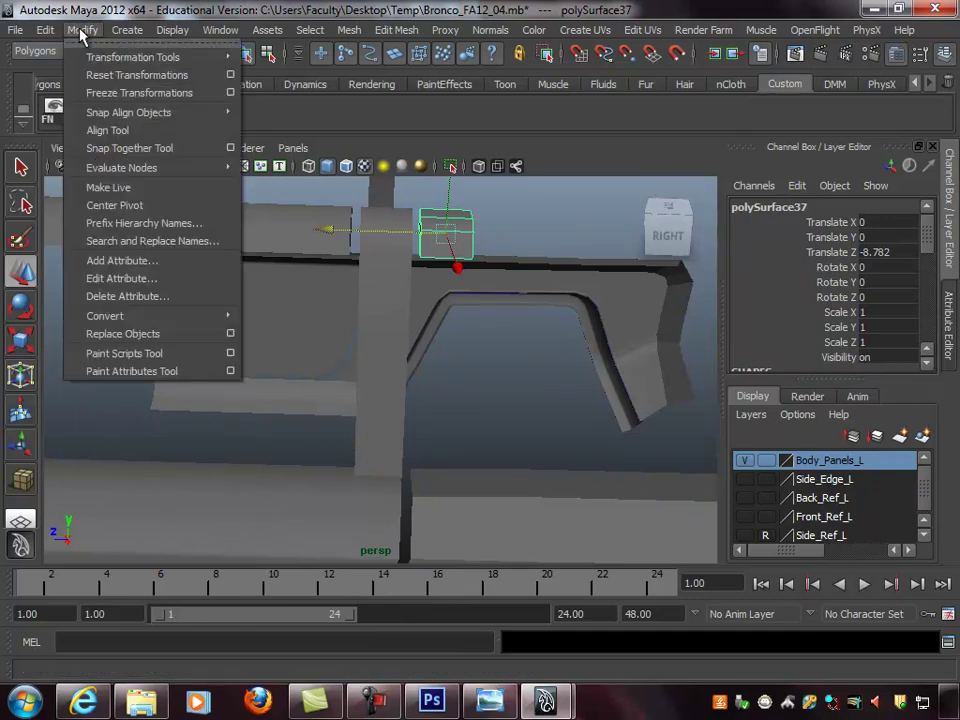
ctrl+shift+click(111, 206)
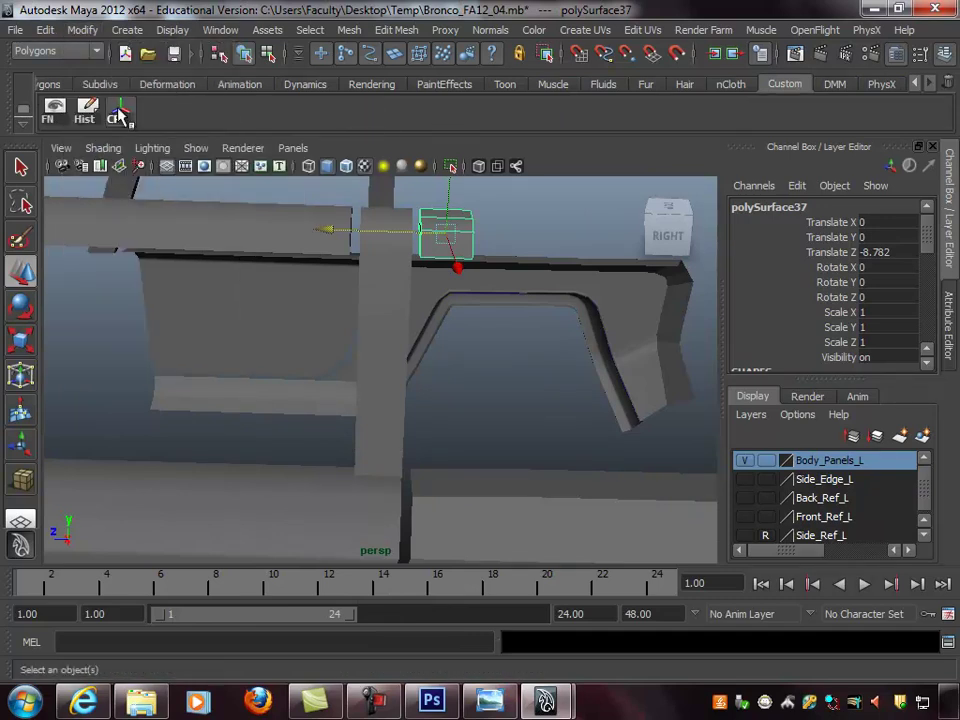
Compare the corner piece with the roof crossbar joint in 2012-Ford-Bronco_5.jpg in Windows Photo Viewer, and return to Maya
alt+drag(553, 291, 248, 267)
mouse_move(340, 314)
alt+middle_down()
mouse_move(394, 339)
mouse_move(300, 315)
mouse_move(354, 309)
alt+middle_up()
alt+drag(354, 309, 506, 549)
click(492, 698)
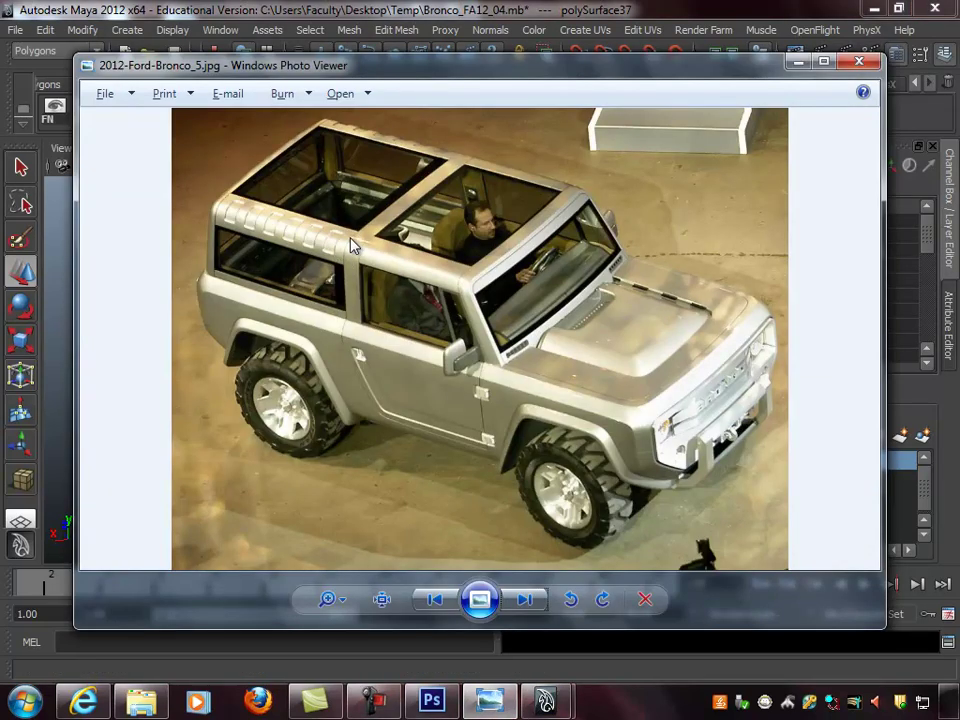
click(648, 12)
Close the open inner end of the corner piece with Fill Hole on its border edges
alt+right_drag(350, 255, 414, 255)
alt+drag(414, 255, 268, 236)
alt+right_drag(268, 236, 540, 402)
alt+drag(540, 402, 312, 355)
key(q)
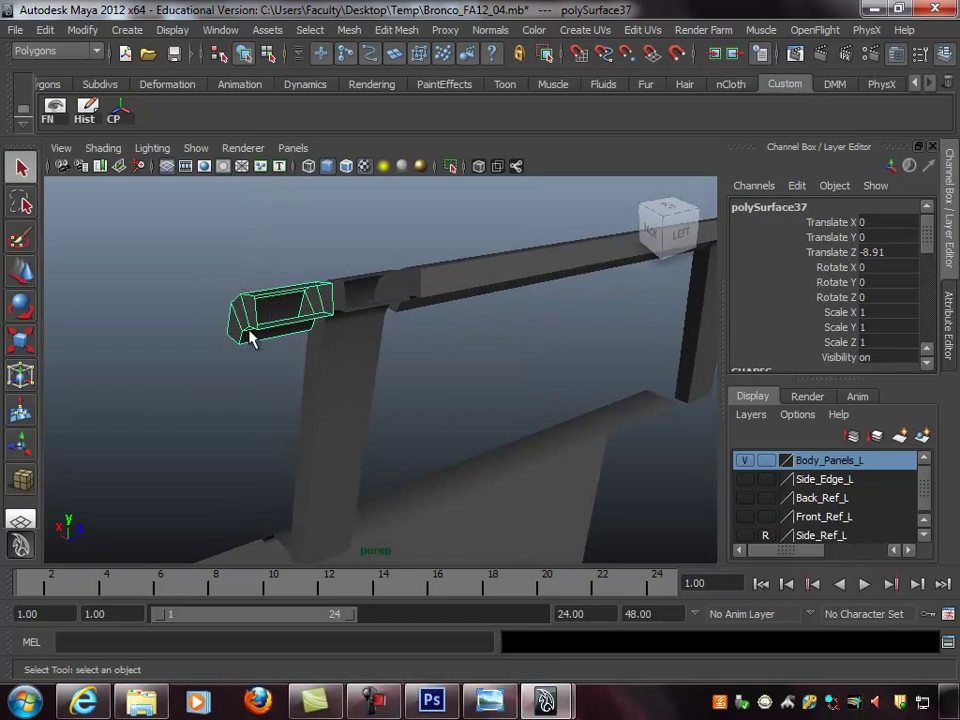
right_drag(279, 300, 275, 249)
alt+drag(275, 249, 258, 293)
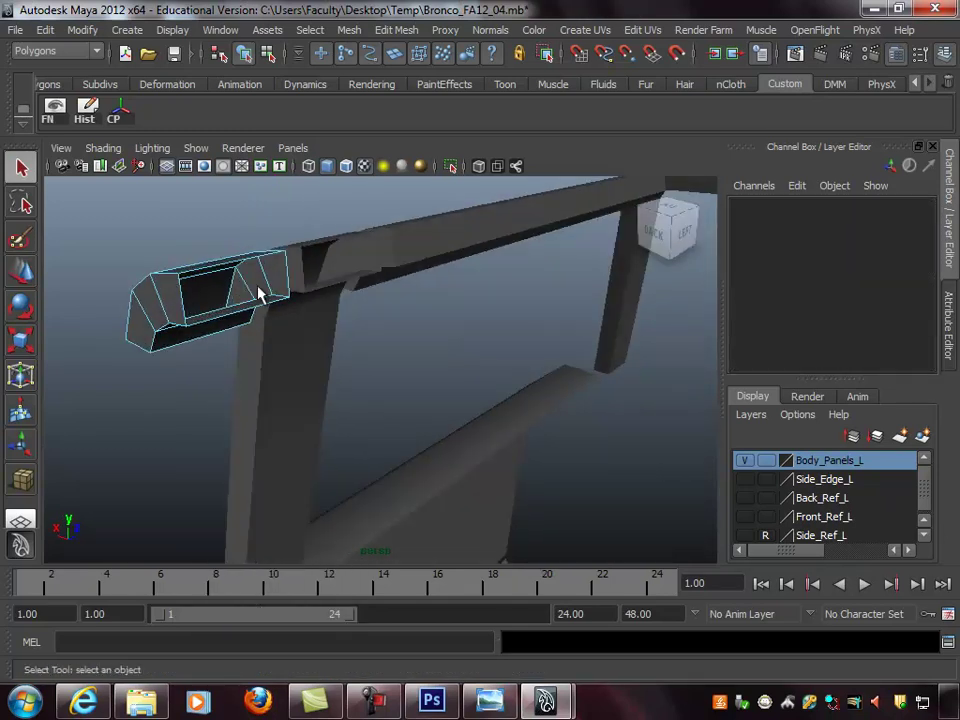
click(183, 303)
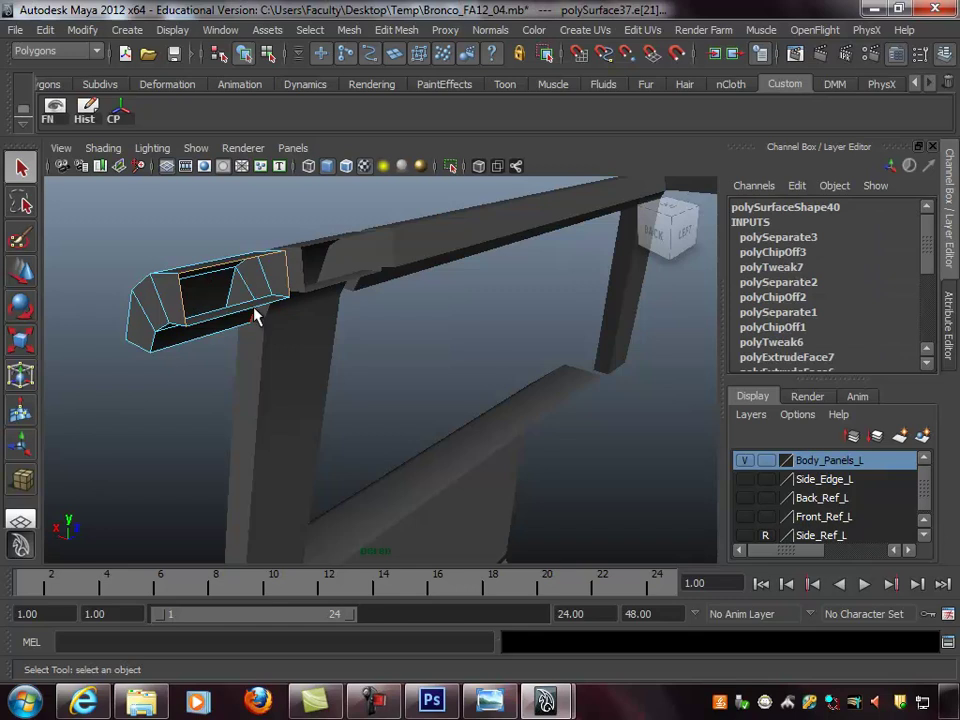
click(349, 30)
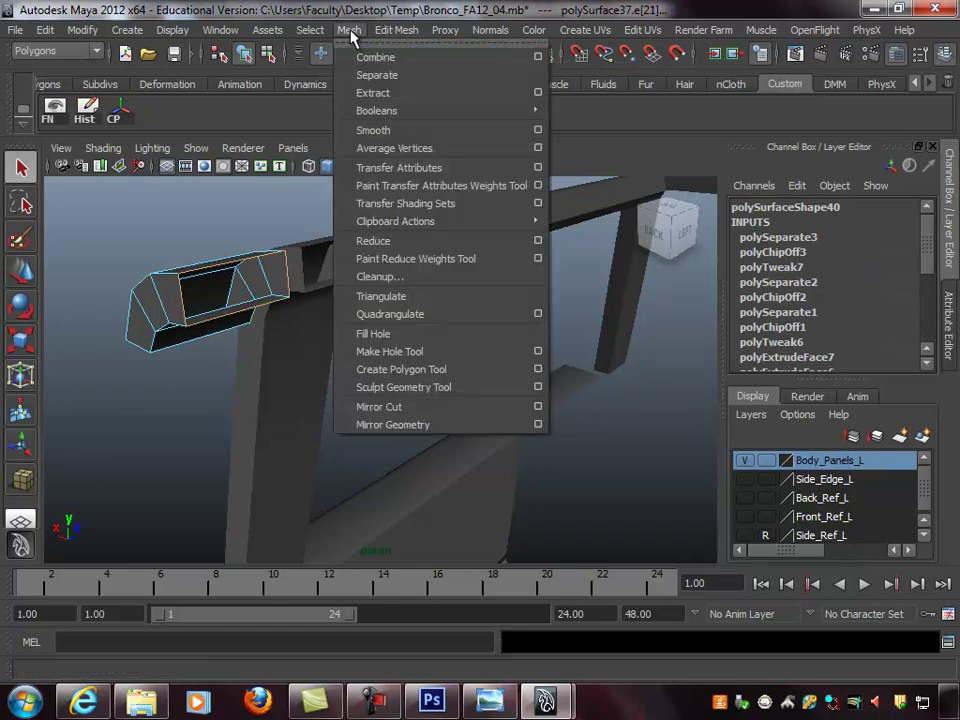
click(394, 336)
Close the open lower end of the corner piece with Fill Hole
alt+drag(289, 306, 139, 377)
click(138, 360)
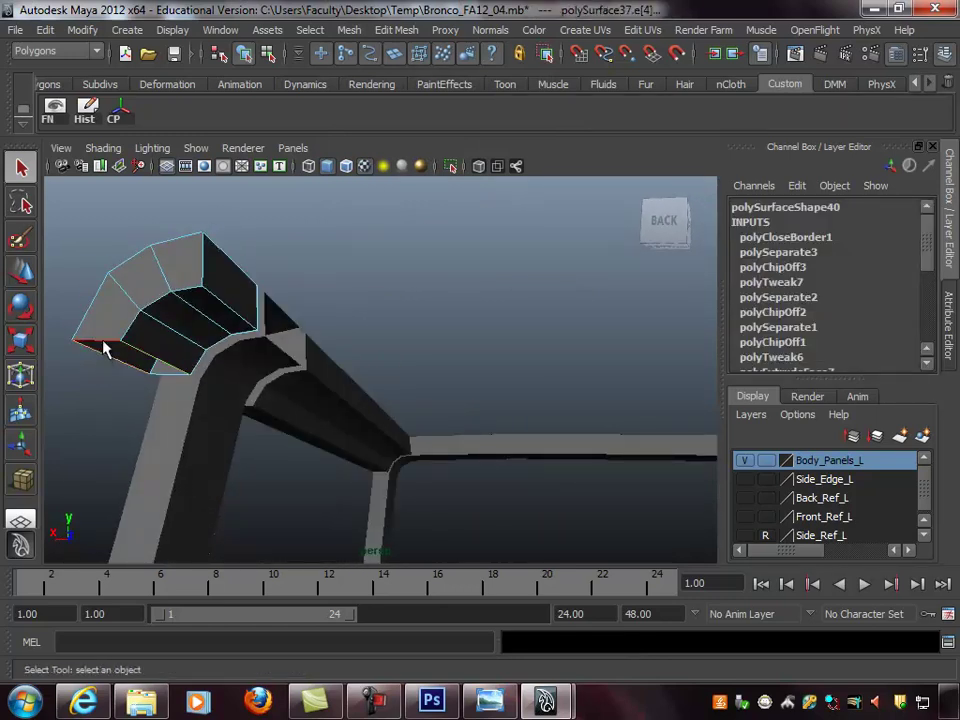
click(168, 377)
click(409, 291)
alt+drag(409, 291, 262, 328)
click(336, 336)
Check the roof crossbar in the reference photo and extrude the corner piece's inner end face horizontally toward the vehicle's center
right_drag(262, 328, 259, 364)
click(265, 345)
alt+drag(326, 336, 307, 320)
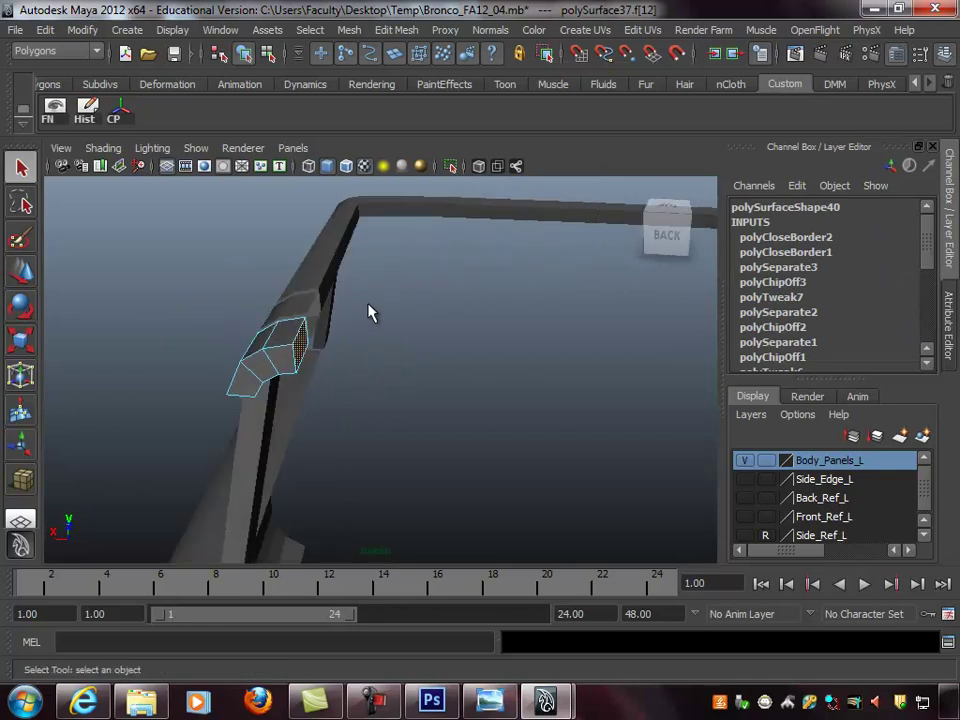
alt+drag(373, 313, 347, 341)
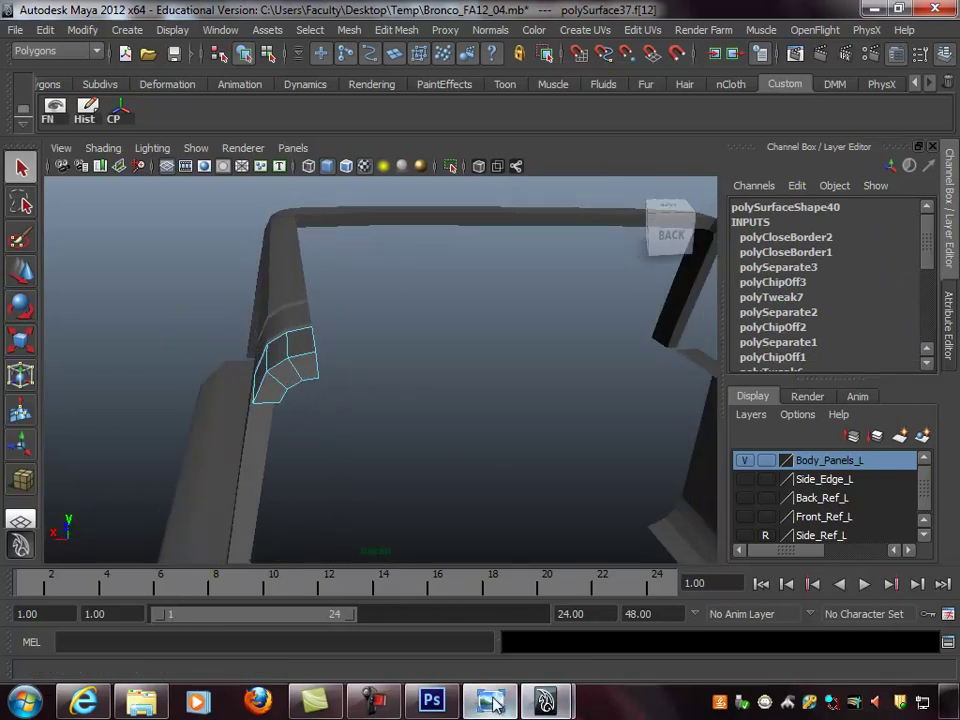
click(489, 700)
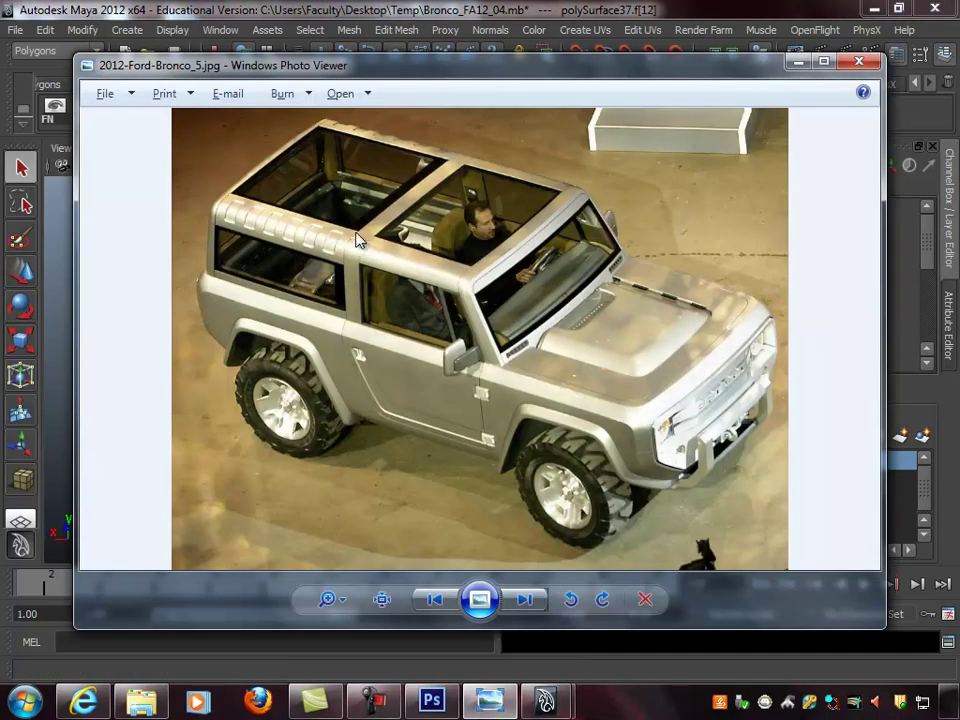
click(490, 8)
alt+drag(306, 336, 340, 300)
click(357, 30)
mouse_move(386, 35)
click(414, 78)
alt+drag(356, 254, 414, 283)
alt+drag(390, 328, 367, 364)
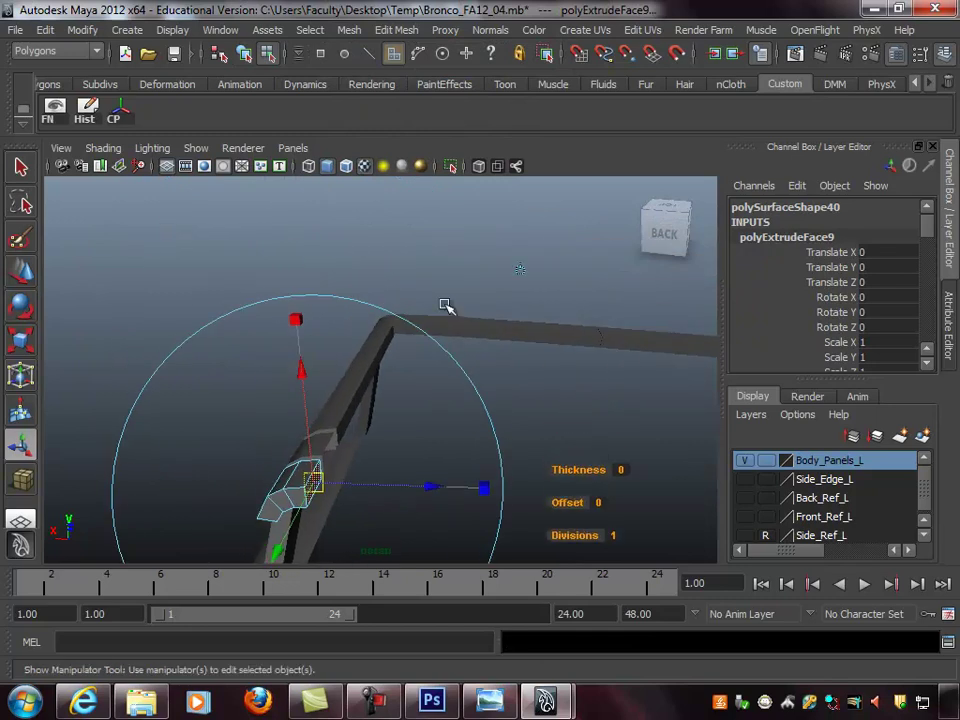
click(517, 266)
alt+right_drag(345, 356, 328, 390)
alt+middle_drag(328, 390, 334, 302)
drag(210, 390, 400, 368)
Flatten the end vertices of the extruded crossbar along X so they line up vertically in the front view
right_drag(352, 376, 271, 378)
drag(349, 345, 388, 448)
key(r)
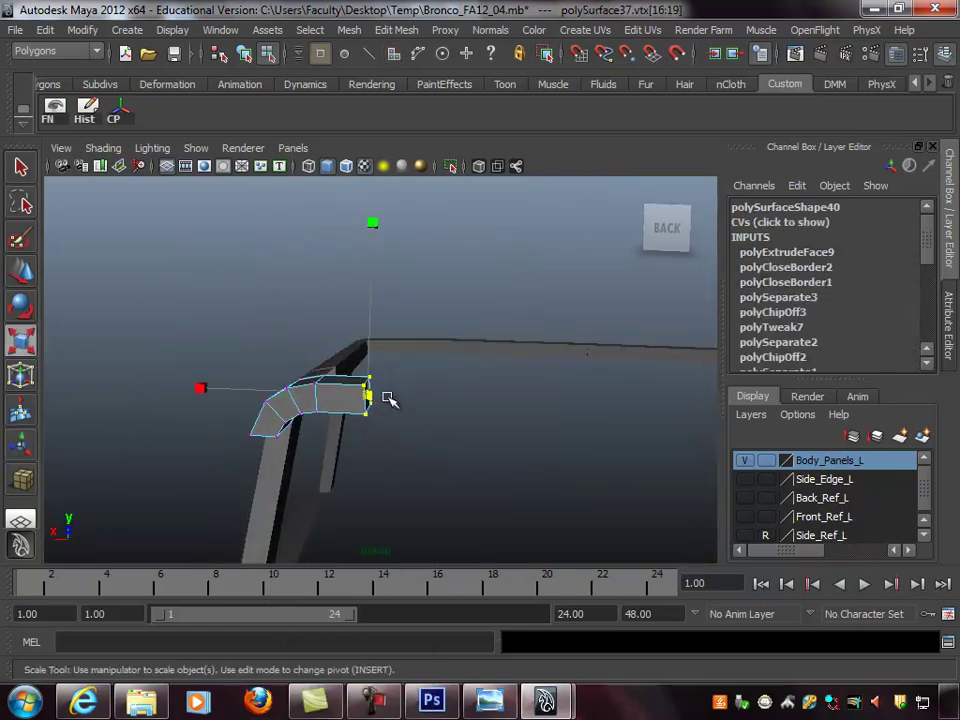
alt+drag(374, 402, 339, 405)
drag(200, 393, 297, 390)
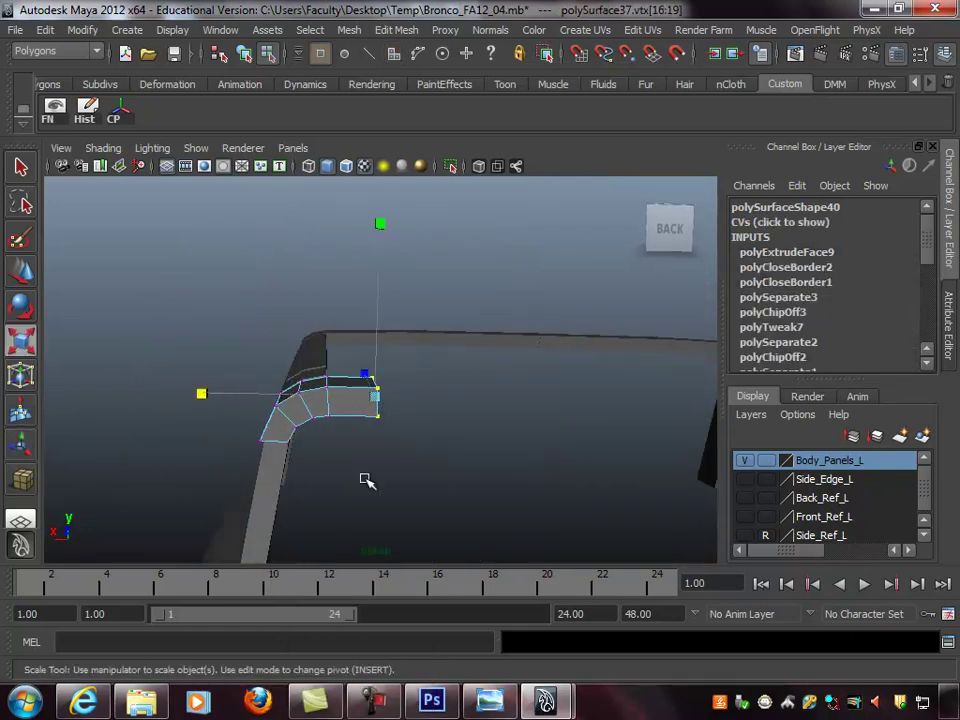
key(space)
key(space)
alt+right_drag(152, 431, 128, 431)
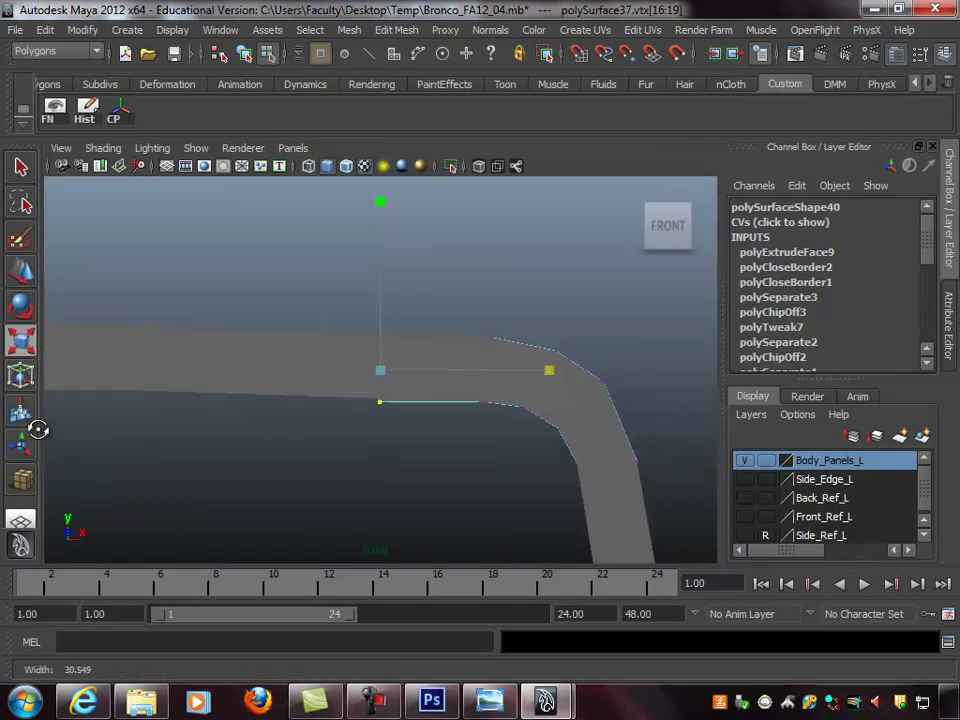
key(4)
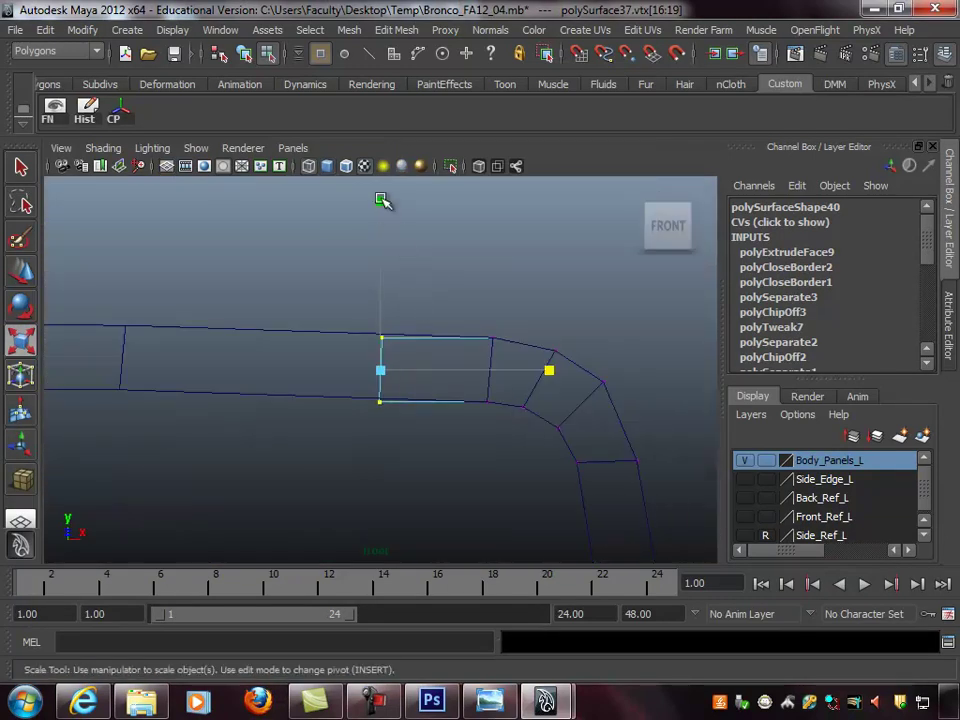
drag(548, 370, 355, 378)
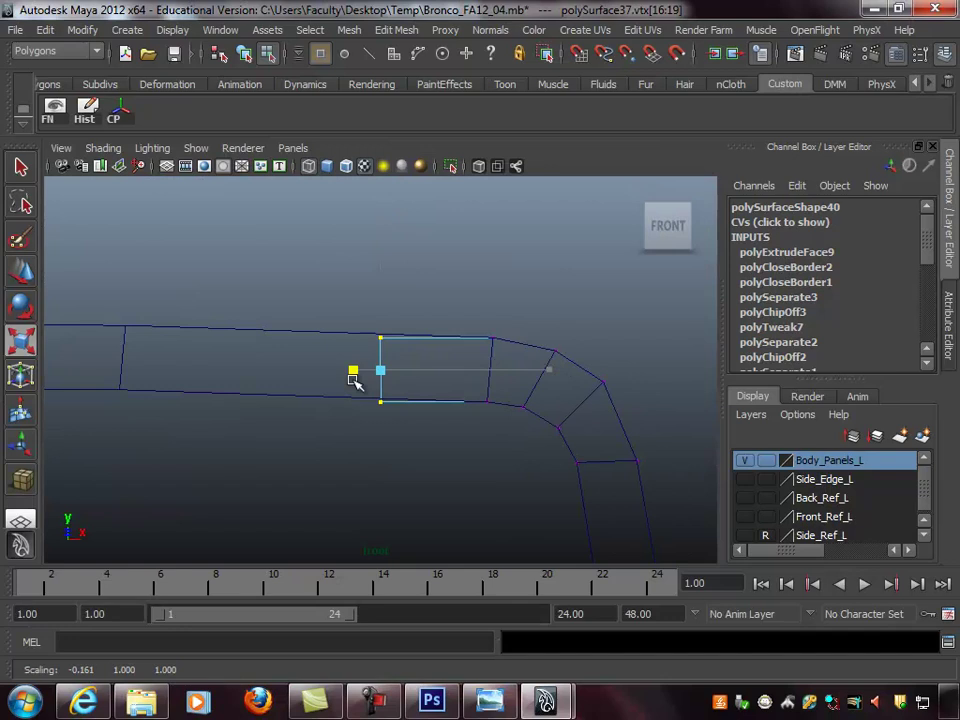
Raise the crossbar's end vertices to match the windshield frame's top edge, and return to object selection
key(w)
drag(387, 293, 384, 283)
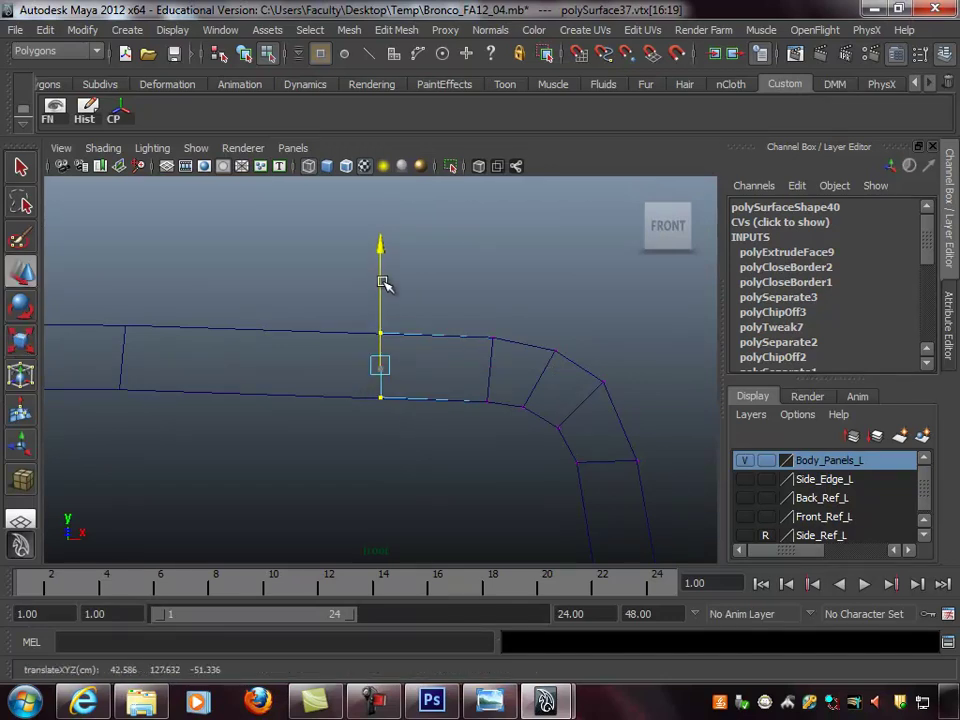
key(space)
key(space)
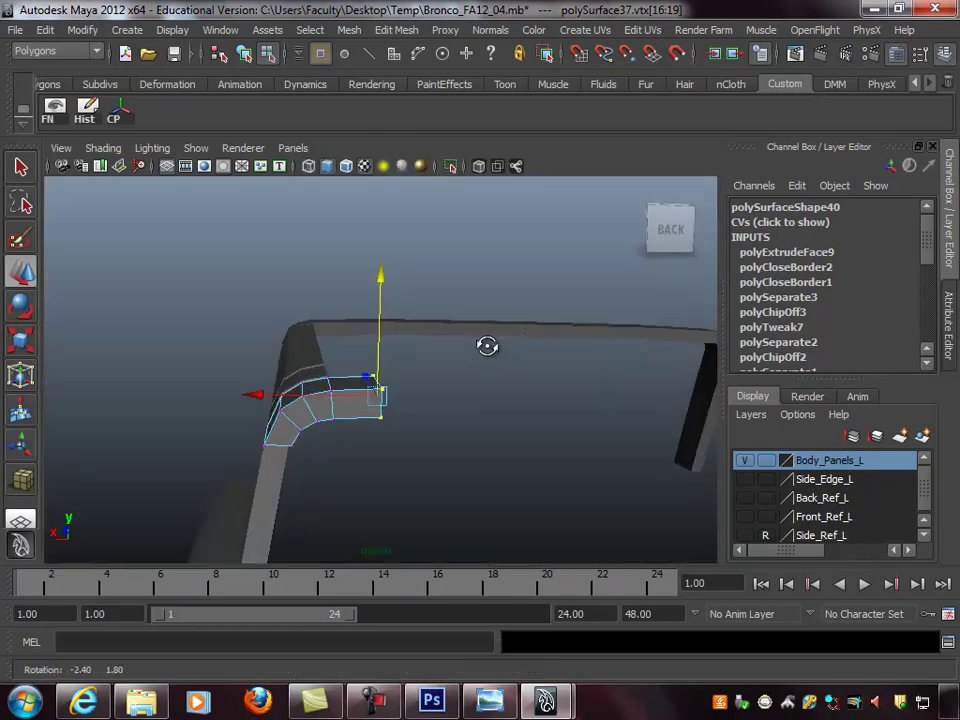
scroll(478, 346, up, 2)
alt+drag(471, 347, 436, 373)
key(F8)
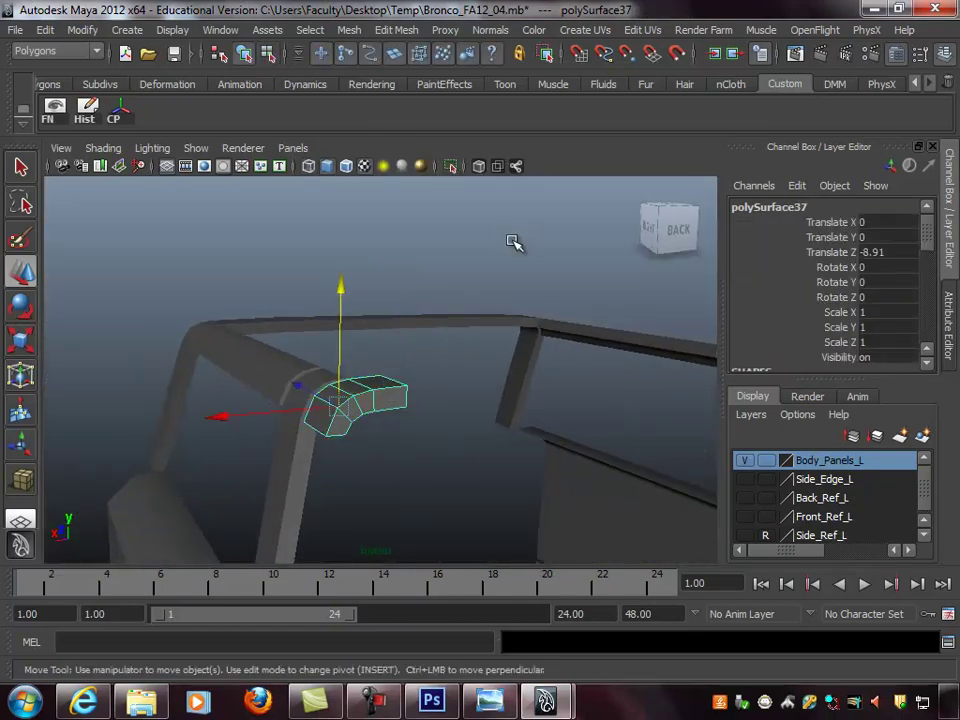
click(519, 238)
Compare the body panels with the side reference image and hide the Side_Ref_L layer
key(q)
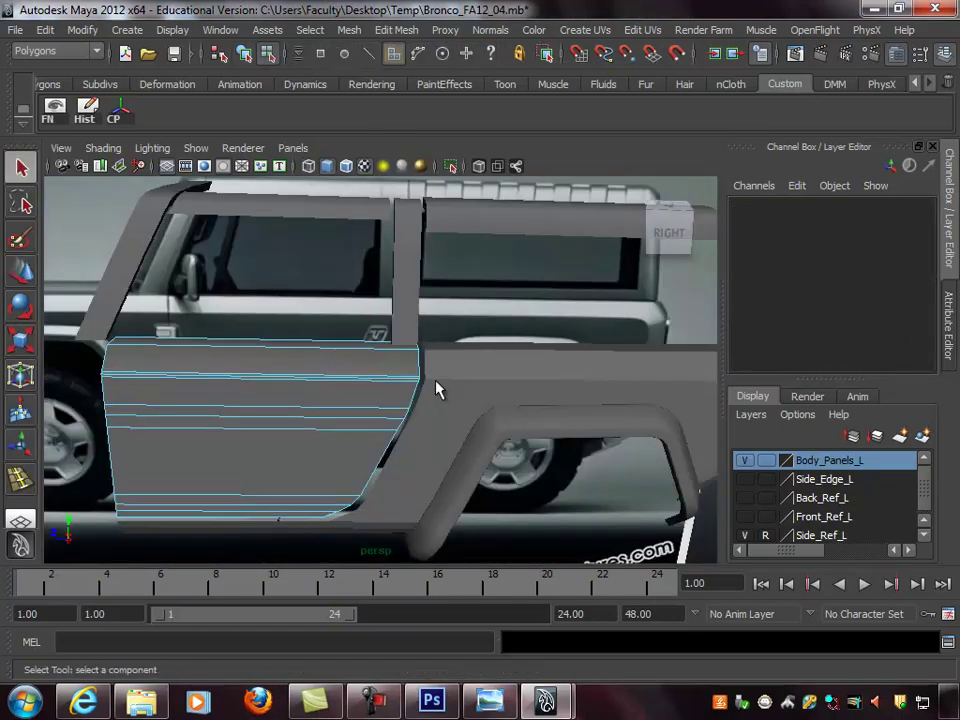
alt+drag(422, 388, 604, 336)
click(744, 462)
click(744, 460)
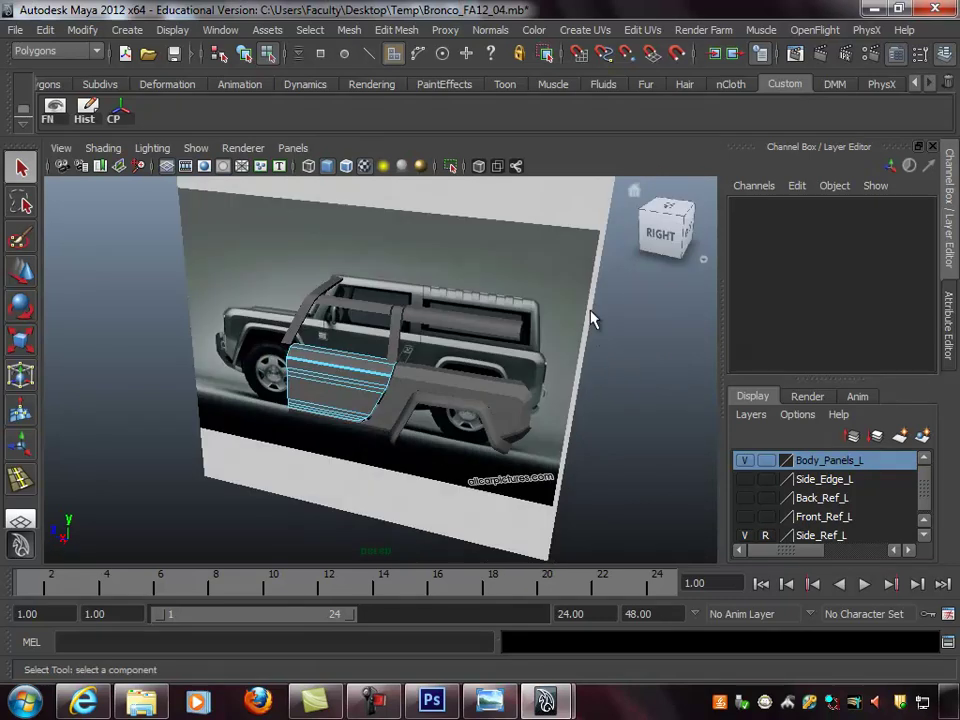
alt+drag(652, 397, 678, 403)
click(745, 535)
Delete the mirrored body panels on the opposite side, including the leftover curve
alt+drag(397, 322, 282, 304)
drag(278, 436, 285, 481)
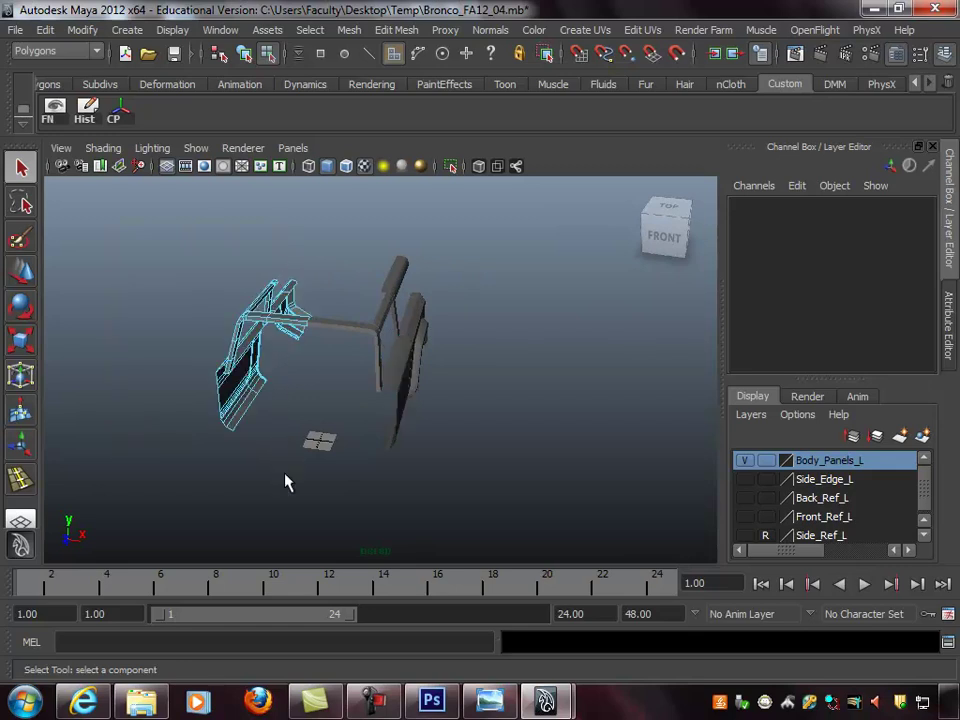
key(F8)
key(Delete)
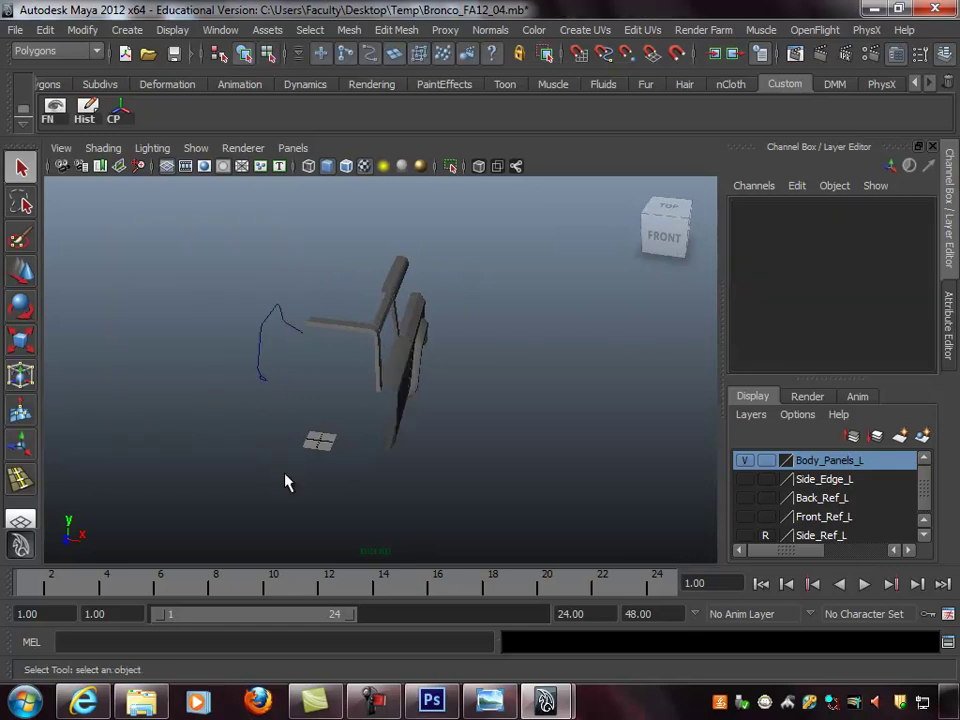
drag(278, 411, 278, 413)
key(Delete)
Select all the remaining body panels, including the windshield frame, roof rails, pillar and door
alt+drag(375, 289, 345, 286)
drag(280, 262, 819, 540)
alt+drag(600, 471, 493, 410)
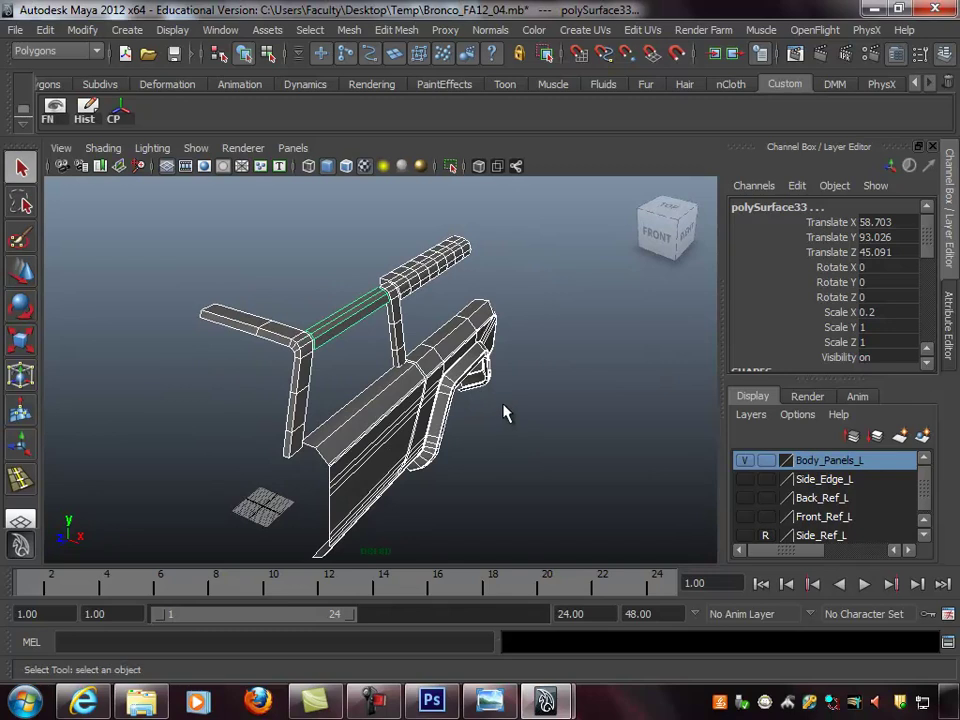